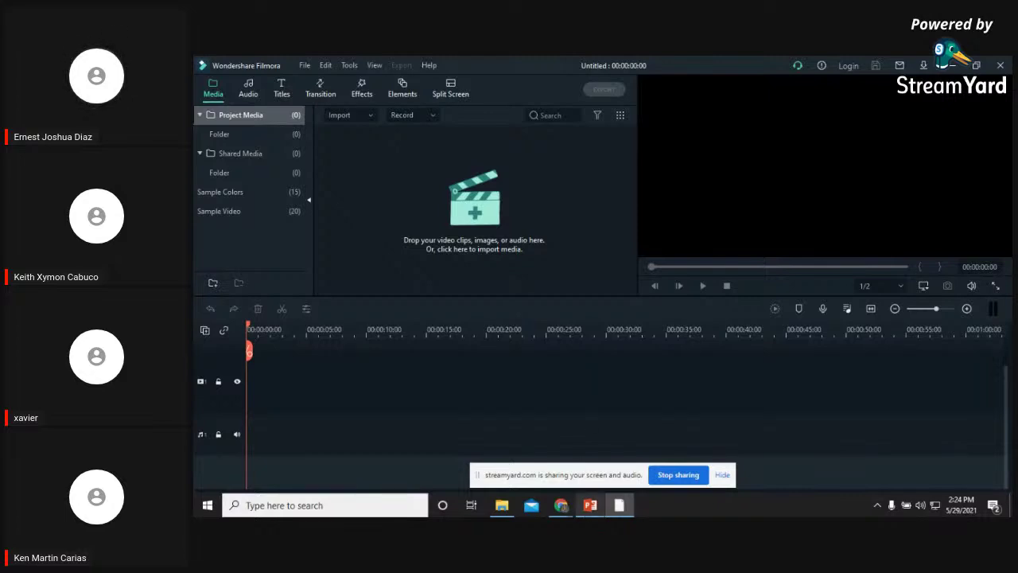
Switch to PowerPoint and review the Video Editing Interface and How to Import Media Files slides
{"action": "left_click", "coordinate": [590, 505]}
{"action": "left_click", "coordinate": [243, 373]}
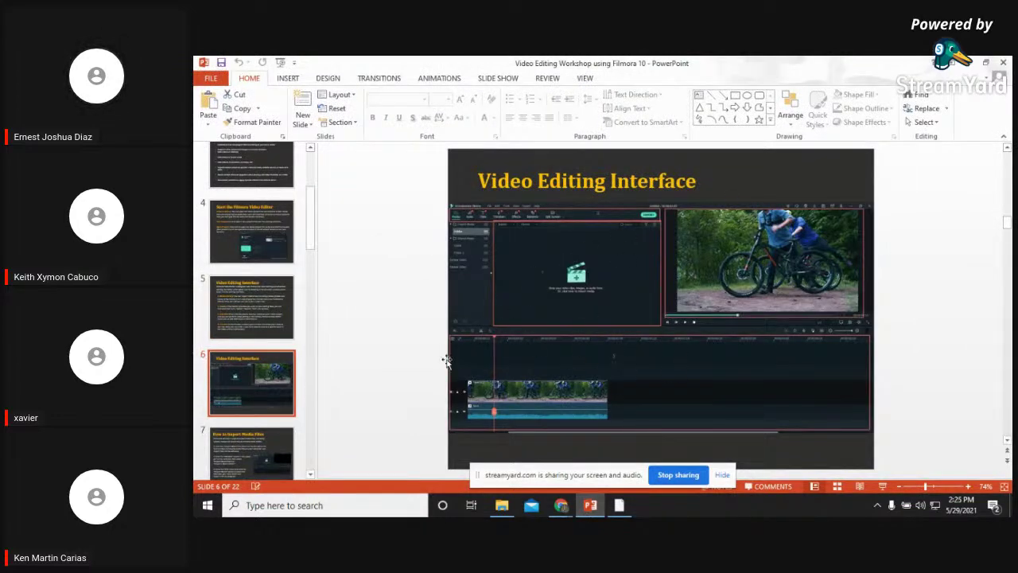
{"action": "left_click", "coordinate": [253, 448]}
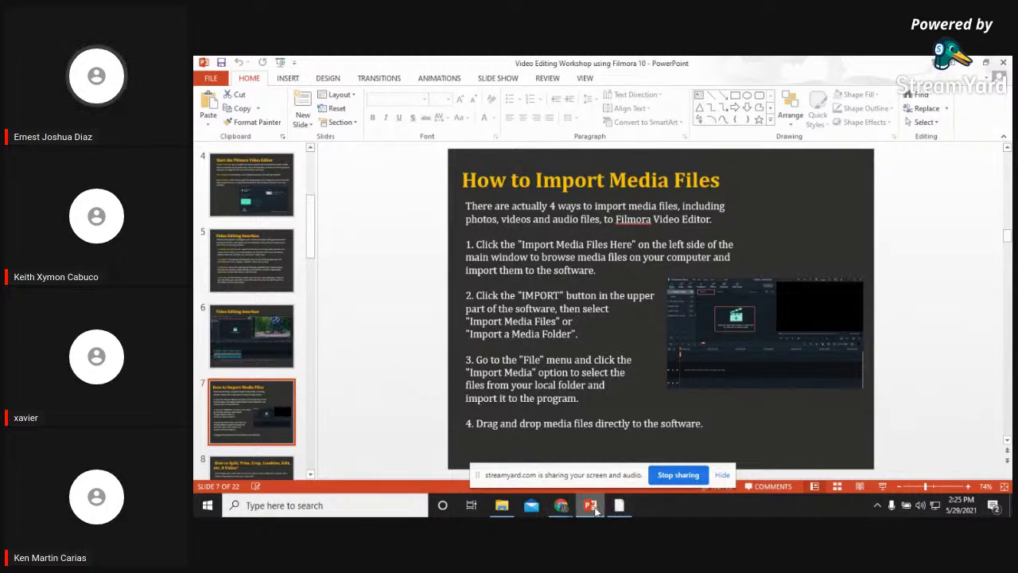
{"action": "mouse_move", "coordinate": [595, 511]}
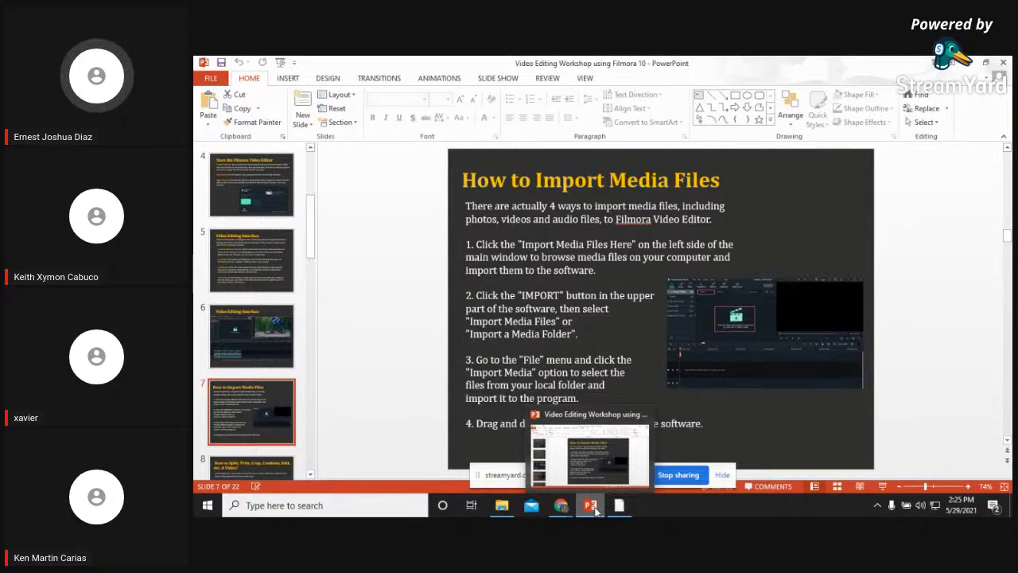
Return to Filmora and import the portrait image from the Images folder inside the desktop folder Working Files for the CNHS-TVL-SHS
{"action": "left_click", "coordinate": [618, 505]}
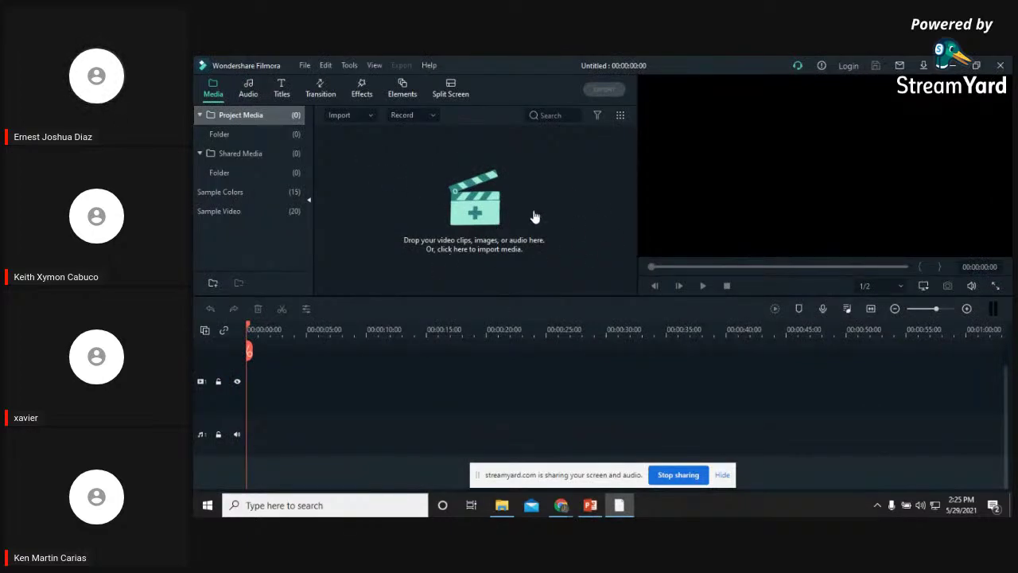
{"action": "left_click", "coordinate": [491, 211]}
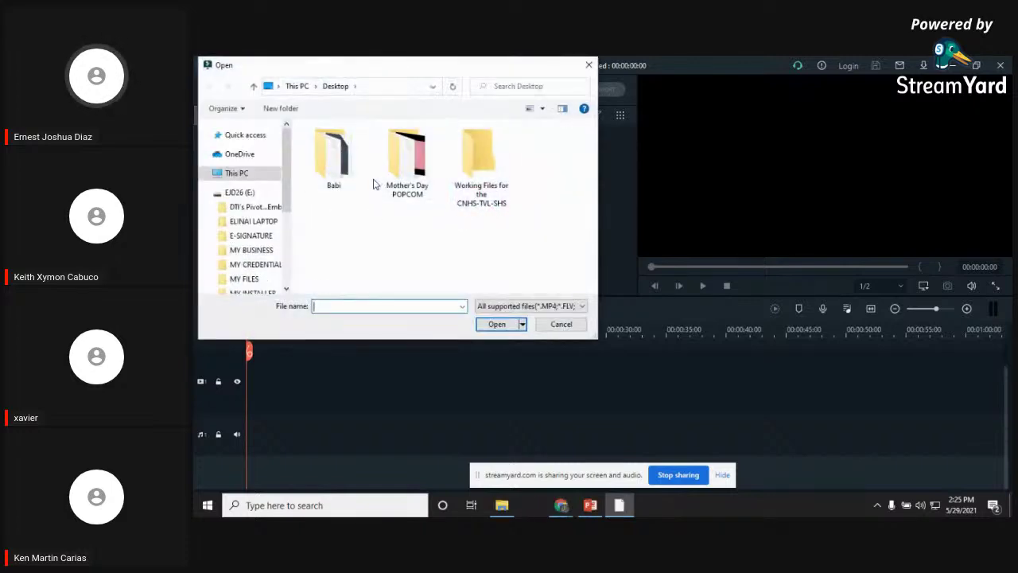
{"action": "left_click", "coordinate": [241, 169]}
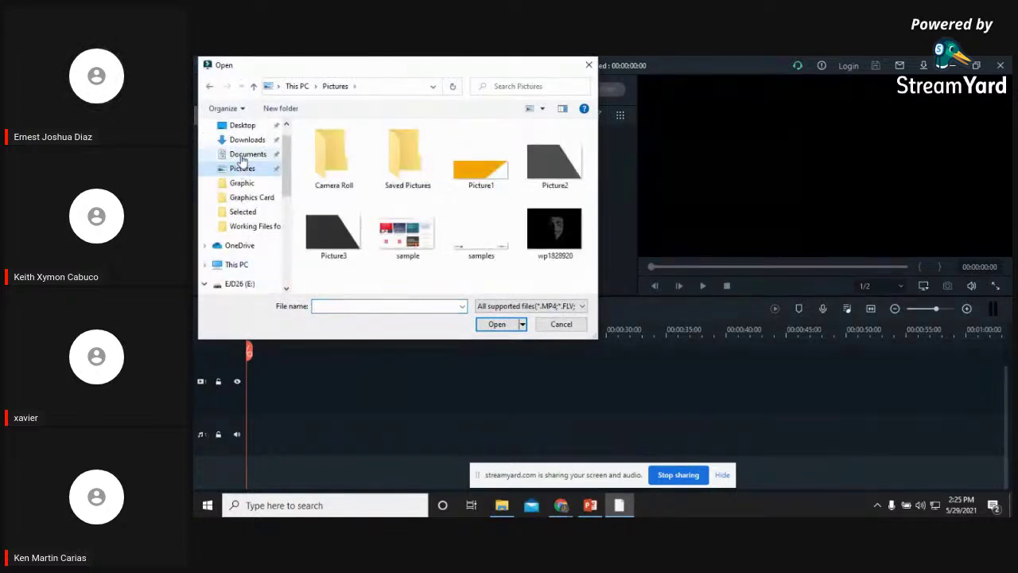
{"action": "left_click", "coordinate": [241, 125]}
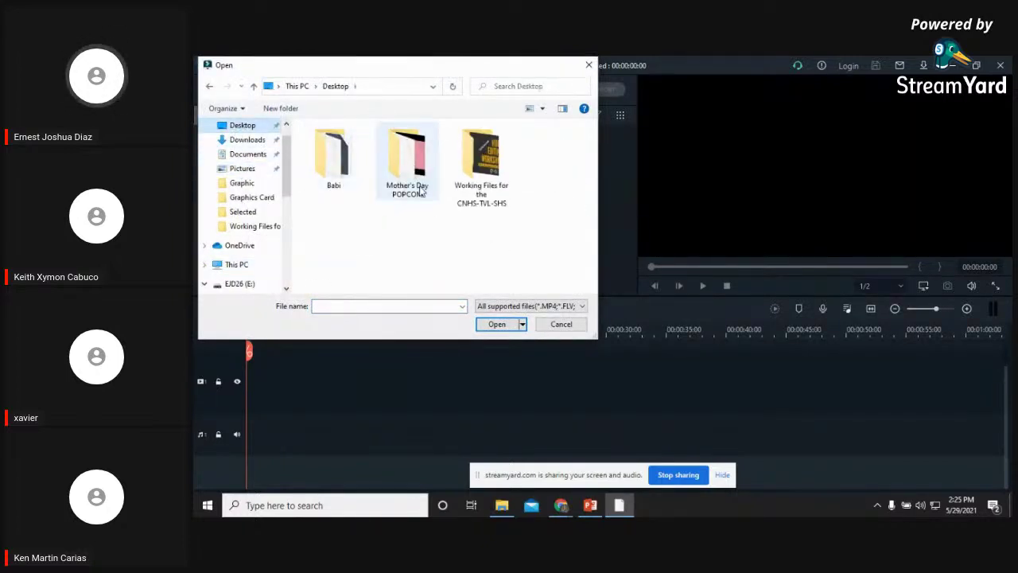
{"action": "double_click", "coordinate": [471, 168]}
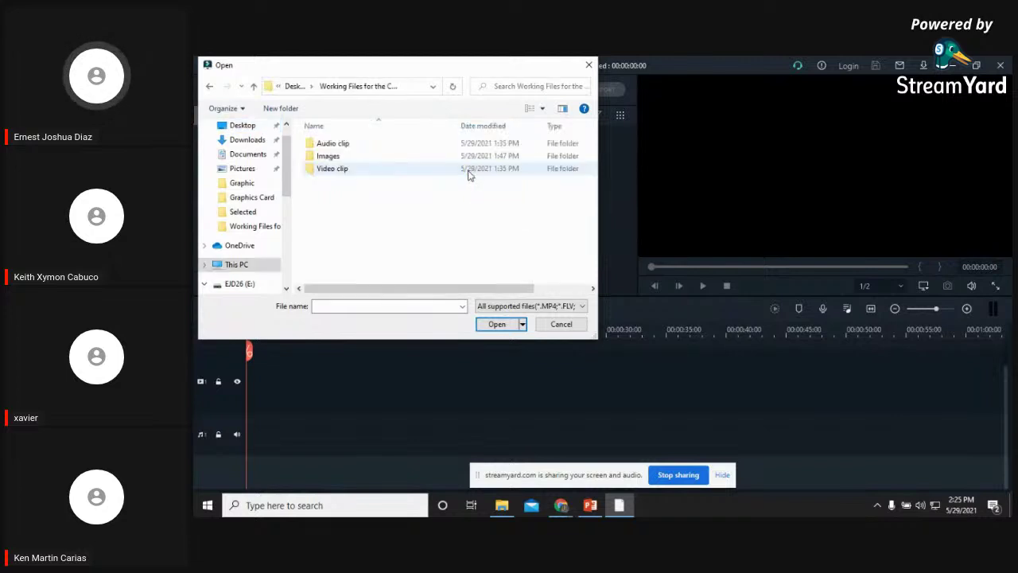
{"action": "double_click", "coordinate": [344, 159]}
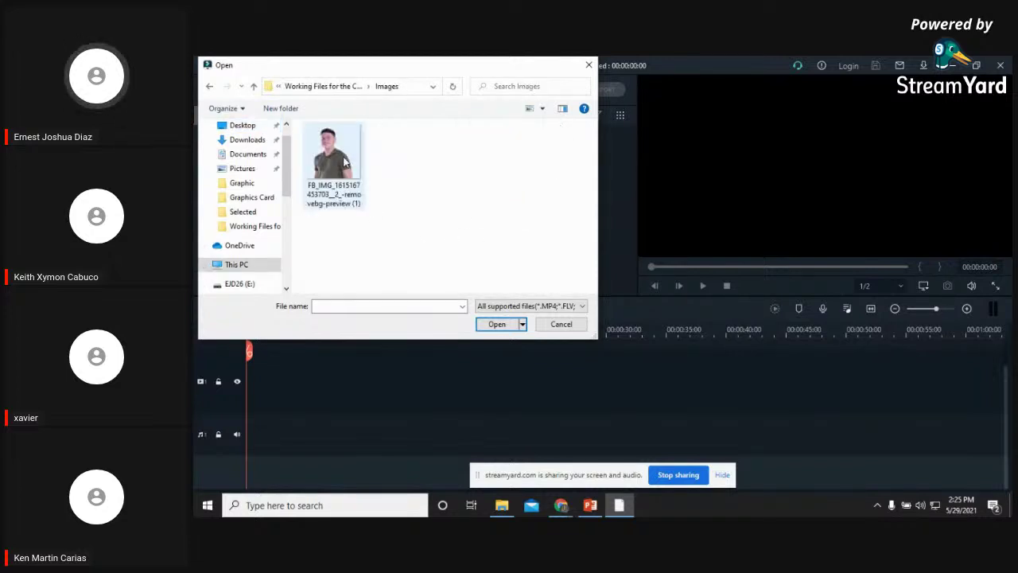
{"action": "double_click", "coordinate": [344, 161]}
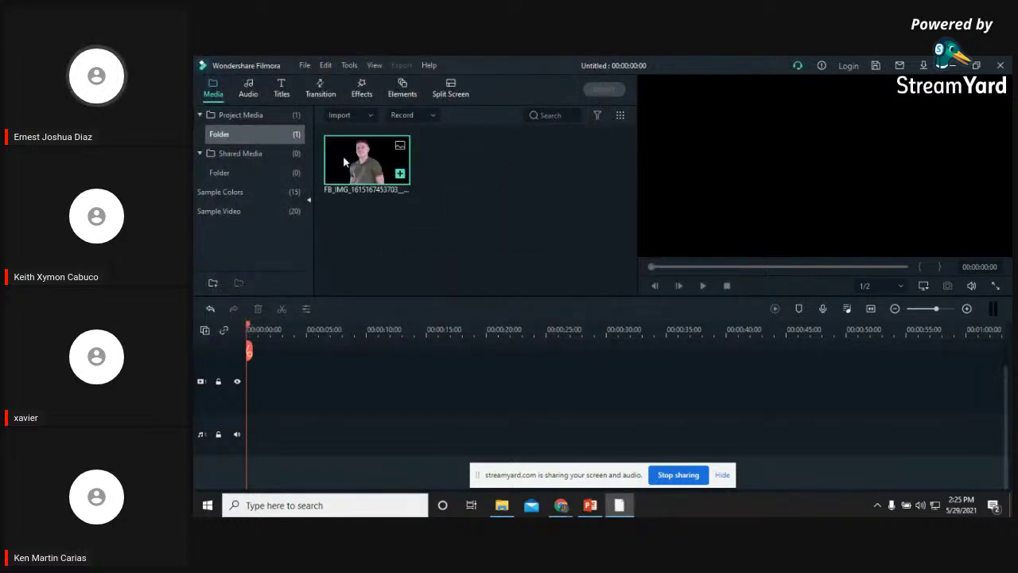
Import the "Piliin Mo Ang Pilipinas Lyrics" MP3 from the Audio clip folder of the working files
{"action": "left_click", "coordinate": [345, 115]}
{"action": "left_click", "coordinate": [362, 136]}
{"action": "left_click", "coordinate": [321, 89]}
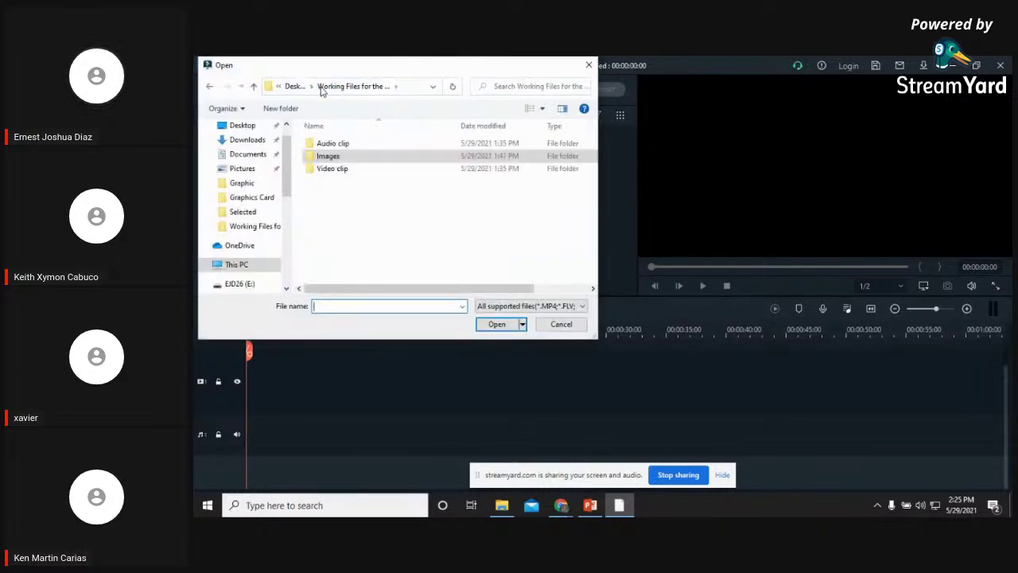
{"action": "double_click", "coordinate": [329, 141]}
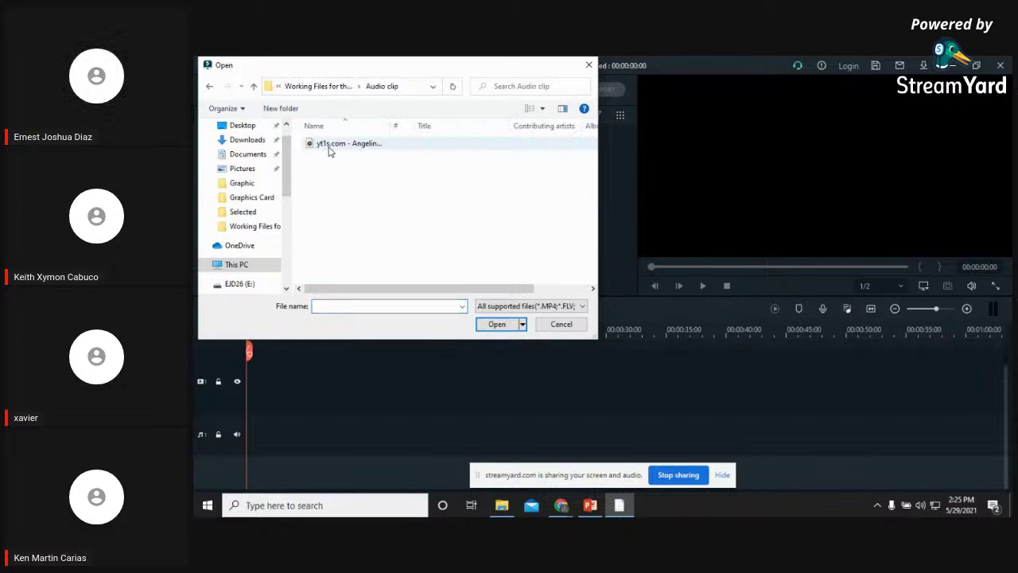
{"action": "double_click", "coordinate": [330, 145]}
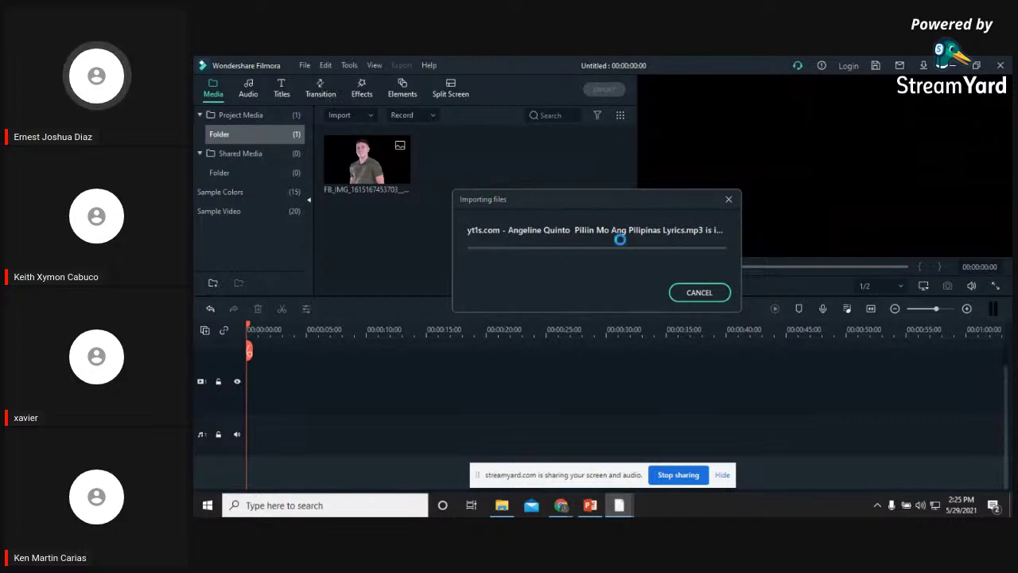
Import the "yt1s.com - Philippines in 4K" video from the Video clip folder of the working files
{"action": "left_click", "coordinate": [354, 115]}
{"action": "left_click", "coordinate": [344, 118]}
{"action": "left_click", "coordinate": [343, 118]}
{"action": "left_click", "coordinate": [548, 189]}
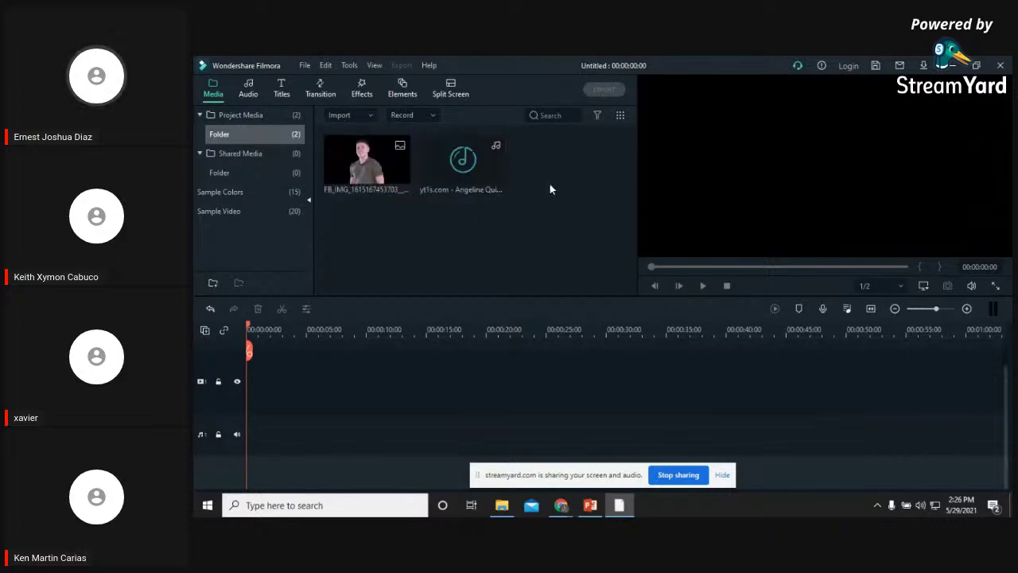
{"action": "left_click", "coordinate": [345, 117]}
{"action": "left_click", "coordinate": [345, 134]}
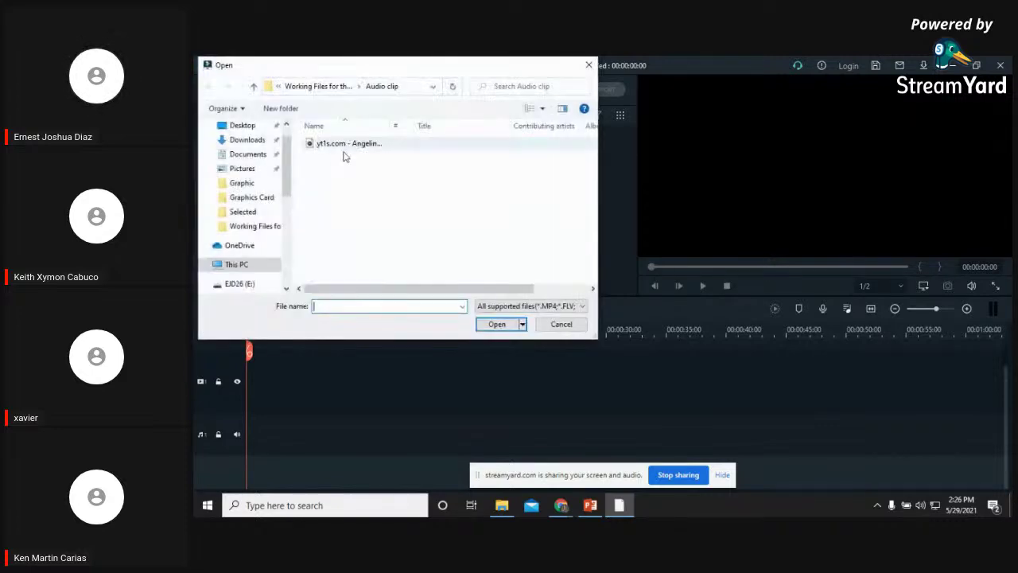
{"action": "left_click", "coordinate": [314, 86]}
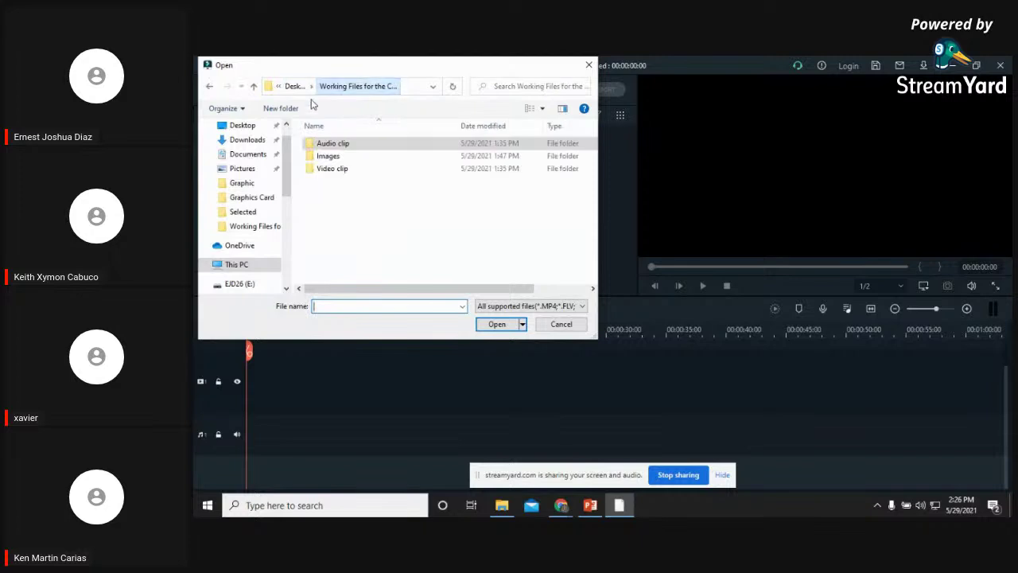
{"action": "double_click", "coordinate": [331, 169]}
{"action": "double_click", "coordinate": [409, 168]}
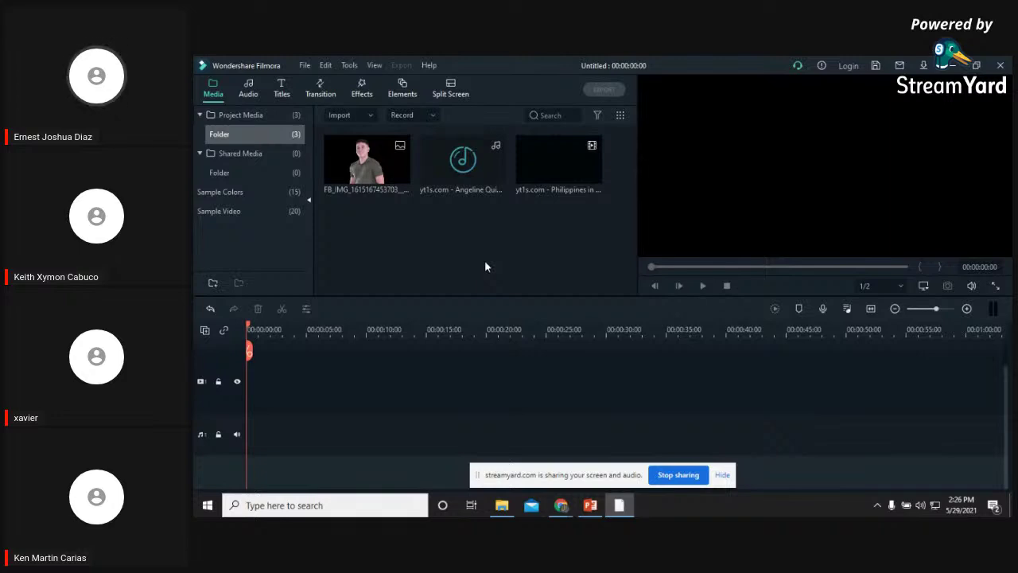
{"action": "left_click", "coordinate": [344, 117]}
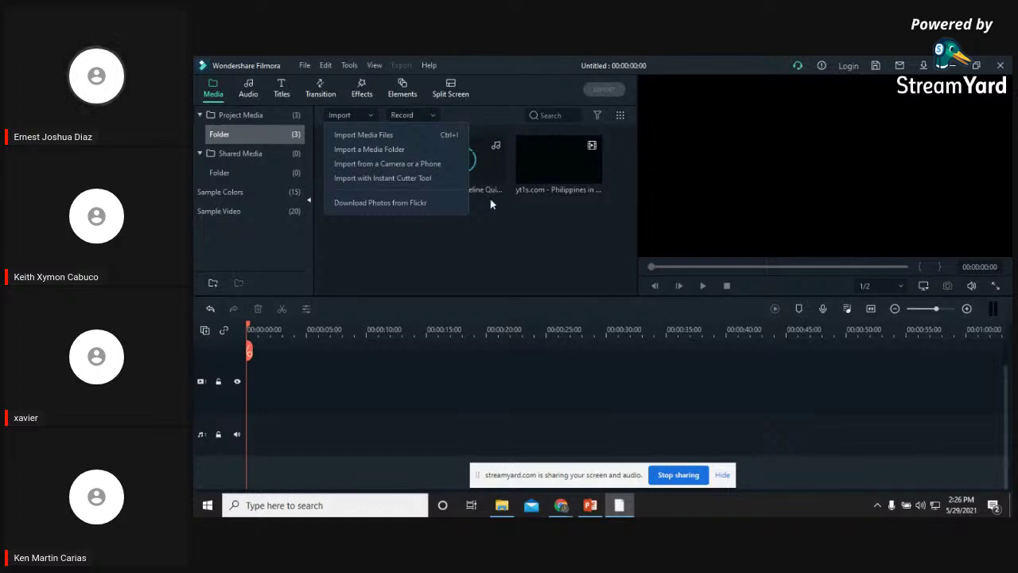
{"action": "left_click", "coordinate": [493, 225]}
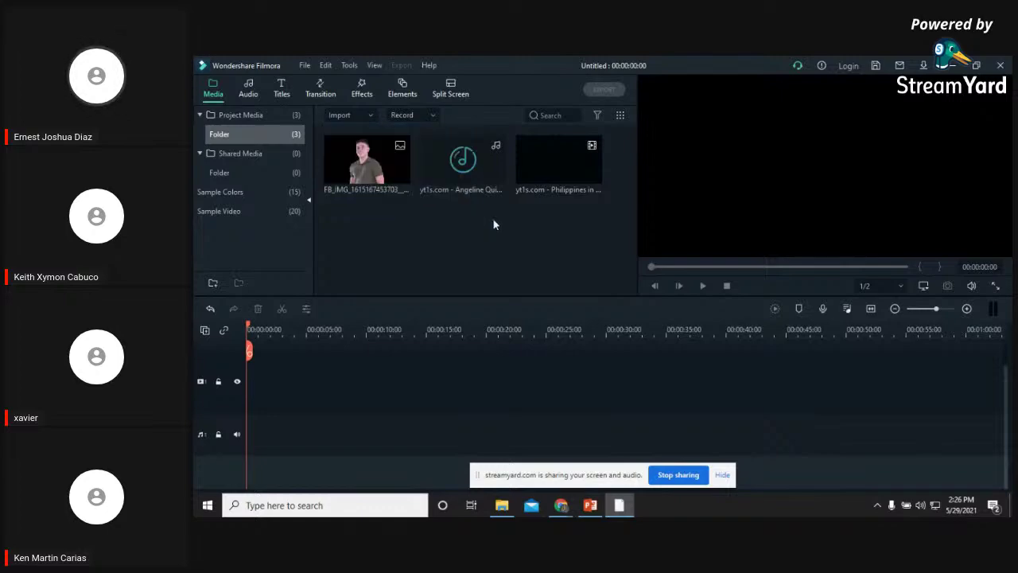
Add the "Advantages and Disadvantages of Gadget For Kids" video from File Explorer's Video clip folder directly into the Filmora project media
{"action": "left_click", "coordinate": [501, 506]}
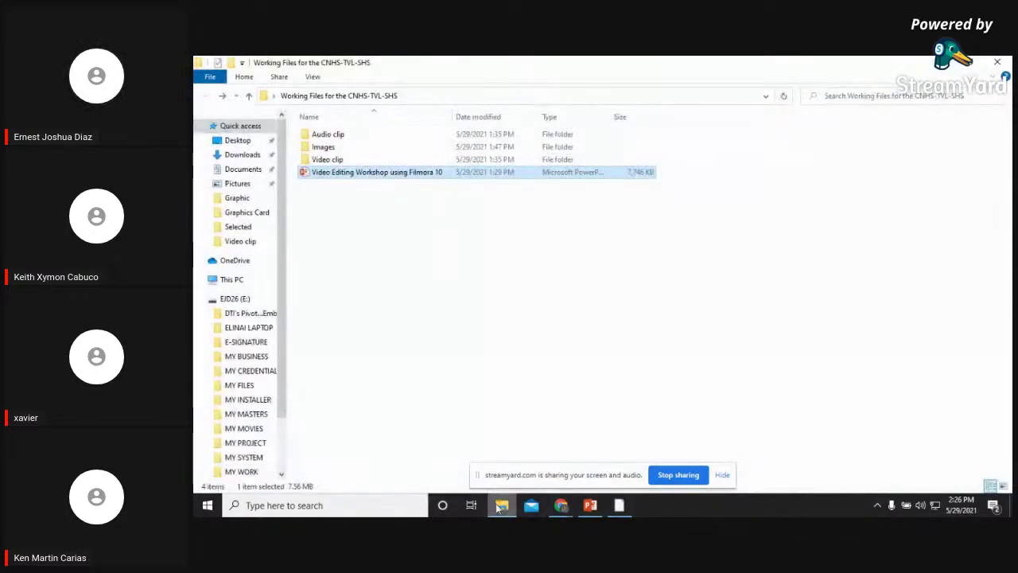
{"action": "double_click", "coordinate": [328, 160]}
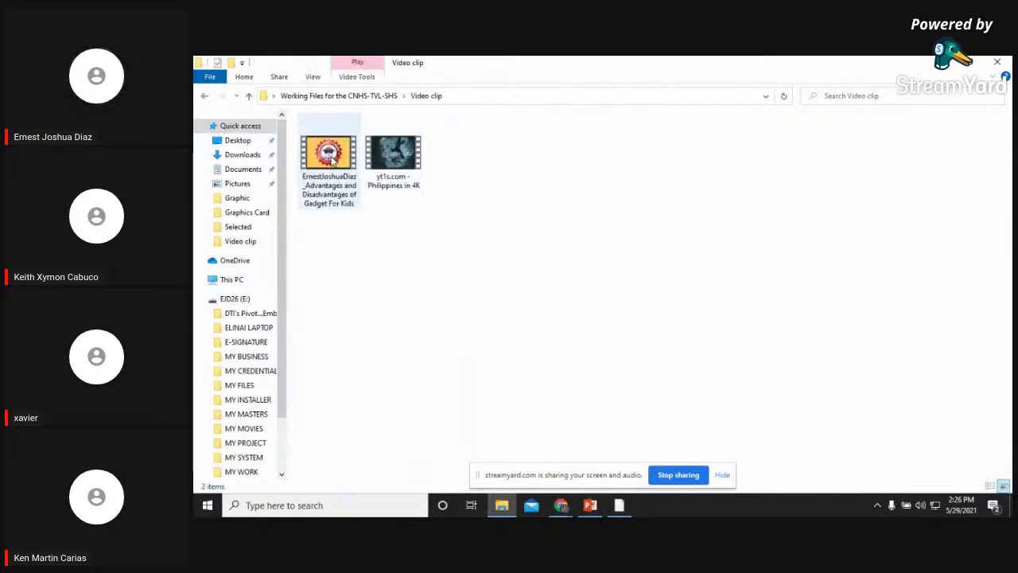
{"action": "left_click", "coordinate": [333, 160]}
{"action": "left_click_drag", "start_coordinate": [333, 160], "coordinate": [503, 242]}
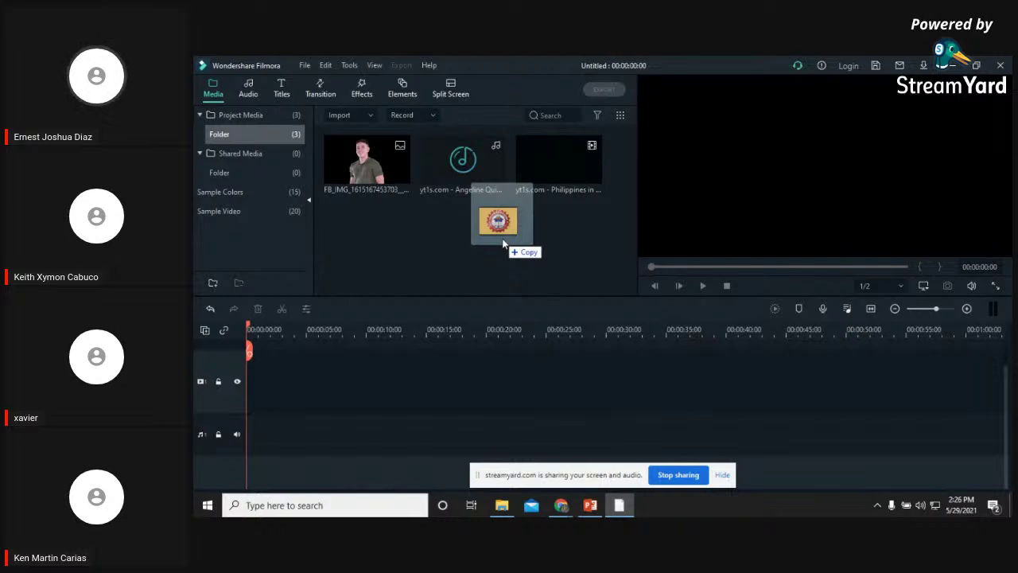
{"action": "left_click_drag", "start_coordinate": [503, 242], "coordinate": [503, 243]}
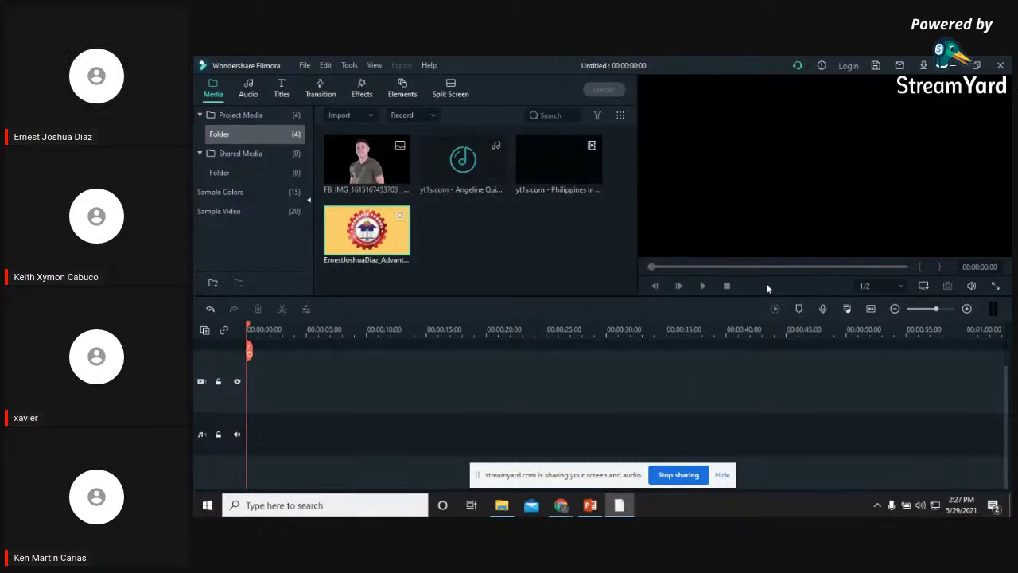
{"action": "mouse_move", "coordinate": [398, 181]}
Switch to PowerPoint and review the slide on how to split, trim, crop, combine and edit a video
{"action": "left_click", "coordinate": [590, 505]}
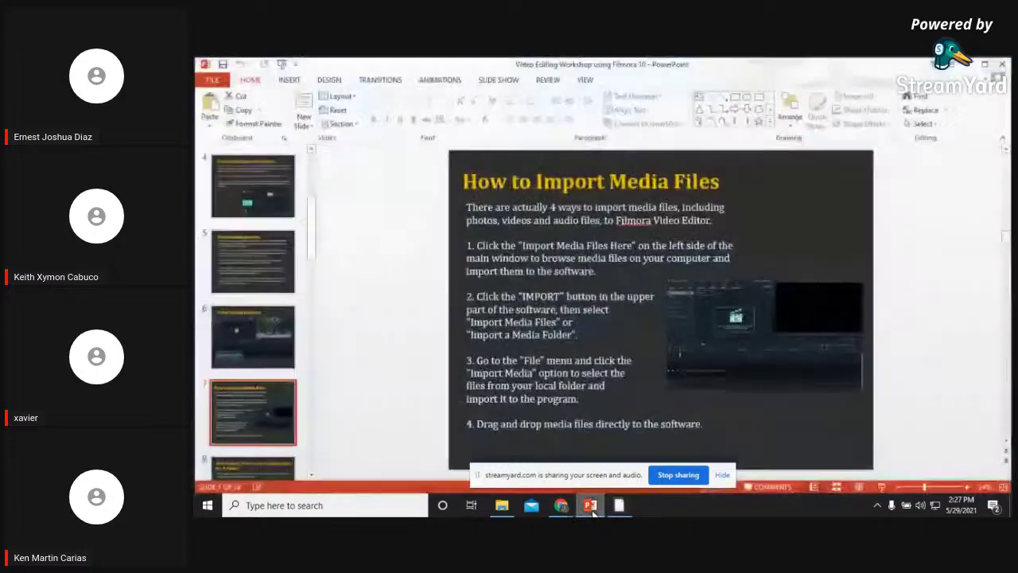
{"action": "scroll", "coordinate": [591, 330], "scroll_direction": "down", "scroll_amount": 2}
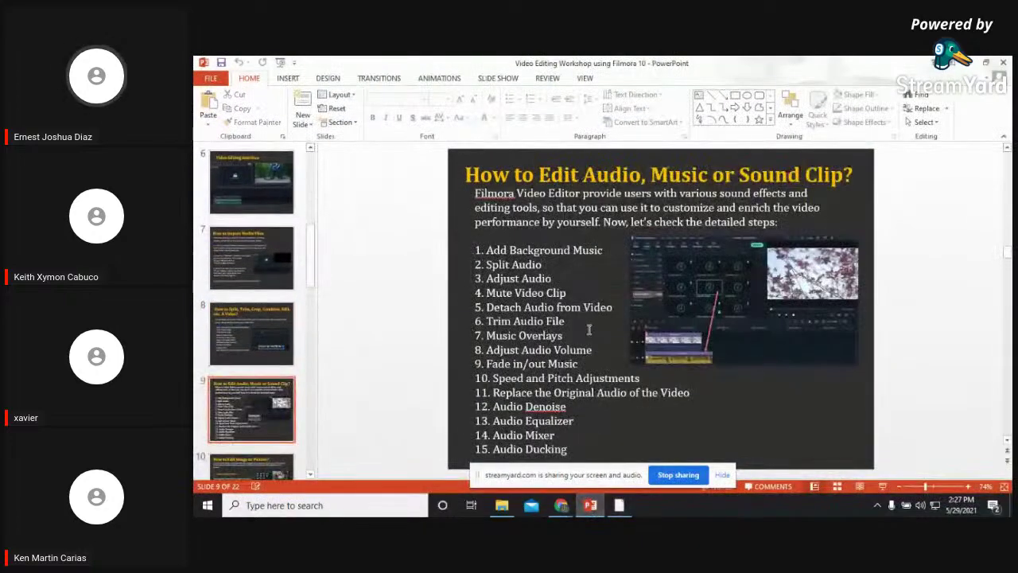
{"action": "scroll", "coordinate": [591, 330], "scroll_direction": "up", "scroll_amount": 1}
{"action": "left_click", "coordinate": [258, 289]}
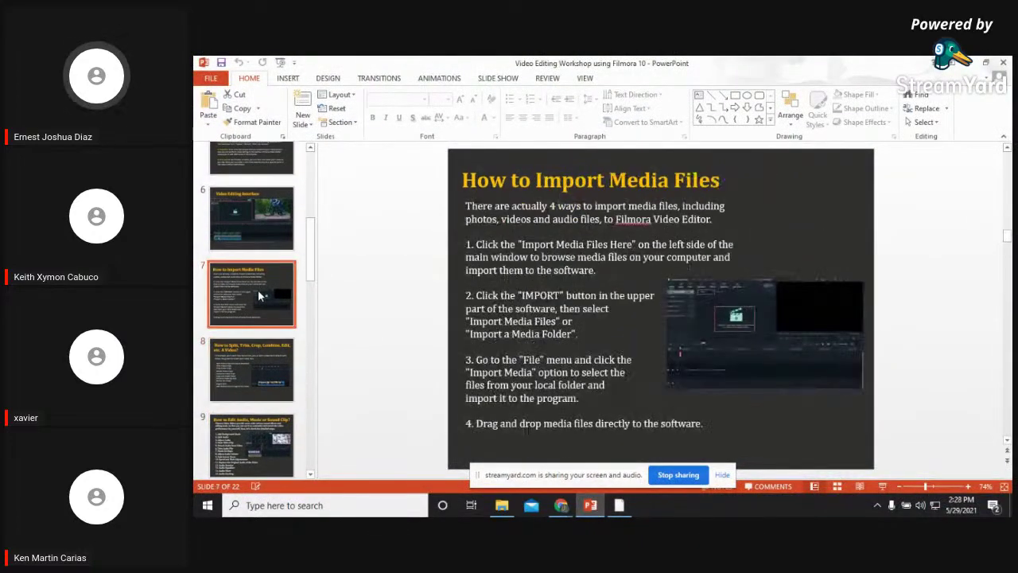
{"action": "scroll", "coordinate": [257, 382], "scroll_direction": "up", "scroll_amount": 1}
{"action": "left_click", "coordinate": [257, 401]}
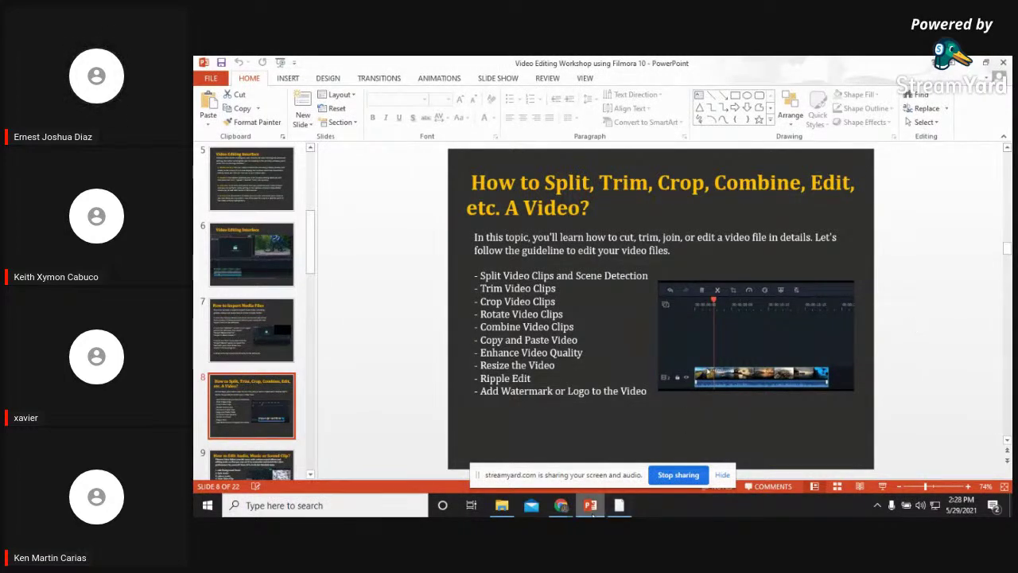
Back in Filmora, place the Philippines in 4K video at the start of video track 1, matching the project to the media's 1920 x 1080 24fps
{"action": "left_click", "coordinate": [591, 509]}
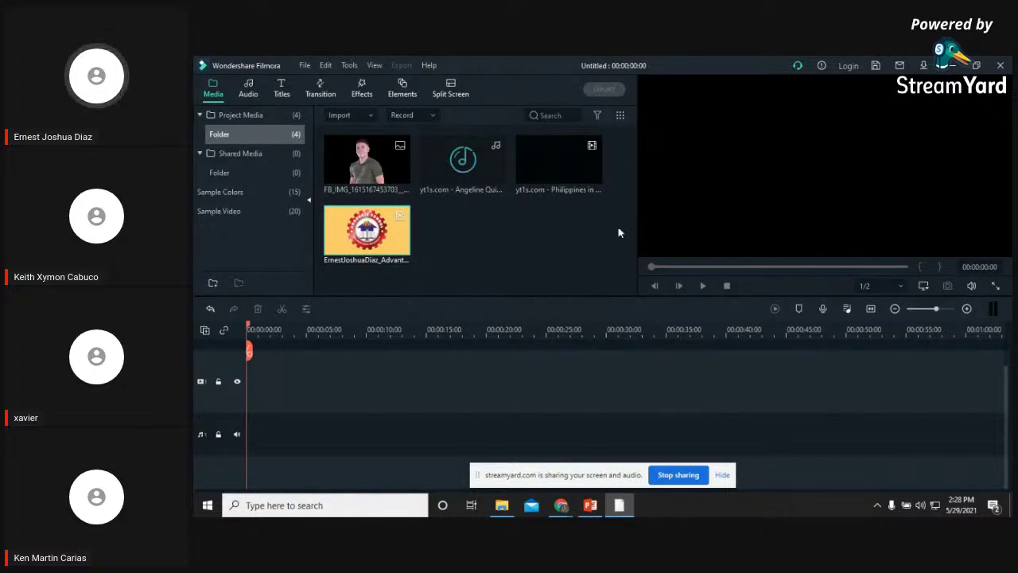
{"action": "left_click", "coordinate": [557, 175]}
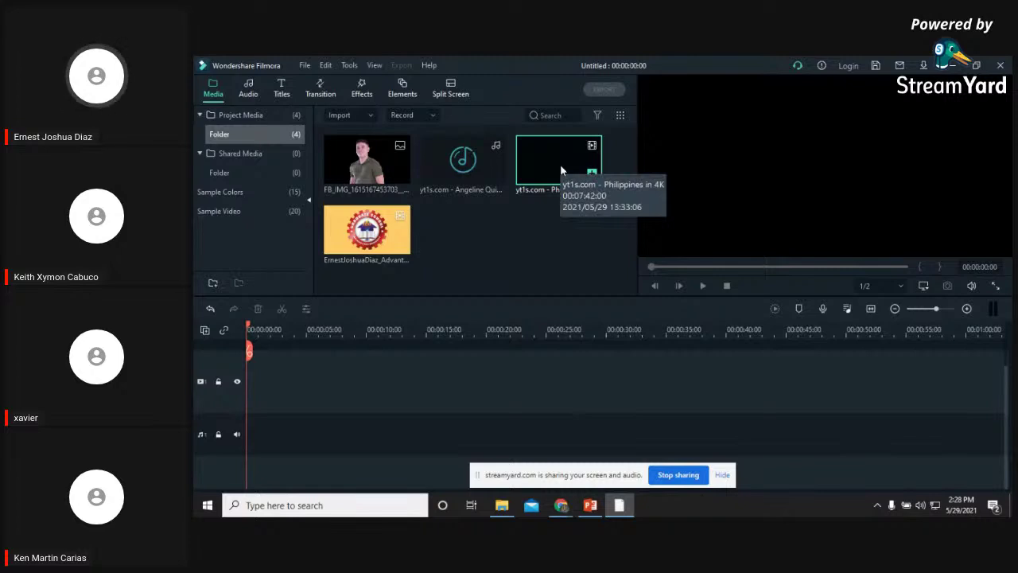
{"action": "left_click_drag", "start_coordinate": [561, 168], "coordinate": [252, 378]}
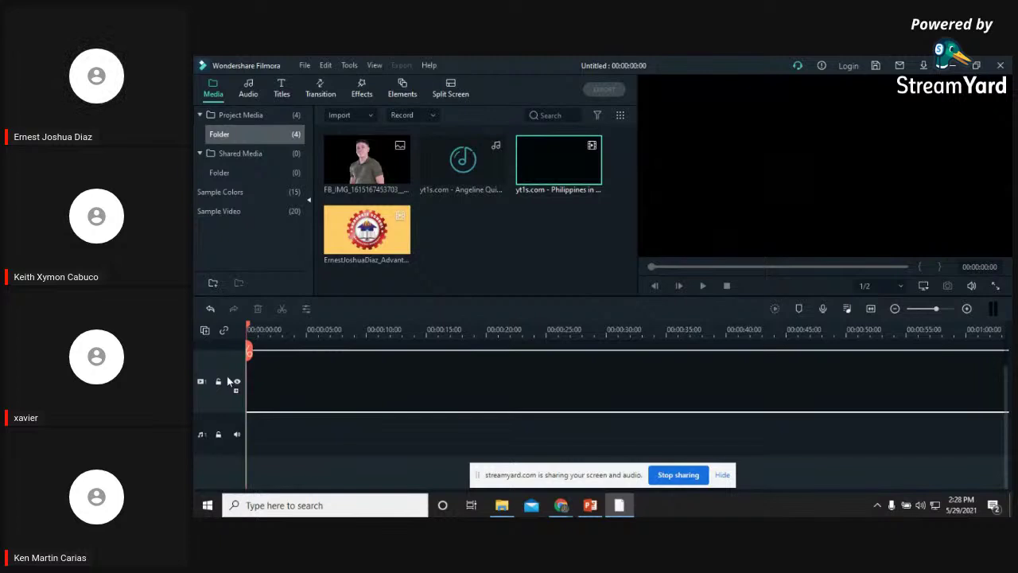
{"action": "left_click_drag", "start_coordinate": [229, 382], "coordinate": [229, 382]}
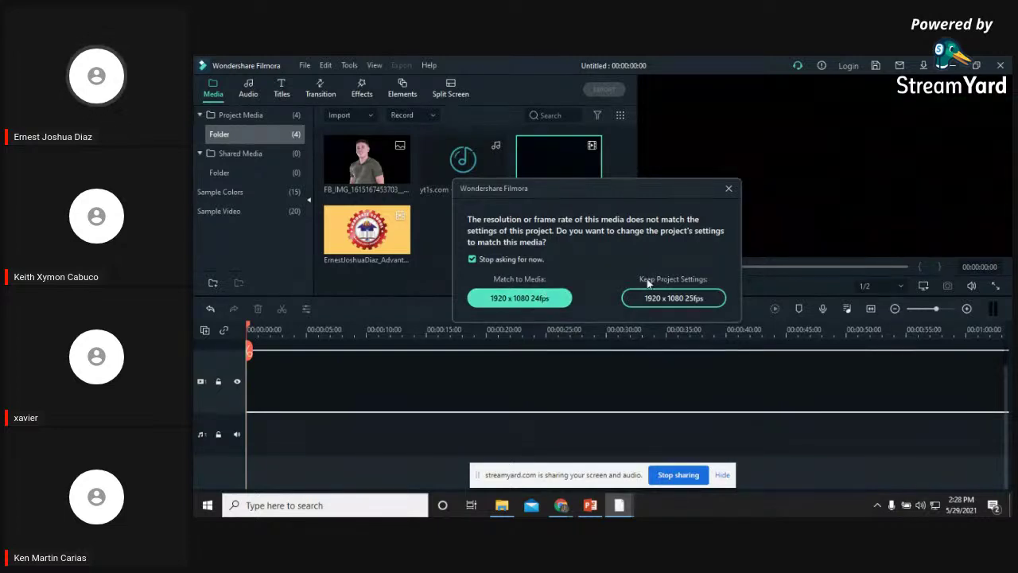
{"action": "left_click", "coordinate": [547, 300]}
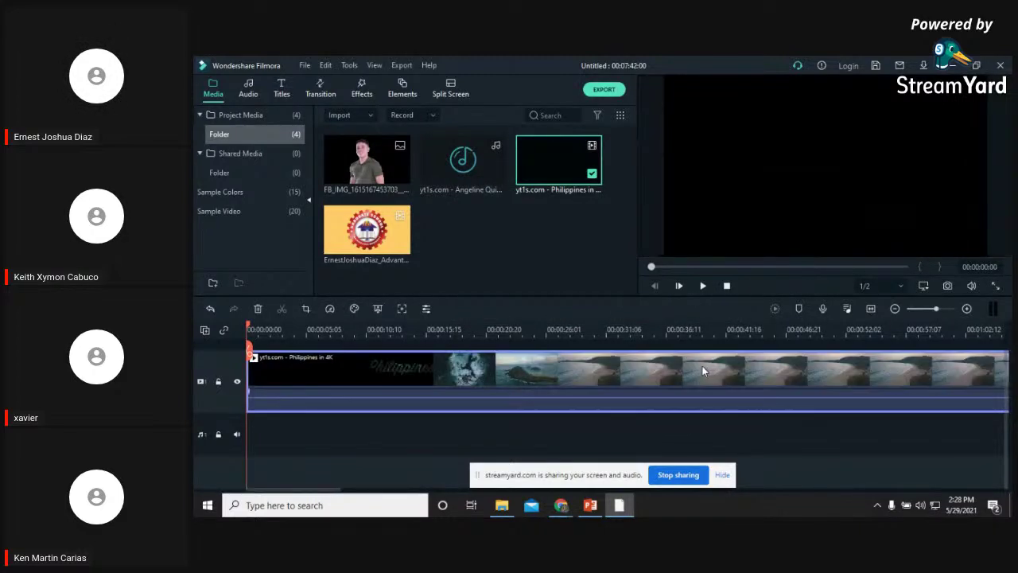
Show the whole Philippines in 4K clip on the timeline and scrub the playhead through its opening seconds
{"action": "scroll", "coordinate": [699, 369], "scroll_direction": "up", "scroll_amount": 2}
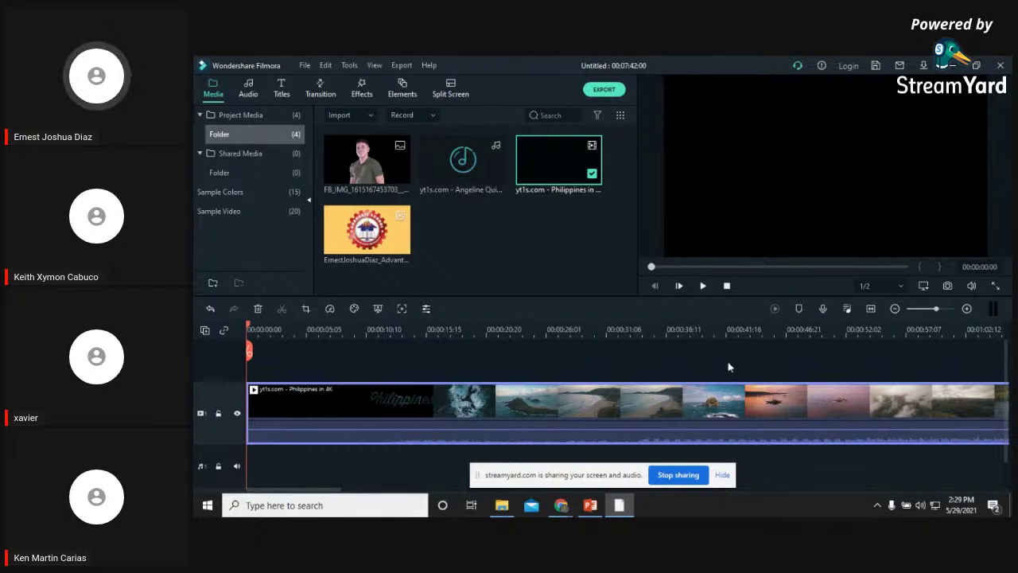
{"action": "scroll", "coordinate": [719, 334], "scroll_direction": "down", "scroll_amount": 2}
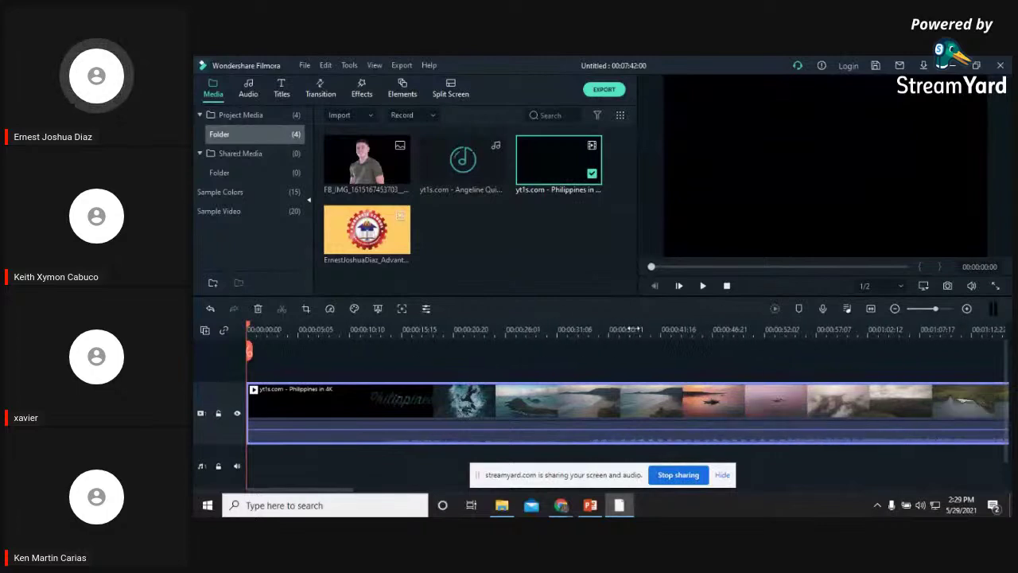
{"action": "scroll", "coordinate": [661, 333], "scroll_direction": "down", "scroll_amount": 2}
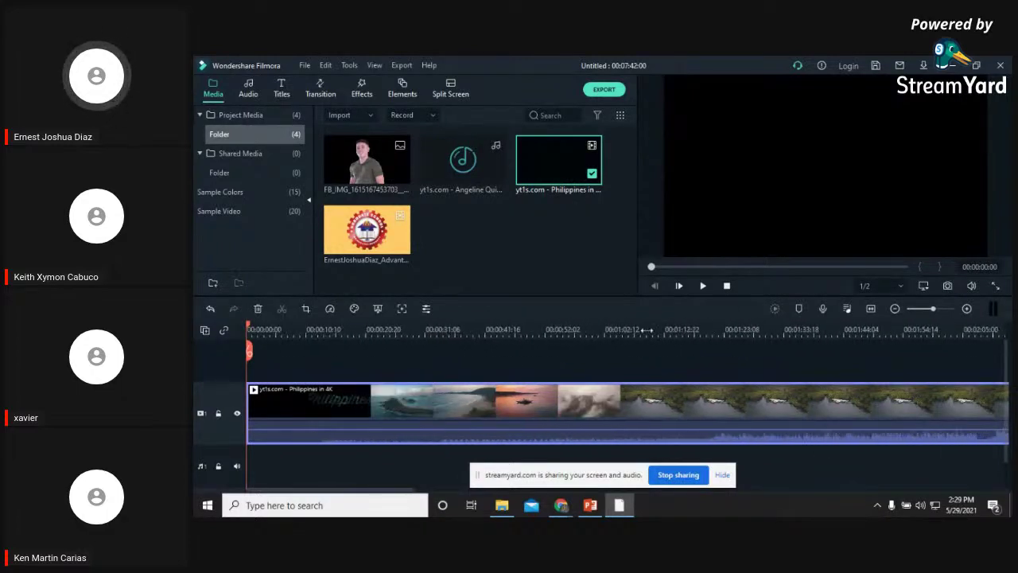
{"action": "scroll", "coordinate": [685, 332], "scroll_direction": "down", "scroll_amount": 2}
{"action": "scroll", "coordinate": [700, 331], "scroll_direction": "down", "scroll_amount": 1}
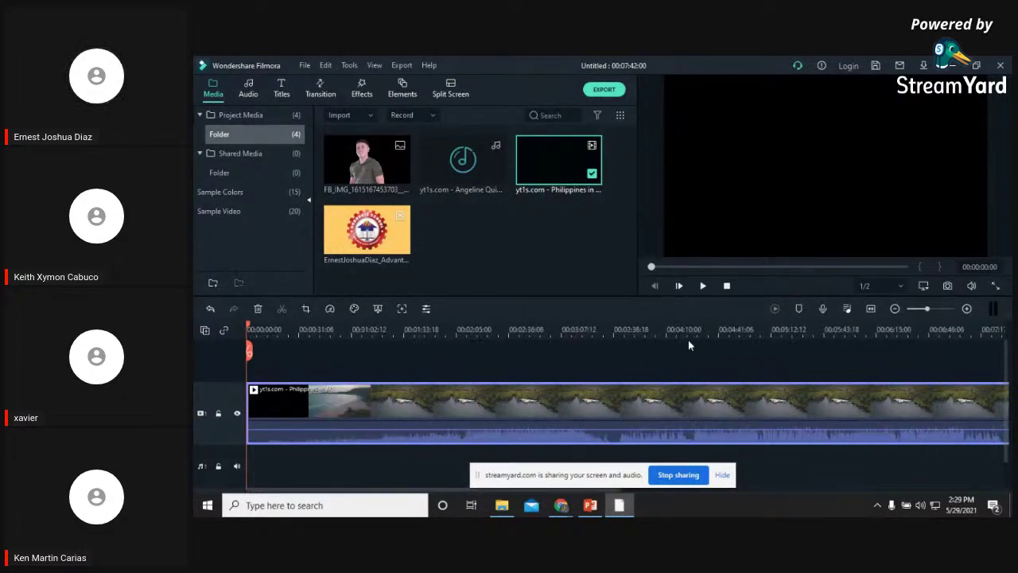
{"action": "scroll", "coordinate": [628, 331], "scroll_direction": "down", "scroll_amount": 2}
{"action": "scroll", "coordinate": [493, 326], "scroll_direction": "down", "scroll_amount": 2}
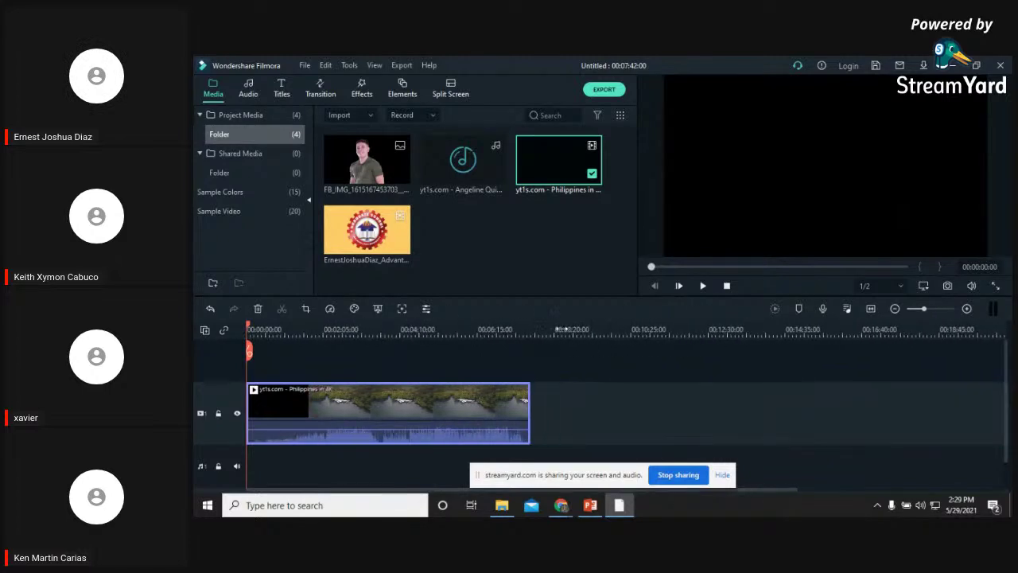
{"action": "scroll", "coordinate": [561, 328], "scroll_direction": "down", "scroll_amount": 1}
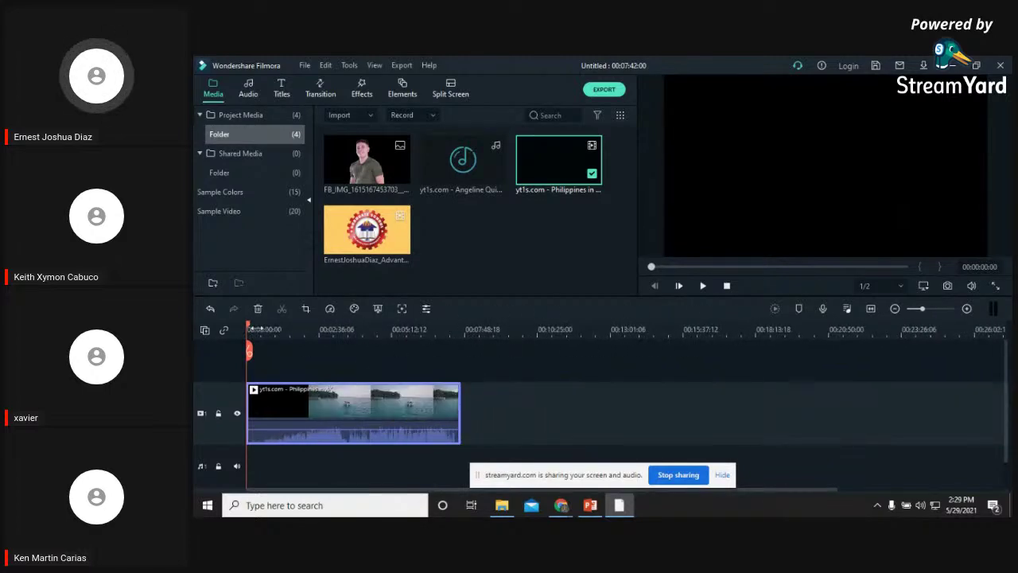
{"action": "mouse_move", "coordinate": [248, 326]}
{"action": "left_mouse_down"}
{"action": "mouse_move", "coordinate": [466, 334]}
{"action": "mouse_move", "coordinate": [248, 331]}
{"action": "left_mouse_up"}
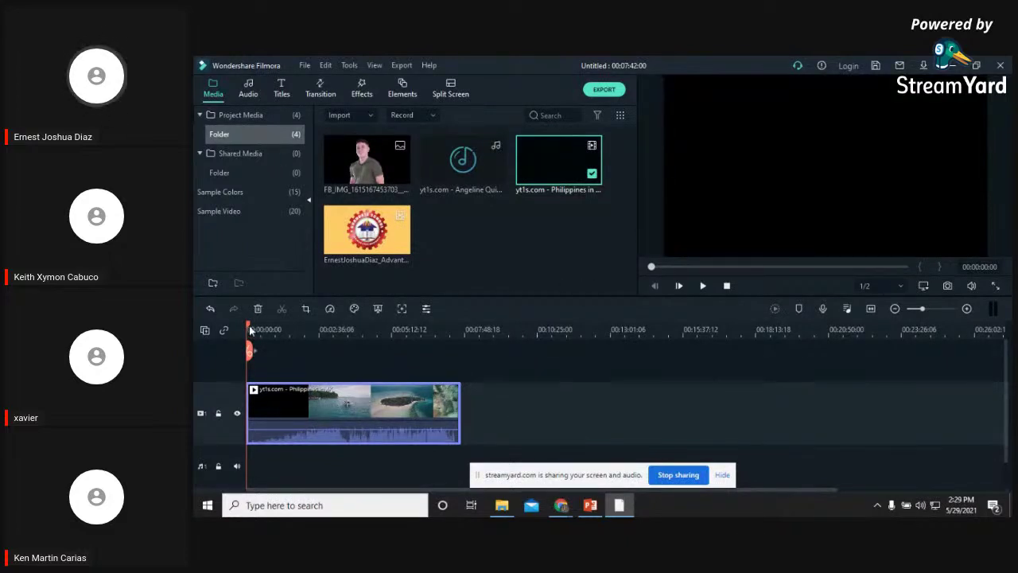
{"action": "left_click_drag", "start_coordinate": [249, 330], "coordinate": [265, 332]}
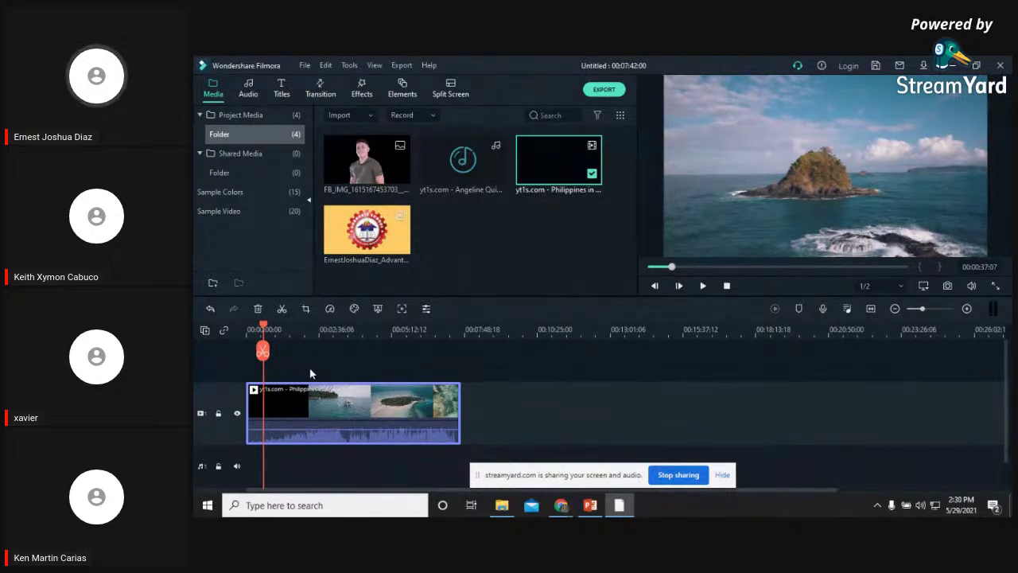
{"action": "mouse_move", "coordinate": [264, 329]}
{"action": "left_mouse_down"}
{"action": "mouse_move", "coordinate": [246, 329]}
{"action": "mouse_move", "coordinate": [263, 326]}
{"action": "mouse_move", "coordinate": [255, 325]}
{"action": "left_mouse_up"}
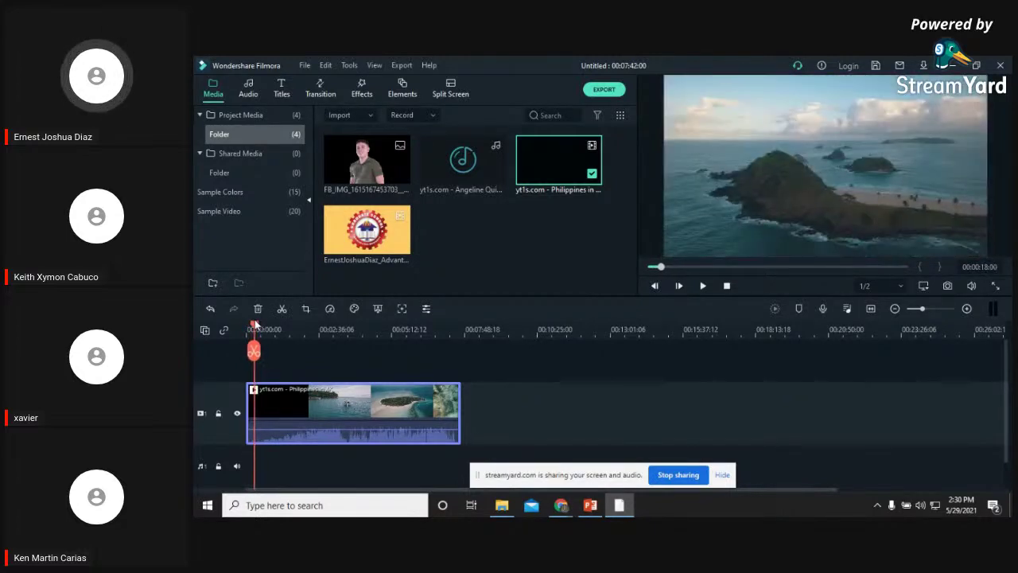
Split the Philippines in 4K clip at 00:00:17:01, separating the dark opening from the rest, and select each part
{"action": "key", "text": "shift+z"}
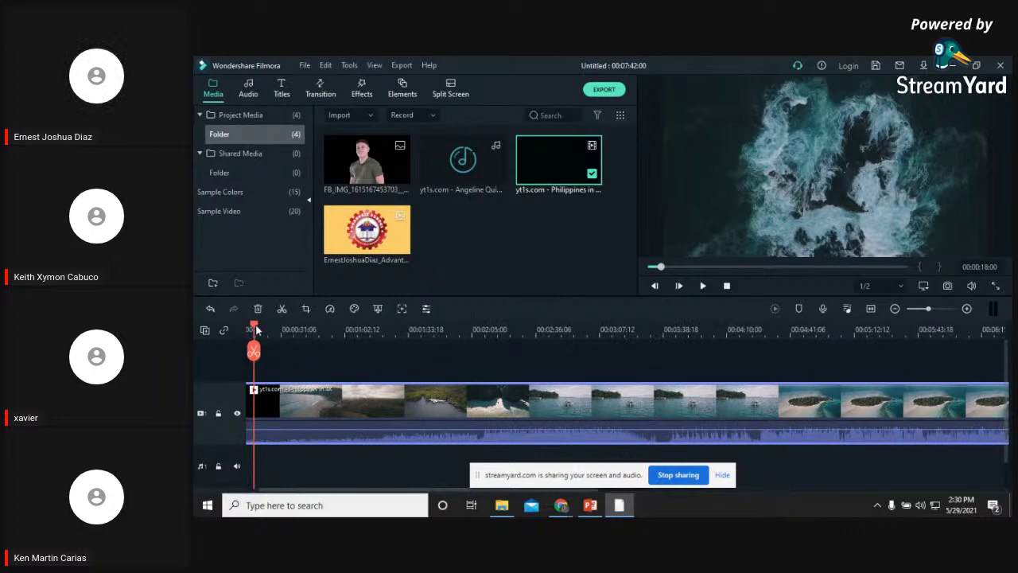
{"action": "left_click_drag", "start_coordinate": [257, 328], "coordinate": [281, 327]}
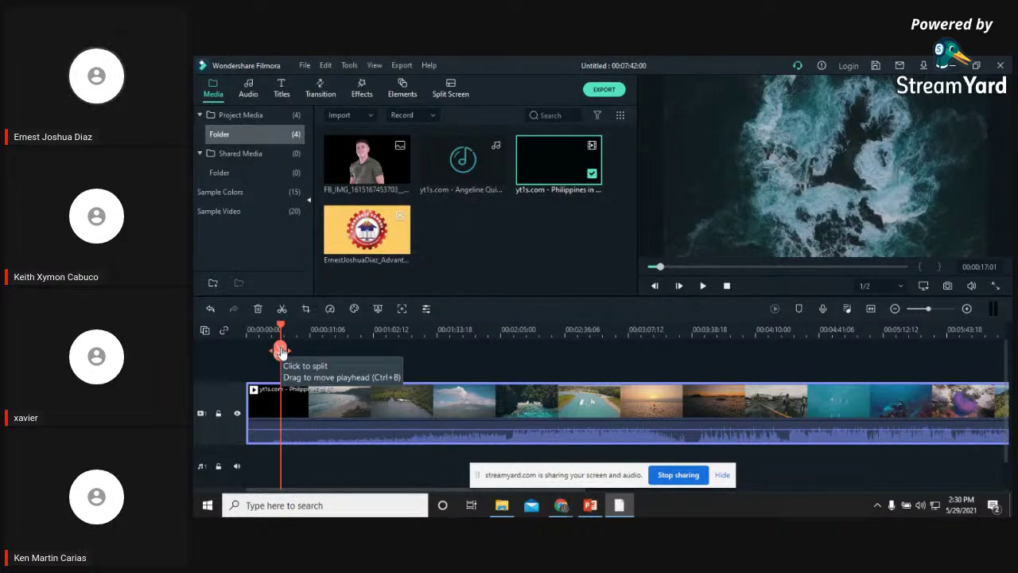
{"action": "left_click", "coordinate": [281, 351]}
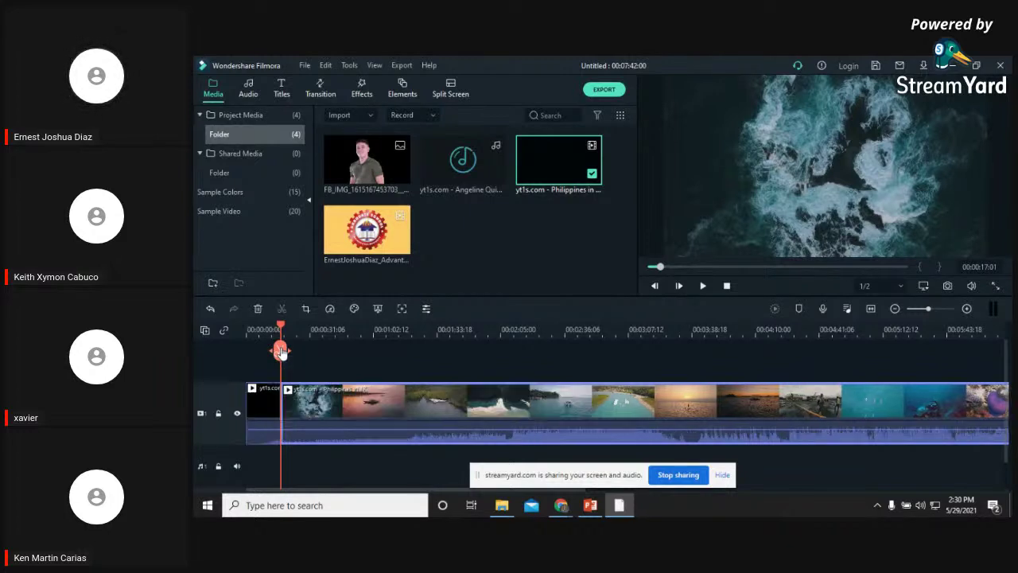
{"action": "left_click", "coordinate": [268, 405]}
{"action": "left_click", "coordinate": [379, 407]}
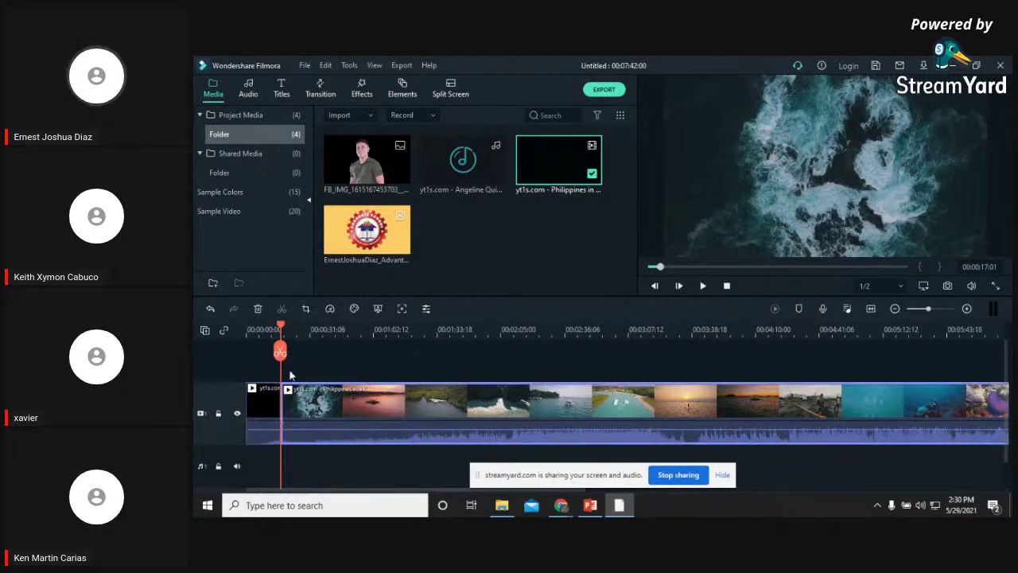
Split the remaining Philippines in 4K footage at 00:01:05:07 and again at 00:01:52:23
{"action": "left_click", "coordinate": [271, 327]}
{"action": "left_click_drag", "start_coordinate": [272, 327], "coordinate": [382, 348]}
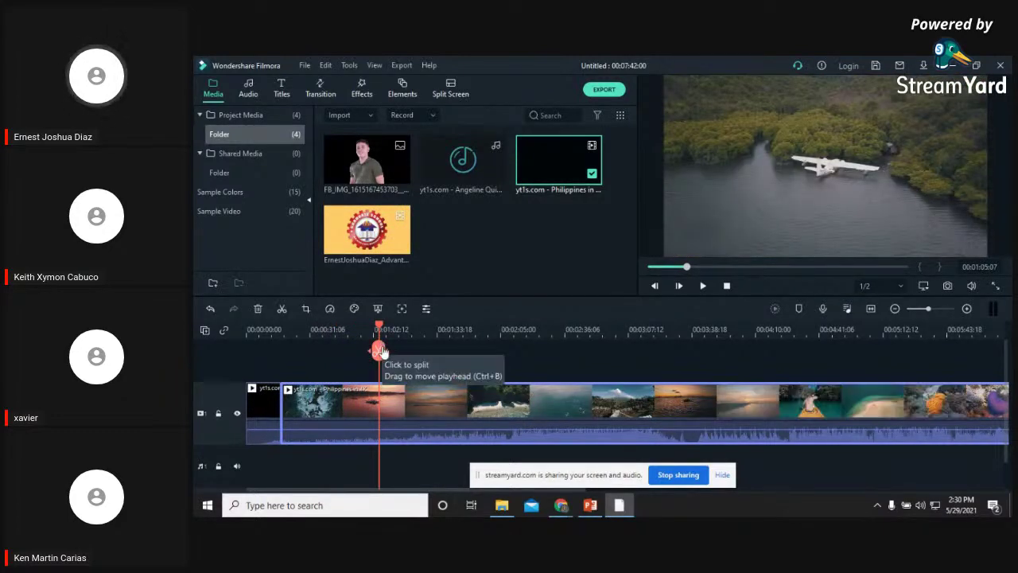
{"action": "left_click", "coordinate": [380, 351]}
{"action": "left_click", "coordinate": [477, 328]}
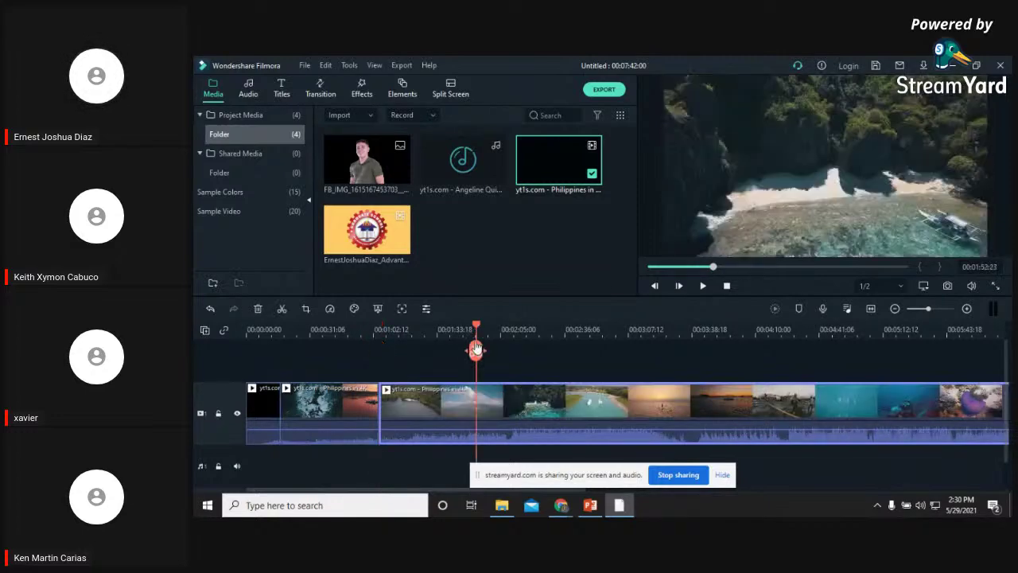
{"action": "left_click", "coordinate": [476, 350]}
Select the second segment of the split video and try moving it off track 1 onto video track 2
{"action": "left_click", "coordinate": [338, 406]}
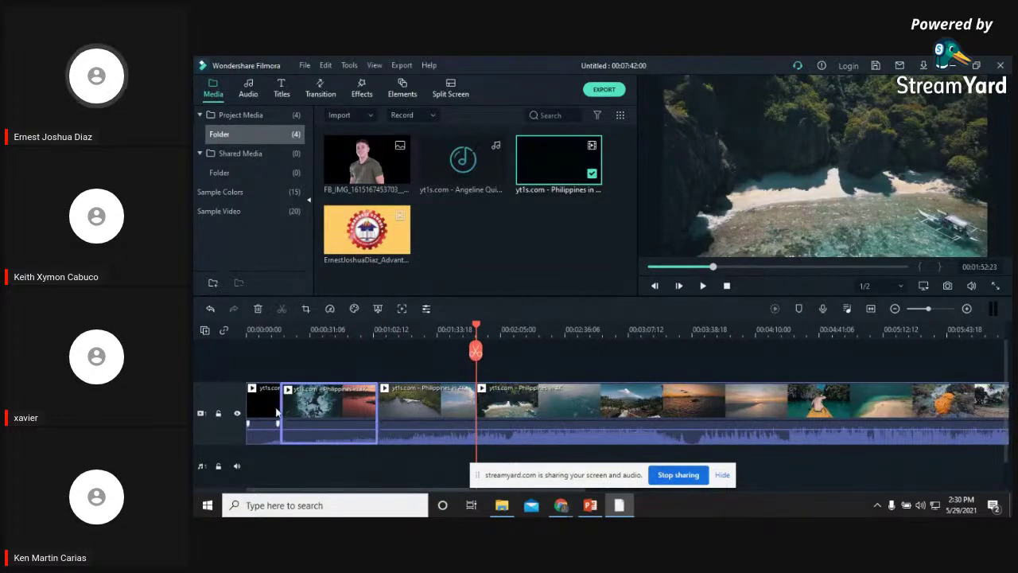
{"action": "scroll", "coordinate": [343, 406], "scroll_direction": "down", "scroll_amount": 1}
{"action": "left_click_drag", "start_coordinate": [343, 406], "coordinate": [336, 446]}
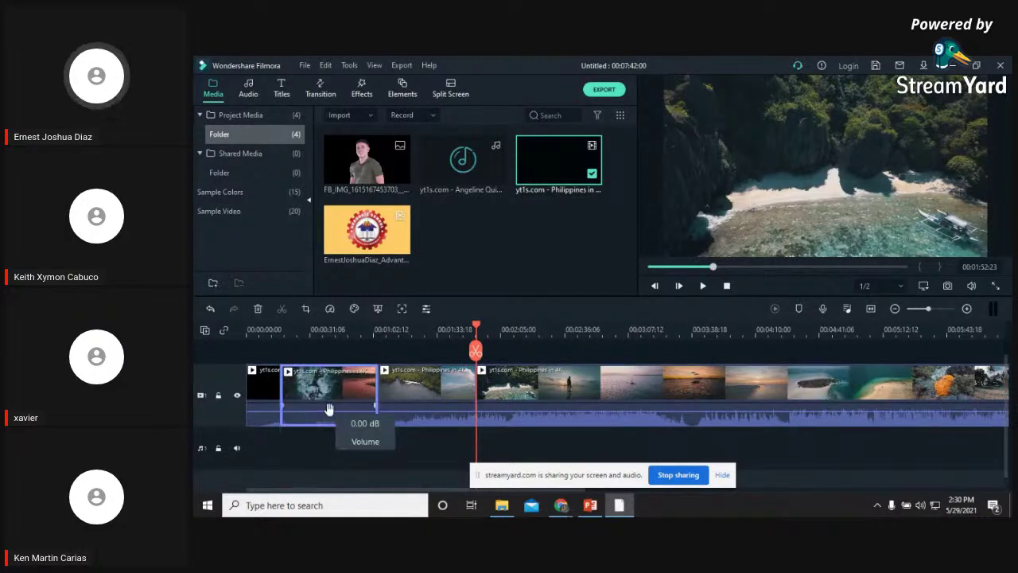
{"action": "scroll", "coordinate": [343, 417], "scroll_direction": "up", "scroll_amount": 1}
{"action": "left_click_drag", "start_coordinate": [354, 411], "coordinate": [358, 462]}
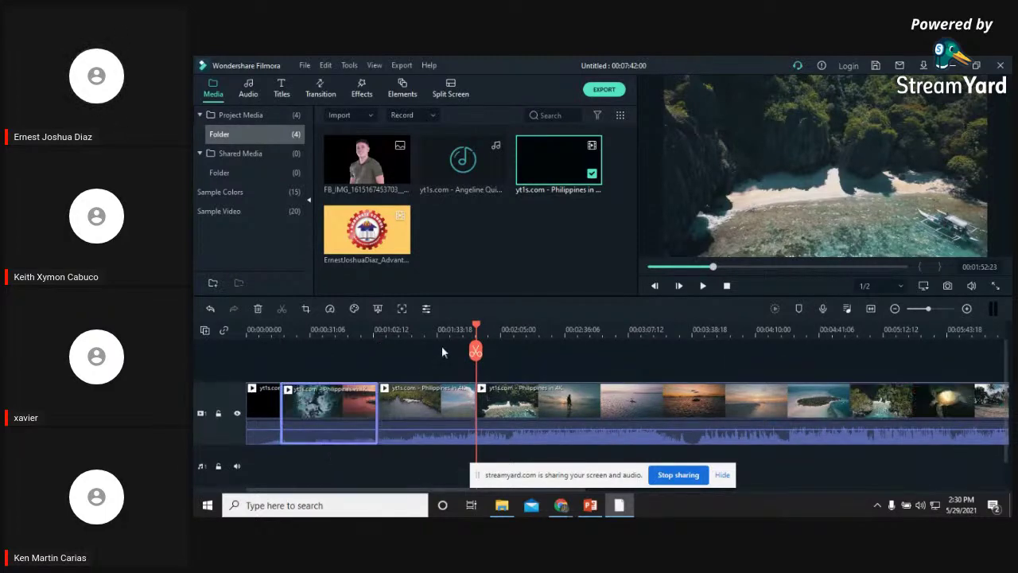
{"action": "scroll", "coordinate": [352, 382], "scroll_direction": "down", "scroll_amount": 1}
{"action": "scroll", "coordinate": [333, 407], "scroll_direction": "up", "scroll_amount": 1}
{"action": "left_click_drag", "start_coordinate": [325, 412], "coordinate": [326, 364]}
{"action": "scroll", "coordinate": [354, 427], "scroll_direction": "up", "scroll_amount": 1}
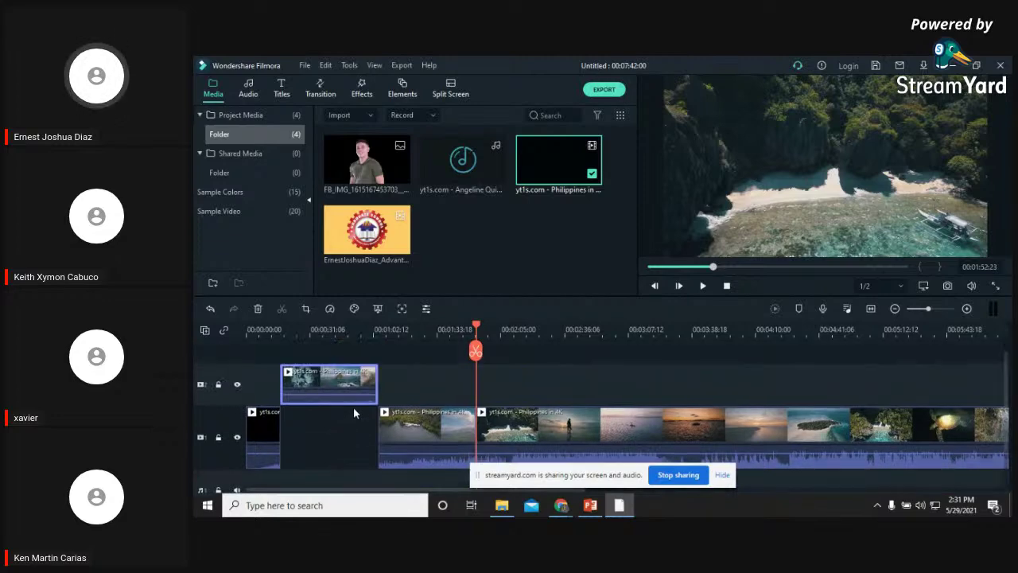
Try removing the second segment with its gap closed, and undo back to the full split sequence on video track 1
{"action": "key", "text": "ctrl+z"}
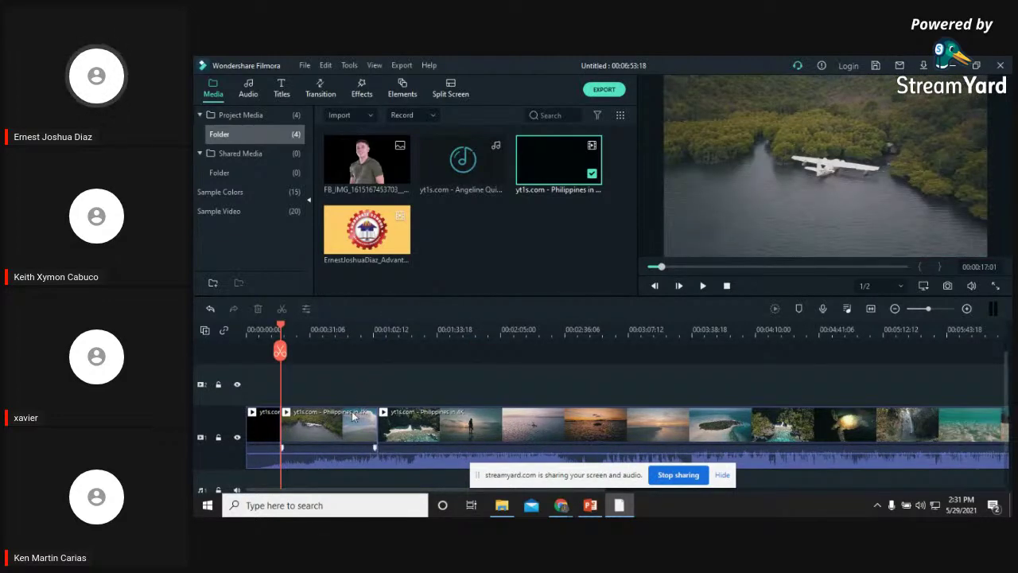
{"action": "left_click_drag", "start_coordinate": [280, 327], "coordinate": [271, 328]}
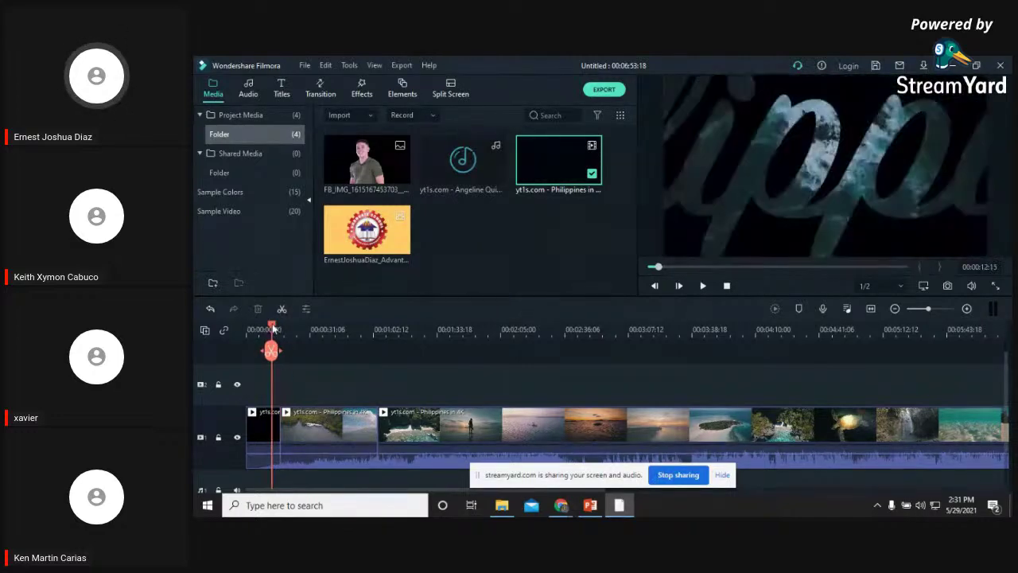
{"action": "key", "text": "ctrl+y"}
{"action": "key", "text": "ctrl+z"}
Ripple delete the dark opening segment so the remaining clips start at the beginning of video track 1
{"action": "left_click", "coordinate": [263, 393]}
{"action": "key", "text": "shift+Delete"}
{"action": "left_click", "coordinate": [262, 394]}
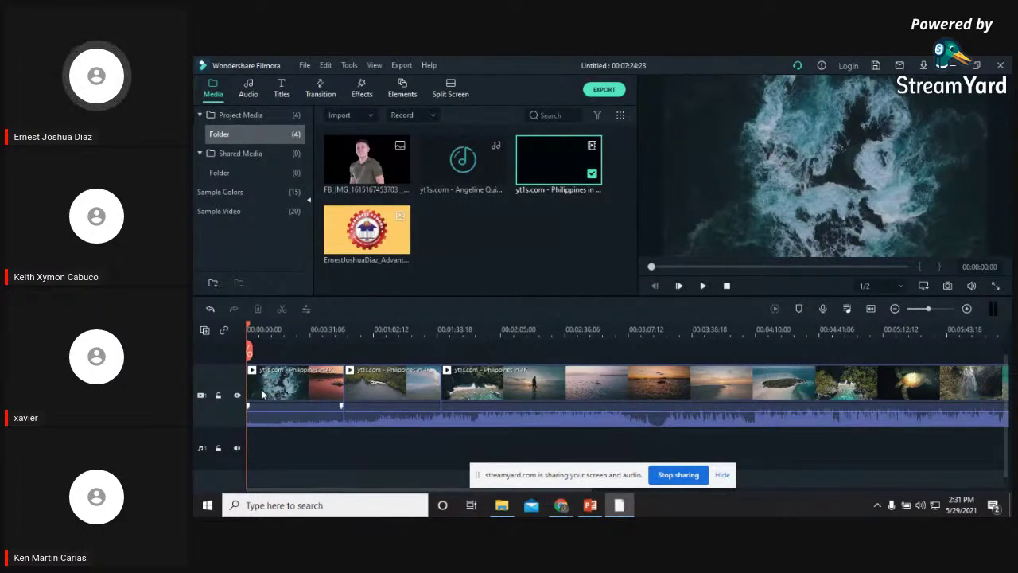
{"action": "scroll", "coordinate": [356, 348], "scroll_direction": "up", "scroll_amount": 1}
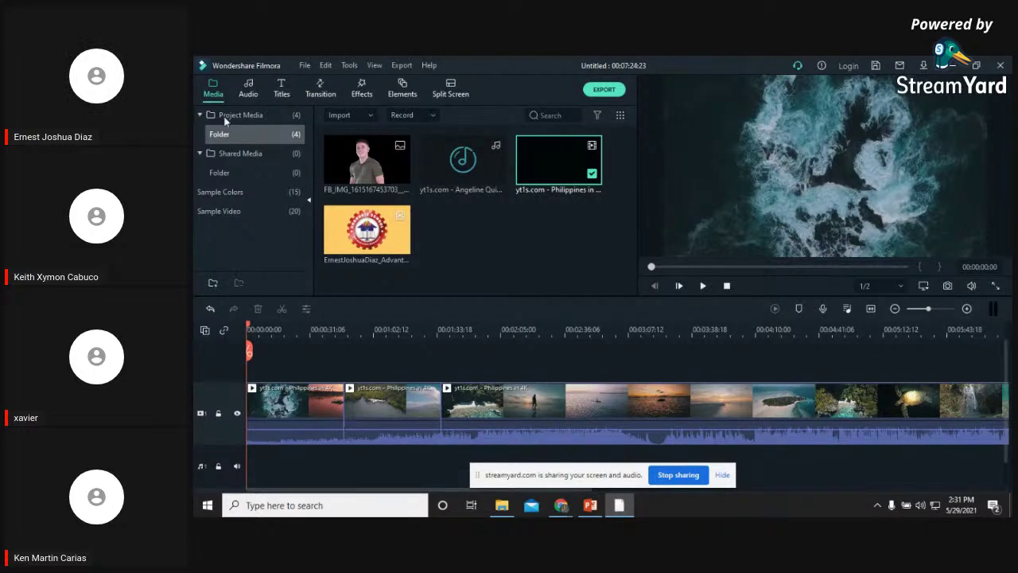
Check the editing topics on the PowerPoint slide, and back in Filmora trim the end of the last clip to 00:05:16:19
{"action": "left_click", "coordinate": [595, 509]}
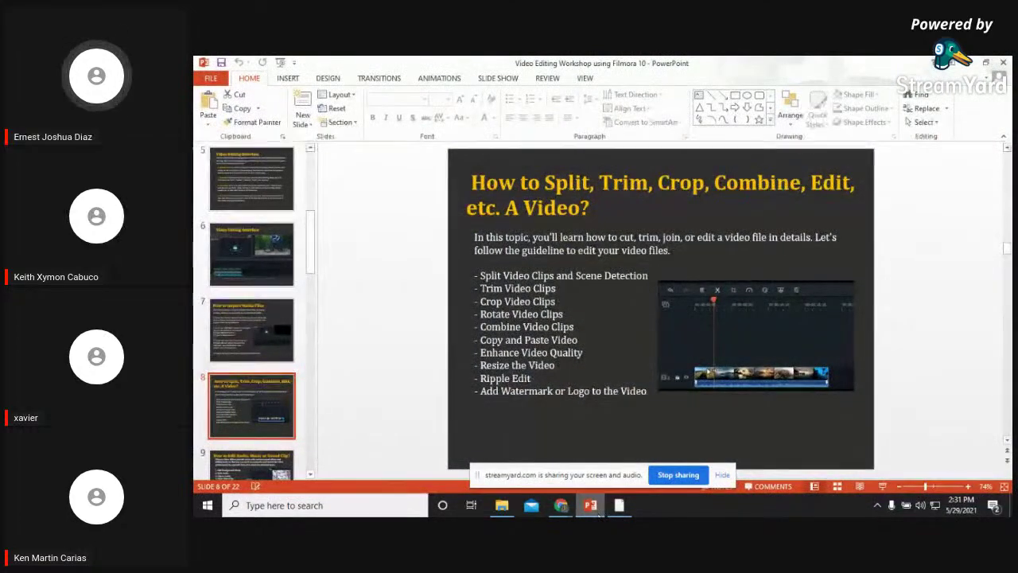
{"action": "left_click", "coordinate": [594, 509]}
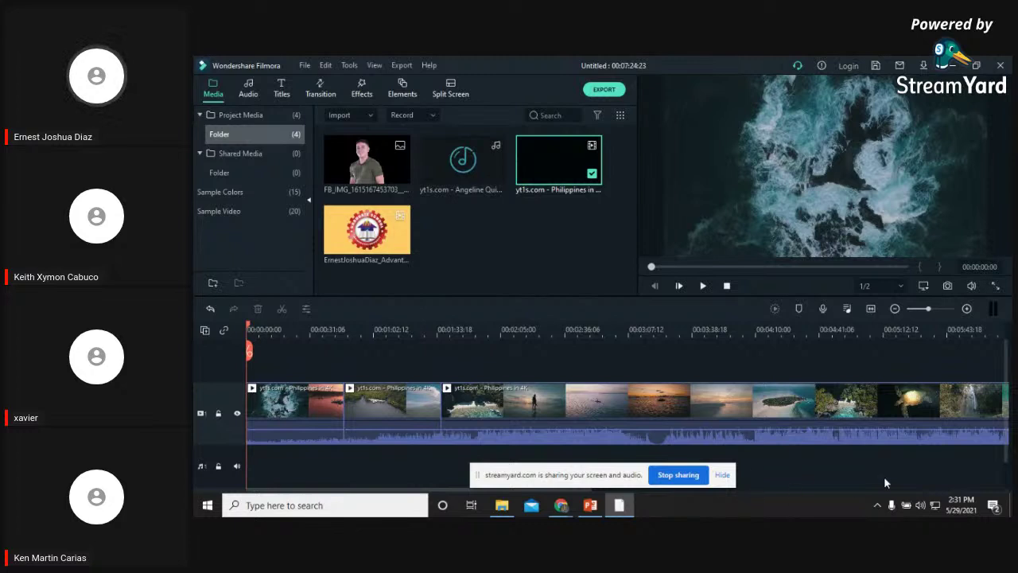
{"action": "left_click", "coordinate": [785, 330]}
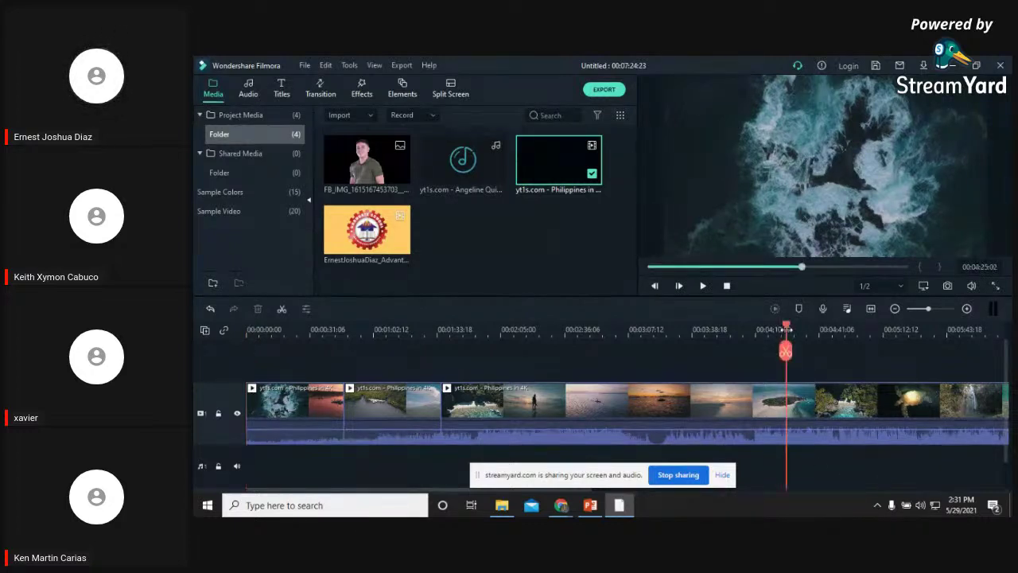
{"action": "left_click_drag", "start_coordinate": [786, 330], "coordinate": [976, 363]}
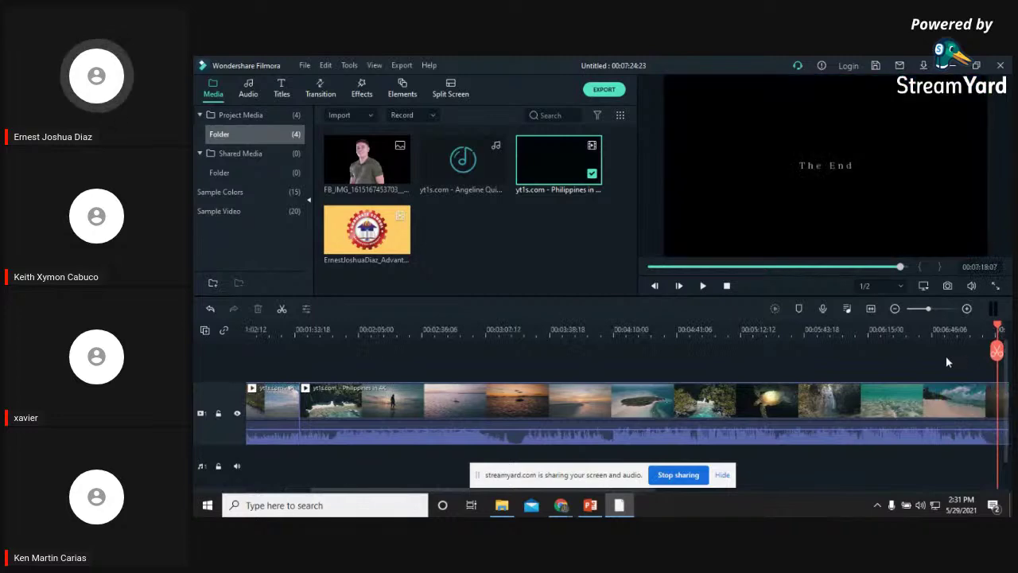
{"action": "left_click", "coordinate": [948, 330]}
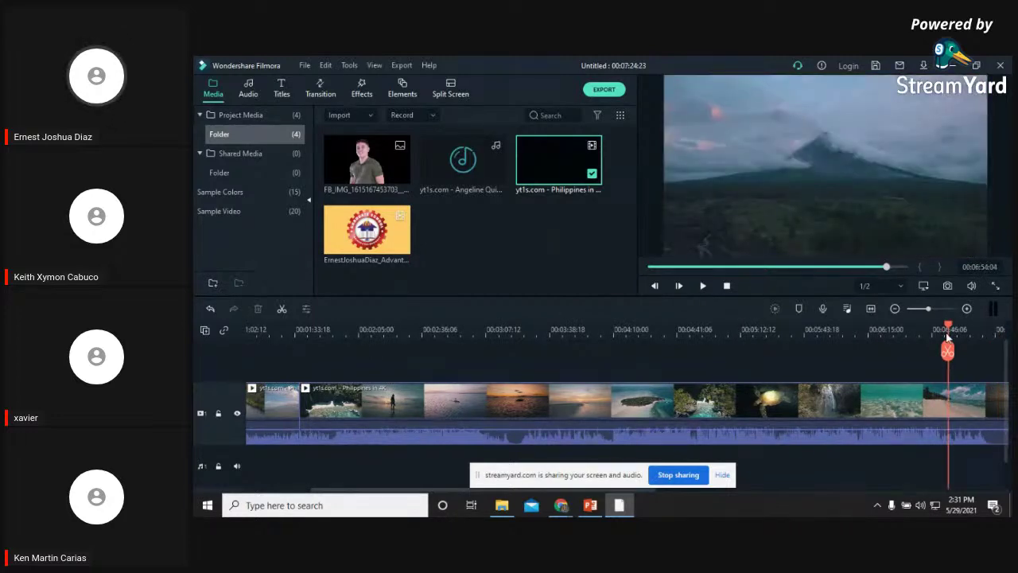
{"action": "scroll", "coordinate": [819, 331], "scroll_direction": "down", "scroll_amount": 2}
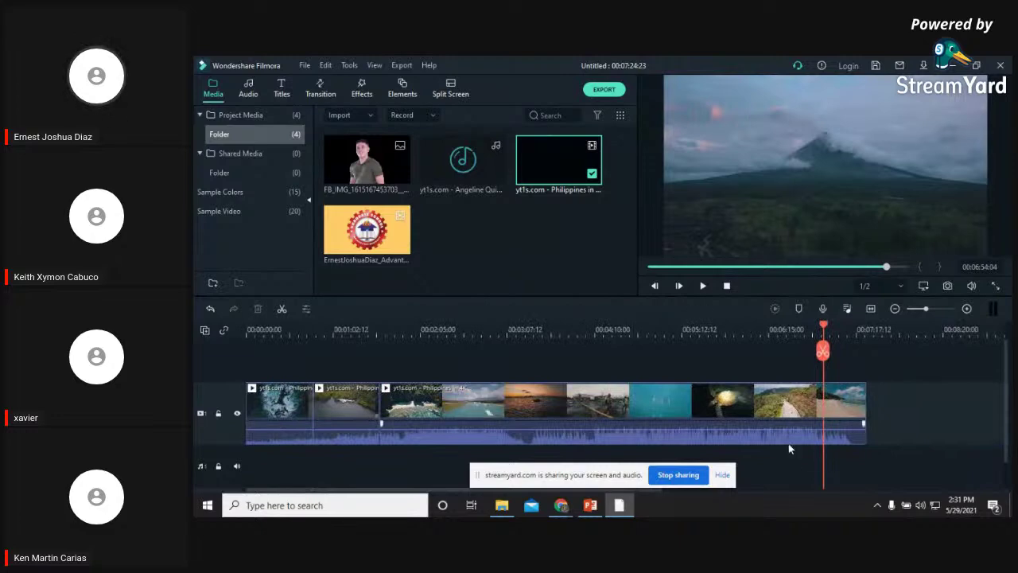
{"action": "left_click", "coordinate": [678, 407]}
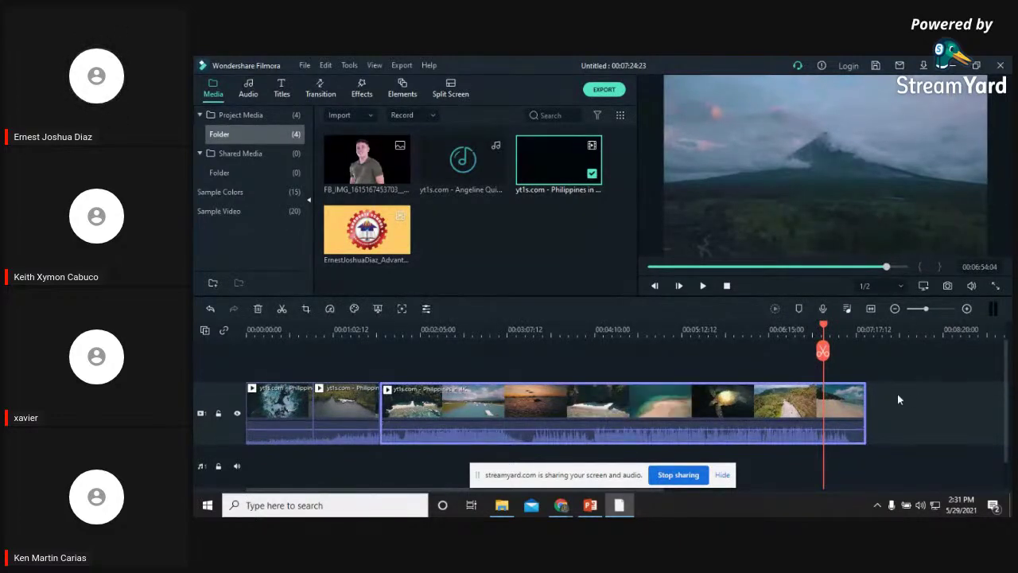
{"action": "left_click_drag", "start_coordinate": [865, 394], "coordinate": [687, 393]}
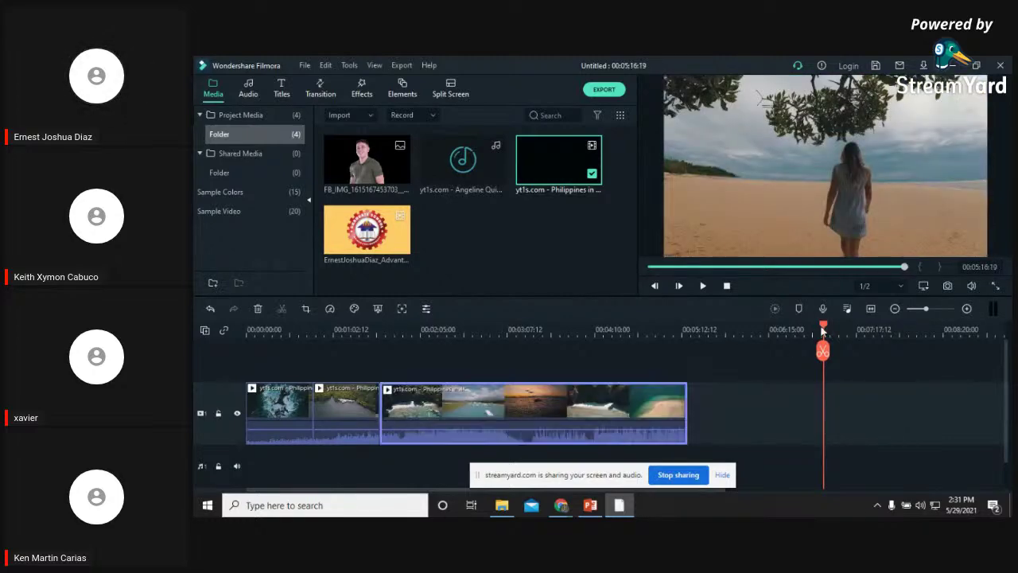
Scrub back through the trimmed sequence to its start and consult the editing topic list on the PowerPoint slide
{"action": "left_click_drag", "start_coordinate": [824, 350], "coordinate": [584, 354]}
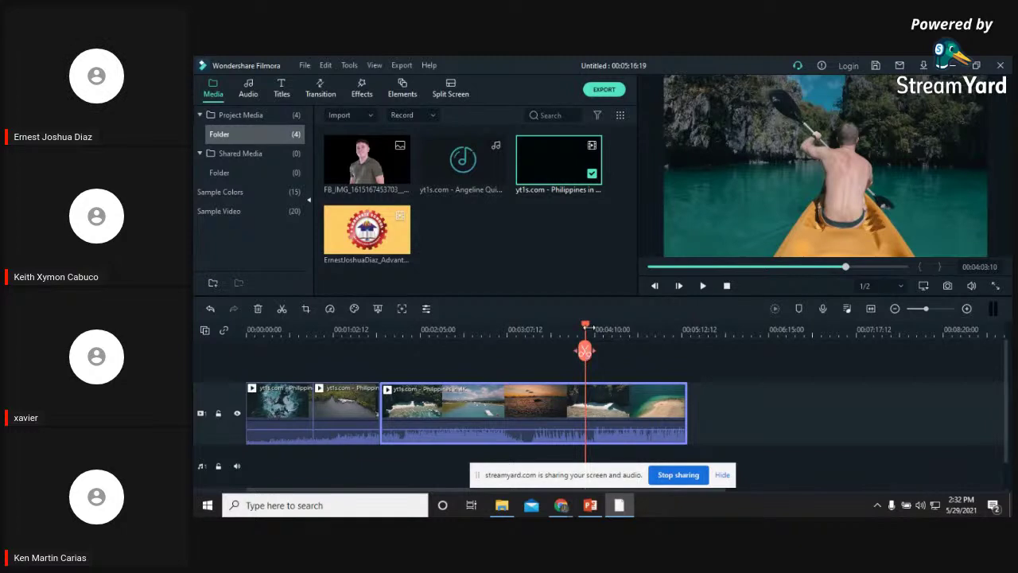
{"action": "left_click_drag", "start_coordinate": [585, 354], "coordinate": [287, 350]}
{"action": "left_click", "coordinate": [250, 333]}
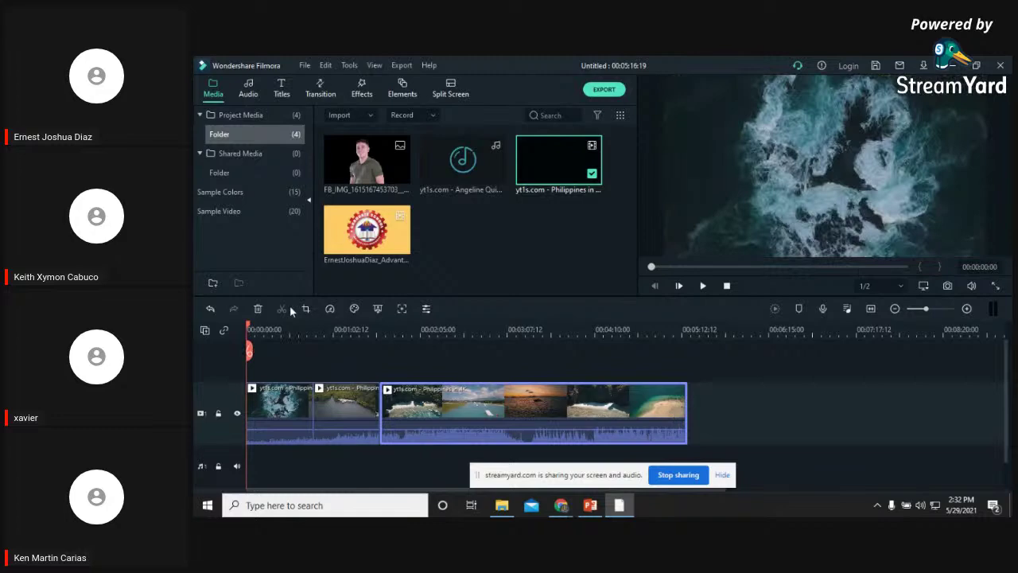
{"action": "left_click", "coordinate": [590, 506]}
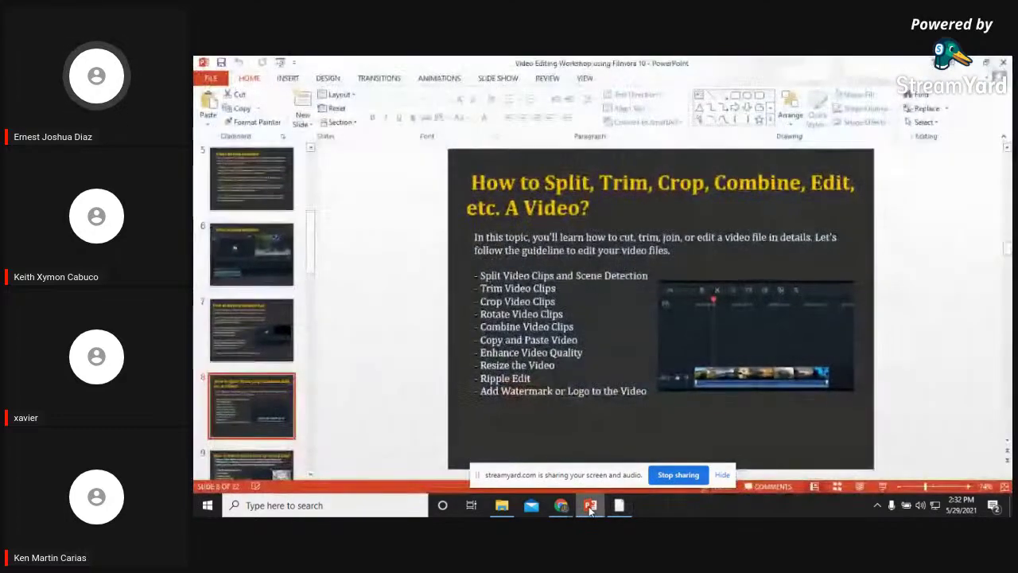
{"action": "left_click", "coordinate": [590, 506]}
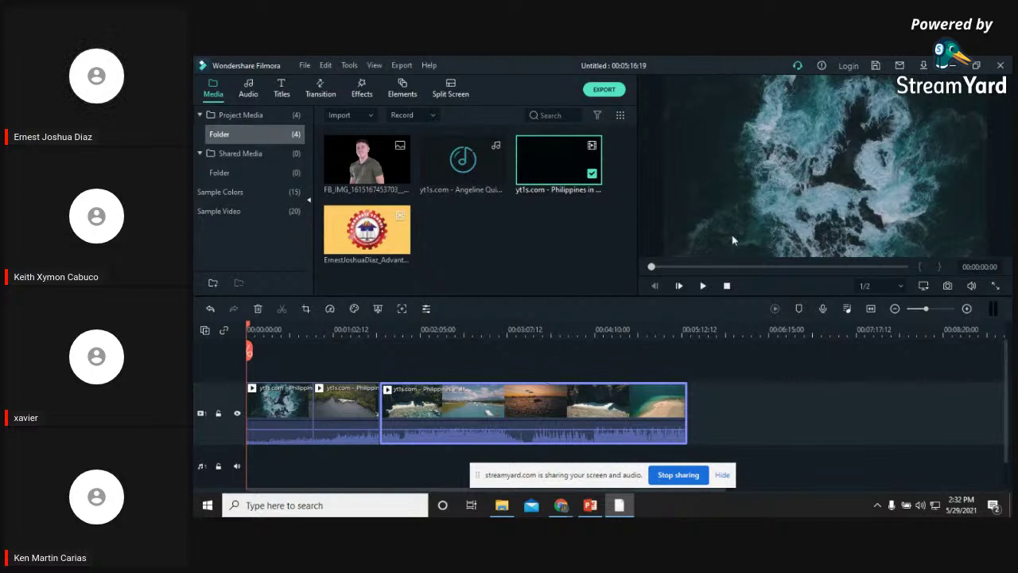
Try shrinking the first clip's picture toward the preview's lower-right corner, play it, and enlarge it back to full frame
{"action": "left_click", "coordinate": [805, 155]}
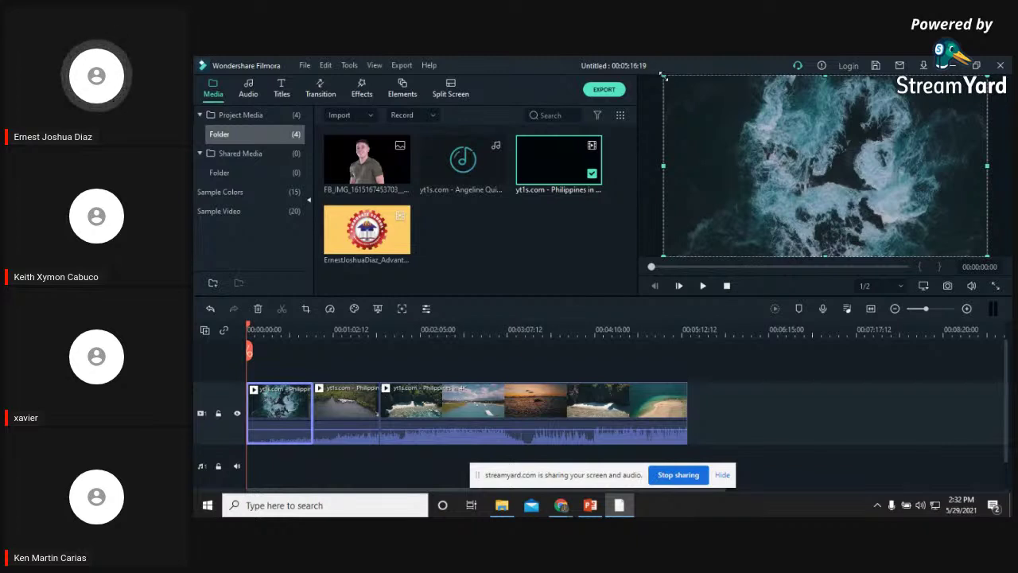
{"action": "left_click_drag", "start_coordinate": [697, 91], "coordinate": [747, 120]}
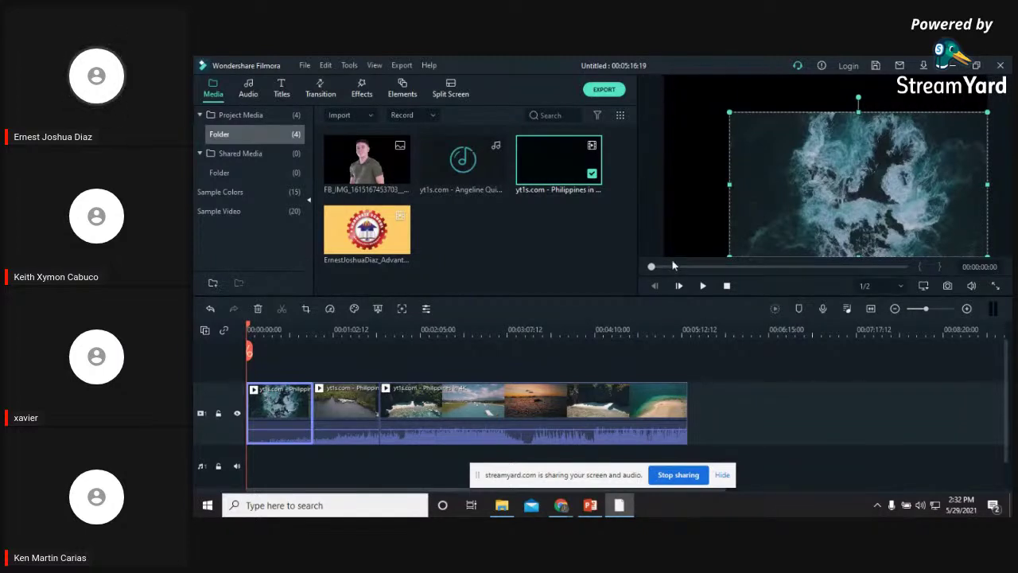
{"action": "left_click_drag", "start_coordinate": [730, 113], "coordinate": [781, 142]}
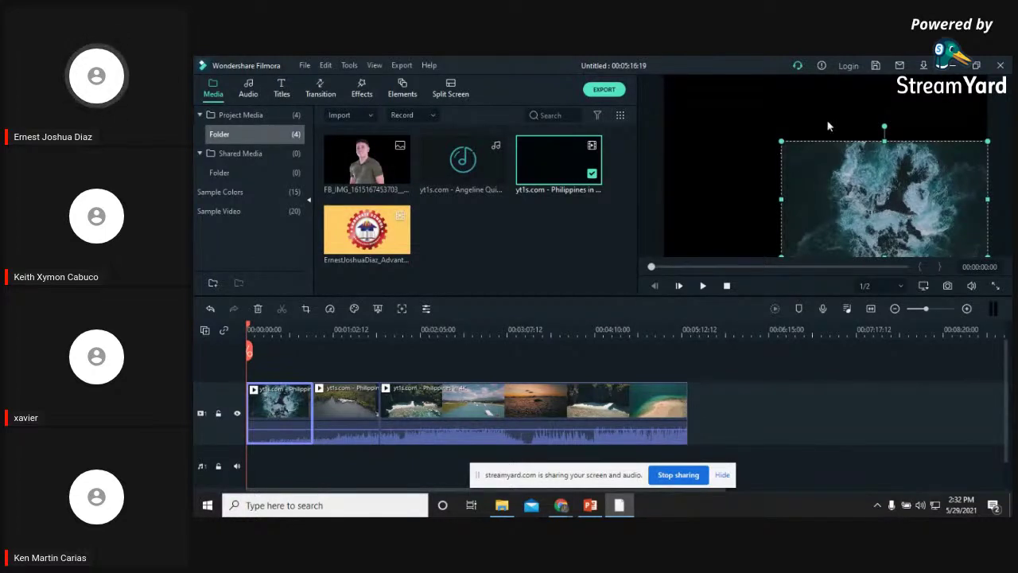
{"action": "left_click", "coordinate": [703, 287]}
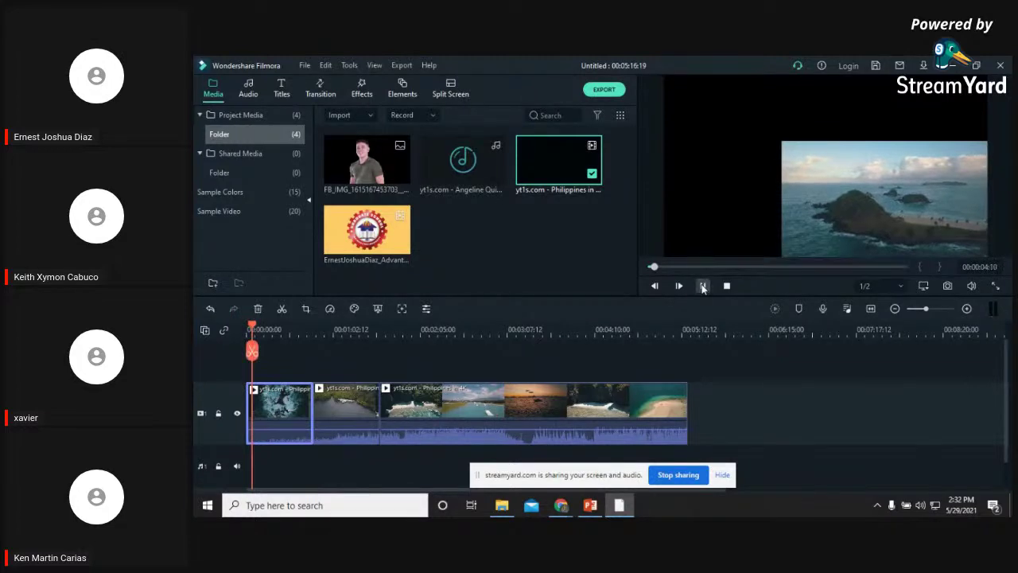
{"action": "left_click", "coordinate": [703, 287]}
{"action": "left_click", "coordinate": [867, 186]}
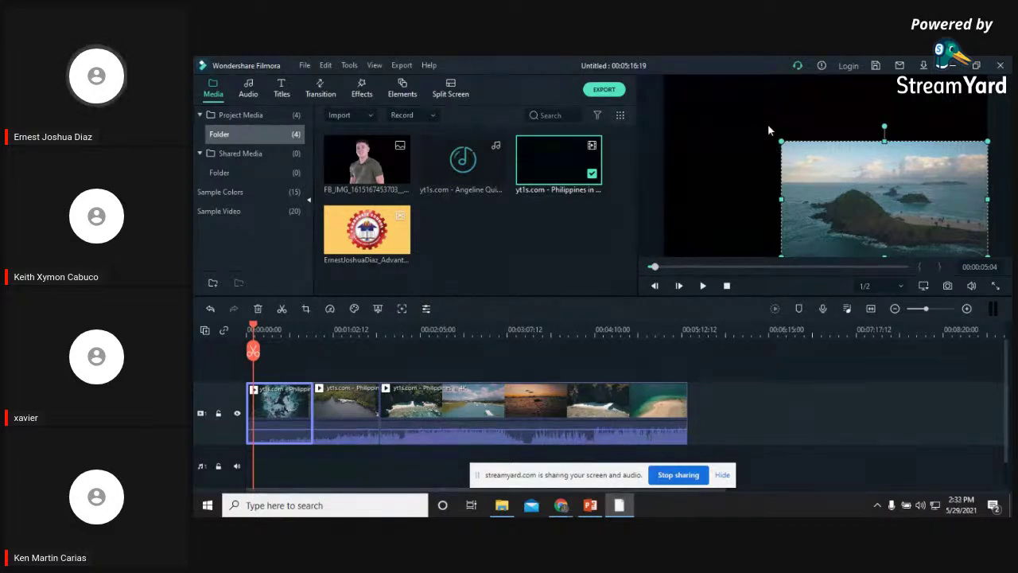
{"action": "left_click_drag", "start_coordinate": [781, 142], "coordinate": [665, 77]}
Crop the first clip to a roughly central 1299 x 731 area at 16:9 using Crop and Zoom
{"action": "right_click", "coordinate": [283, 406]}
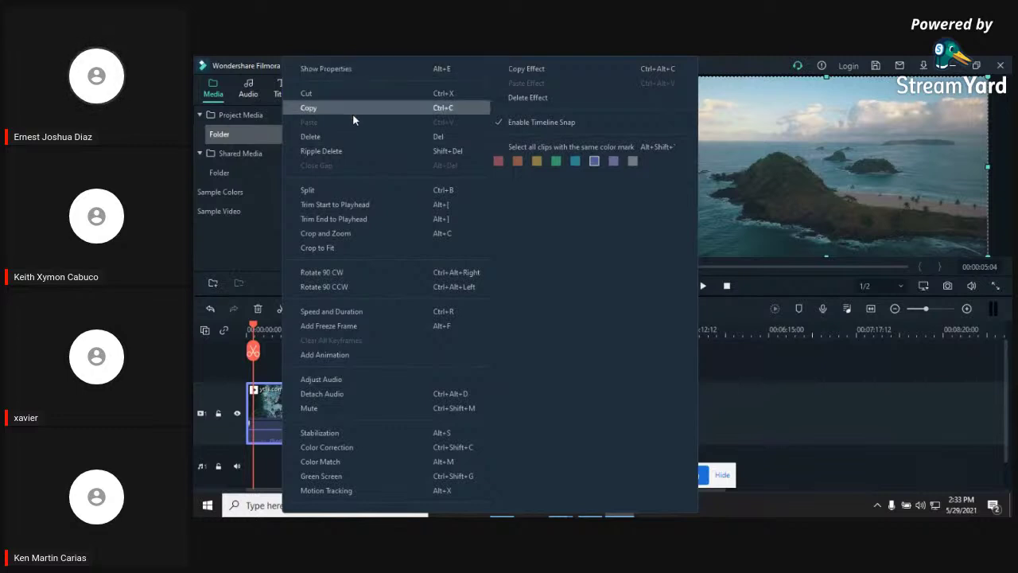
{"action": "left_click", "coordinate": [331, 236]}
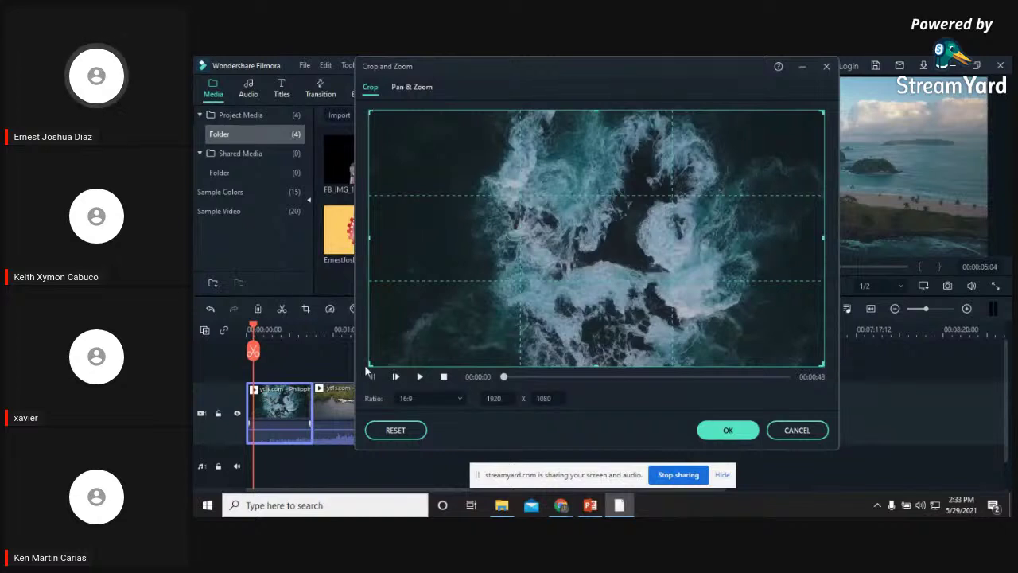
{"action": "left_click_drag", "start_coordinate": [824, 111], "coordinate": [703, 179]}
{"action": "left_click_drag", "start_coordinate": [651, 223], "coordinate": [714, 180]}
{"action": "left_click_drag", "start_coordinate": [767, 137], "coordinate": [745, 150]}
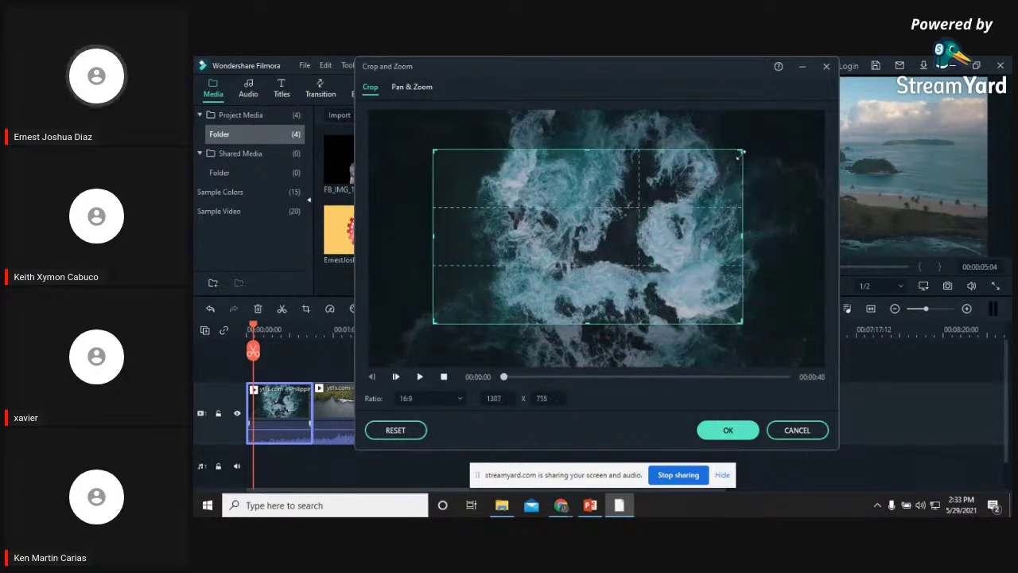
{"action": "left_click_drag", "start_coordinate": [684, 202], "coordinate": [693, 192]}
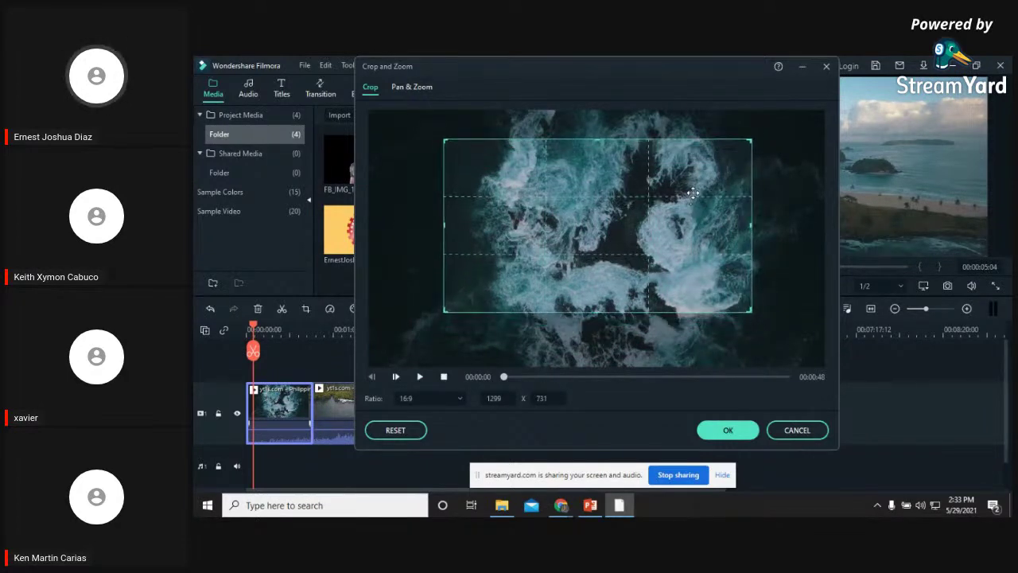
{"action": "left_click_drag", "start_coordinate": [707, 274], "coordinate": [703, 274]}
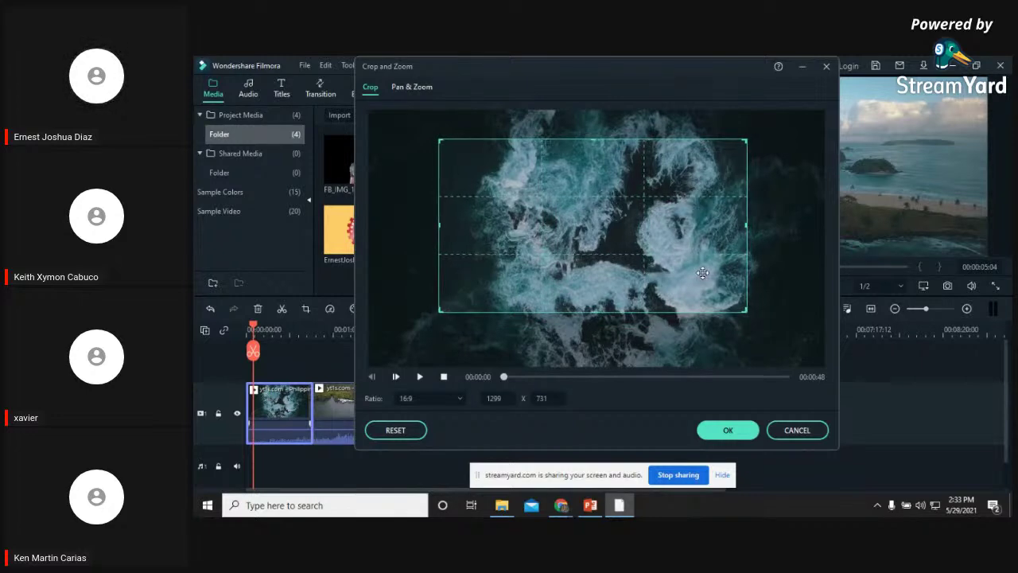
{"action": "left_click", "coordinate": [709, 433]}
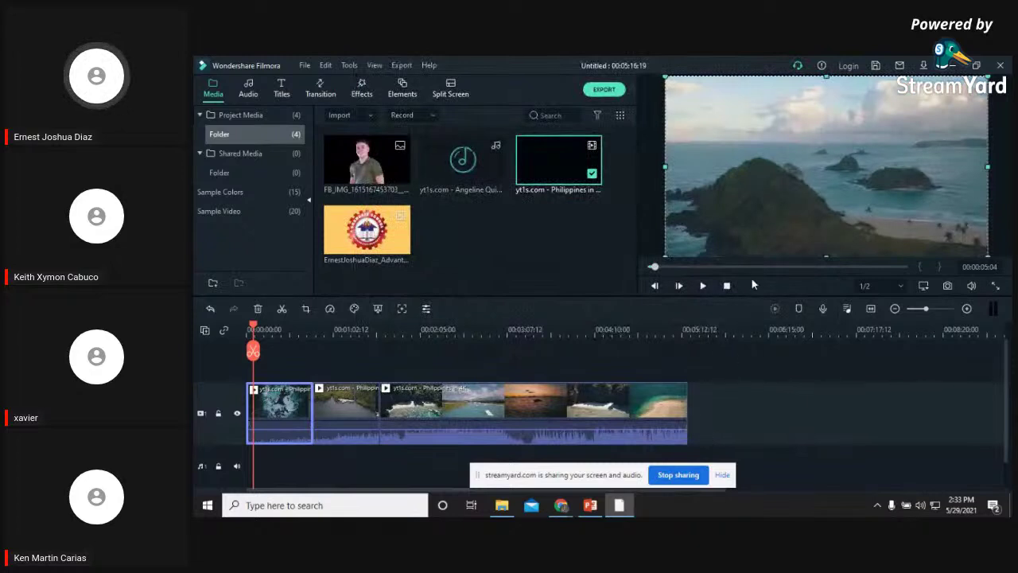
Play the cropped clip briefly and check the editing topic list on the PowerPoint slide before returning to Filmora
{"action": "left_click", "coordinate": [702, 285]}
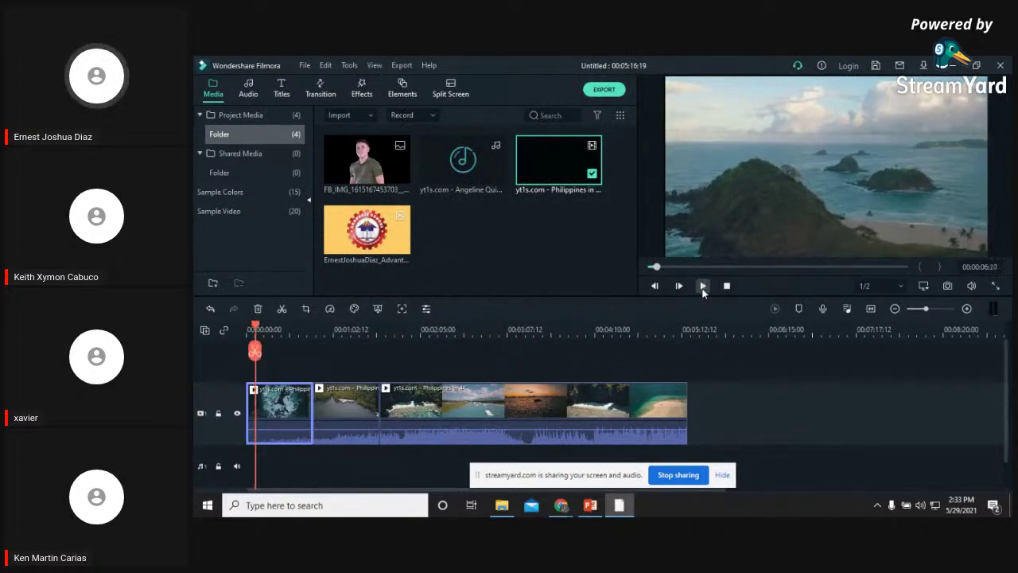
{"action": "left_click", "coordinate": [590, 506]}
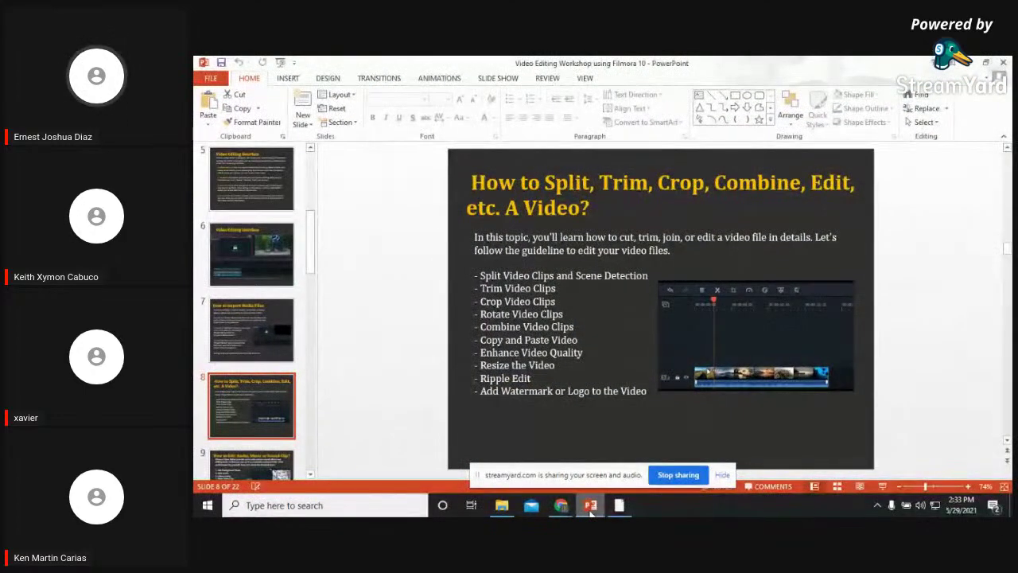
{"action": "left_click", "coordinate": [590, 506]}
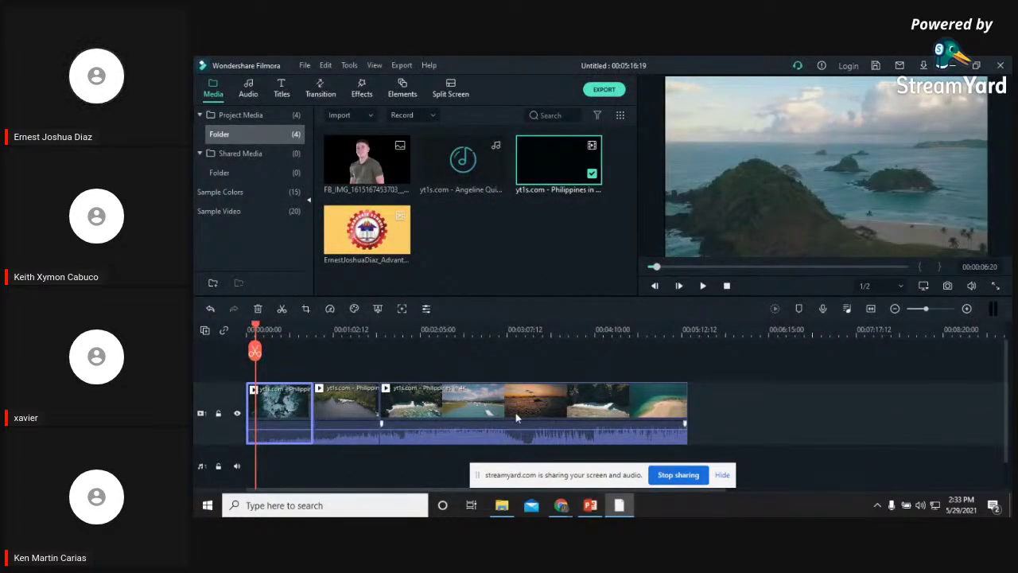
Try rotating the first clip 90 degrees clockwise twice, and undo both rotations
{"action": "right_click", "coordinate": [271, 405]}
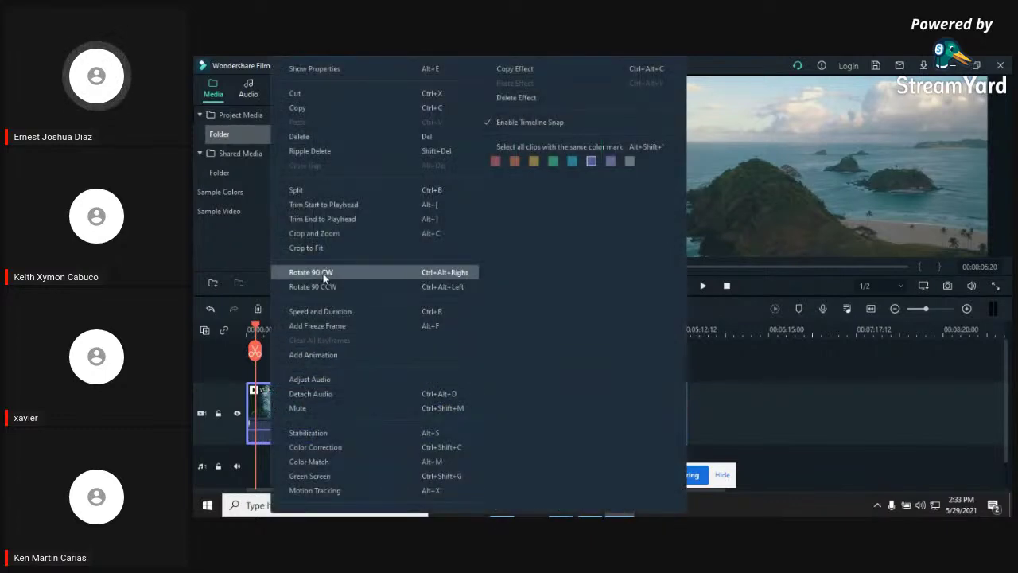
{"action": "left_click", "coordinate": [323, 272]}
{"action": "right_click", "coordinate": [283, 405]}
{"action": "left_click", "coordinate": [325, 273]}
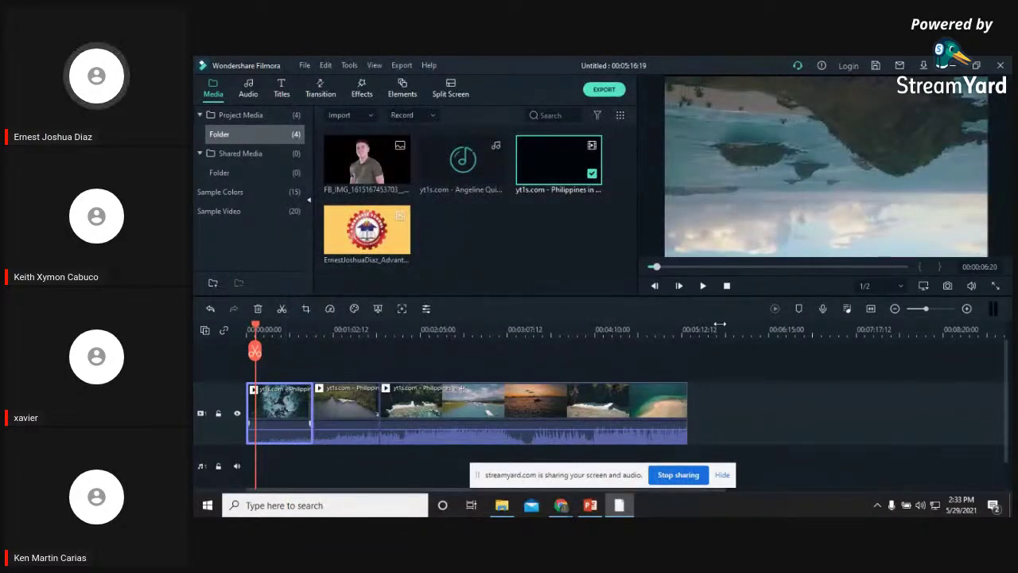
{"action": "key", "text": "ctrl+z"}
{"action": "key", "text": "ctrl+z"}
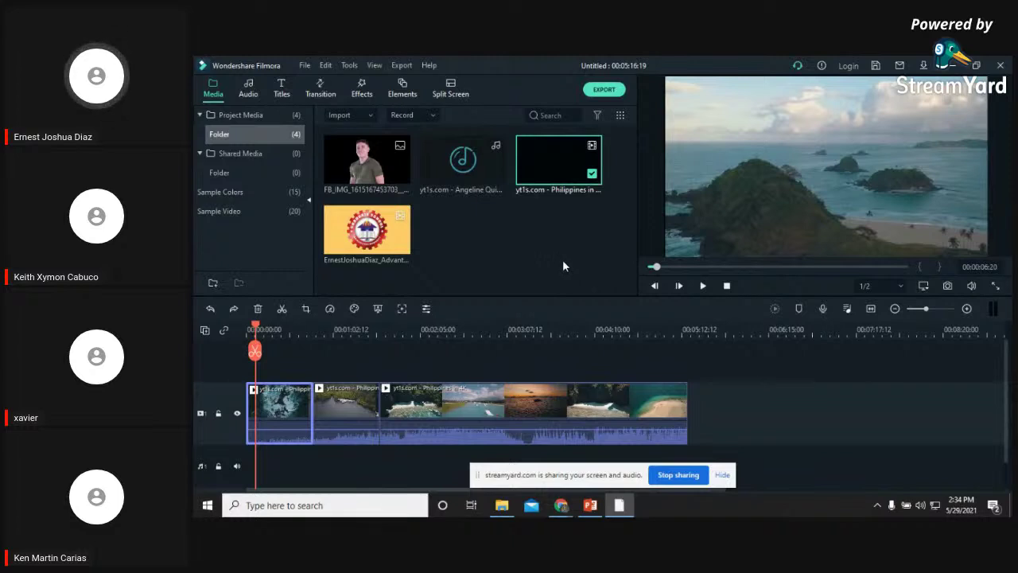
Try combining videos by appending the Advantages and Disadvantages of Gadget For Kids clip to video track 1, scrub near the join, and delete the added clip
{"action": "left_click", "coordinate": [363, 408]}
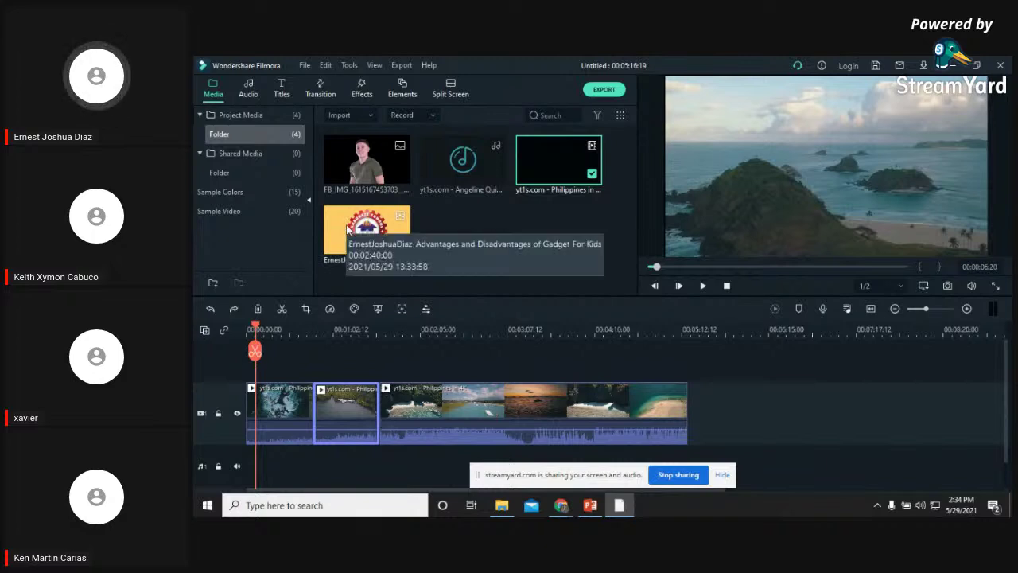
{"action": "left_click_drag", "start_coordinate": [348, 227], "coordinate": [697, 400]}
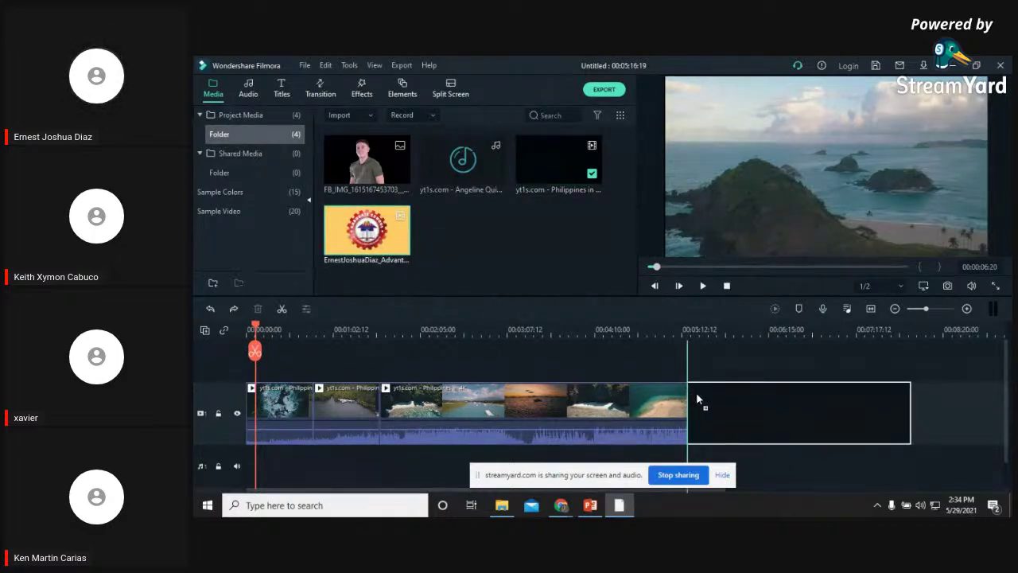
{"action": "left_click_drag", "start_coordinate": [697, 397], "coordinate": [697, 397]}
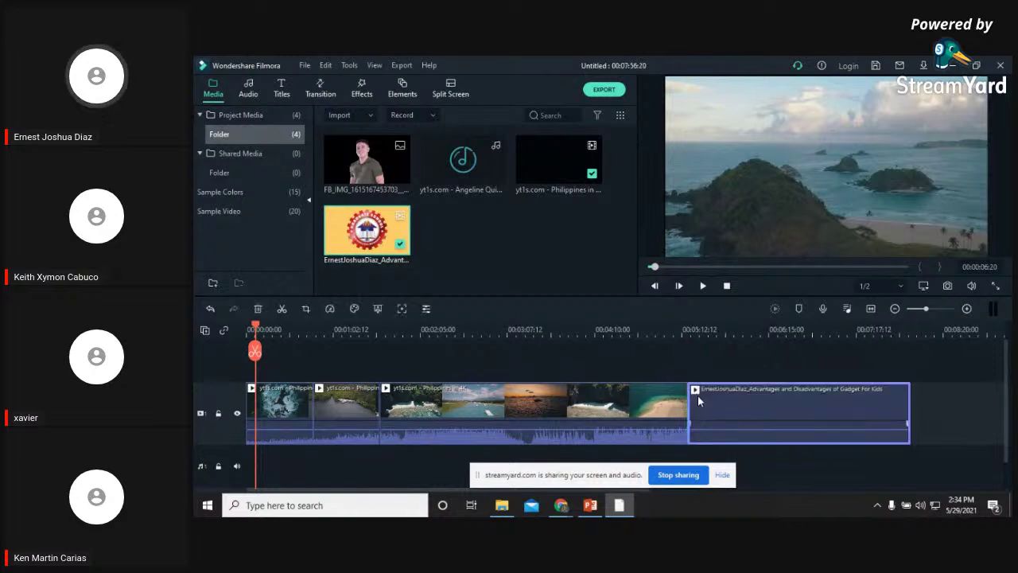
{"action": "left_click", "coordinate": [675, 330]}
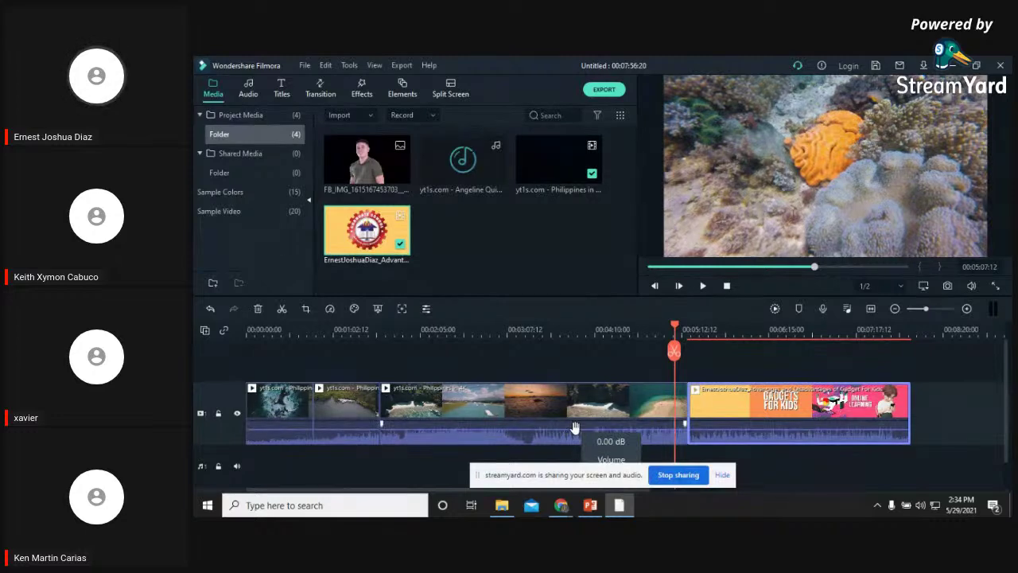
{"action": "left_click_drag", "start_coordinate": [674, 334], "coordinate": [586, 328]}
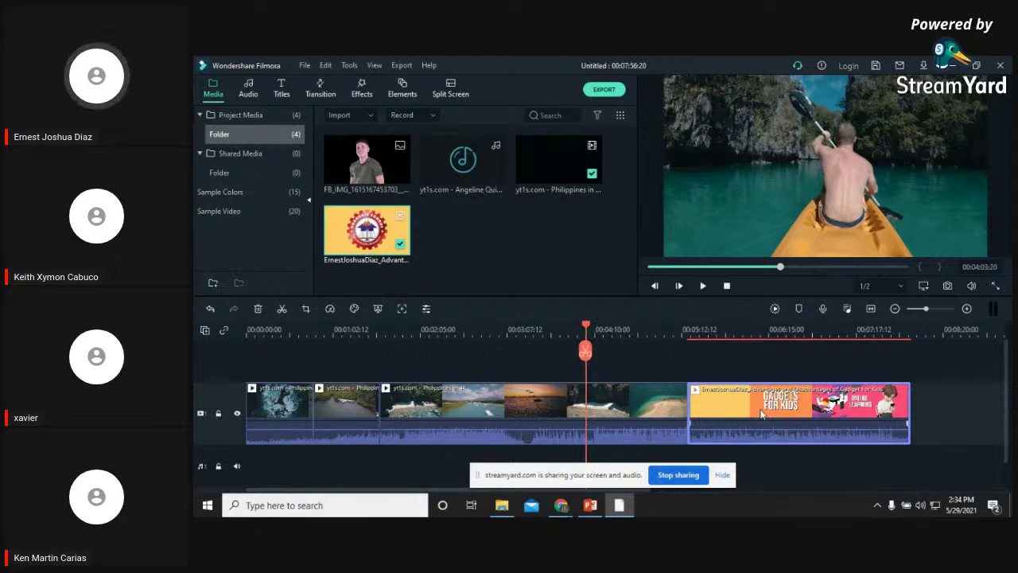
{"action": "key", "text": "Delete"}
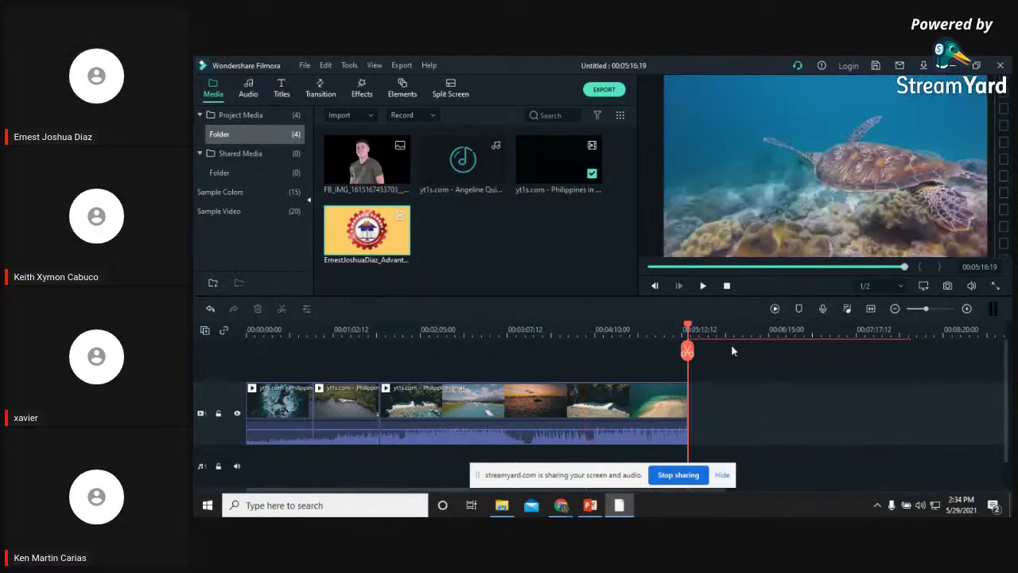
Consult the editing topics on the PowerPoint slide for the next technique and return to Filmora
{"action": "left_click", "coordinate": [590, 506]}
{"action": "left_click", "coordinate": [587, 508]}
{"action": "left_click", "coordinate": [589, 505]}
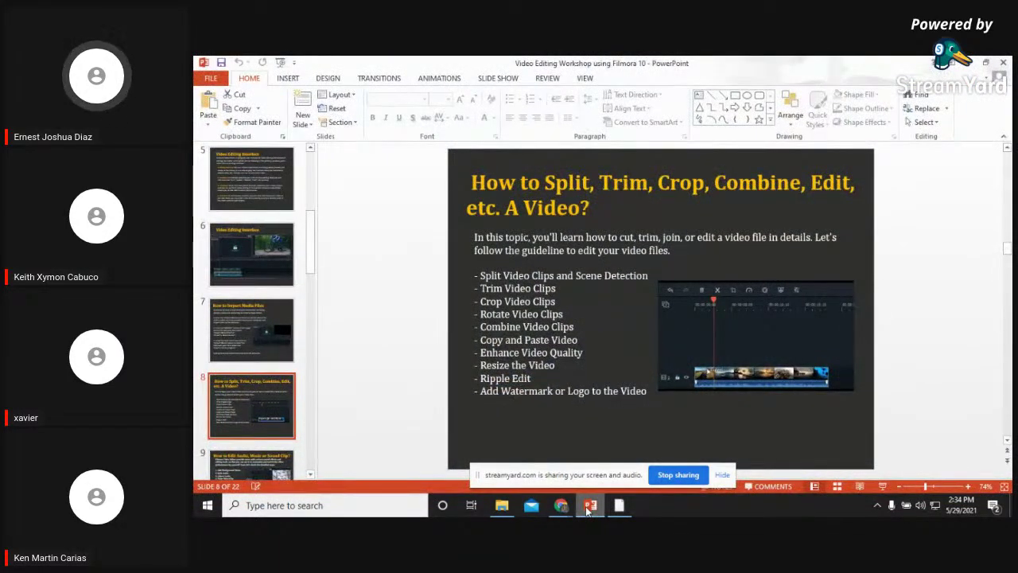
{"action": "left_click", "coordinate": [589, 506]}
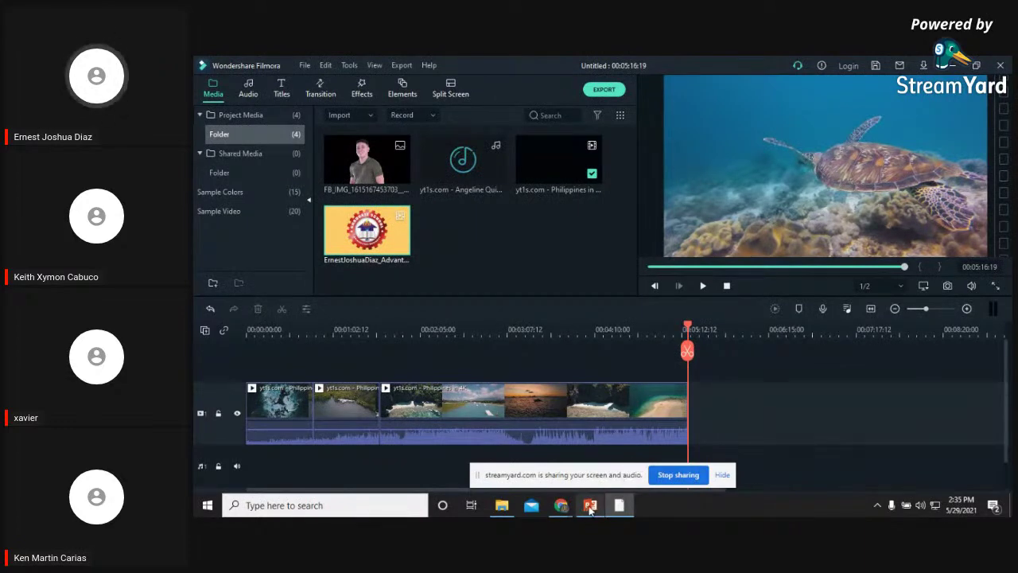
{"action": "mouse_move", "coordinate": [590, 506]}
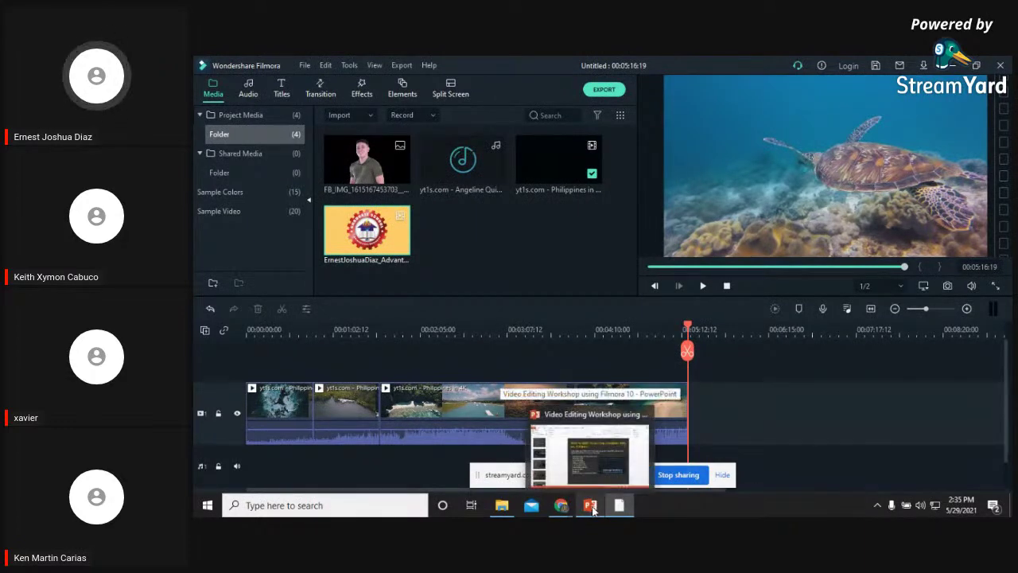
Try pasting a copy of the second clip at the end of video track 1, scrub through it, and delete the copy
{"action": "left_click", "coordinate": [336, 402]}
{"action": "right_click", "coordinate": [349, 397]}
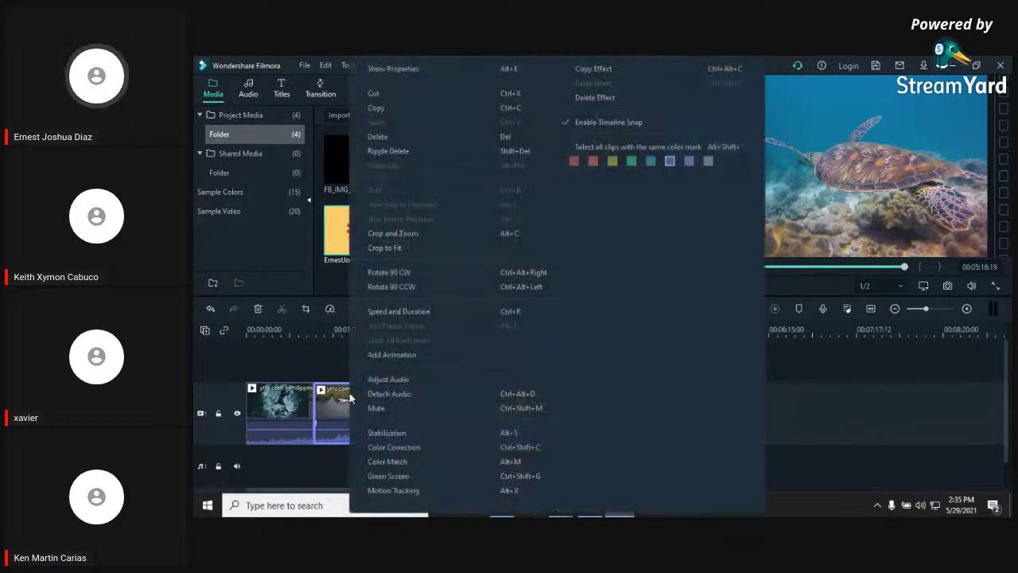
{"action": "left_click", "coordinate": [389, 115]}
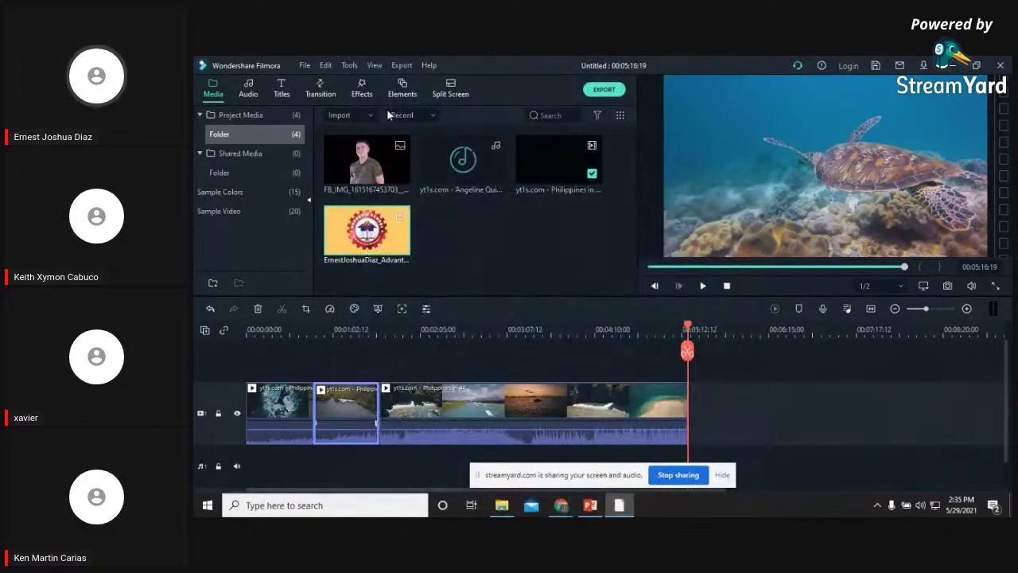
{"action": "left_click", "coordinate": [697, 330]}
{"action": "left_click_drag", "start_coordinate": [697, 329], "coordinate": [687, 329]}
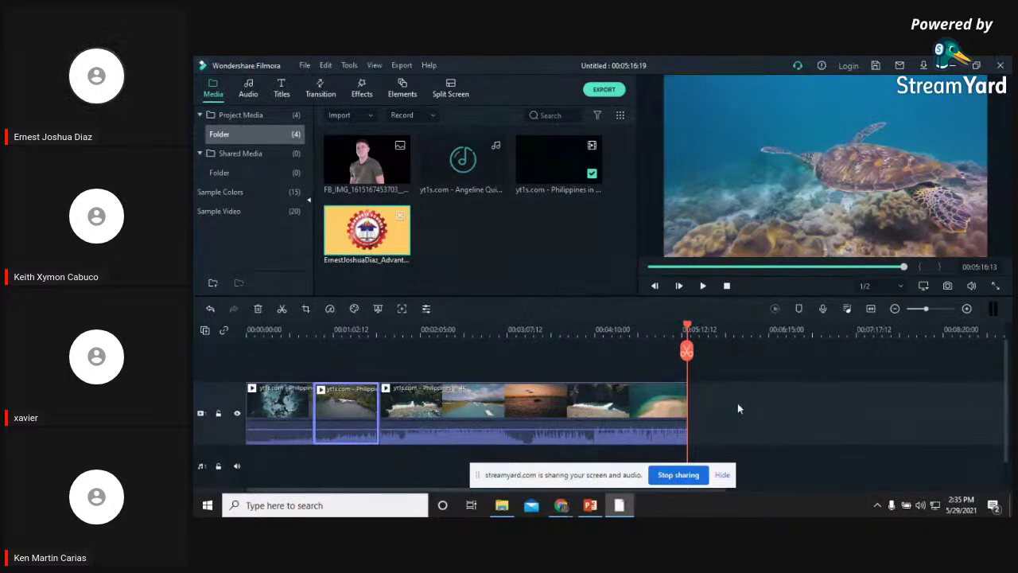
{"action": "key", "text": "ctrl+v"}
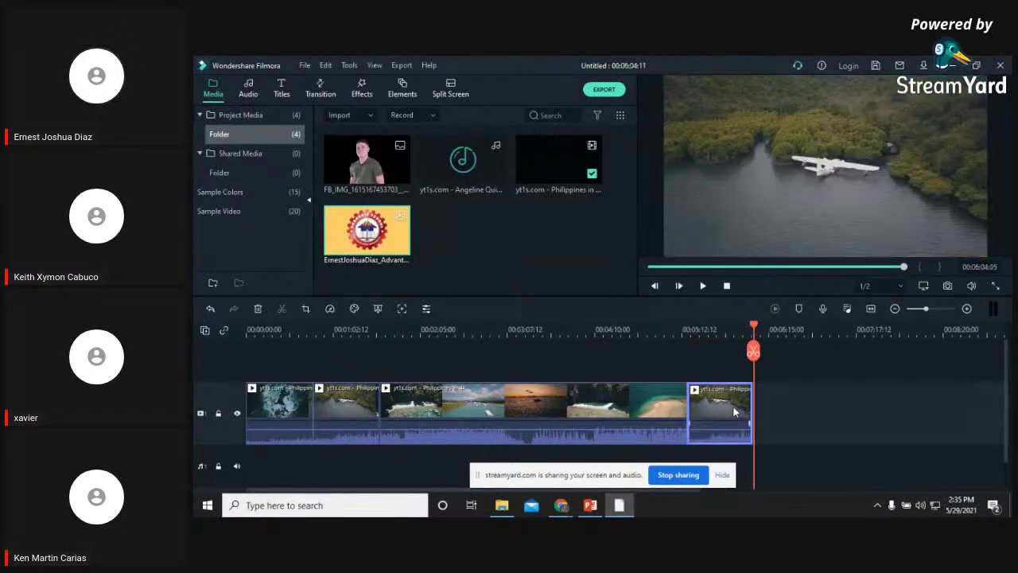
{"action": "left_click_drag", "start_coordinate": [752, 325], "coordinate": [700, 329]}
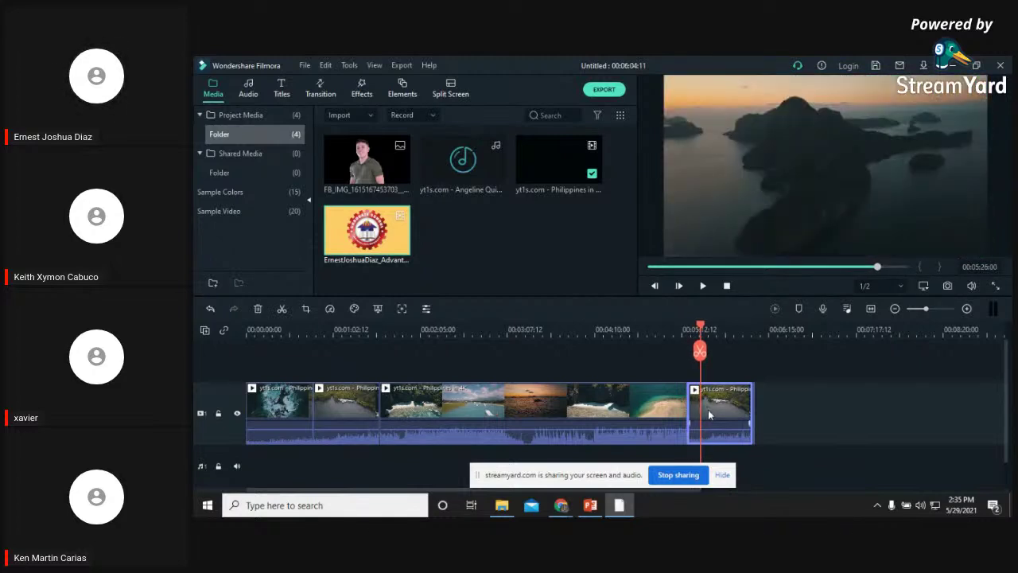
{"action": "key", "text": "Delete"}
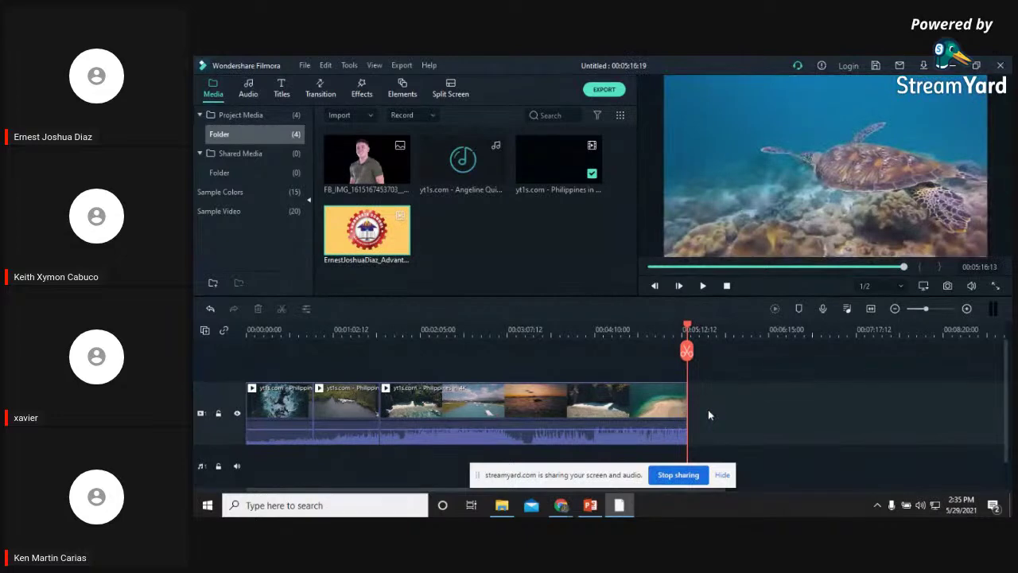
Switch to the StreamYard window in Chrome and check the private chat for participants' messages
{"action": "mouse_move", "coordinate": [561, 505]}
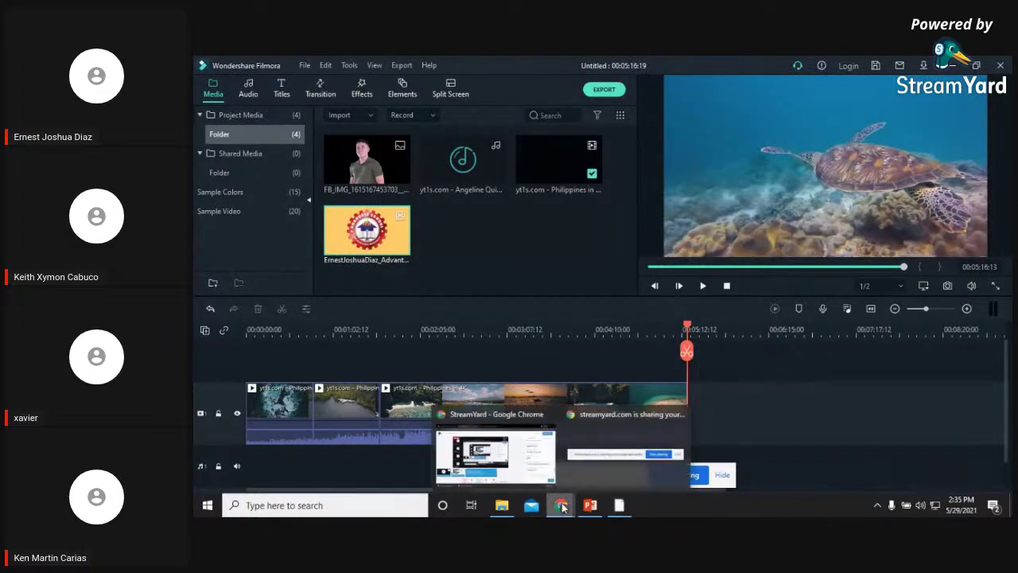
{"action": "left_click", "coordinate": [500, 453]}
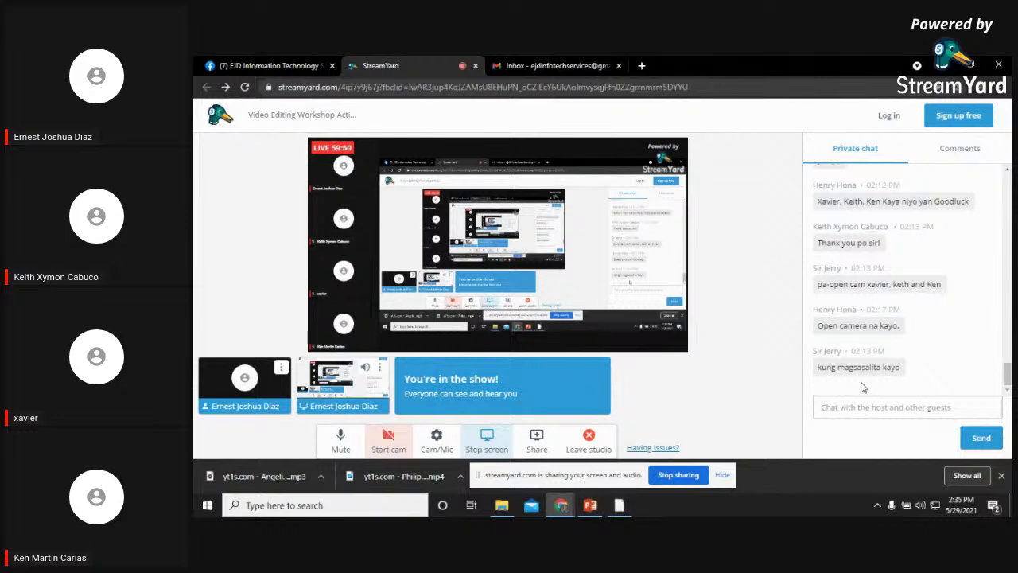
{"action": "mouse_move", "coordinate": [559, 513]}
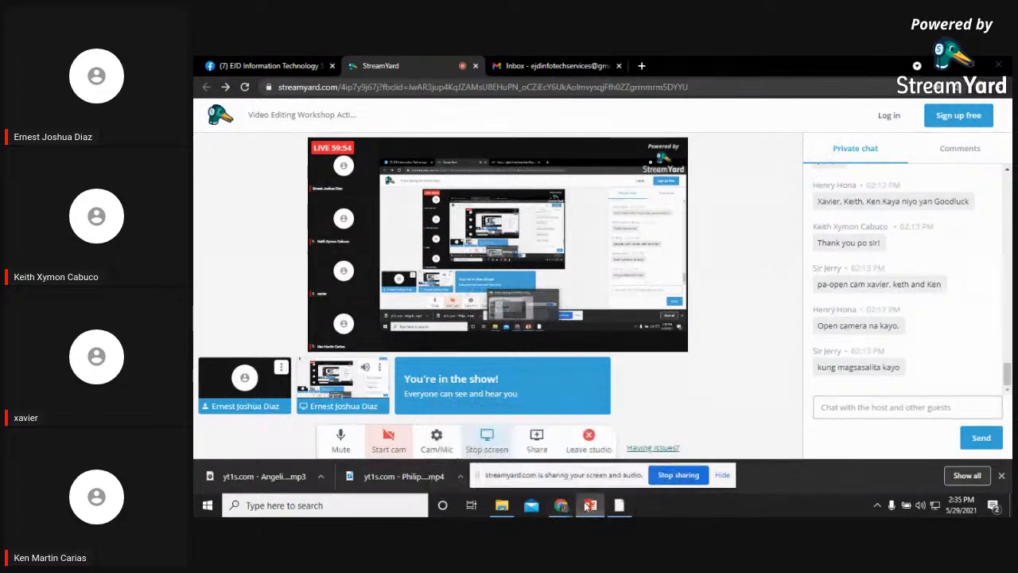
Consult the editing topics on the PowerPoint slide, return to Filmora, and move the playhead to the start of the timeline
{"action": "left_click", "coordinate": [589, 507]}
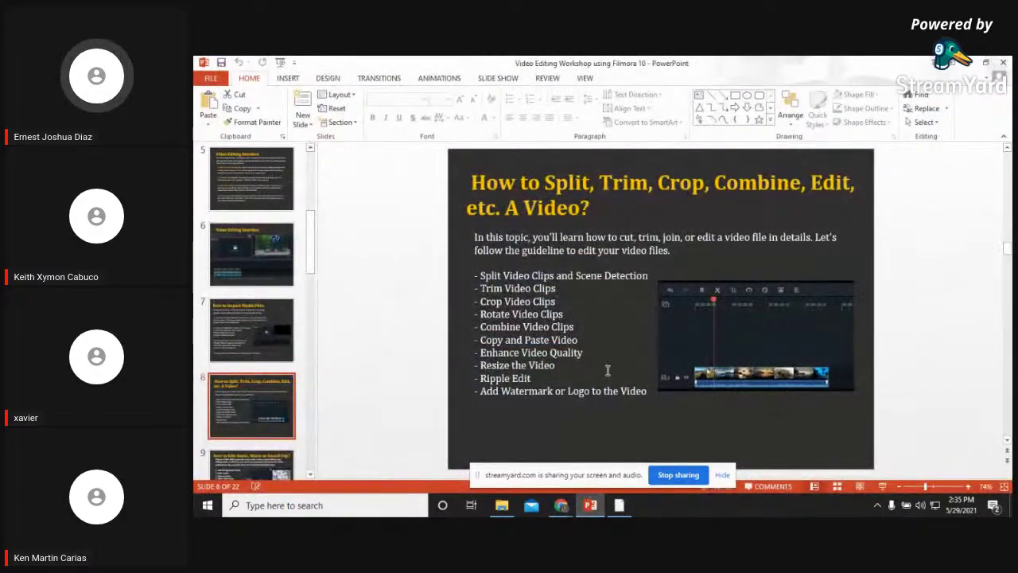
{"action": "left_click", "coordinate": [618, 506]}
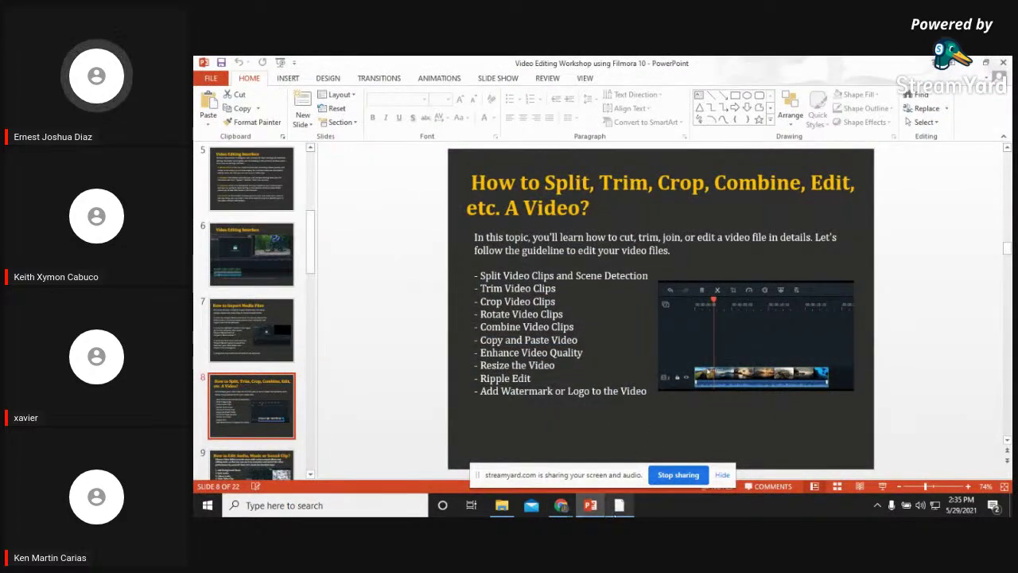
{"action": "left_click_drag", "start_coordinate": [687, 350], "coordinate": [235, 355]}
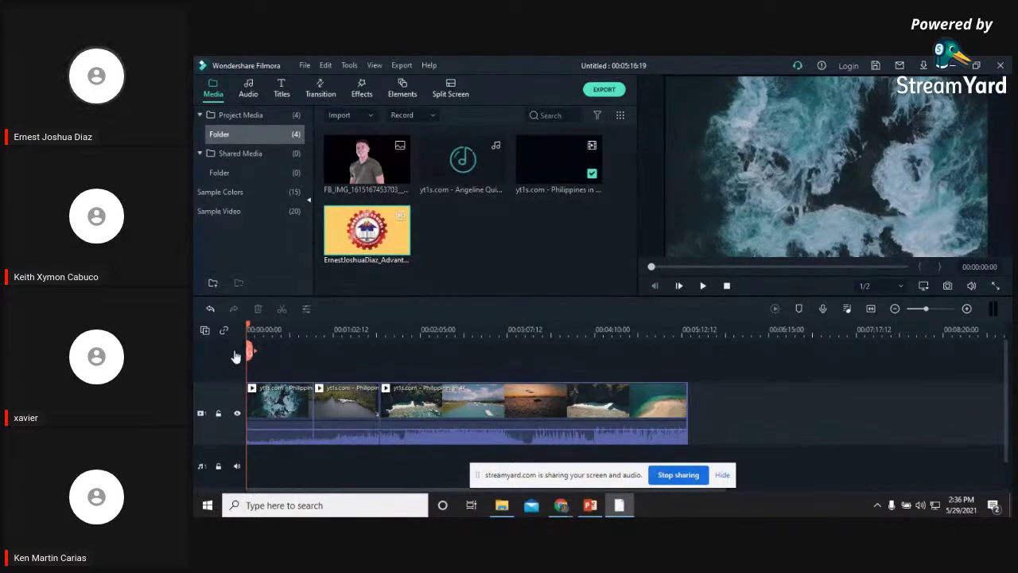
Enable Auto Enhance on the first clip of video track 1, toggling it off and on to compare the picture, and apply it
{"action": "left_click", "coordinate": [294, 403]}
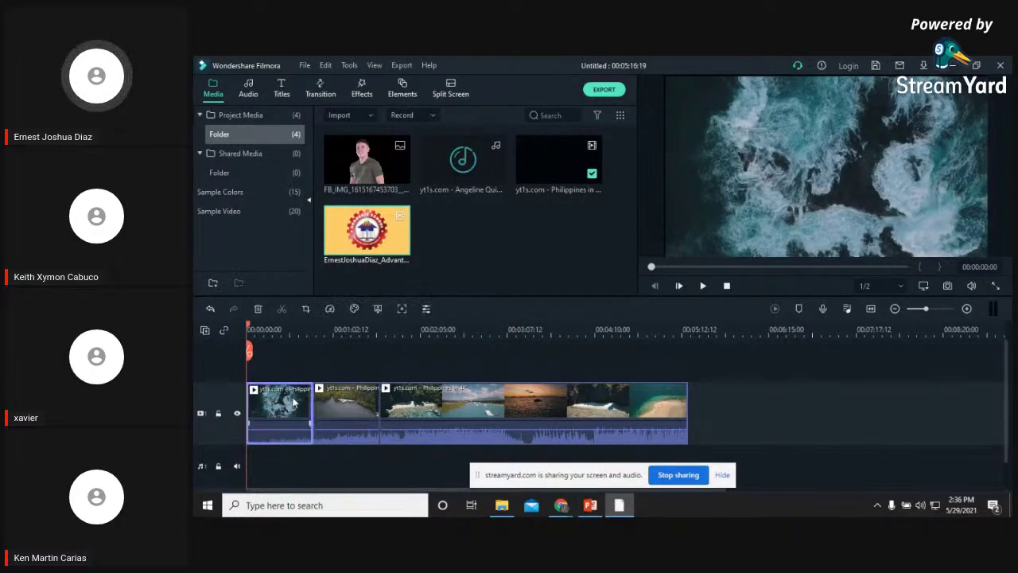
{"action": "double_click", "coordinate": [295, 404]}
{"action": "scroll", "coordinate": [305, 177], "scroll_direction": "down", "scroll_amount": 1}
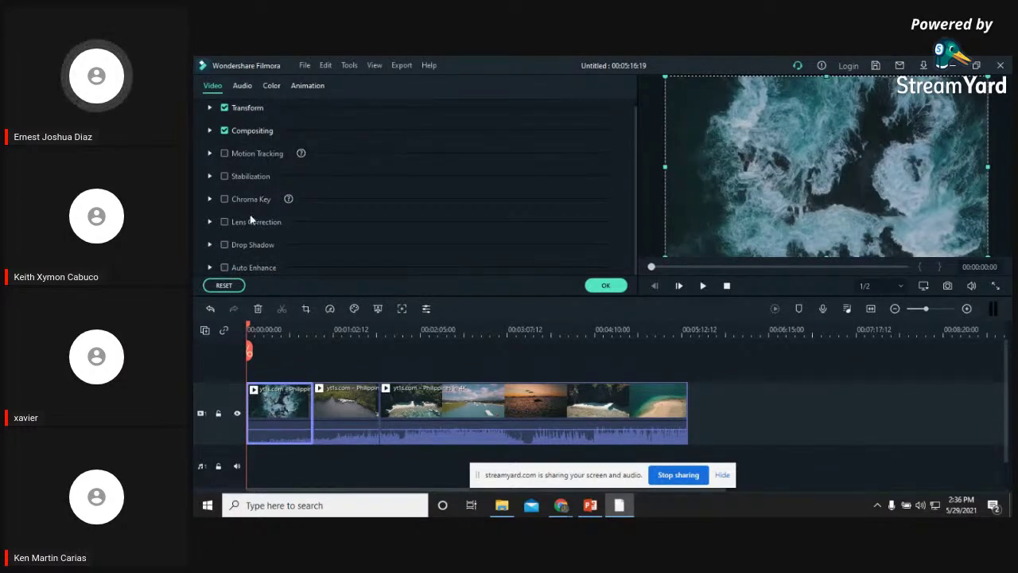
{"action": "left_click", "coordinate": [225, 269]}
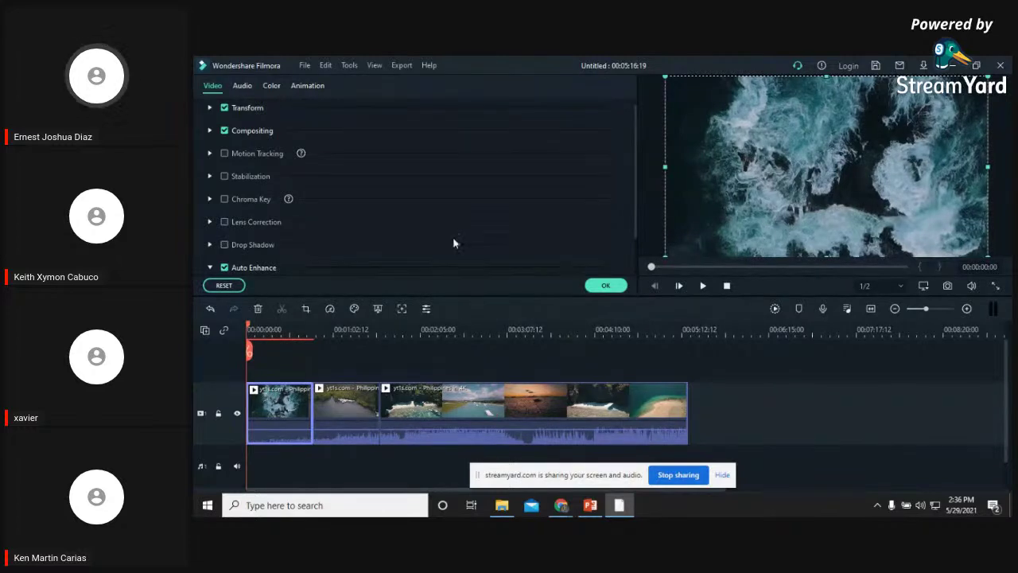
{"action": "left_click", "coordinate": [224, 267]}
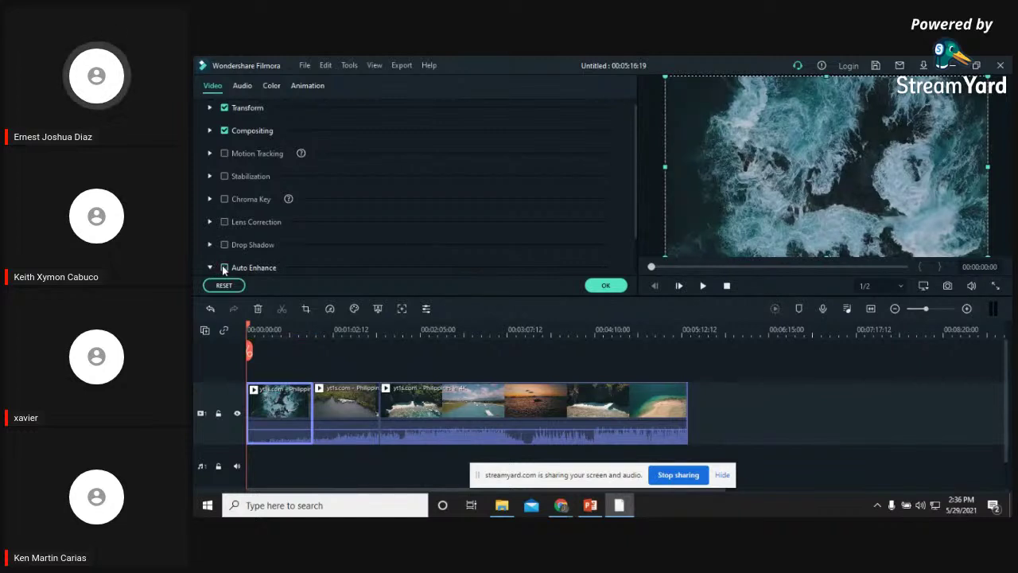
{"action": "scroll", "coordinate": [222, 264], "scroll_direction": "down", "scroll_amount": 1}
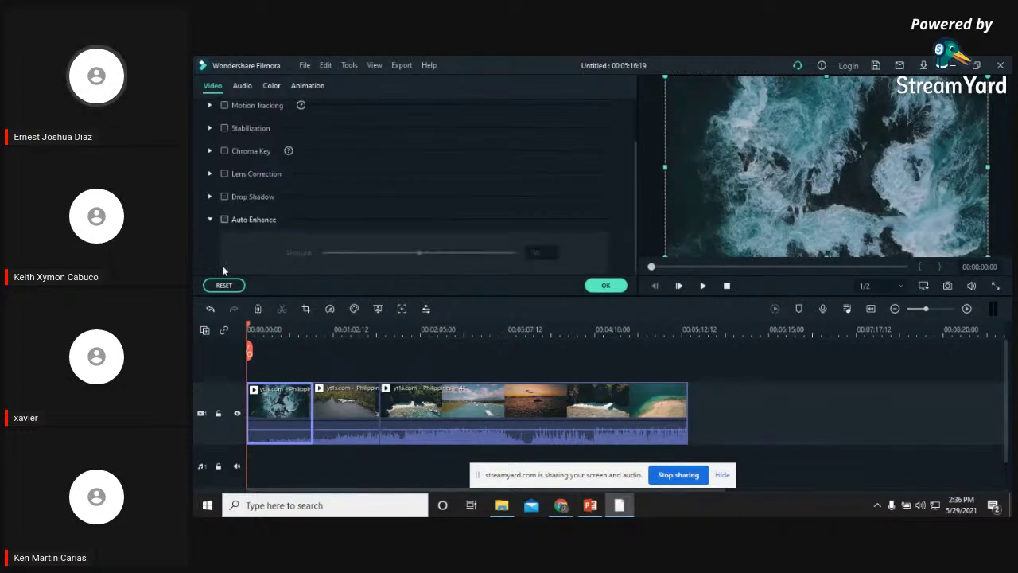
{"action": "left_click", "coordinate": [225, 220]}
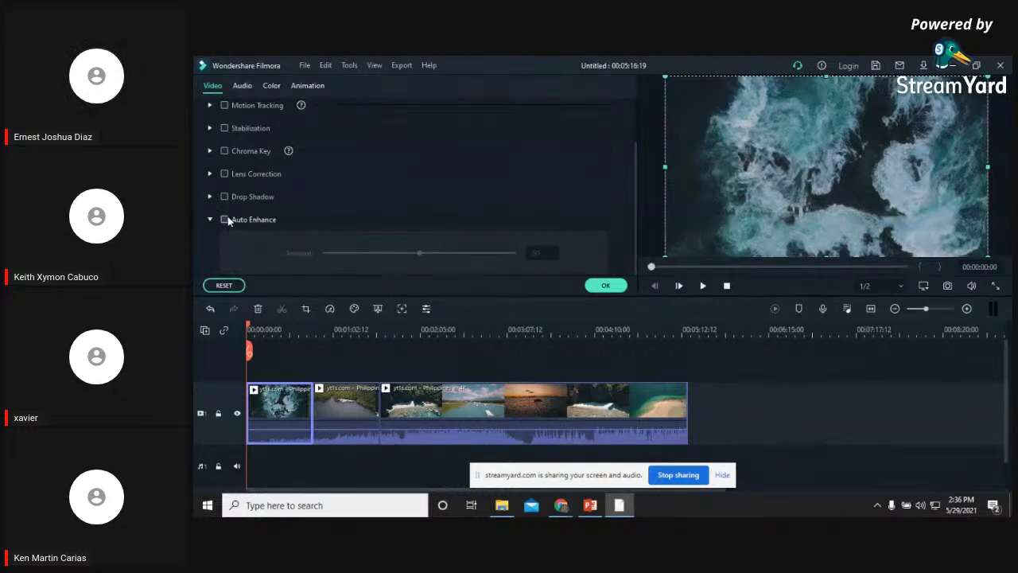
{"action": "left_click", "coordinate": [599, 285]}
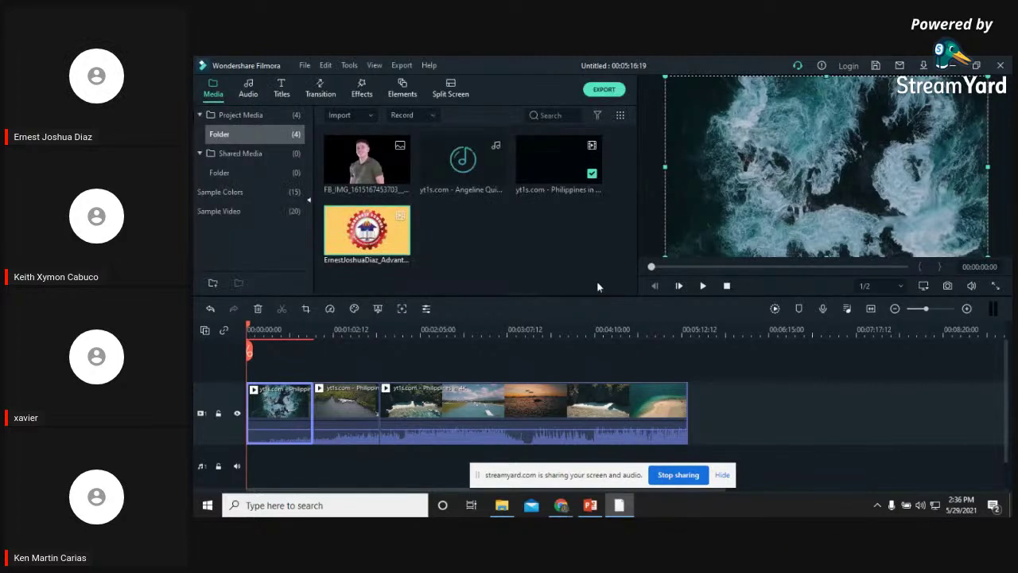
Review the Auto Enhance amount in the first clip's settings, close them, and scrub the start of the timeline
{"action": "double_click", "coordinate": [284, 410]}
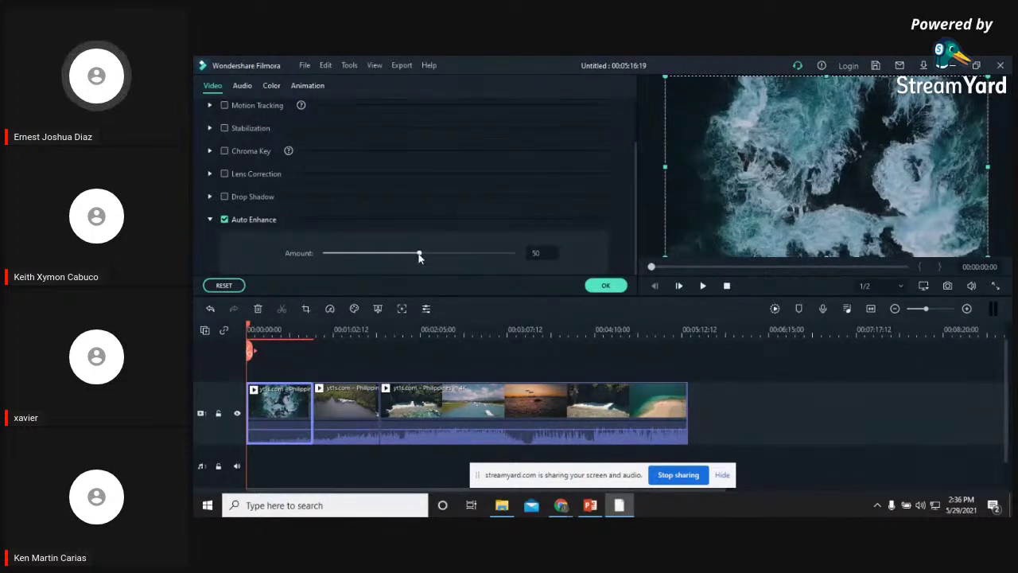
{"action": "left_click", "coordinate": [606, 287]}
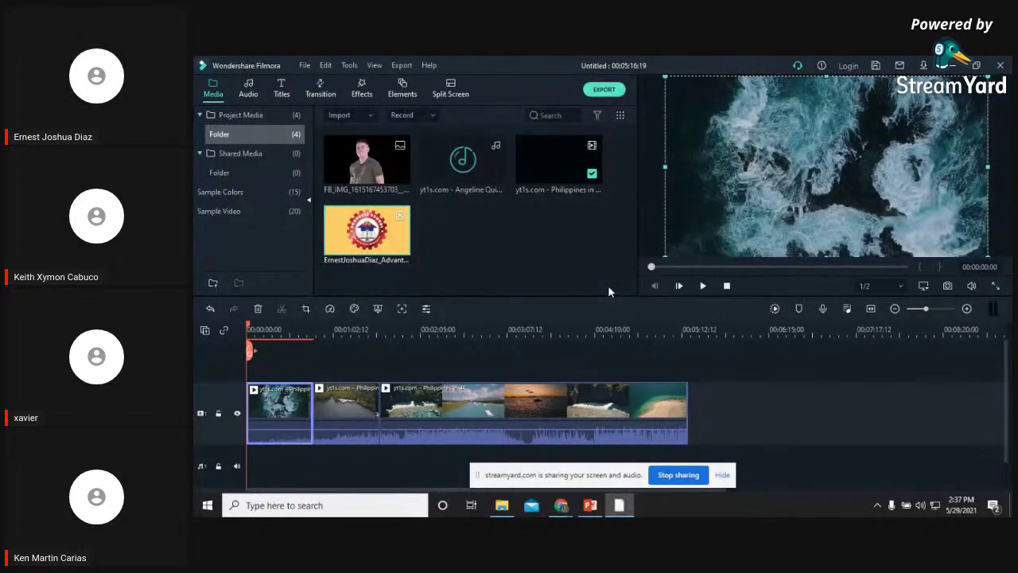
{"action": "left_click_drag", "start_coordinate": [249, 327], "coordinate": [230, 338]}
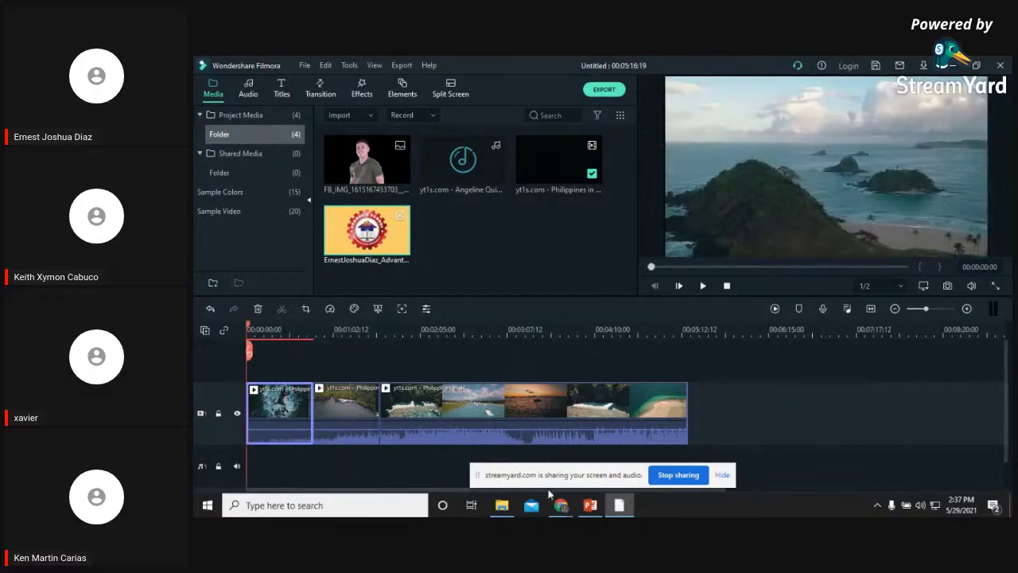
Check the editing topics on the PowerPoint slide, and in Filmora overlay the FB_IMG photo on video track 2 at about 15 seconds
{"action": "left_click", "coordinate": [590, 505]}
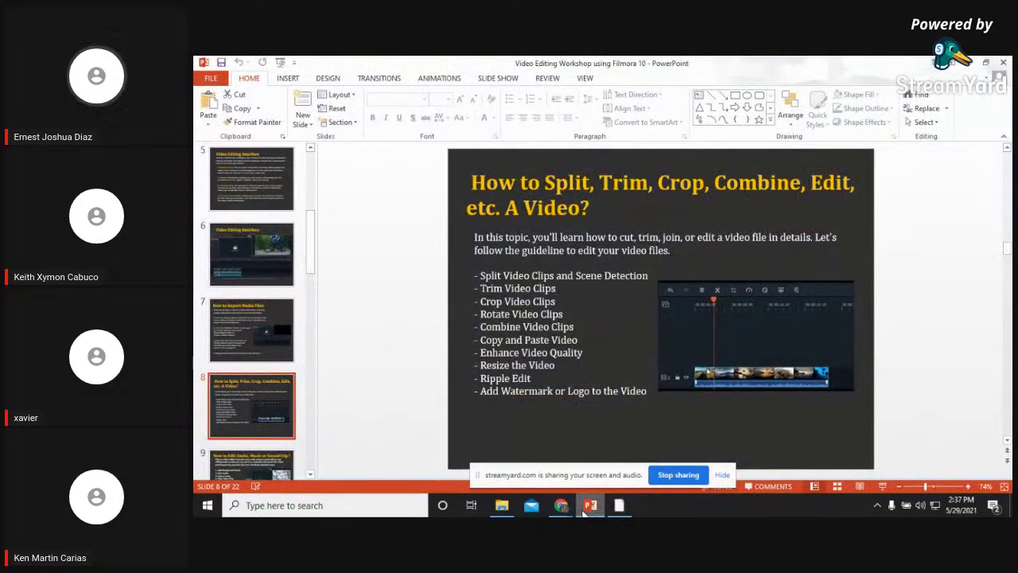
{"action": "left_click", "coordinate": [589, 509]}
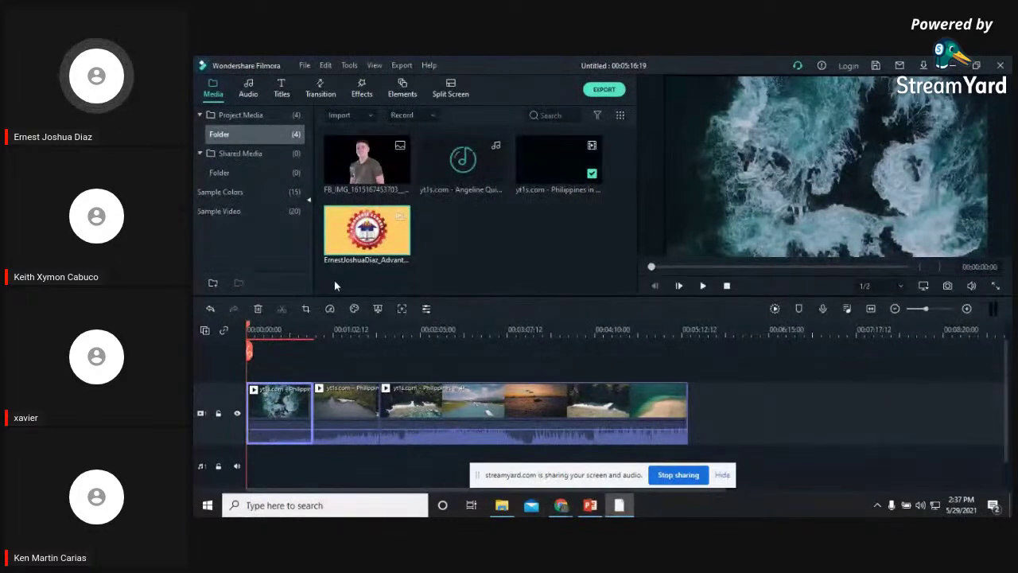
{"action": "mouse_move", "coordinate": [384, 147]}
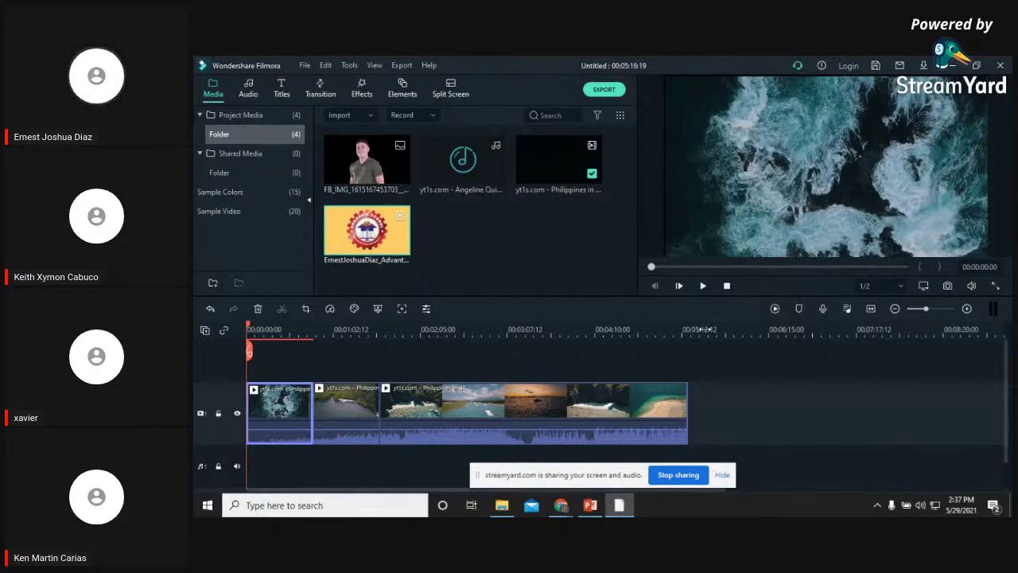
{"action": "left_click_drag", "start_coordinate": [347, 166], "coordinate": [267, 329]}
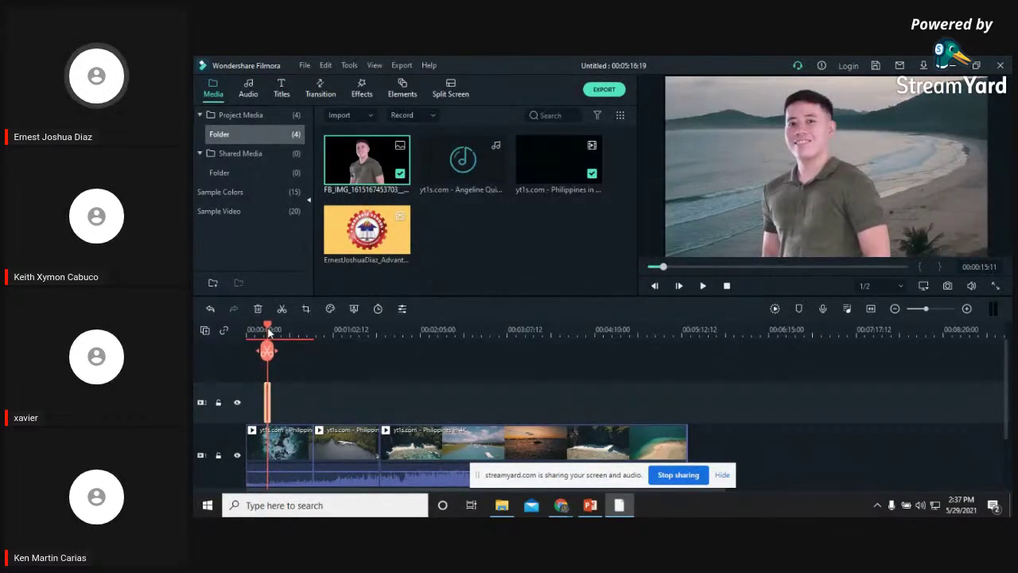
Examine the timeline's video and audio tracks, the Manage tracks control, and the media files that can be placed on them
{"action": "scroll", "coordinate": [322, 380], "scroll_direction": "down", "scroll_amount": 2}
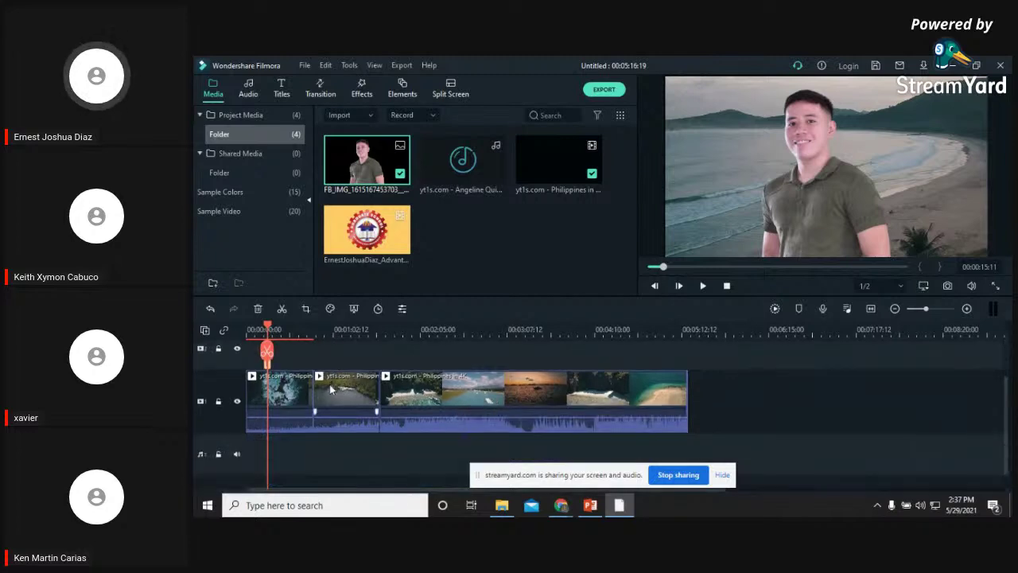
{"action": "scroll", "coordinate": [287, 412], "scroll_direction": "up", "scroll_amount": 2}
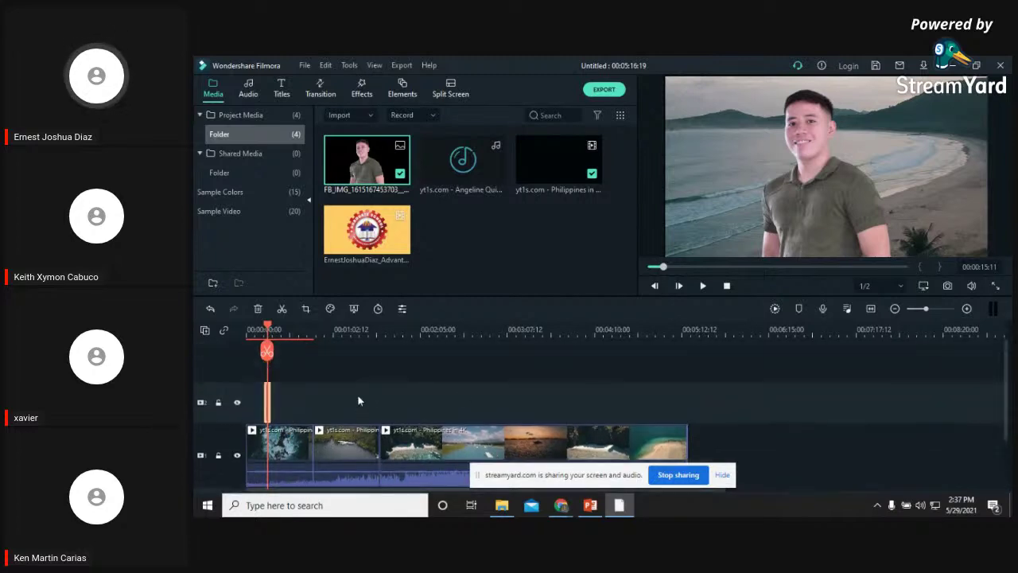
{"action": "scroll", "coordinate": [357, 394], "scroll_direction": "down", "scroll_amount": 1}
{"action": "scroll", "coordinate": [362, 413], "scroll_direction": "up", "scroll_amount": 1}
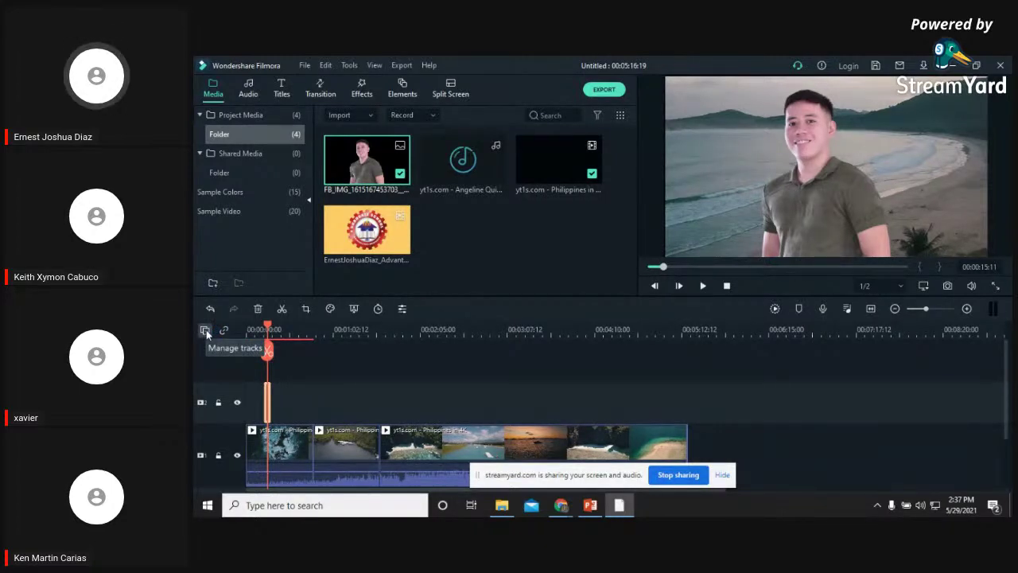
{"action": "scroll", "coordinate": [206, 332], "scroll_direction": "down", "scroll_amount": 1}
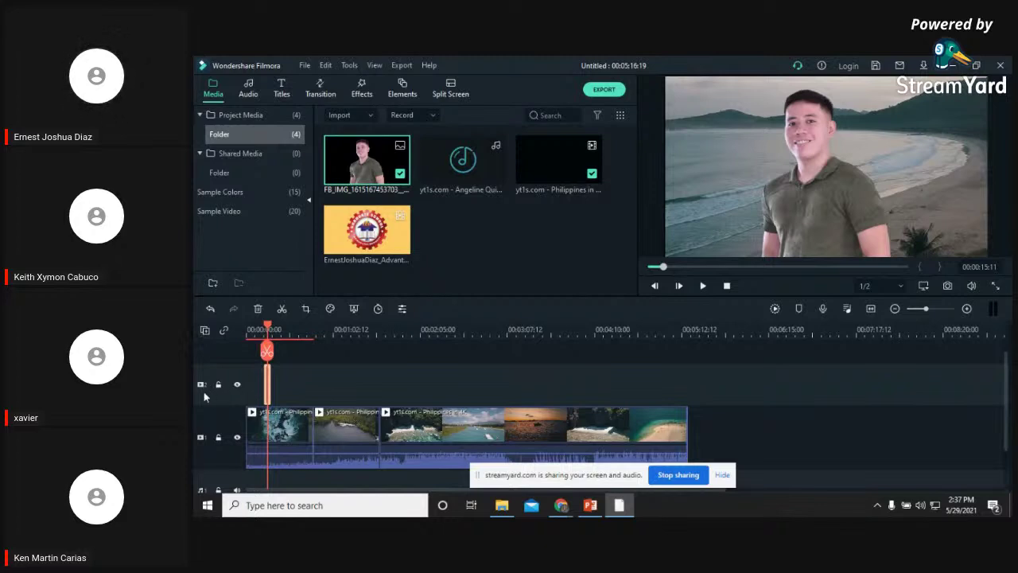
{"action": "scroll", "coordinate": [211, 394], "scroll_direction": "down", "scroll_amount": 1}
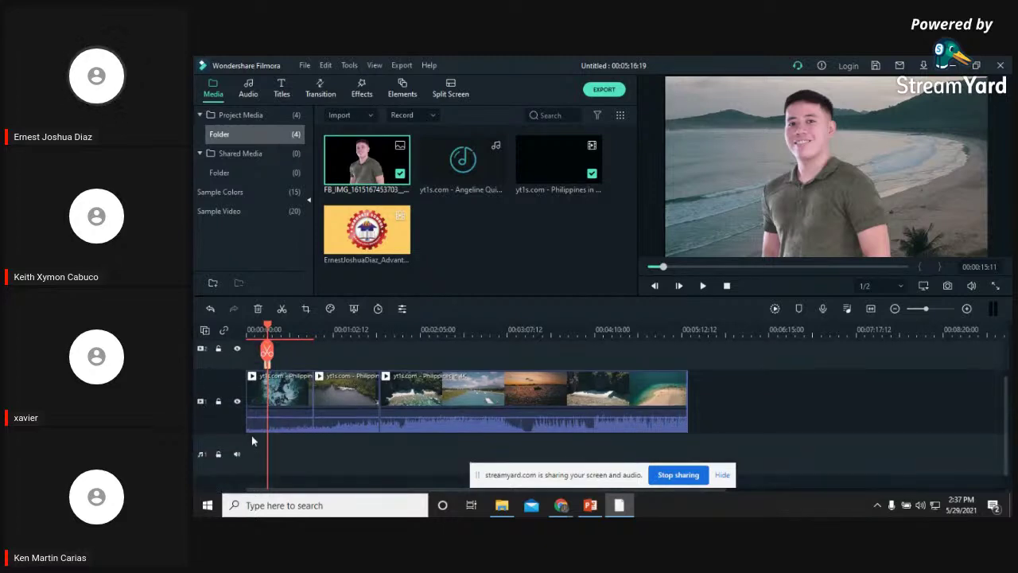
{"action": "scroll", "coordinate": [211, 437], "scroll_direction": "up", "scroll_amount": 1}
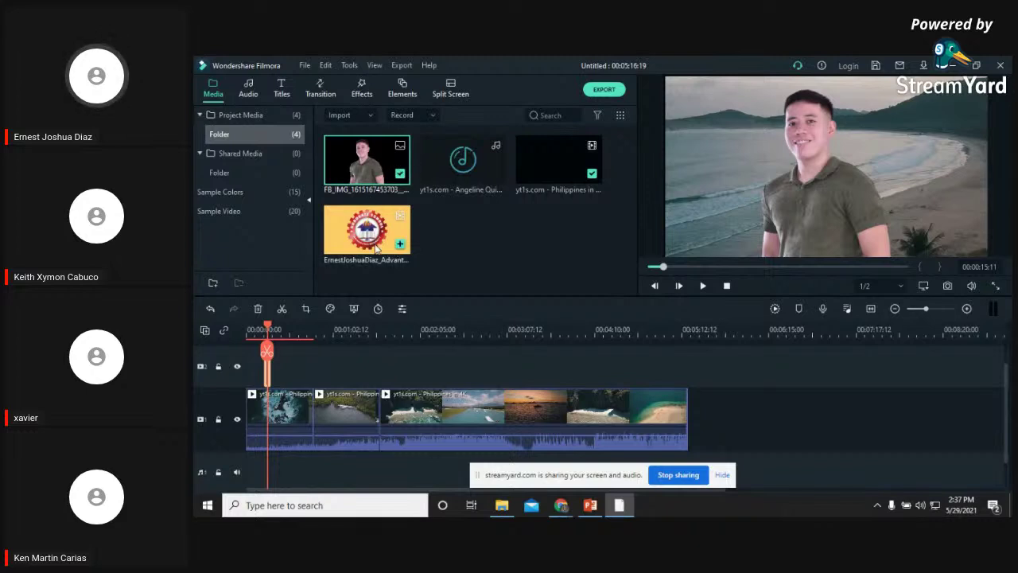
{"action": "mouse_move", "coordinate": [545, 154]}
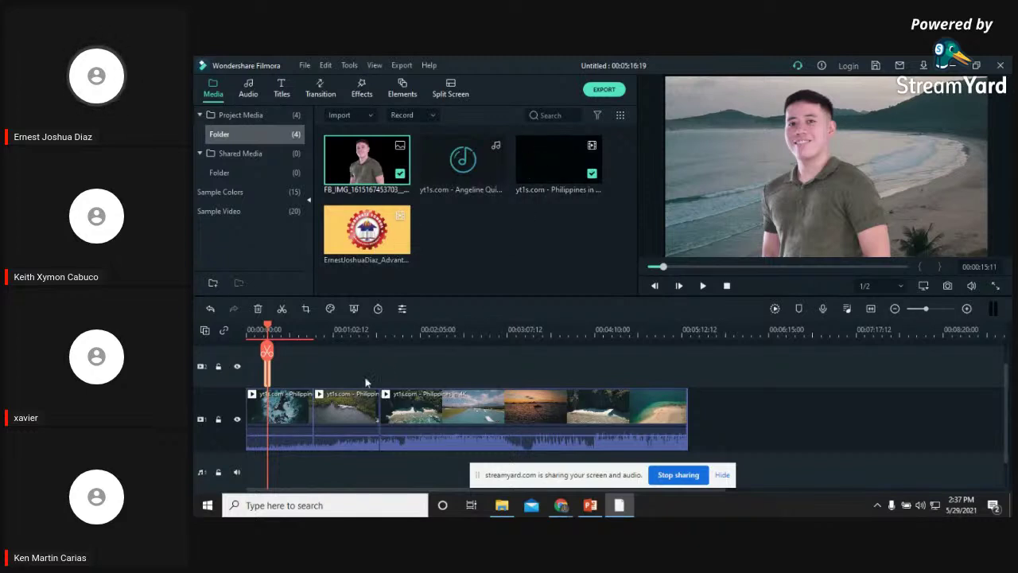
{"action": "scroll", "coordinate": [210, 384], "scroll_direction": "down", "scroll_amount": 1}
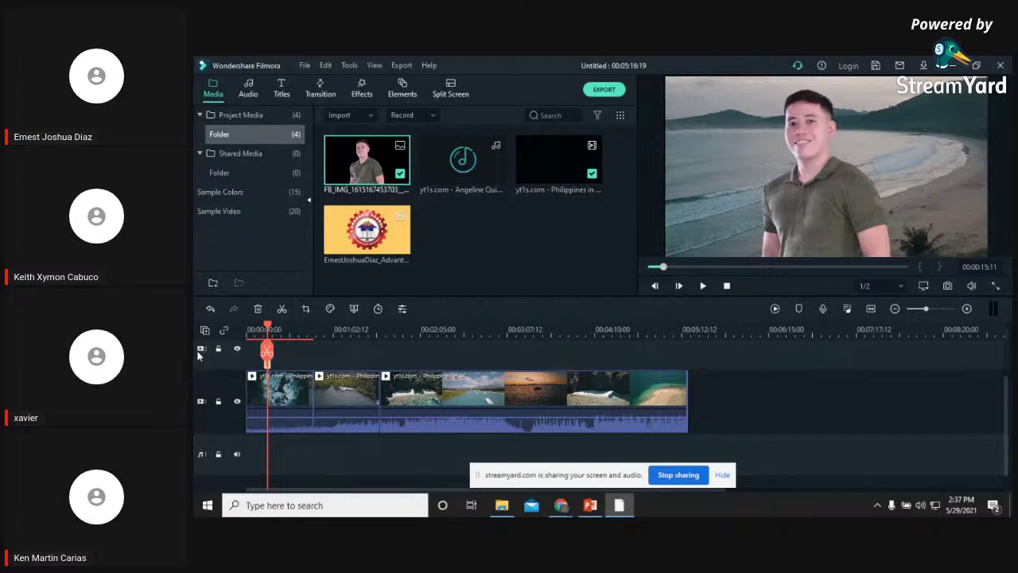
{"action": "scroll", "coordinate": [203, 367], "scroll_direction": "down", "scroll_amount": 1}
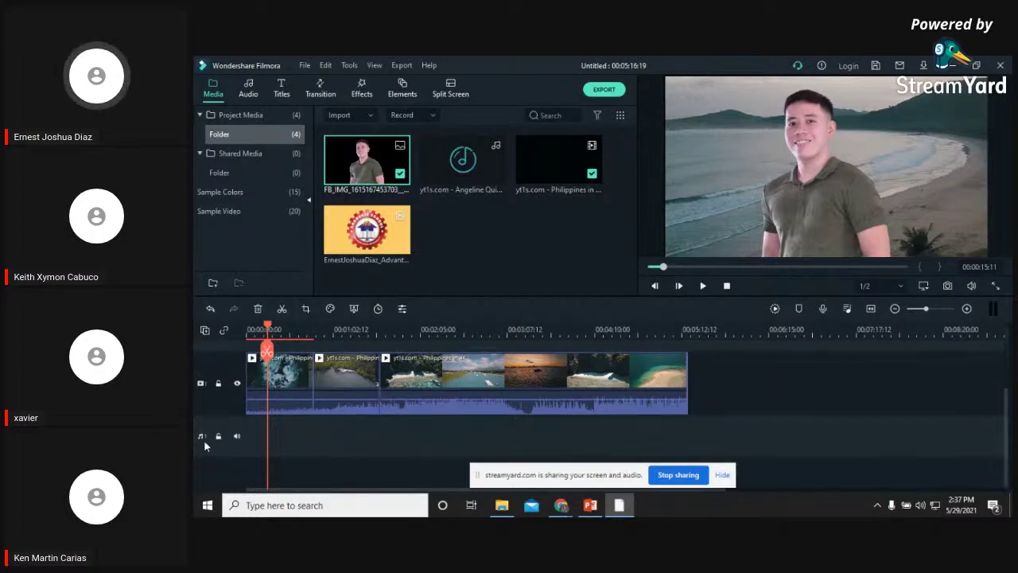
Add an empty video track above the photo's track and look over the resulting track order
{"action": "left_click", "coordinate": [207, 332]}
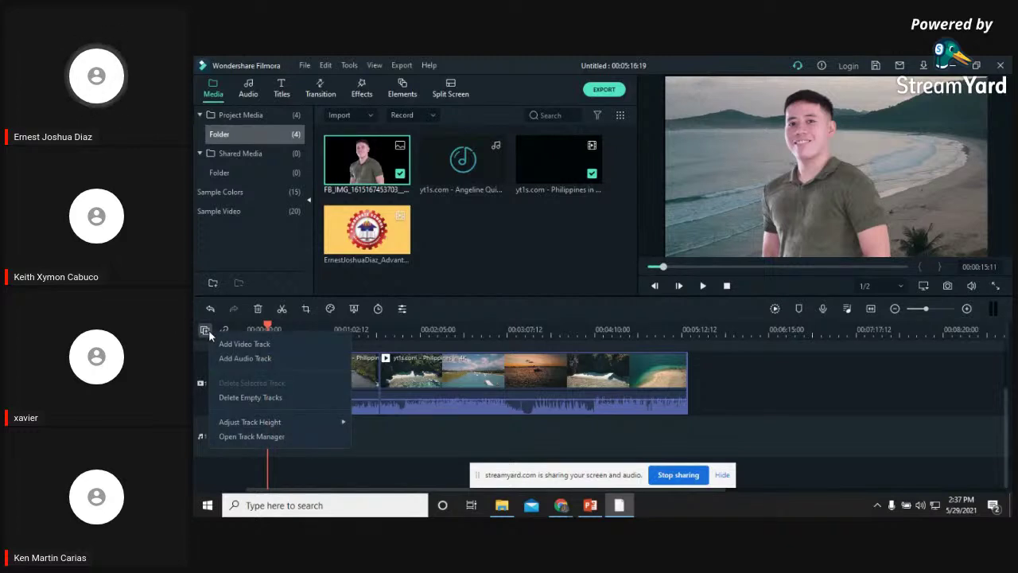
{"action": "left_click", "coordinate": [261, 344]}
{"action": "scroll", "coordinate": [253, 387], "scroll_direction": "down", "scroll_amount": 1}
{"action": "scroll", "coordinate": [252, 388], "scroll_direction": "up", "scroll_amount": 2}
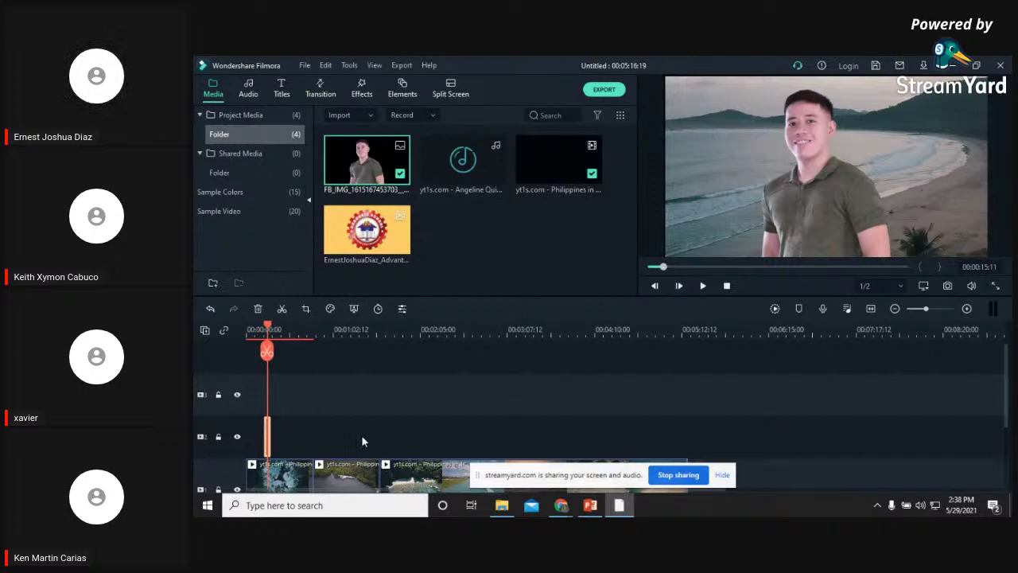
{"action": "scroll", "coordinate": [636, 398], "scroll_direction": "down", "scroll_amount": 1}
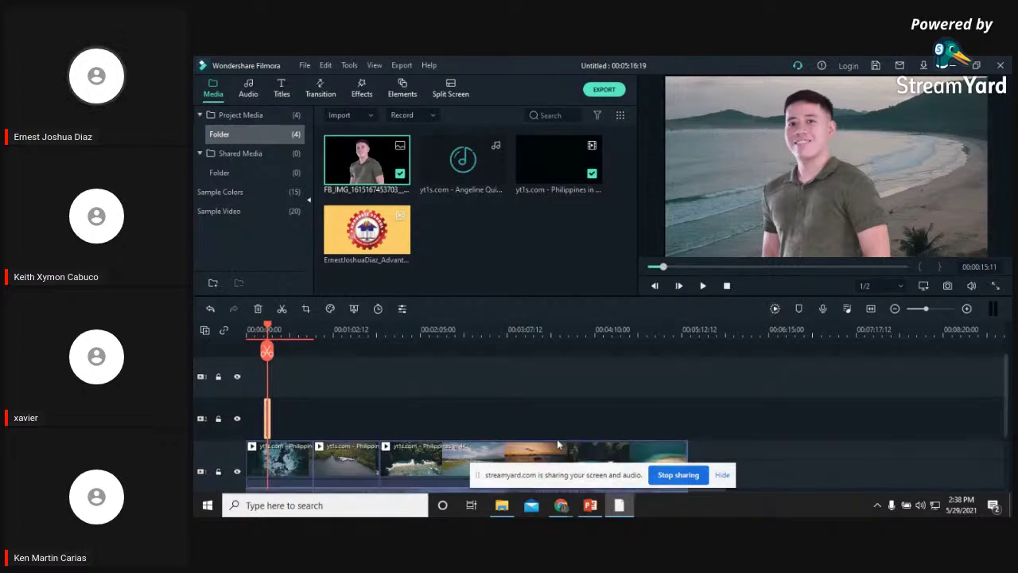
Recheck the editing topics on the PowerPoint slide, and switch to the StreamYard window in Chrome to check the private chat
{"action": "left_click", "coordinate": [589, 506]}
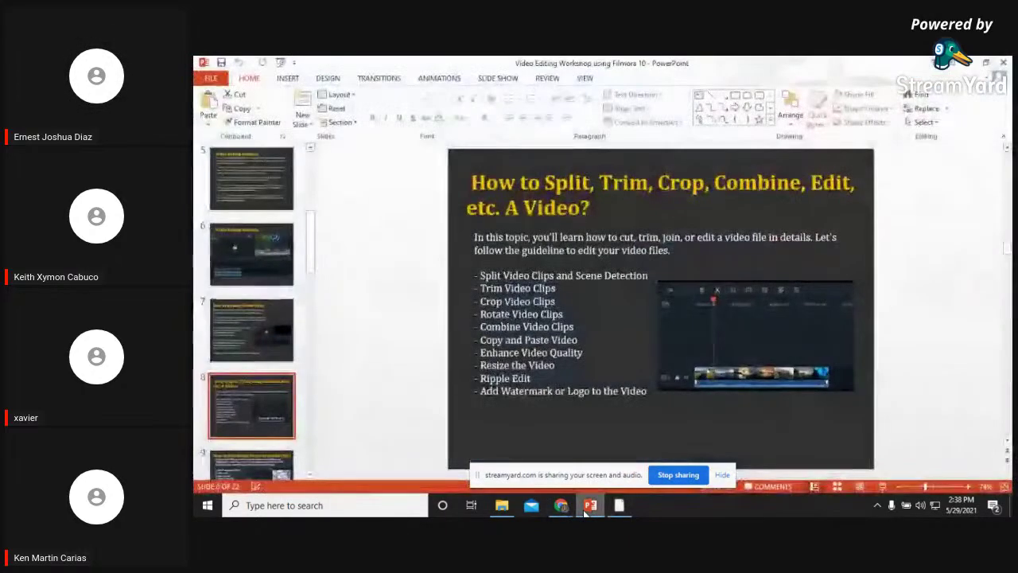
{"action": "left_click", "coordinate": [589, 506]}
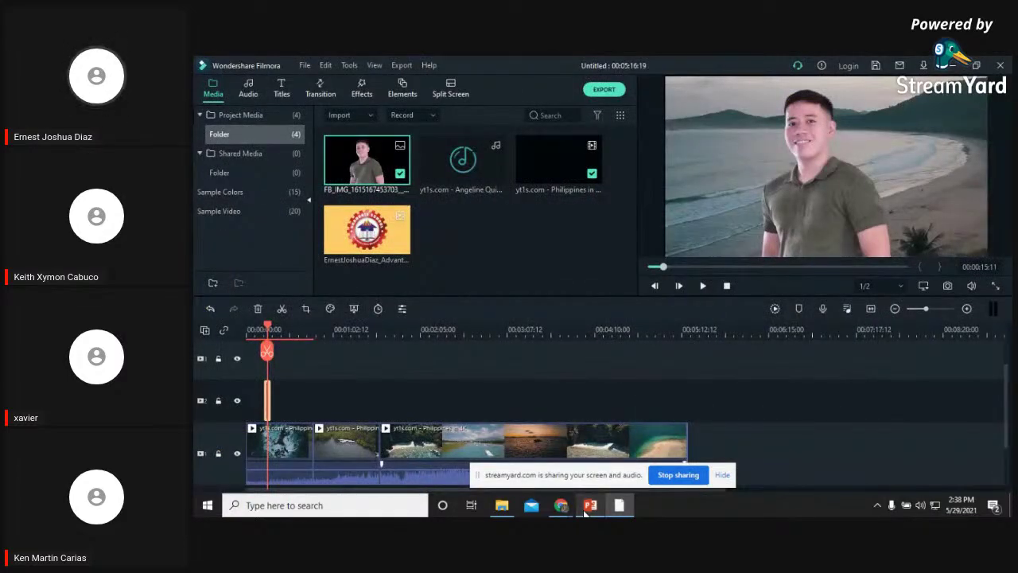
{"action": "left_click", "coordinate": [589, 505]}
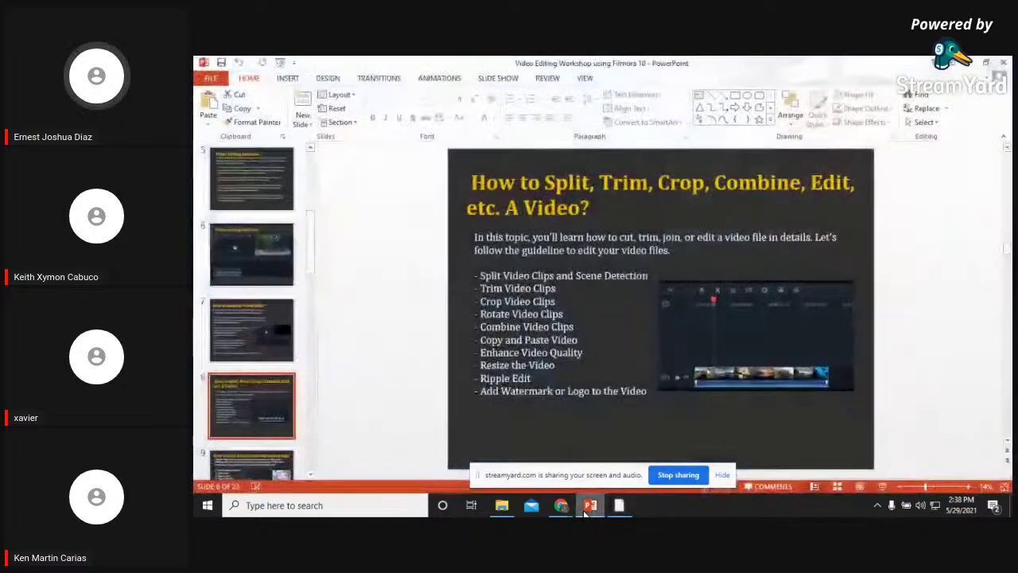
{"action": "left_click", "coordinate": [589, 505]}
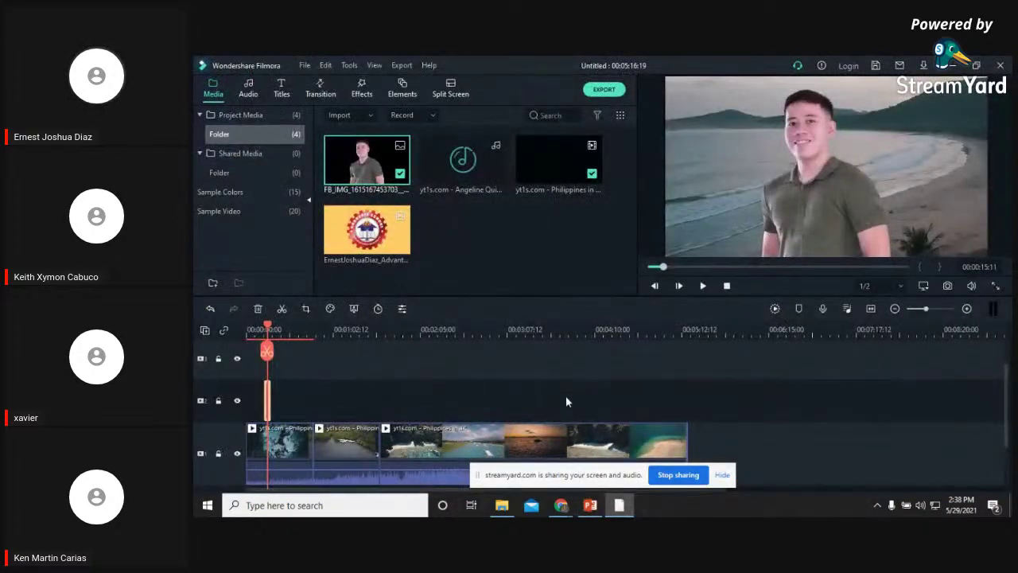
{"action": "mouse_move", "coordinate": [561, 504]}
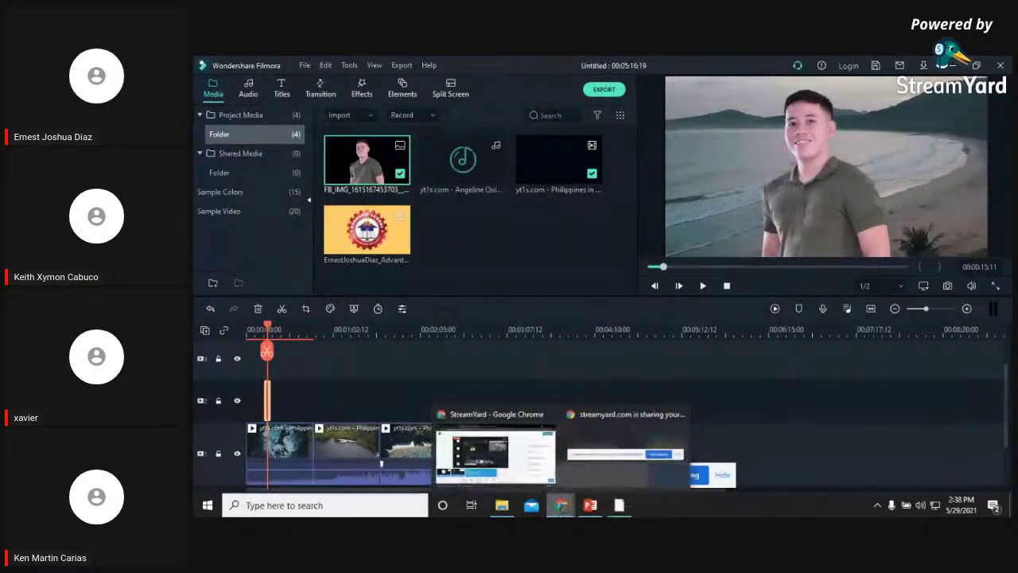
{"action": "left_click", "coordinate": [537, 463]}
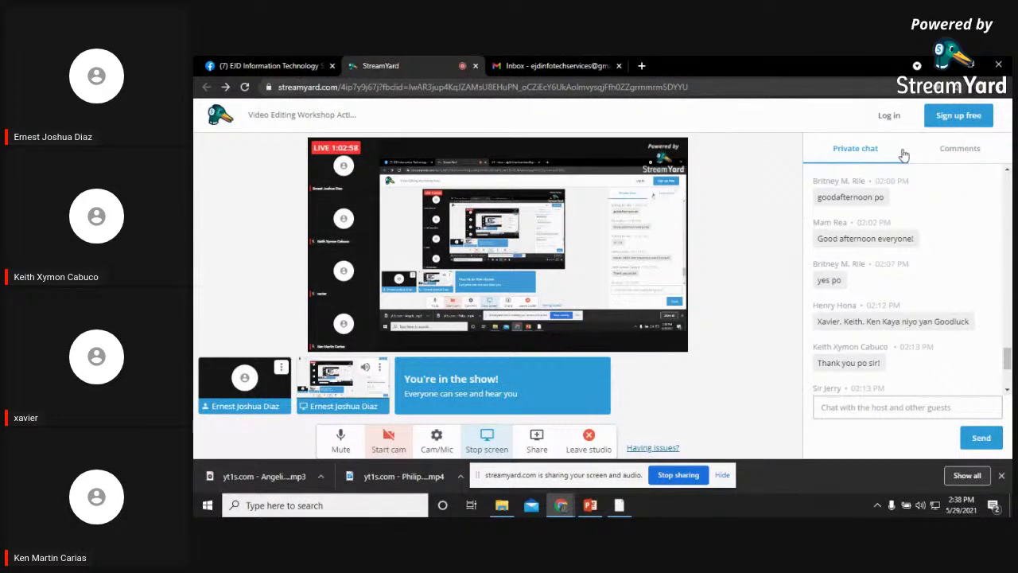
Check the stream's comments and private chat for participants' replies, and switch back to the video editing topics slide in PowerPoint
{"action": "left_click", "coordinate": [964, 151]}
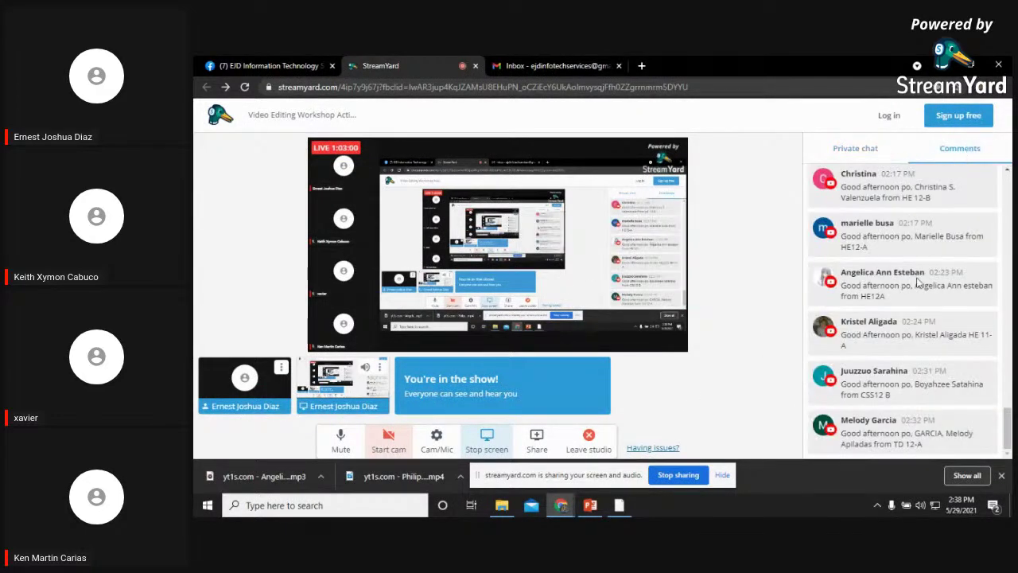
{"action": "left_click", "coordinate": [867, 156]}
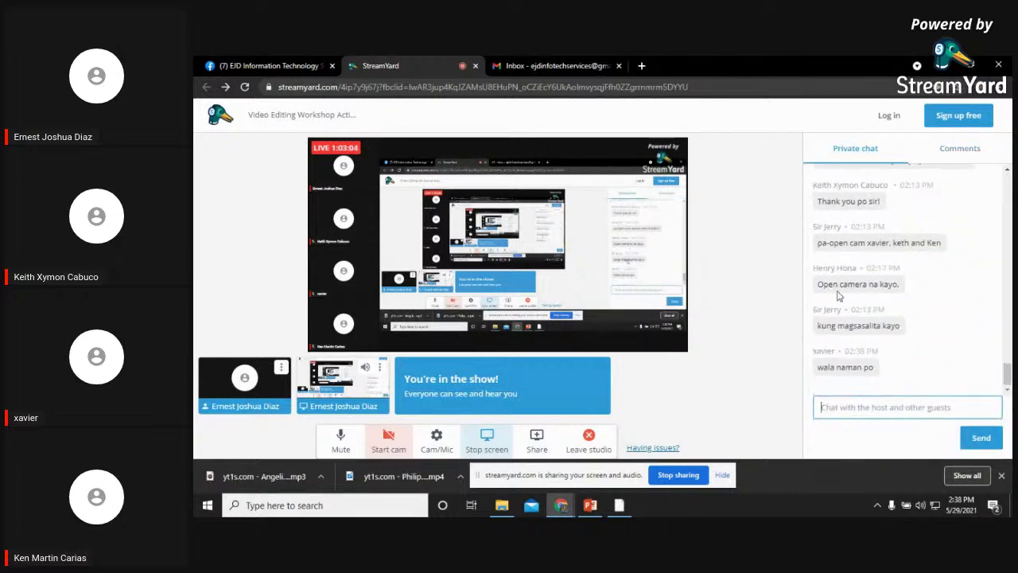
{"action": "left_click", "coordinate": [590, 505]}
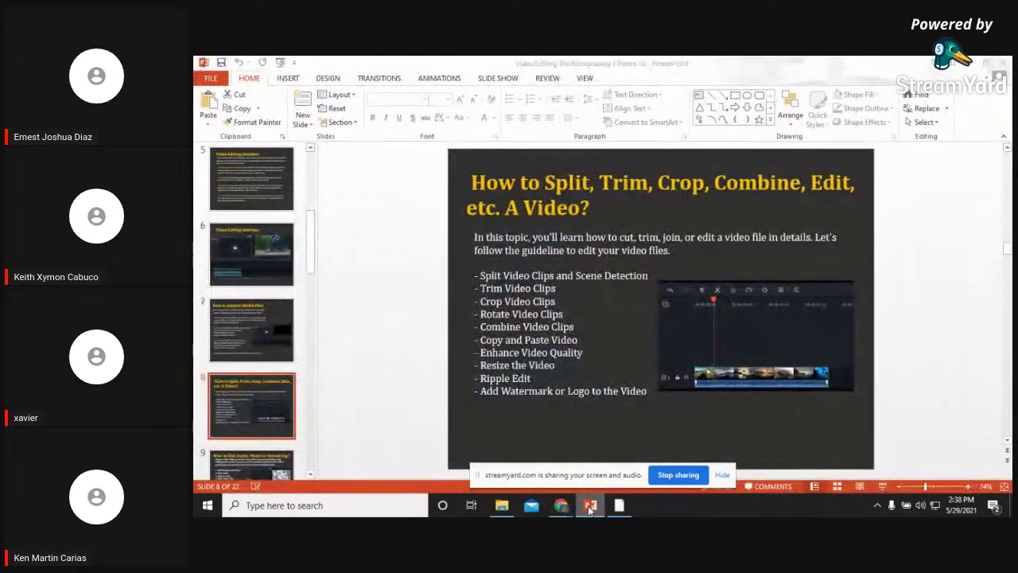
{"action": "left_click", "coordinate": [590, 506]}
{"action": "left_click", "coordinate": [590, 506]}
{"action": "left_click", "coordinate": [590, 505]}
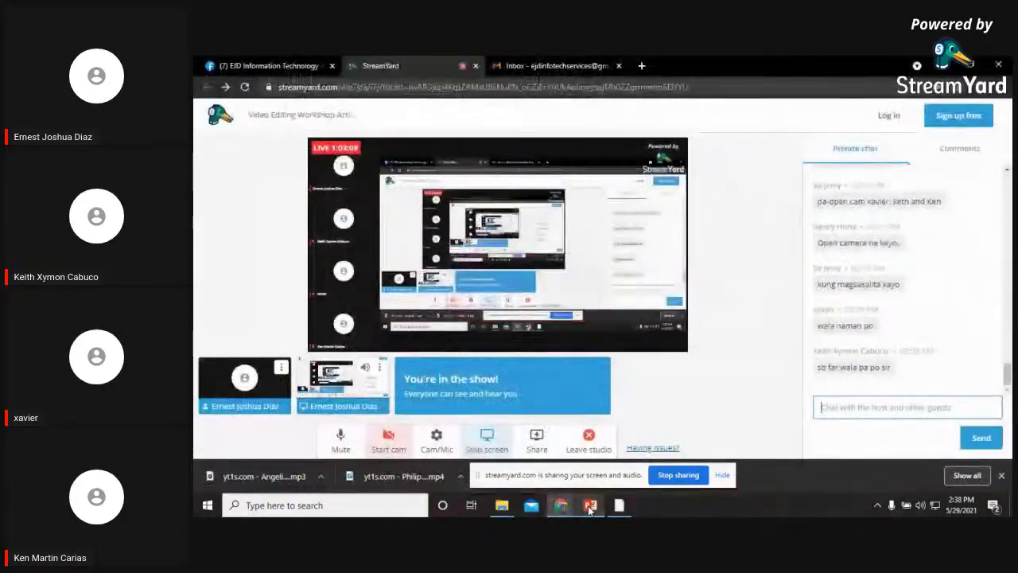
{"action": "left_click", "coordinate": [590, 506]}
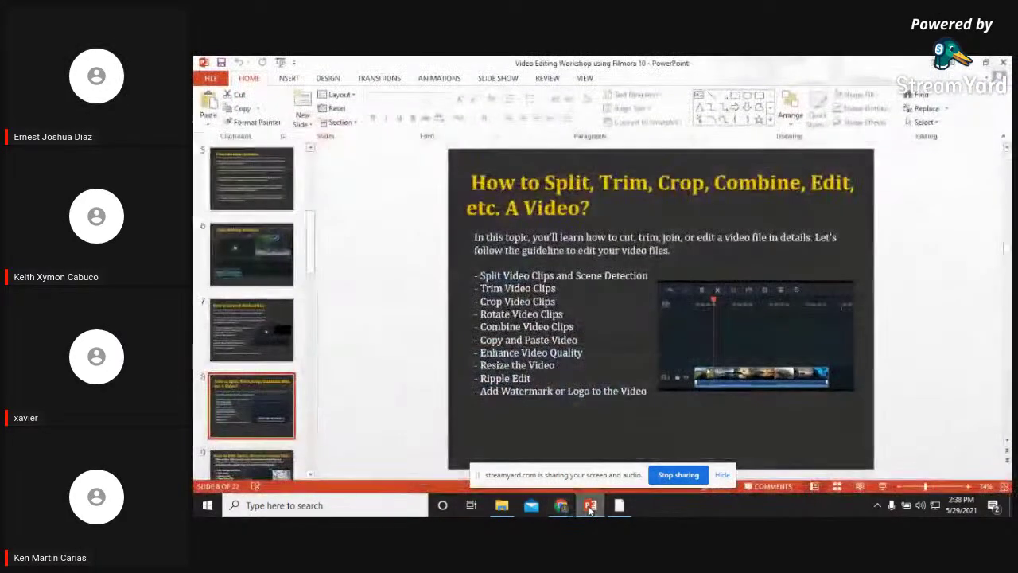
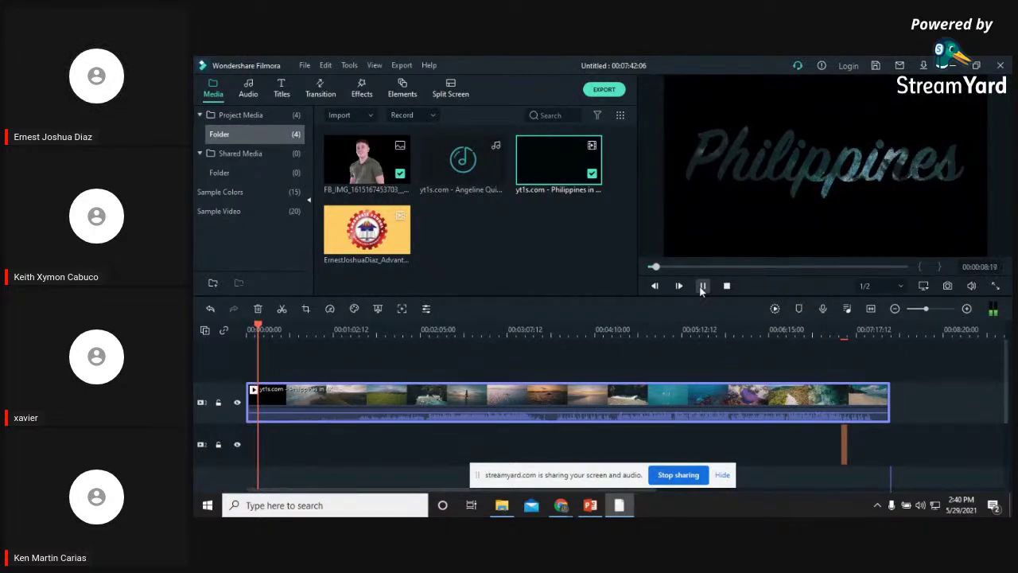
Pause the Filmora preview and open the audio adjustments of the Philippines clip to look over the available settings
{"action": "left_click", "coordinate": [701, 288]}
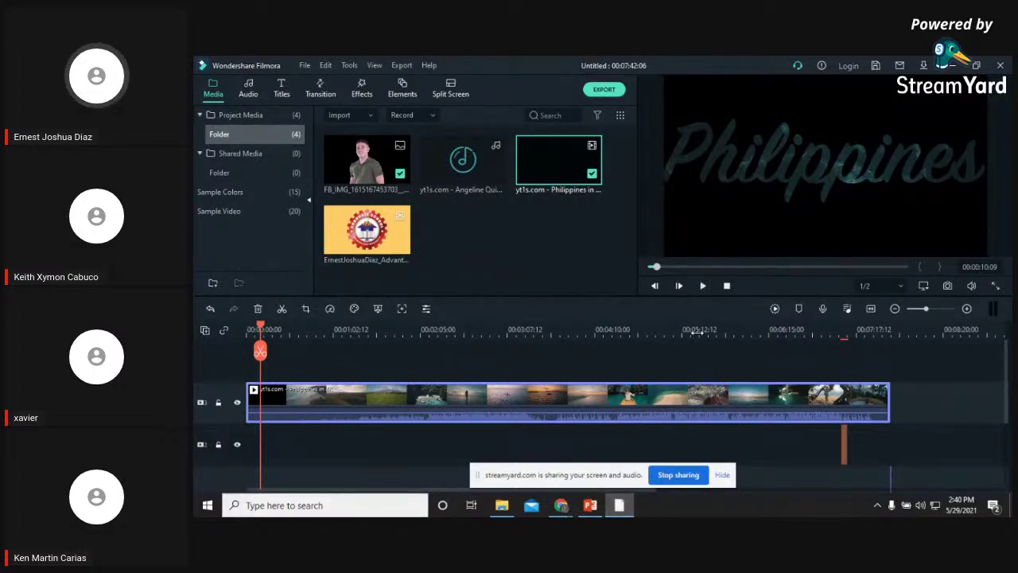
{"action": "scroll", "coordinate": [556, 430], "scroll_direction": "down", "scroll_amount": 1}
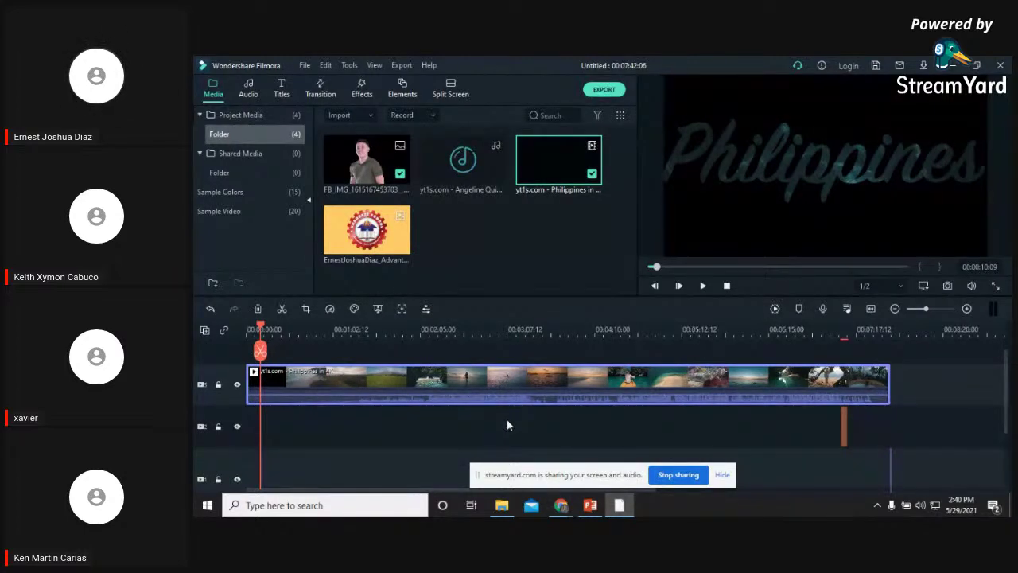
{"action": "right_click", "coordinate": [461, 404]}
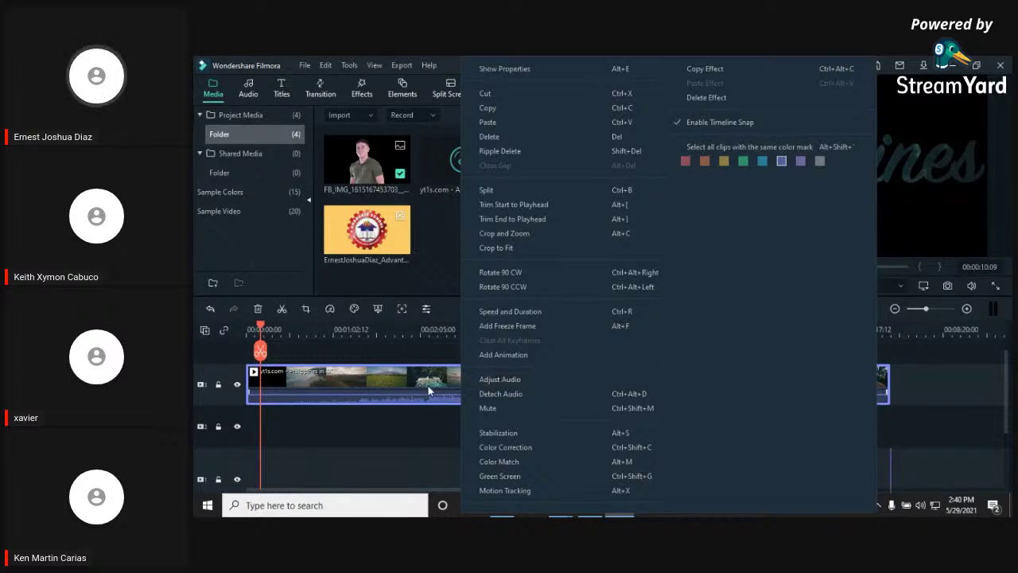
{"action": "left_click", "coordinate": [496, 380]}
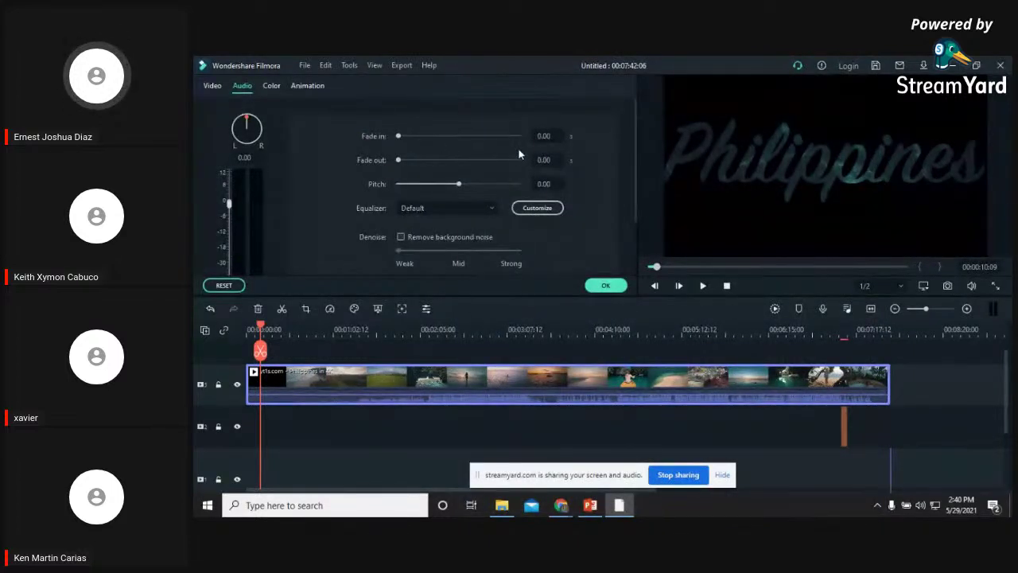
{"action": "scroll", "coordinate": [518, 159], "scroll_direction": "down", "scroll_amount": 2}
{"action": "scroll", "coordinate": [512, 204], "scroll_direction": "up", "scroll_amount": 2}
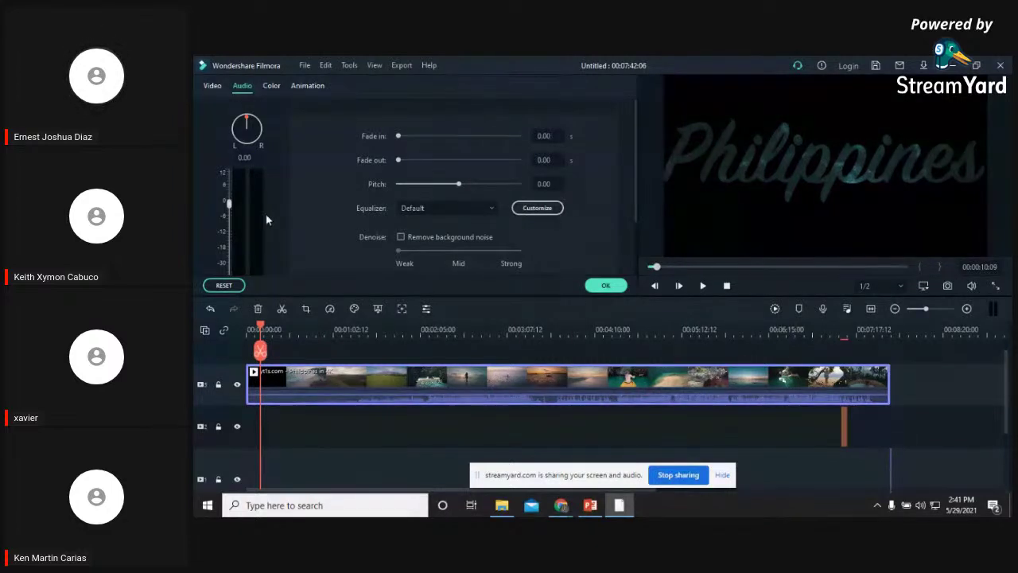
Raise the Philippines clip's volume to the 12 dB maximum and play a short part of the video to hear it
{"action": "left_click_drag", "start_coordinate": [229, 207], "coordinate": [229, 168]}
{"action": "scroll", "coordinate": [229, 167], "scroll_direction": "down", "scroll_amount": 1}
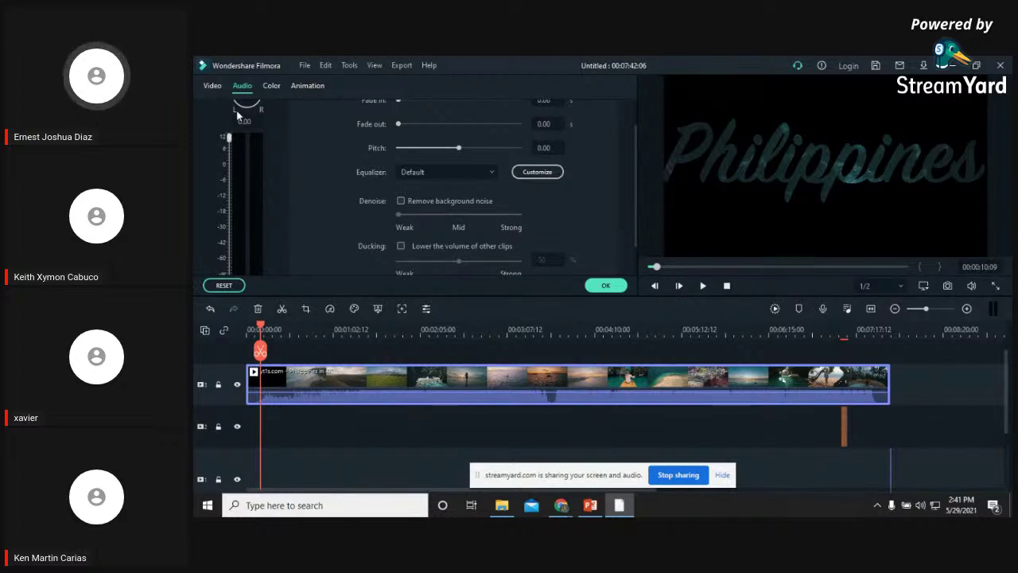
{"action": "scroll", "coordinate": [232, 163], "scroll_direction": "up", "scroll_amount": 1}
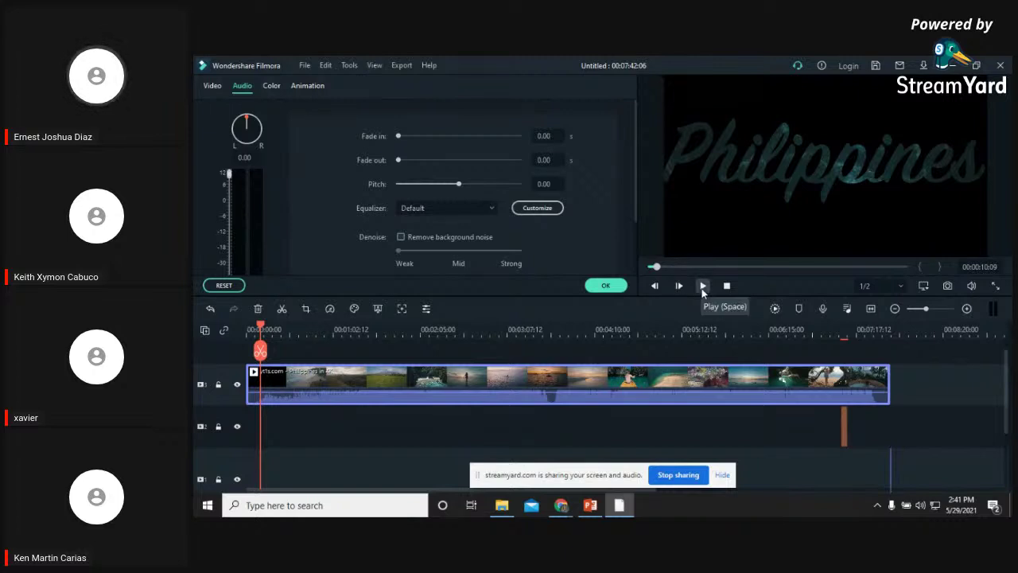
{"action": "left_click", "coordinate": [702, 291]}
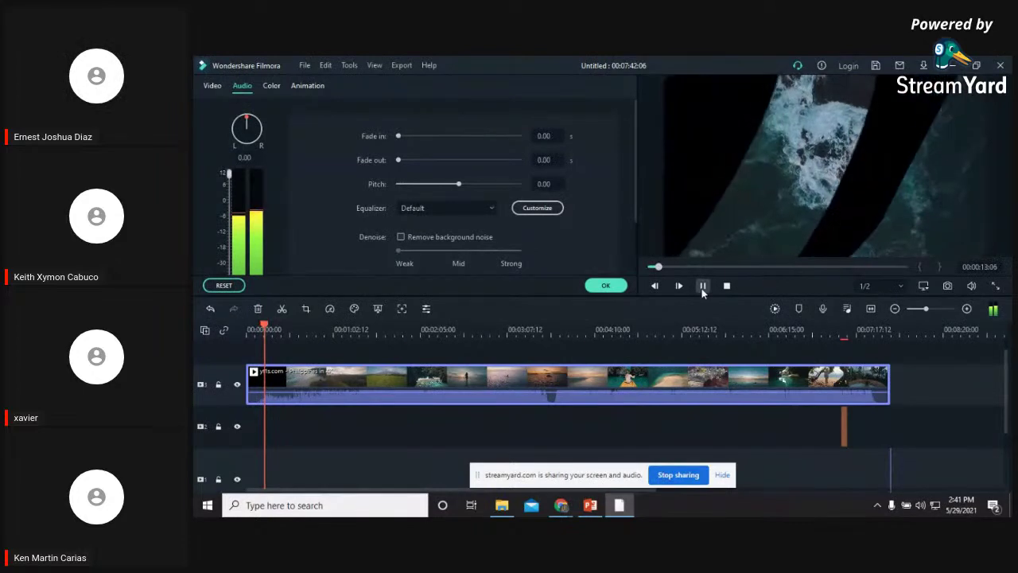
{"action": "left_click", "coordinate": [702, 286]}
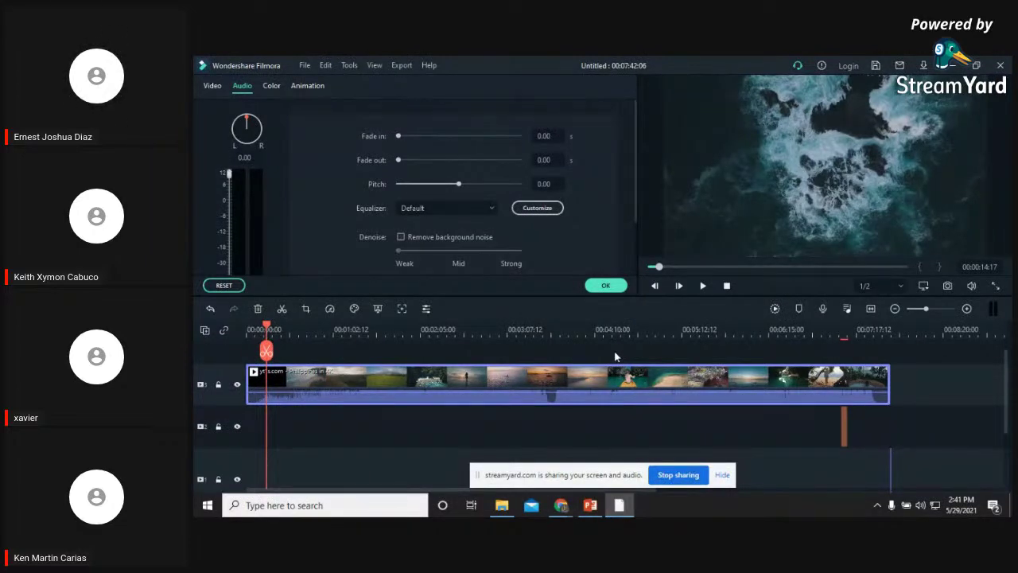
Enable background noise removal at Mid strength for the Philippines clip, preview the sound and confirm the audio settings
{"action": "left_click", "coordinate": [400, 237]}
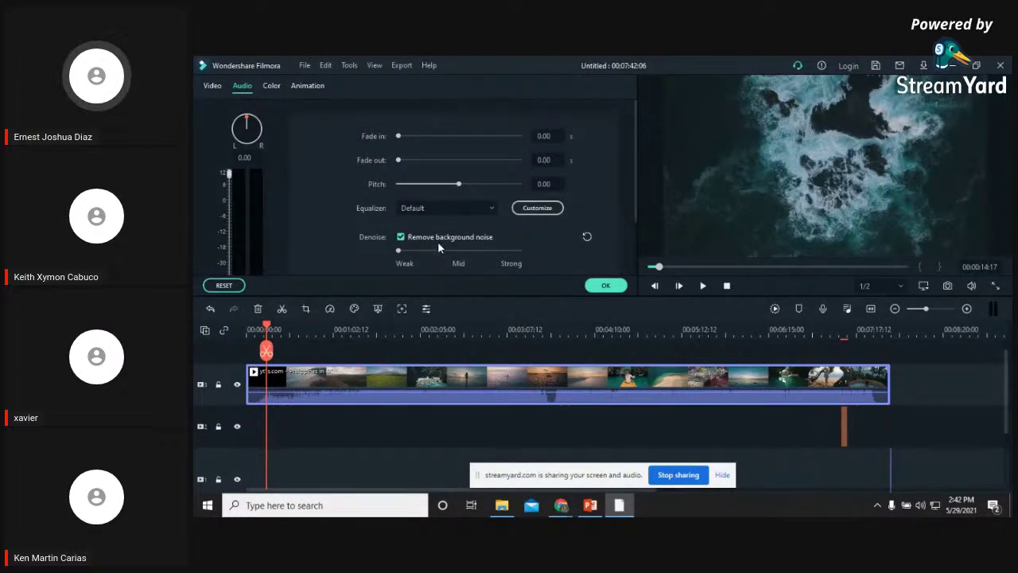
{"action": "scroll", "coordinate": [437, 248], "scroll_direction": "down", "scroll_amount": 1}
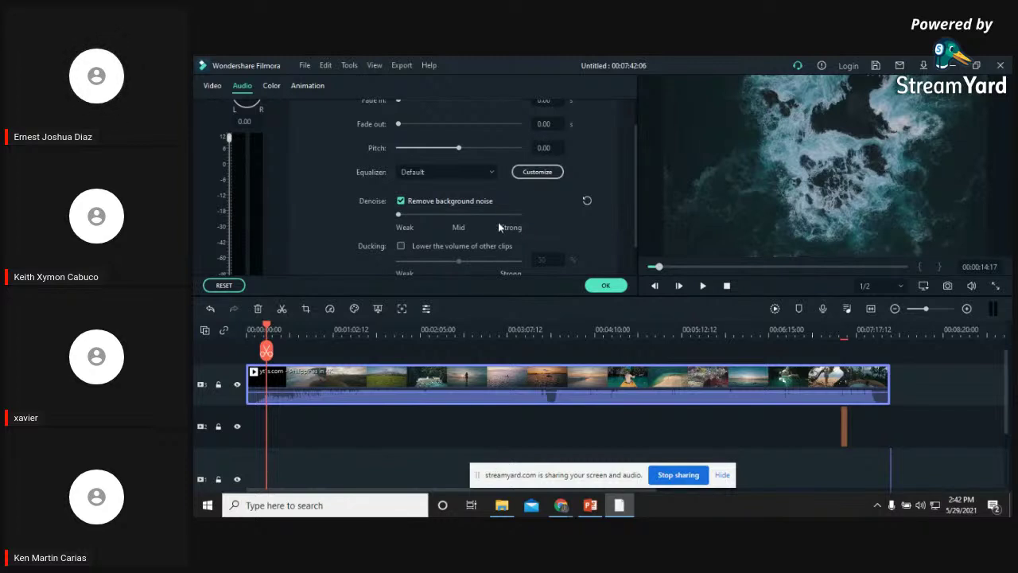
{"action": "left_click", "coordinate": [459, 215]}
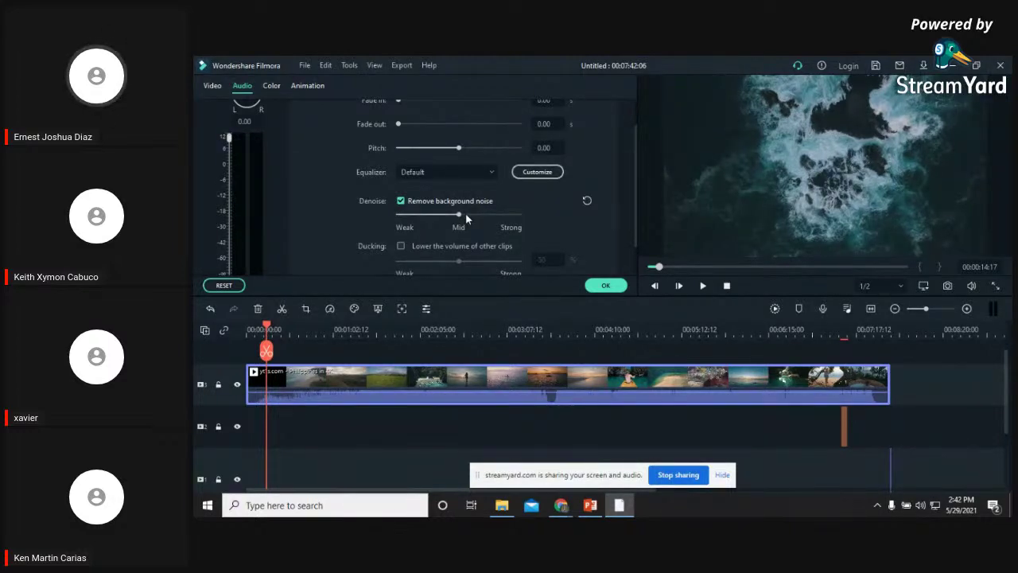
{"action": "left_click", "coordinate": [703, 286]}
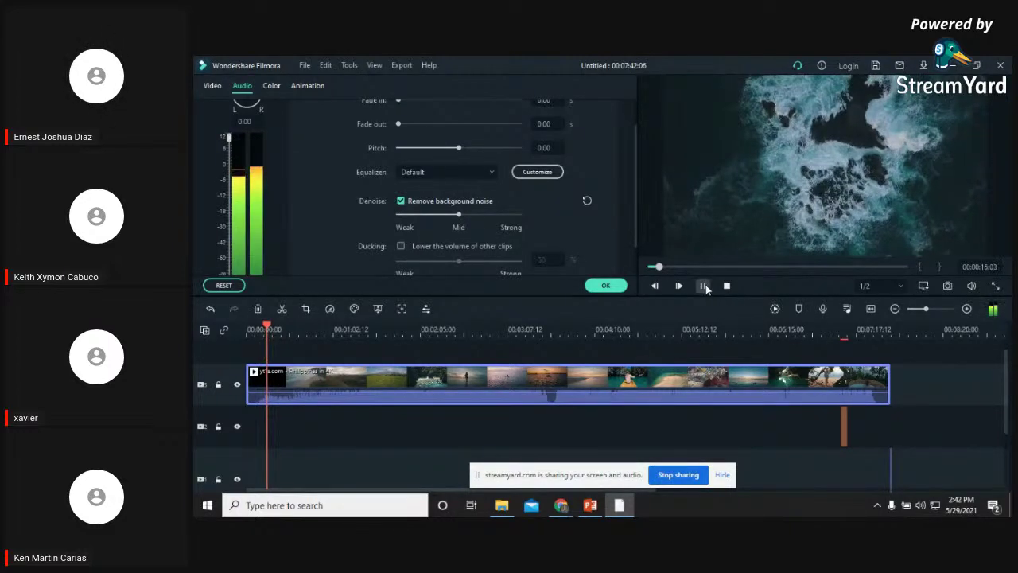
{"action": "left_click", "coordinate": [703, 286]}
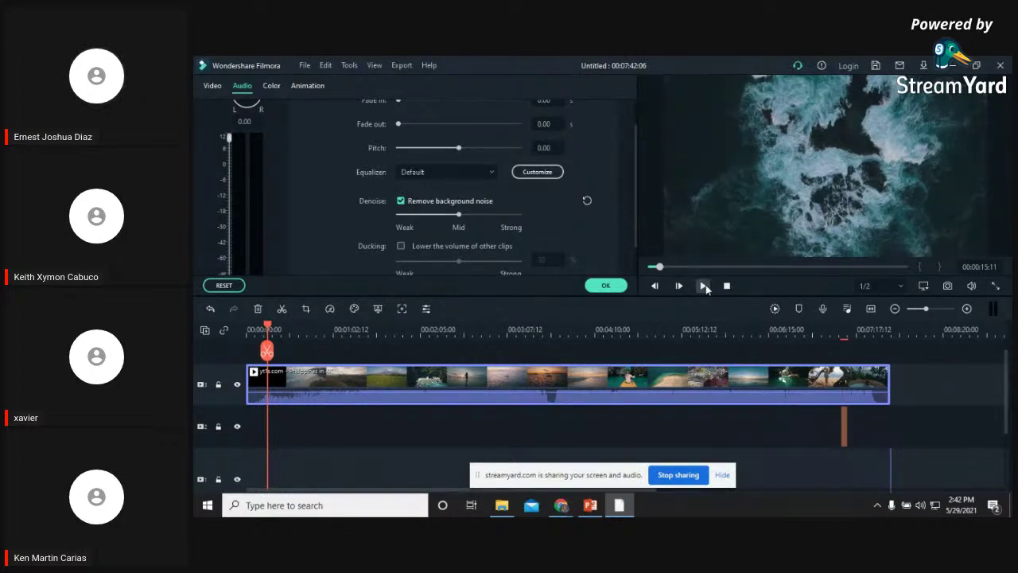
{"action": "left_click", "coordinate": [605, 286]}
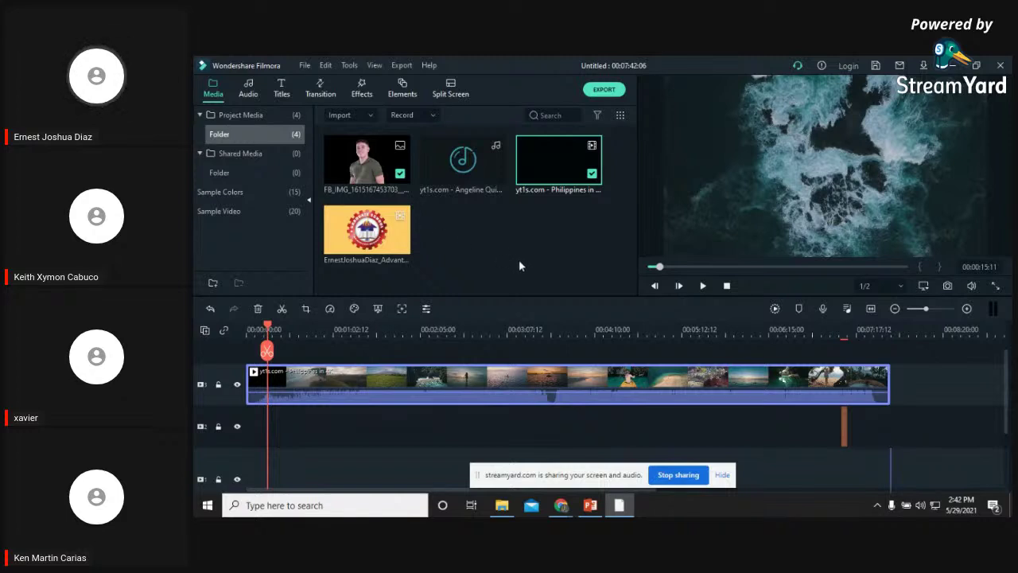
Record a short microphone voiceover with the project sound muted and save it to the project media
{"action": "left_click", "coordinate": [304, 65]}
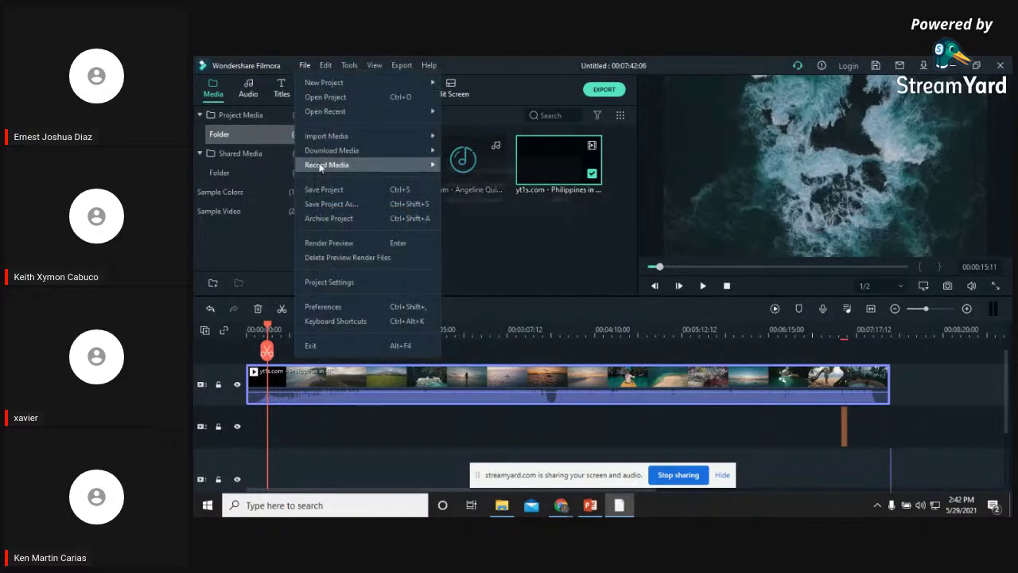
{"action": "mouse_move", "coordinate": [423, 167]}
{"action": "left_click", "coordinate": [482, 201]}
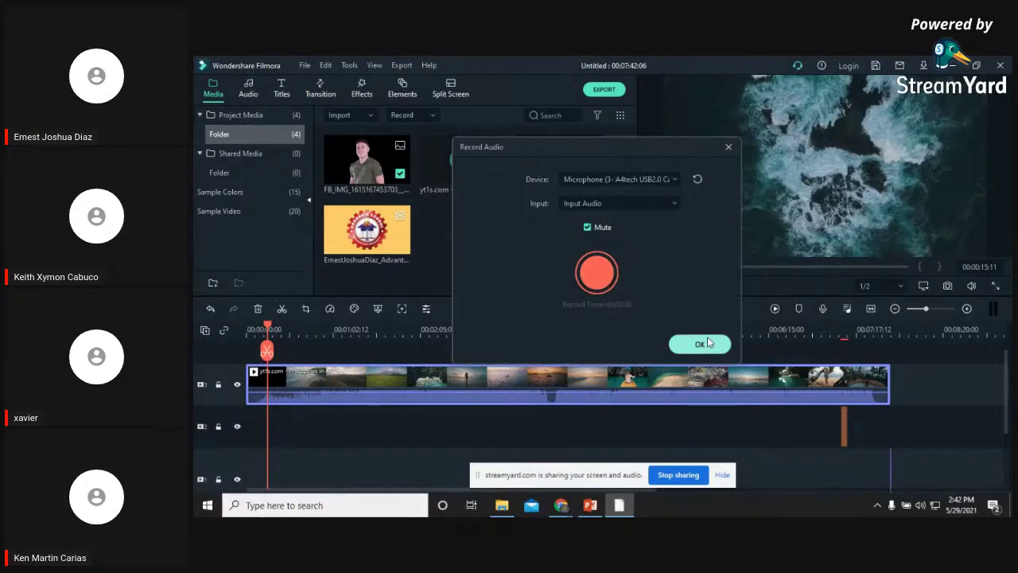
{"action": "left_click", "coordinate": [598, 274]}
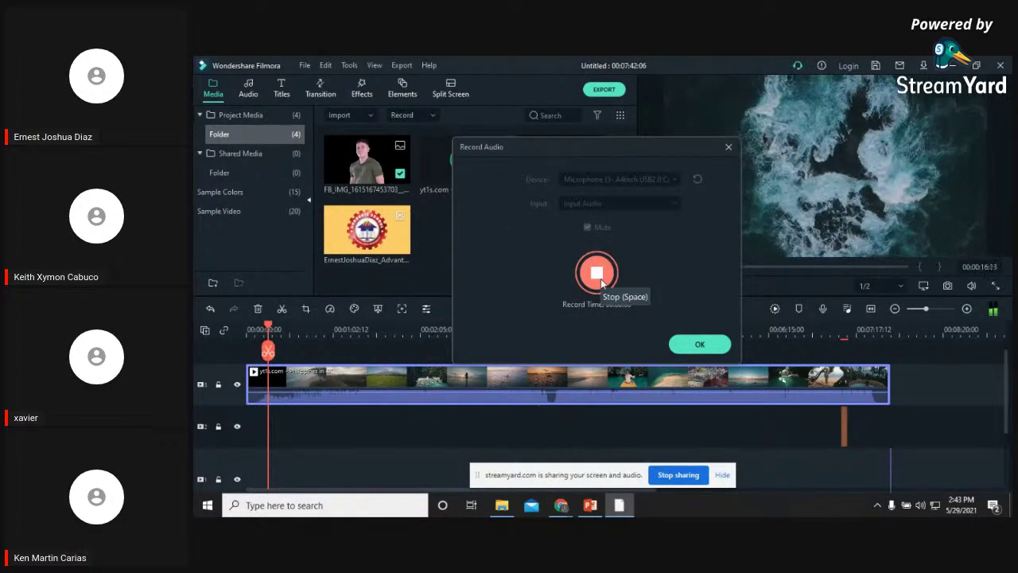
{"action": "left_click", "coordinate": [686, 345]}
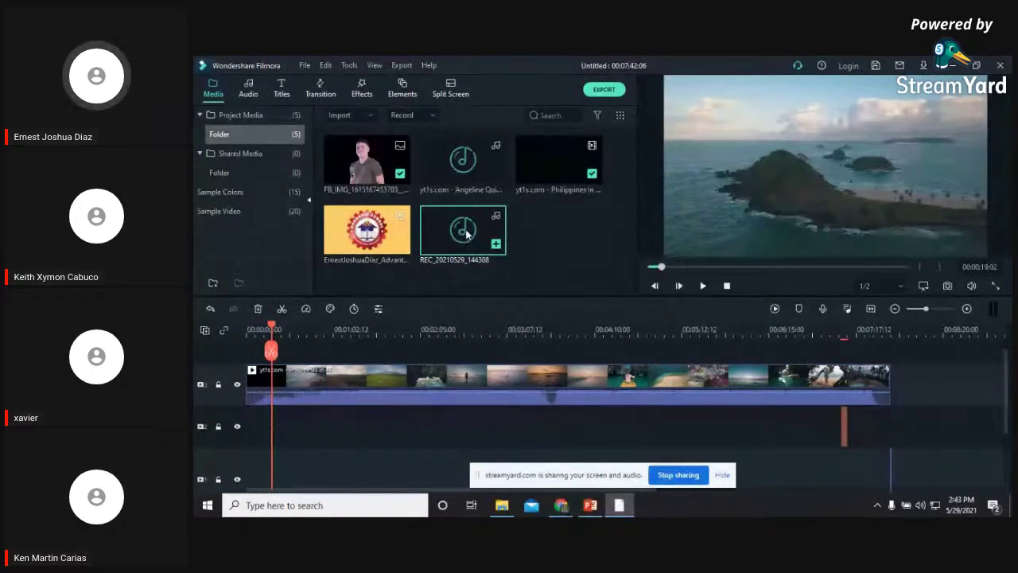
Add the REC_20210529_144308 recording to the audio track at about one minute and position the playhead over it
{"action": "mouse_move", "coordinate": [465, 237]}
{"action": "left_mouse_down"}
{"action": "mouse_move", "coordinate": [400, 323]}
{"action": "mouse_move", "coordinate": [325, 355]}
{"action": "mouse_move", "coordinate": [337, 348]}
{"action": "left_mouse_up"}
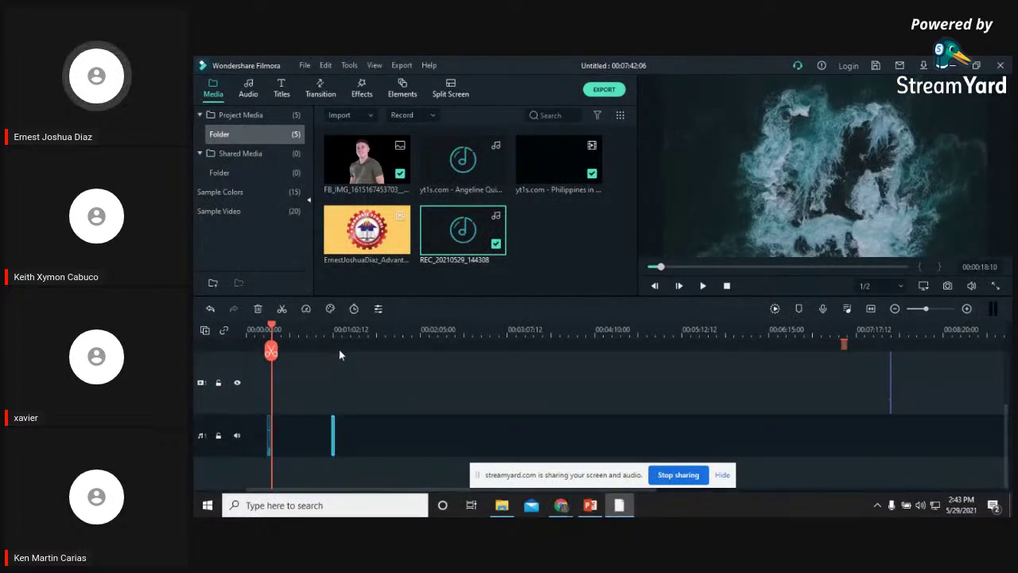
{"action": "scroll", "coordinate": [471, 347], "scroll_direction": "up", "scroll_amount": 2}
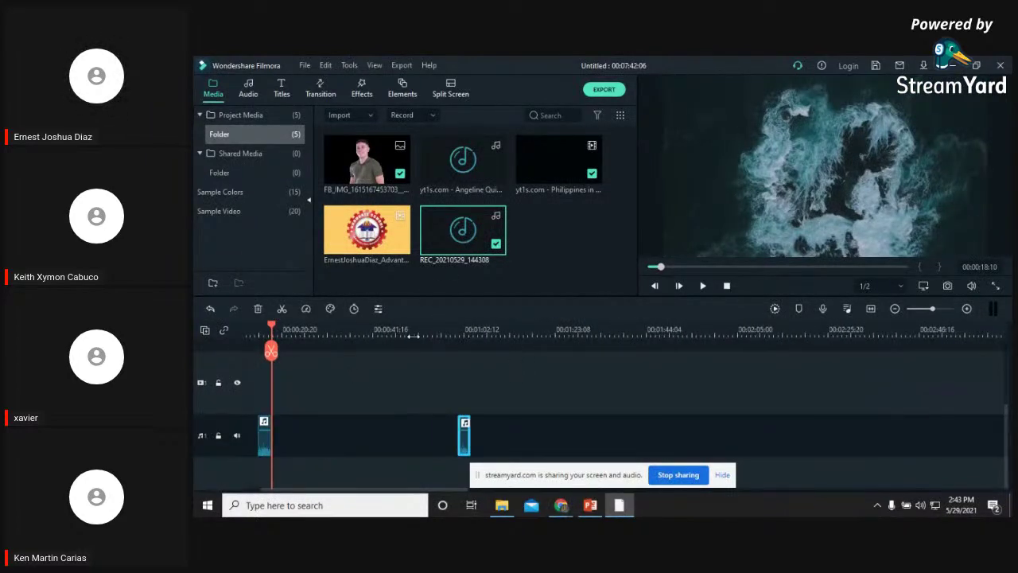
{"action": "left_click", "coordinate": [499, 334]}
{"action": "left_click_drag", "start_coordinate": [489, 330], "coordinate": [465, 331]}
{"action": "scroll", "coordinate": [480, 404], "scroll_direction": "up", "scroll_amount": 2}
{"action": "scroll", "coordinate": [480, 402], "scroll_direction": "down", "scroll_amount": 2}
{"action": "scroll", "coordinate": [473, 390], "scroll_direction": "up", "scroll_amount": 2}
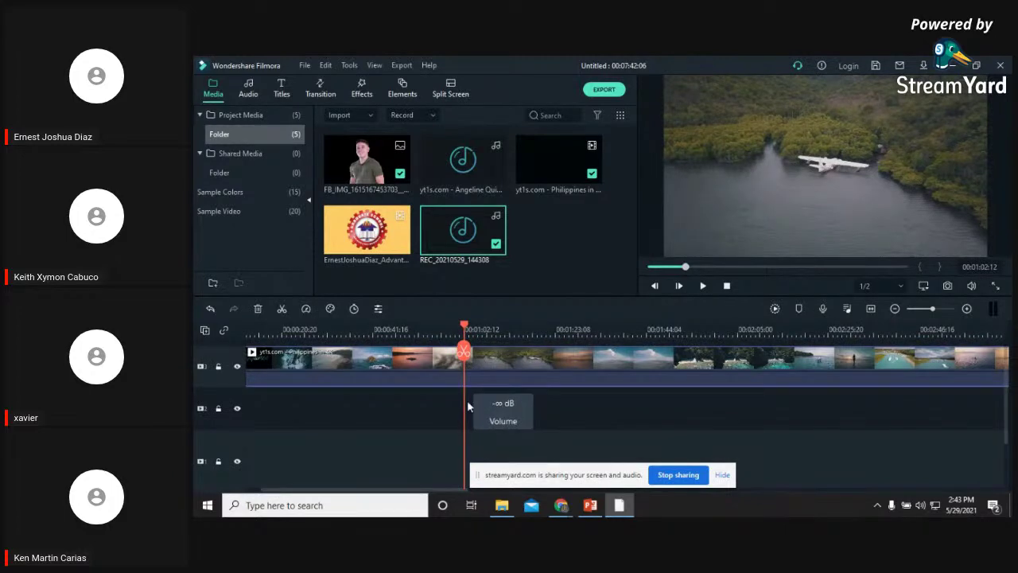
{"action": "scroll", "coordinate": [469, 396], "scroll_direction": "down", "scroll_amount": 2}
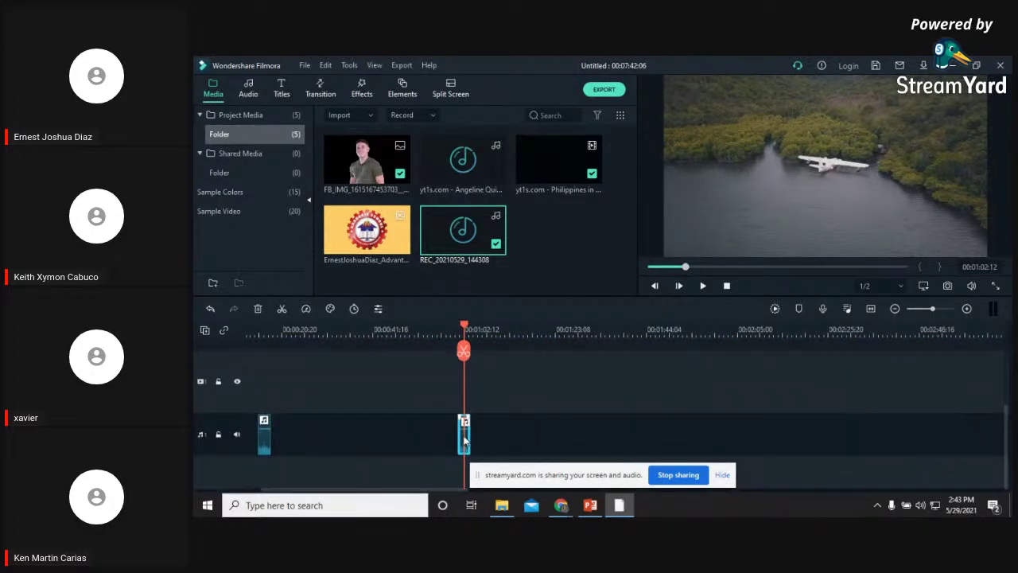
Leave a single copy of the voice recording on the audio track at about 51 seconds and play that section
{"action": "left_click", "coordinate": [262, 437]}
{"action": "left_click_drag", "start_coordinate": [265, 443], "coordinate": [420, 434]}
{"action": "left_click_drag", "start_coordinate": [465, 330], "coordinate": [408, 329]}
{"action": "left_click", "coordinate": [701, 287]}
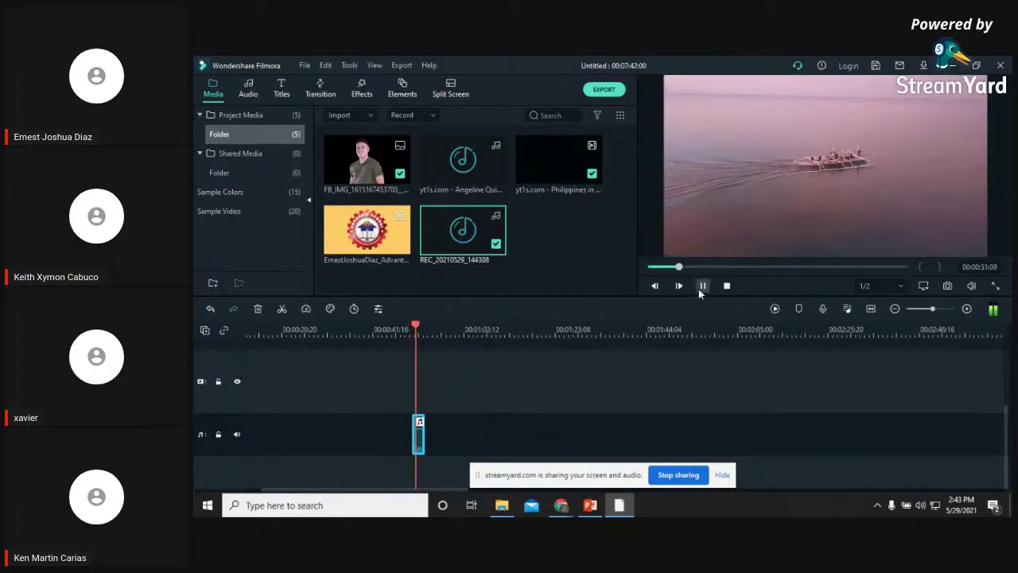
{"action": "left_click", "coordinate": [700, 289]}
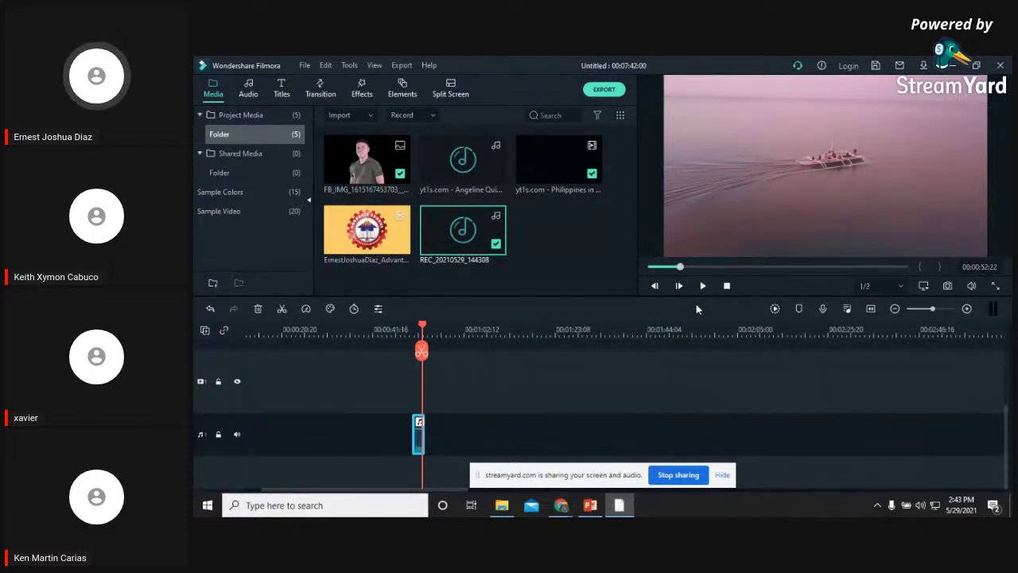
Return the playhead to the start of the voice recording and enable its background noise removal at Mid strength
{"action": "left_click", "coordinate": [415, 327]}
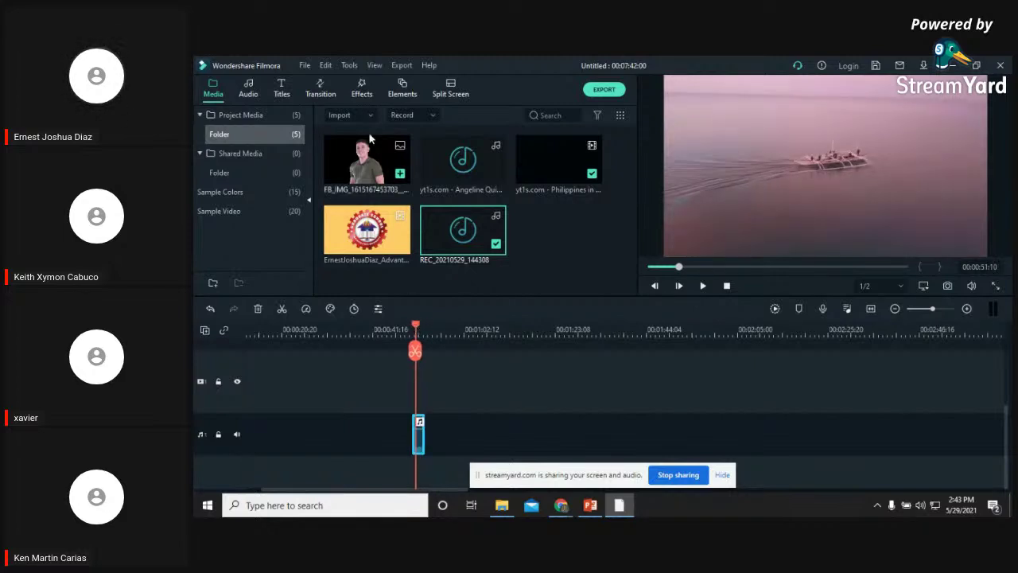
{"action": "double_click", "coordinate": [419, 447]}
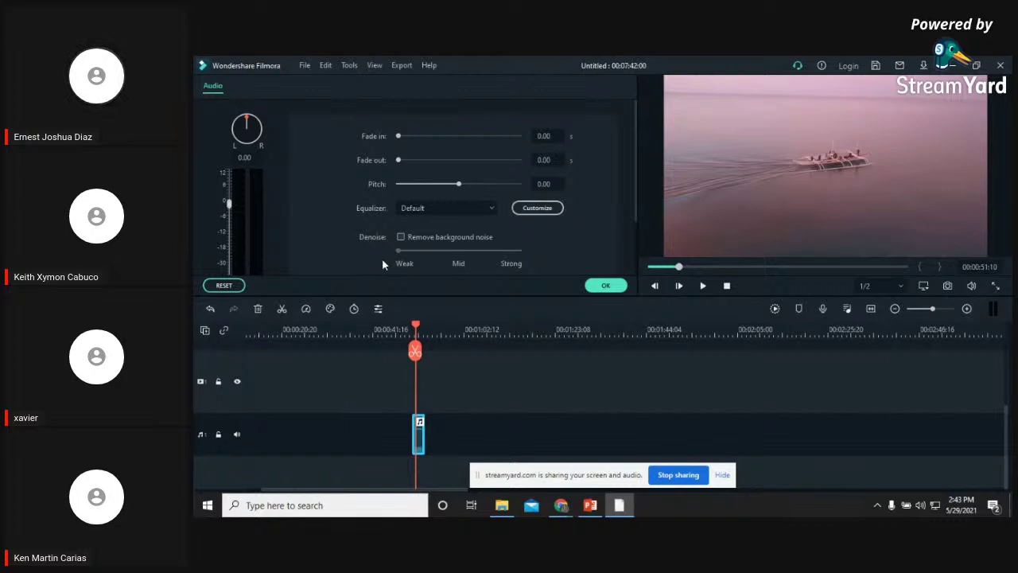
{"action": "left_click", "coordinate": [400, 237]}
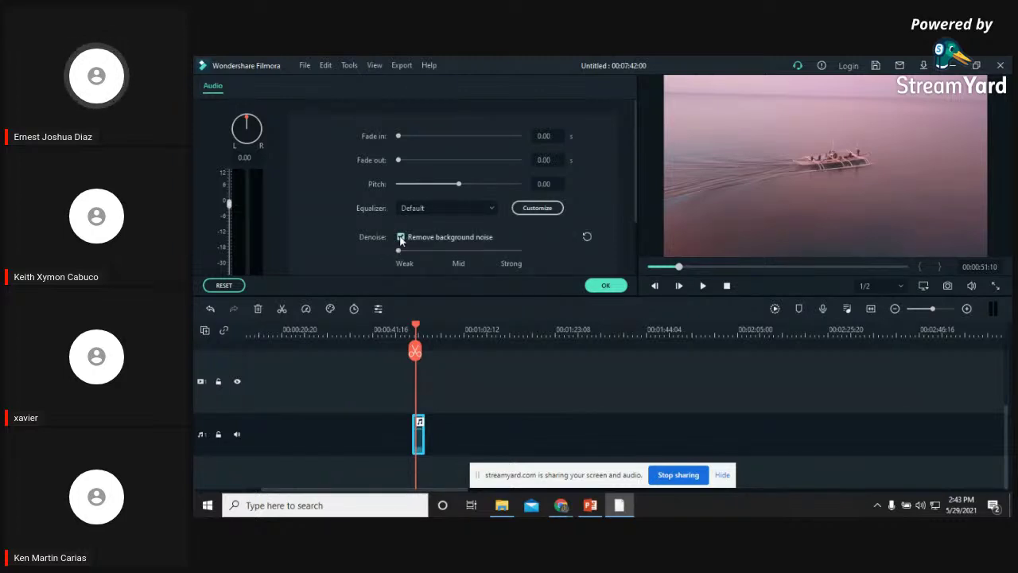
{"action": "left_click", "coordinate": [458, 253]}
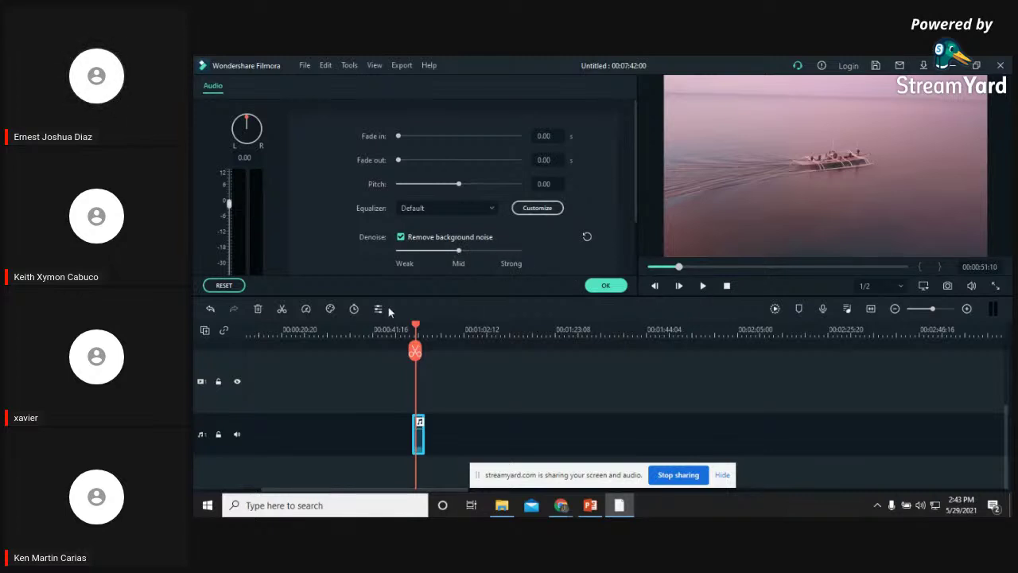
Play the voice recording from just before its start at about 50 seconds to hear the Mid noise removal
{"action": "left_click", "coordinate": [411, 329]}
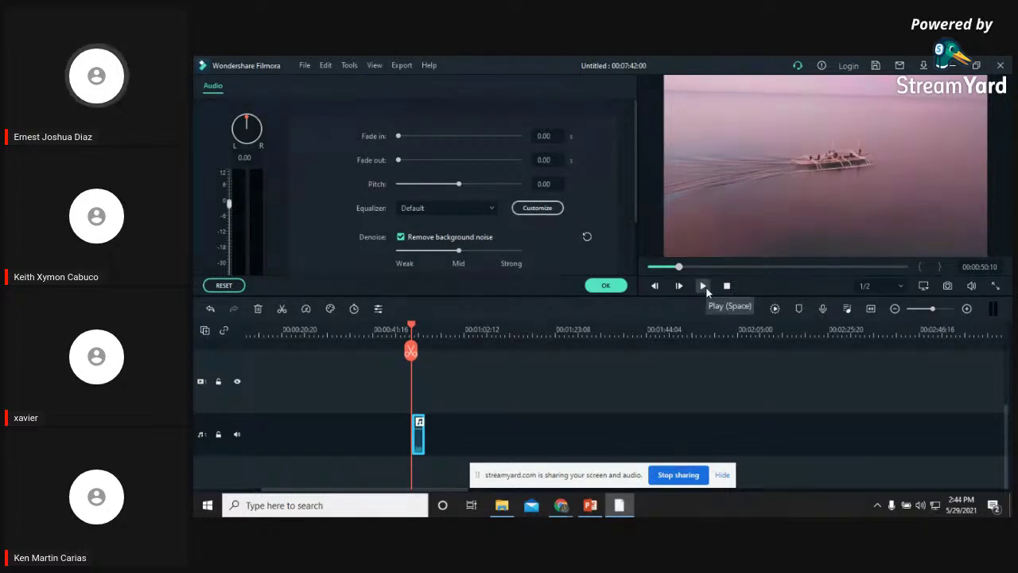
{"action": "left_click", "coordinate": [704, 287]}
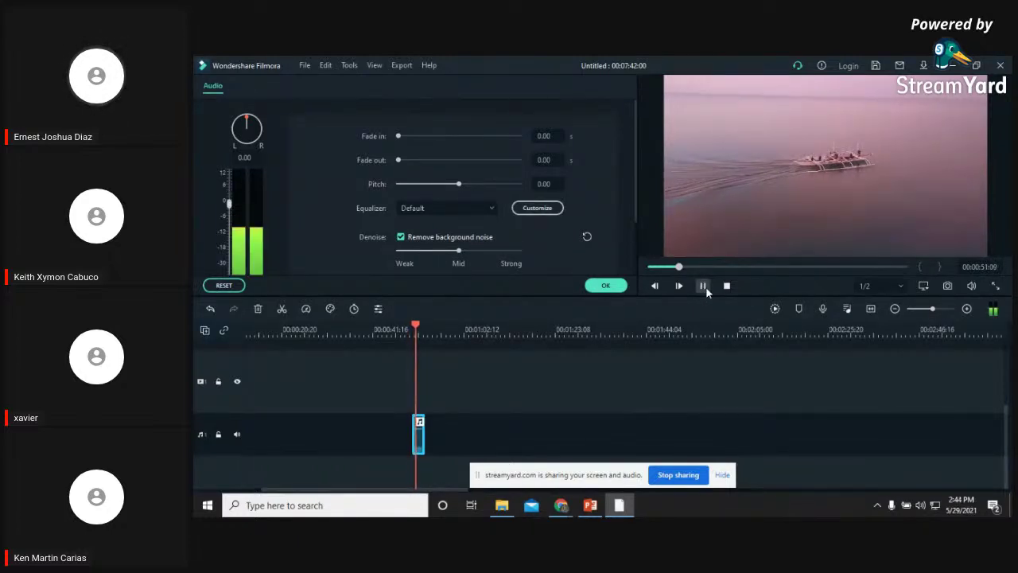
{"action": "left_click", "coordinate": [703, 286]}
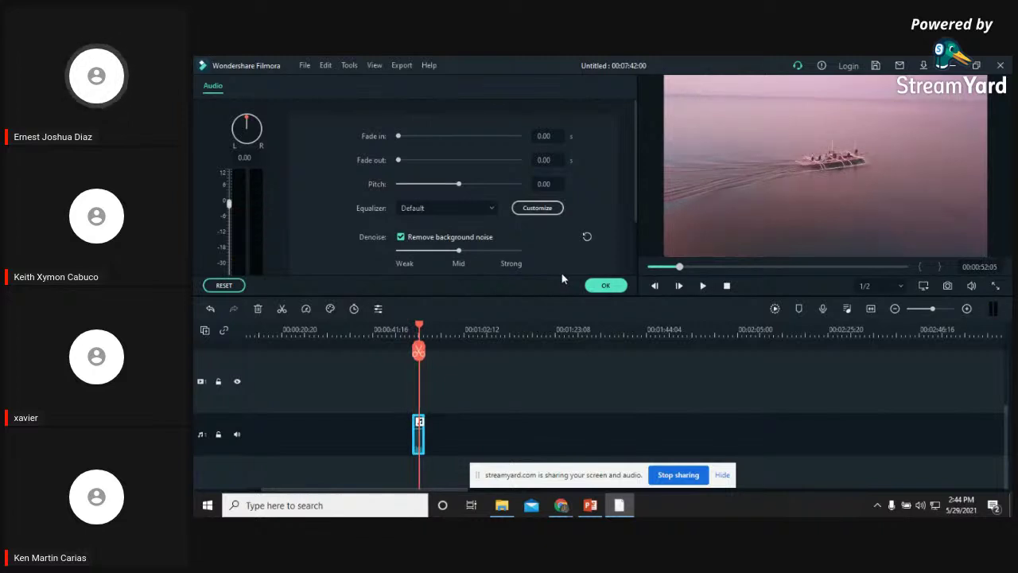
Set the voice recording's background noise removal to Strong and play the clip from its beginning
{"action": "left_click", "coordinate": [520, 251]}
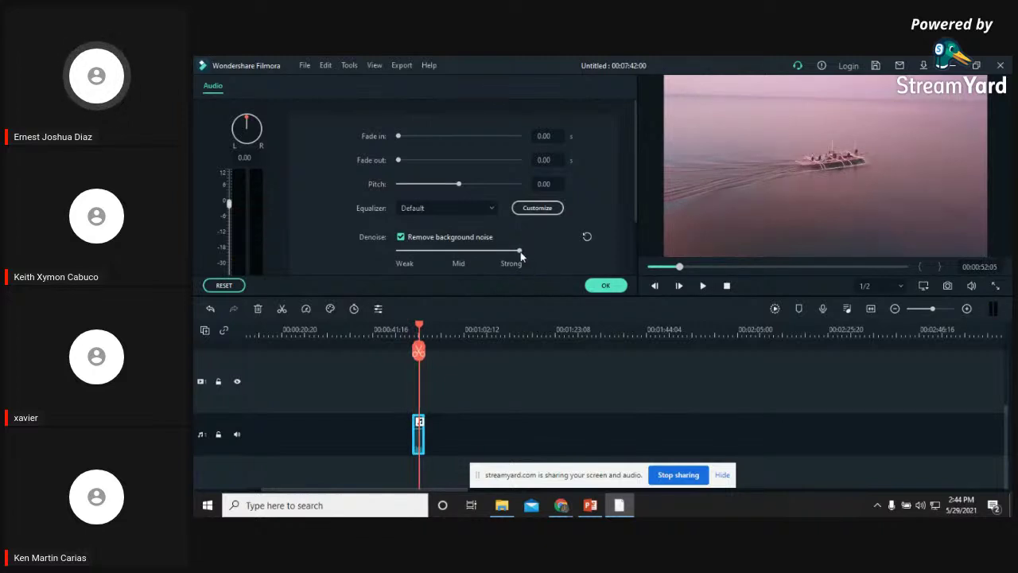
{"action": "left_click_drag", "start_coordinate": [419, 328], "coordinate": [414, 329]}
{"action": "left_click", "coordinate": [702, 287]}
{"action": "left_click", "coordinate": [702, 287]}
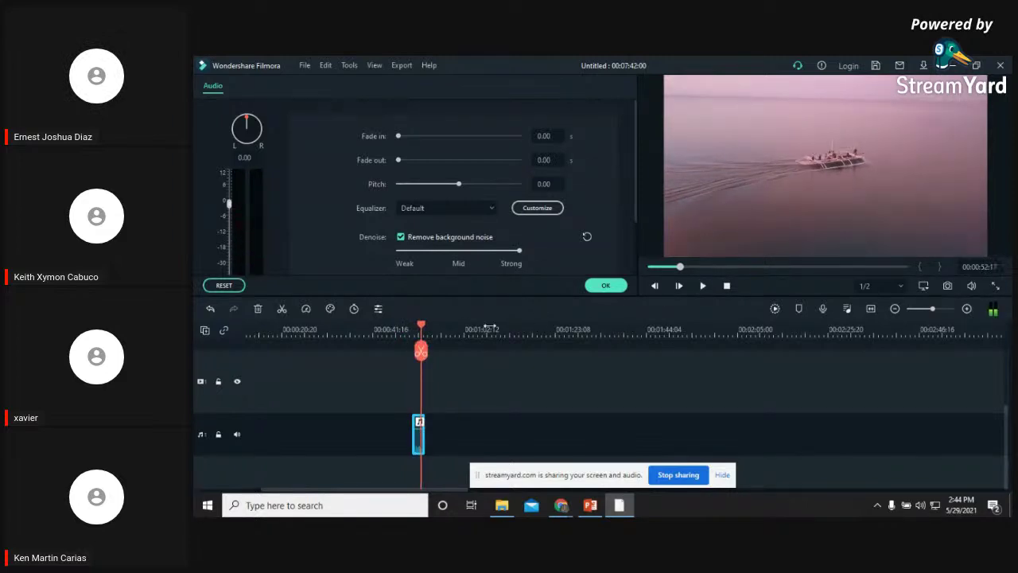
Turn off background noise removal and play the voice recording from its start for comparison
{"action": "left_click_drag", "start_coordinate": [419, 326], "coordinate": [412, 327]}
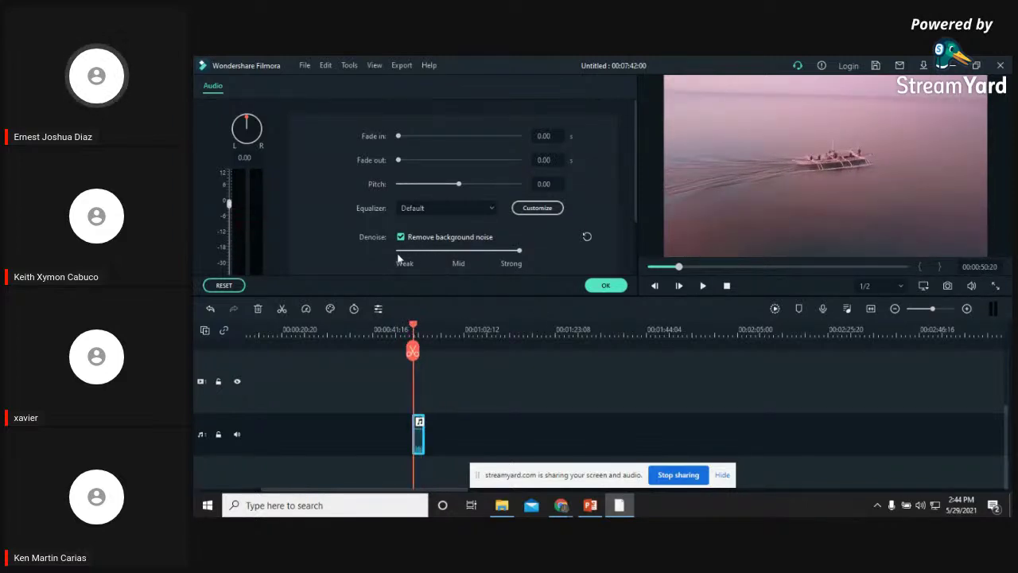
{"action": "left_click", "coordinate": [400, 236]}
{"action": "left_click", "coordinate": [702, 286]}
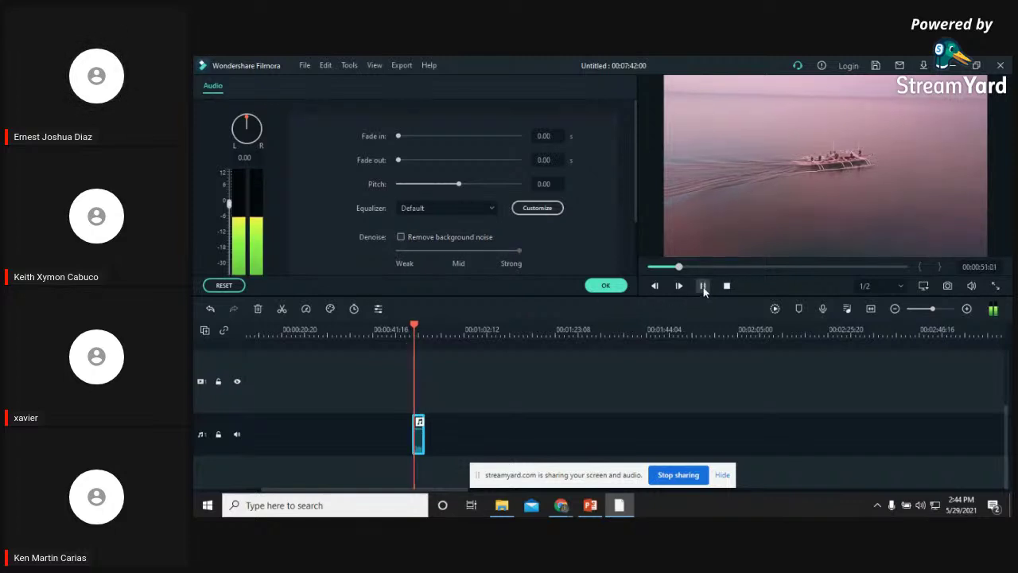
{"action": "left_click", "coordinate": [703, 286]}
Turn background noise removal back on at Strong, play the voice recording and apply the audio settings
{"action": "left_click", "coordinate": [400, 237]}
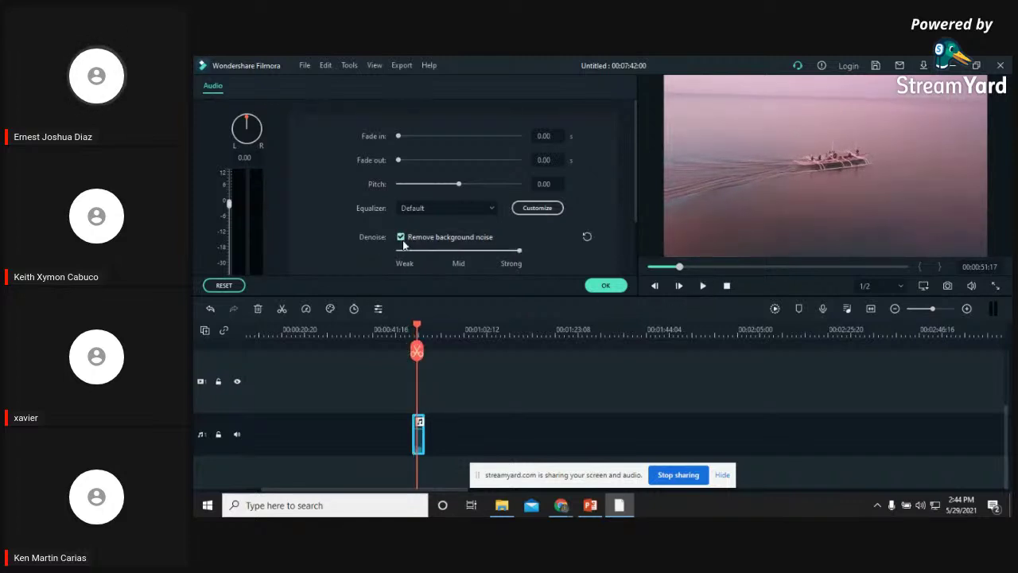
{"action": "left_click", "coordinate": [702, 287]}
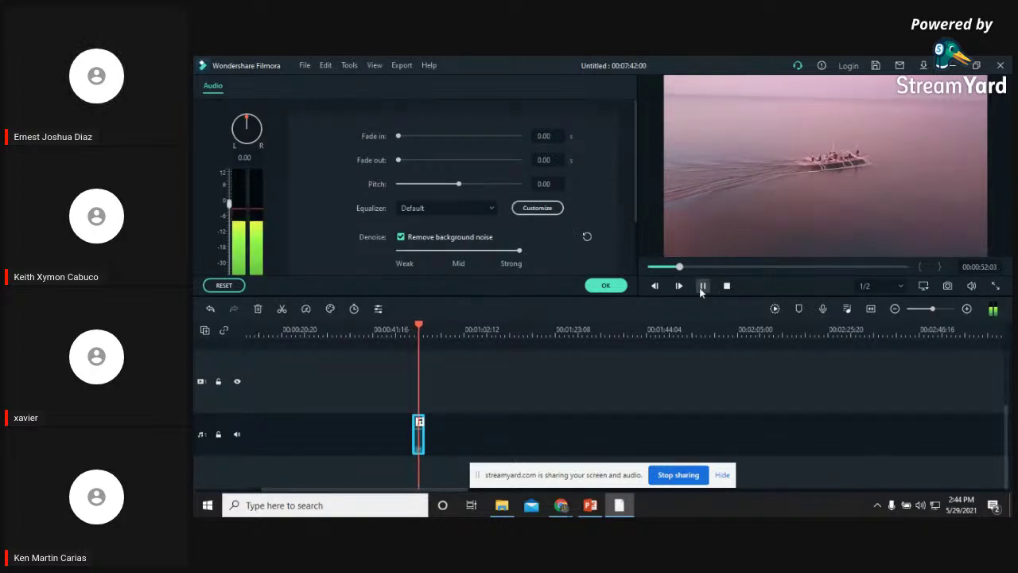
{"action": "left_click", "coordinate": [702, 287]}
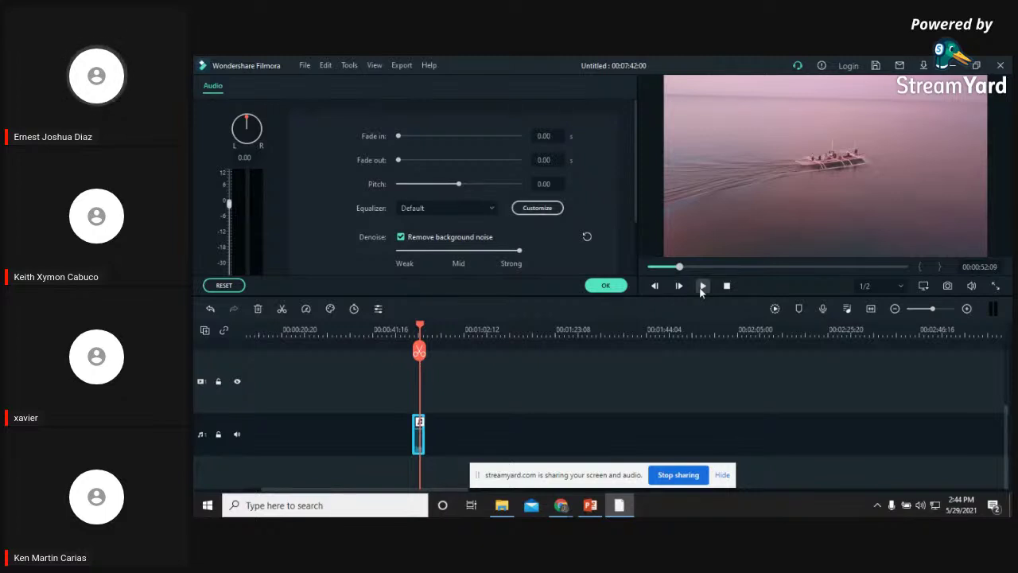
{"action": "scroll", "coordinate": [406, 207], "scroll_direction": "down", "scroll_amount": 3}
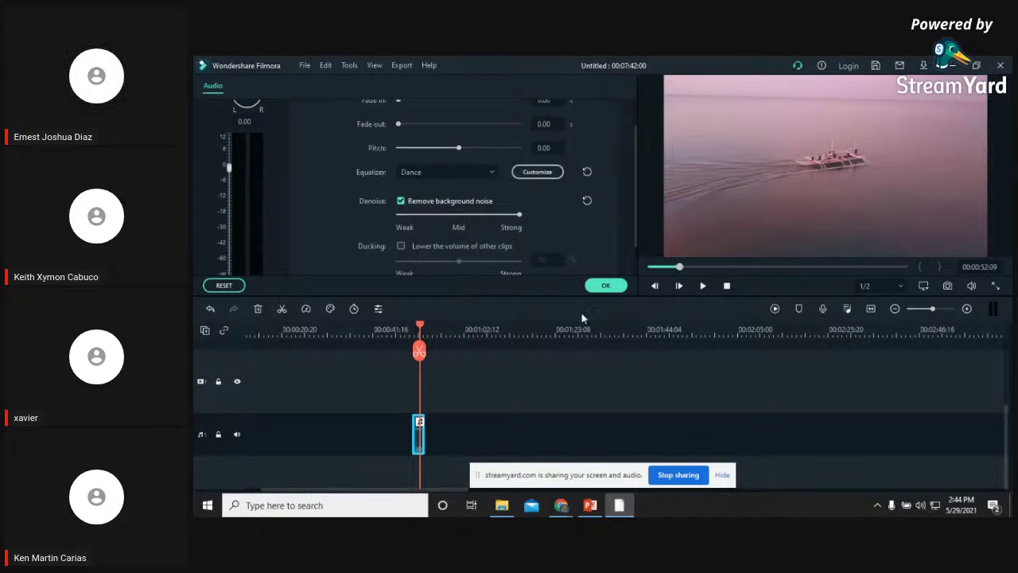
{"action": "left_click", "coordinate": [605, 285]}
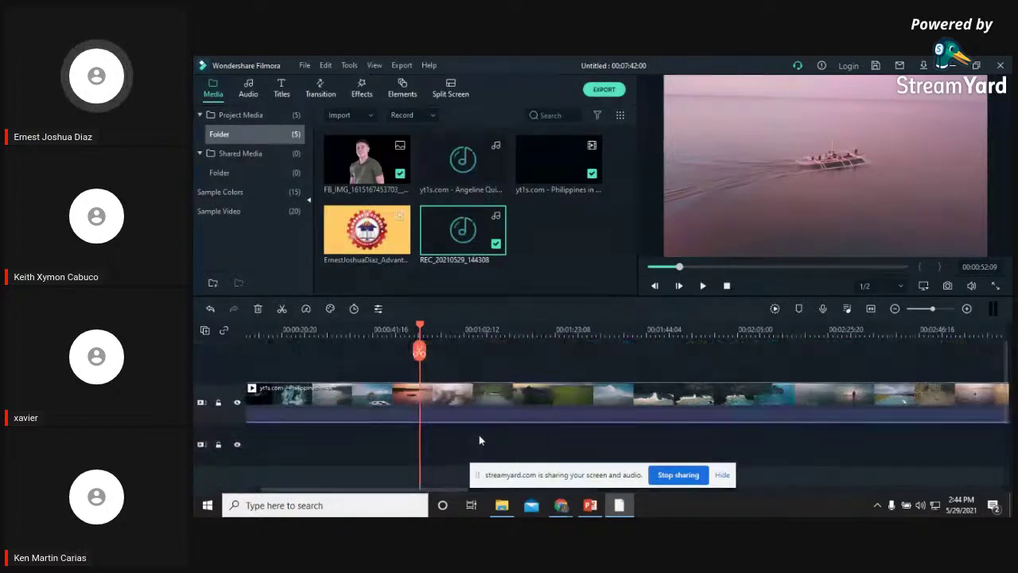
Delete the voice recording clip from the audio track
{"action": "scroll", "coordinate": [549, 393], "scroll_direction": "down", "scroll_amount": 2}
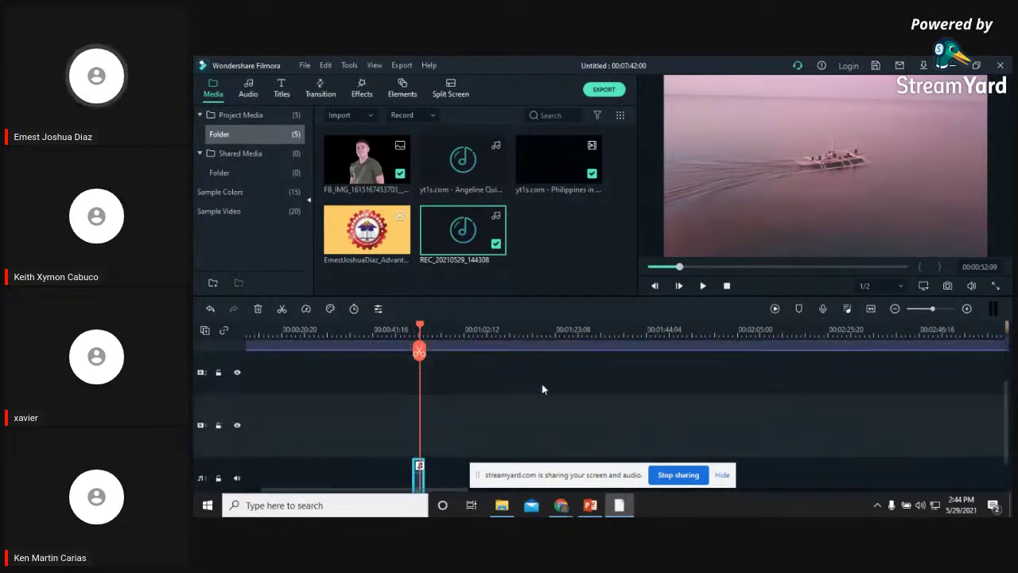
{"action": "scroll", "coordinate": [504, 424], "scroll_direction": "up", "scroll_amount": 2}
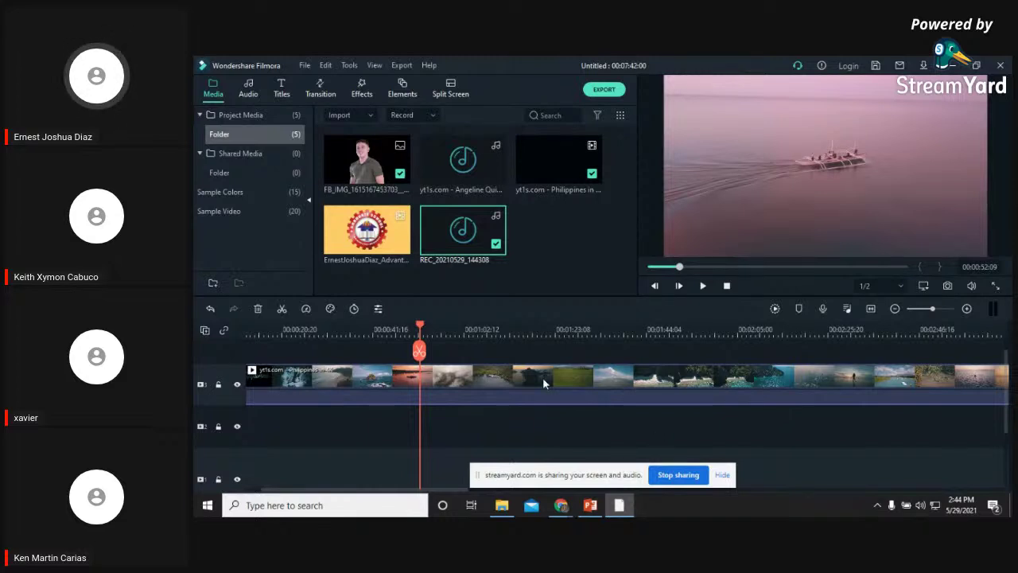
{"action": "scroll", "coordinate": [512, 320], "scroll_direction": "down", "scroll_amount": 1}
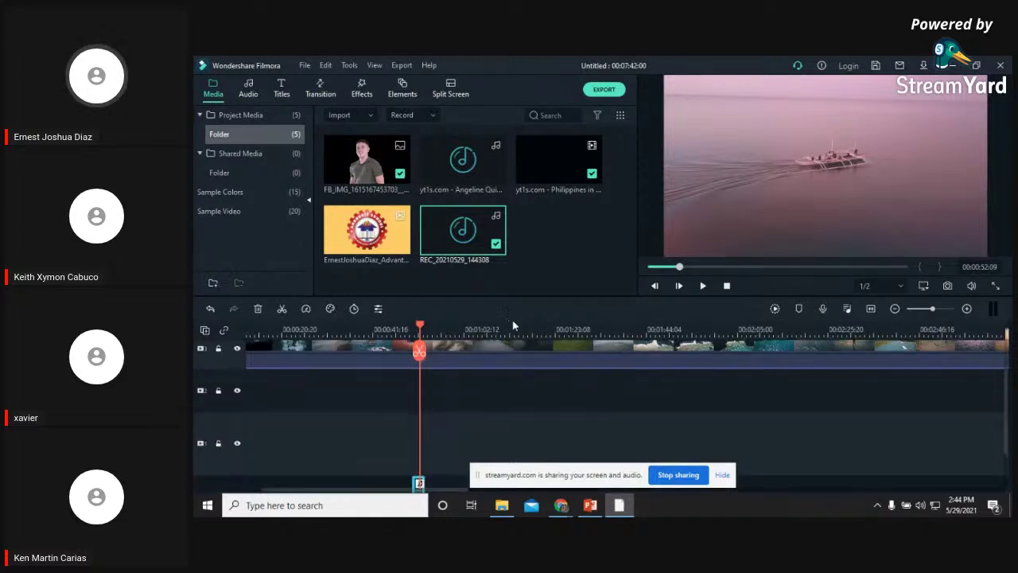
{"action": "mouse_move", "coordinate": [470, 234]}
{"action": "scroll", "coordinate": [475, 418], "scroll_direction": "up", "scroll_amount": 1}
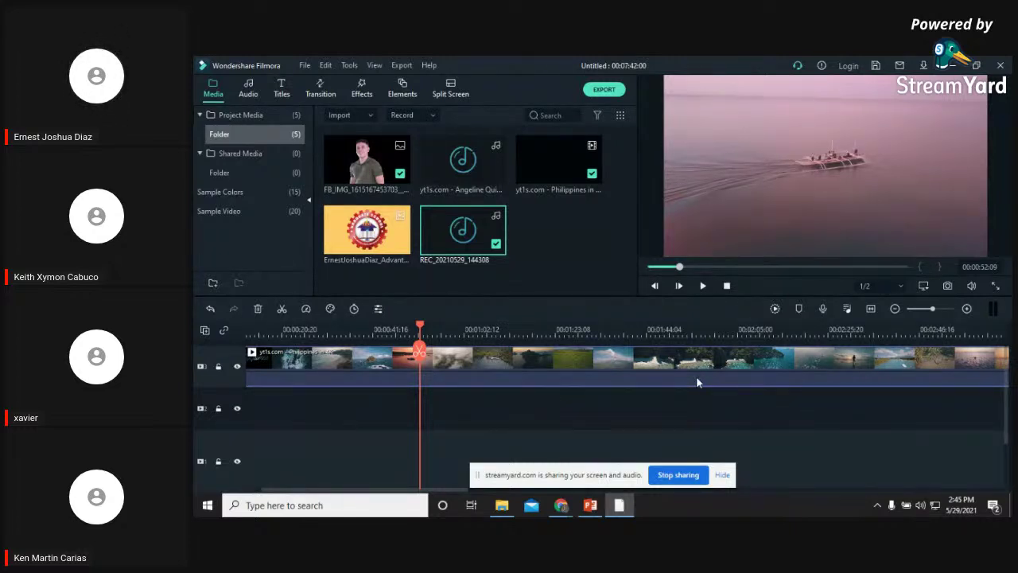
{"action": "scroll", "coordinate": [440, 392], "scroll_direction": "down", "scroll_amount": 2}
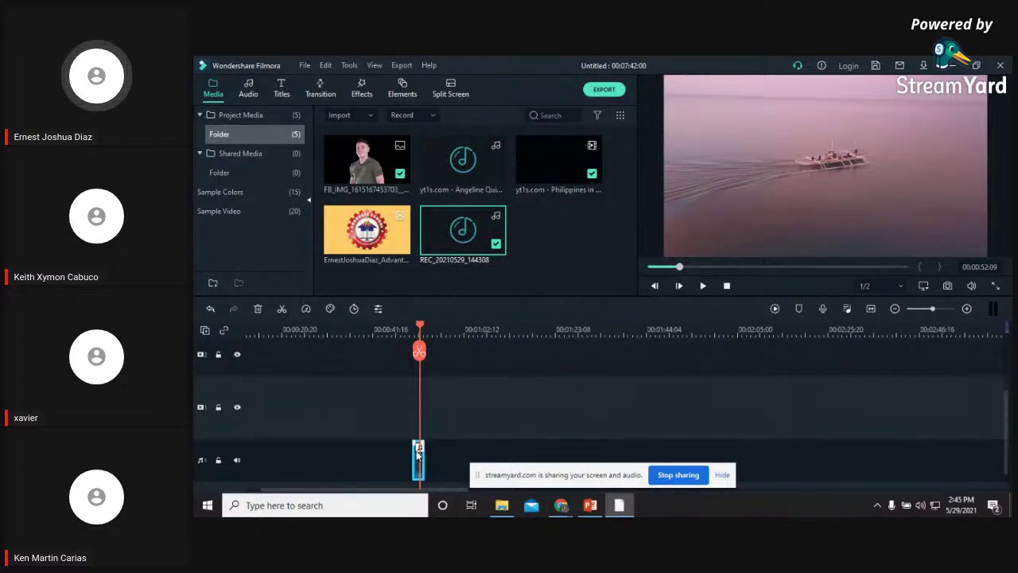
{"action": "scroll", "coordinate": [419, 451], "scroll_direction": "up", "scroll_amount": 2}
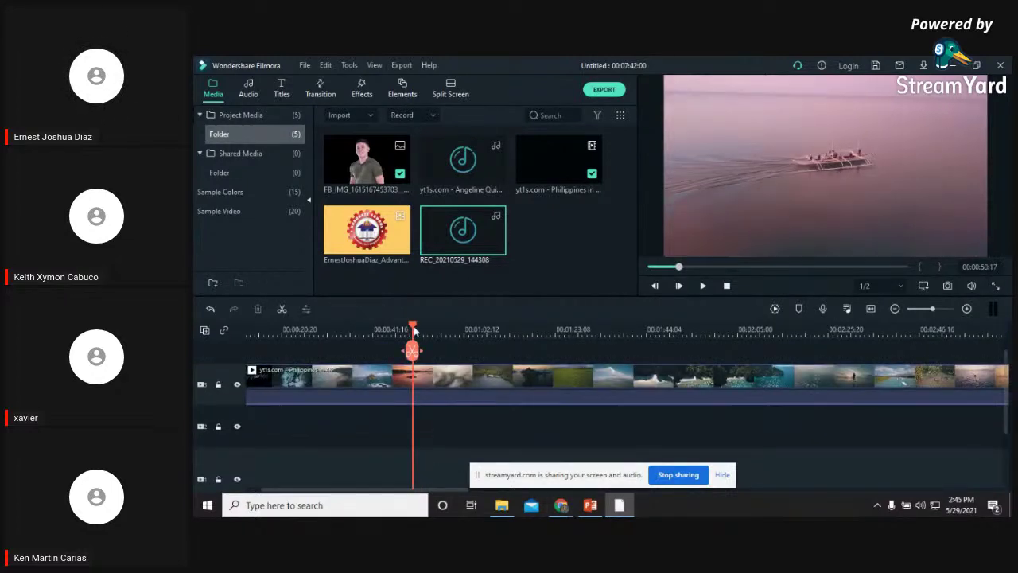
Raise the Philippines video clip's volume to 12 dB and play the section at about 27 seconds
{"action": "left_click_drag", "start_coordinate": [419, 326], "coordinate": [254, 326]}
{"action": "left_click", "coordinate": [702, 286]}
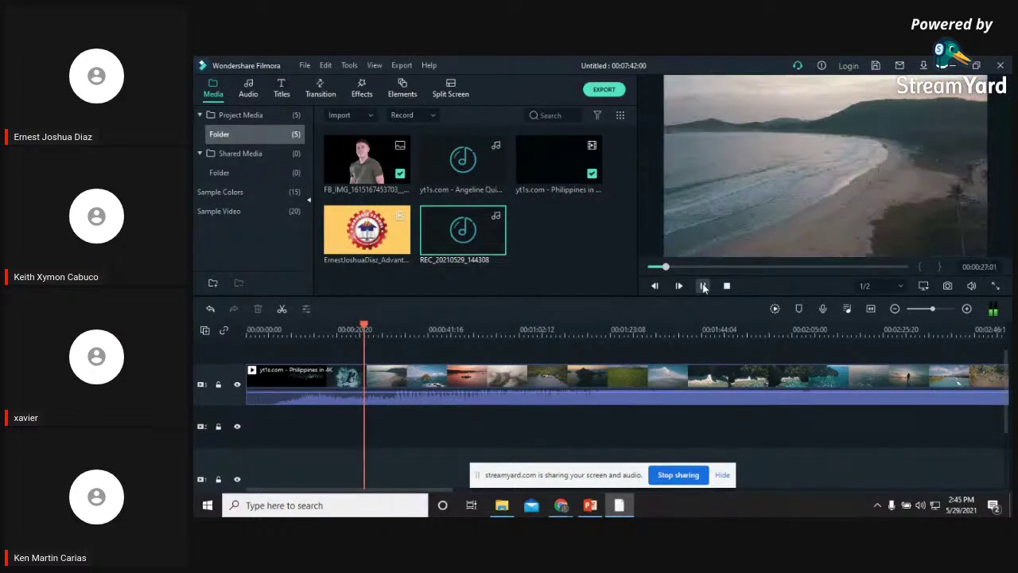
{"action": "left_click", "coordinate": [703, 287]}
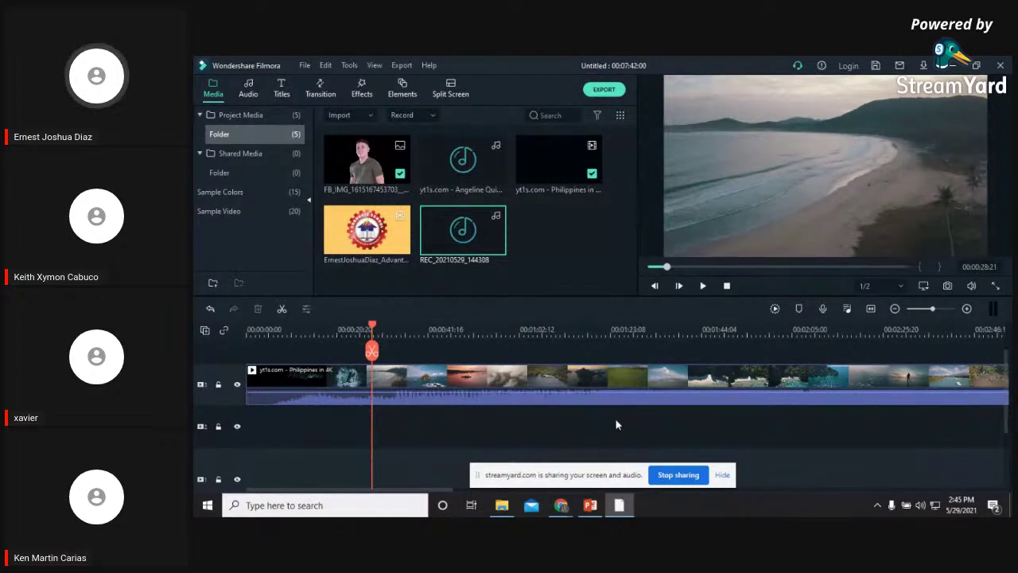
Lower the Philippines video clip's volume all the way down and play it from about 29 seconds
{"action": "scroll", "coordinate": [615, 423], "scroll_direction": "down", "scroll_amount": 1}
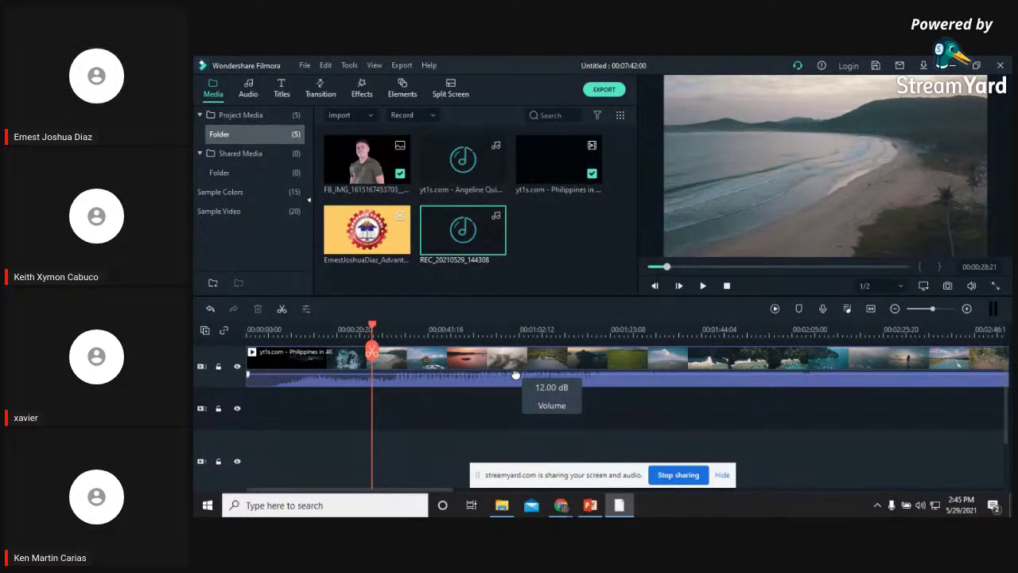
{"action": "left_click_drag", "start_coordinate": [516, 375], "coordinate": [519, 390]}
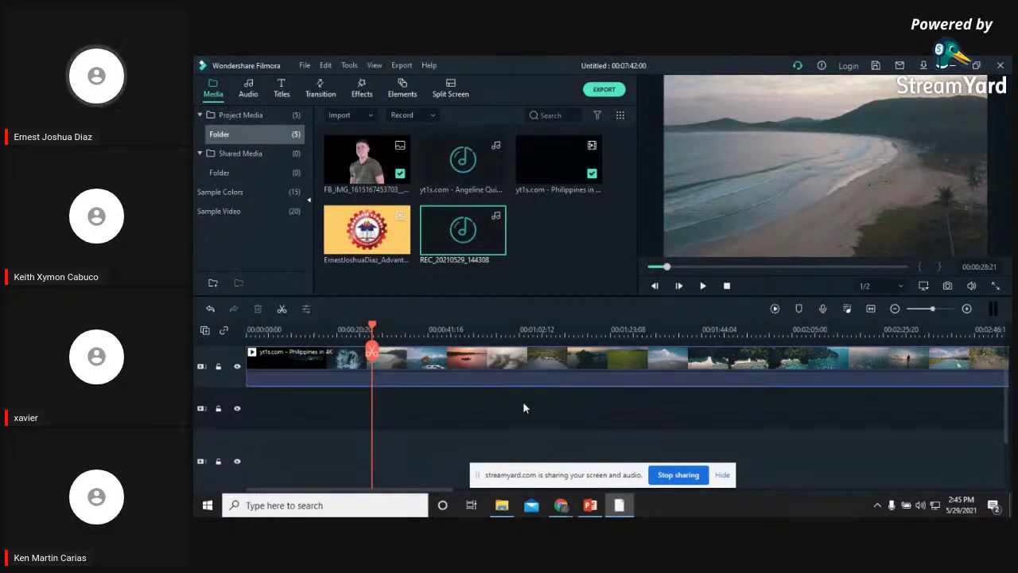
{"action": "left_click", "coordinate": [704, 286]}
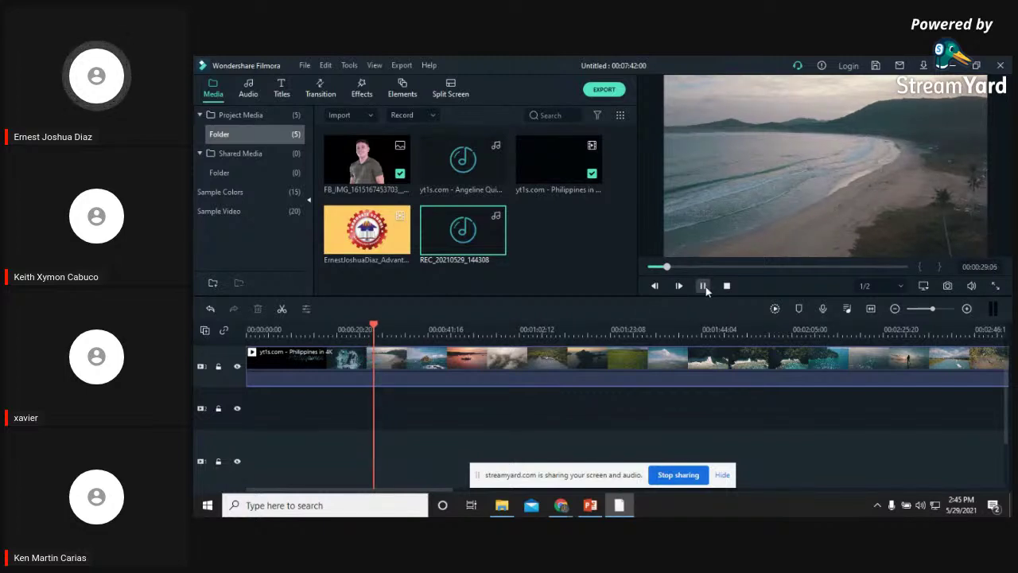
{"action": "left_click", "coordinate": [704, 286]}
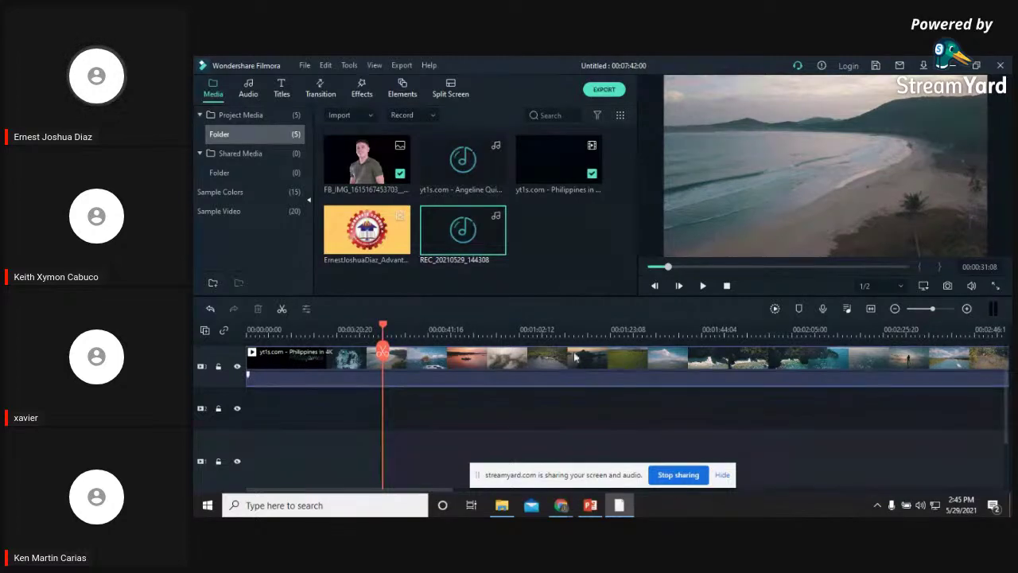
Detach the audio from the Philippines video clip and locate it on the audio track
{"action": "right_click", "coordinate": [487, 360]}
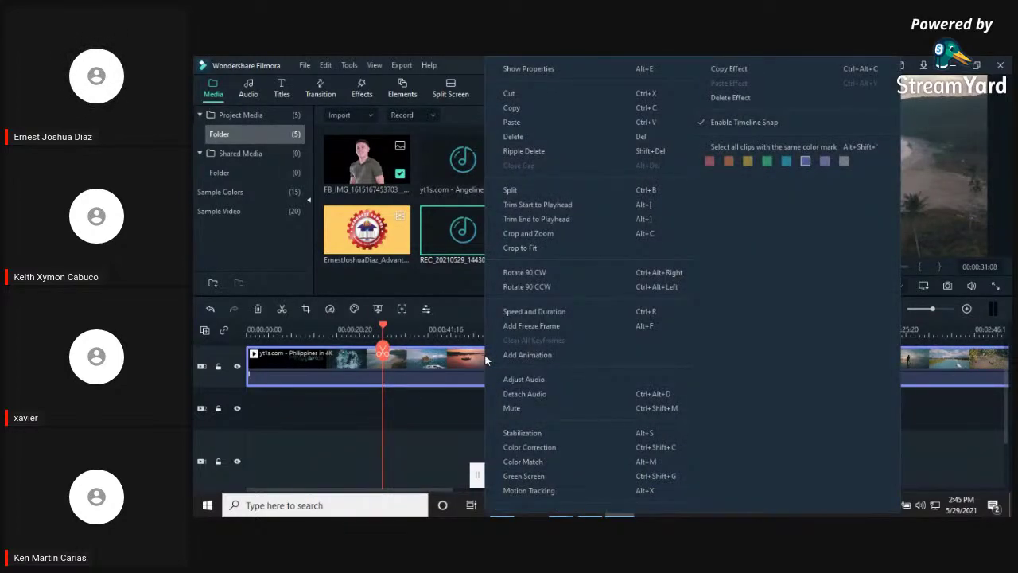
{"action": "left_click", "coordinate": [528, 396]}
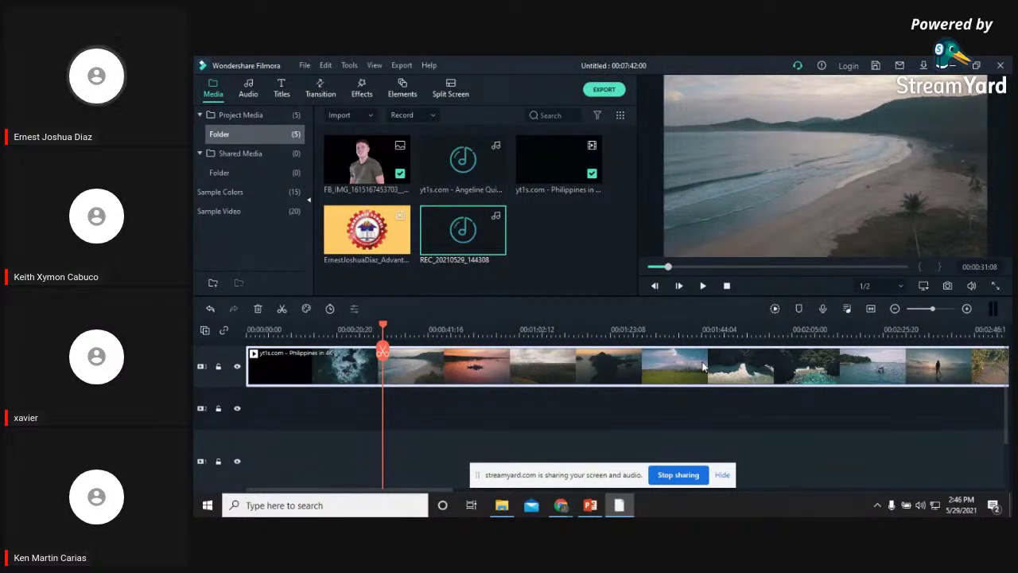
{"action": "scroll", "coordinate": [701, 365], "scroll_direction": "down", "scroll_amount": 2}
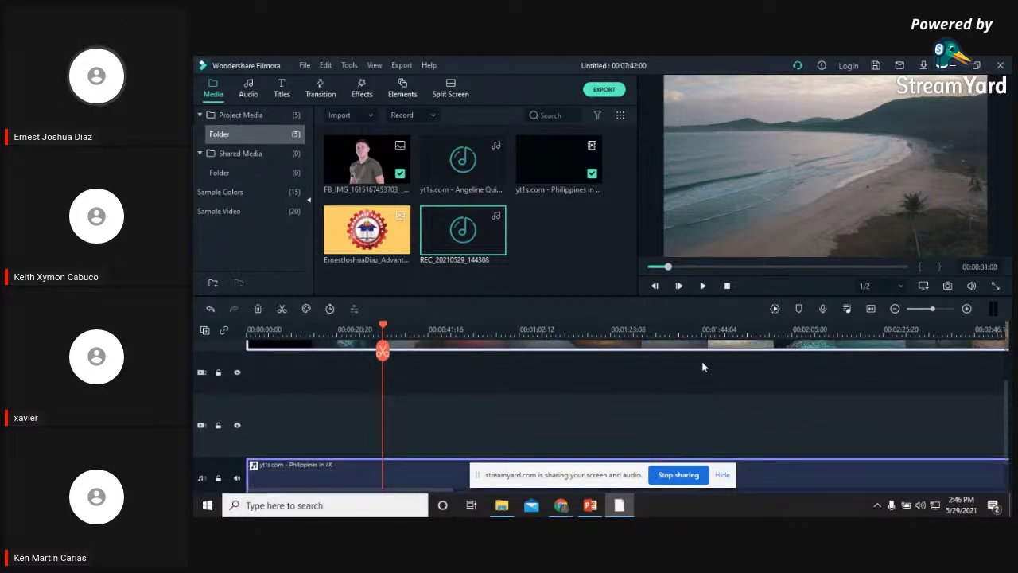
{"action": "scroll", "coordinate": [702, 367], "scroll_direction": "down", "scroll_amount": 2}
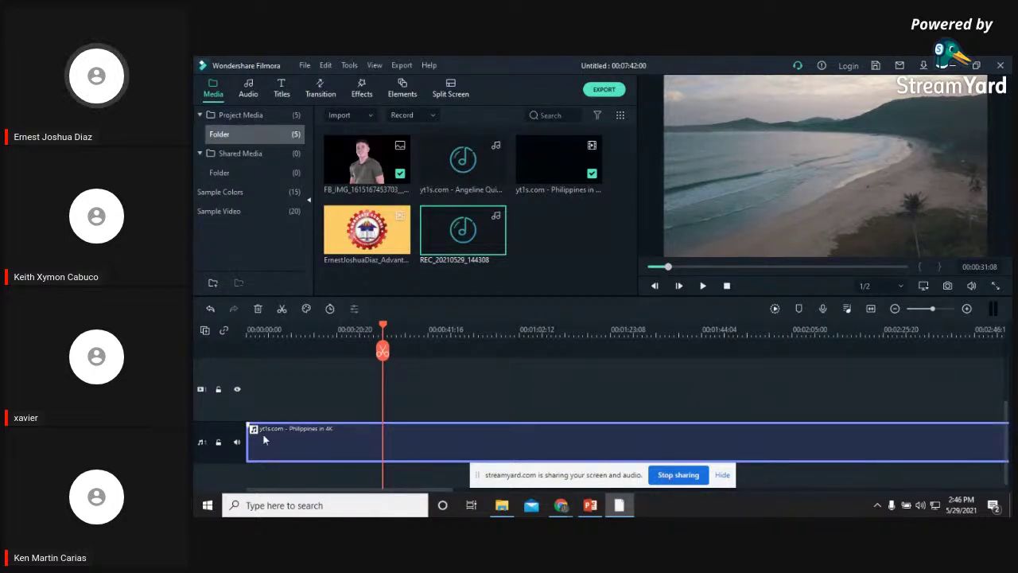
{"action": "key", "text": "ctrl+z"}
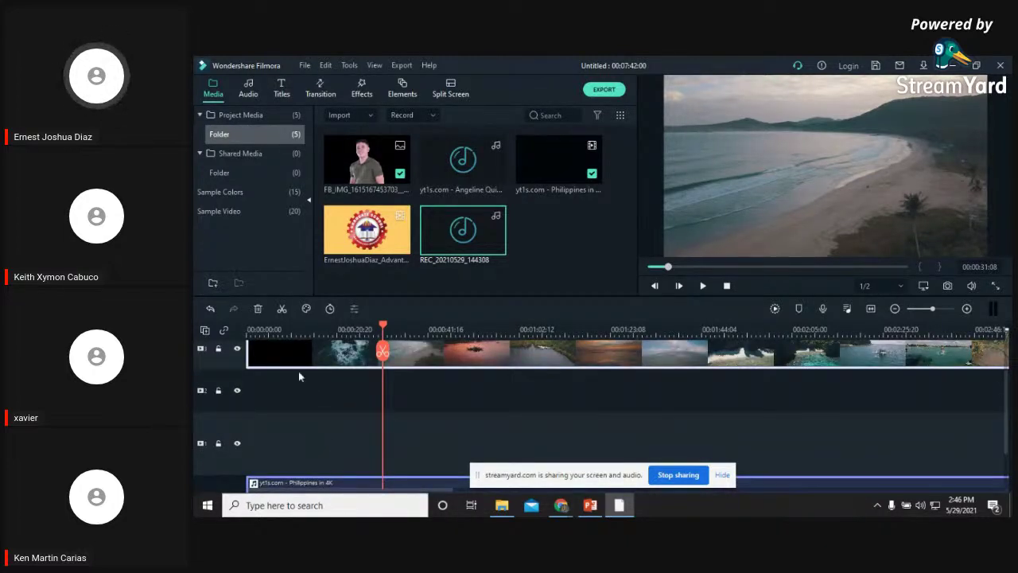
Delete the detached Philippines audio from the audio track and return the playhead to the start
{"action": "scroll", "coordinate": [306, 430], "scroll_direction": "down", "scroll_amount": 2}
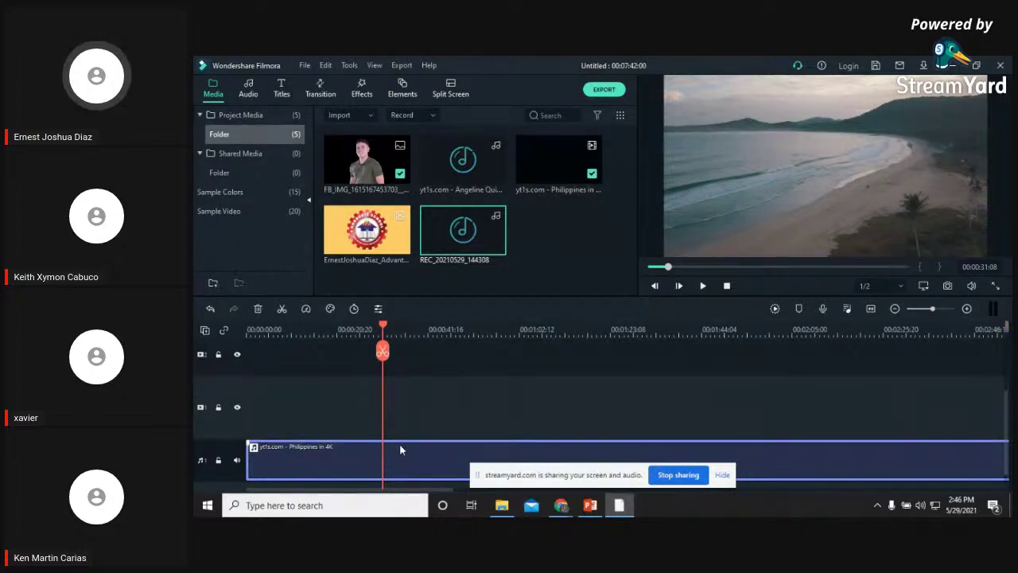
{"action": "scroll", "coordinate": [443, 450], "scroll_direction": "up", "scroll_amount": 2}
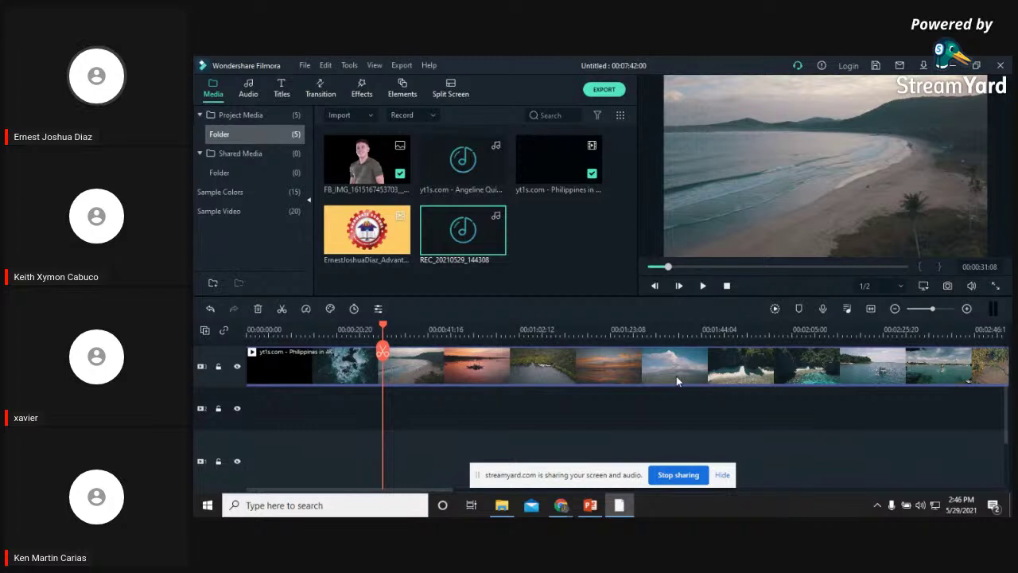
{"action": "scroll", "coordinate": [641, 378], "scroll_direction": "down", "scroll_amount": 2}
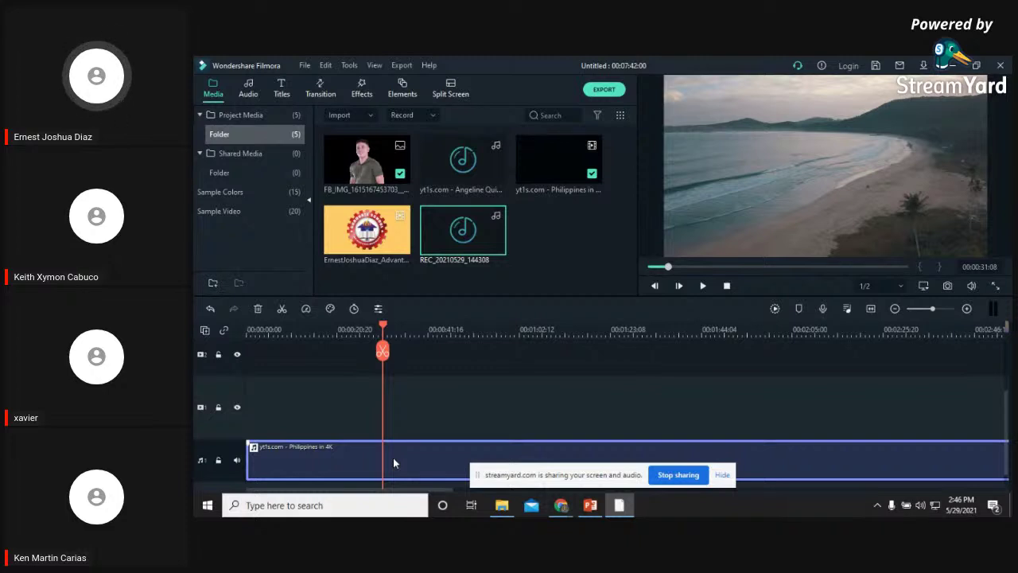
{"action": "key", "text": "Home"}
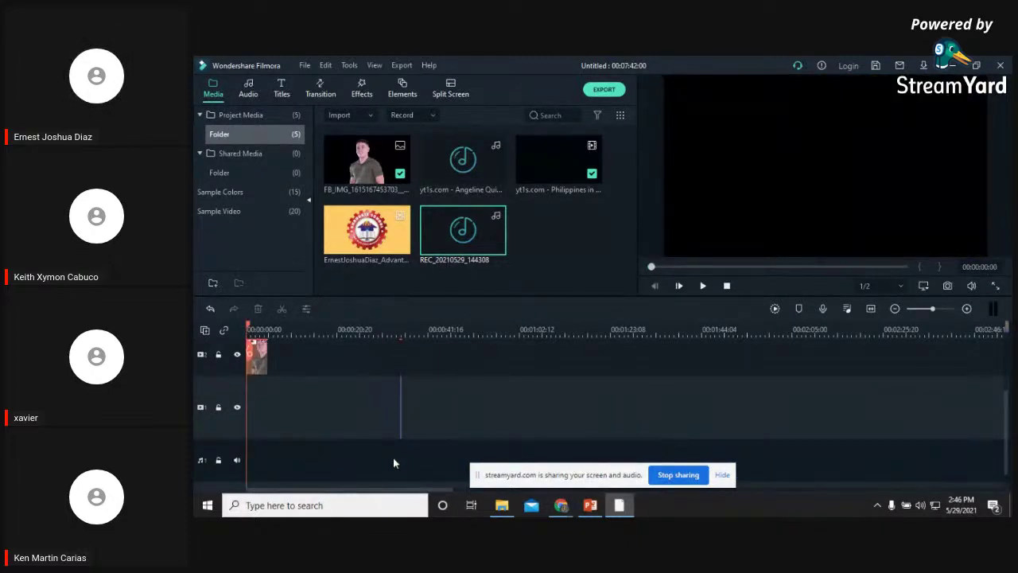
Delete the photo clip at the start of the second video track
{"action": "scroll", "coordinate": [393, 458], "scroll_direction": "up", "scroll_amount": 2}
{"action": "left_click", "coordinate": [261, 450]}
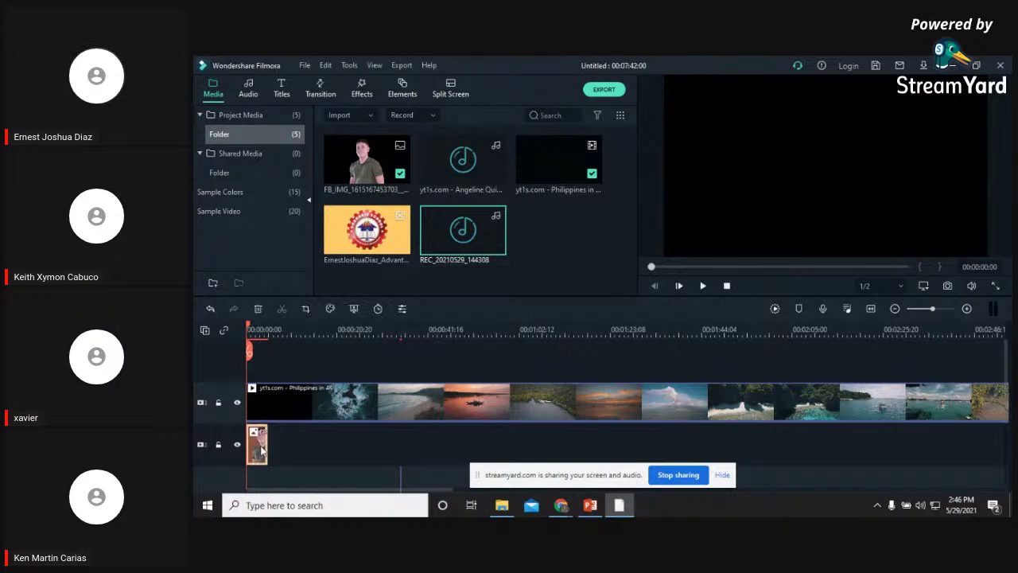
{"action": "key", "text": "Delete"}
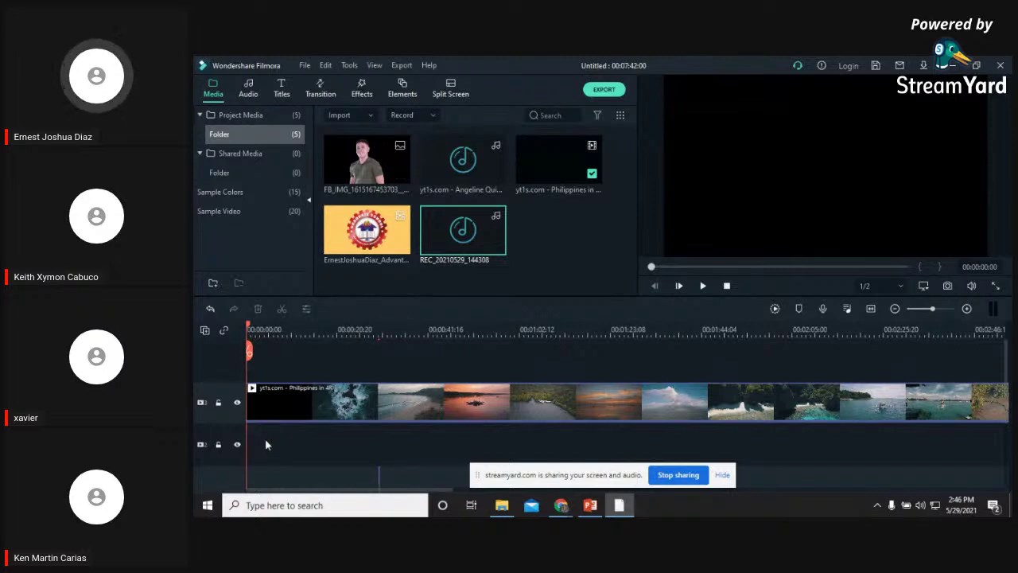
Add the Angeline Quinto song to the start of the first audio track and play the project to about 19 seconds
{"action": "left_click_drag", "start_coordinate": [380, 475], "coordinate": [379, 474]}
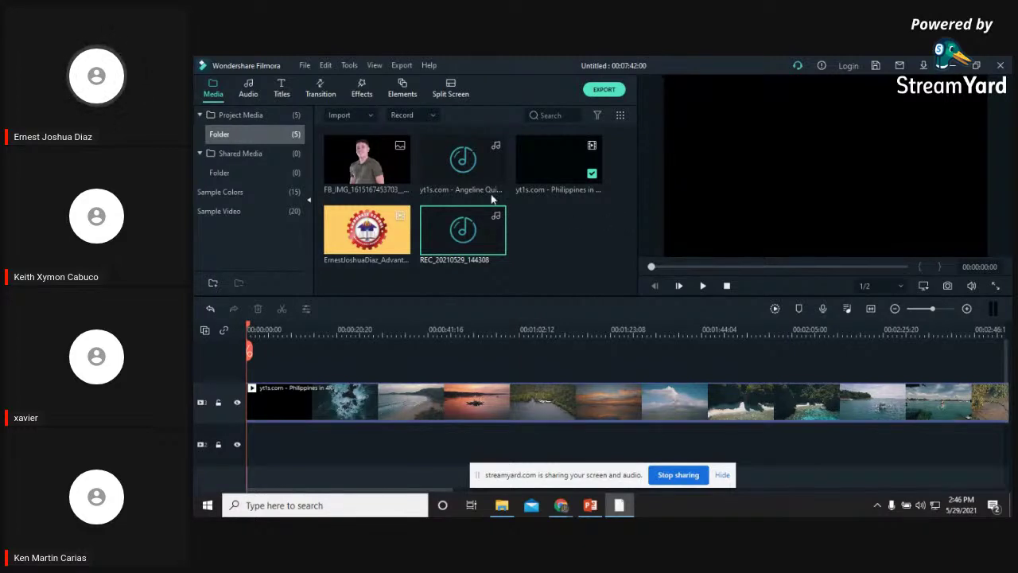
{"action": "left_click_drag", "start_coordinate": [475, 169], "coordinate": [274, 422]}
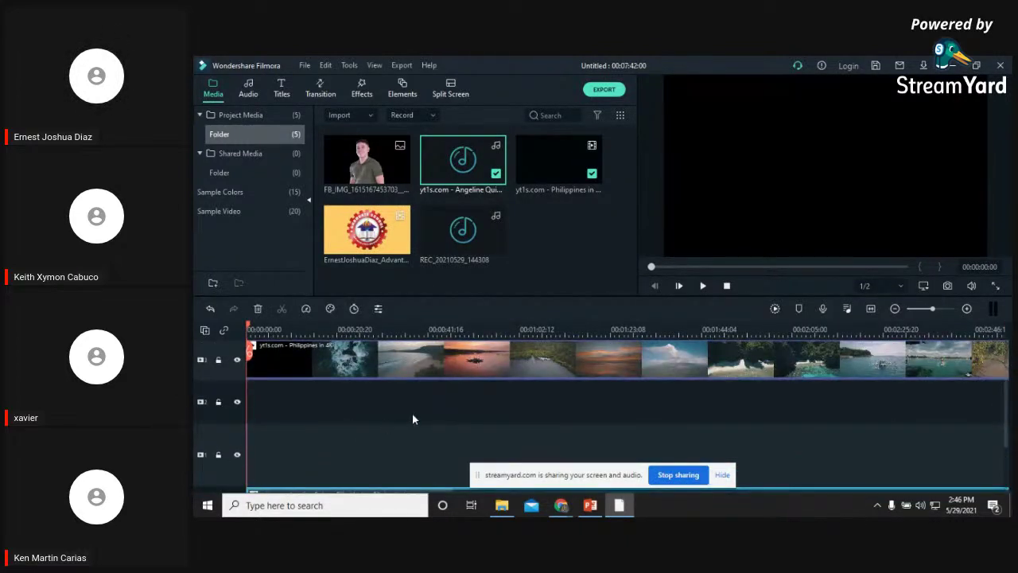
{"action": "left_click", "coordinate": [703, 286]}
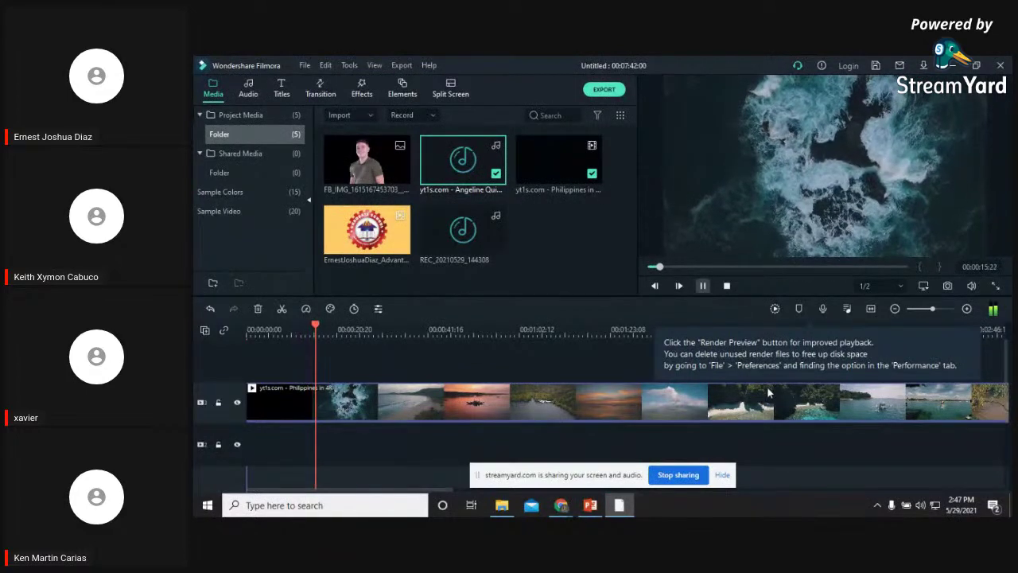
{"action": "left_click", "coordinate": [701, 285]}
{"action": "scroll", "coordinate": [706, 401], "scroll_direction": "down", "scroll_amount": 3}
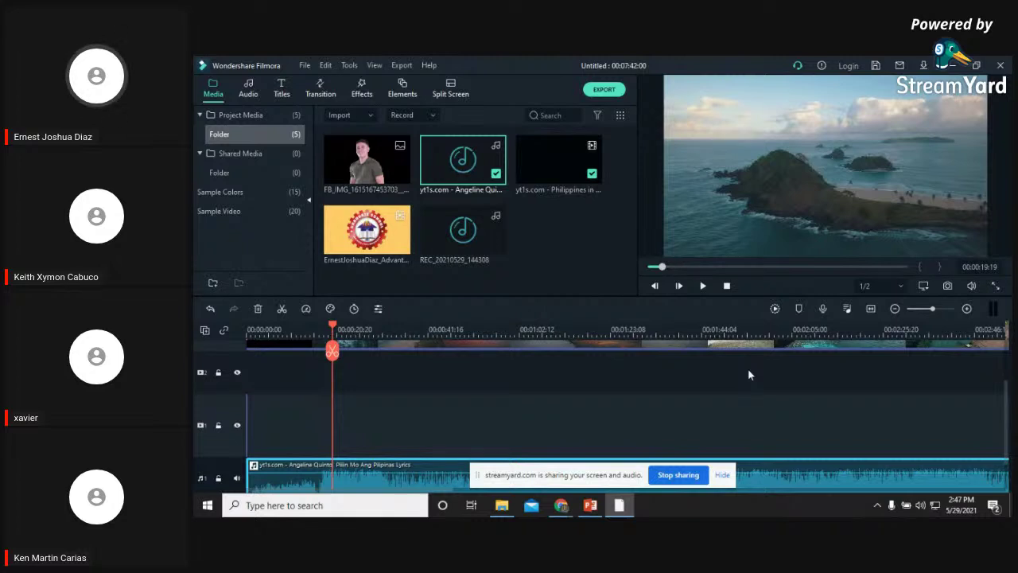
{"action": "scroll", "coordinate": [733, 379], "scroll_direction": "down", "scroll_amount": 1}
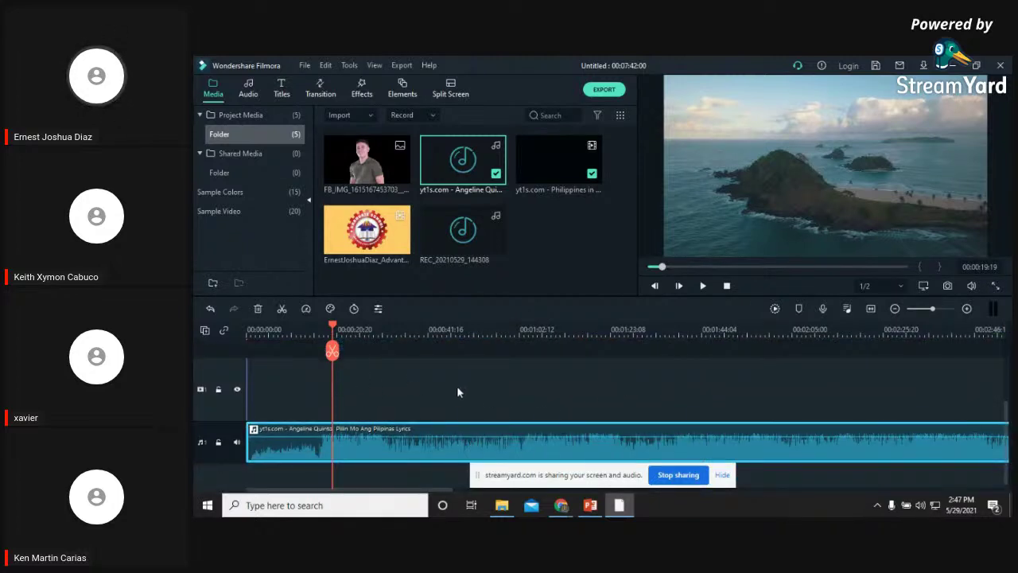
Place the REC_20210529_144308 recording at the start of the second audio track and play its first second
{"action": "scroll", "coordinate": [505, 410], "scroll_direction": "up", "scroll_amount": 1}
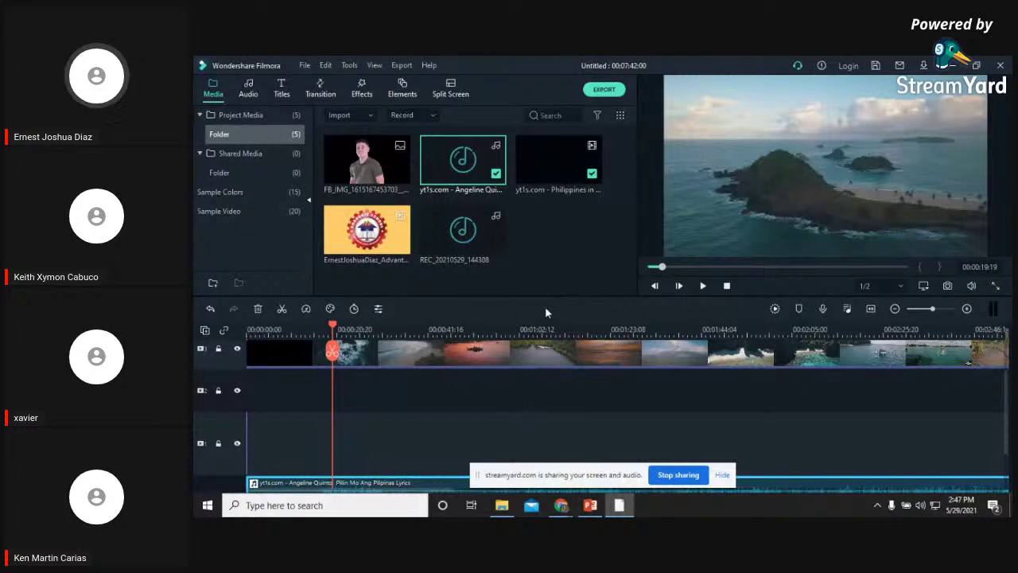
{"action": "scroll", "coordinate": [399, 438], "scroll_direction": "up", "scroll_amount": 2}
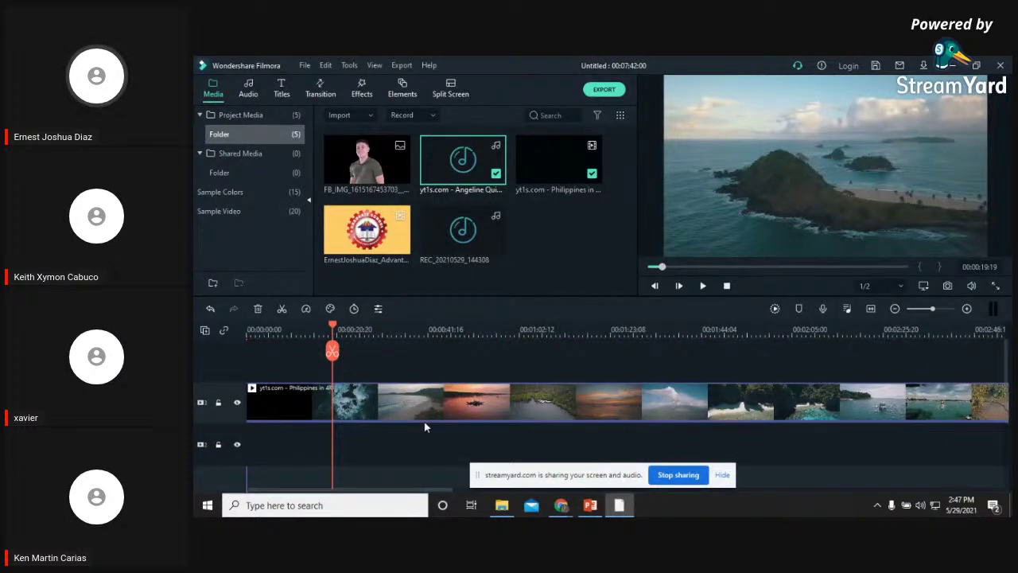
{"action": "scroll", "coordinate": [345, 354], "scroll_direction": "down", "scroll_amount": 2}
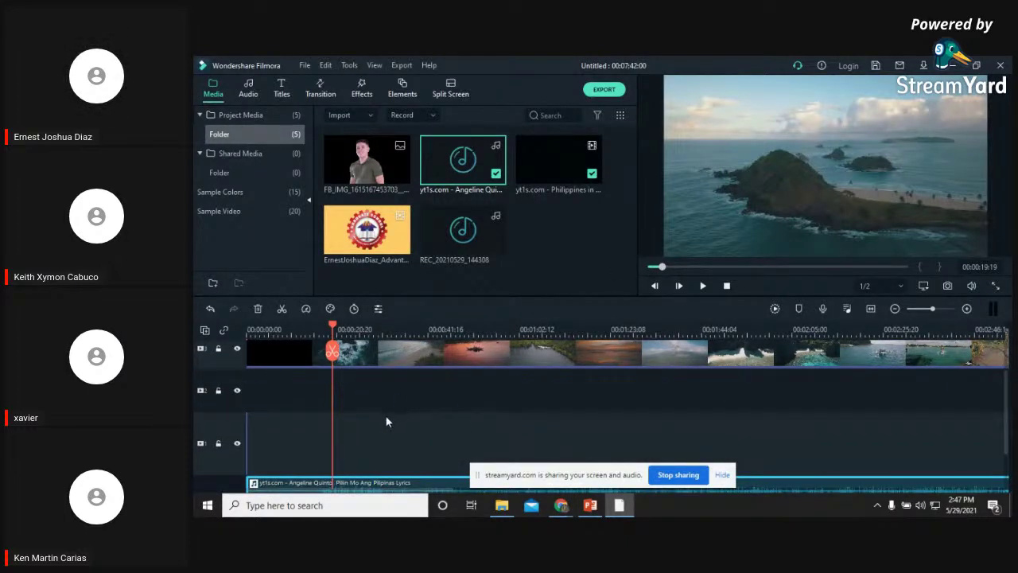
{"action": "left_click", "coordinate": [248, 443]}
{"action": "mouse_move", "coordinate": [443, 236]}
{"action": "left_click_drag", "start_coordinate": [443, 236], "coordinate": [397, 422]}
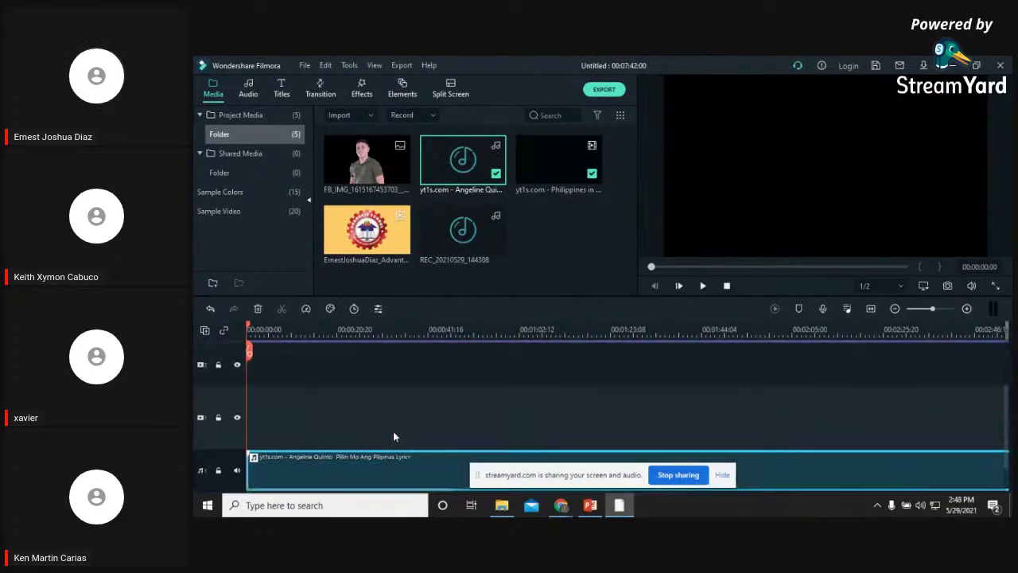
{"action": "mouse_move", "coordinate": [458, 228]}
{"action": "mouse_move", "coordinate": [442, 171]}
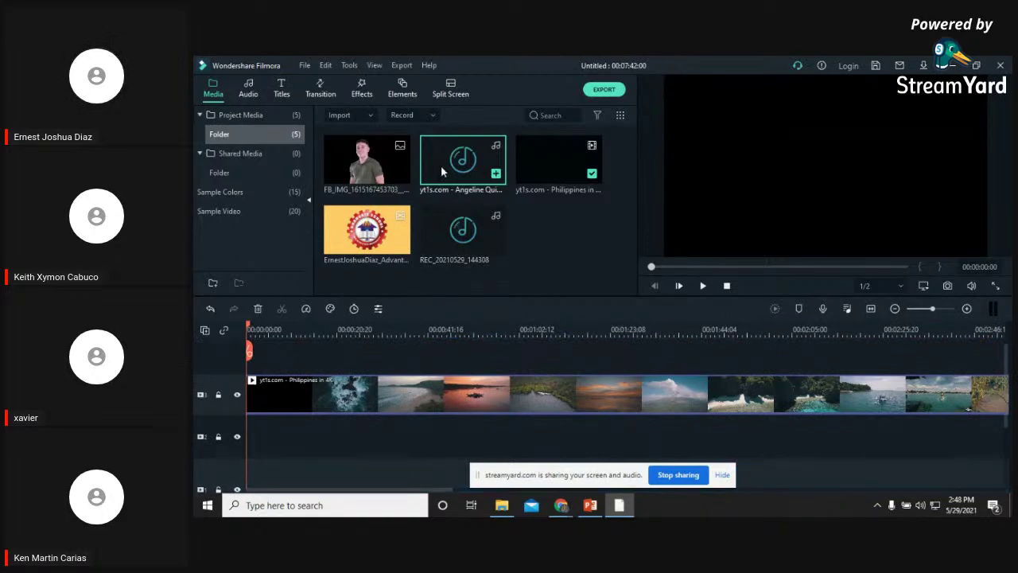
{"action": "left_click_drag", "start_coordinate": [461, 231], "coordinate": [253, 474]}
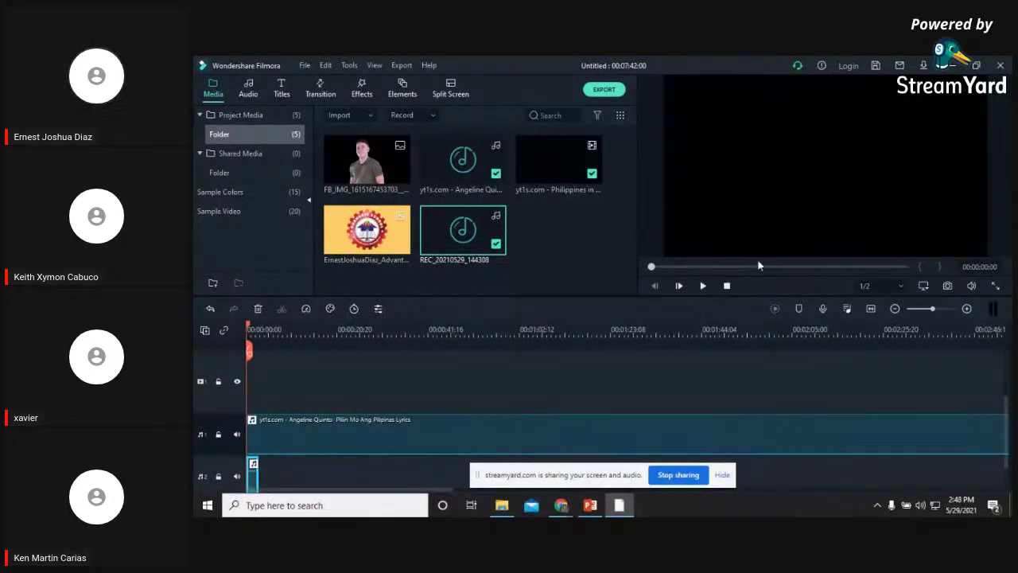
{"action": "left_click", "coordinate": [700, 288]}
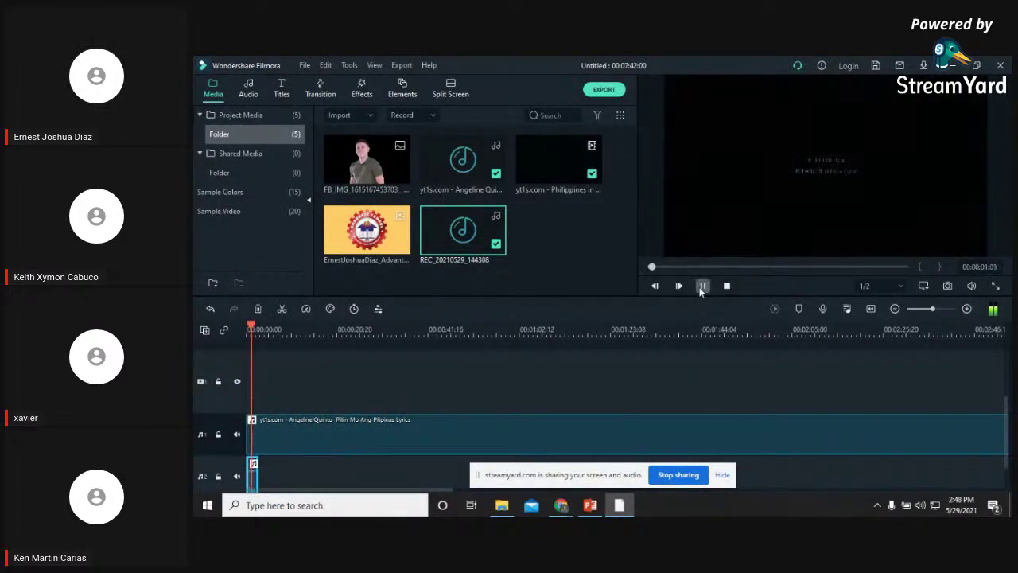
{"action": "scroll", "coordinate": [274, 469], "scroll_direction": "down", "scroll_amount": 1}
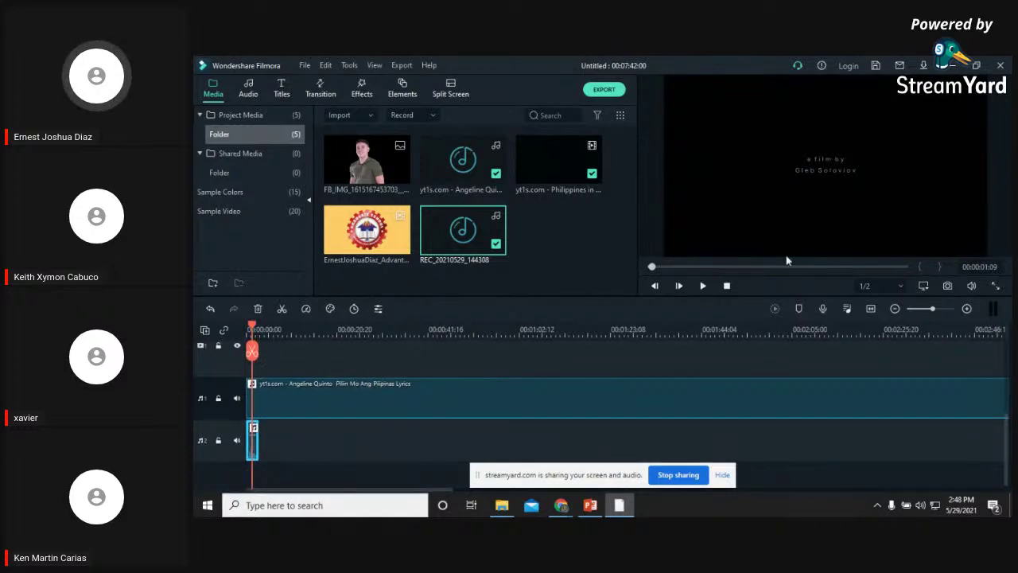
Set the recording's pitch to -7.00 in its audio settings and play it twice from the start
{"action": "double_click", "coordinate": [252, 445]}
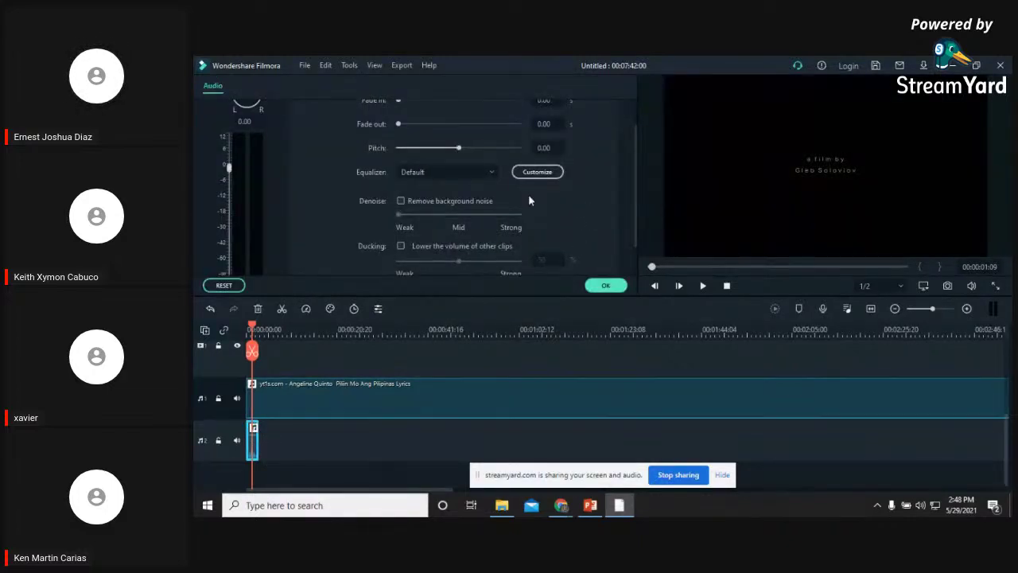
{"action": "scroll", "coordinate": [475, 253], "scroll_direction": "up", "scroll_amount": 1}
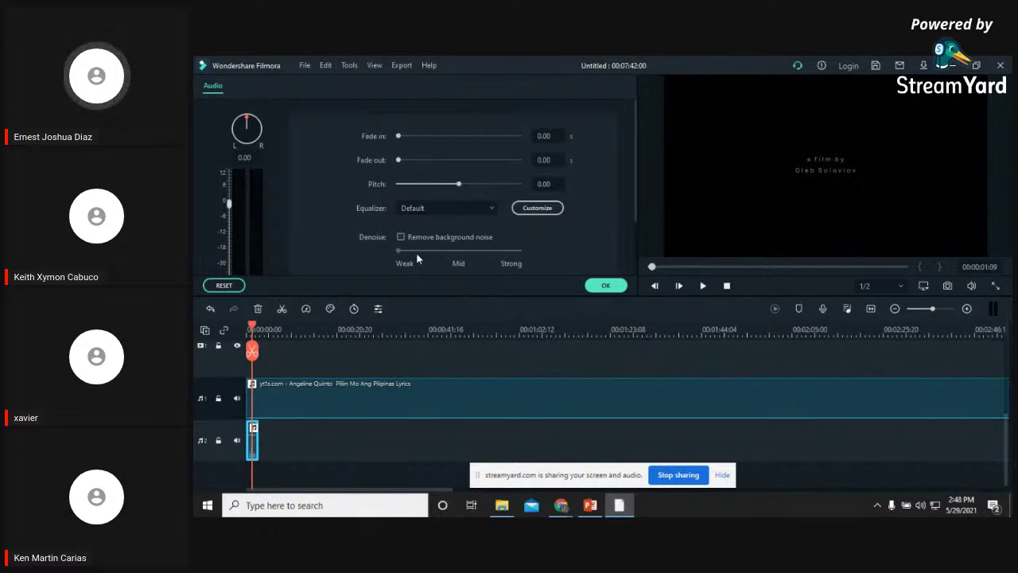
{"action": "left_click_drag", "start_coordinate": [256, 327], "coordinate": [252, 326]}
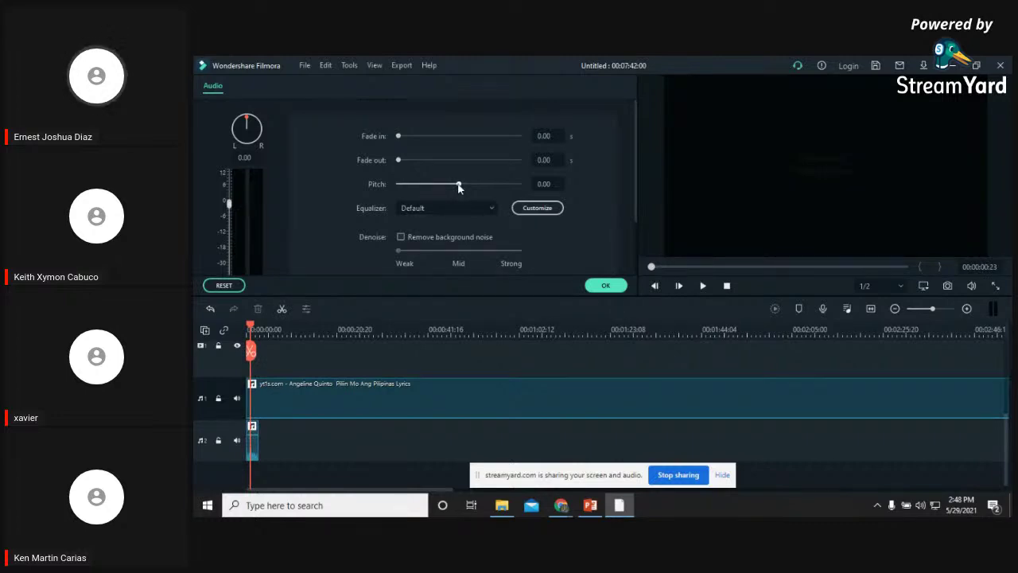
{"action": "left_click_drag", "start_coordinate": [459, 187], "coordinate": [423, 188]}
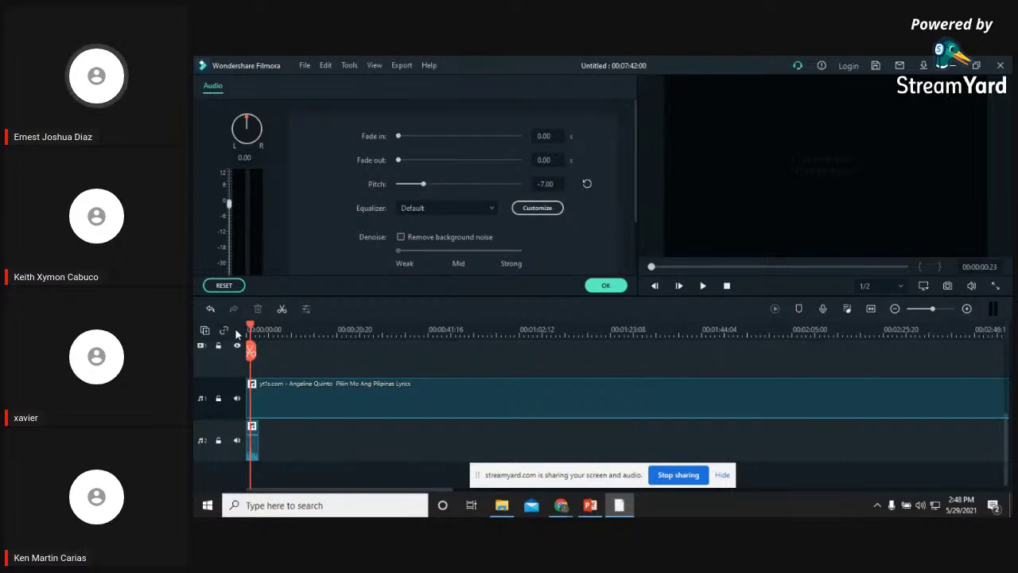
{"action": "left_click", "coordinate": [247, 329]}
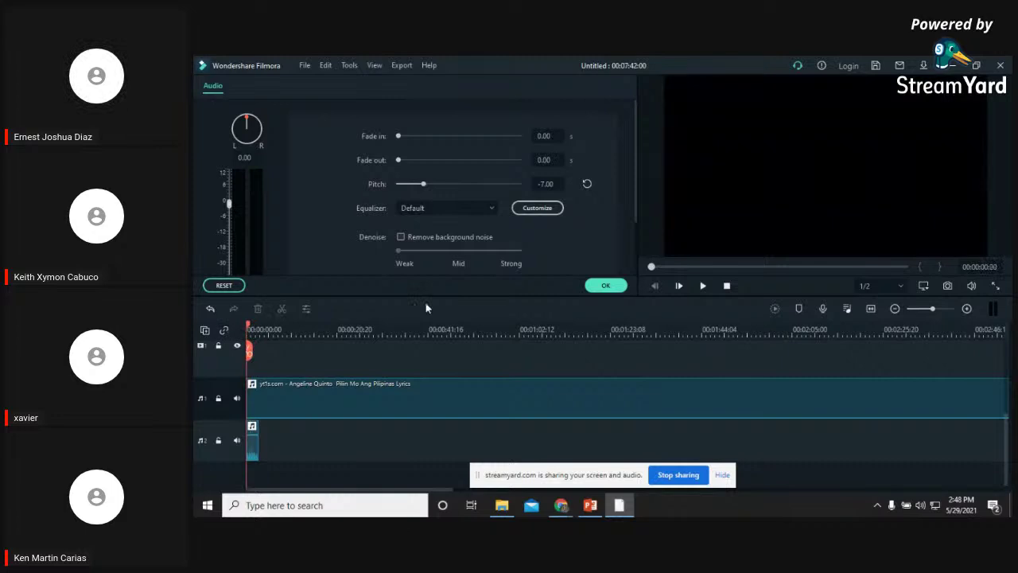
{"action": "left_click", "coordinate": [703, 285]}
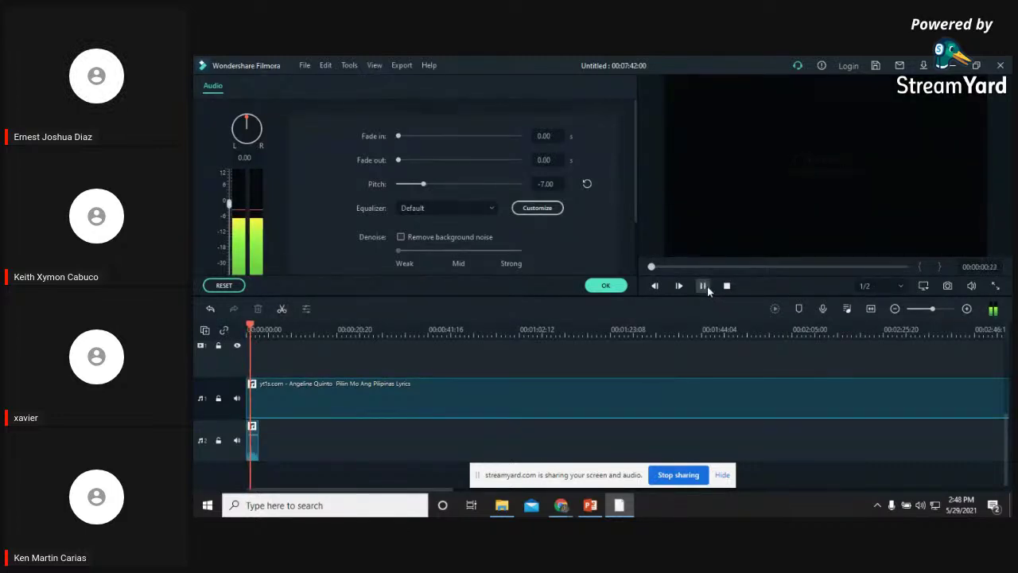
{"action": "left_click", "coordinate": [703, 286]}
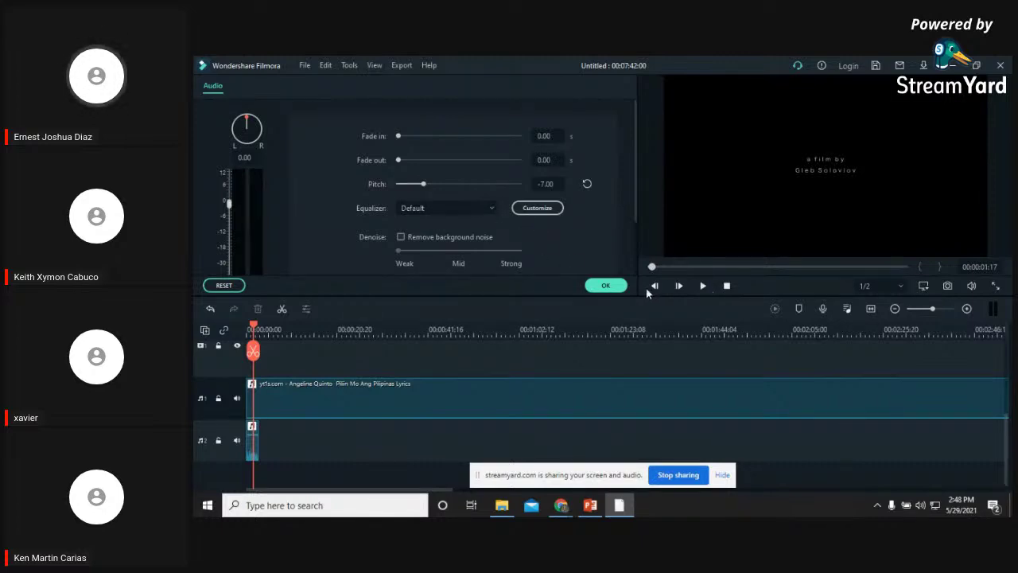
{"action": "left_click", "coordinate": [726, 286]}
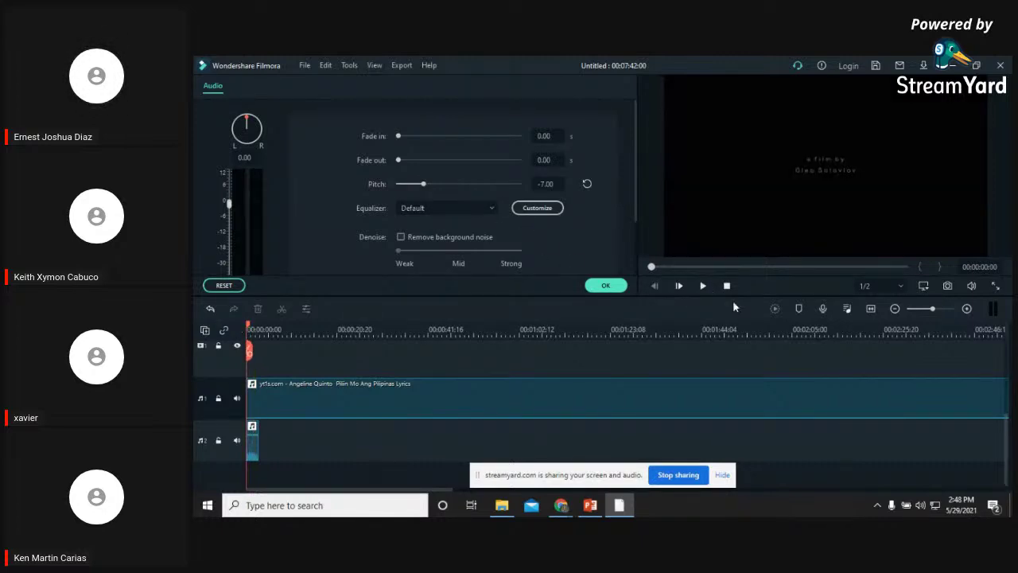
{"action": "left_click", "coordinate": [703, 286]}
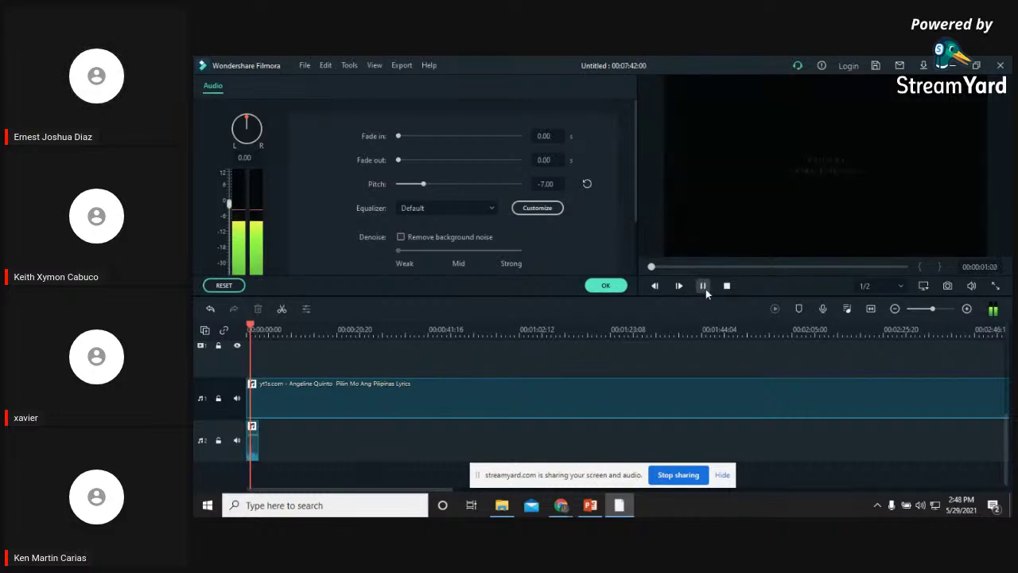
{"action": "left_click", "coordinate": [703, 285]}
Raise the recording's pitch to 8.00 and play it from the start
{"action": "left_click_drag", "start_coordinate": [423, 184], "coordinate": [498, 185]}
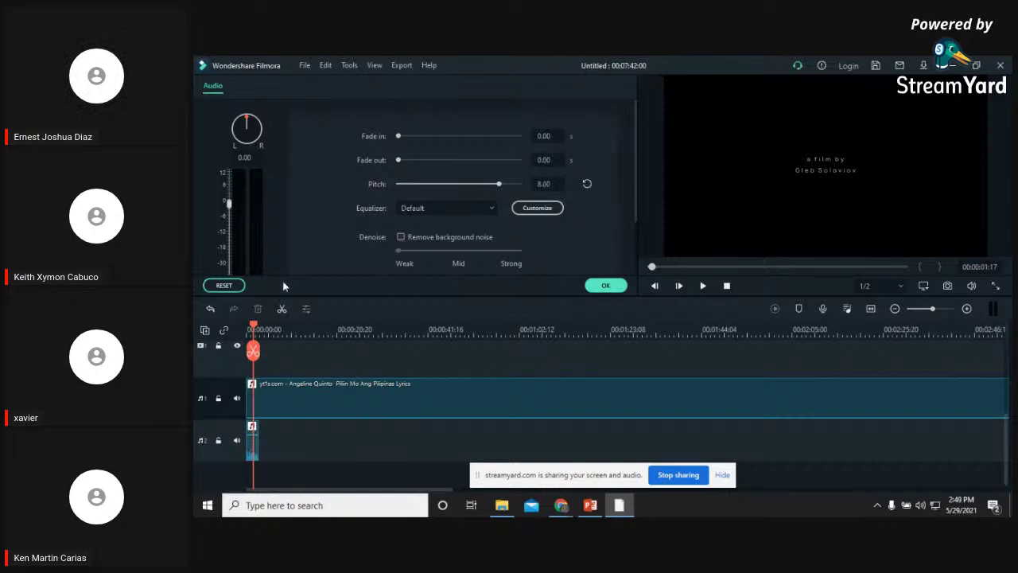
{"action": "left_click", "coordinate": [249, 328]}
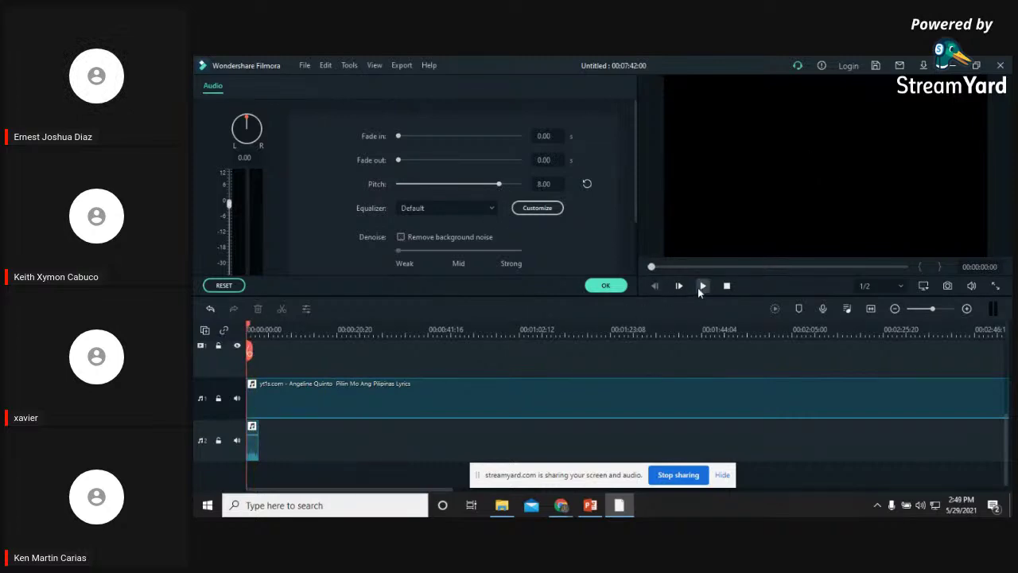
{"action": "left_click", "coordinate": [701, 286]}
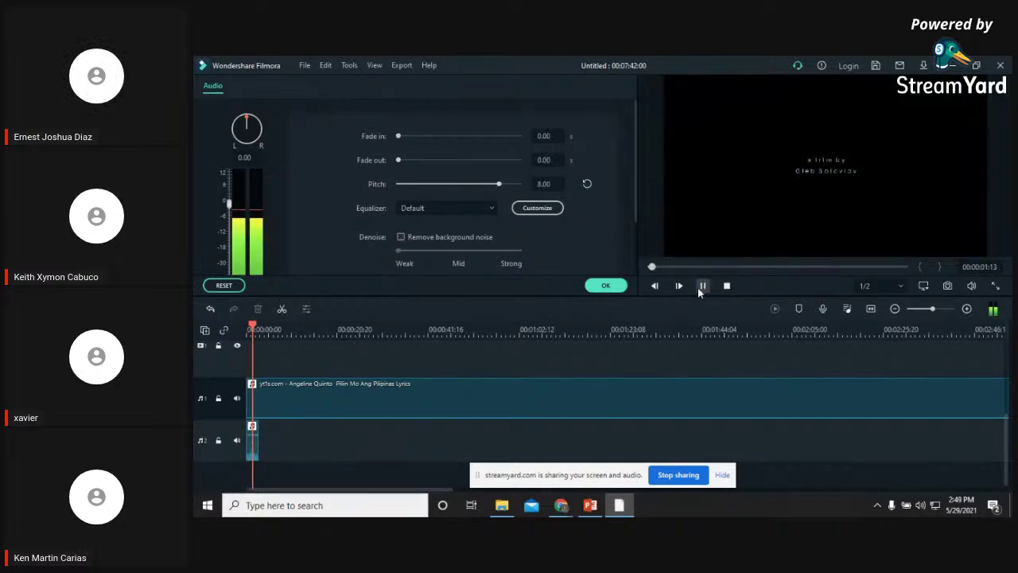
{"action": "left_click", "coordinate": [701, 286]}
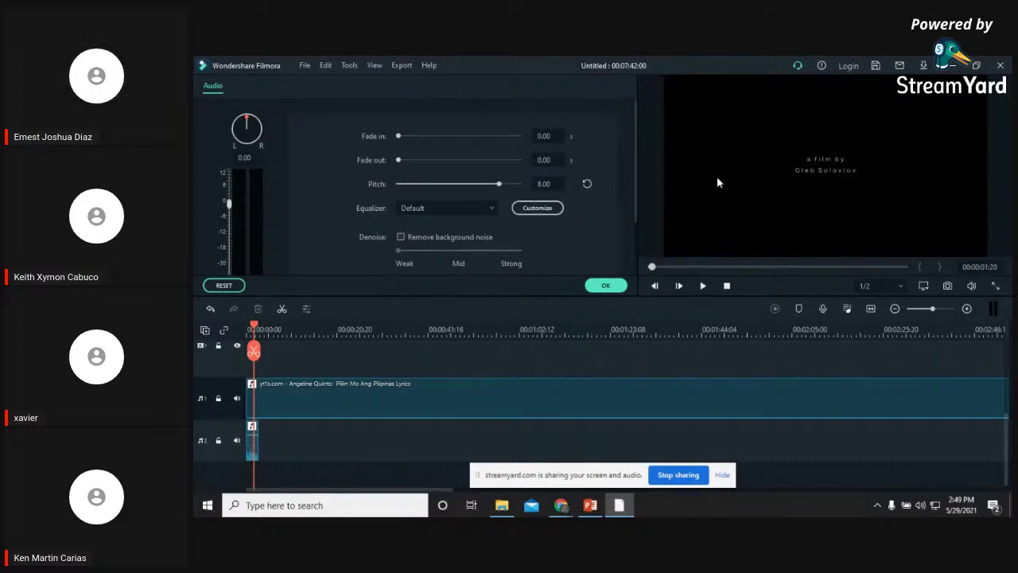
Check the audio editing slide in PowerPoint, return to Filmora and delete the recording from the second audio track
{"action": "left_click", "coordinate": [591, 506]}
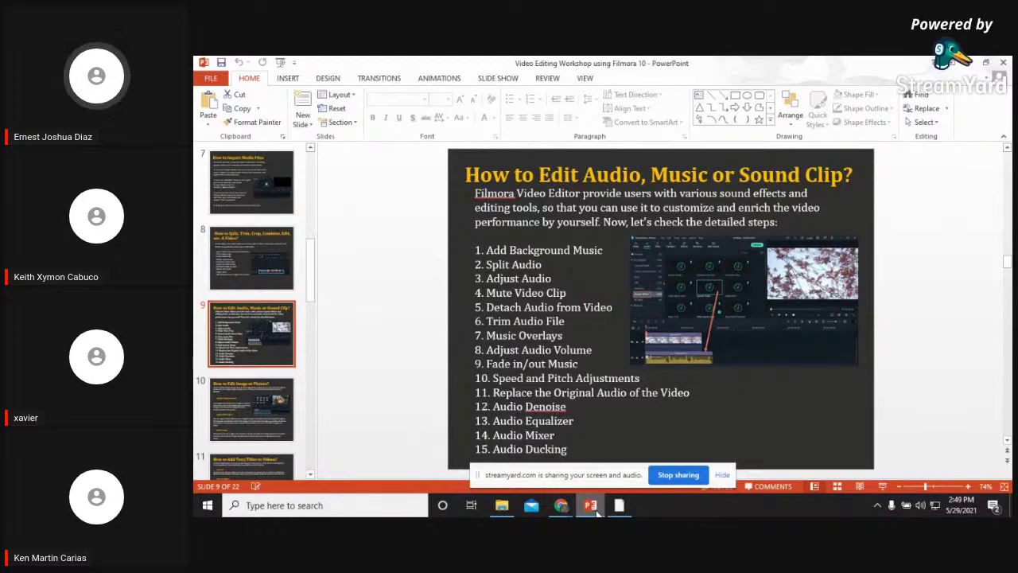
{"action": "left_click", "coordinate": [619, 505]}
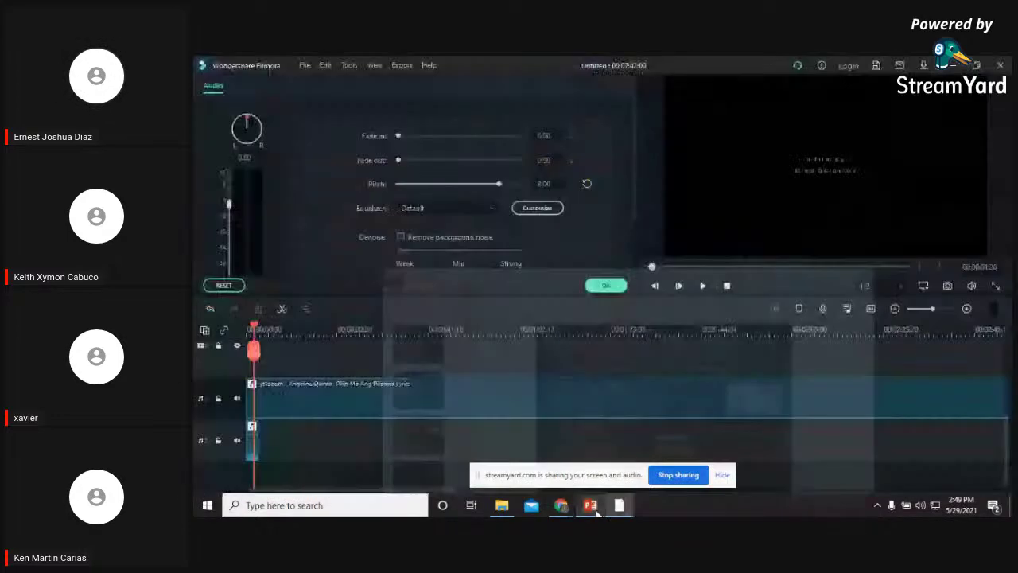
{"action": "scroll", "coordinate": [517, 422], "scroll_direction": "up", "scroll_amount": 2}
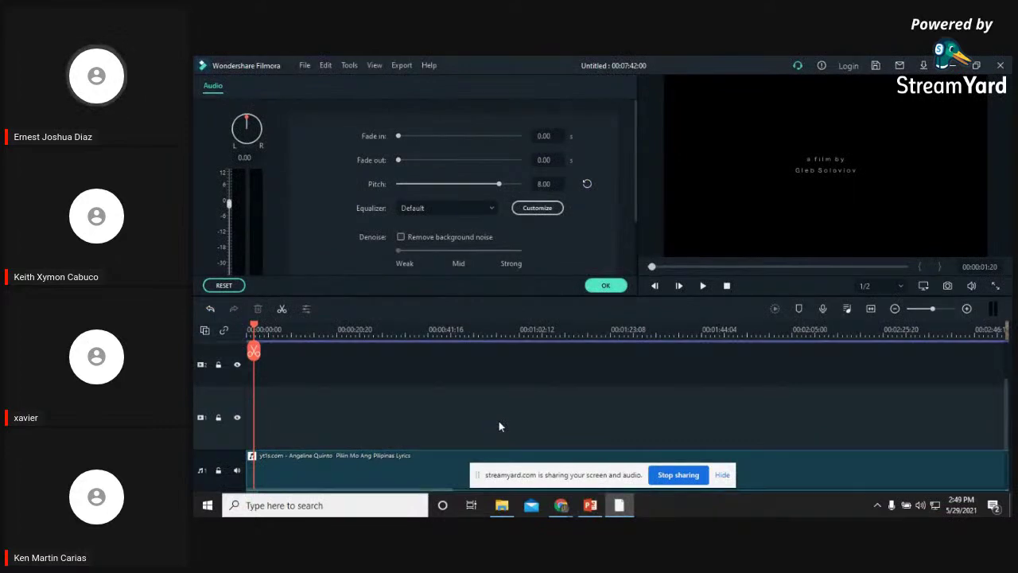
{"action": "scroll", "coordinate": [332, 371], "scroll_direction": "down", "scroll_amount": 2}
{"action": "left_click", "coordinate": [252, 430]}
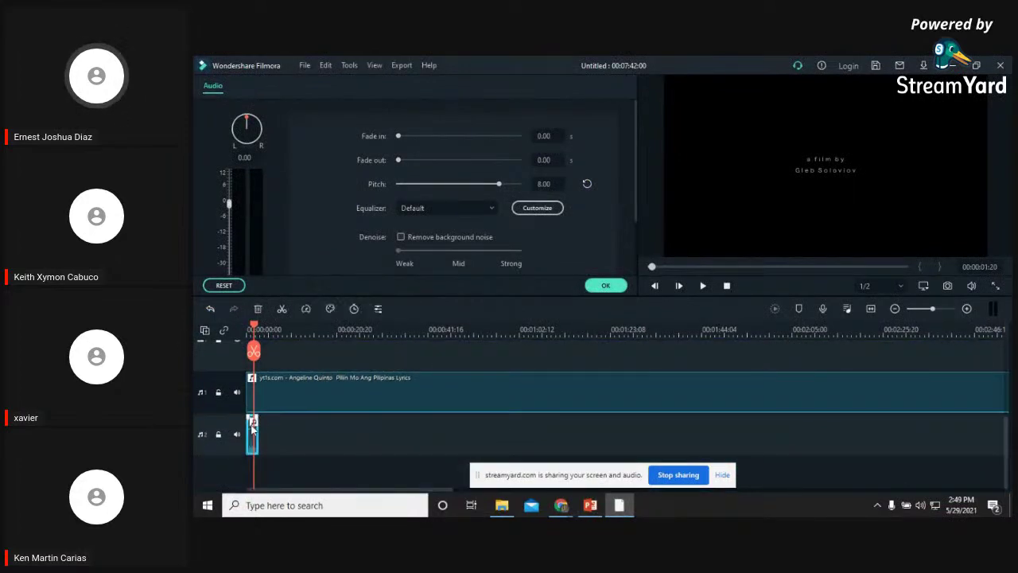
{"action": "key", "text": "Delete"}
Select the Angeline Quinto song clip on the first audio track to load its audio settings
{"action": "scroll", "coordinate": [423, 382], "scroll_direction": "up", "scroll_amount": 2}
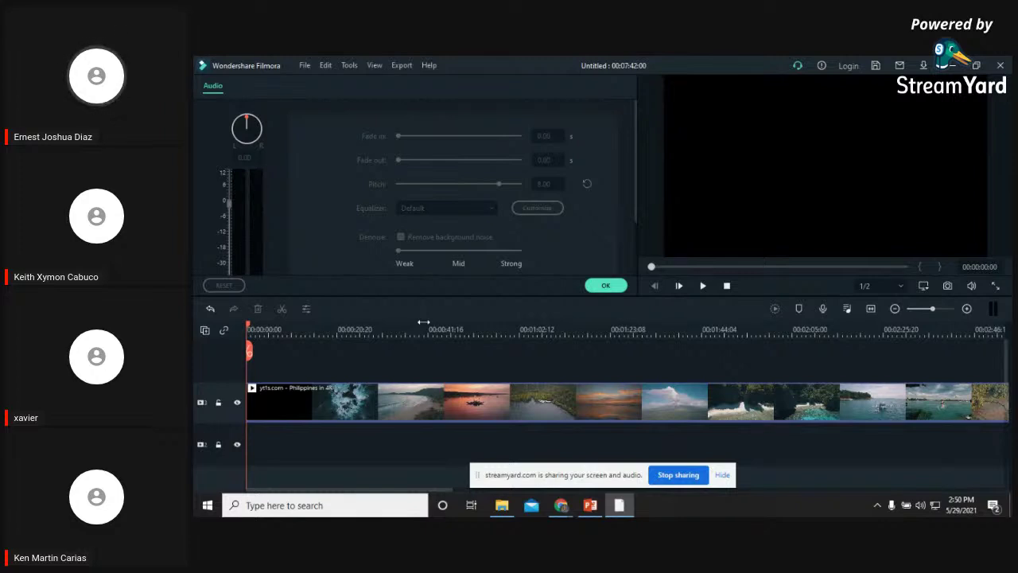
{"action": "scroll", "coordinate": [342, 350], "scroll_direction": "down", "scroll_amount": 3}
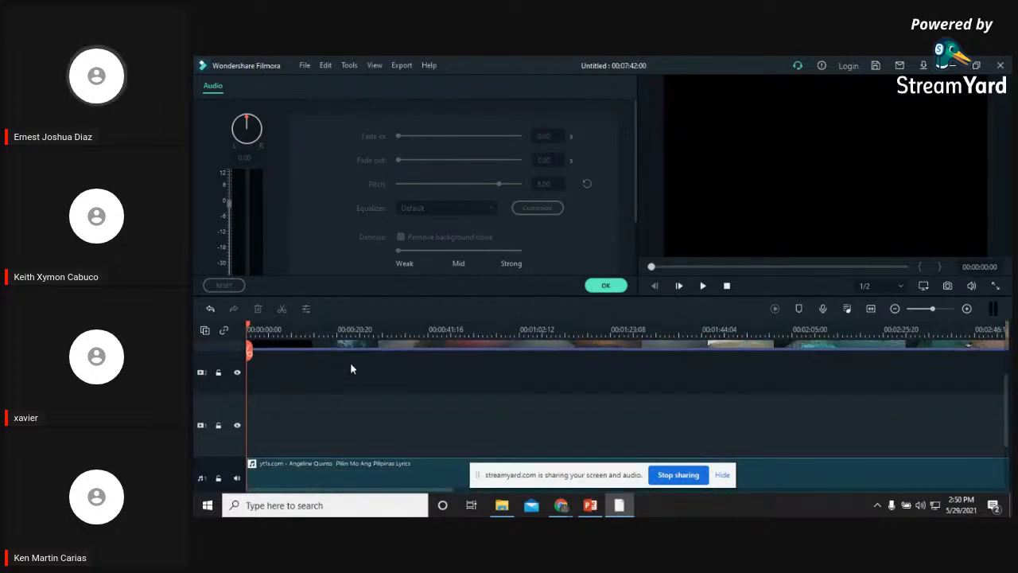
{"action": "scroll", "coordinate": [357, 366], "scroll_direction": "up", "scroll_amount": 2}
{"action": "scroll", "coordinate": [334, 461], "scroll_direction": "down", "scroll_amount": 3}
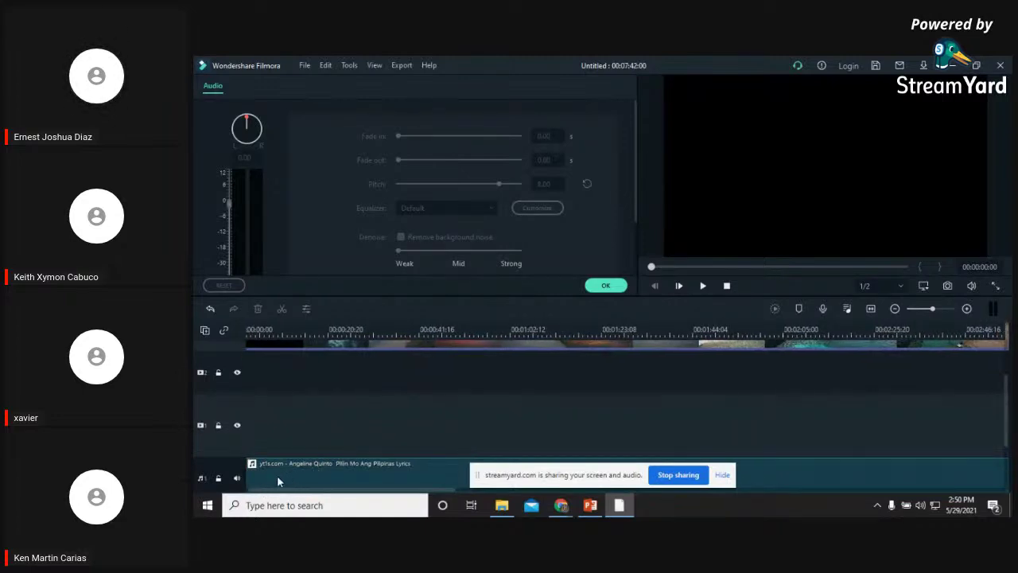
{"action": "left_click_drag", "start_coordinate": [278, 477], "coordinate": [269, 482]}
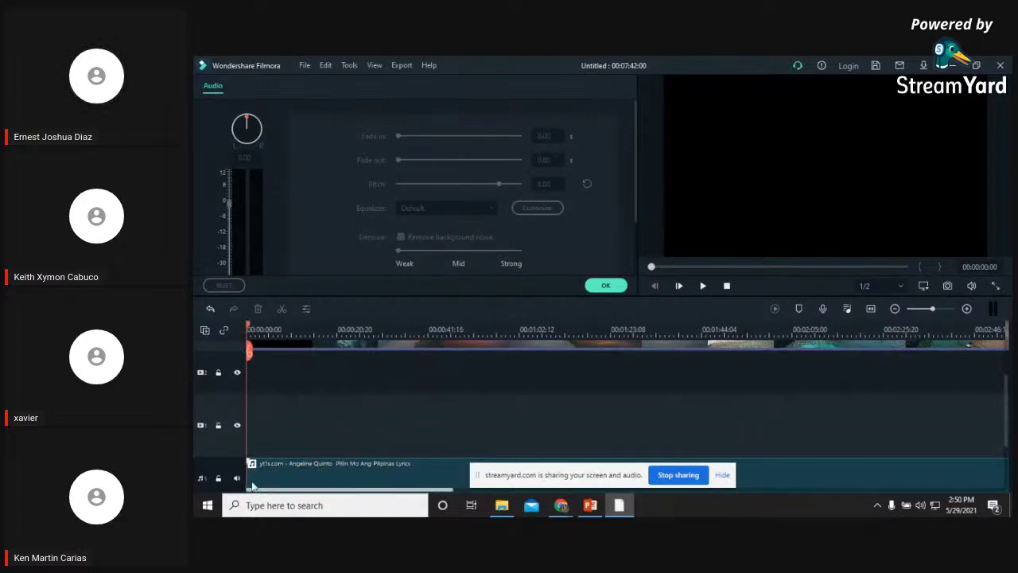
{"action": "left_click", "coordinate": [265, 465]}
{"action": "scroll", "coordinate": [271, 460], "scroll_direction": "down", "scroll_amount": 1}
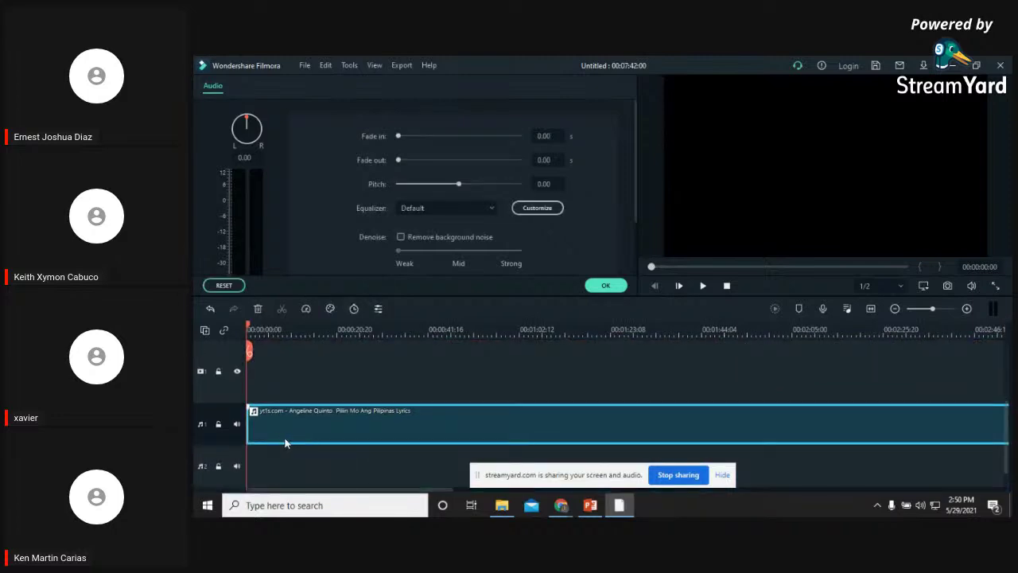
Raise the song clip's volume on the first audio track, set its fade-in to 40.71 seconds and play it from the start
{"action": "left_click_drag", "start_coordinate": [277, 441], "coordinate": [278, 422]}
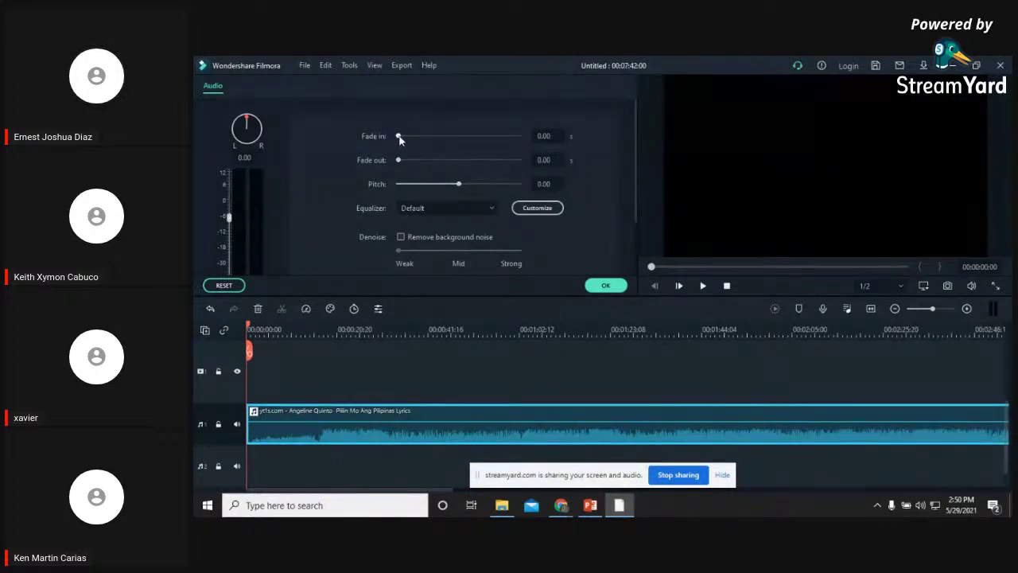
{"action": "left_click_drag", "start_coordinate": [400, 138], "coordinate": [411, 140]}
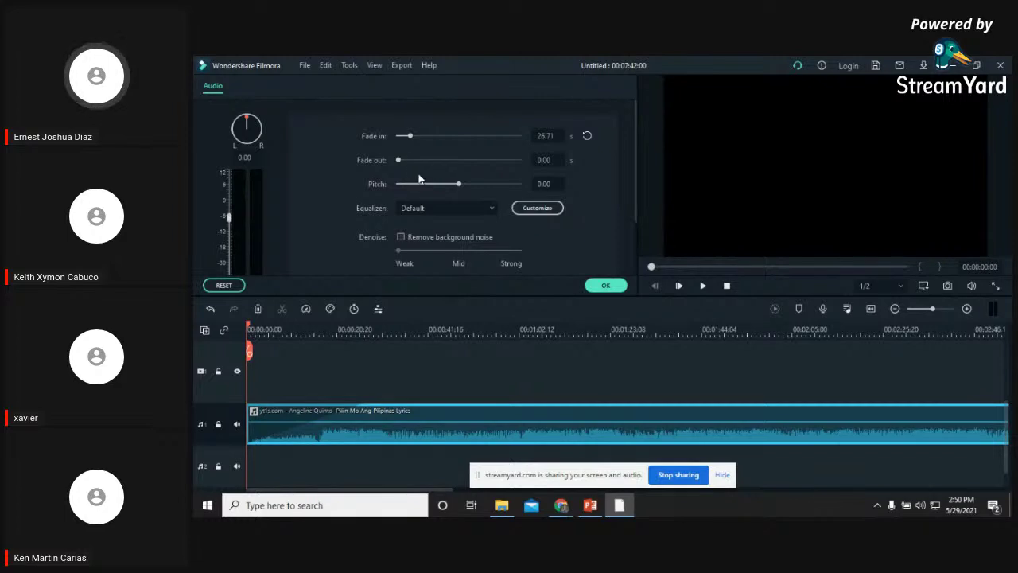
{"action": "left_click_drag", "start_coordinate": [409, 137], "coordinate": [416, 137]}
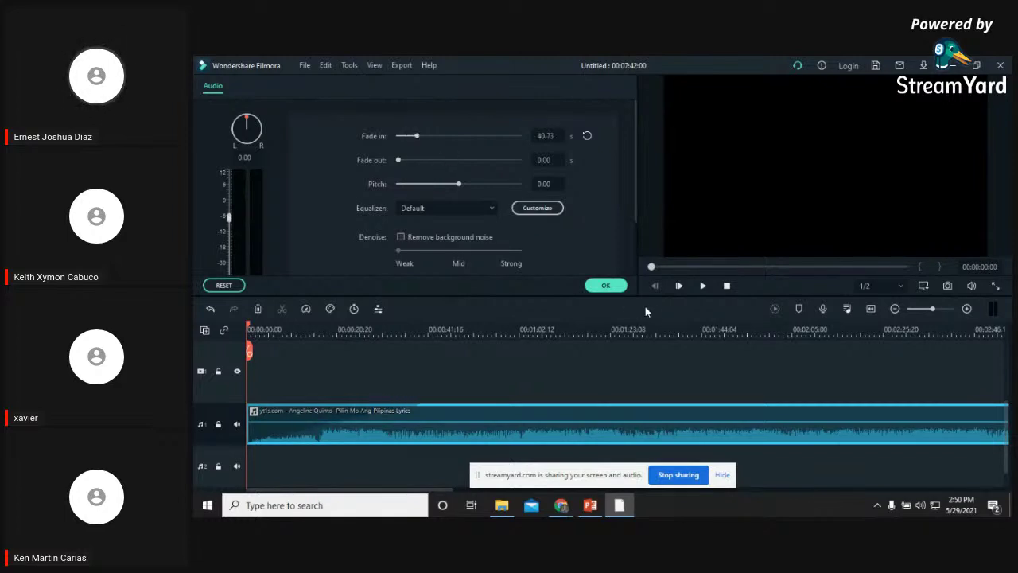
{"action": "left_click", "coordinate": [703, 288]}
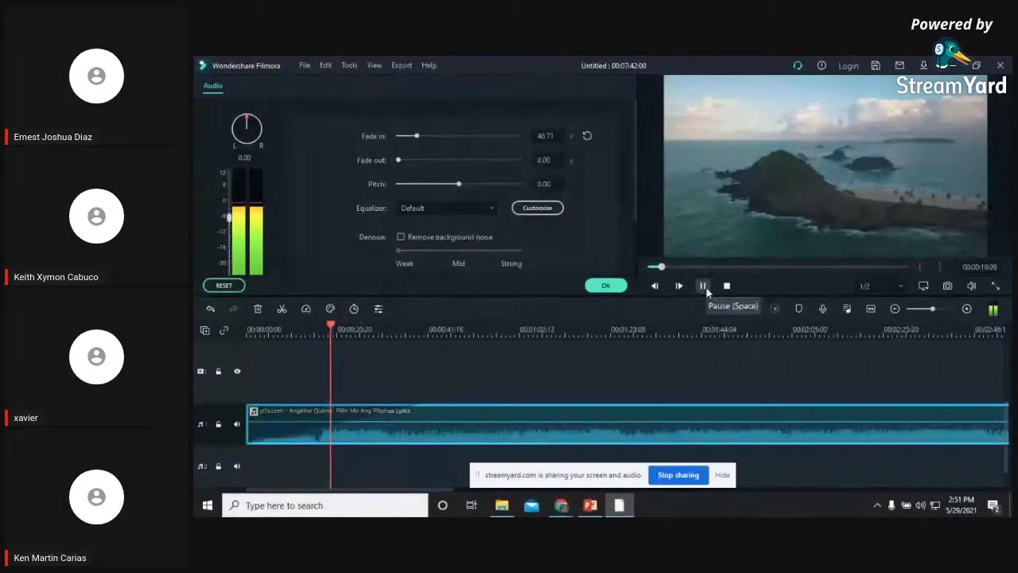
{"action": "left_click", "coordinate": [705, 290]}
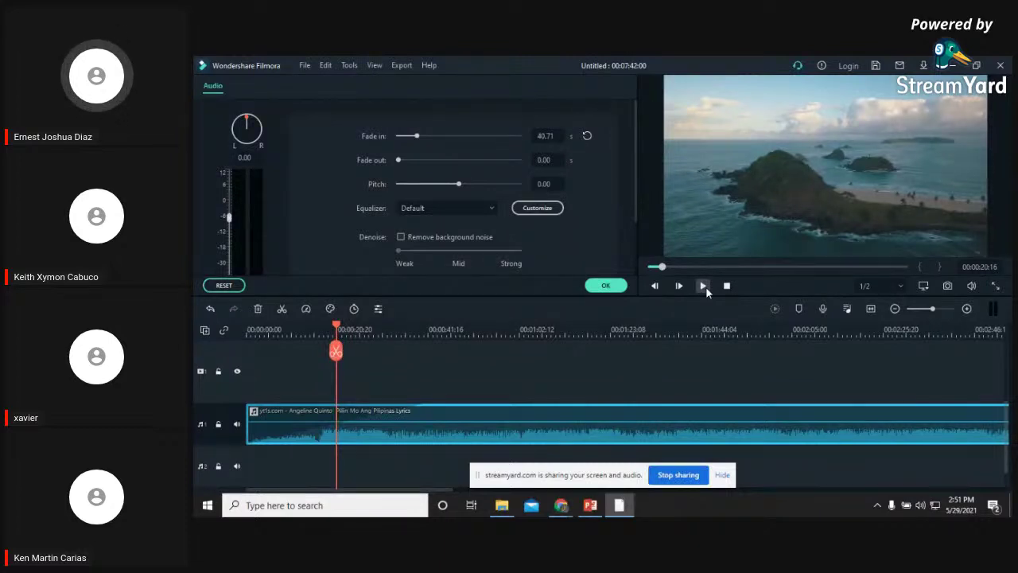
Locate the end of the song on the timeline and set the clip's fade-out to 103.08 seconds
{"action": "left_click", "coordinate": [943, 327]}
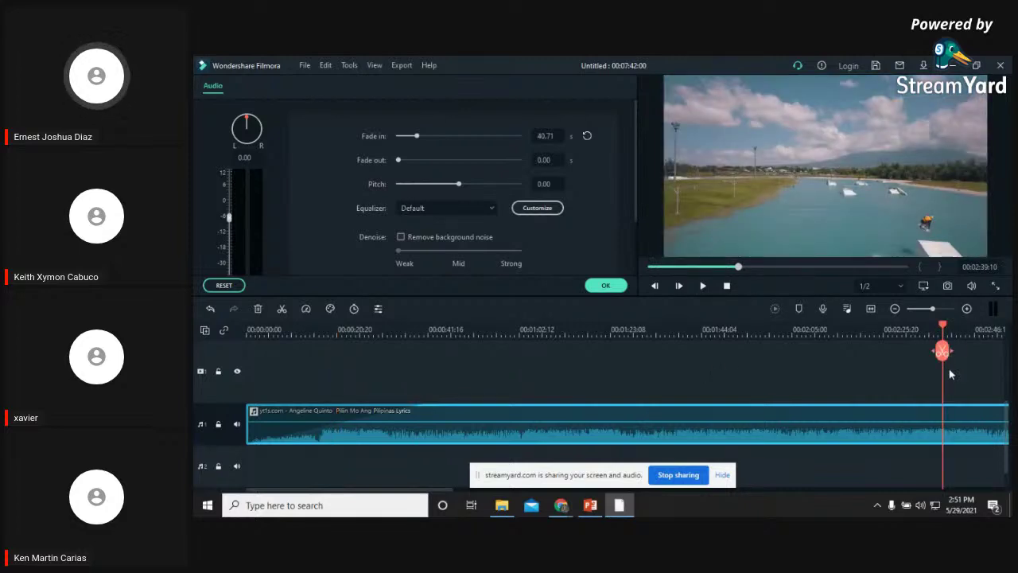
{"action": "scroll", "coordinate": [948, 386], "scroll_direction": "up", "scroll_amount": 2}
{"action": "left_click_drag", "start_coordinate": [944, 331], "coordinate": [996, 328]}
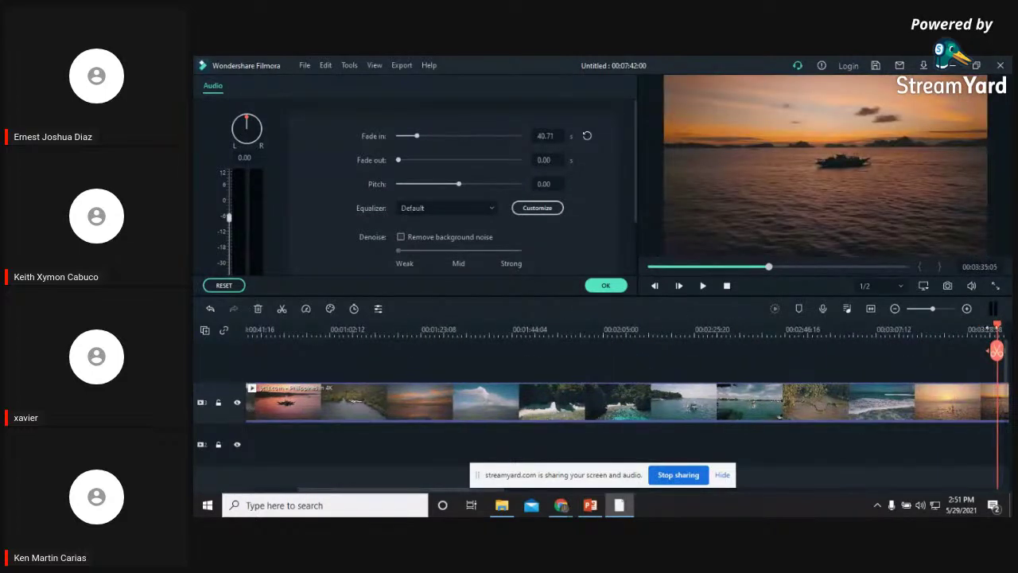
{"action": "scroll", "coordinate": [760, 333], "scroll_direction": "down", "scroll_amount": 2}
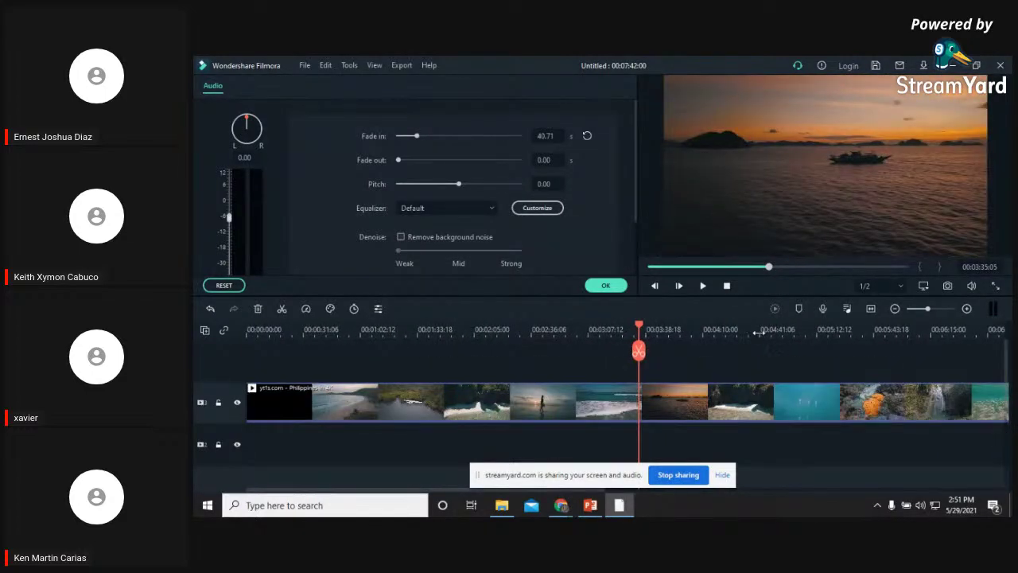
{"action": "scroll", "coordinate": [760, 332], "scroll_direction": "down", "scroll_amount": 1}
{"action": "left_click", "coordinate": [715, 326]}
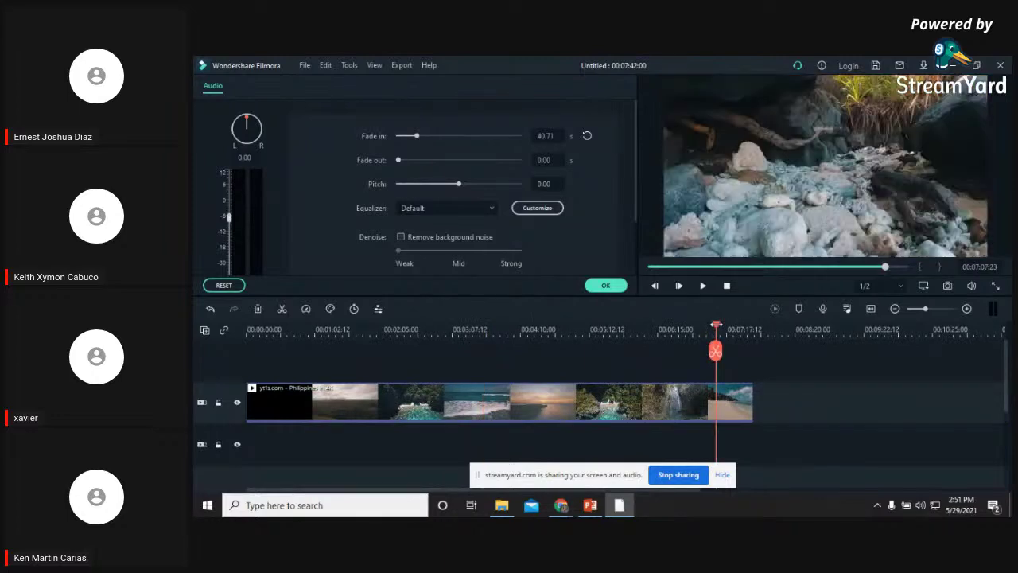
{"action": "scroll", "coordinate": [550, 386], "scroll_direction": "down", "scroll_amount": 4}
{"action": "scroll", "coordinate": [517, 385], "scroll_direction": "up", "scroll_amount": 4}
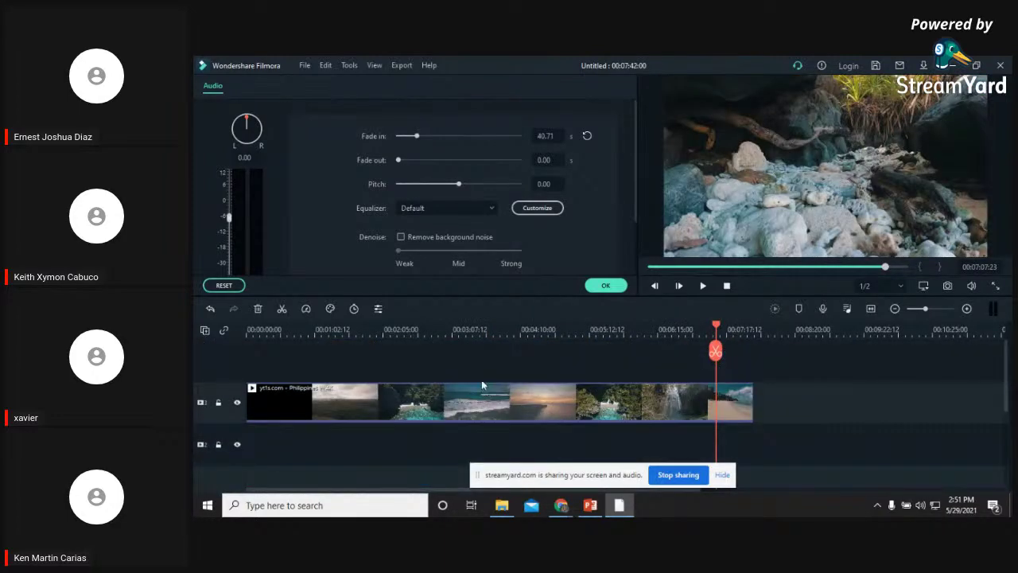
{"action": "left_click", "coordinate": [460, 326]}
{"action": "scroll", "coordinate": [461, 397], "scroll_direction": "down", "scroll_amount": 3}
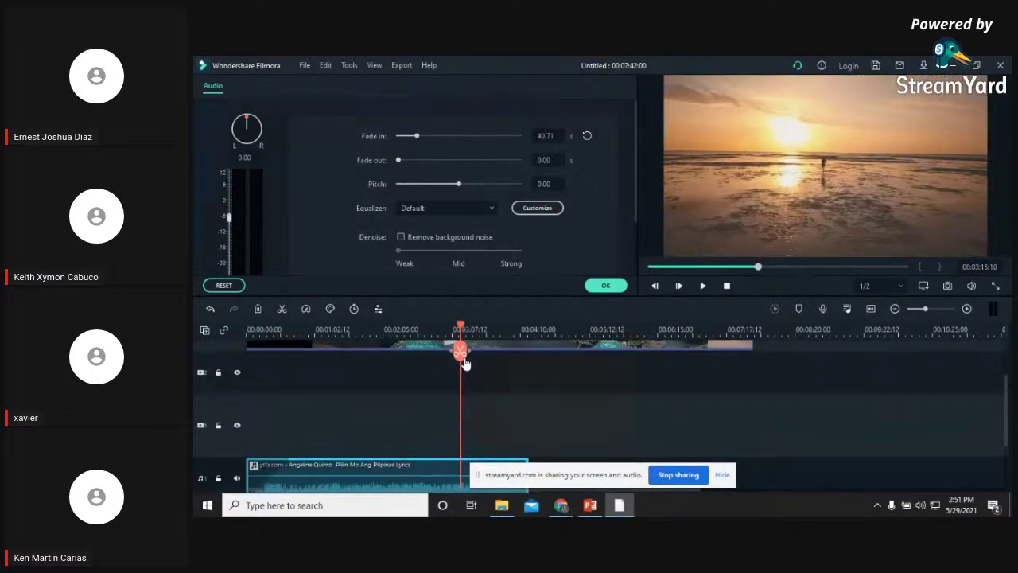
{"action": "scroll", "coordinate": [460, 398], "scroll_direction": "down", "scroll_amount": 1}
{"action": "left_click_drag", "start_coordinate": [400, 161], "coordinate": [445, 161]}
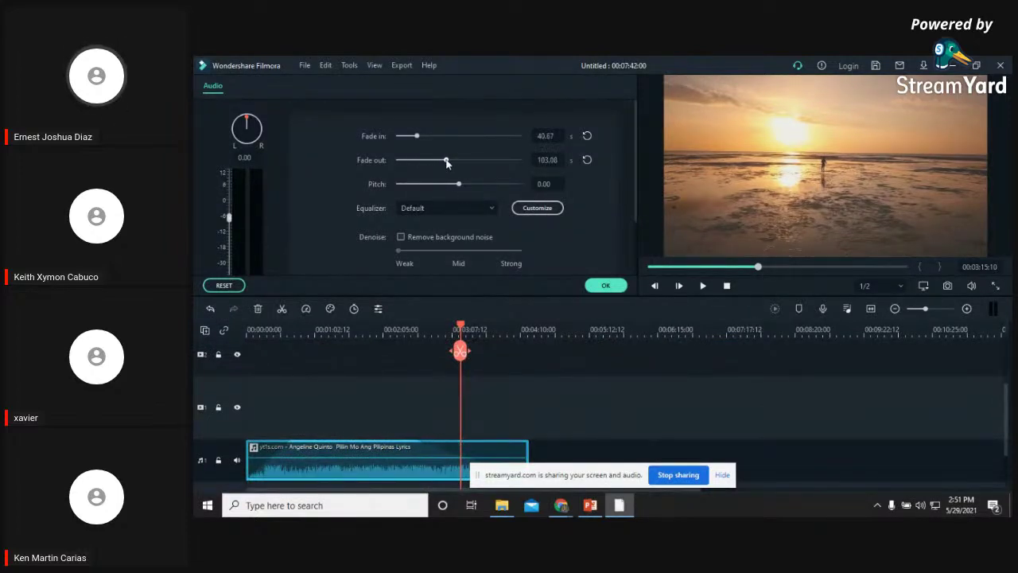
Move the playhead back to the song's fade-out section, play it and pause
{"action": "scroll", "coordinate": [445, 183], "scroll_direction": "down", "scroll_amount": 1}
{"action": "scroll", "coordinate": [461, 381], "scroll_direction": "down", "scroll_amount": 1}
{"action": "left_click_drag", "start_coordinate": [462, 330], "coordinate": [417, 330]}
{"action": "left_click", "coordinate": [702, 285]}
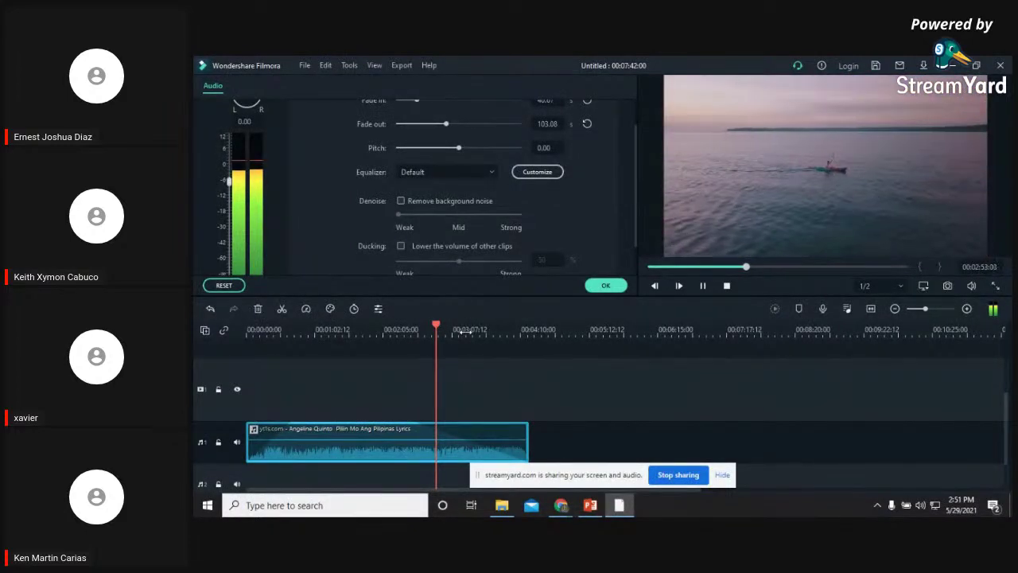
{"action": "left_click_drag", "start_coordinate": [461, 329], "coordinate": [408, 330]}
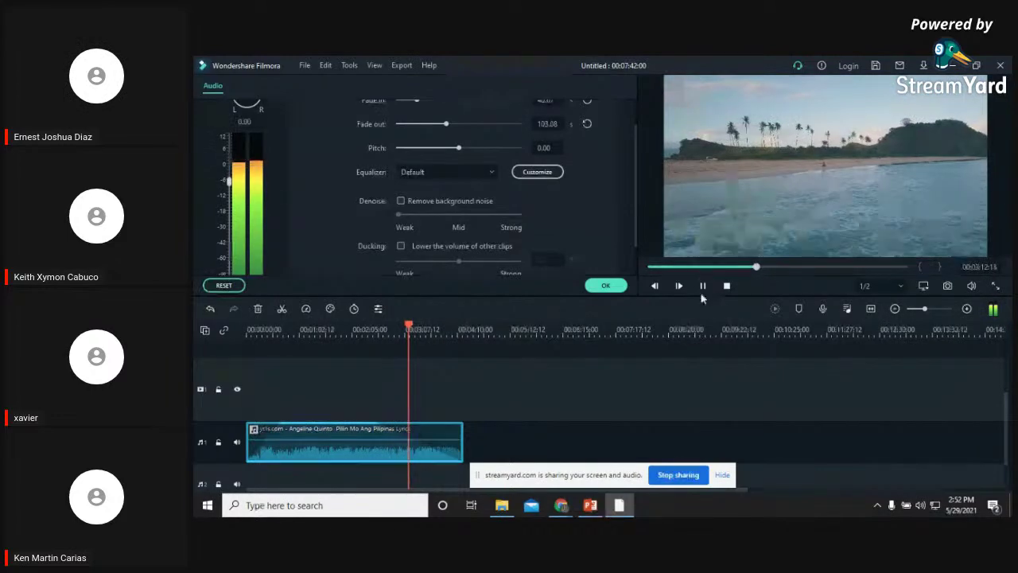
{"action": "left_click", "coordinate": [703, 286]}
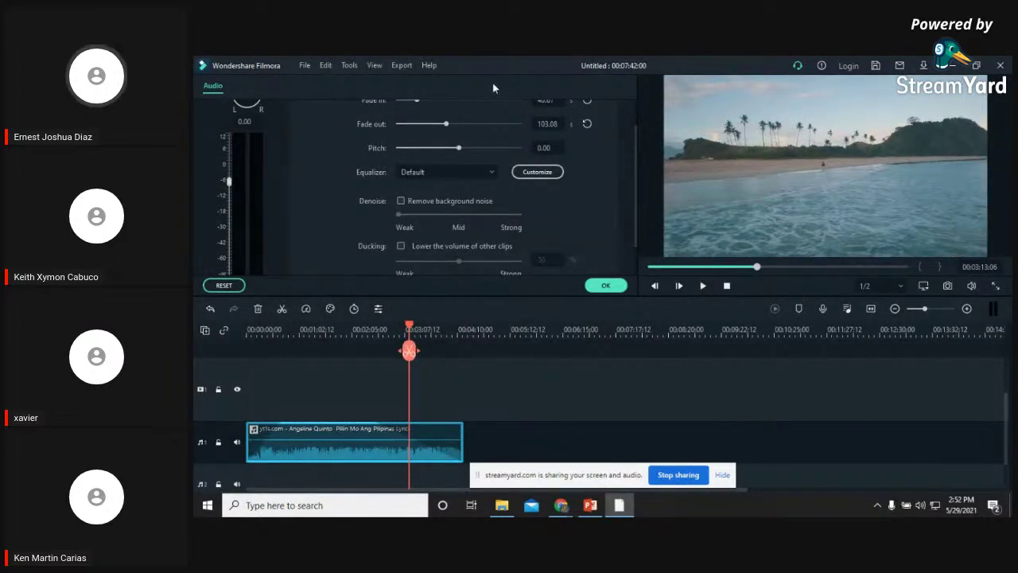
{"action": "scroll", "coordinate": [427, 207], "scroll_direction": "up", "scroll_amount": 1}
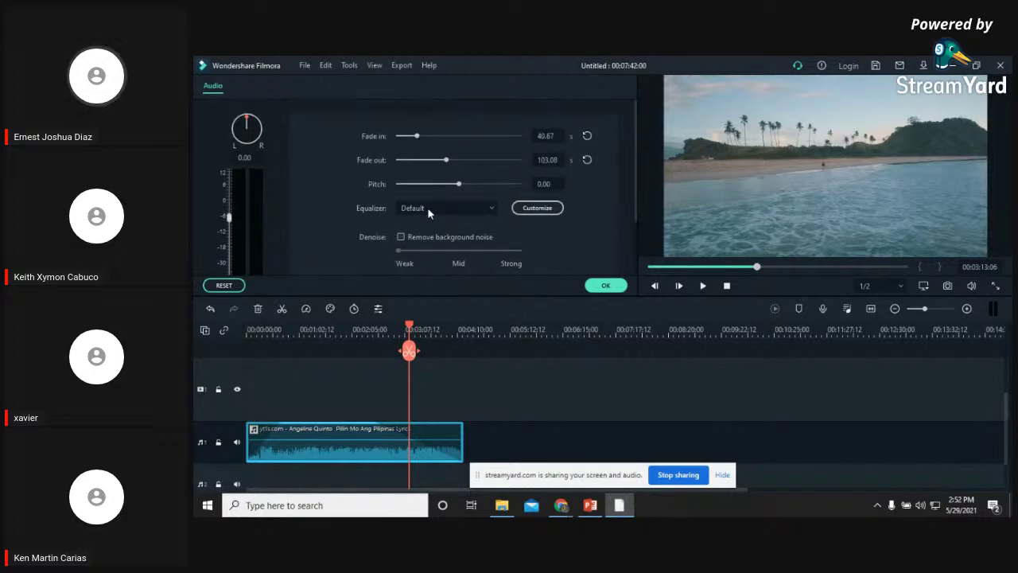
Check the audio editing slide in PowerPoint, return to Filmora and place the playhead at 00:01:52:22
{"action": "left_click", "coordinate": [590, 505]}
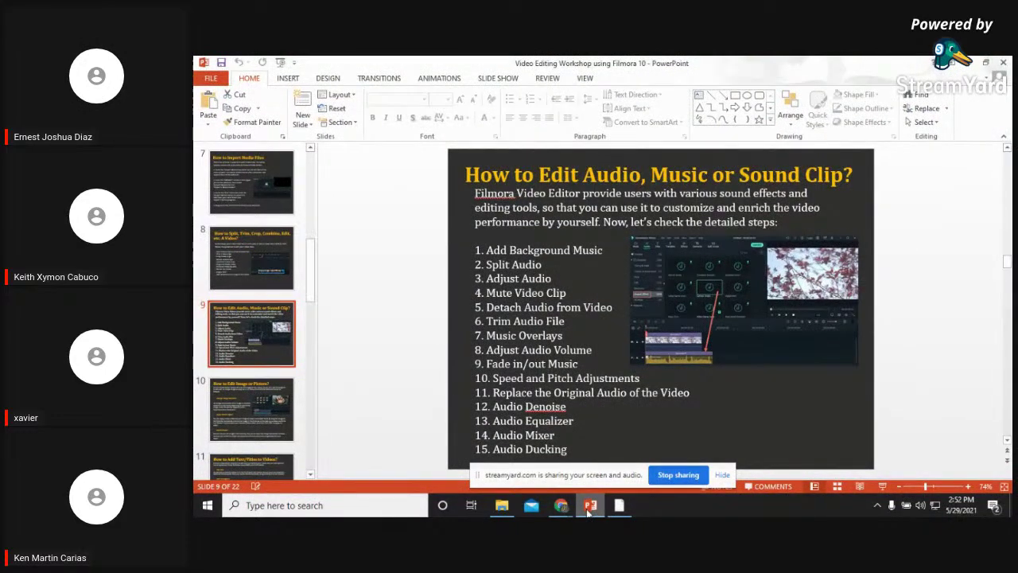
{"action": "left_click", "coordinate": [619, 505]}
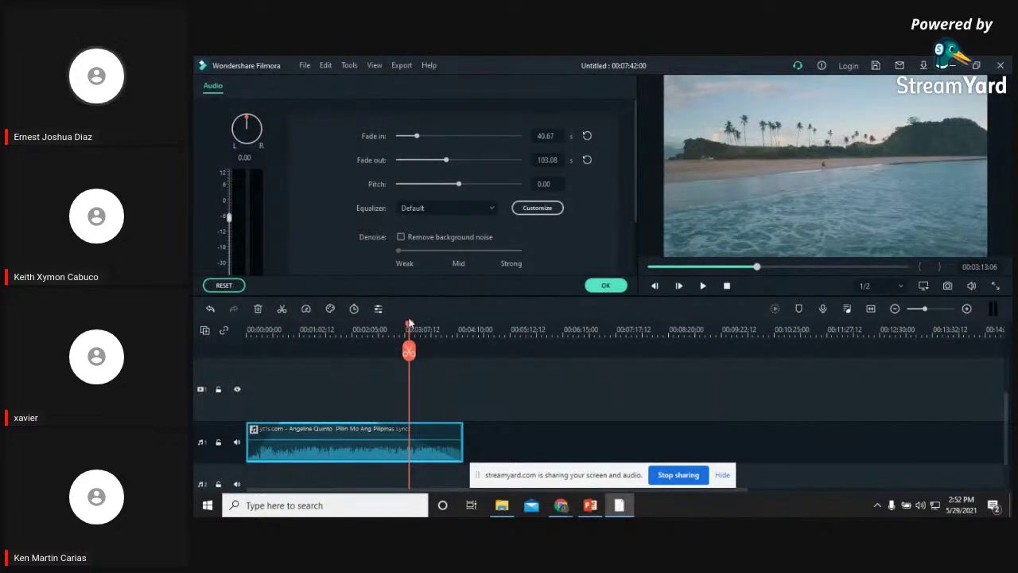
{"action": "left_click_drag", "start_coordinate": [413, 330], "coordinate": [193, 342]}
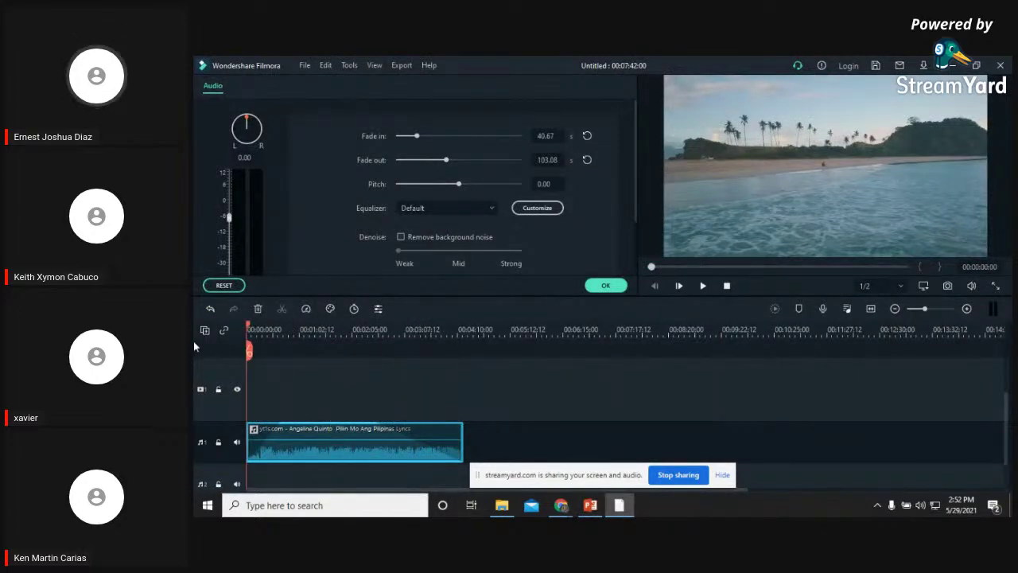
{"action": "scroll", "coordinate": [357, 429], "scroll_direction": "up", "scroll_amount": 2}
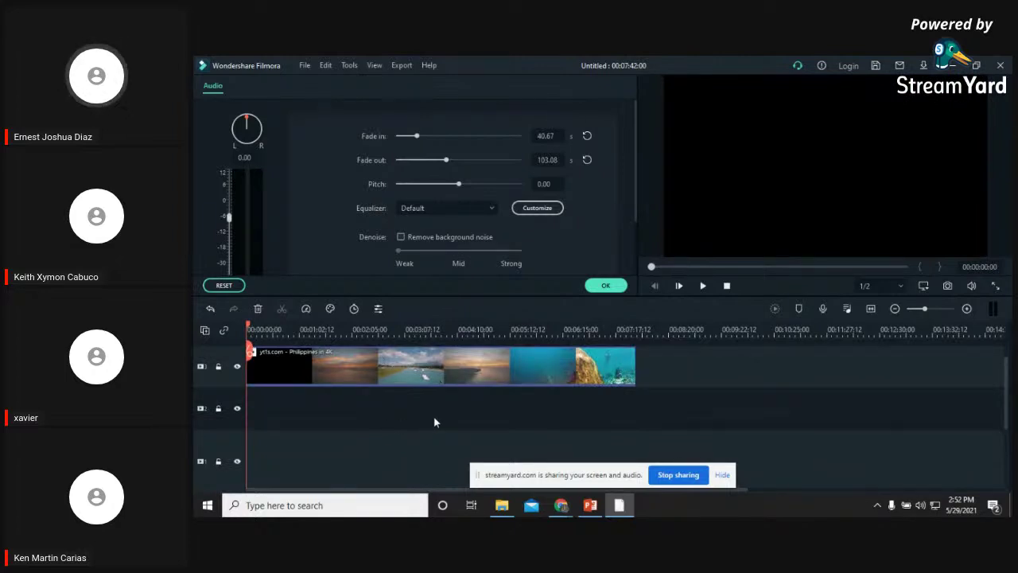
{"action": "scroll", "coordinate": [434, 422], "scroll_direction": "down", "scroll_amount": 2}
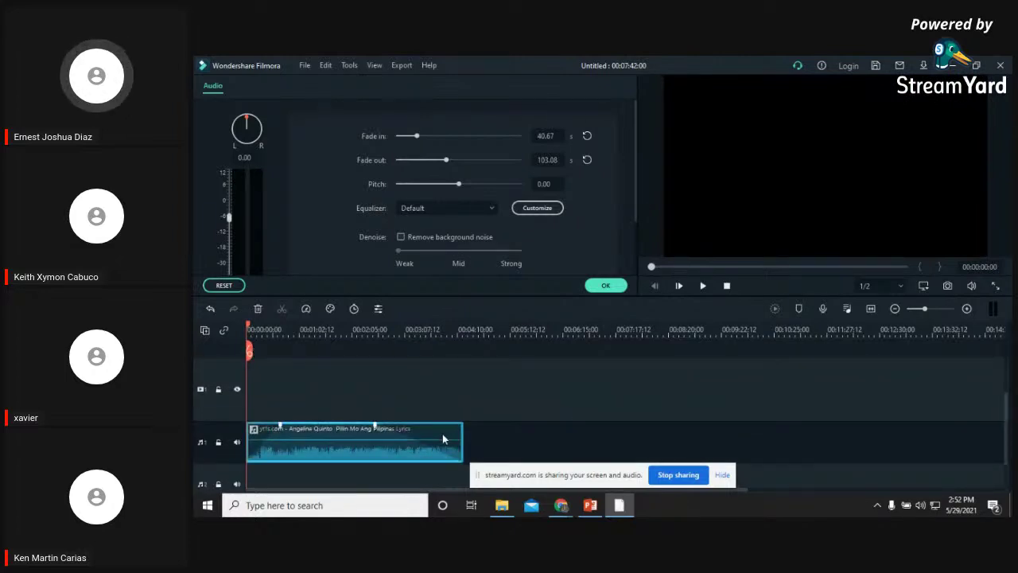
{"action": "left_click", "coordinate": [341, 329]}
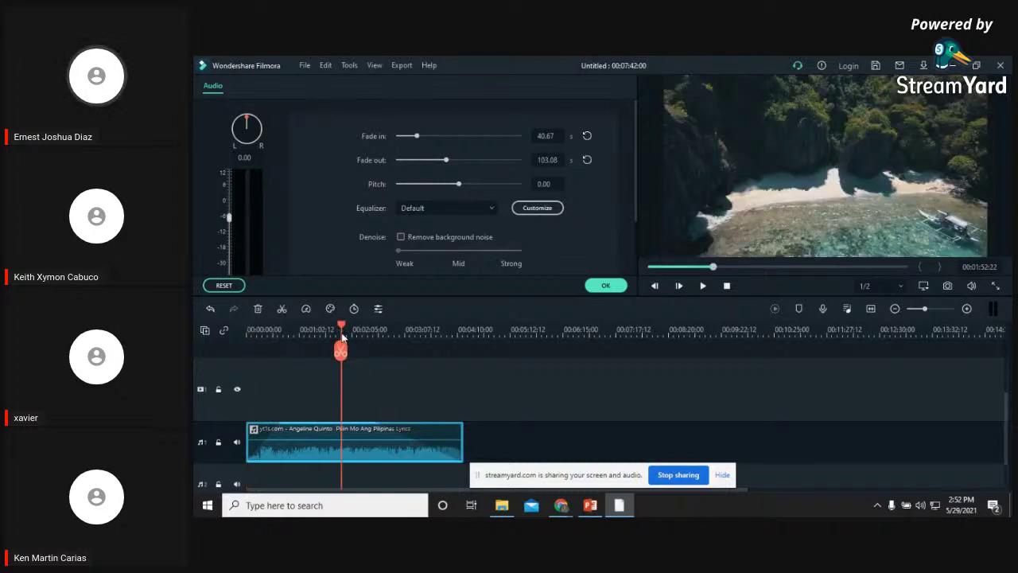
{"action": "scroll", "coordinate": [345, 385], "scroll_direction": "up", "scroll_amount": 2}
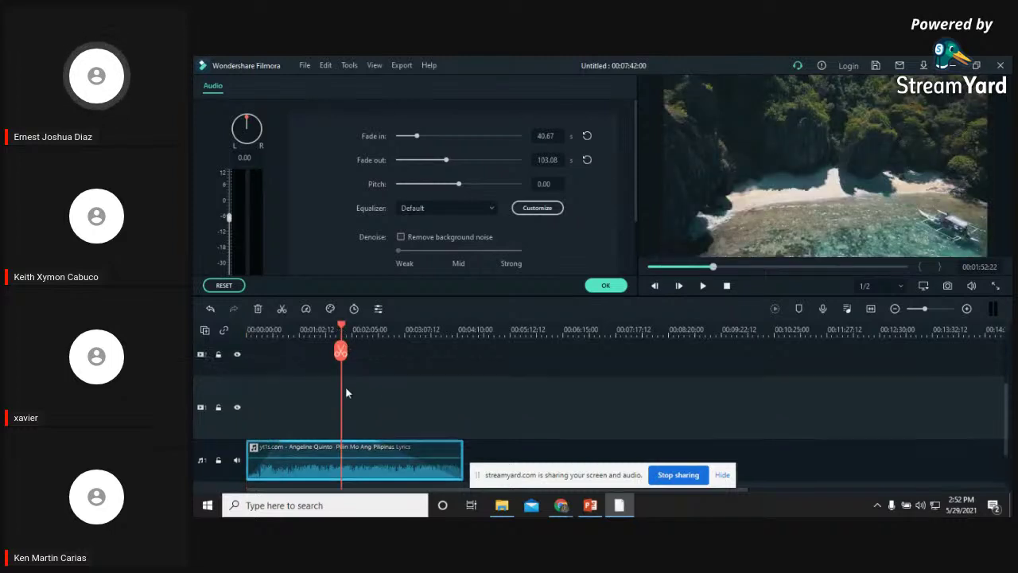
Browse the song's equalizer presets and apply Low Bass
{"action": "left_click", "coordinate": [411, 207]}
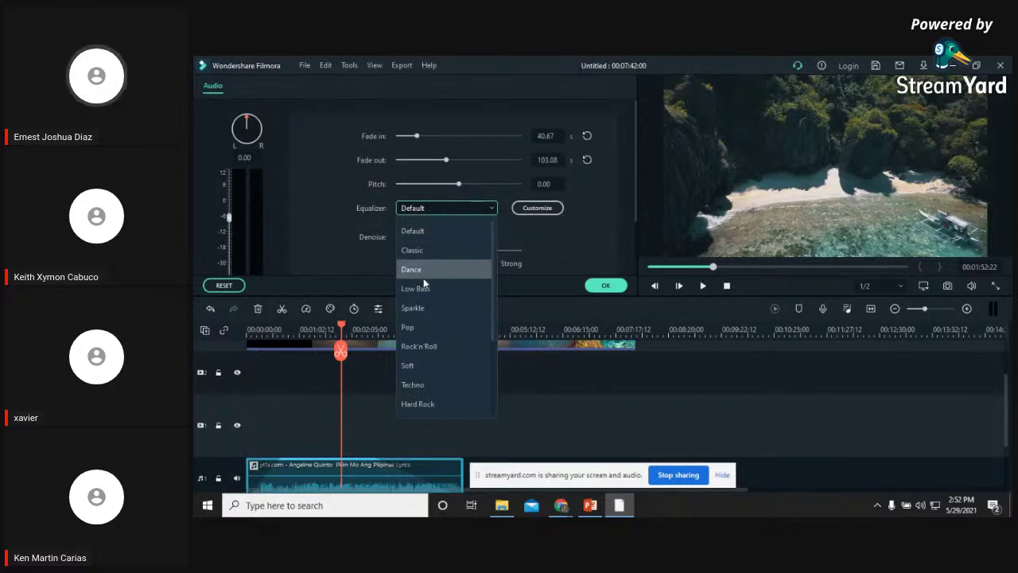
{"action": "scroll", "coordinate": [422, 266], "scroll_direction": "down", "scroll_amount": 1}
{"action": "scroll", "coordinate": [422, 274], "scroll_direction": "up", "scroll_amount": 1}
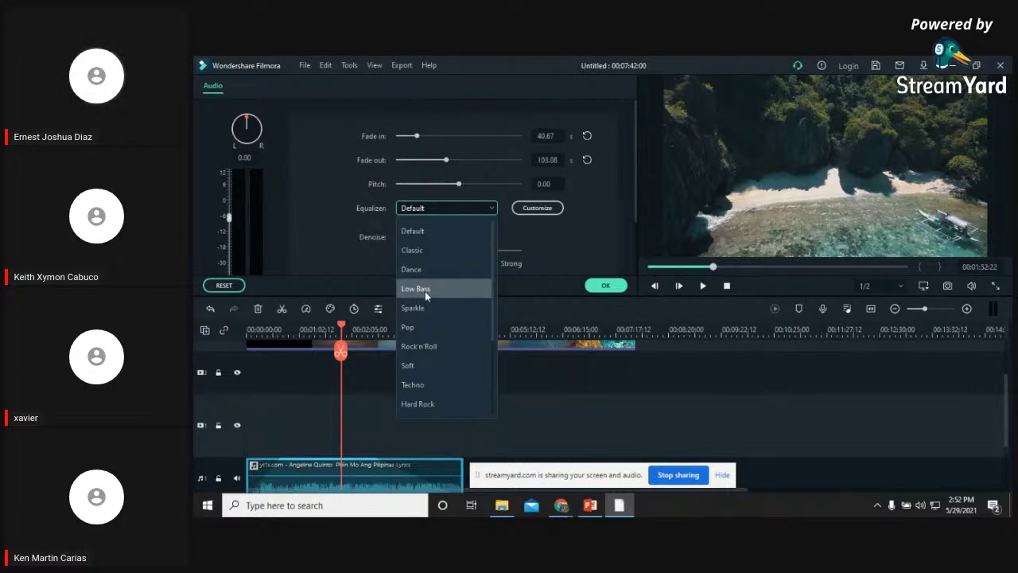
{"action": "left_click", "coordinate": [425, 291]}
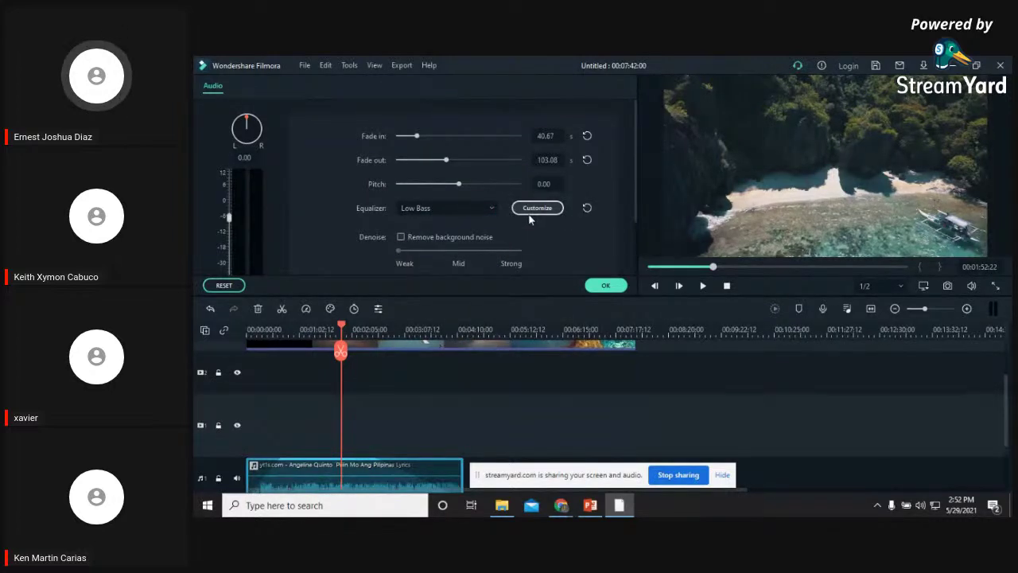
Customize the song's equalizer by switching its preset to Dance and apply it
{"action": "left_click", "coordinate": [531, 213]}
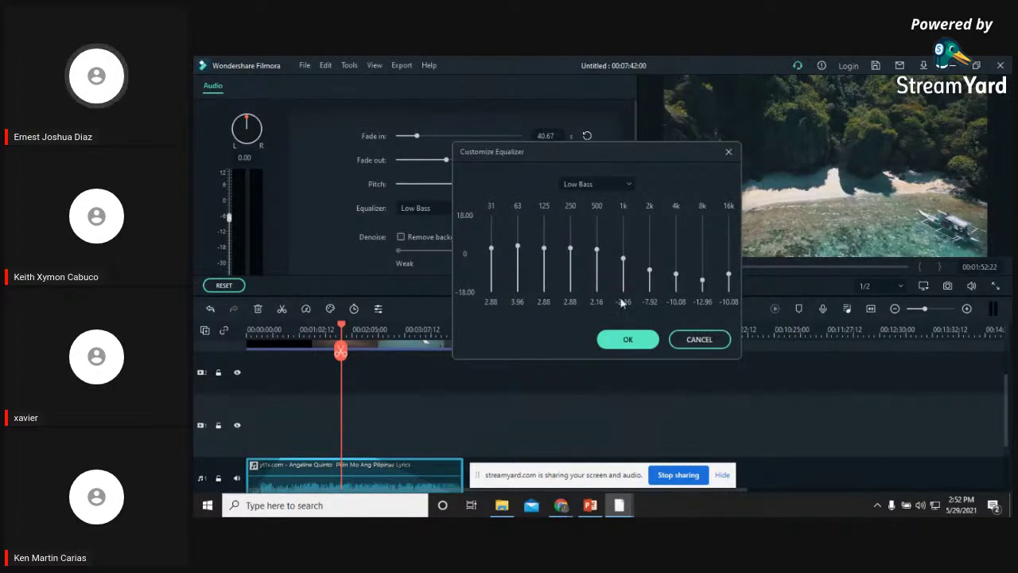
{"action": "left_click", "coordinate": [611, 185]}
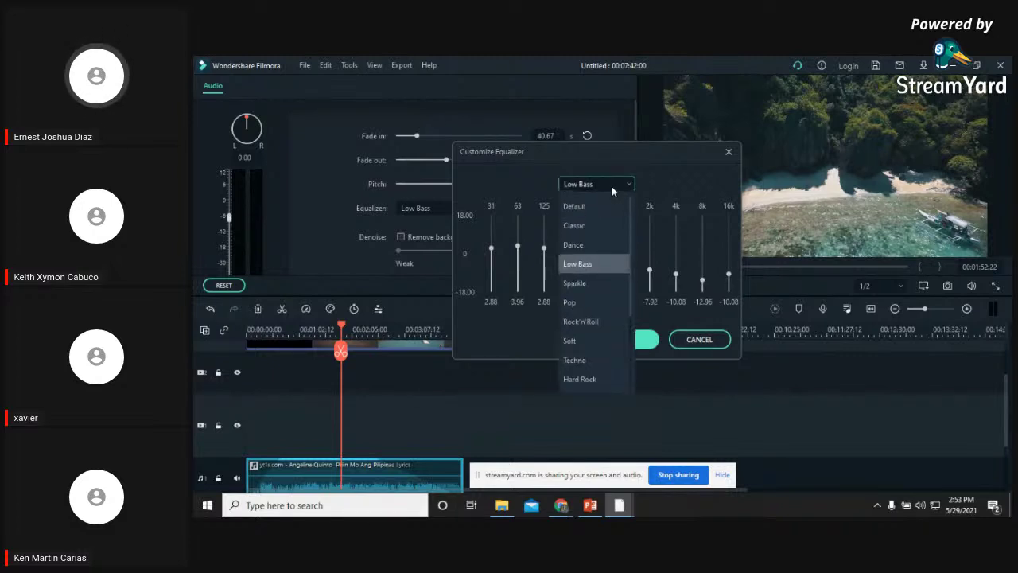
{"action": "left_click", "coordinate": [584, 264]}
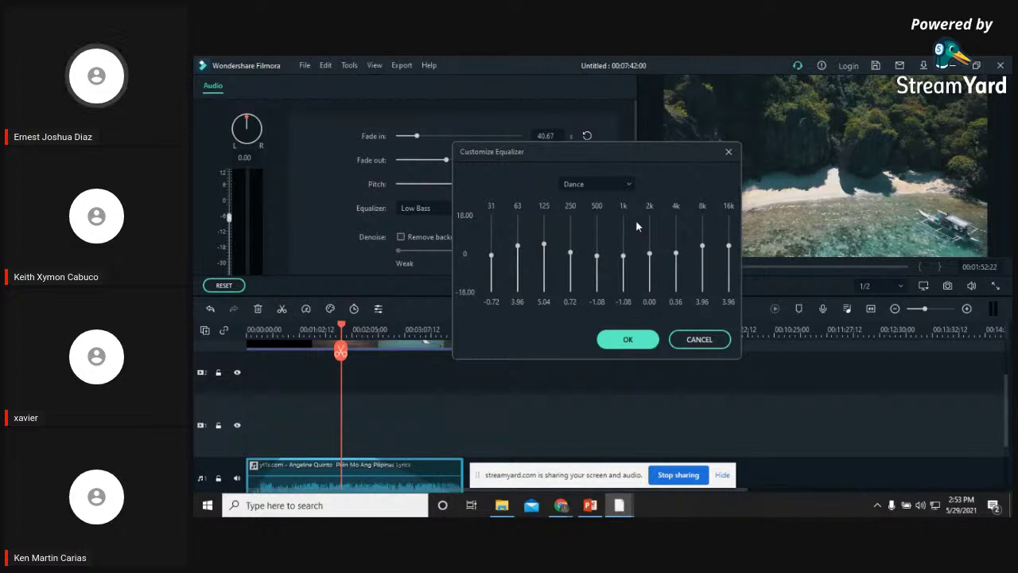
{"action": "left_click", "coordinate": [629, 339]}
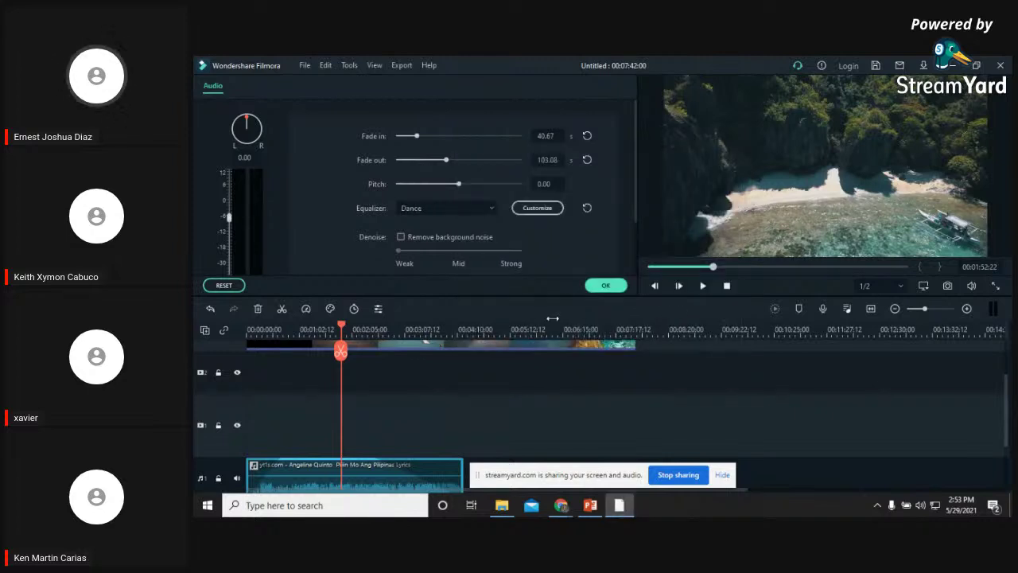
Raise the Dance equalizer's 31 to 1k bands to 18.00, boost the higher bands including 4k and 16k, apply and briefly play the song
{"action": "left_click", "coordinate": [528, 208]}
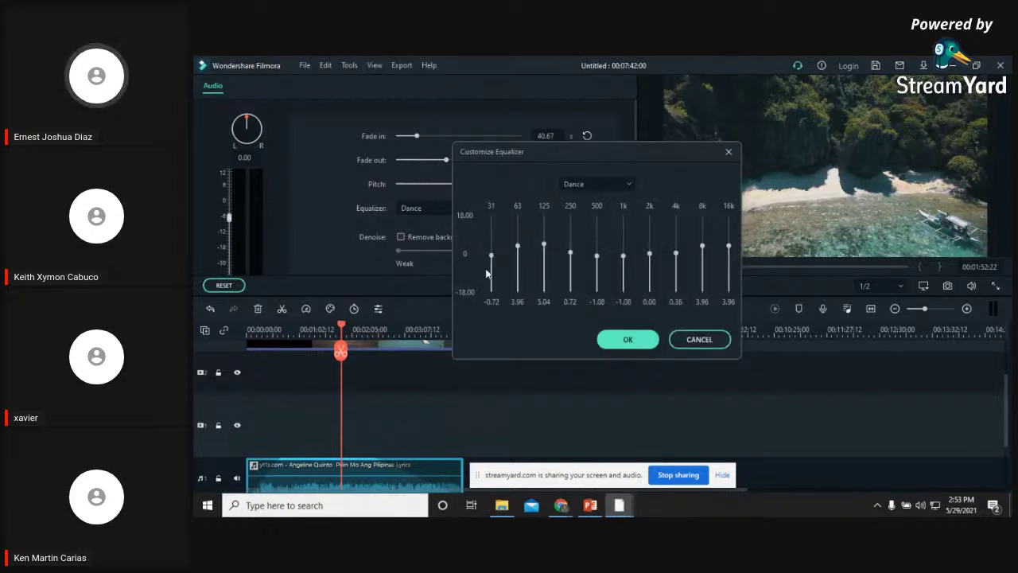
{"action": "left_click_drag", "start_coordinate": [492, 256], "coordinate": [493, 184]}
{"action": "left_click_drag", "start_coordinate": [518, 249], "coordinate": [572, 206]}
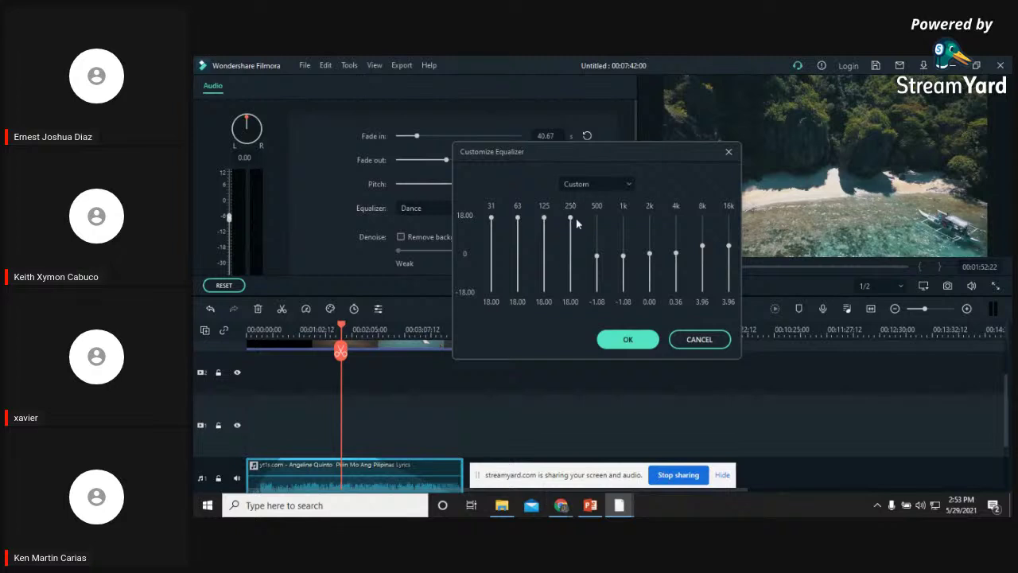
{"action": "left_click_drag", "start_coordinate": [596, 257], "coordinate": [597, 216]}
{"action": "left_click_drag", "start_coordinate": [623, 259], "coordinate": [627, 215]}
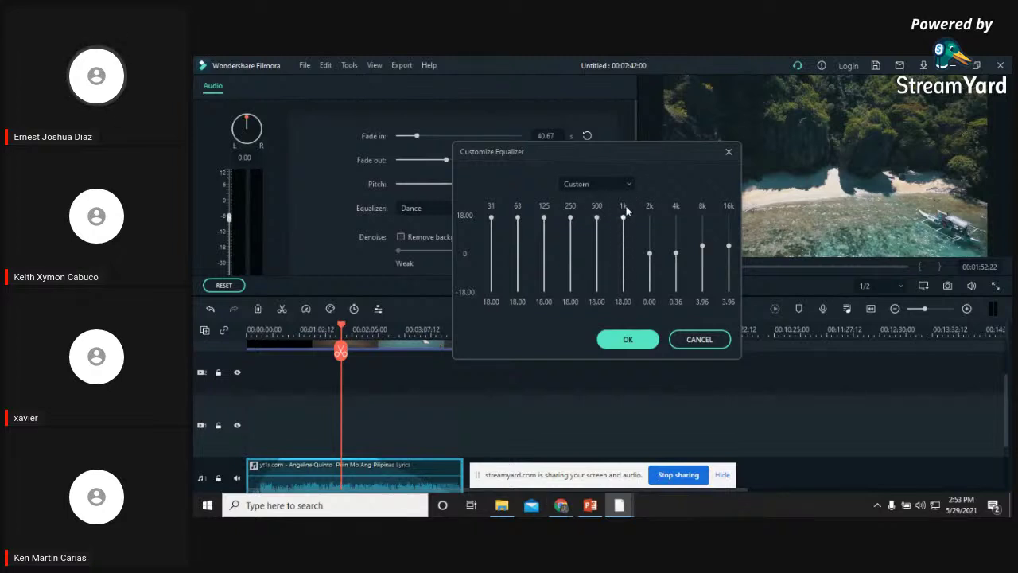
{"action": "left_click_drag", "start_coordinate": [676, 257], "coordinate": [677, 215]}
{"action": "left_click_drag", "start_coordinate": [729, 248], "coordinate": [728, 216]}
{"action": "left_click", "coordinate": [632, 339]}
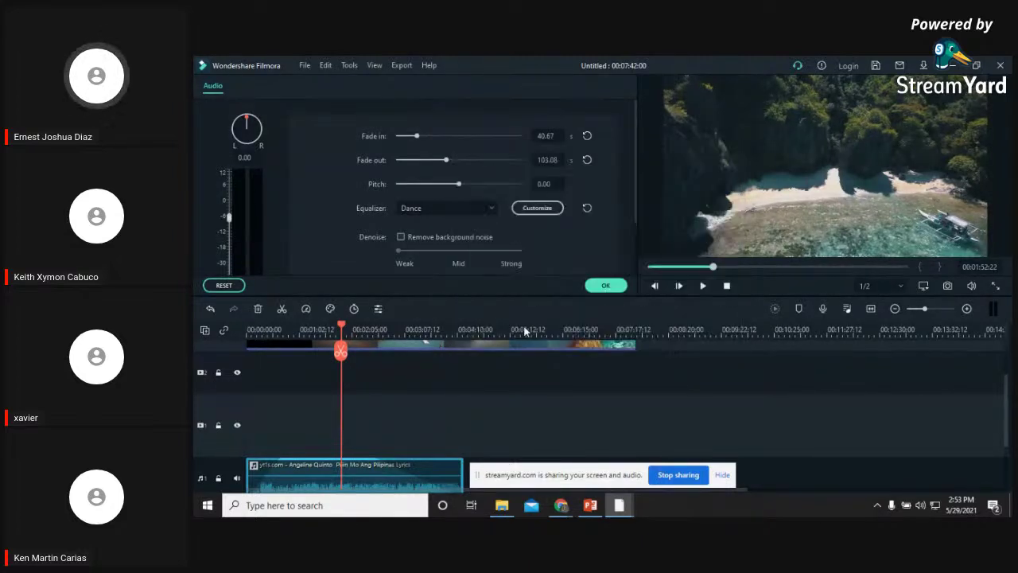
{"action": "left_click", "coordinate": [703, 285]}
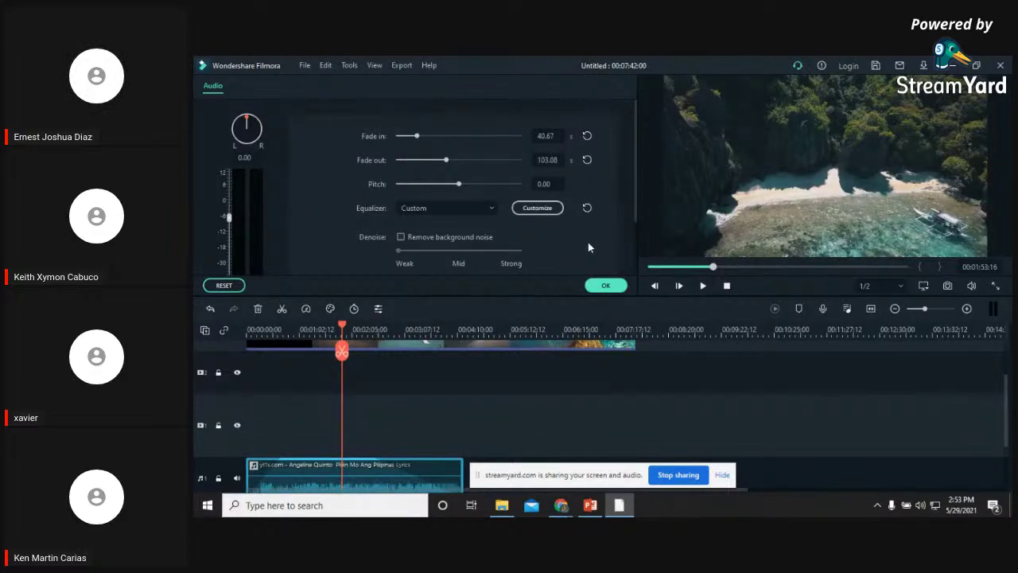
Reset the song's equalizer to its default setting
{"action": "scroll", "coordinate": [473, 334], "scroll_direction": "down", "scroll_amount": 2}
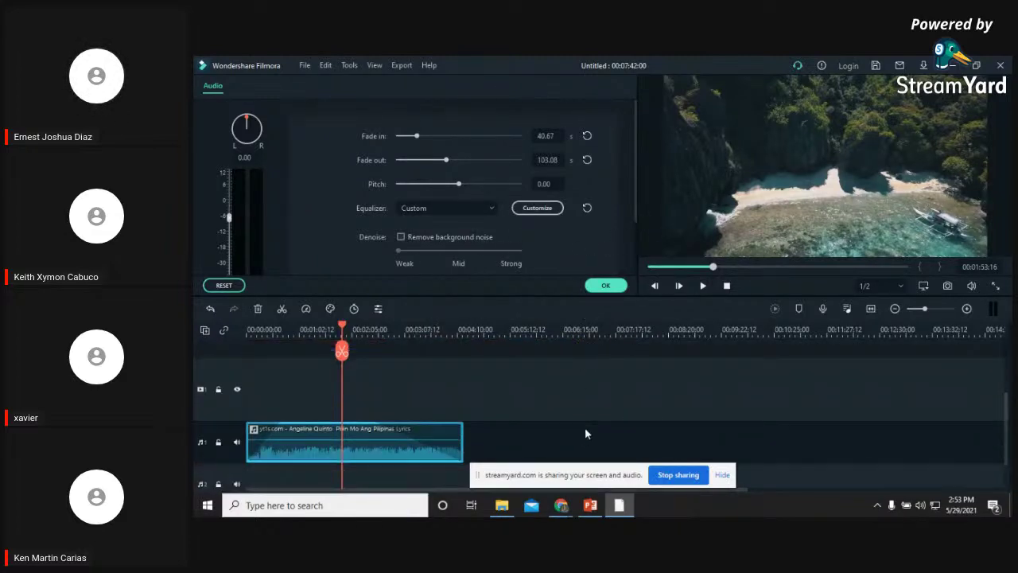
{"action": "scroll", "coordinate": [584, 426], "scroll_direction": "up", "scroll_amount": 3}
{"action": "scroll", "coordinate": [625, 386], "scroll_direction": "down", "scroll_amount": 3}
{"action": "left_click", "coordinate": [587, 208]}
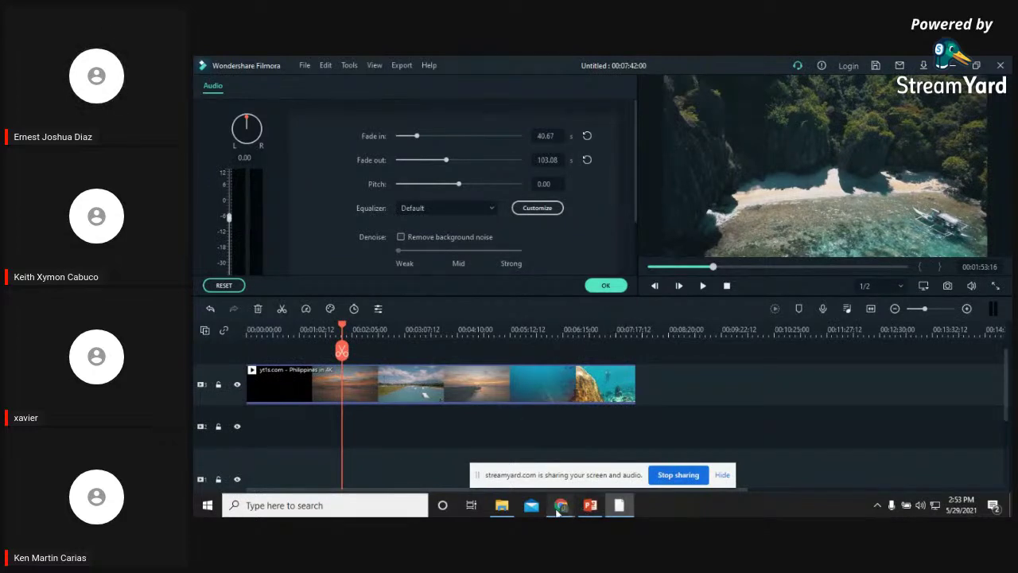
Check the audio editing slide in PowerPoint and review the comments and private chat in StreamYard
{"action": "left_click", "coordinate": [581, 511]}
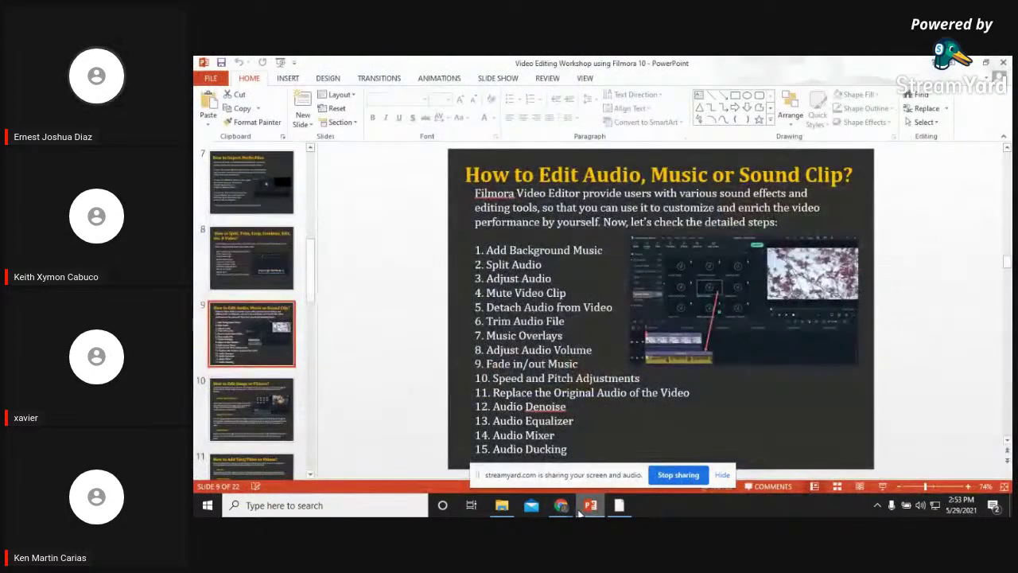
{"action": "left_click", "coordinate": [589, 508]}
{"action": "scroll", "coordinate": [474, 430], "scroll_direction": "up", "scroll_amount": 1}
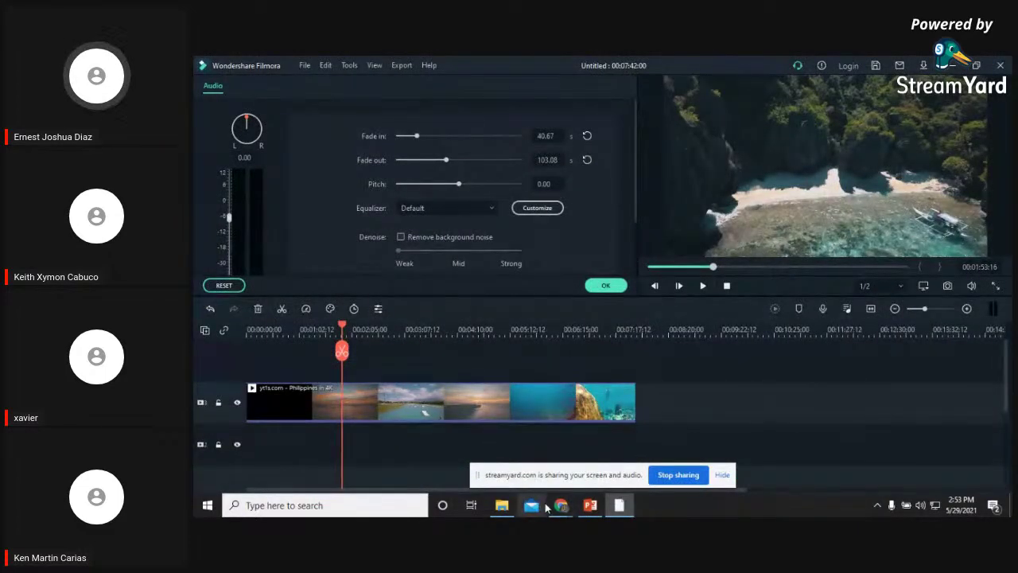
{"action": "mouse_move", "coordinate": [554, 513]}
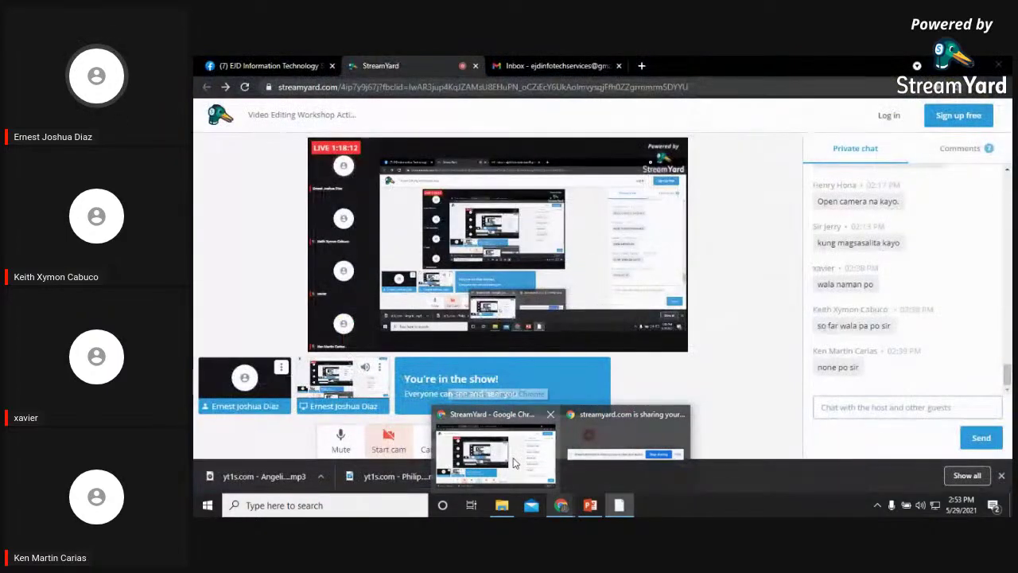
{"action": "left_click", "coordinate": [514, 463]}
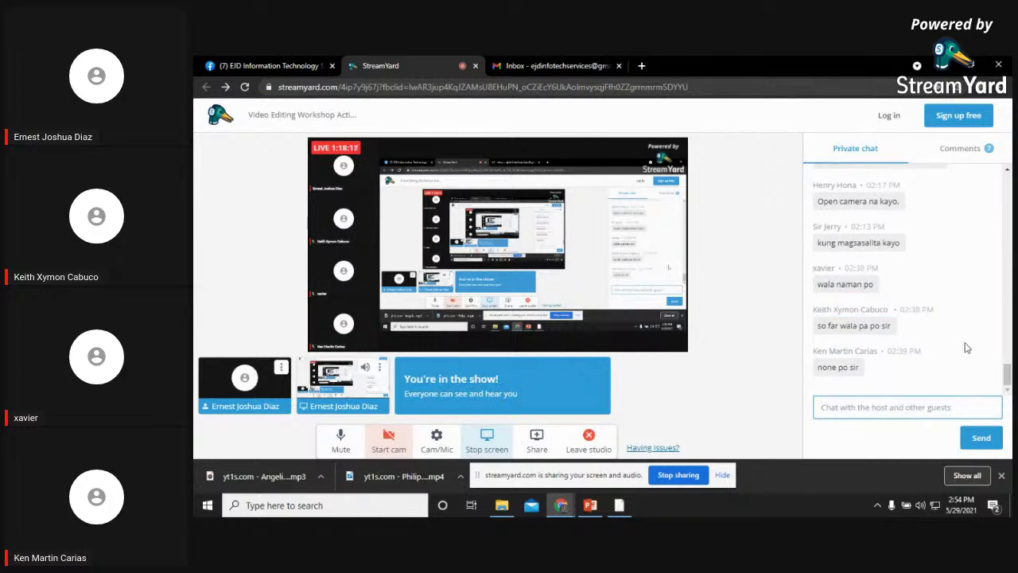
{"action": "left_click", "coordinate": [965, 151]}
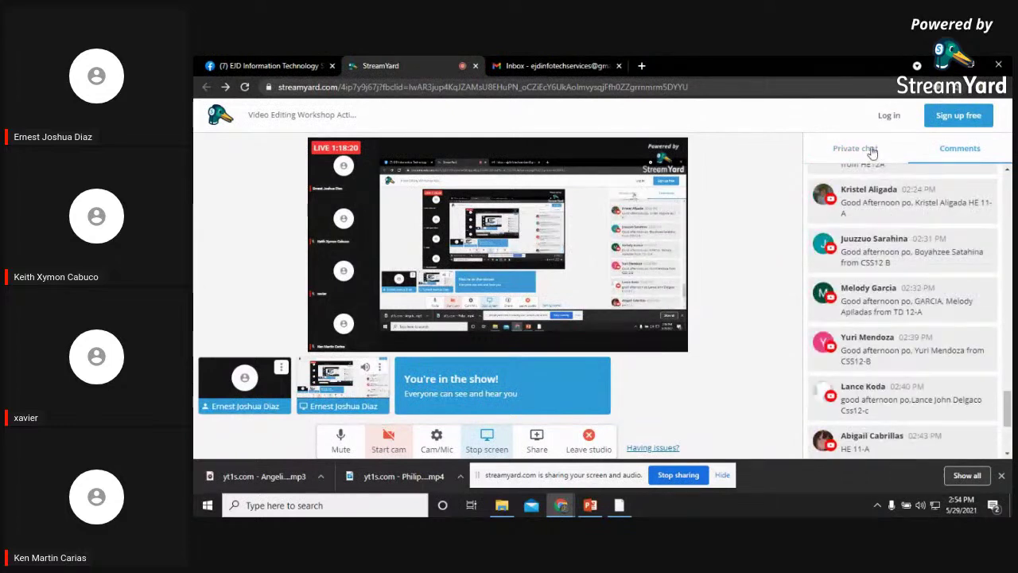
{"action": "left_click", "coordinate": [871, 151]}
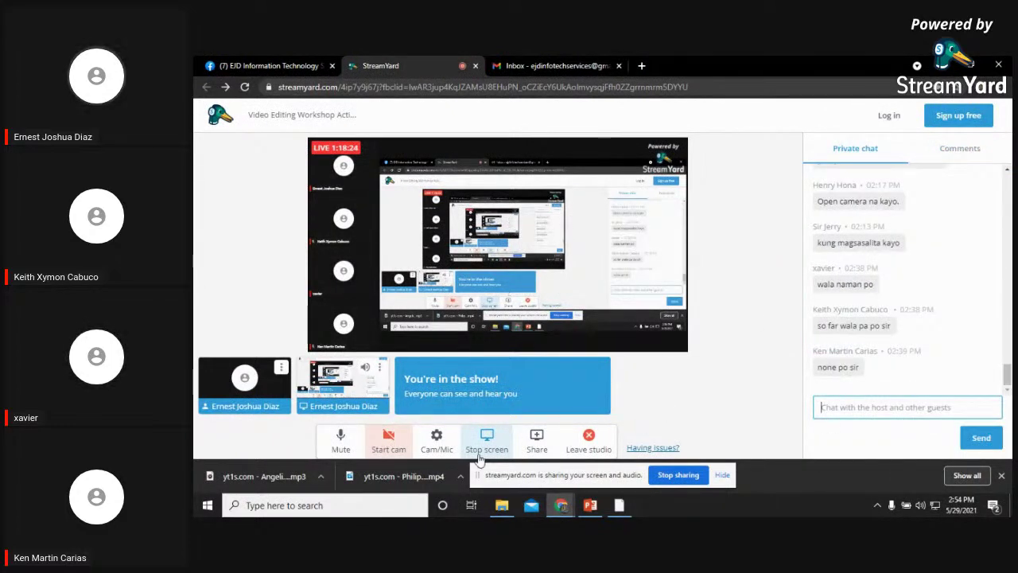
Open slide 10, How to Edit Image or Picture?, in PowerPoint and return to Filmora
{"action": "left_click", "coordinate": [590, 506]}
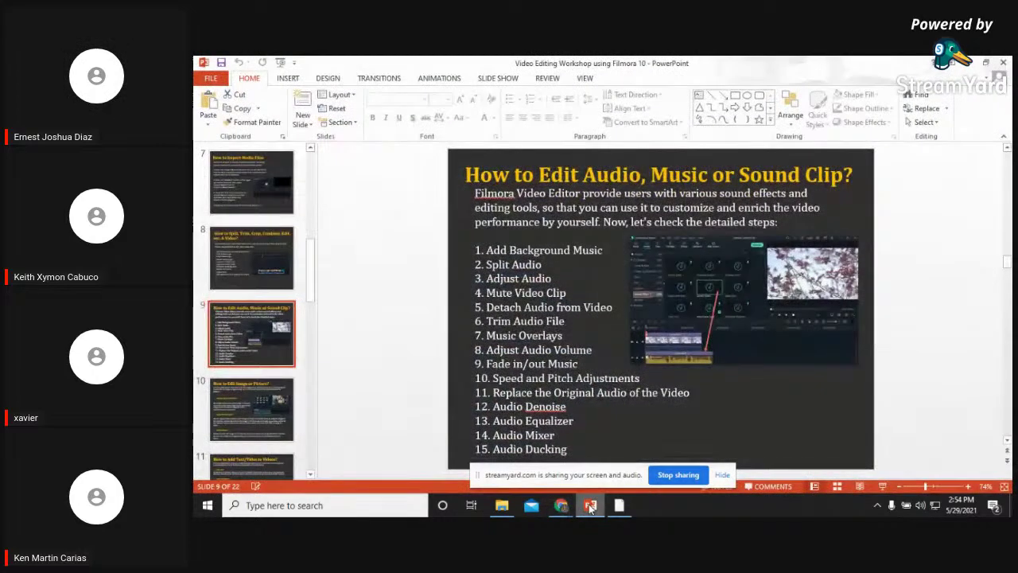
{"action": "left_click", "coordinate": [221, 398]}
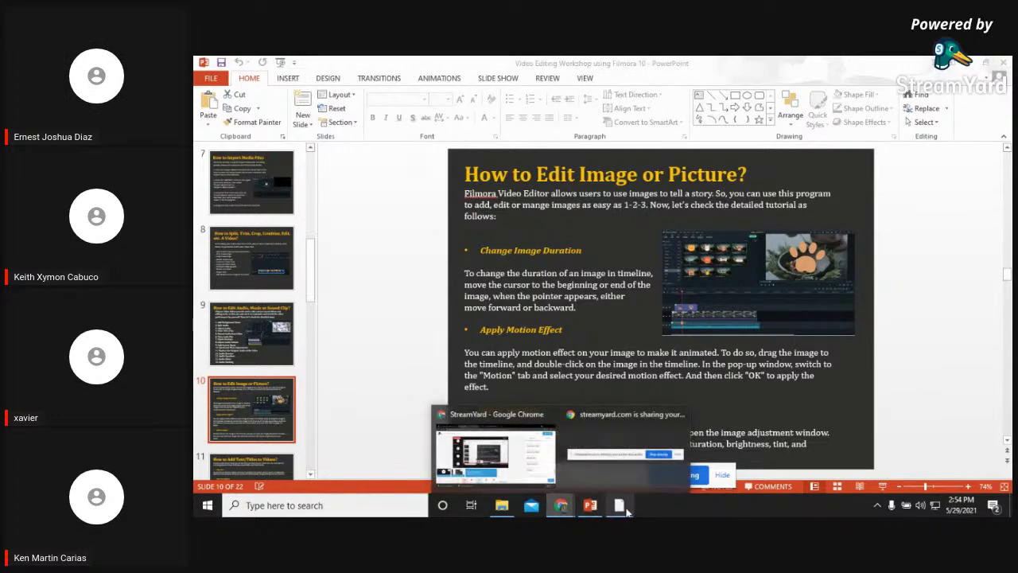
{"action": "left_click", "coordinate": [619, 505]}
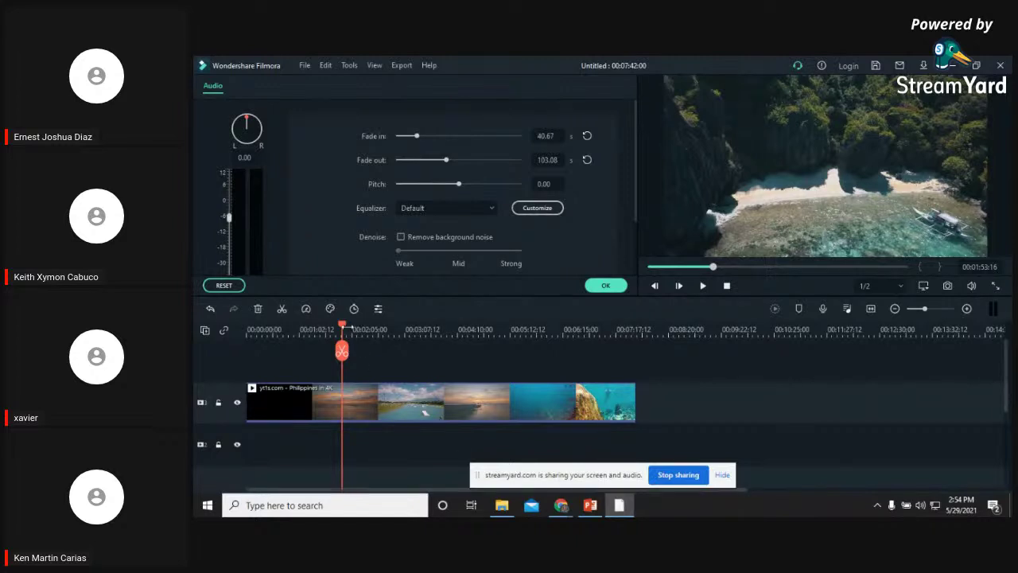
Rewind the timeline to the start, move the playhead to about 00:01:25 and briefly play the video
{"action": "left_click_drag", "start_coordinate": [344, 330], "coordinate": [193, 336]}
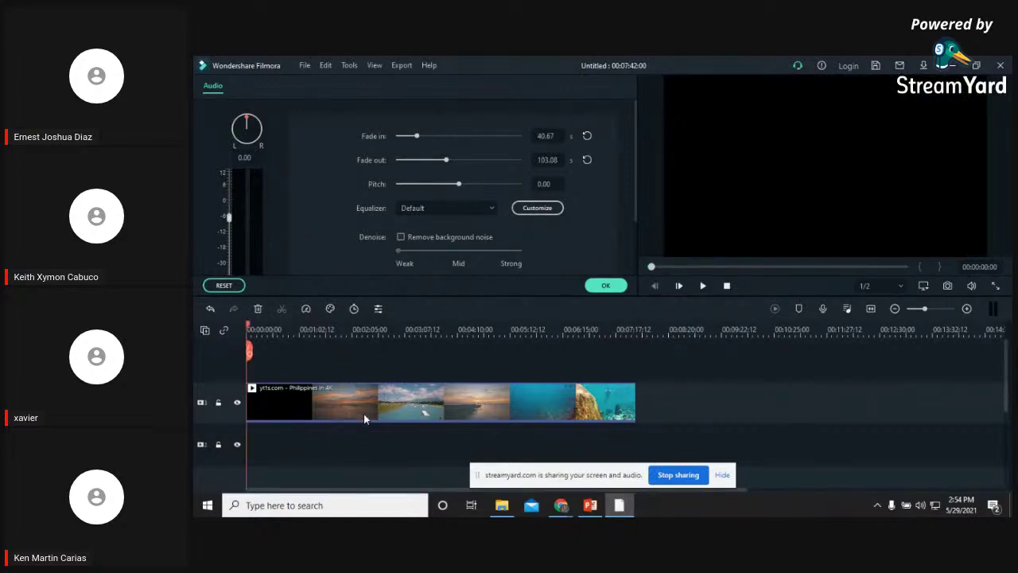
{"action": "left_click", "coordinate": [317, 329]}
{"action": "left_click", "coordinate": [705, 286]}
{"action": "left_click", "coordinate": [701, 285]}
Lower the song's volume on its timeline clip and confirm the audio settings
{"action": "scroll", "coordinate": [342, 473], "scroll_direction": "down", "scroll_amount": 2}
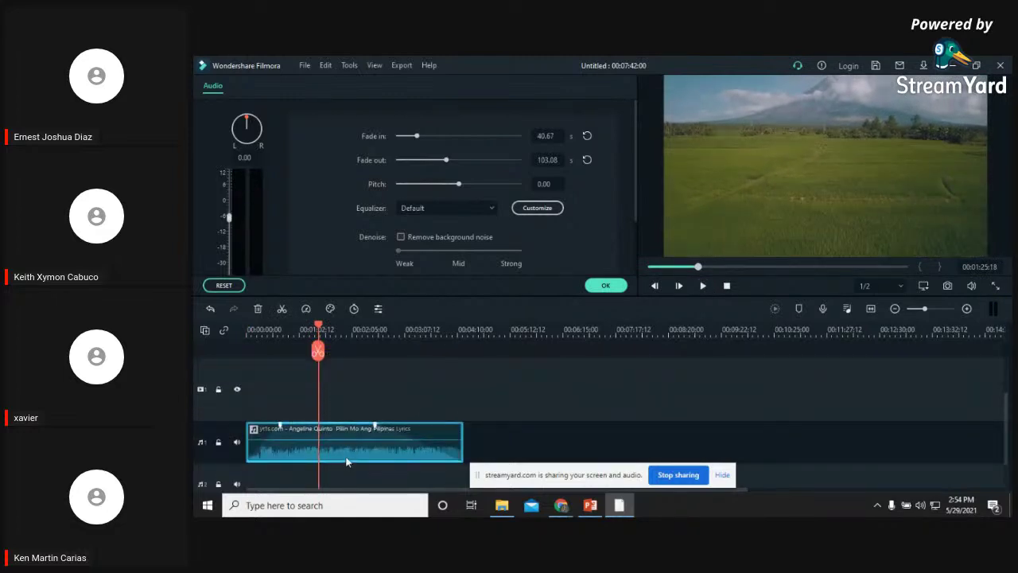
{"action": "left_click_drag", "start_coordinate": [353, 438], "coordinate": [352, 450]}
{"action": "scroll", "coordinate": [722, 375], "scroll_direction": "up", "scroll_amount": 2}
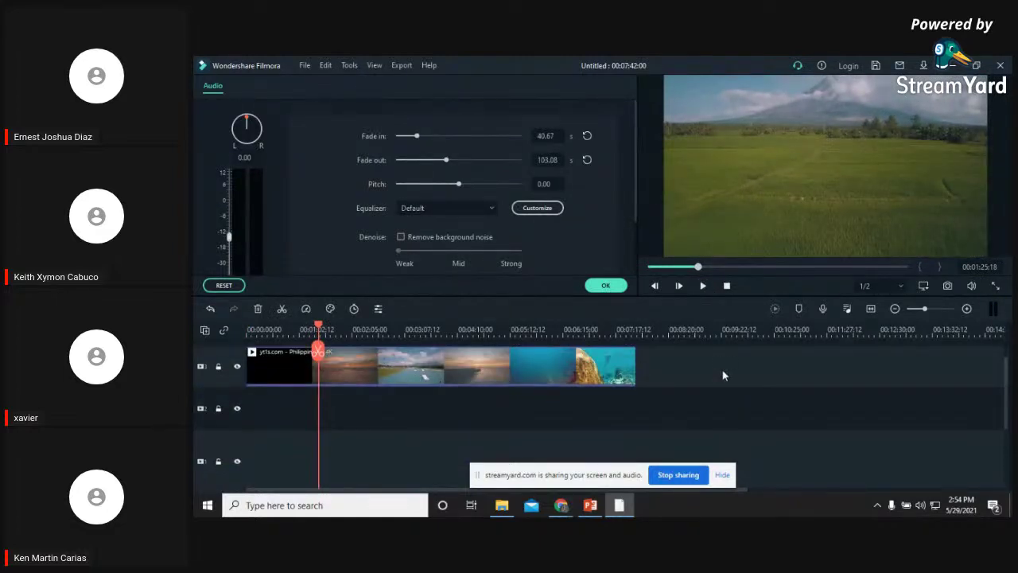
{"action": "scroll", "coordinate": [722, 376], "scroll_direction": "up", "scroll_amount": 1}
{"action": "left_click", "coordinate": [606, 285]}
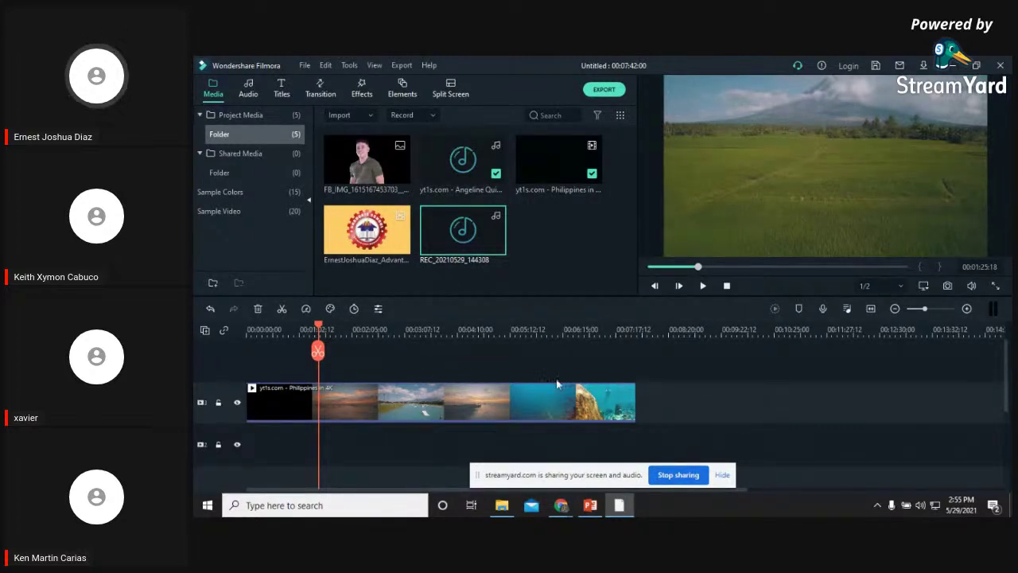
Add the portrait photo from the project media to the track above the video at 00:01:25:18
{"action": "left_click", "coordinate": [352, 172]}
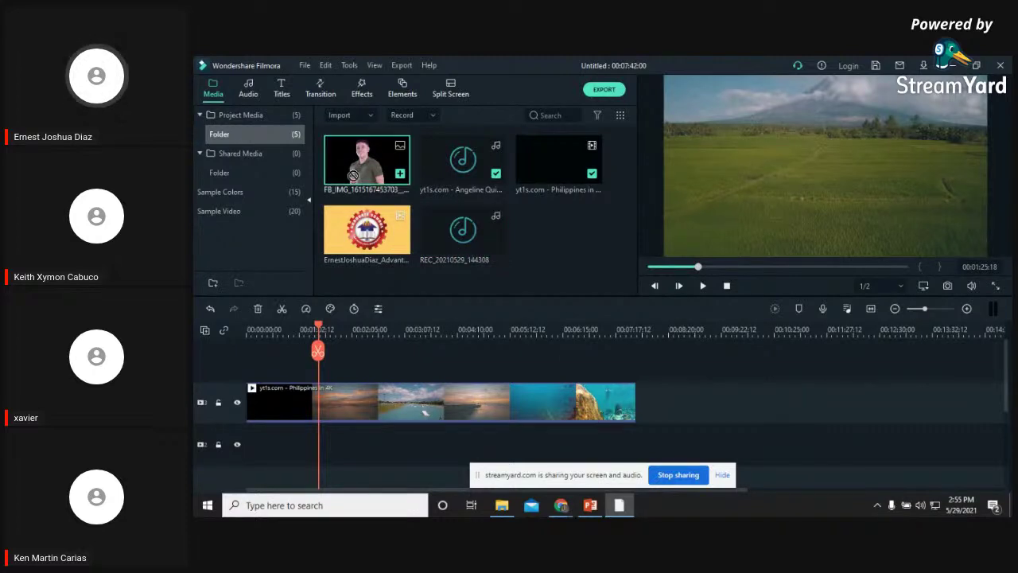
{"action": "left_click", "coordinate": [315, 326]}
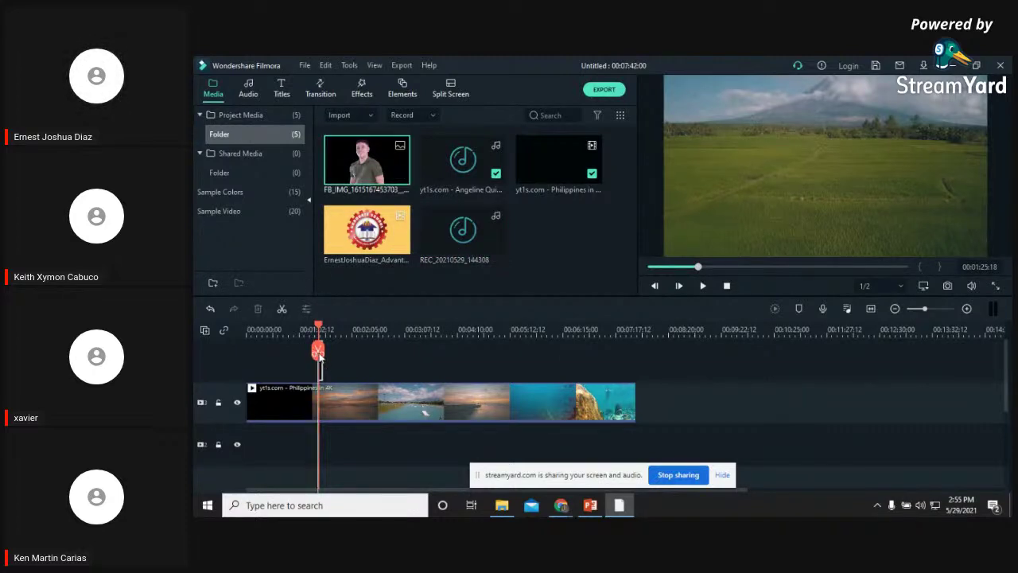
{"action": "left_click_drag", "start_coordinate": [320, 356], "coordinate": [321, 360]}
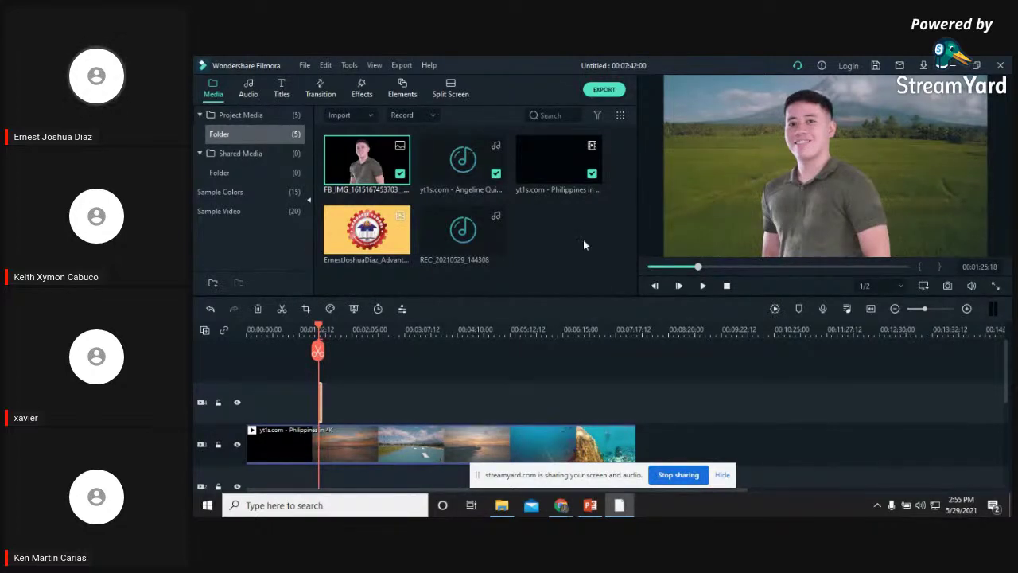
{"action": "scroll", "coordinate": [511, 339], "scroll_direction": "down", "scroll_amount": 1}
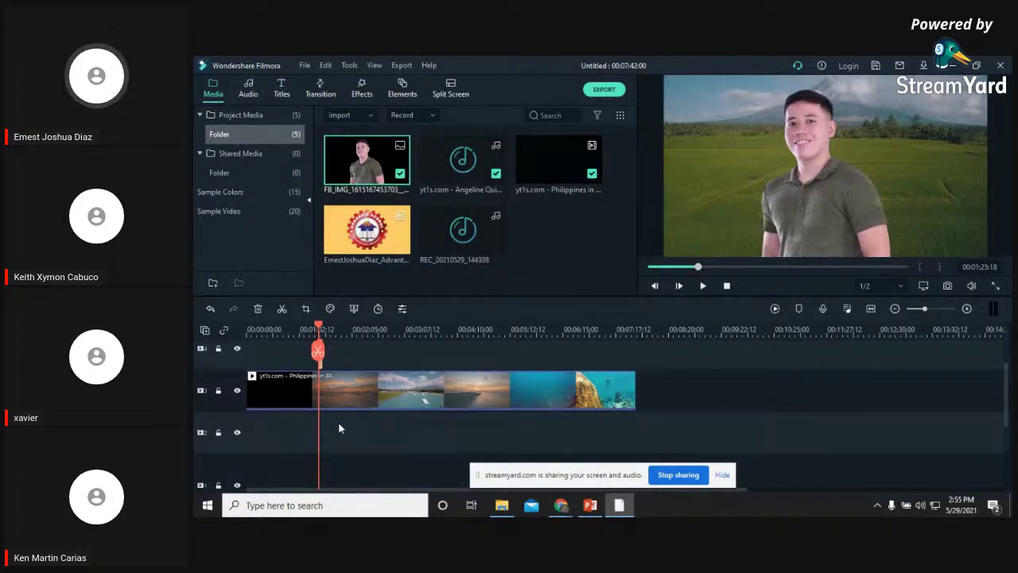
{"action": "scroll", "coordinate": [333, 393], "scroll_direction": "up", "scroll_amount": 1}
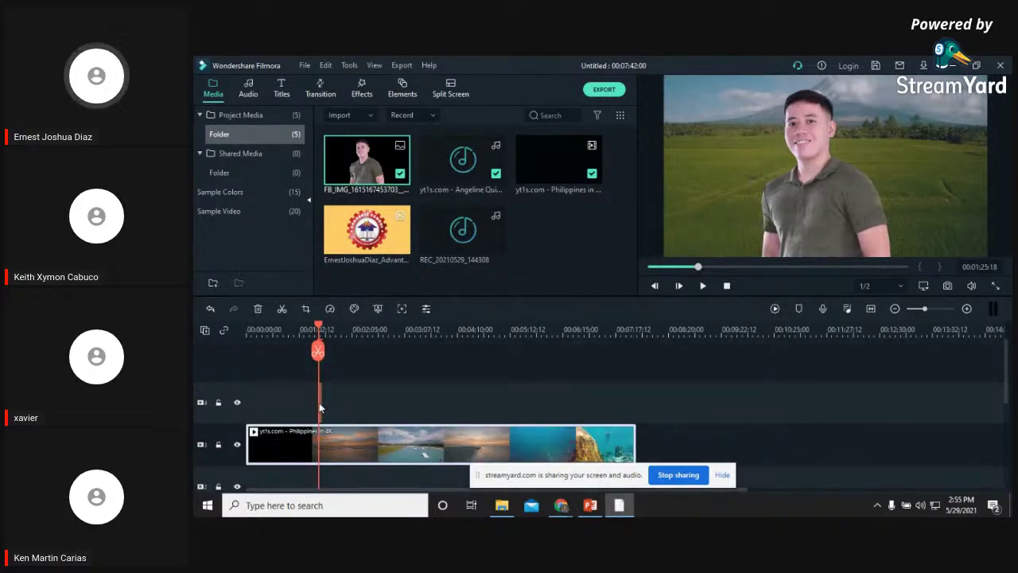
{"action": "scroll", "coordinate": [329, 400], "scroll_direction": "down", "scroll_amount": 1}
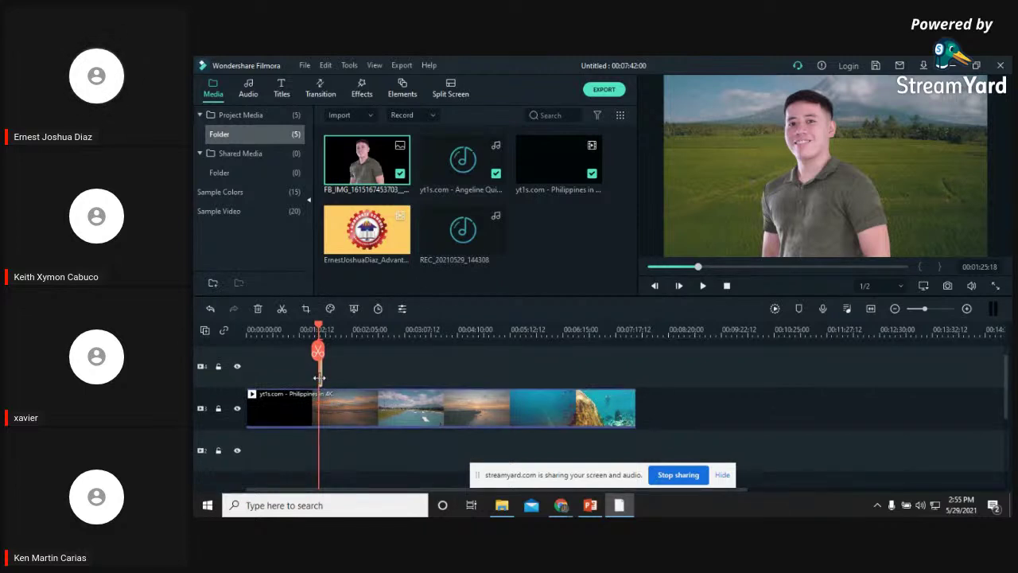
Delete the portrait photo from the timeline and undo the deletion
{"action": "key", "text": "Delete"}
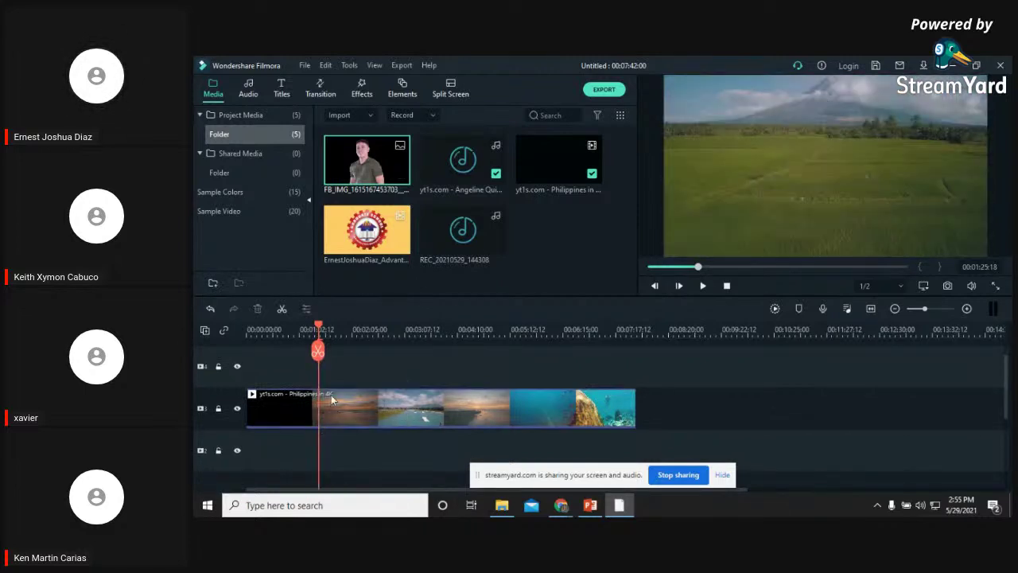
{"action": "scroll", "coordinate": [322, 390], "scroll_direction": "up", "scroll_amount": 1}
{"action": "scroll", "coordinate": [325, 400], "scroll_direction": "down", "scroll_amount": 1}
{"action": "scroll", "coordinate": [326, 401], "scroll_direction": "down", "scroll_amount": 1}
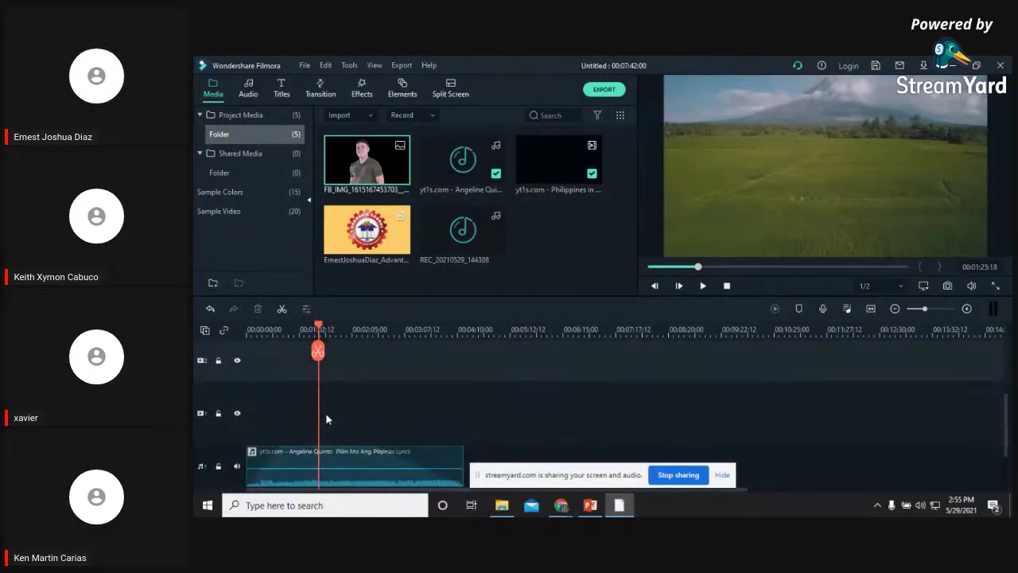
{"action": "key", "text": "ctrl+z"}
Lengthen the portrait photo clip and move it to the track below the video
{"action": "scroll", "coordinate": [327, 415], "scroll_direction": "up", "scroll_amount": 1}
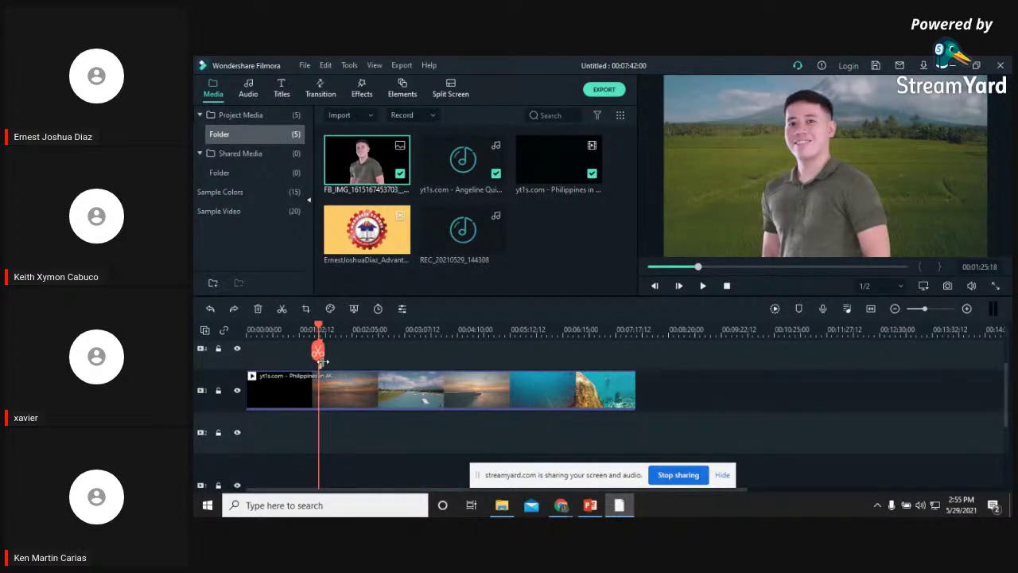
{"action": "left_click_drag", "start_coordinate": [329, 373], "coordinate": [330, 430]}
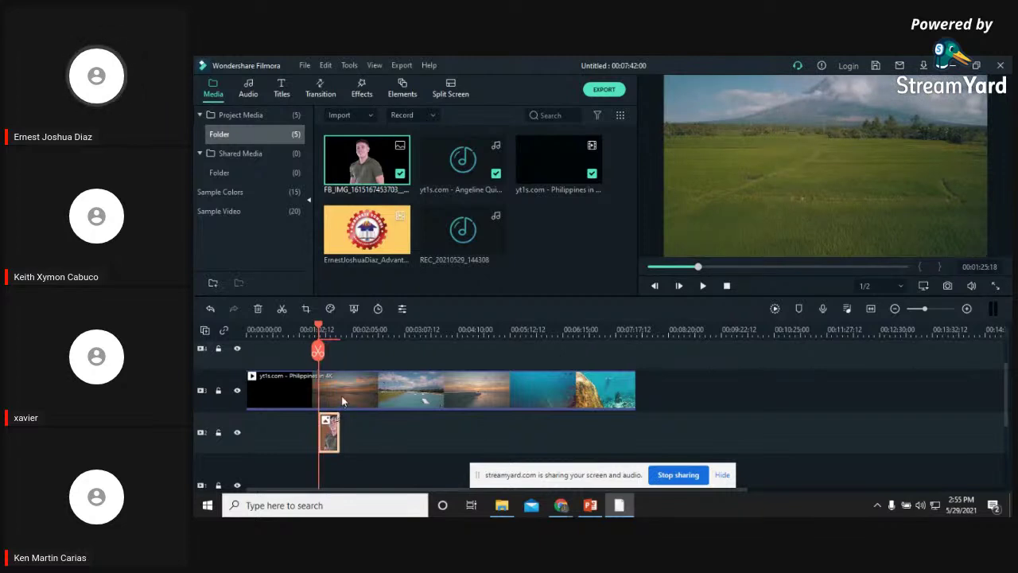
Shift the video about half a frame to the left in the preview to uncover the photo behind it
{"action": "left_click", "coordinate": [868, 179]}
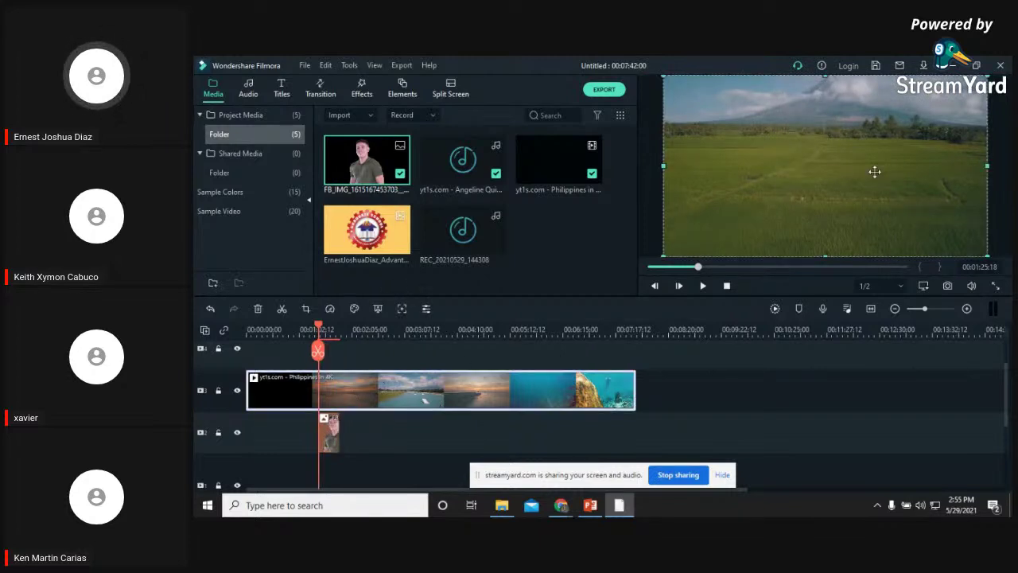
{"action": "left_click_drag", "start_coordinate": [874, 171], "coordinate": [699, 176]}
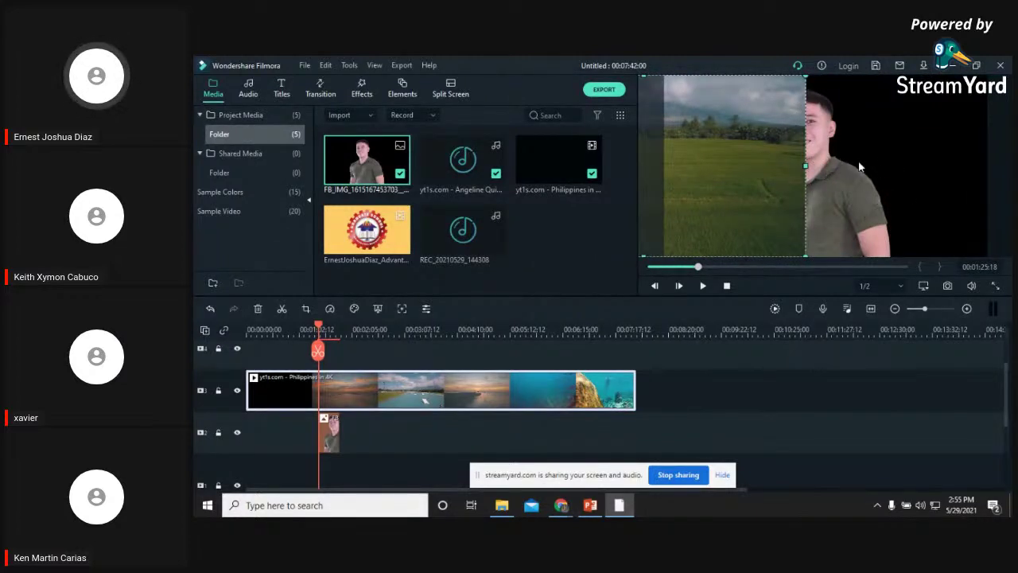
{"action": "scroll", "coordinate": [666, 335], "scroll_direction": "down", "scroll_amount": 1}
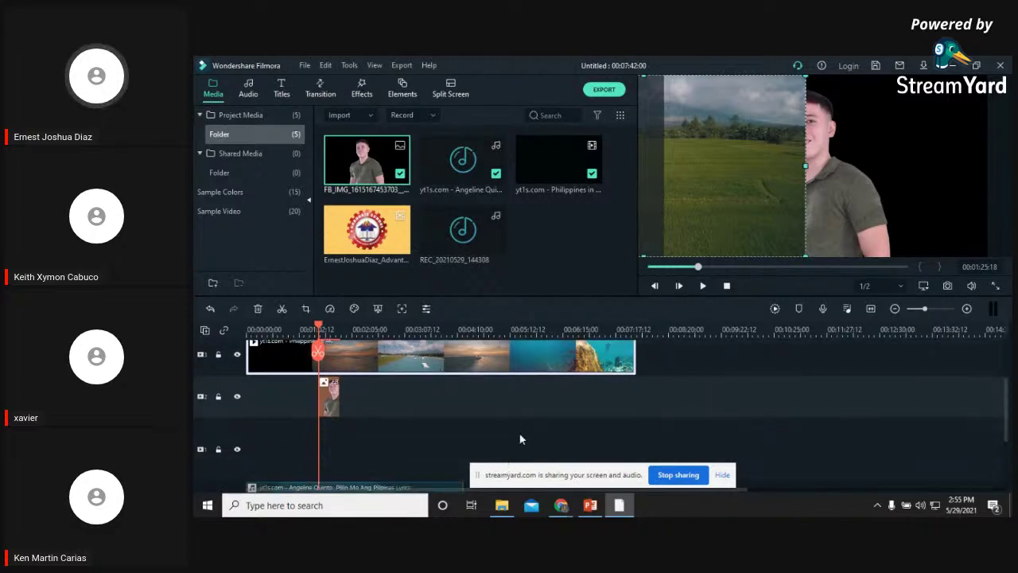
{"action": "scroll", "coordinate": [527, 420], "scroll_direction": "up", "scroll_amount": 1}
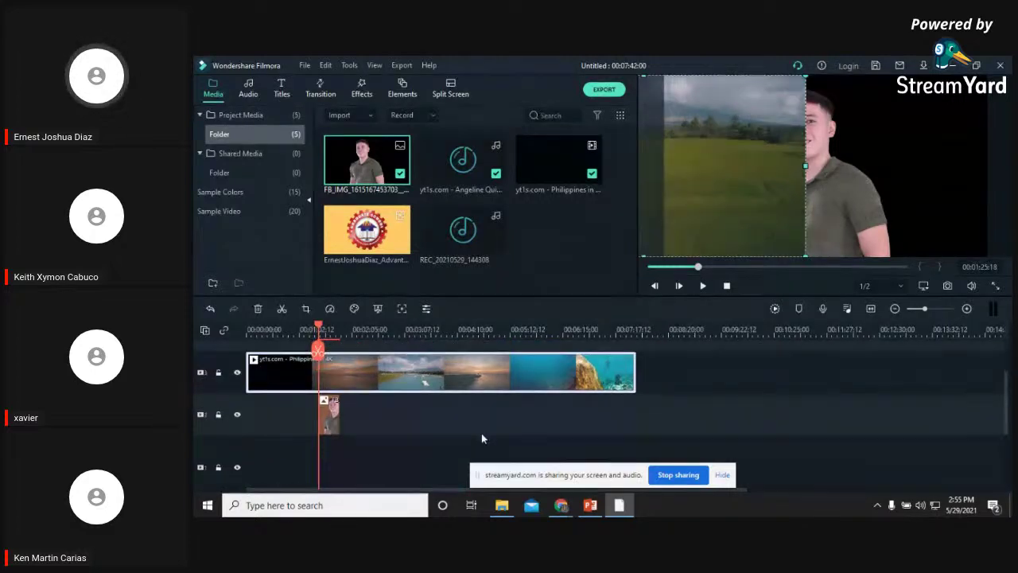
{"action": "scroll", "coordinate": [390, 406], "scroll_direction": "up", "scroll_amount": 2}
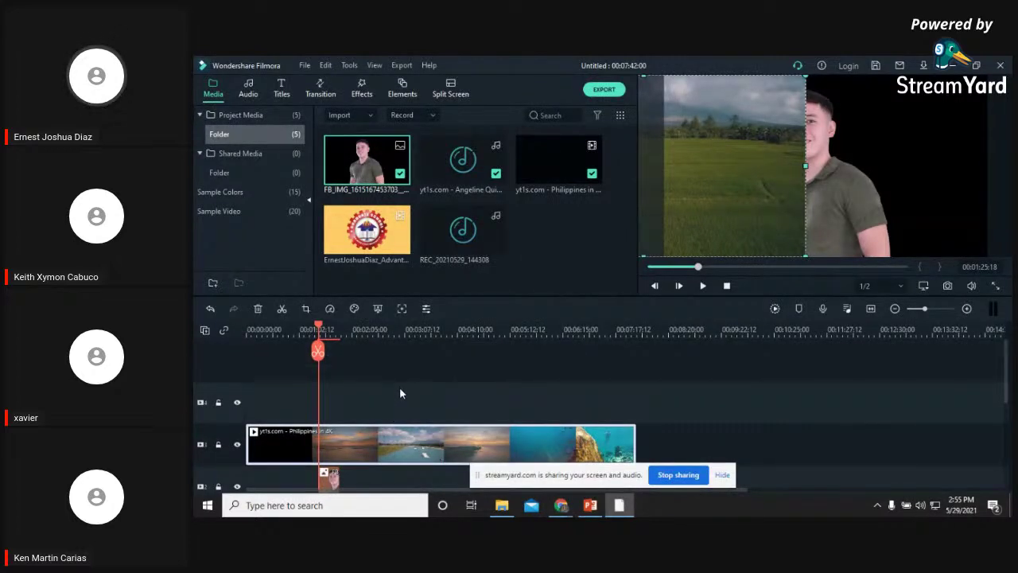
{"action": "scroll", "coordinate": [406, 374], "scroll_direction": "down", "scroll_amount": 2}
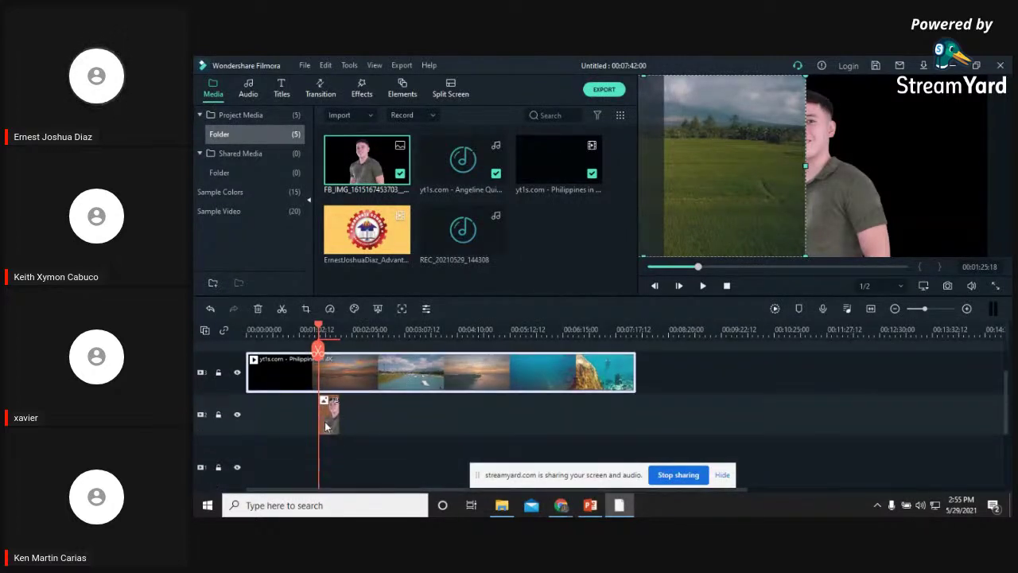
Move the portrait photo back to the track above the video and select the video in the preview
{"action": "scroll", "coordinate": [326, 426], "scroll_direction": "up", "scroll_amount": 1}
{"action": "left_click_drag", "start_coordinate": [333, 445], "coordinate": [333, 354]}
{"action": "scroll", "coordinate": [384, 413], "scroll_direction": "up", "scroll_amount": 3}
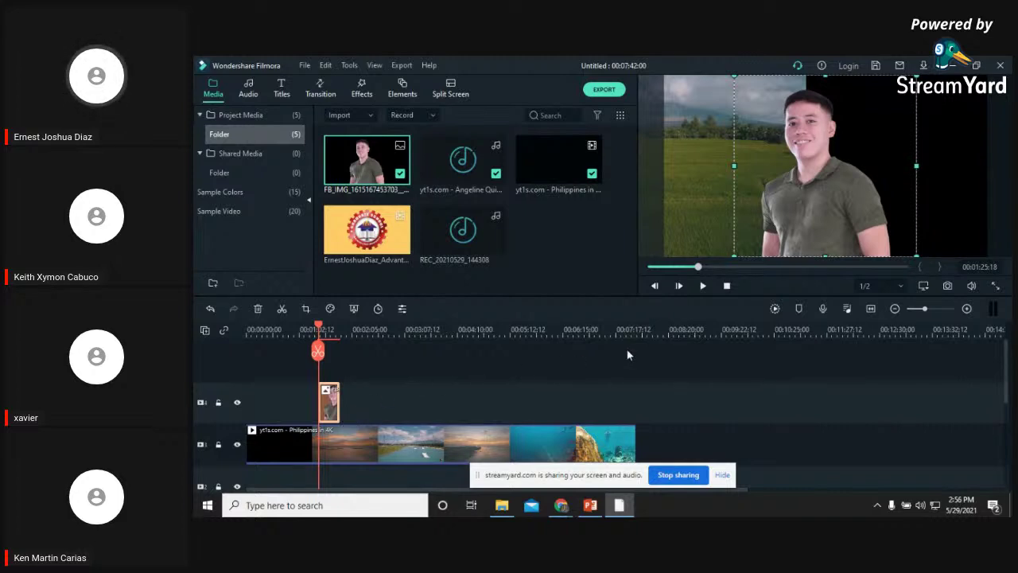
{"action": "left_click", "coordinate": [704, 167]}
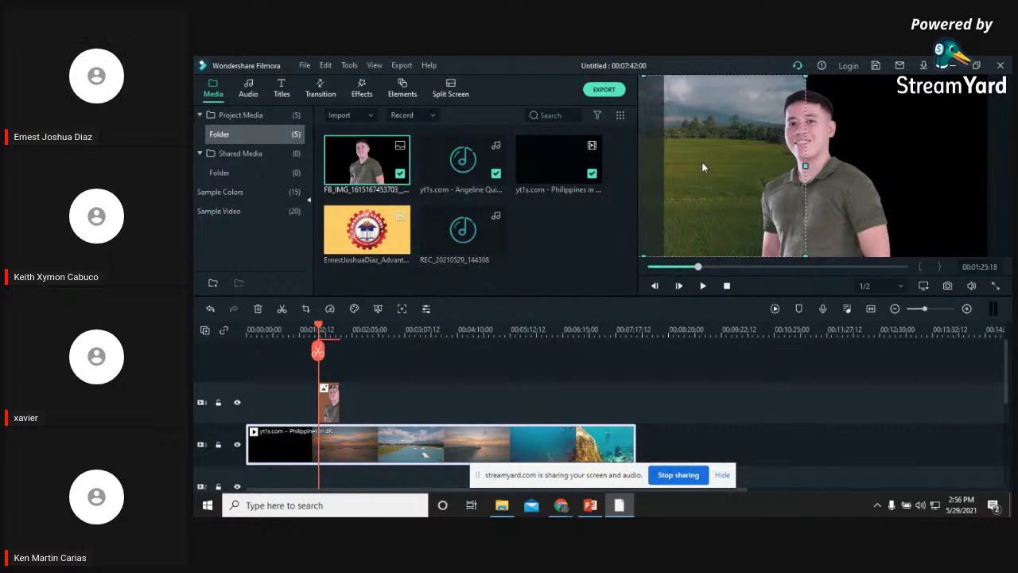
Move the landscape video in the preview so it lines up with the full video frame
{"action": "left_click_drag", "start_coordinate": [737, 163], "coordinate": [856, 159]}
{"action": "left_click_drag", "start_coordinate": [720, 172], "coordinate": [909, 177]}
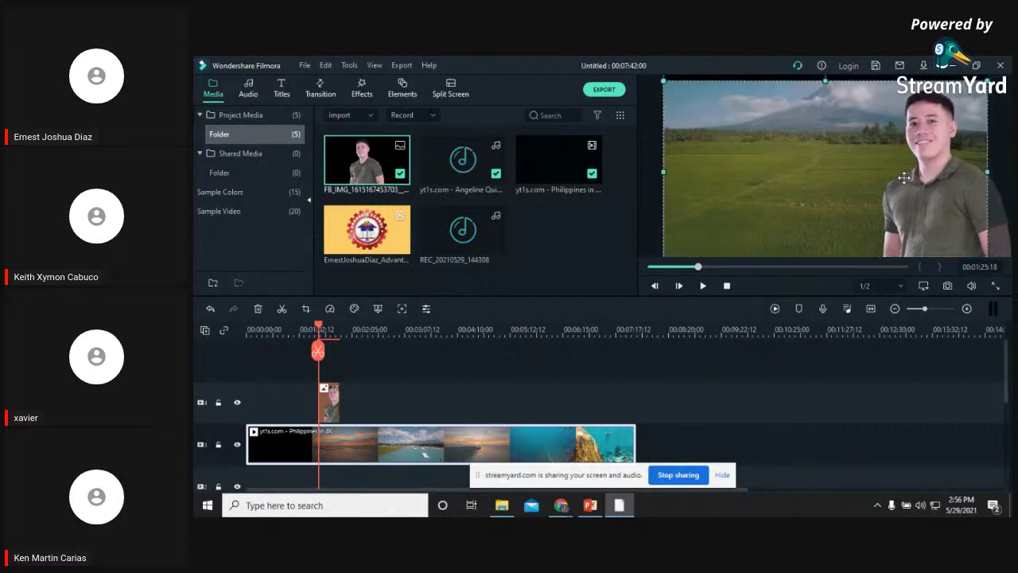
Scale down the portrait photo and place it in the lower-right corner of the video frame
{"action": "left_click", "coordinate": [926, 200]}
{"action": "left_click_drag", "start_coordinate": [926, 200], "coordinate": [887, 199]}
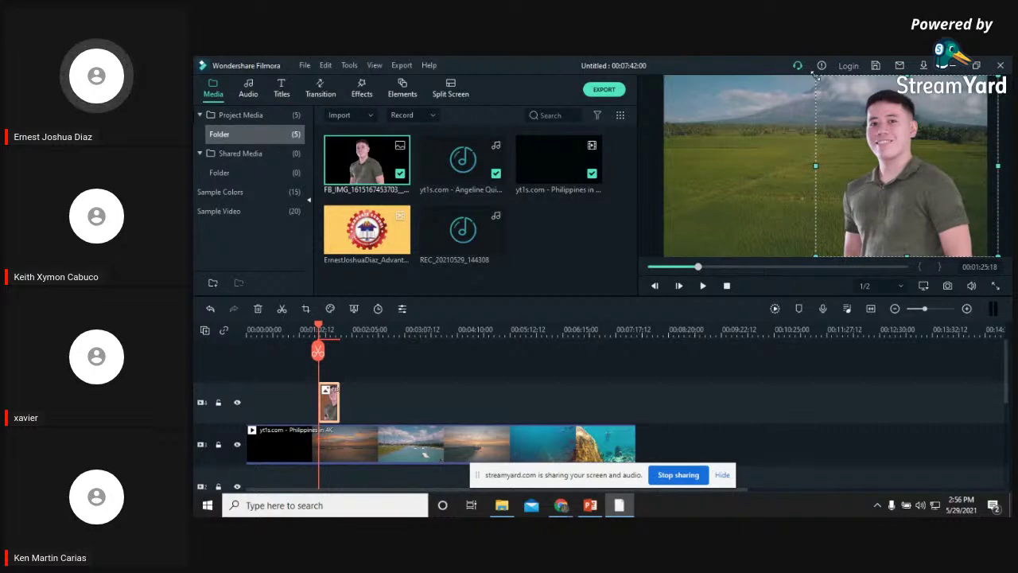
{"action": "left_click_drag", "start_coordinate": [816, 77], "coordinate": [897, 143]}
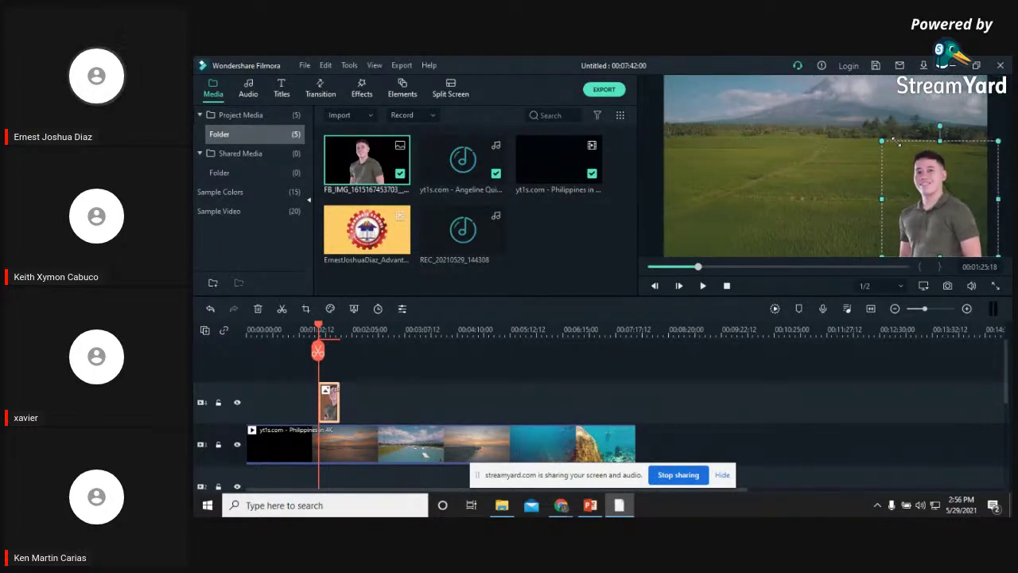
{"action": "left_click_drag", "start_coordinate": [923, 188], "coordinate": [917, 213]}
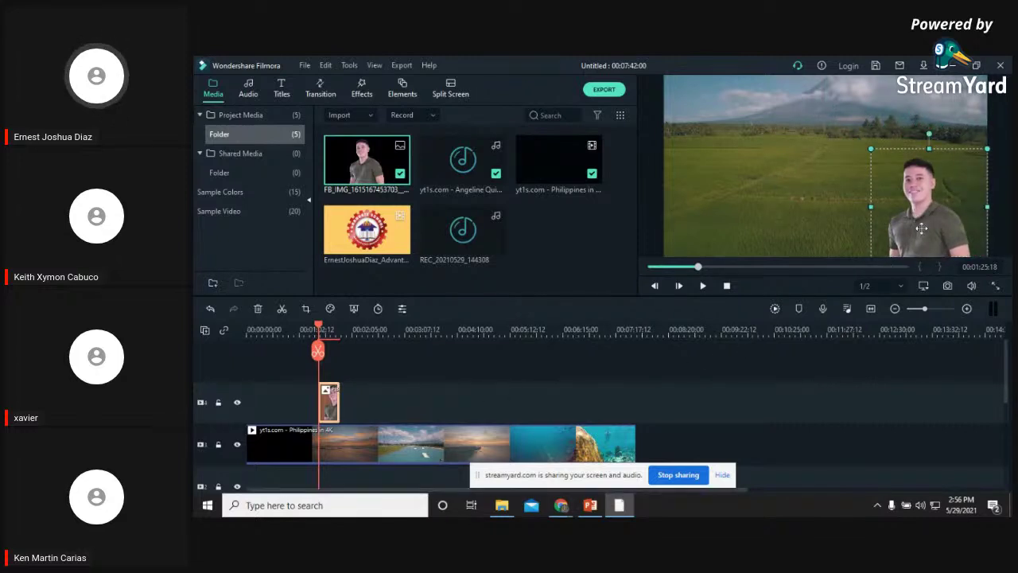
{"action": "left_click_drag", "start_coordinate": [921, 228], "coordinate": [922, 222]}
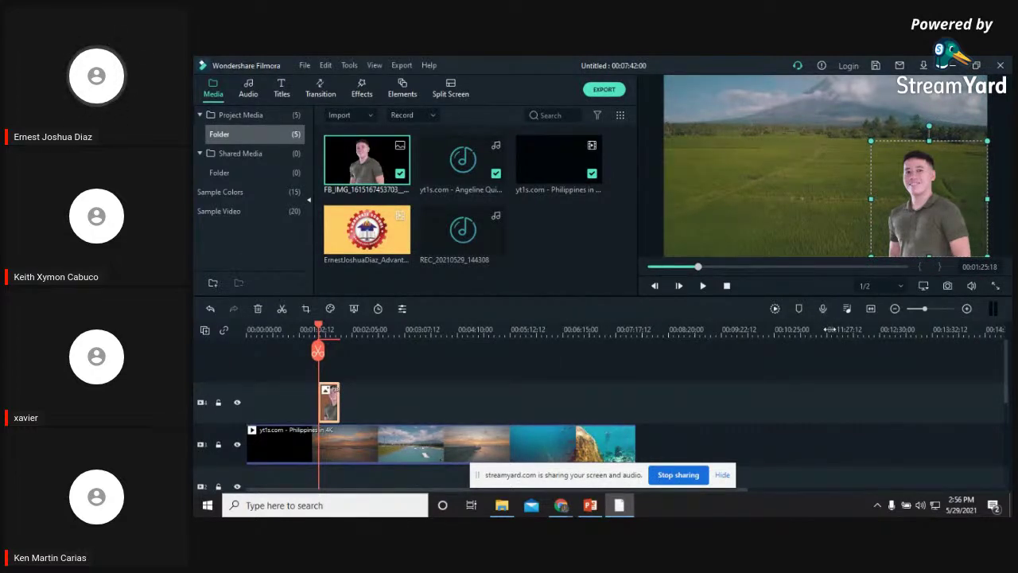
Switch to PowerPoint and read the slide "How to Edit Image or Picture?" on changing image duration
{"action": "left_click", "coordinate": [590, 507]}
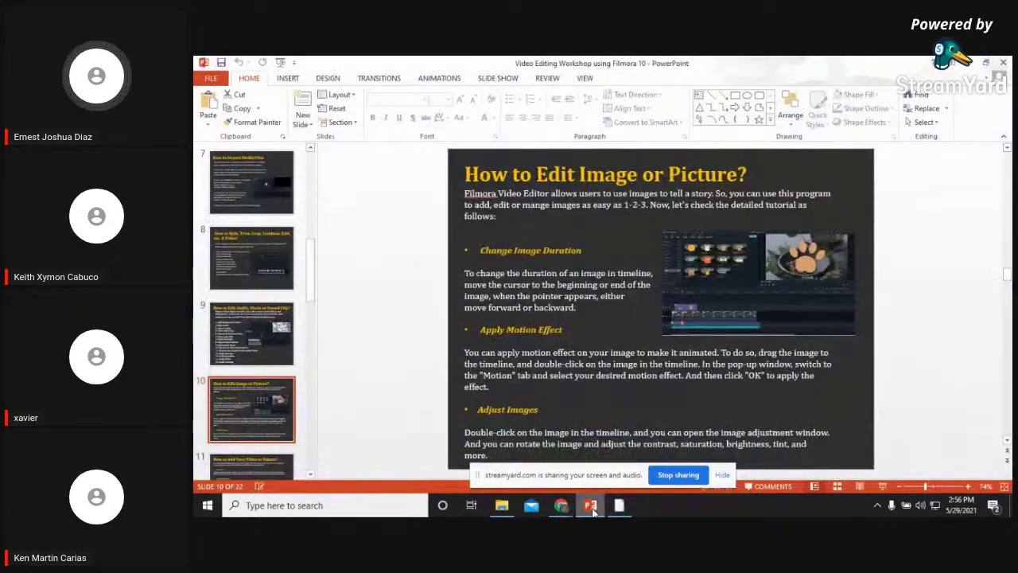
{"action": "scroll", "coordinate": [540, 284], "scroll_direction": "down", "scroll_amount": 1}
{"action": "scroll", "coordinate": [540, 283], "scroll_direction": "up", "scroll_amount": 1}
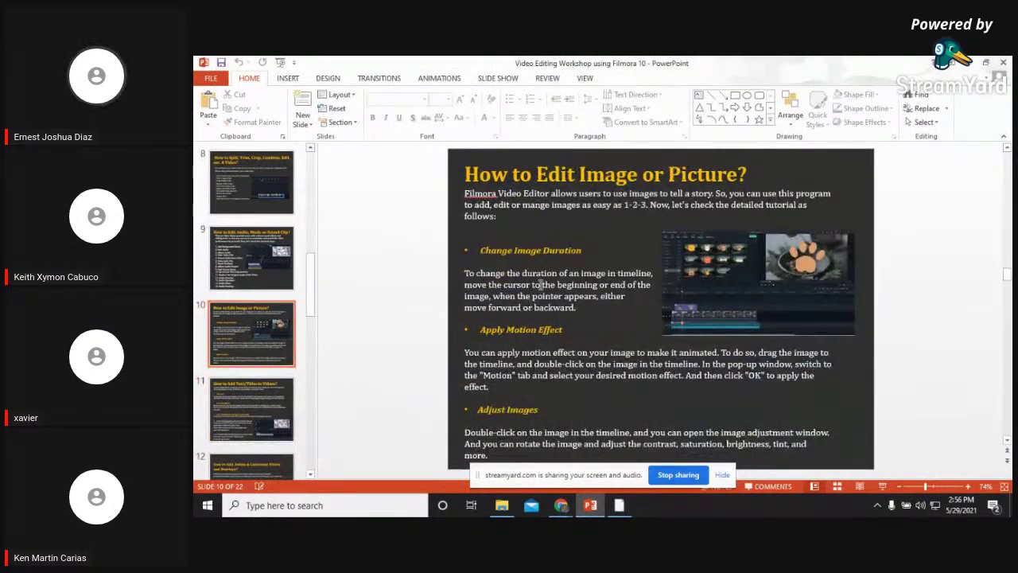
Switch back to Filmora and extend the portrait clip on the timeline to a duration of 00:01:04:00
{"action": "left_click", "coordinate": [619, 505]}
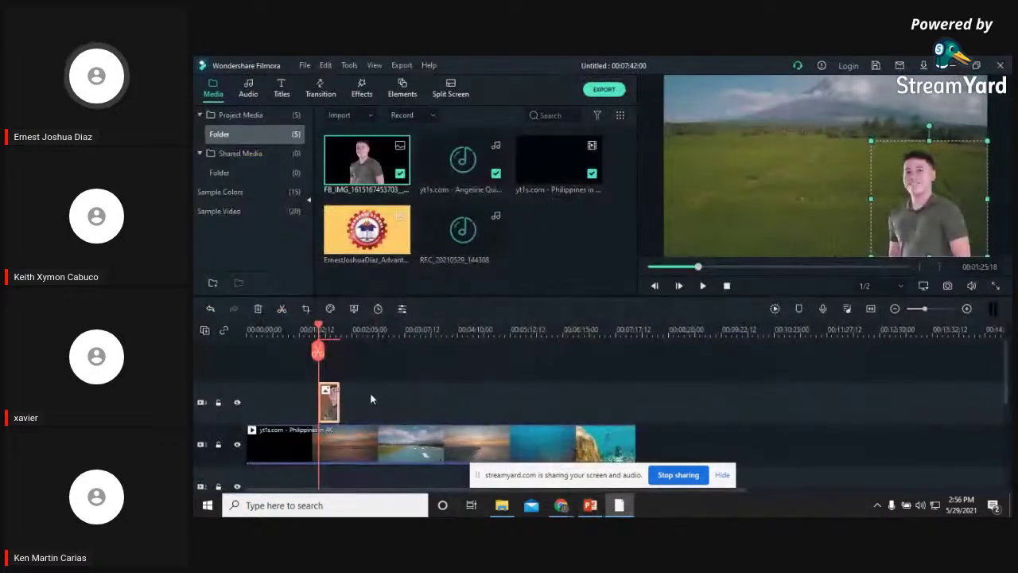
{"action": "left_click_drag", "start_coordinate": [338, 402], "coordinate": [371, 402]}
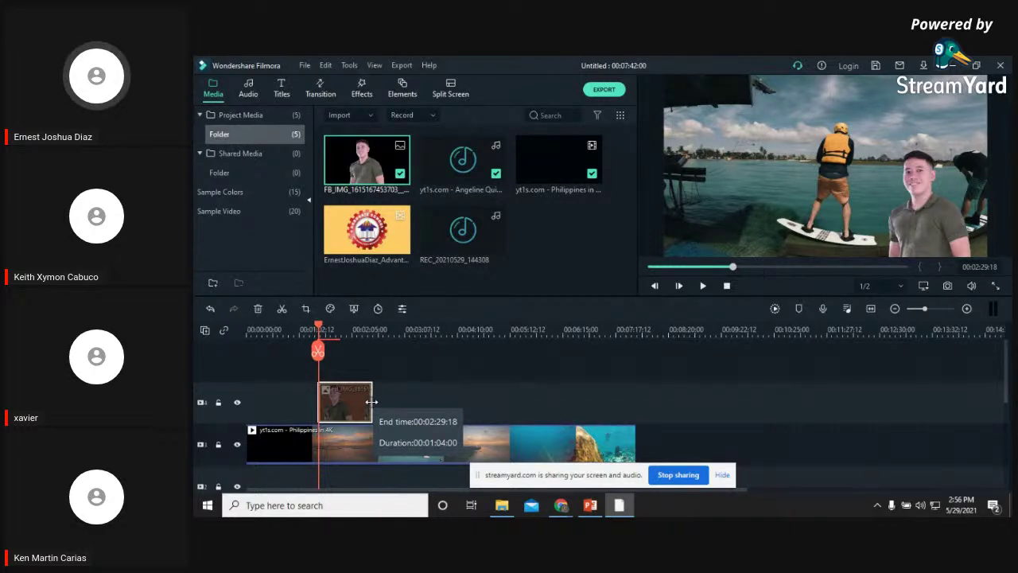
{"action": "left_click_drag", "start_coordinate": [371, 402], "coordinate": [371, 402]}
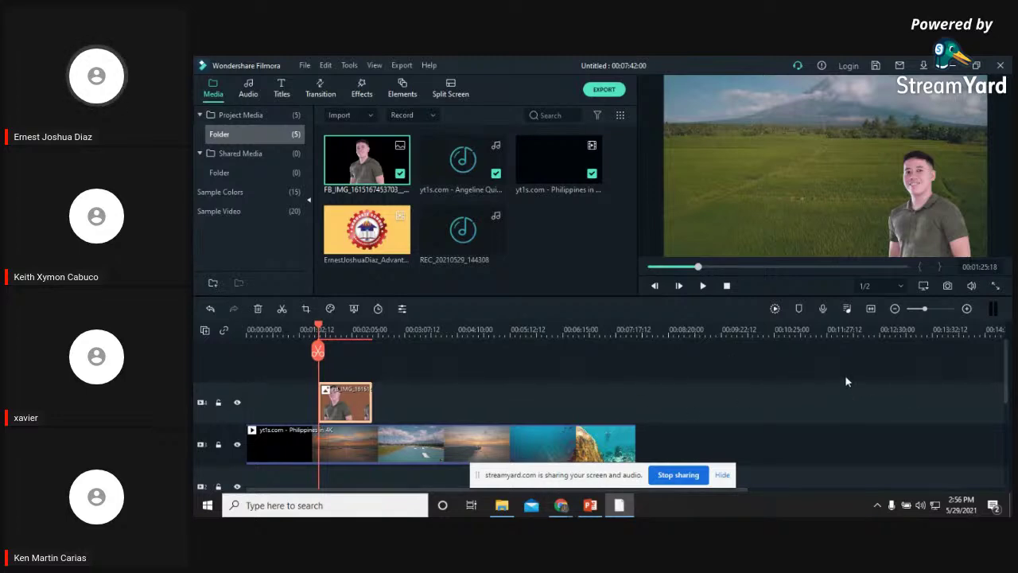
Switch to PowerPoint and check the instructions for applying a motion effect to an image
{"action": "left_click", "coordinate": [589, 505]}
{"action": "left_click", "coordinate": [590, 505]}
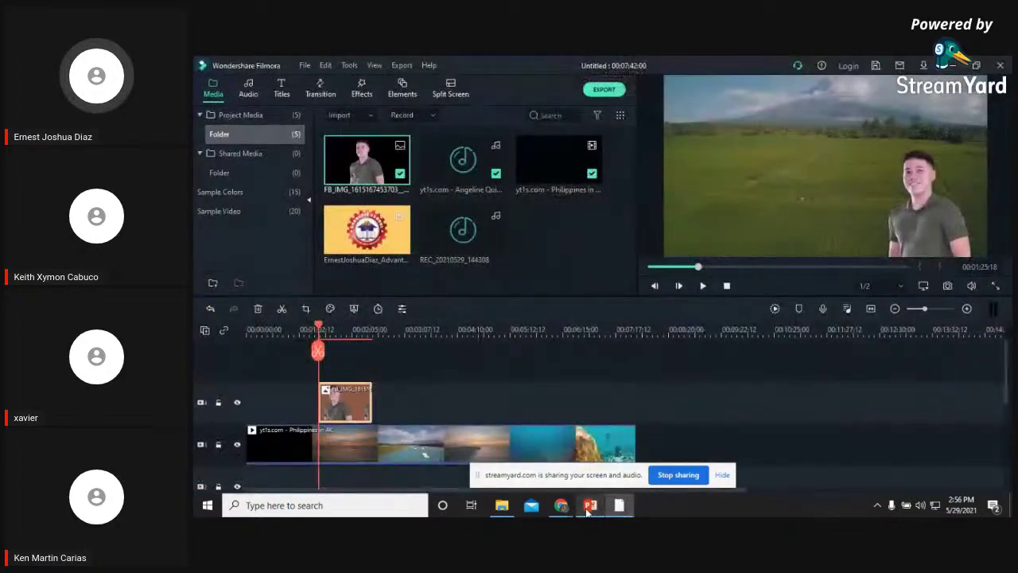
{"action": "left_click", "coordinate": [589, 506]}
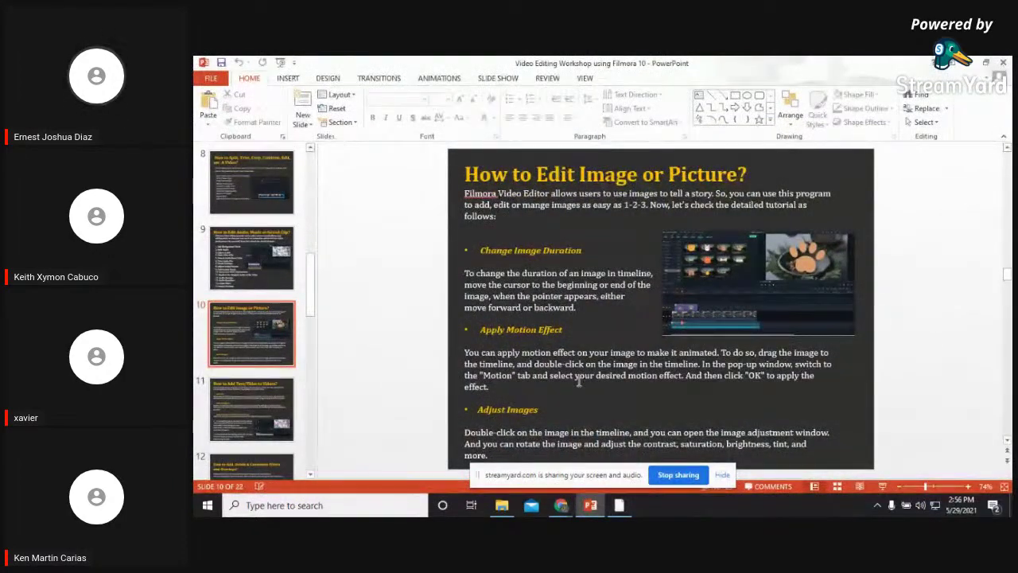
Return to Filmora and apply the Pause preset animation to the portrait clip
{"action": "left_click", "coordinate": [619, 506]}
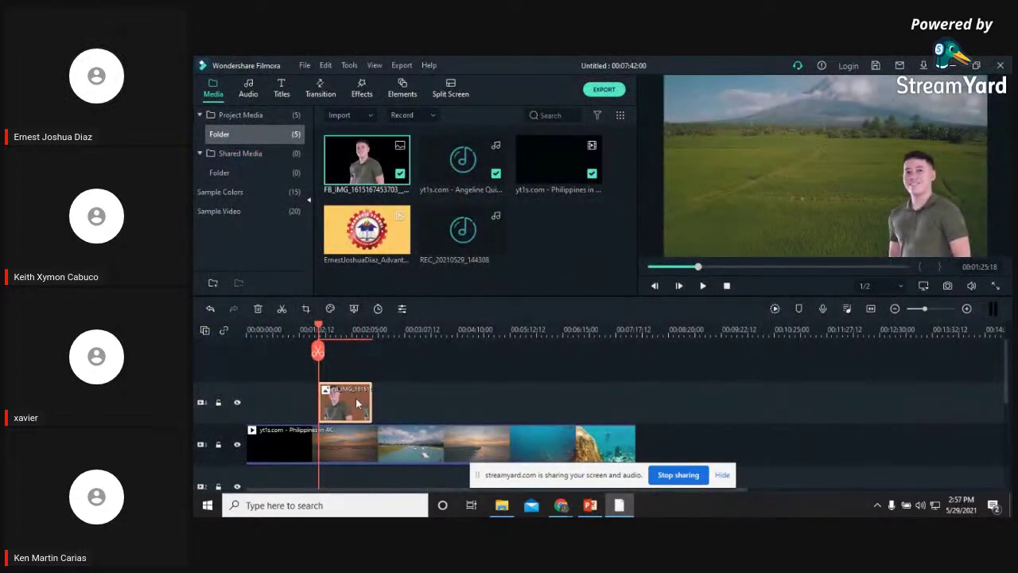
{"action": "double_click", "coordinate": [356, 397]}
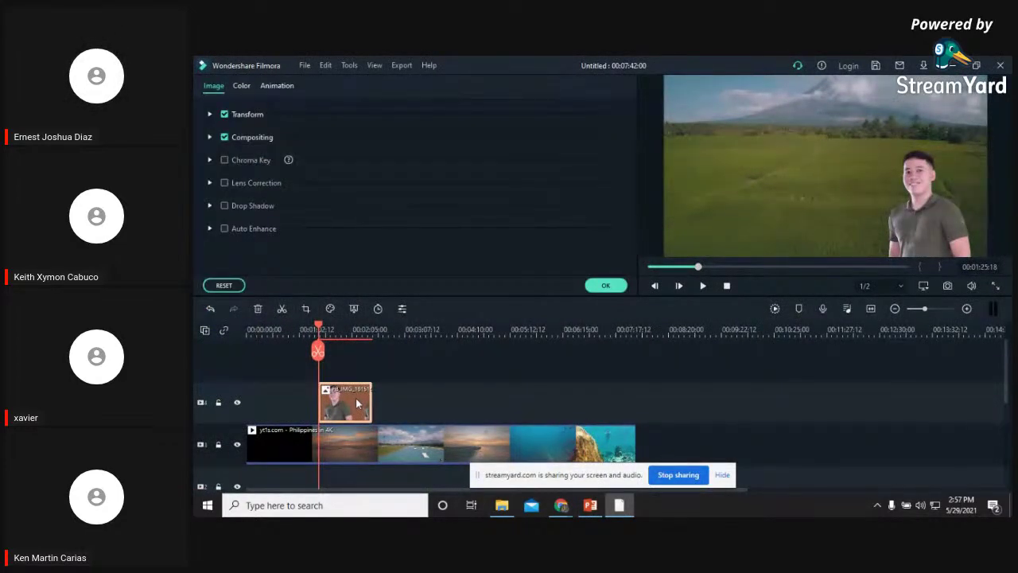
{"action": "left_click", "coordinate": [278, 86]}
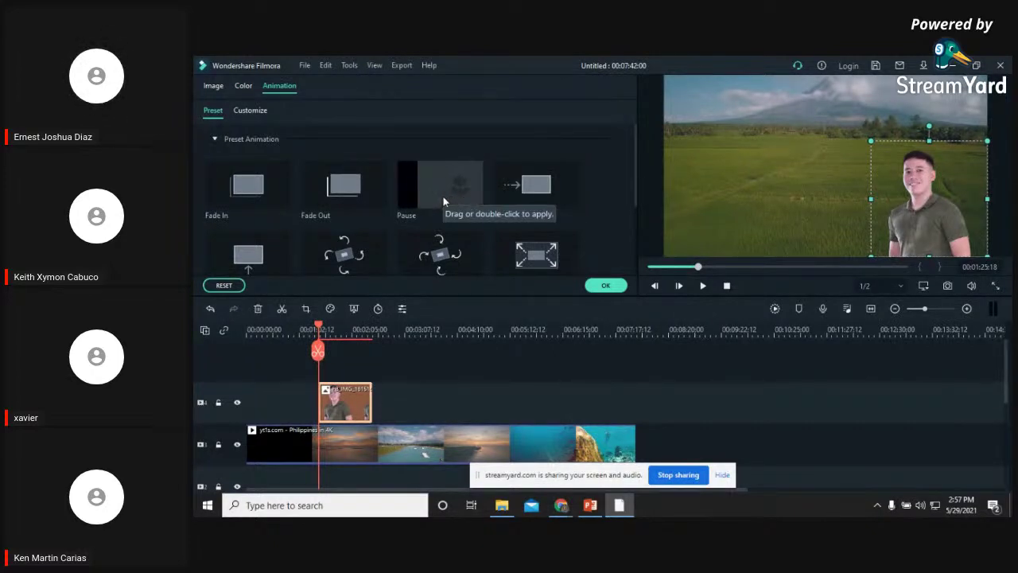
{"action": "scroll", "coordinate": [443, 196], "scroll_direction": "down", "scroll_amount": 3}
{"action": "scroll", "coordinate": [443, 197], "scroll_direction": "up", "scroll_amount": 3}
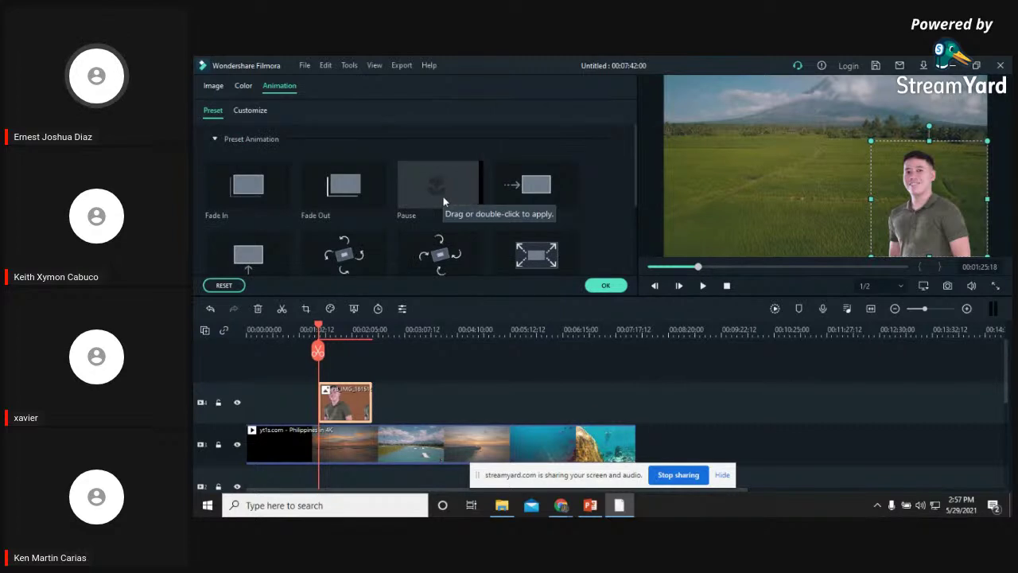
{"action": "double_click", "coordinate": [443, 201]}
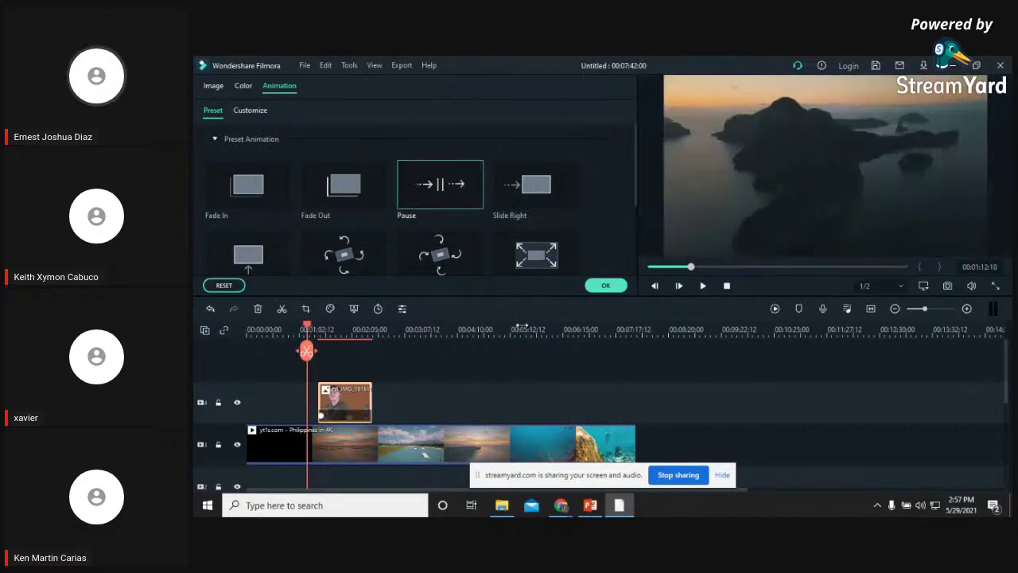
Play the timeline from just before the portrait clip to preview its animation, and stop playback
{"action": "left_click", "coordinate": [703, 286]}
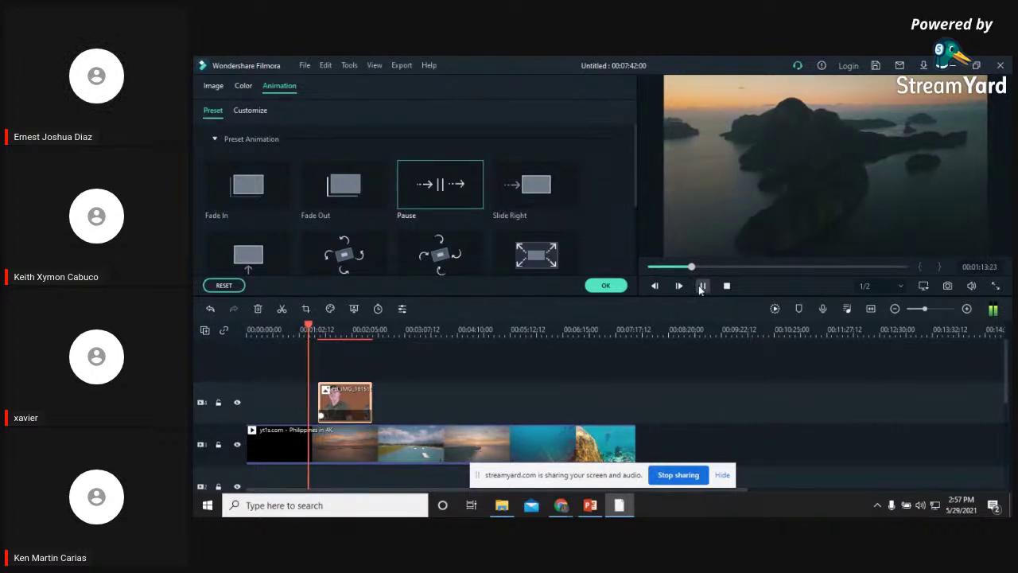
{"action": "left_click", "coordinate": [317, 329]}
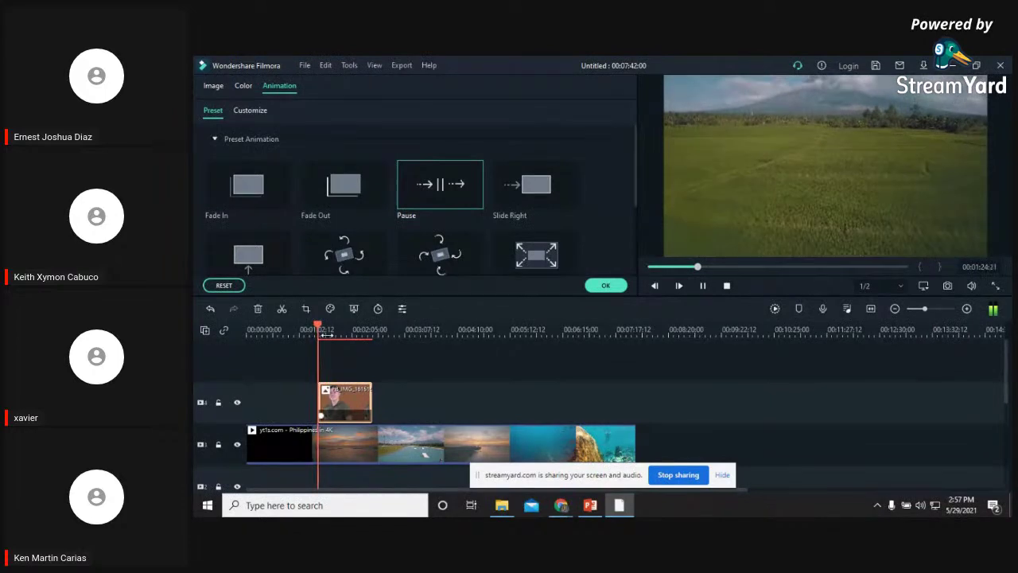
{"action": "left_click", "coordinate": [702, 285]}
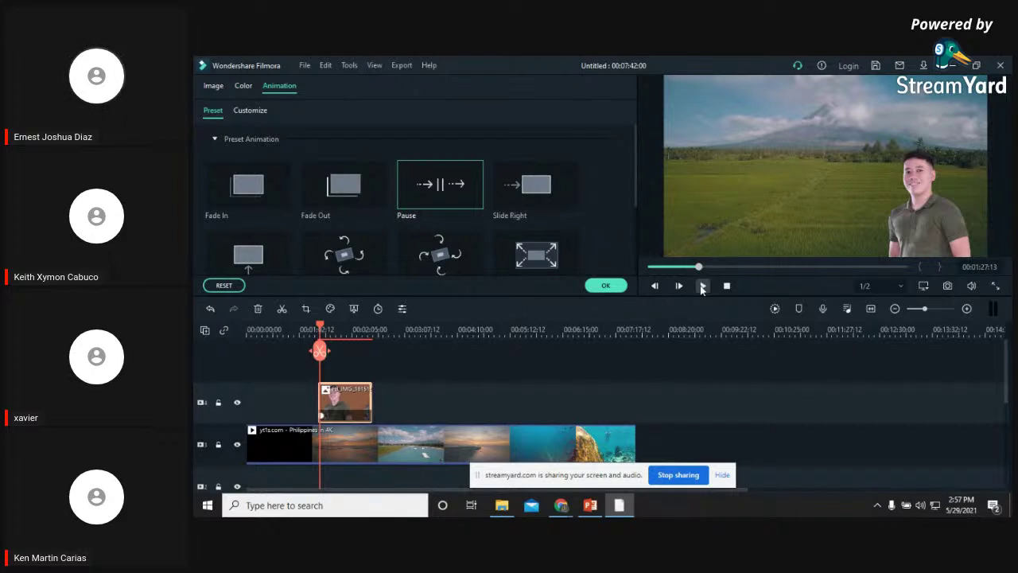
Check the image adjustment notes in PowerPoint, and back in Filmora centre the portrait in the frame and confirm the clip's settings
{"action": "left_click", "coordinate": [590, 505]}
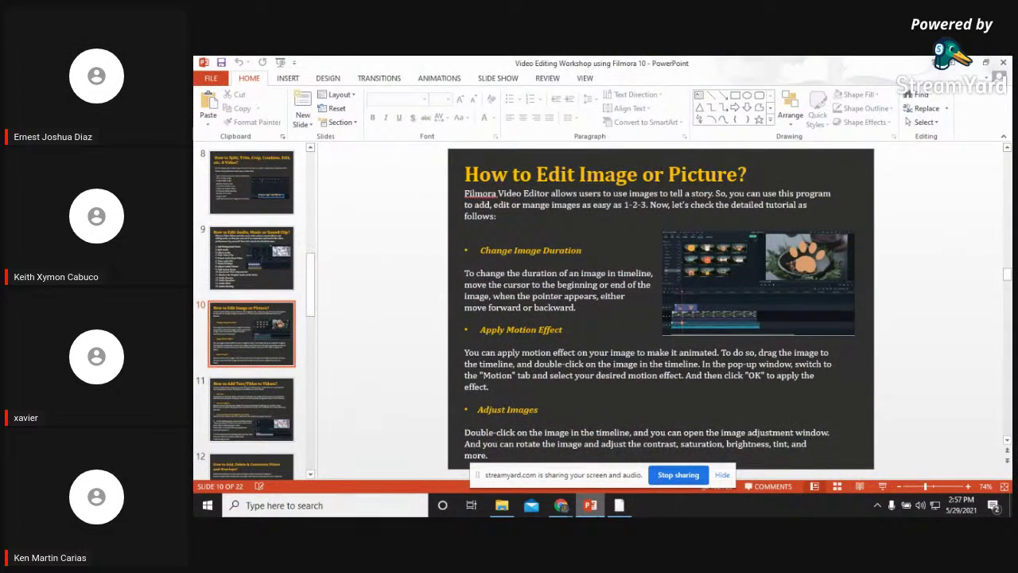
{"action": "key", "text": "alt+Tab"}
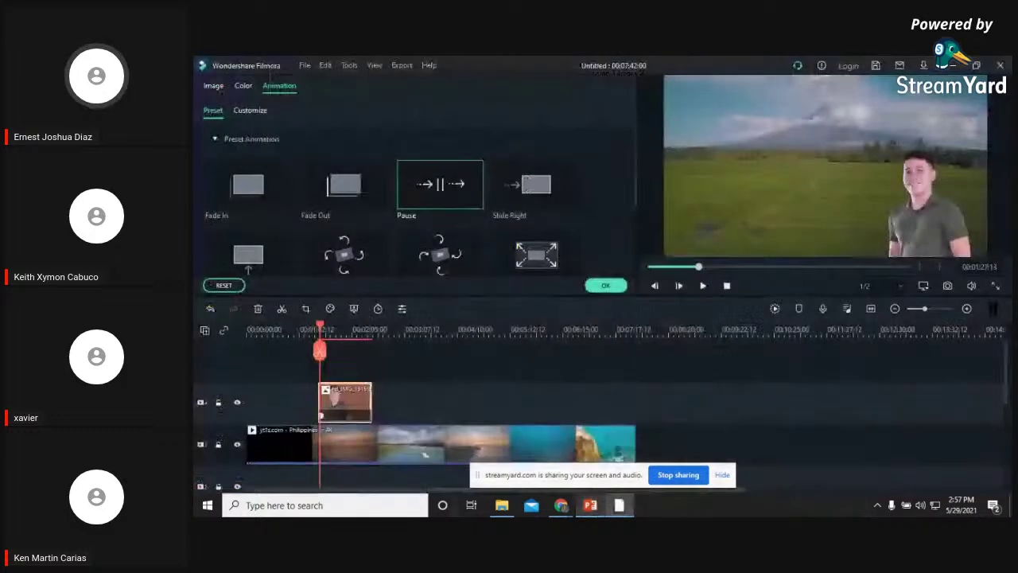
{"action": "left_click", "coordinate": [942, 235]}
{"action": "left_click_drag", "start_coordinate": [942, 235], "coordinate": [855, 201]}
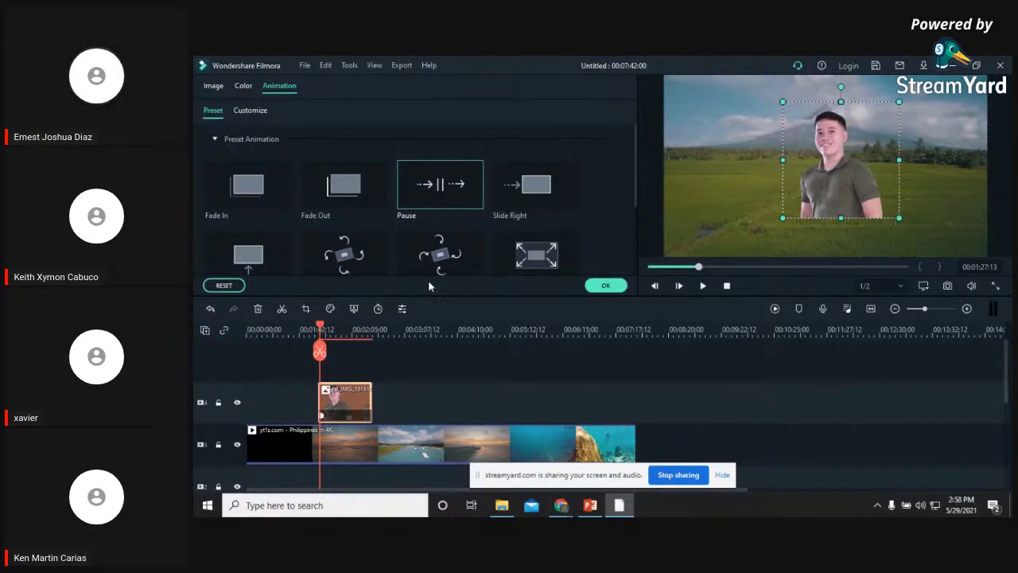
{"action": "left_click", "coordinate": [606, 285]}
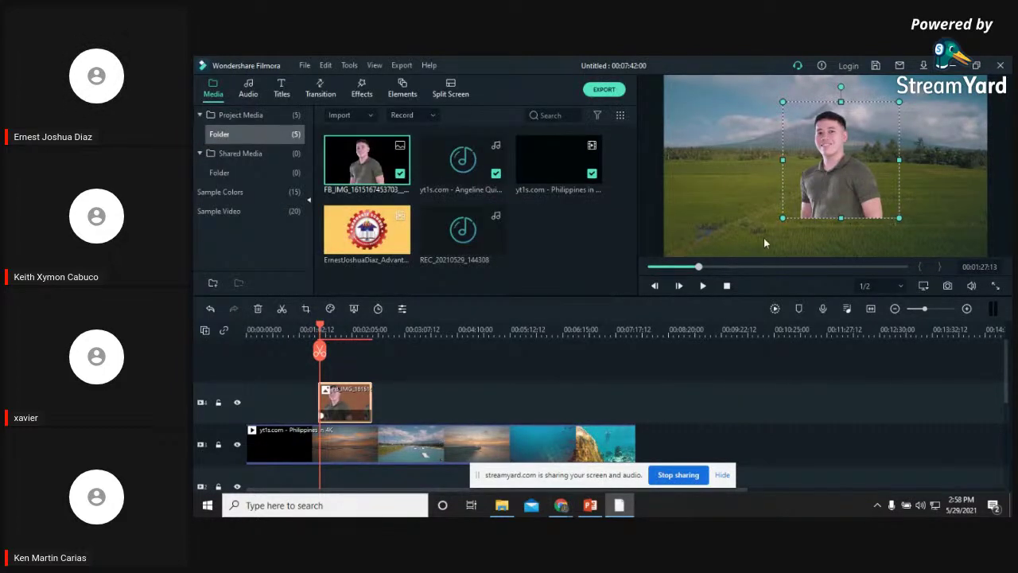
Crop the portrait clip to a 1:1 area of about 305 x 305 around the head and shoulders
{"action": "right_click", "coordinate": [818, 174]}
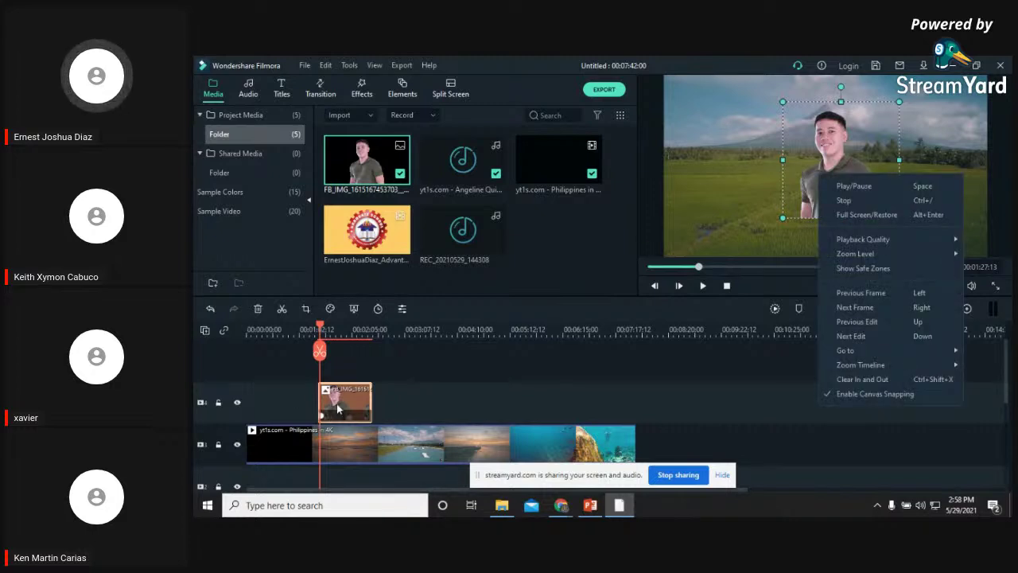
{"action": "right_click", "coordinate": [335, 410]}
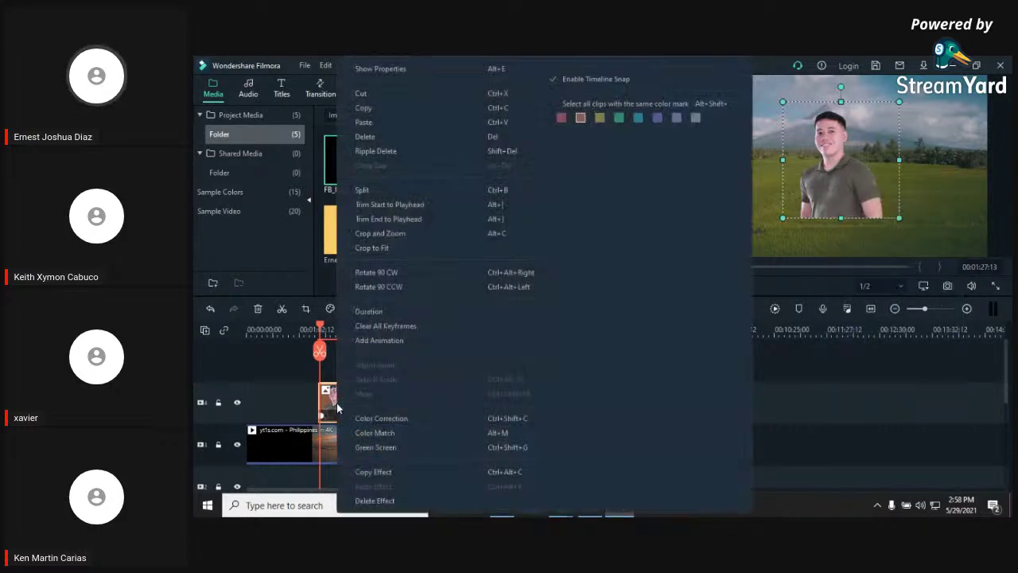
{"action": "left_click", "coordinate": [378, 234]}
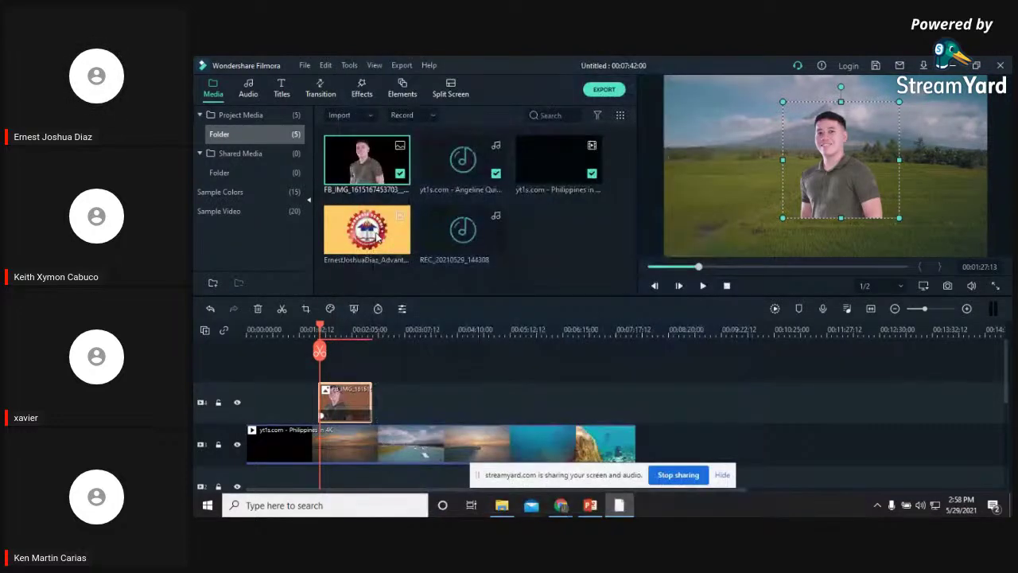
{"action": "left_click_drag", "start_coordinate": [720, 115], "coordinate": [616, 207]}
{"action": "left_click_drag", "start_coordinate": [585, 243], "coordinate": [615, 152]}
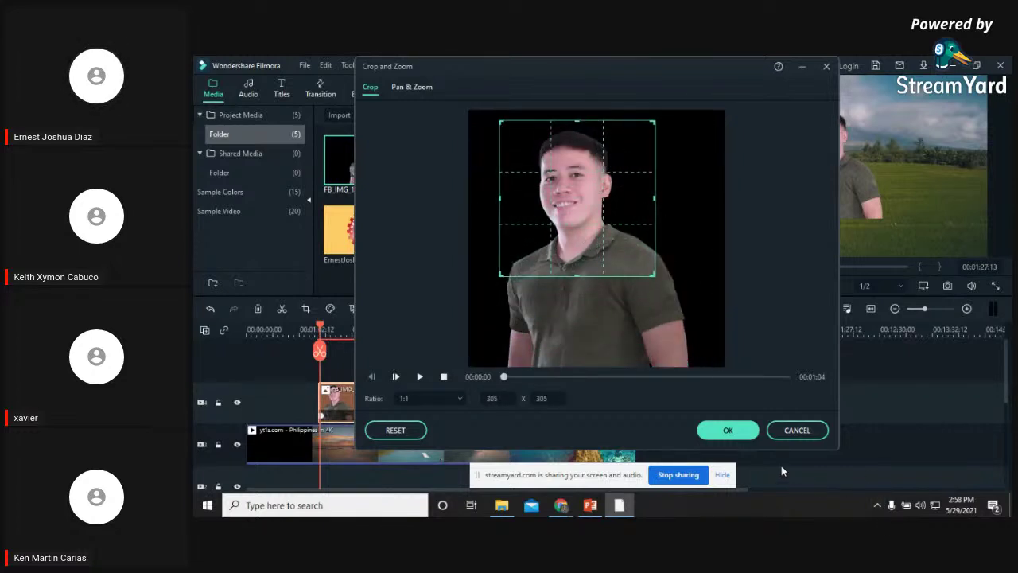
{"action": "left_click", "coordinate": [724, 431]}
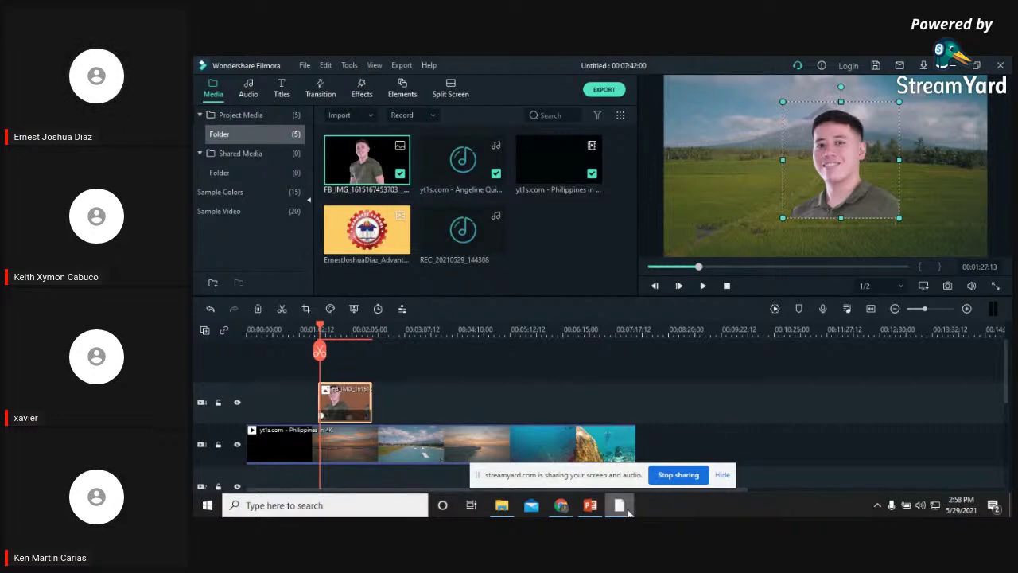
Undo the portrait's crop and move the photo back to the lower-right corner of the video frame
{"action": "left_click", "coordinate": [587, 513]}
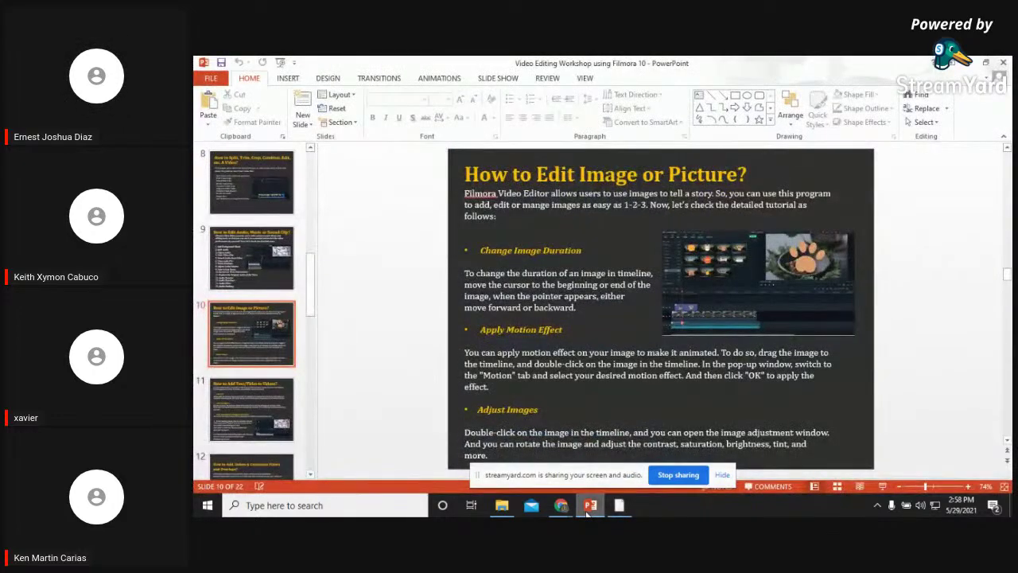
{"action": "left_click", "coordinate": [587, 513]}
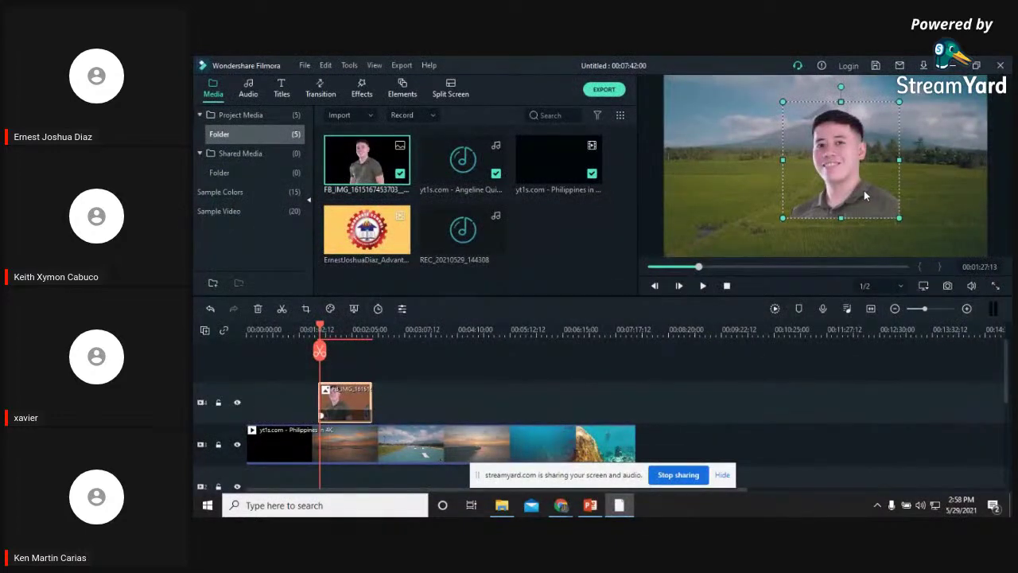
{"action": "left_click", "coordinate": [864, 239]}
{"action": "key", "text": "ctrl+z"}
{"action": "left_click_drag", "start_coordinate": [842, 186], "coordinate": [948, 232]}
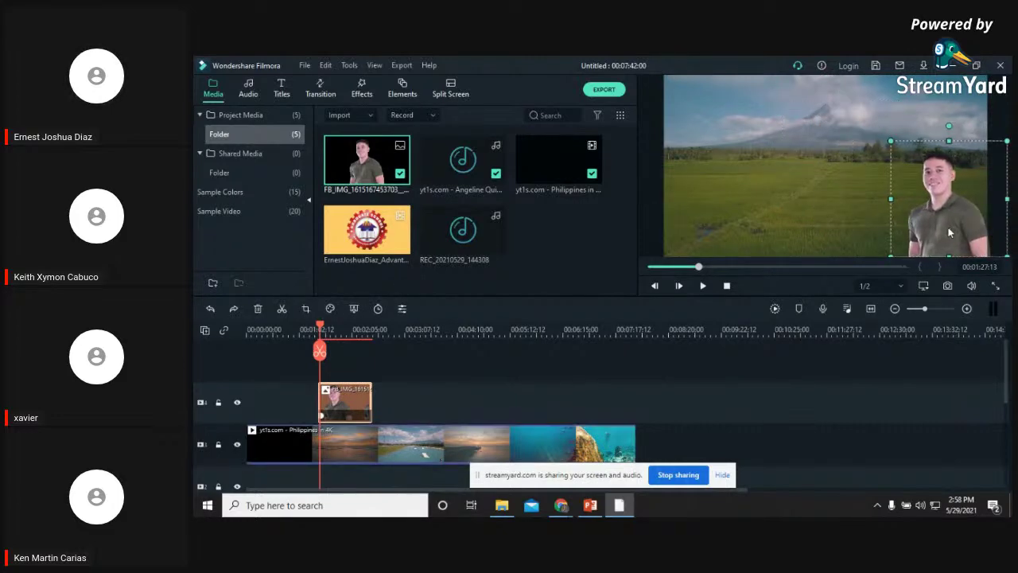
Switch to PowerPoint, read the slide "How to Add Text/Titles to Videos?", and return to Filmora
{"action": "left_click", "coordinate": [589, 505]}
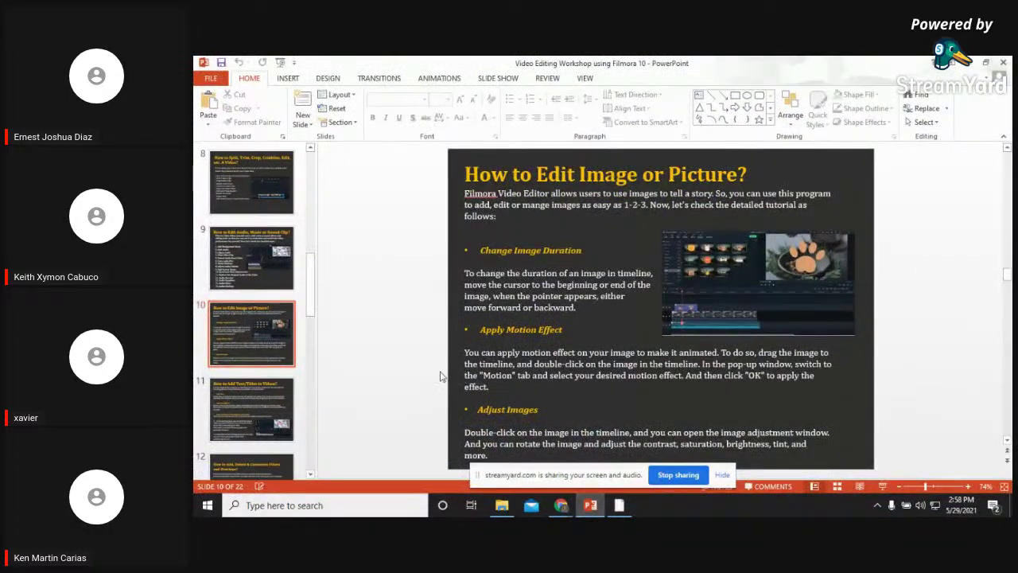
{"action": "left_click", "coordinate": [264, 404]}
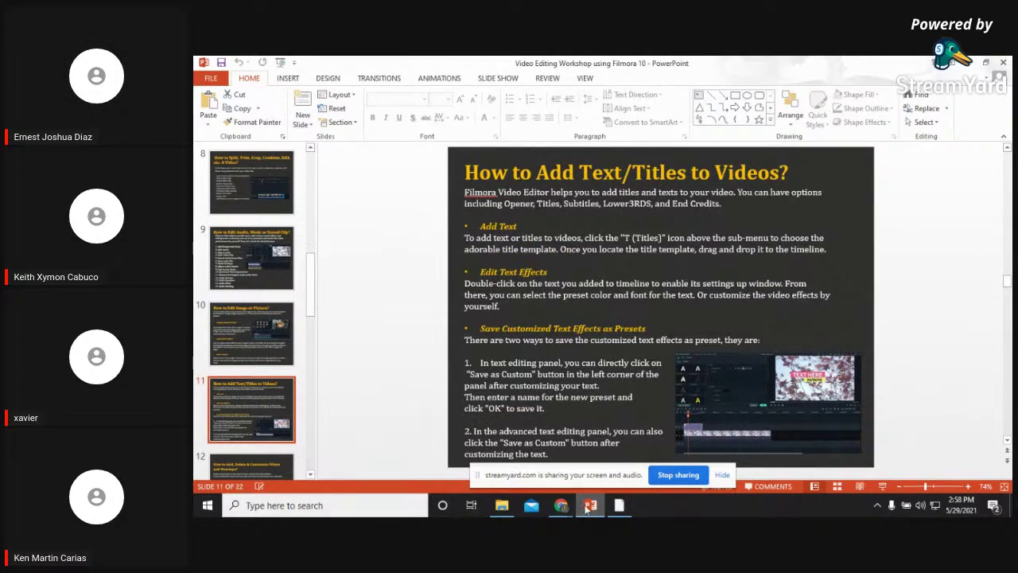
{"action": "left_click", "coordinate": [618, 505]}
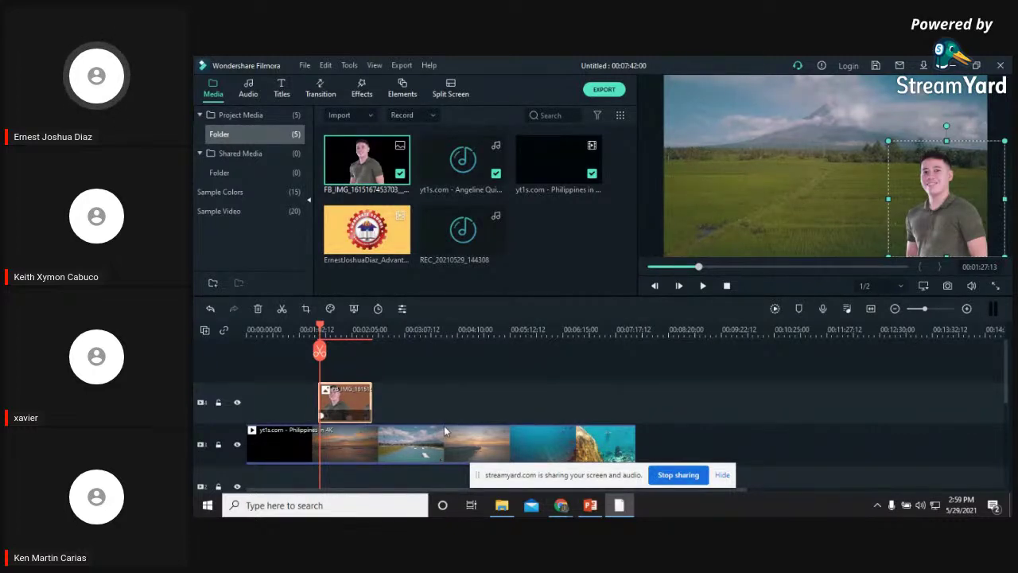
Set the music clip's fade-in to 63.62 s and its fade-out to 71.25 s
{"action": "left_click_drag", "start_coordinate": [319, 330], "coordinate": [207, 336]}
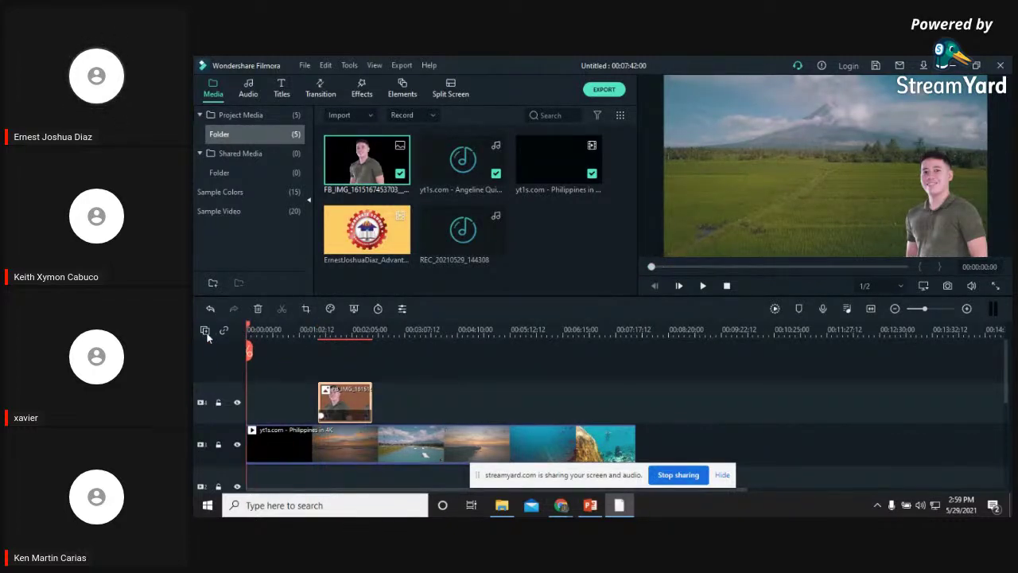
{"action": "scroll", "coordinate": [629, 358], "scroll_direction": "down", "scroll_amount": 1}
{"action": "scroll", "coordinate": [531, 393], "scroll_direction": "up", "scroll_amount": 1}
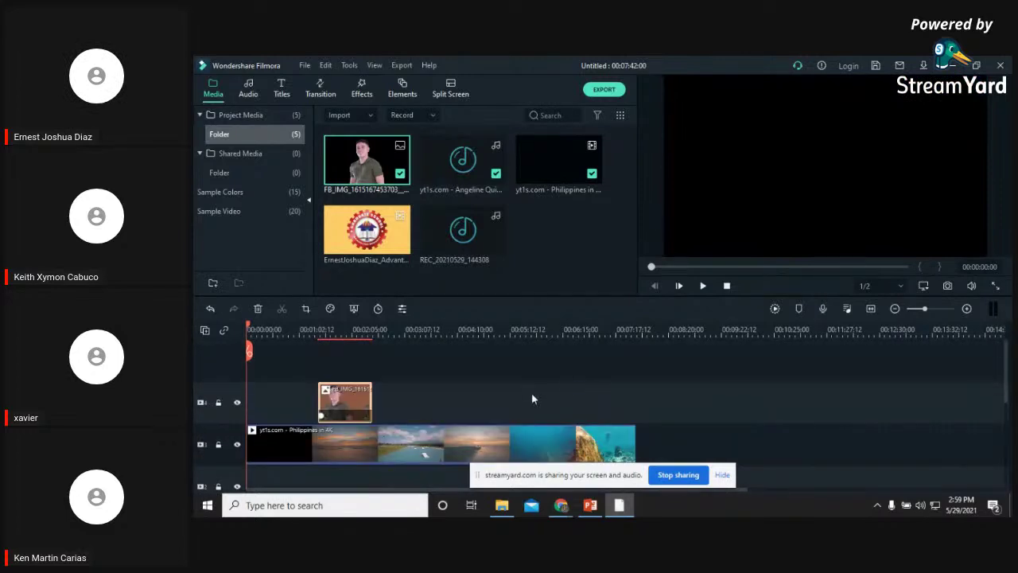
{"action": "scroll", "coordinate": [397, 397], "scroll_direction": "down", "scroll_amount": 1}
{"action": "scroll", "coordinate": [393, 386], "scroll_direction": "up", "scroll_amount": 1}
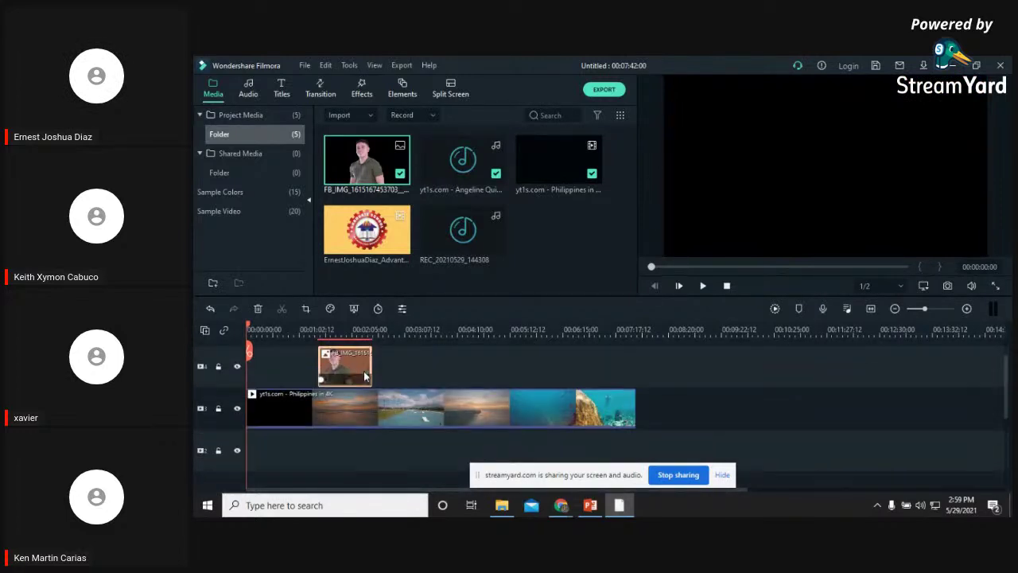
{"action": "scroll", "coordinate": [698, 322], "scroll_direction": "down", "scroll_amount": 2}
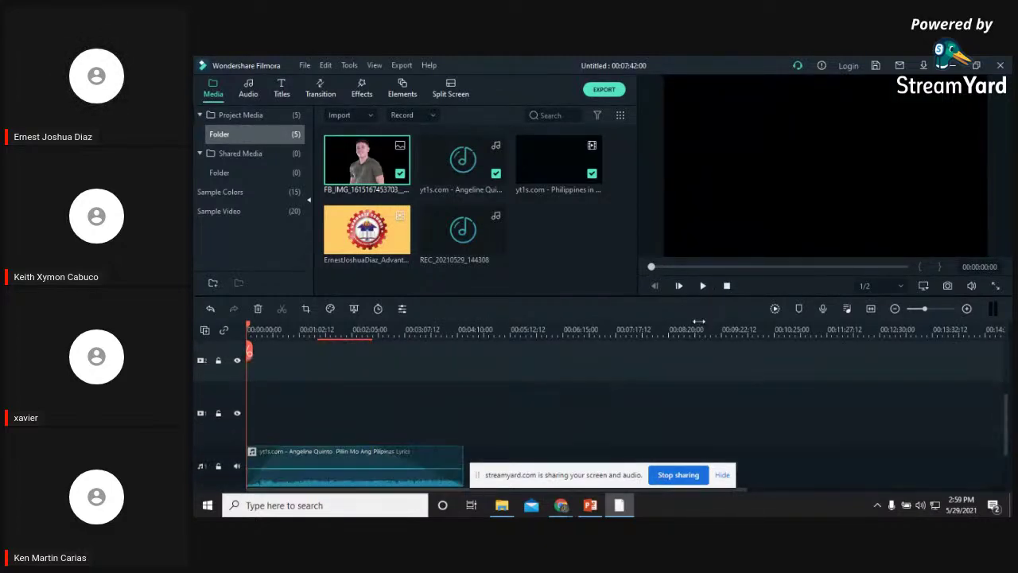
{"action": "scroll", "coordinate": [687, 344], "scroll_direction": "down", "scroll_amount": 2}
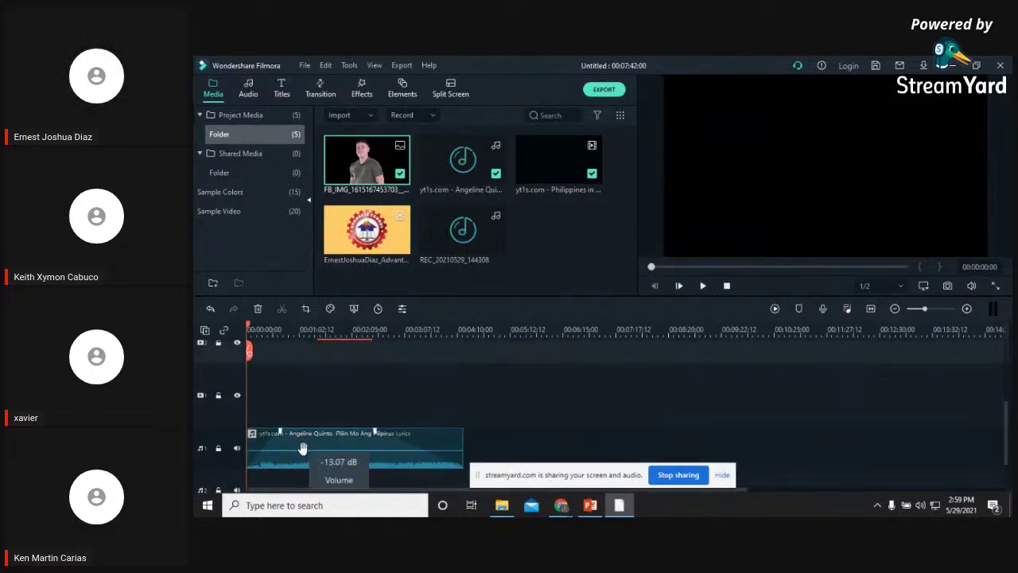
{"action": "double_click", "coordinate": [302, 446]}
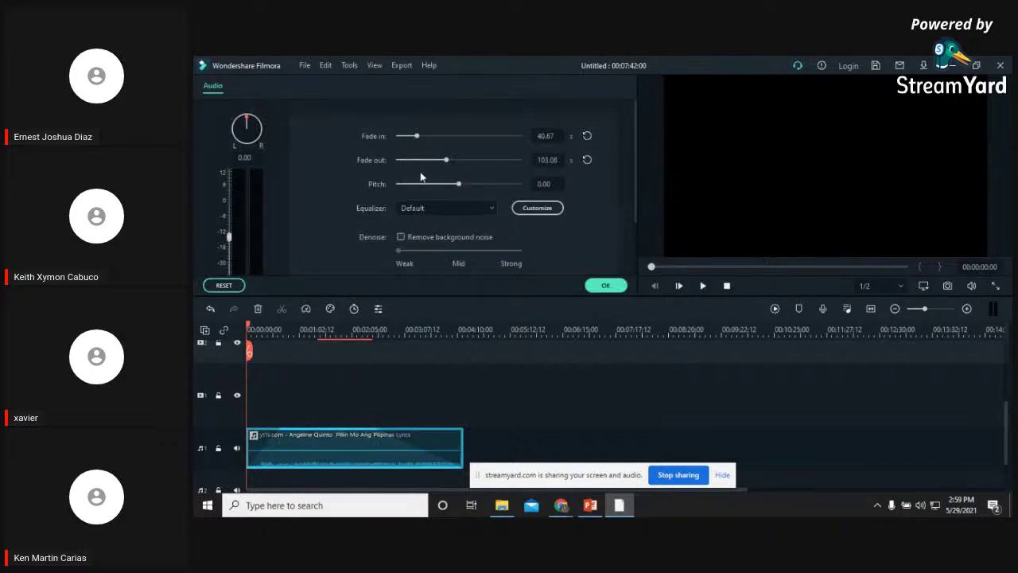
{"action": "left_click_drag", "start_coordinate": [412, 136], "coordinate": [437, 144]}
{"action": "left_click", "coordinate": [433, 160]}
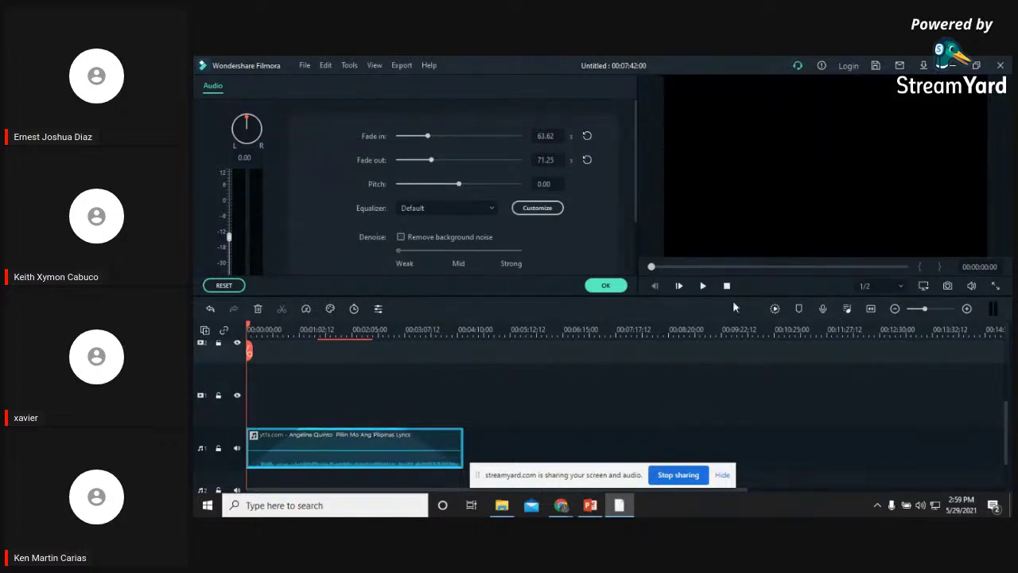
{"action": "left_click", "coordinate": [606, 285]}
Play the opening seconds of the video twice from the start to review its introductory credit
{"action": "scroll", "coordinate": [517, 370], "scroll_direction": "down", "scroll_amount": 1}
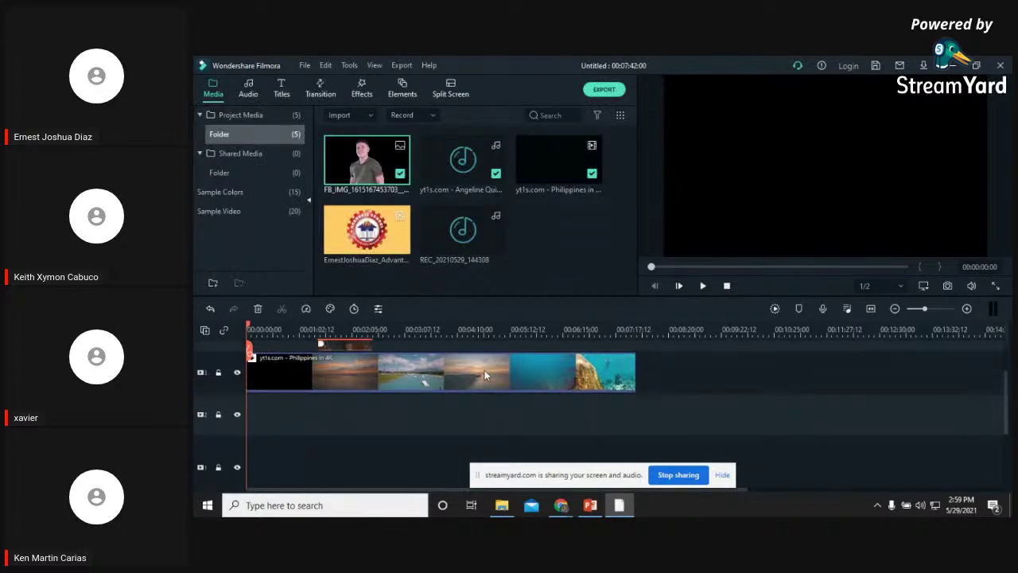
{"action": "scroll", "coordinate": [484, 370], "scroll_direction": "down", "scroll_amount": 1}
{"action": "left_click", "coordinate": [702, 285]}
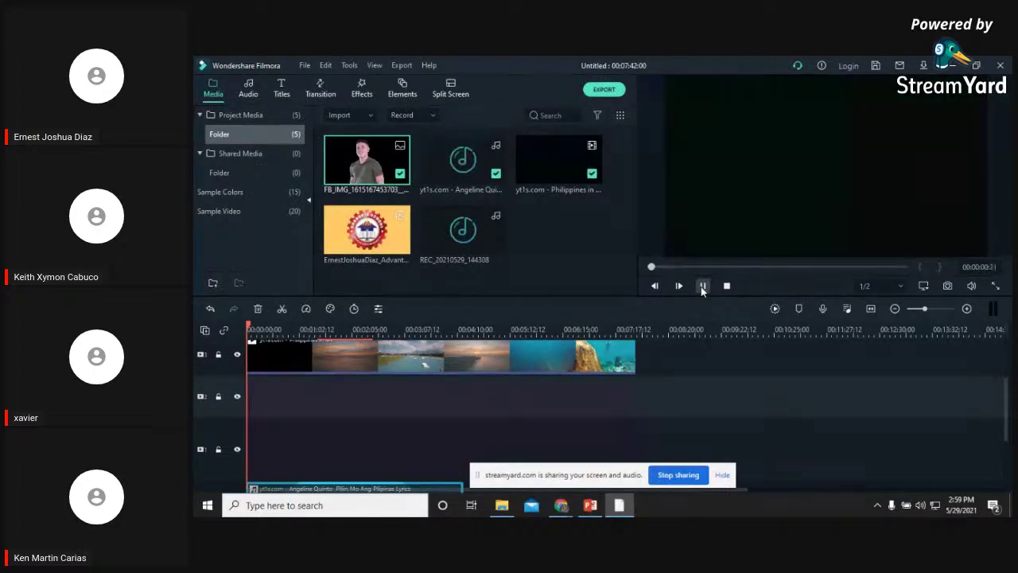
{"action": "scroll", "coordinate": [382, 359], "scroll_direction": "up", "scroll_amount": 1}
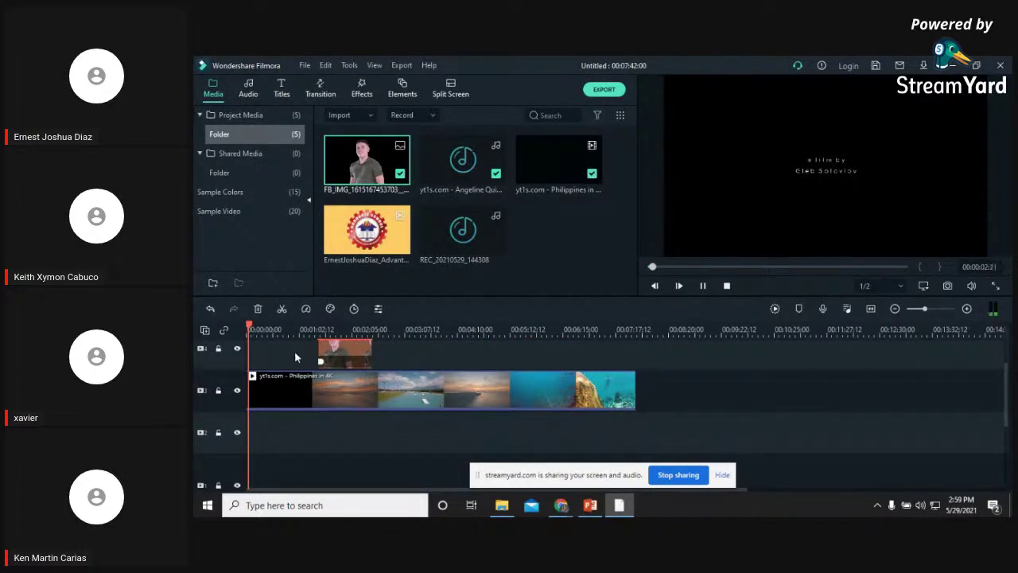
{"action": "left_click", "coordinate": [703, 285]}
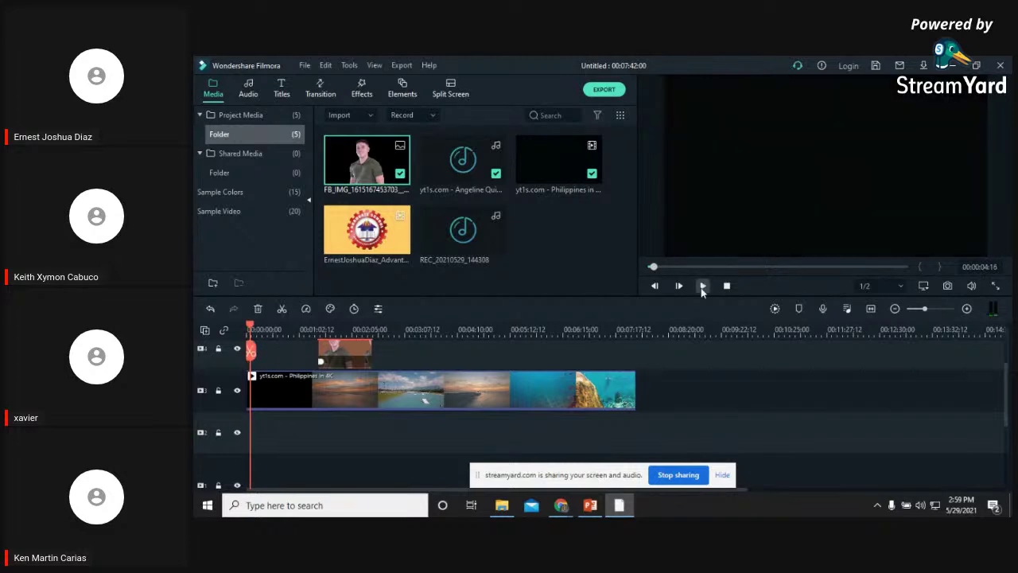
{"action": "left_click_drag", "start_coordinate": [251, 329], "coordinate": [248, 328]}
{"action": "left_click", "coordinate": [703, 286]}
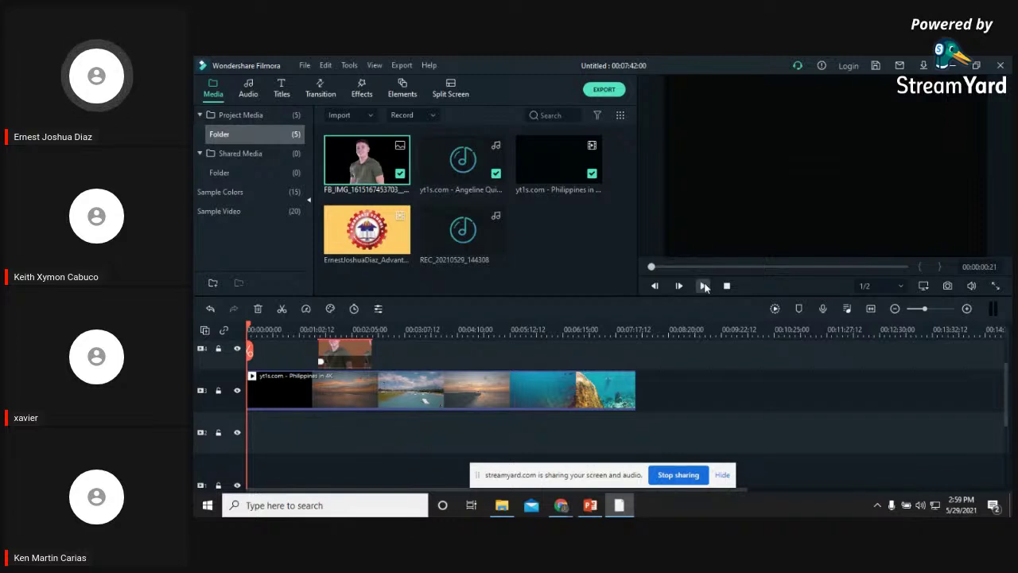
{"action": "left_click", "coordinate": [704, 287]}
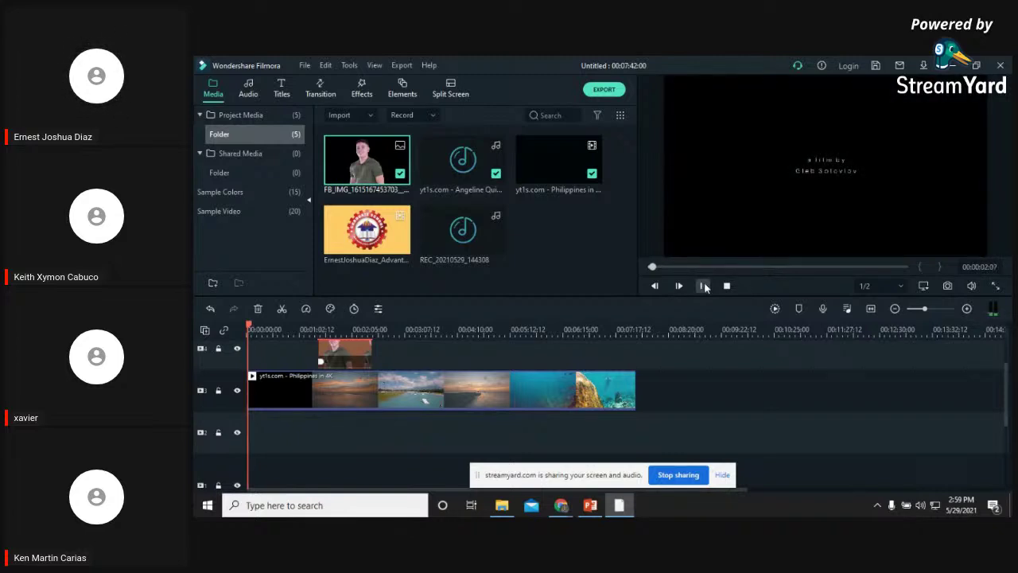
{"action": "left_click", "coordinate": [704, 287]}
Split the Philippines video clip at 00:00:04:23, just after the opening film credit
{"action": "scroll", "coordinate": [347, 337], "scroll_direction": "up", "scroll_amount": 2}
{"action": "scroll", "coordinate": [347, 338], "scroll_direction": "up", "scroll_amount": 3}
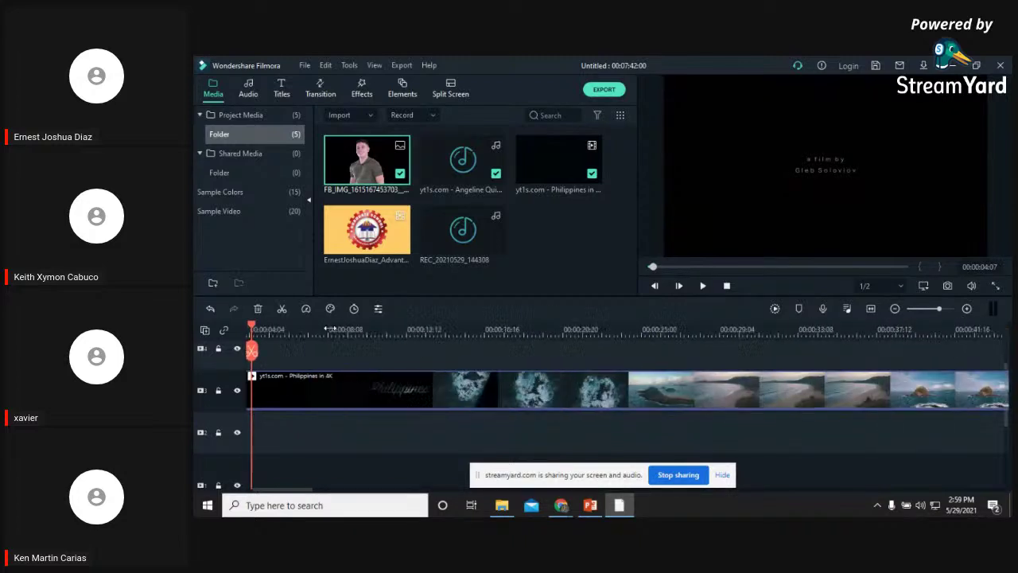
{"action": "scroll", "coordinate": [294, 325], "scroll_direction": "up", "scroll_amount": 1}
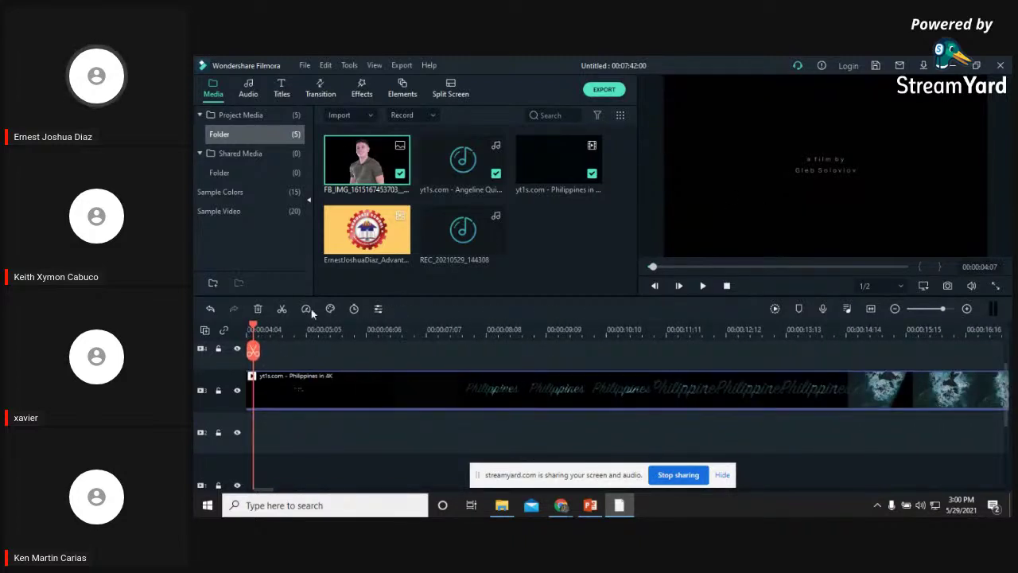
{"action": "left_click_drag", "start_coordinate": [253, 327], "coordinate": [291, 336]}
{"action": "left_click", "coordinate": [325, 387]}
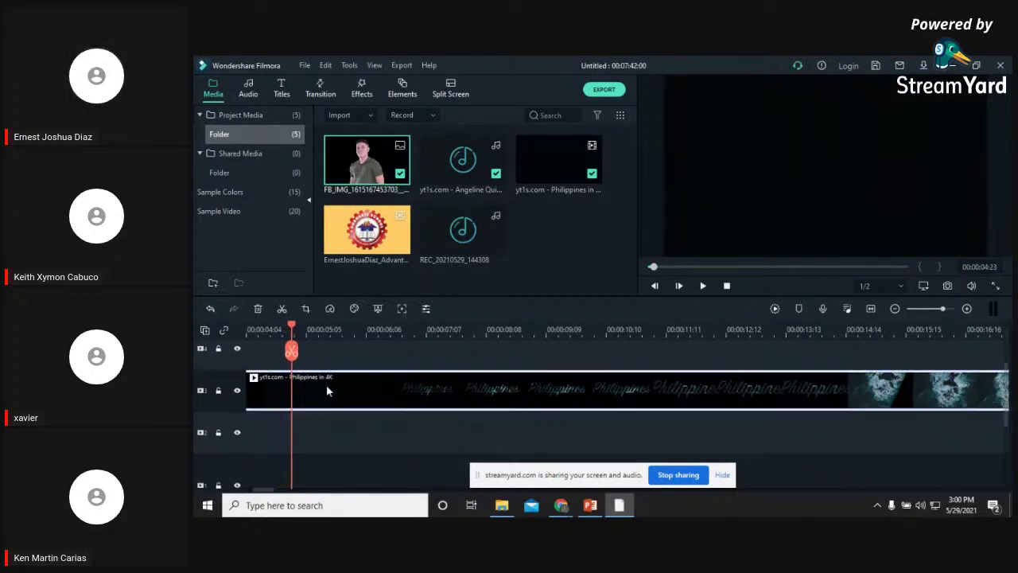
{"action": "left_click", "coordinate": [291, 353]}
Delete the opening credit piece and shift the remaining video clip slightly later, leaving a short gap at the timeline's start
{"action": "left_click", "coordinate": [271, 385]}
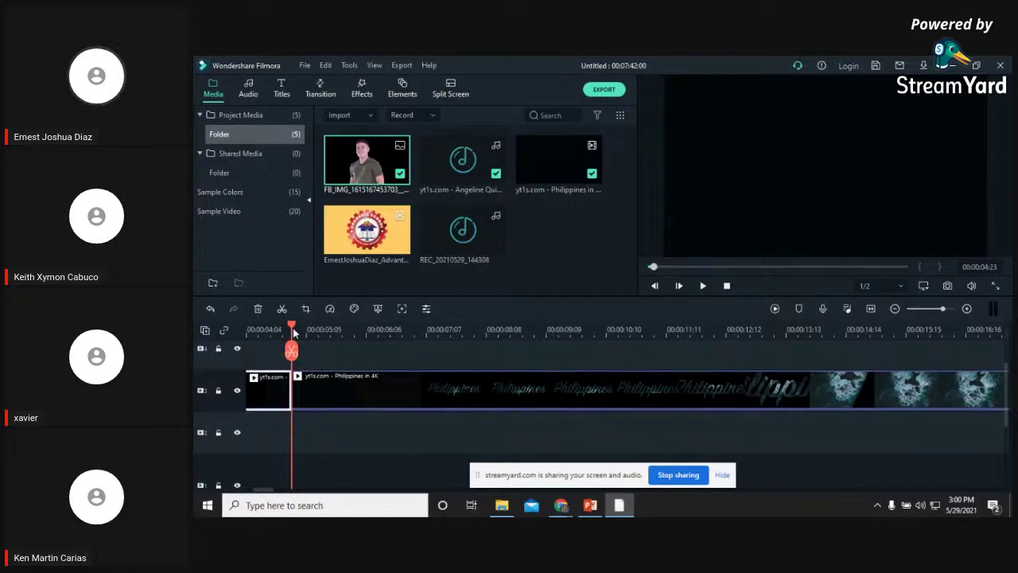
{"action": "left_click_drag", "start_coordinate": [292, 327], "coordinate": [250, 328]}
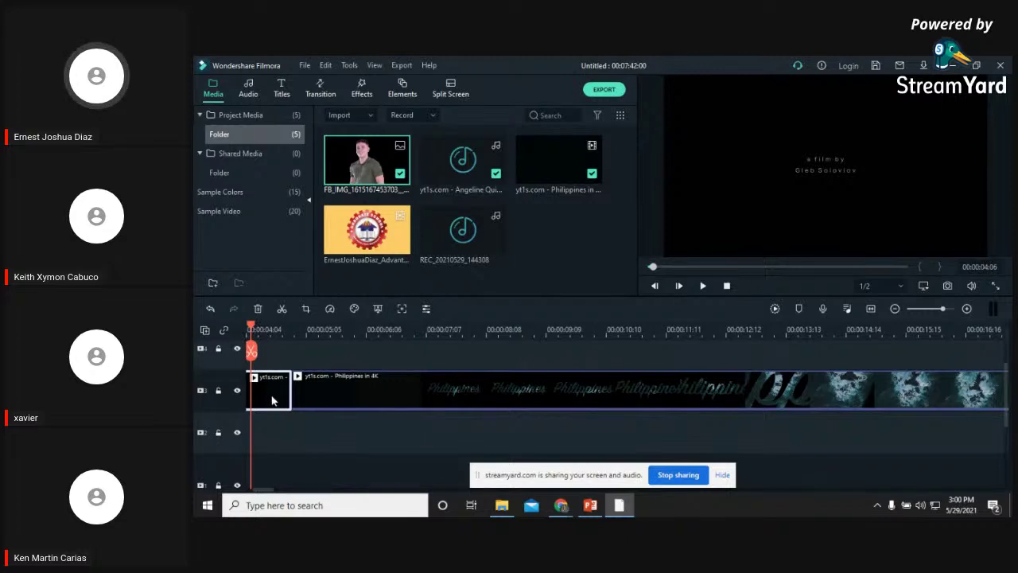
{"action": "key", "text": "Delete"}
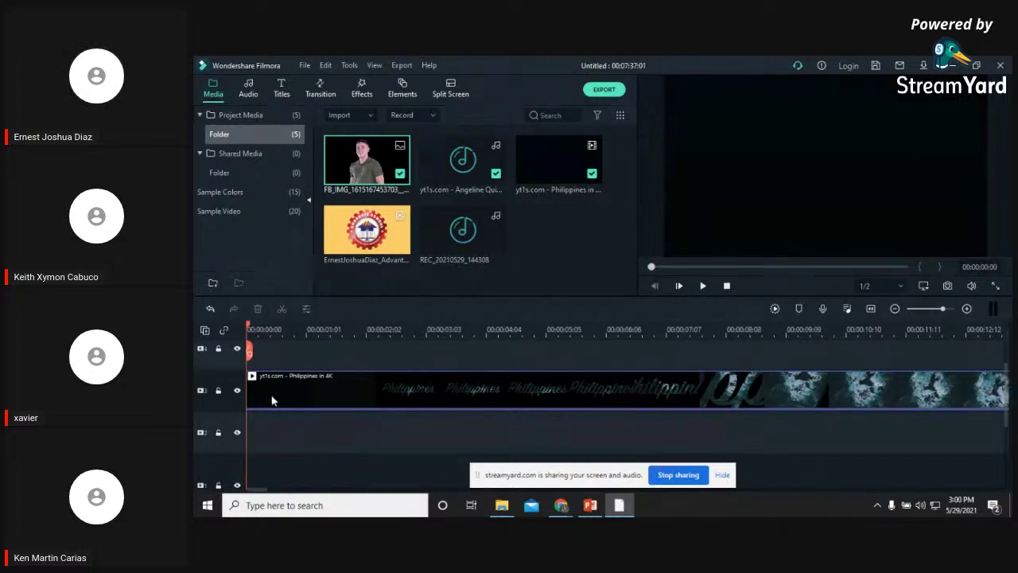
{"action": "left_click_drag", "start_coordinate": [268, 392], "coordinate": [307, 390]}
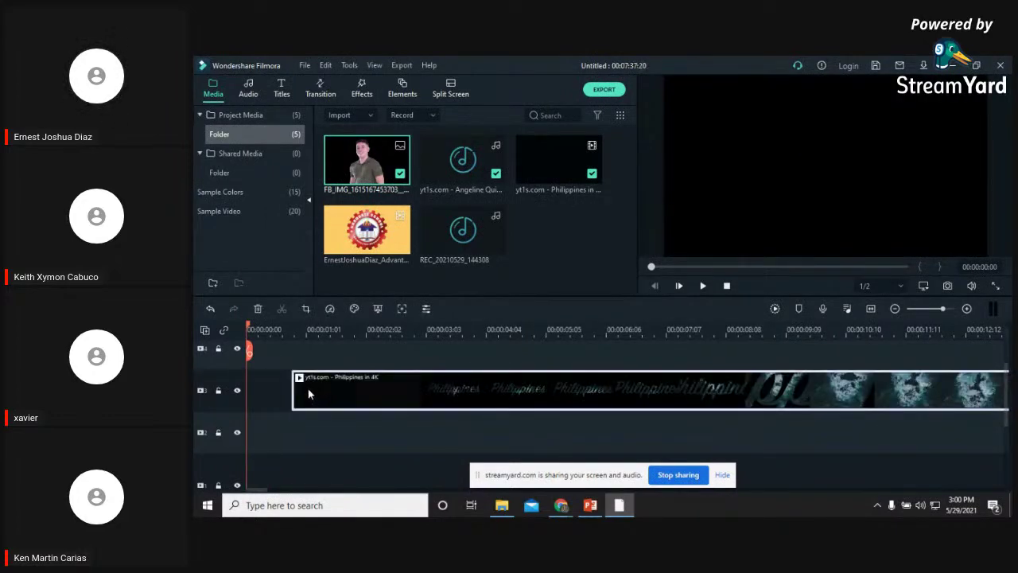
Browse the Openers category of the title templates for a suitable opening title
{"action": "left_click", "coordinate": [280, 95]}
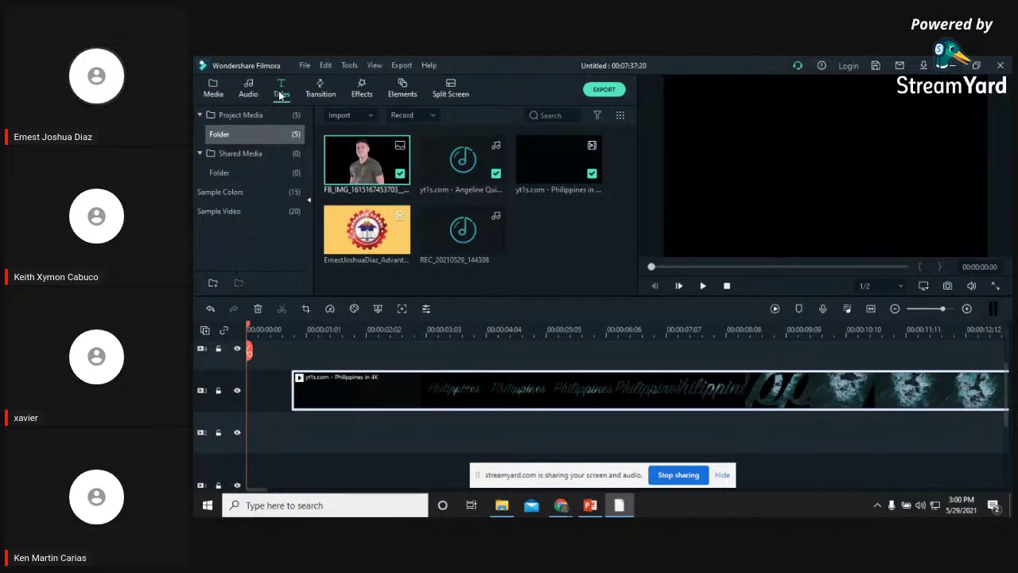
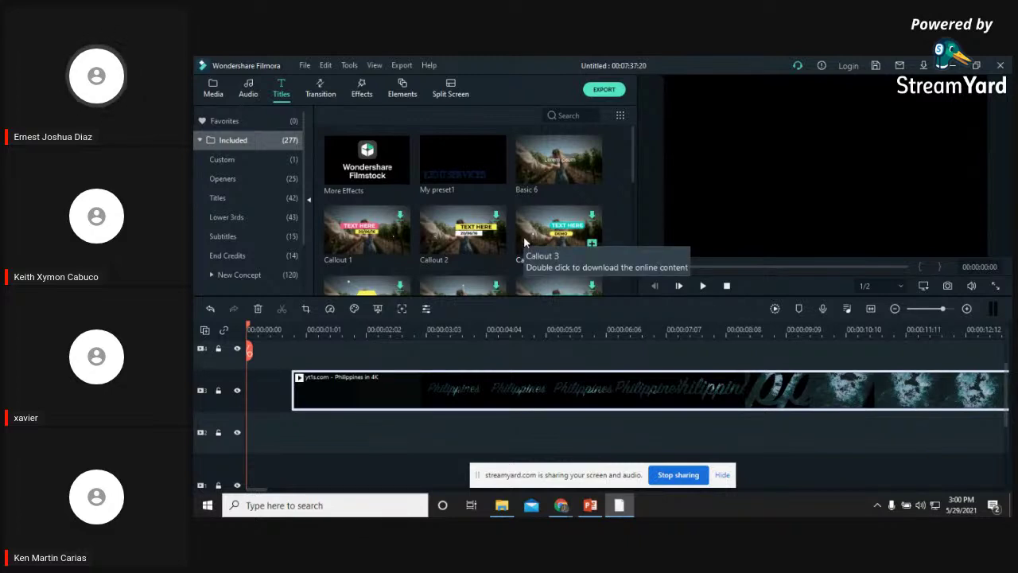
{"action": "left_click", "coordinate": [239, 182]}
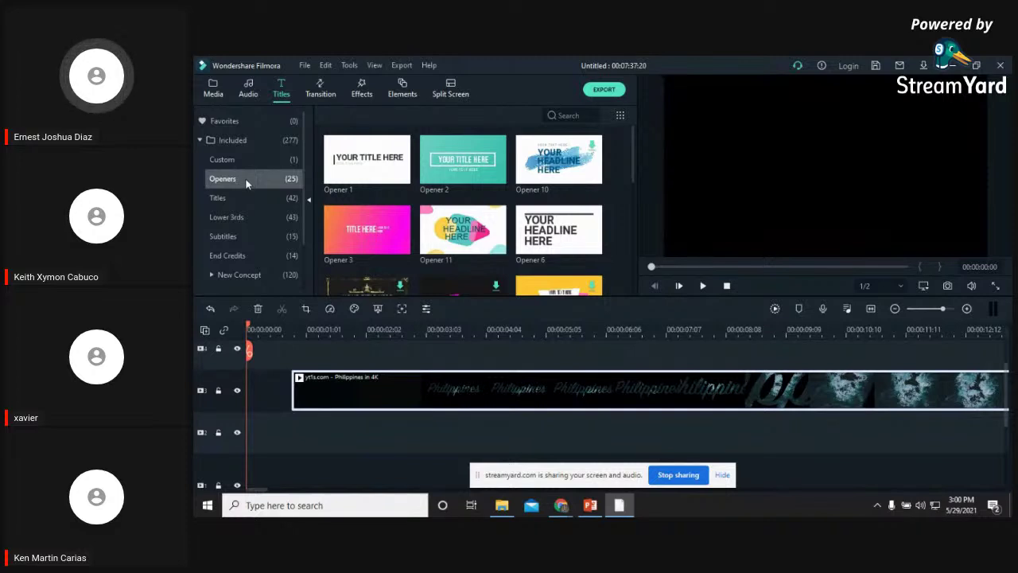
{"action": "scroll", "coordinate": [568, 267], "scroll_direction": "down", "scroll_amount": 2}
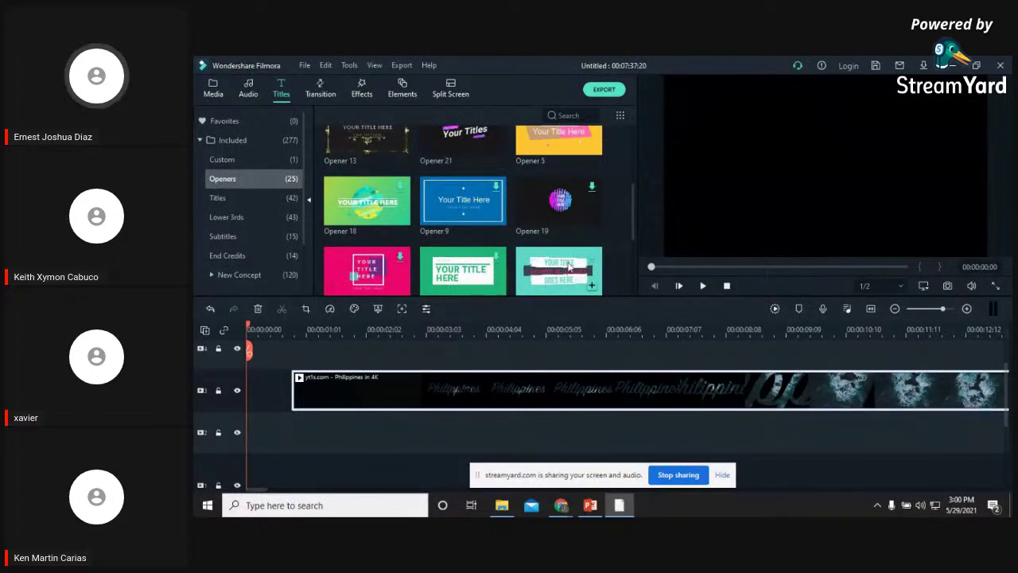
{"action": "scroll", "coordinate": [567, 260], "scroll_direction": "down", "scroll_amount": 2}
{"action": "scroll", "coordinate": [554, 259], "scroll_direction": "down", "scroll_amount": 2}
{"action": "scroll", "coordinate": [551, 253], "scroll_direction": "up", "scroll_amount": 5}
{"action": "scroll", "coordinate": [552, 253], "scroll_direction": "down", "scroll_amount": 5}
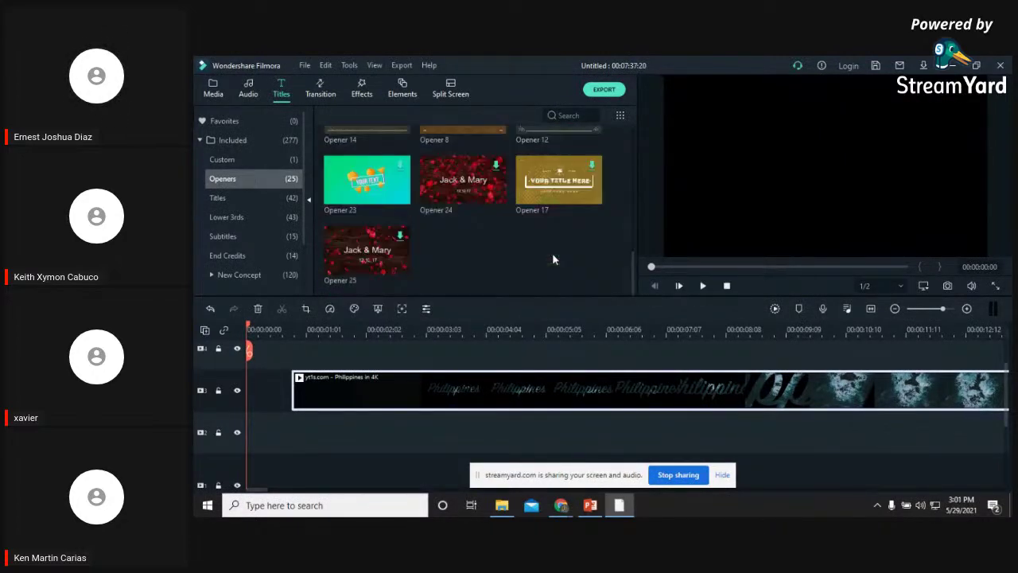
{"action": "scroll", "coordinate": [554, 259], "scroll_direction": "up", "scroll_amount": 5}
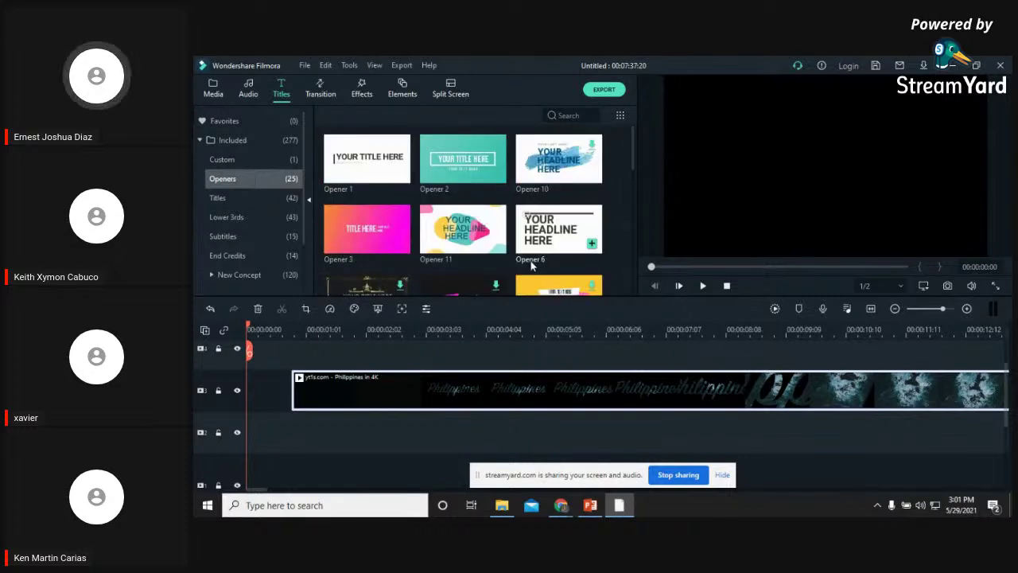
{"action": "scroll", "coordinate": [532, 266], "scroll_direction": "down", "scroll_amount": 3}
{"action": "scroll", "coordinate": [590, 240], "scroll_direction": "up", "scroll_amount": 3}
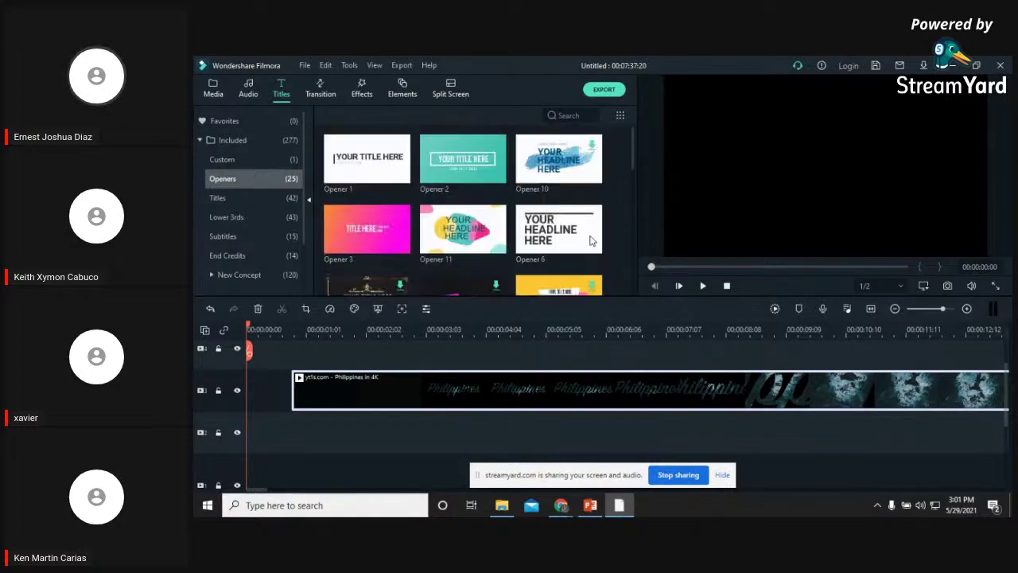
{"action": "scroll", "coordinate": [485, 242], "scroll_direction": "down", "scroll_amount": 3}
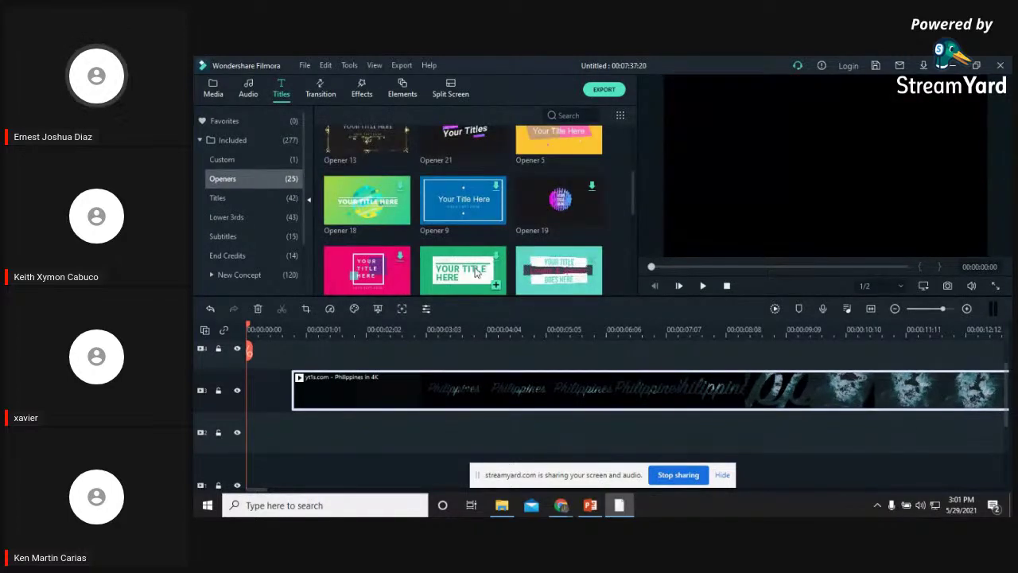
{"action": "scroll", "coordinate": [450, 267], "scroll_direction": "down", "scroll_amount": 5}
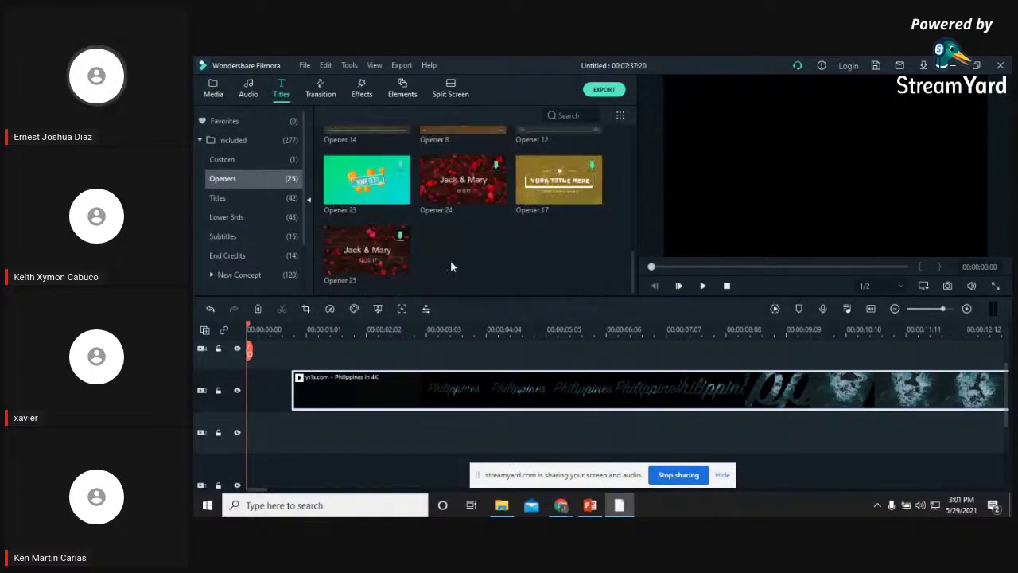
{"action": "scroll", "coordinate": [450, 267], "scroll_direction": "up", "scroll_amount": 8}
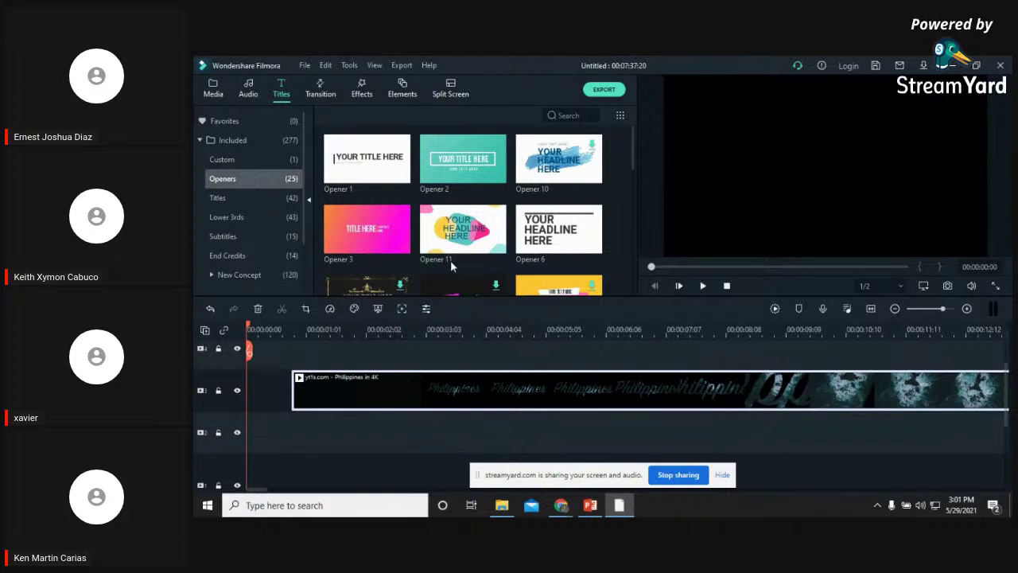
{"action": "scroll", "coordinate": [464, 202], "scroll_direction": "down", "scroll_amount": 3}
{"action": "scroll", "coordinate": [464, 202], "scroll_direction": "up", "scroll_amount": 3}
{"action": "scroll", "coordinate": [463, 202], "scroll_direction": "down", "scroll_amount": 3}
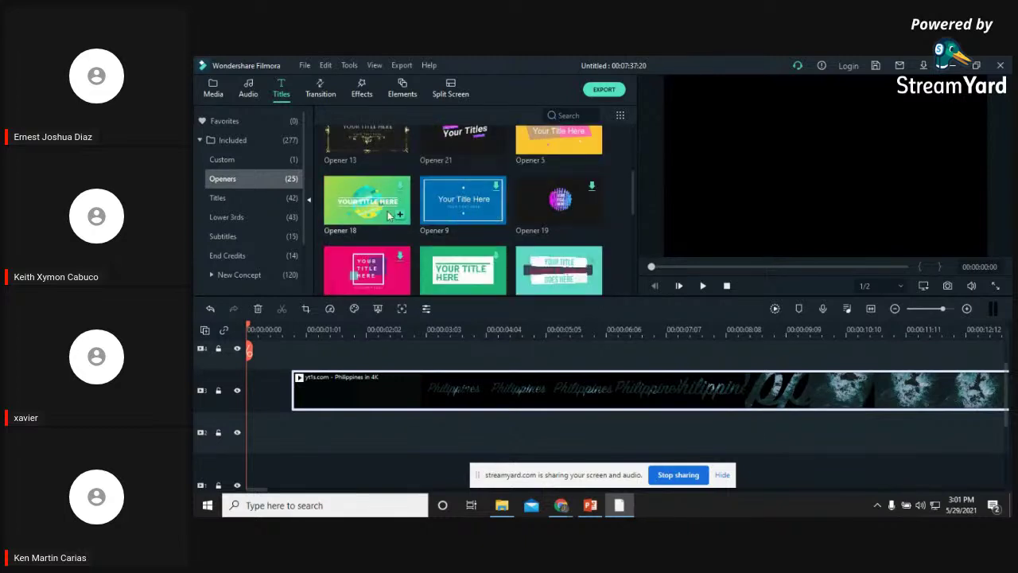
Add the Opener 13 title on the track above the video at the timeline's start and preview it
{"action": "left_click_drag", "start_coordinate": [380, 145], "coordinate": [427, 377]}
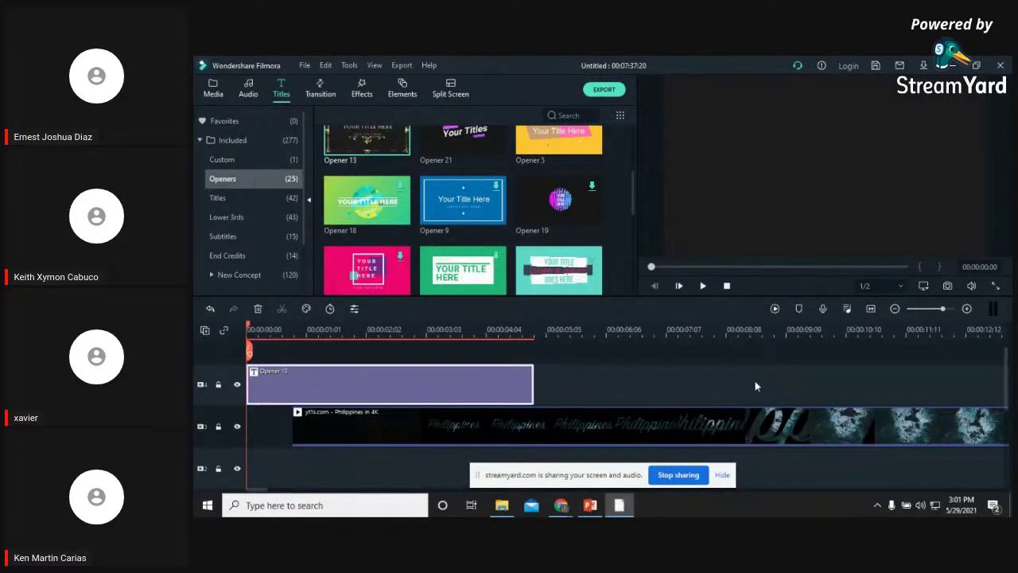
{"action": "left_click", "coordinate": [703, 286]}
{"action": "left_click", "coordinate": [703, 287]}
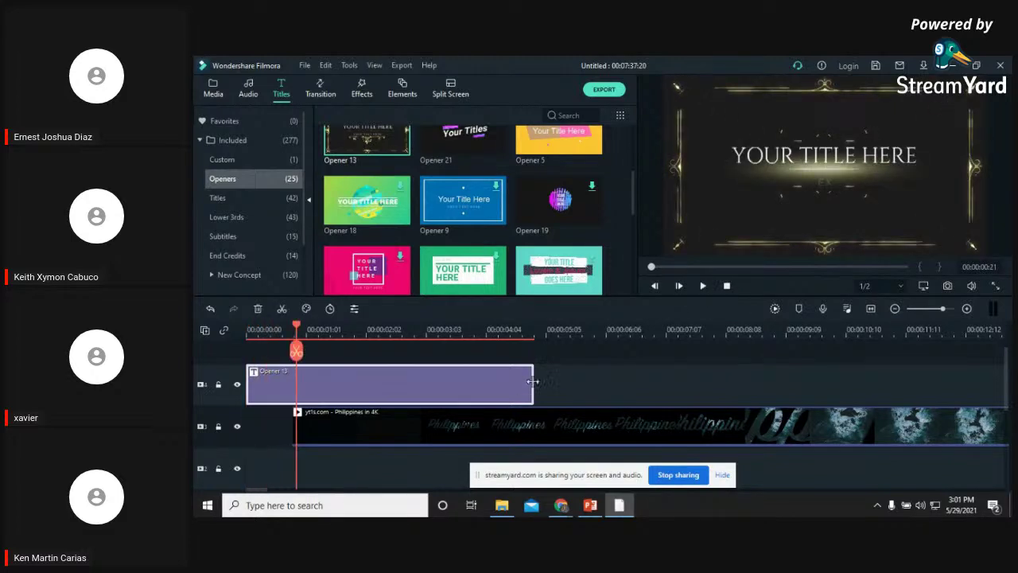
Shorten the Opener 13 title to end where the video clip begins, and play it from the start
{"action": "left_click_drag", "start_coordinate": [533, 382], "coordinate": [291, 400]}
{"action": "key", "text": "Home"}
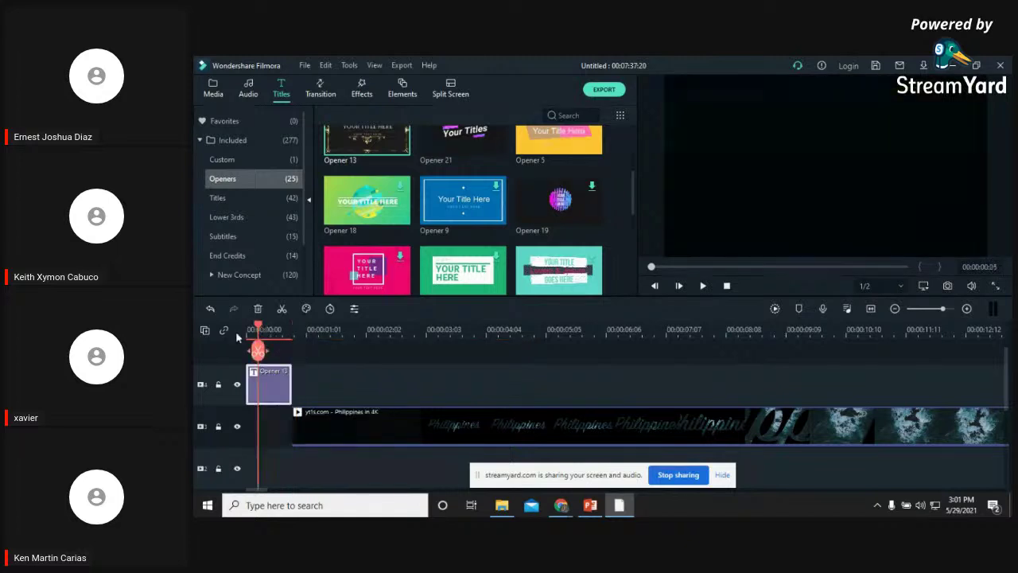
{"action": "left_click", "coordinate": [703, 286]}
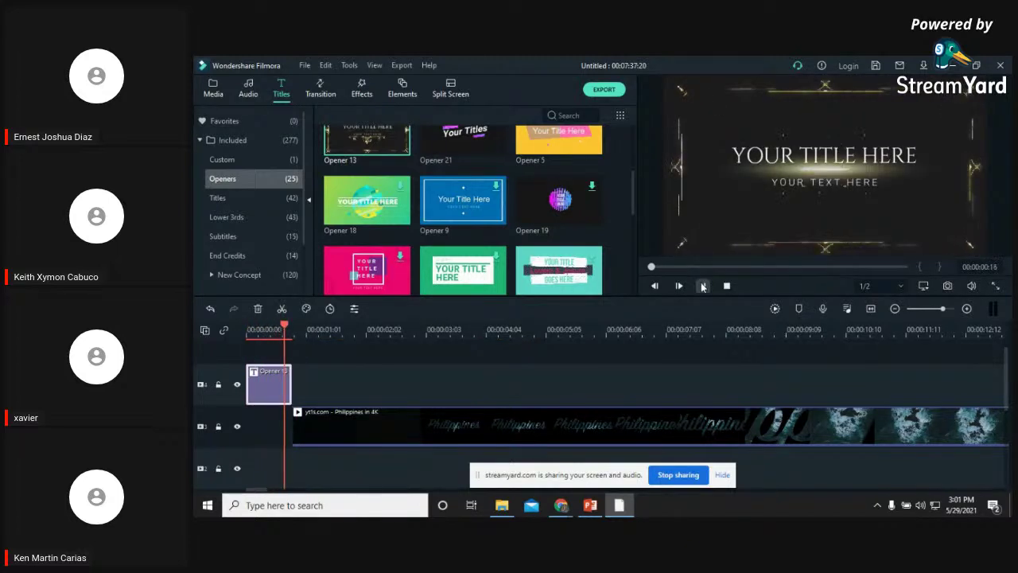
Move the video clip later to start at about 2 seconds, and lengthen the Opener 13 title to meet it
{"action": "left_click", "coordinate": [703, 285]}
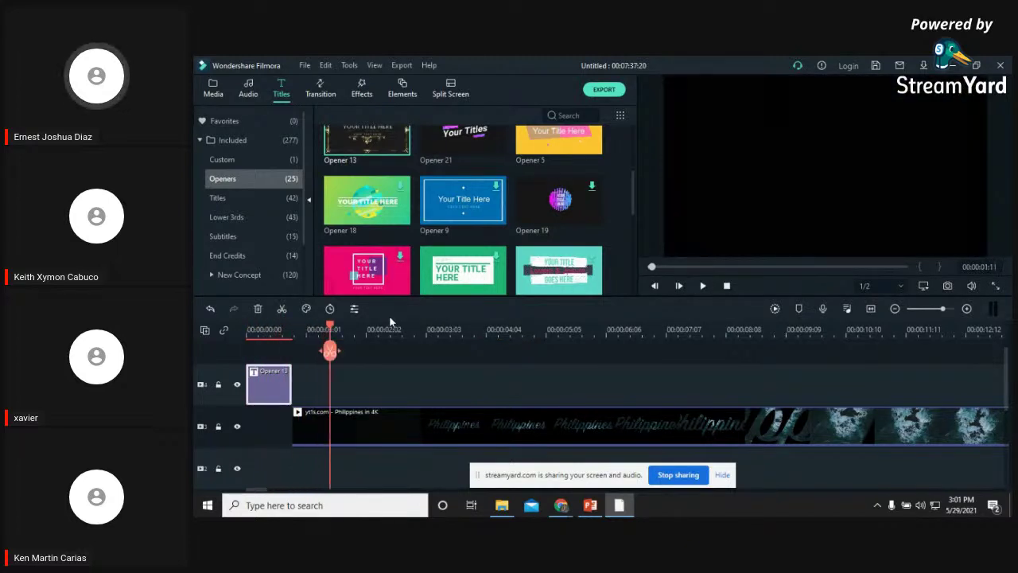
{"action": "left_click", "coordinate": [315, 435]}
{"action": "left_click_drag", "start_coordinate": [321, 438], "coordinate": [359, 437]}
{"action": "left_click_drag", "start_coordinate": [291, 383], "coordinate": [331, 392]}
{"action": "left_click_drag", "start_coordinate": [330, 330], "coordinate": [227, 342]}
{"action": "left_click_drag", "start_coordinate": [350, 427], "coordinate": [380, 420]}
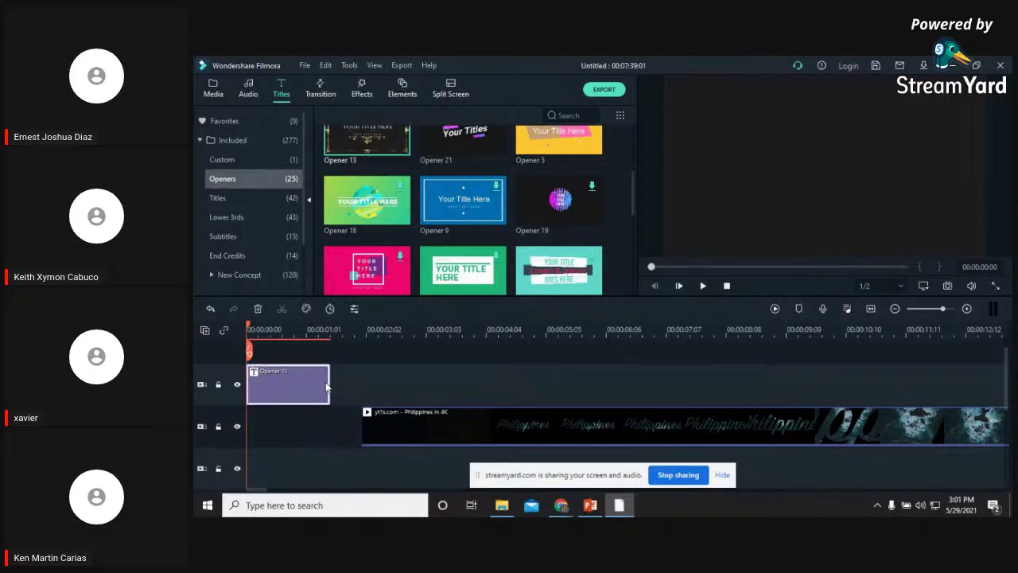
{"action": "left_click_drag", "start_coordinate": [328, 383], "coordinate": [360, 383]}
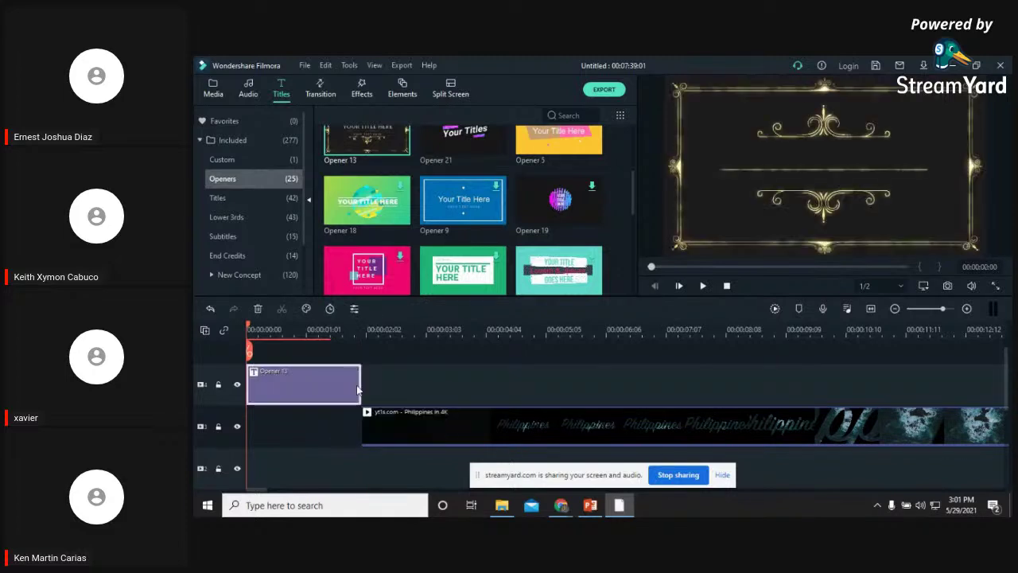
{"action": "left_click", "coordinate": [704, 286]}
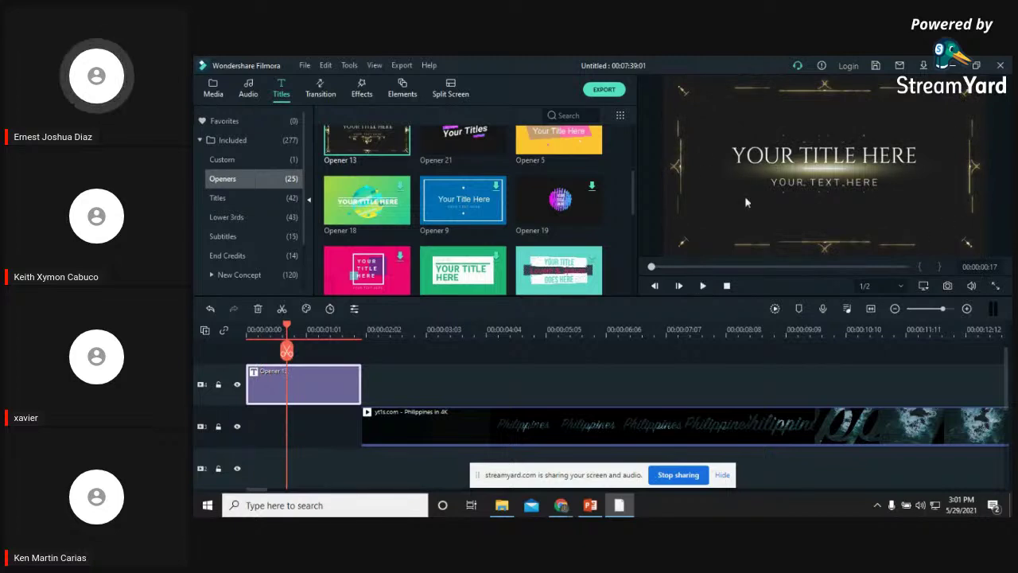
Replace the main title placeholder text in Opener 13 with PHILIPPINES
{"action": "left_click", "coordinate": [867, 159]}
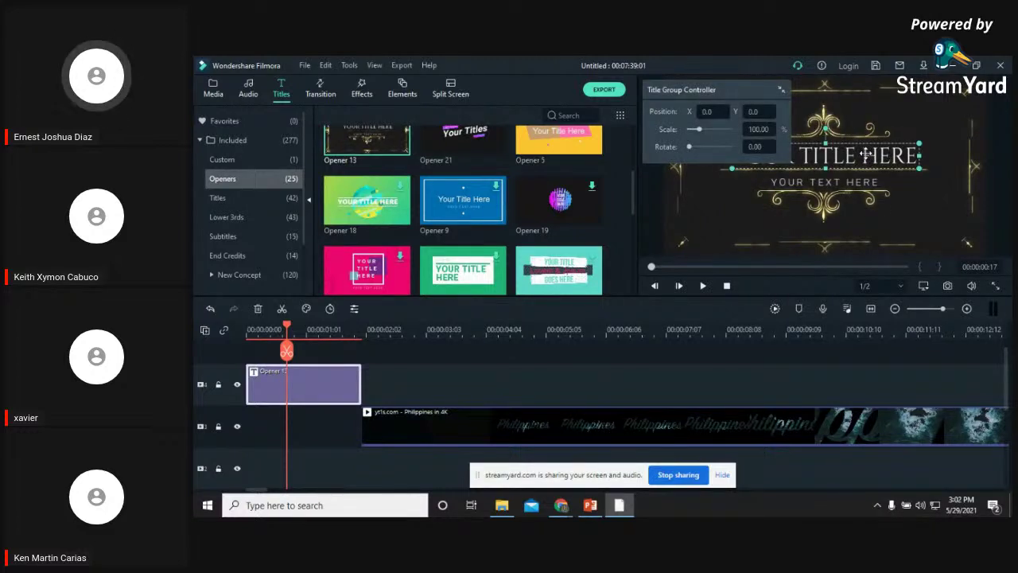
{"action": "double_click", "coordinate": [867, 156]}
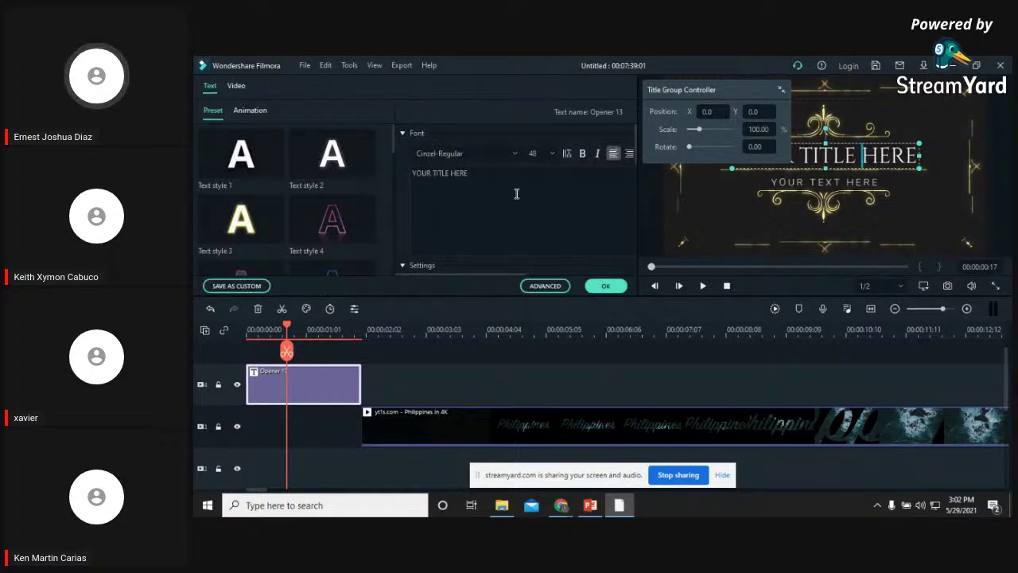
{"action": "left_click_drag", "start_coordinate": [495, 178], "coordinate": [407, 177]}
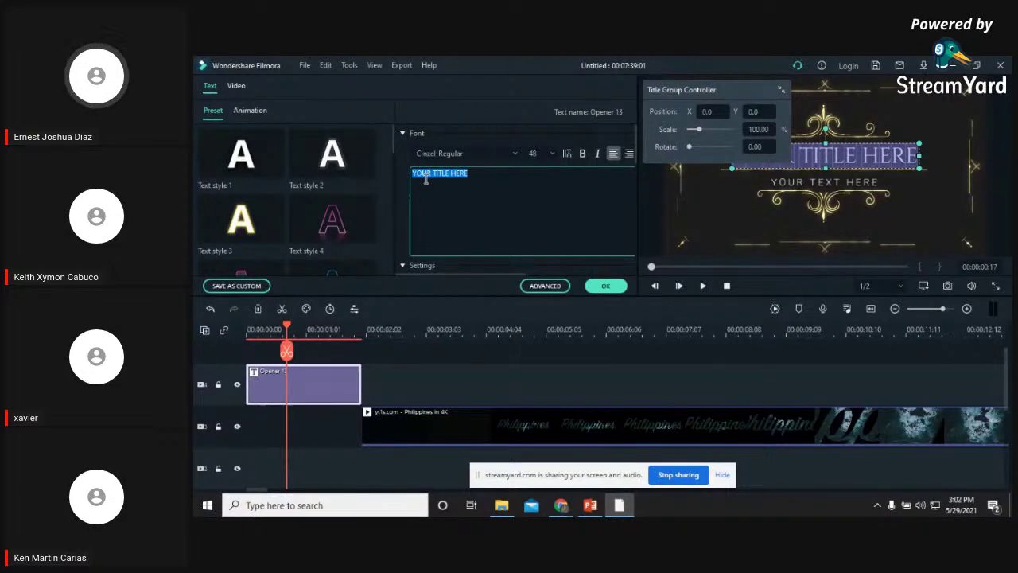
{"action": "key", "text": "BackSpace"}
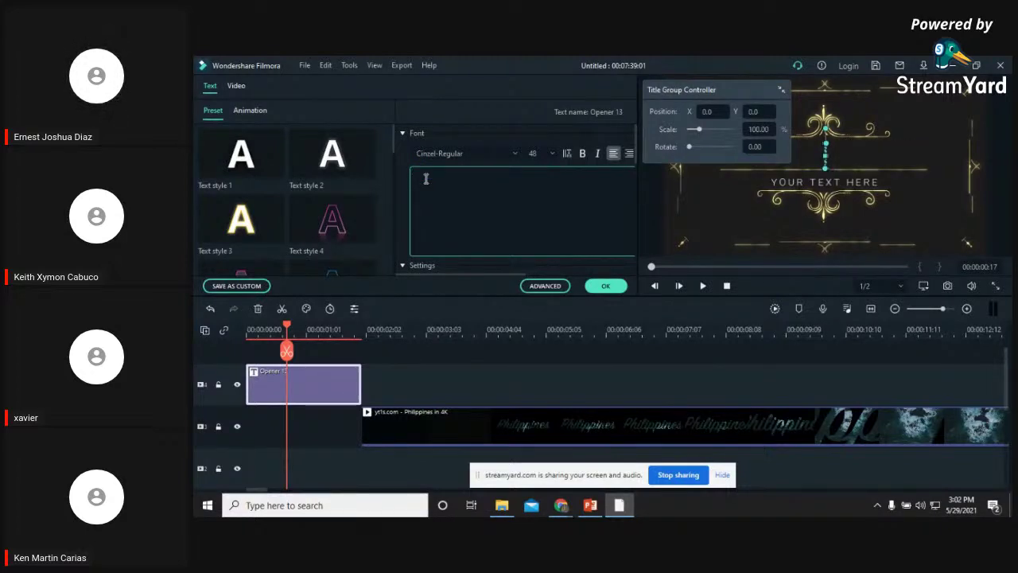
{"action": "type", "text": "PHILI"}
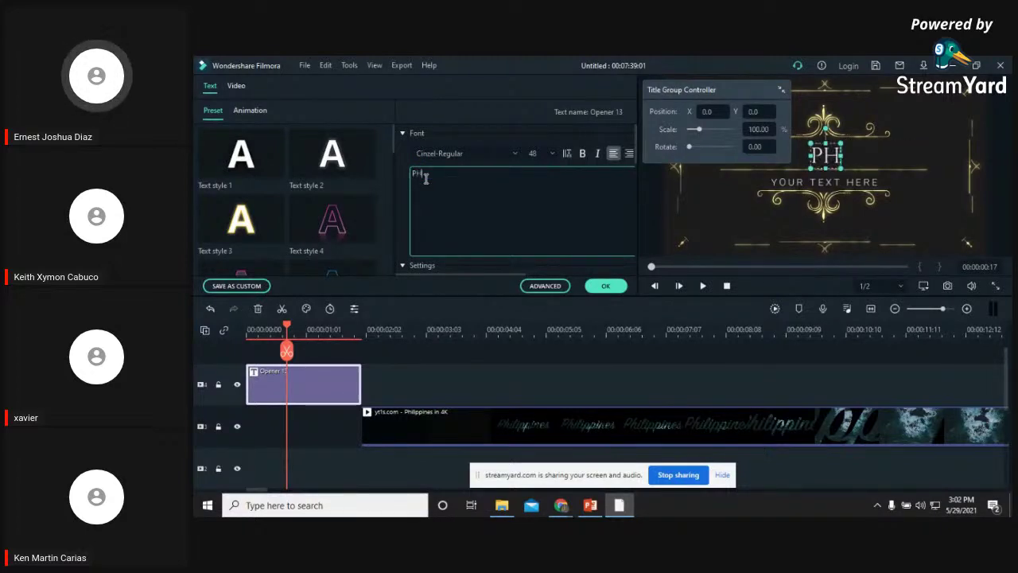
{"action": "key", "text": "BackSpace"}
{"action": "key", "text": "BackSpace"}
{"action": "key", "text": "BackSpace"}
{"action": "key", "text": "BackSpace"}
{"action": "key", "text": "BackSpace"}
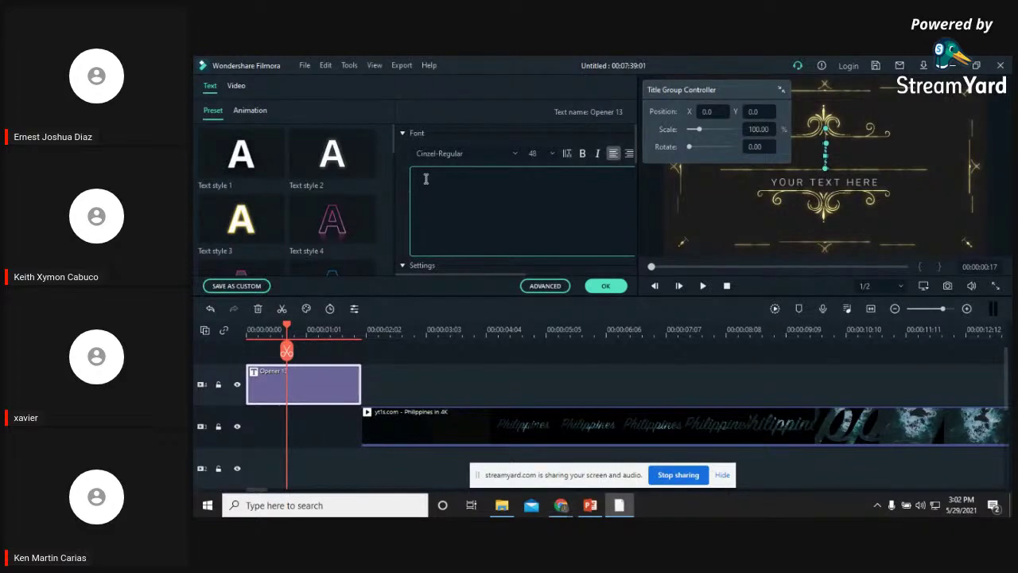
{"action": "type", "text": "PHIL"}
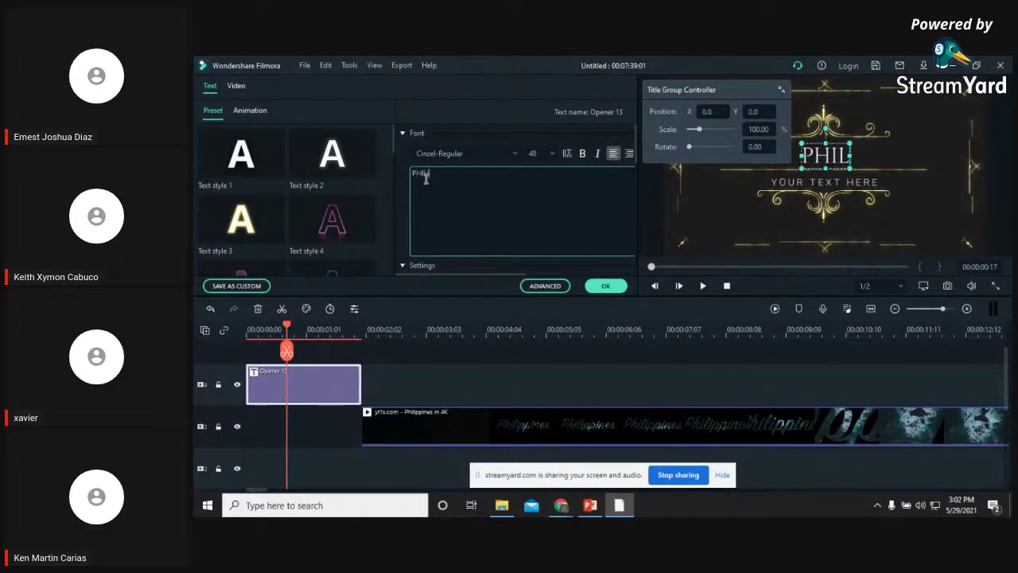
{"action": "type", "text": "IPPINES"}
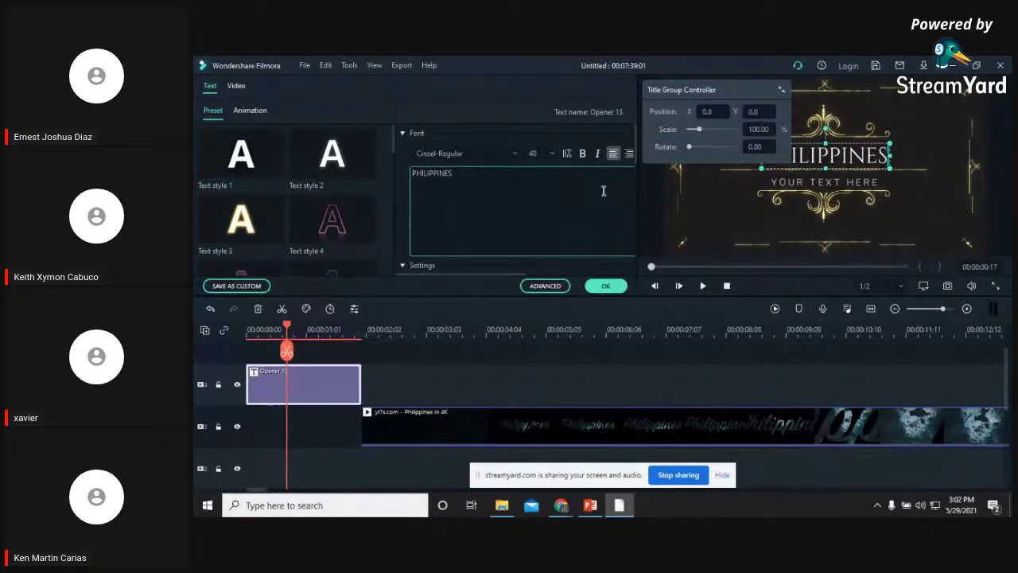
Replace the smaller placeholder line under PHILIPPINES with ORE
{"action": "left_click", "coordinate": [814, 185]}
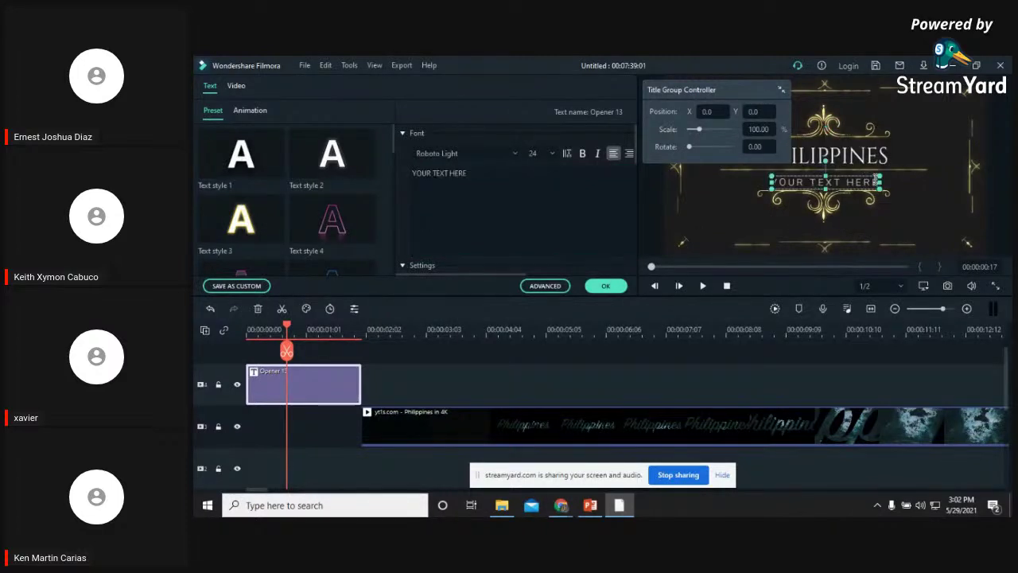
{"action": "key", "text": "BackSpace"}
{"action": "key", "text": "BackSpace"}
{"action": "key", "text": "BackSpace"}
{"action": "key", "text": "BackSpace"}
{"action": "key", "text": "BackSpace"}
{"action": "key", "text": "BackSpace"}
{"action": "key", "text": "BackSpace"}
{"action": "key", "text": "BackSpace"}
{"action": "key", "text": "BackSpace"}
{"action": "key", "text": "BackSpace"}
{"action": "key", "text": "BackSpace"}
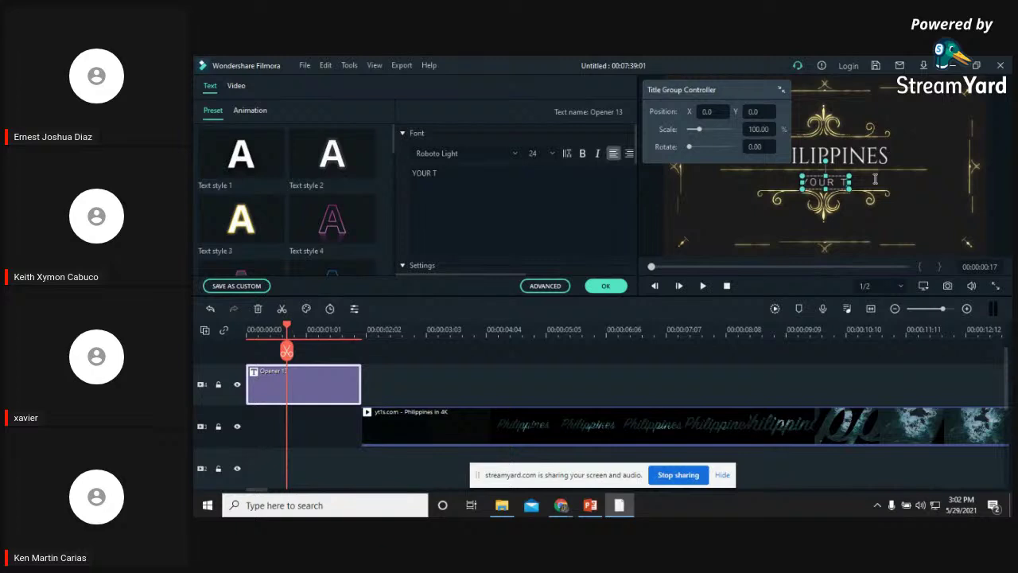
{"action": "key", "text": "BackSpace"}
{"action": "key", "text": "BackSpace"}
{"action": "key", "text": "BackSpace"}
{"action": "type", "text": "ORE"}
{"action": "key", "text": "space"}
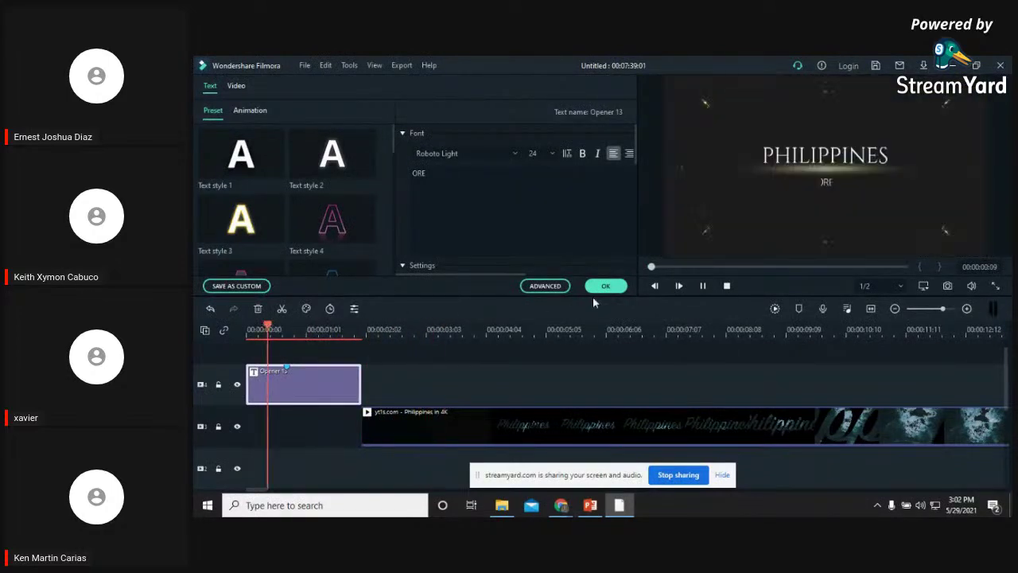
Set the smaller line under PHILIPPINES in the Opener 13 title to 2021
{"action": "left_click", "coordinate": [703, 286]}
{"action": "left_click_drag", "start_coordinate": [318, 327], "coordinate": [248, 327]}
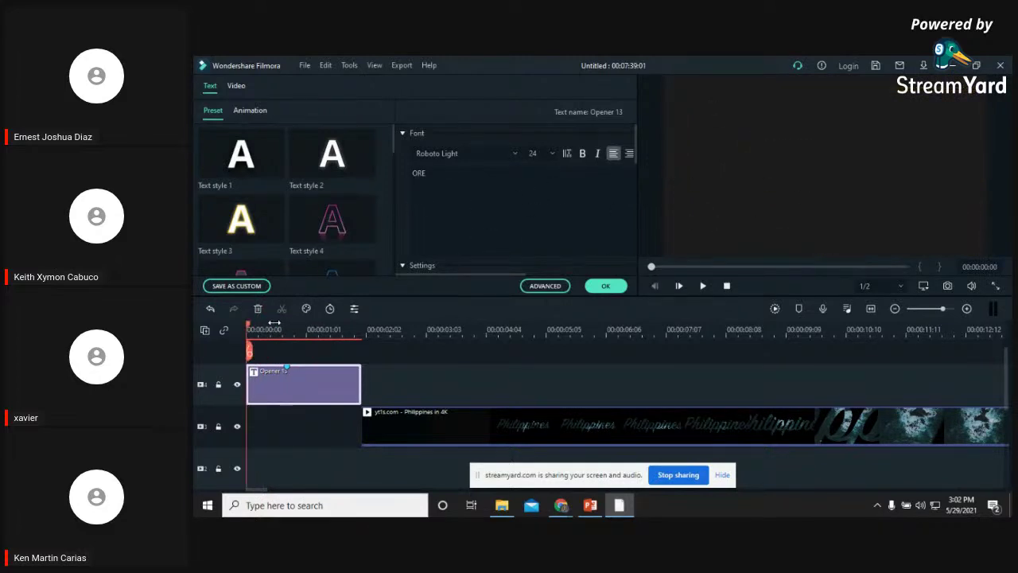
{"action": "left_click", "coordinate": [272, 328]}
{"action": "left_click", "coordinate": [827, 182]}
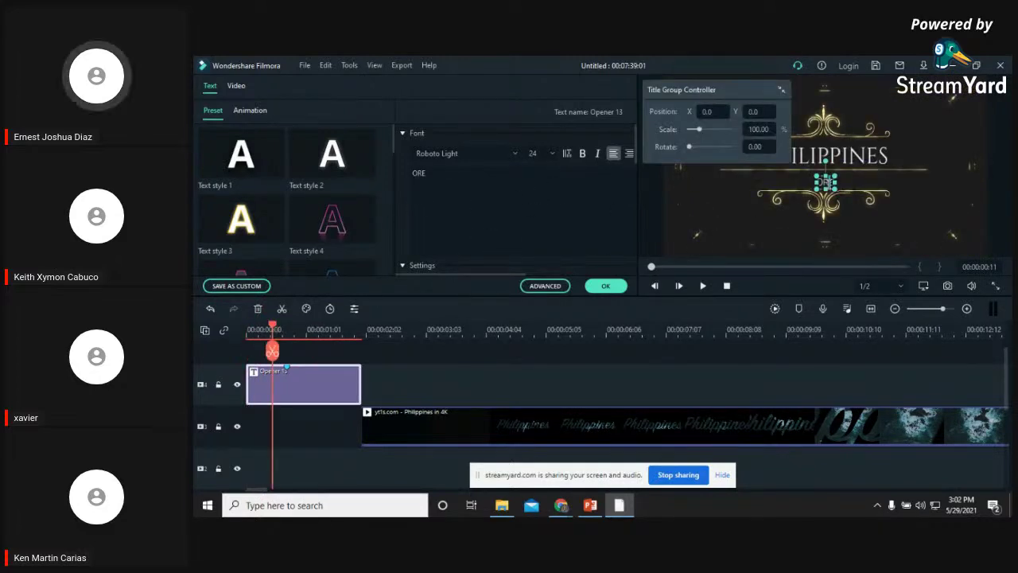
{"action": "key", "text": "BackSpace"}
{"action": "key", "text": "BackSpace"}
{"action": "key", "text": "BackSpace"}
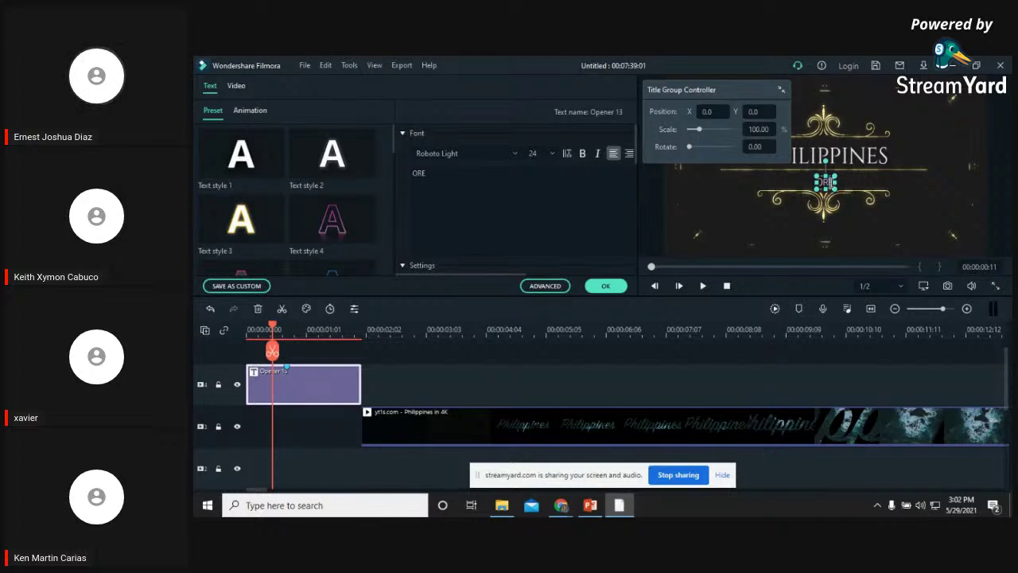
{"action": "type", "text": "2021"}
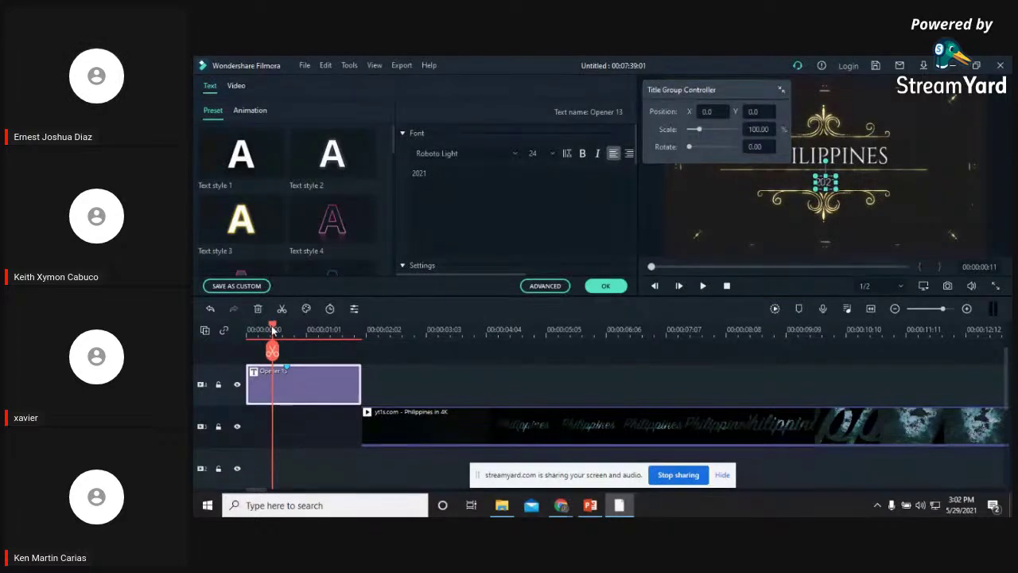
Play the edited opener from the start into the video clip, and confirm the title text edits
{"action": "left_click", "coordinate": [726, 285]}
{"action": "left_click", "coordinate": [704, 289]}
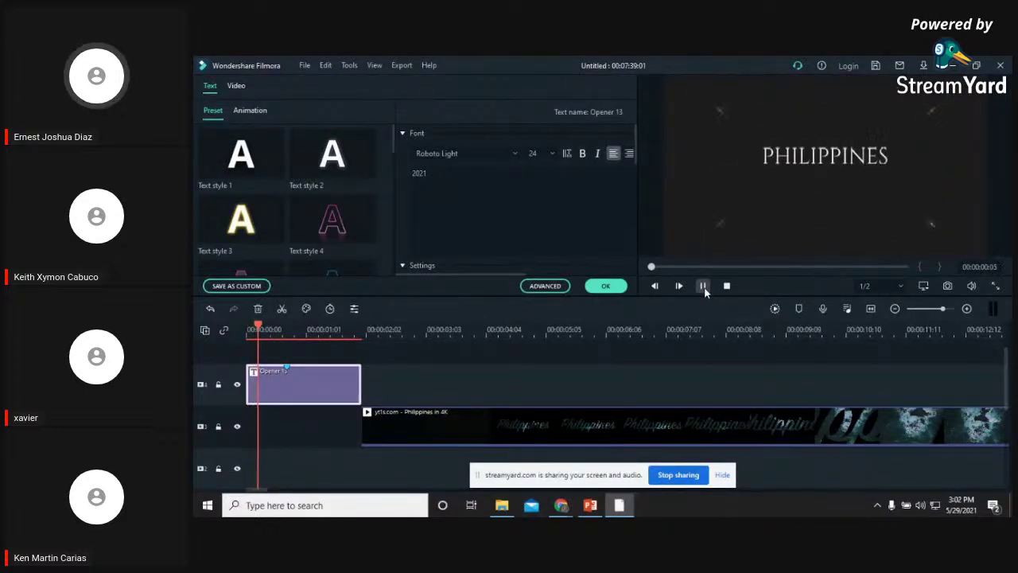
{"action": "left_click", "coordinate": [704, 290]}
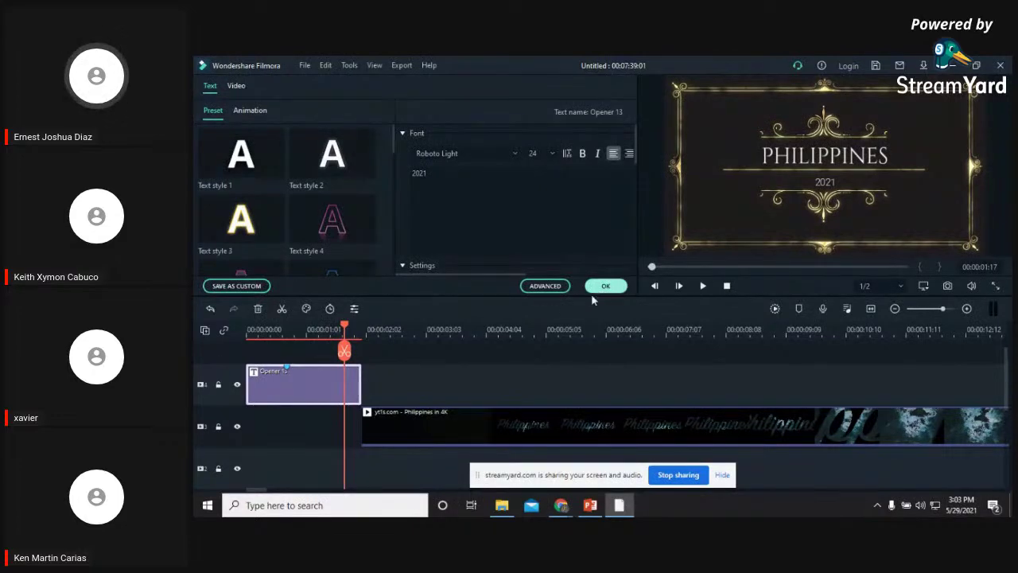
{"action": "left_click", "coordinate": [703, 287]}
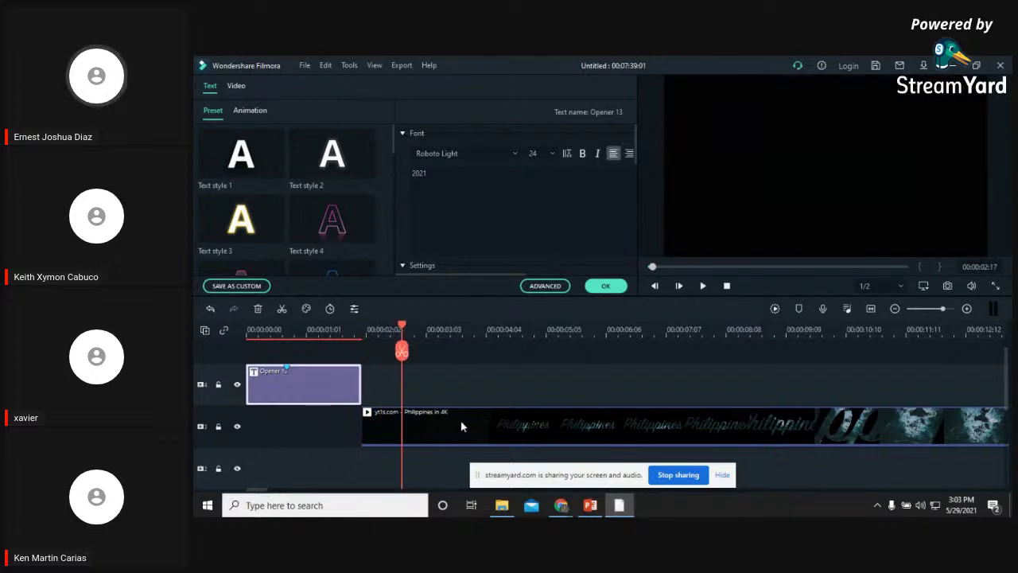
{"action": "left_click", "coordinate": [603, 288]}
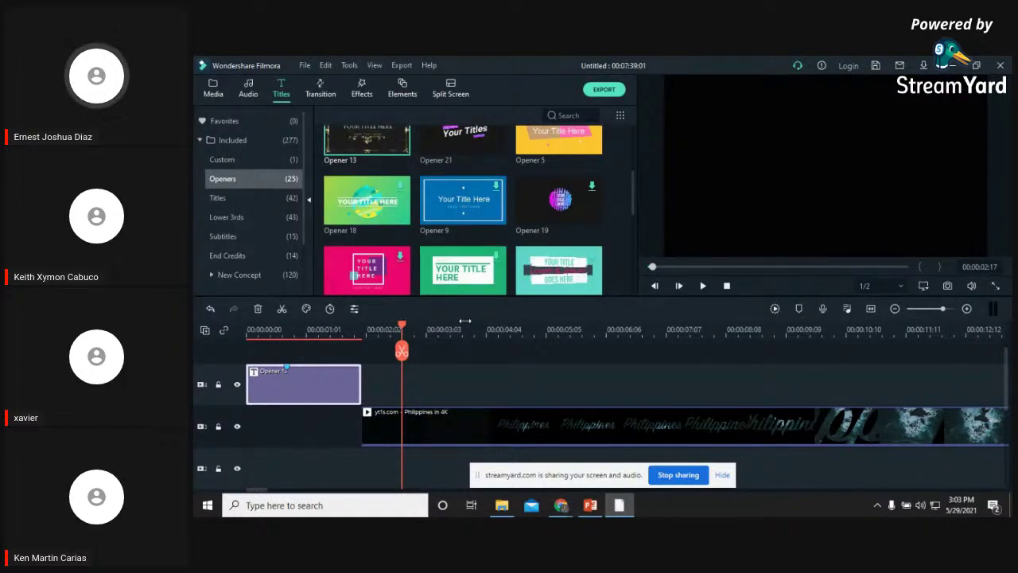
Add the Subtitle 2 template from the Subtitles category above the video, starting near the 12-second mark over the ocean footage
{"action": "scroll", "coordinate": [466, 338], "scroll_direction": "up", "scroll_amount": 1}
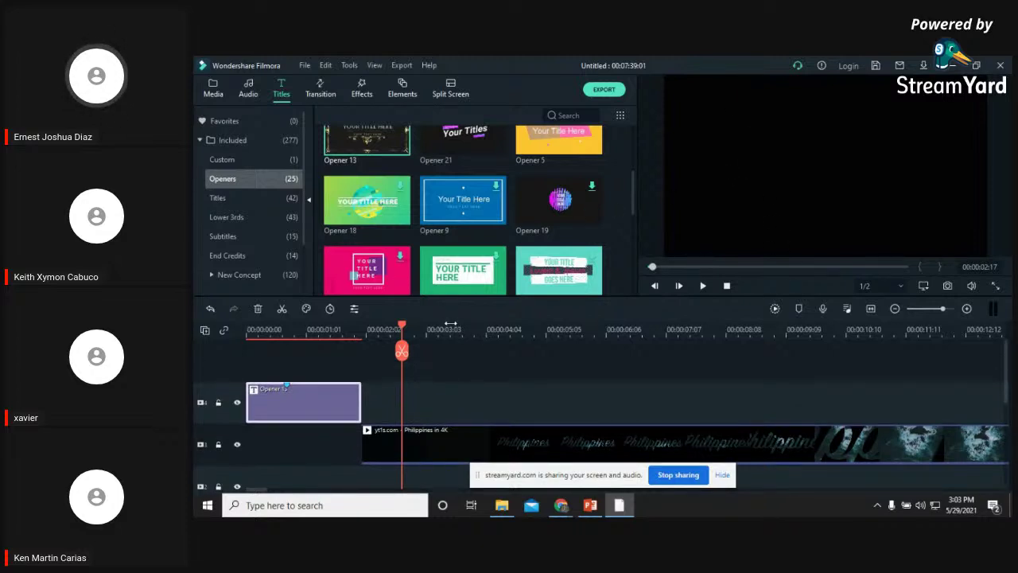
{"action": "left_click", "coordinate": [236, 239]}
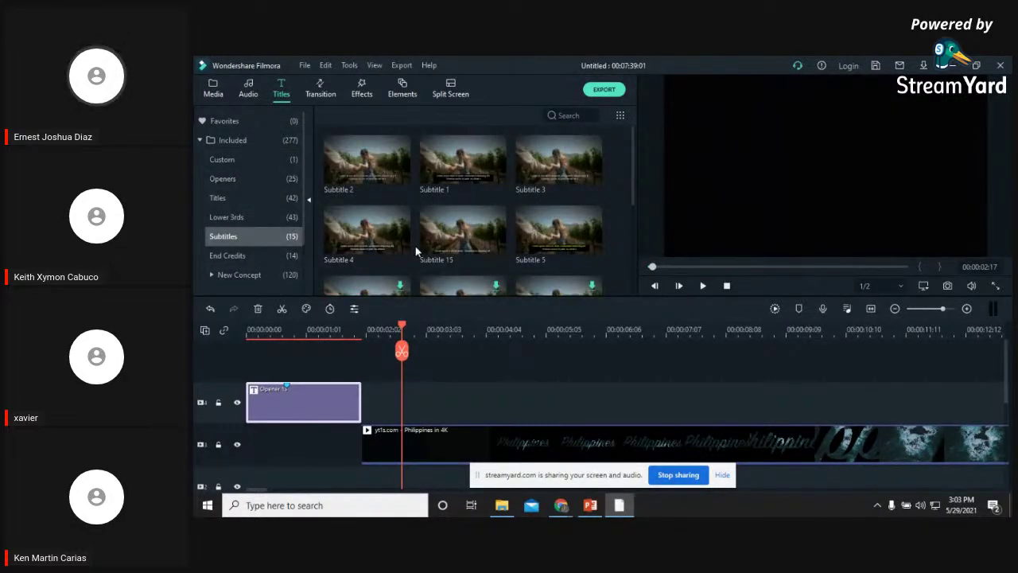
{"action": "left_click", "coordinate": [233, 259]}
{"action": "left_click", "coordinate": [223, 203]}
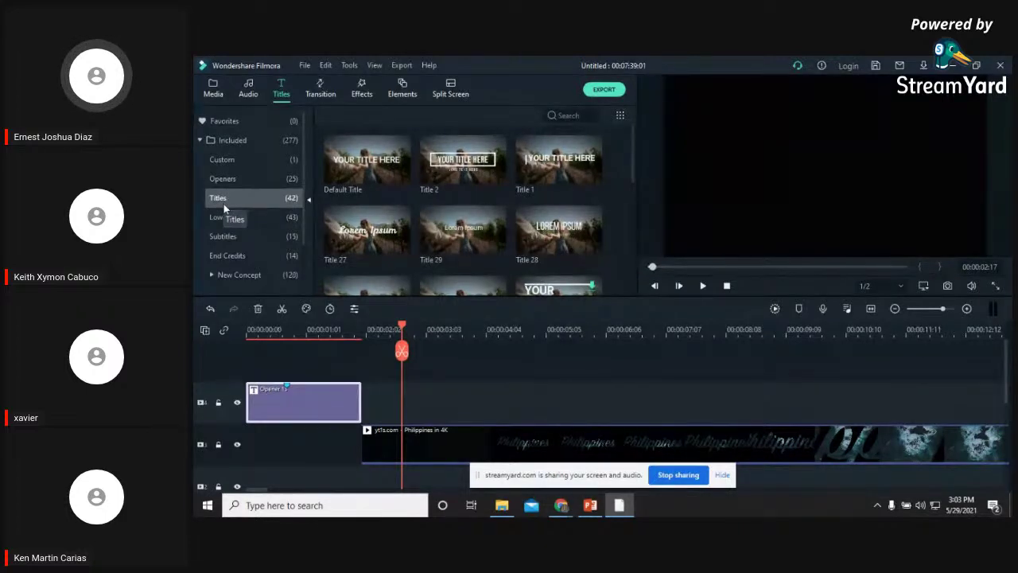
{"action": "left_click", "coordinate": [247, 239]}
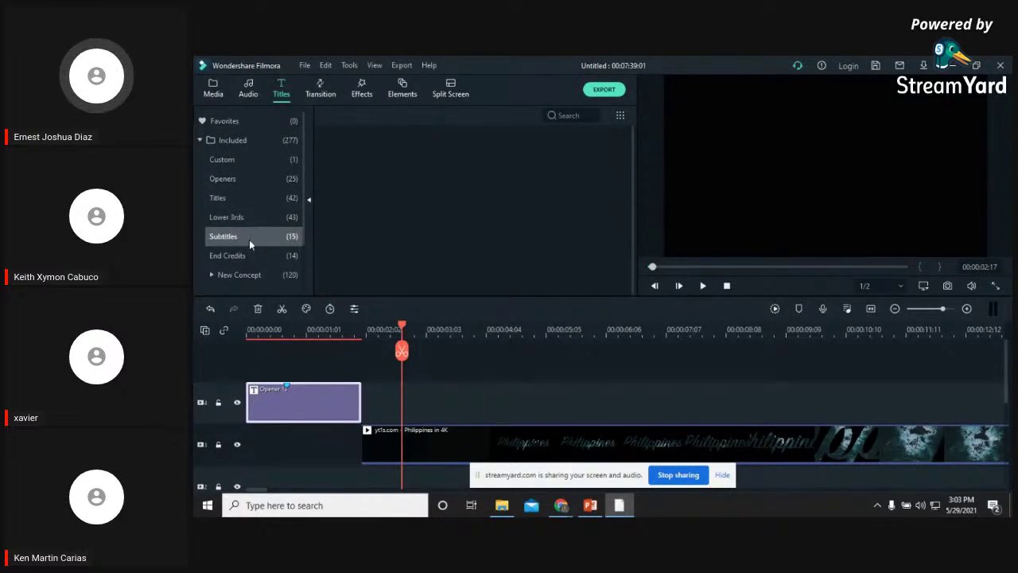
{"action": "left_click_drag", "start_coordinate": [402, 328], "coordinate": [933, 365]}
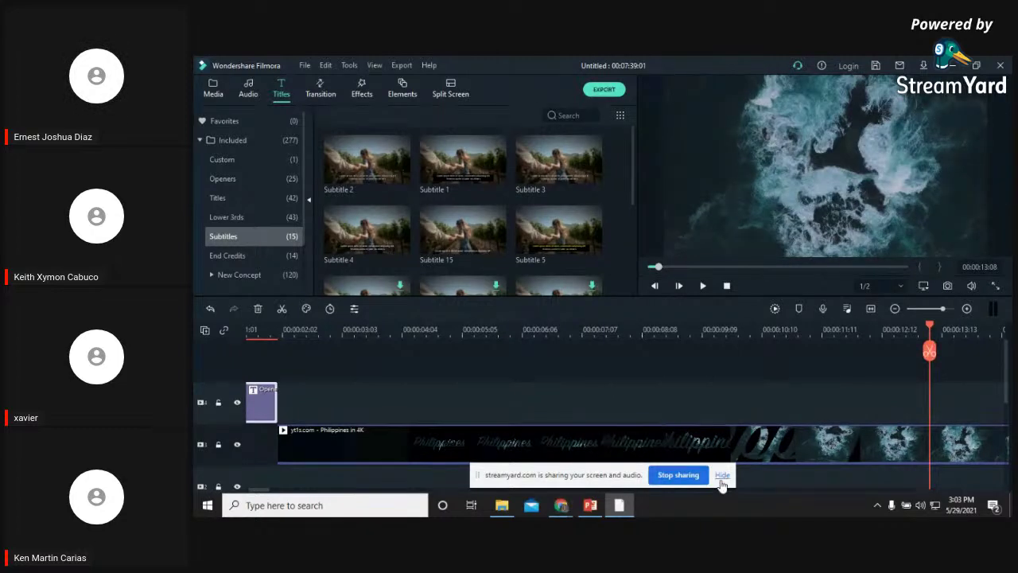
{"action": "left_click", "coordinate": [360, 178]}
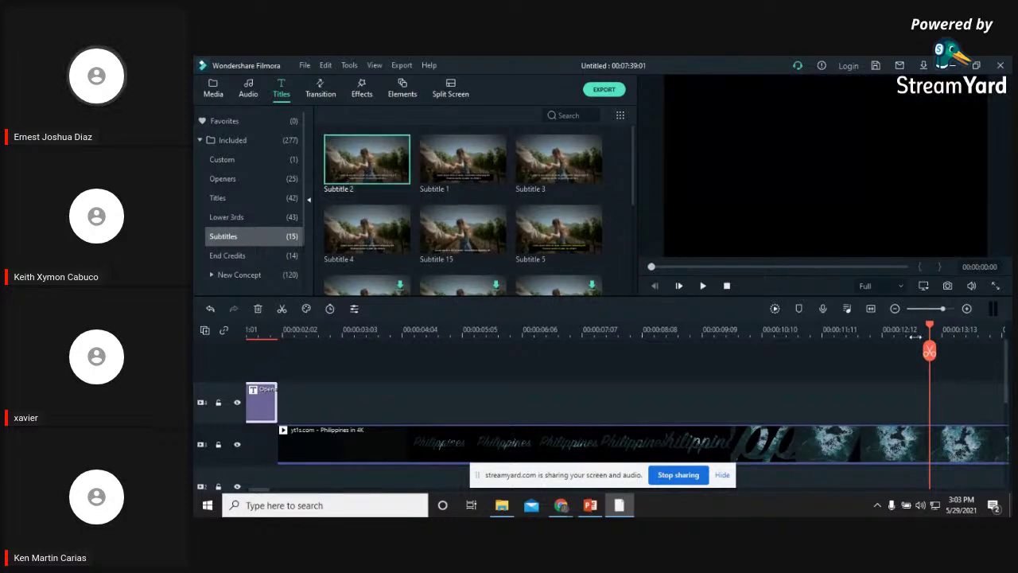
{"action": "left_click_drag", "start_coordinate": [929, 329], "coordinate": [903, 330]}
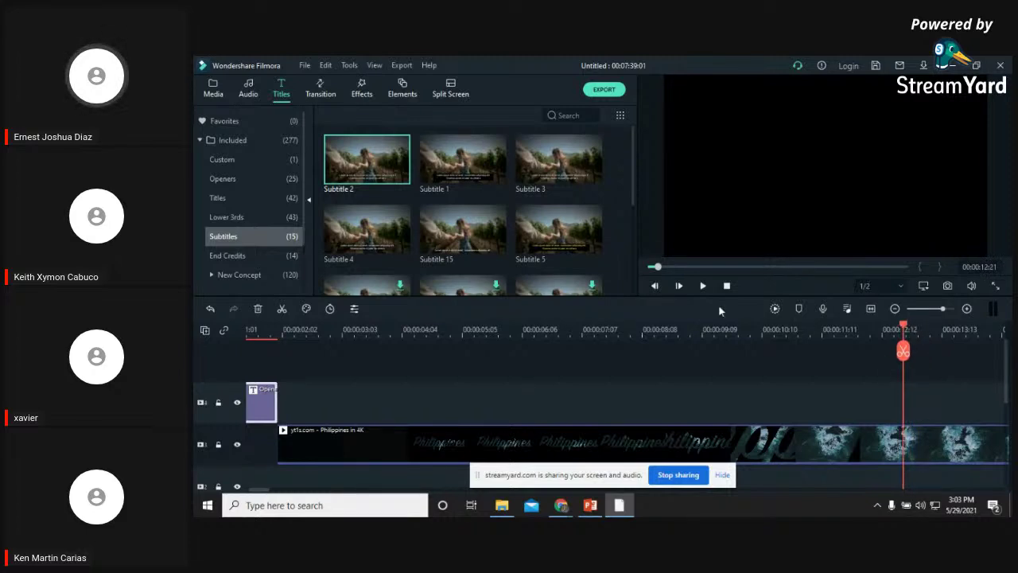
{"action": "left_click_drag", "start_coordinate": [371, 177], "coordinate": [845, 407]}
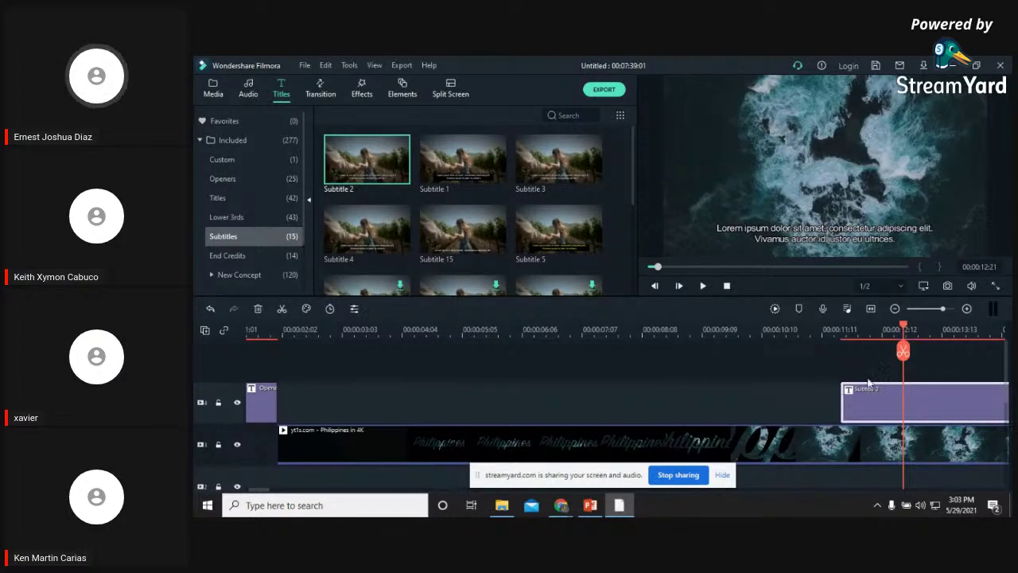
Replace the first placeholder line of the Subtitle 2 title with This is a sample text
{"action": "left_click", "coordinate": [851, 240]}
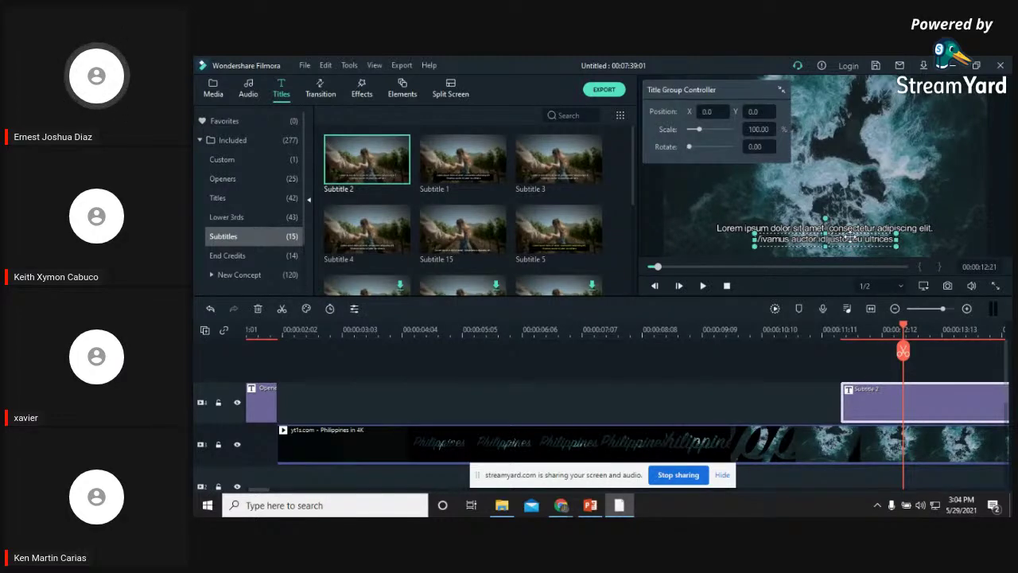
{"action": "double_click", "coordinate": [853, 222]}
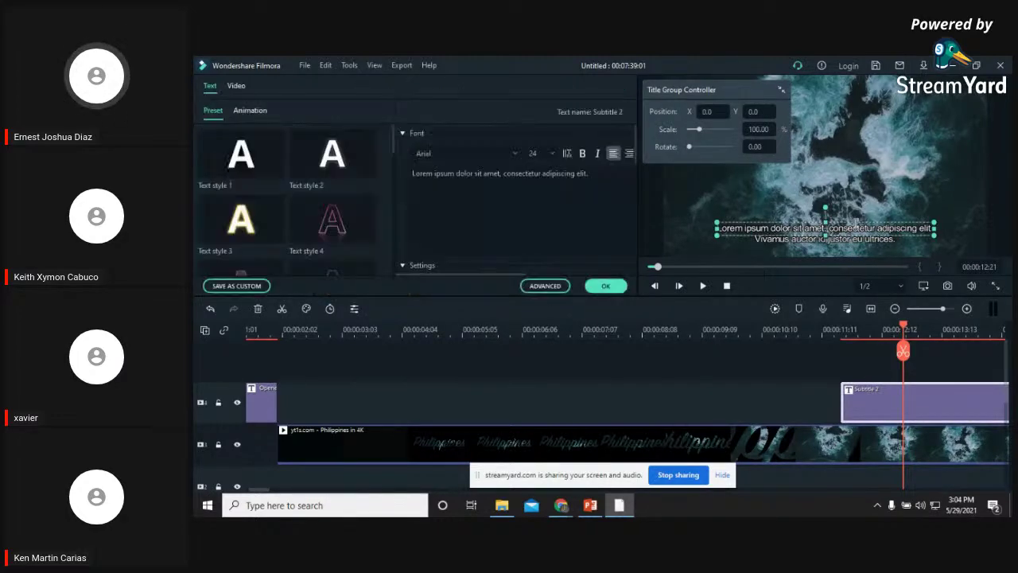
{"action": "left_click", "coordinate": [569, 180]}
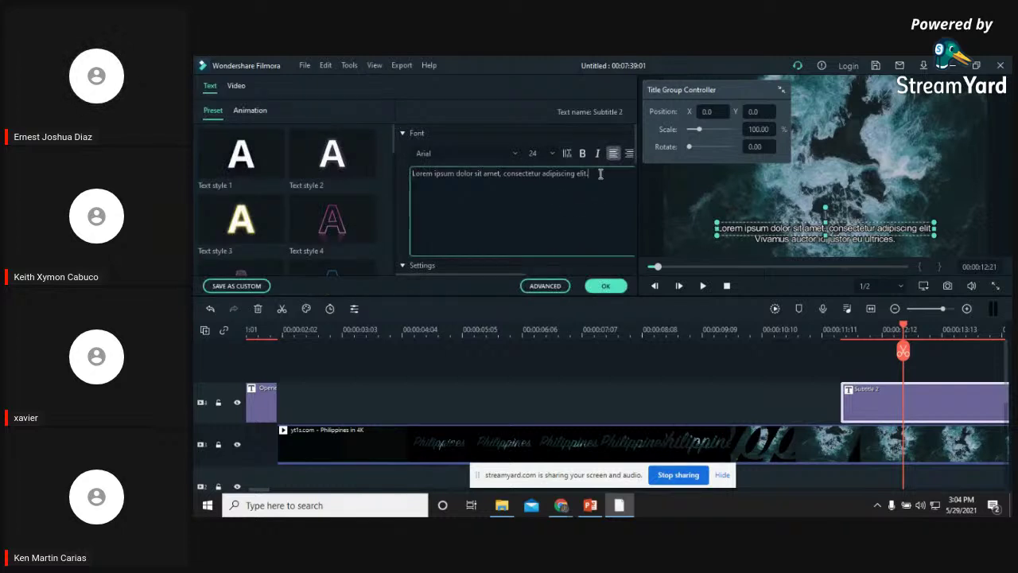
{"action": "key", "text": "ctrl+a"}
{"action": "key", "text": "BackSpace"}
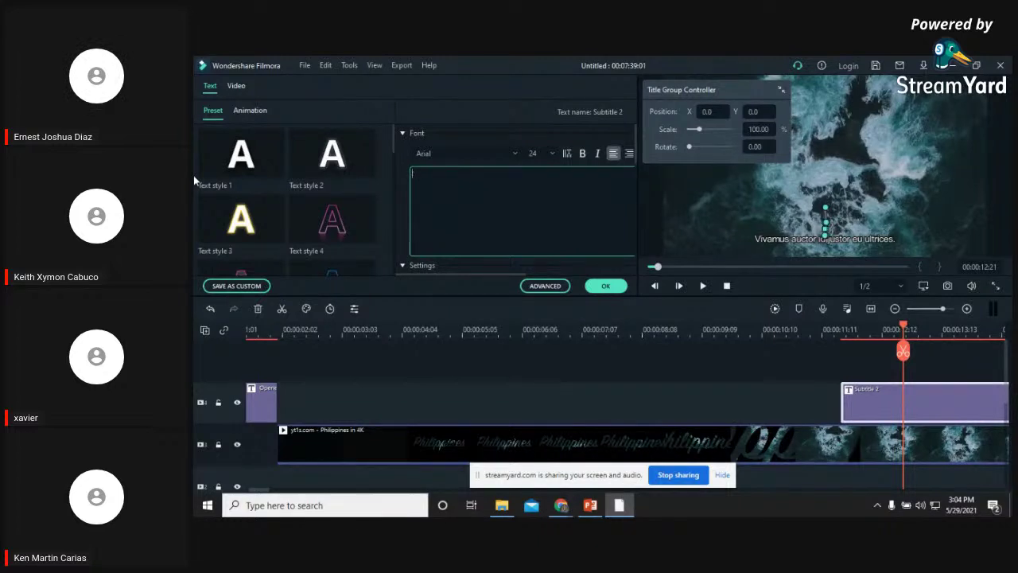
{"action": "type", "text": "this"}
{"action": "key", "text": "BackSpace"}
{"action": "key", "text": "BackSpace"}
{"action": "key", "text": "BackSpace"}
{"action": "type", "text": "This i"}
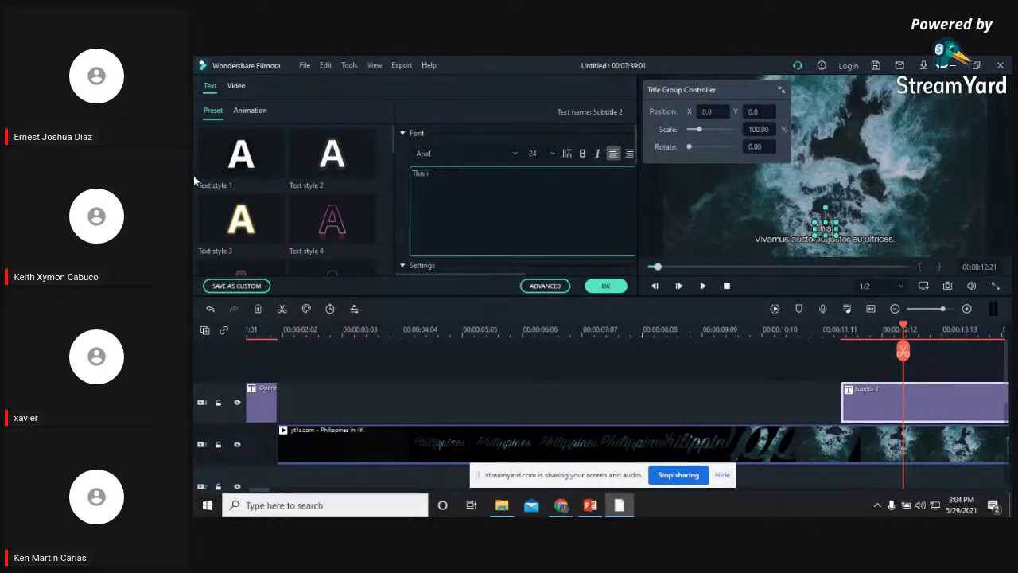
{"action": "type", "text": "s a sample"}
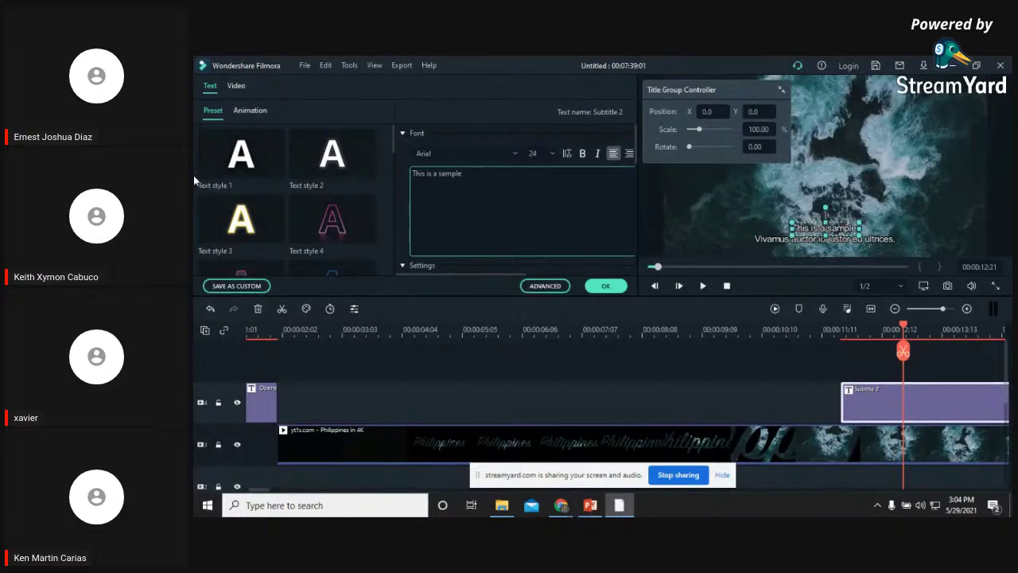
{"action": "type", "text": " text"}
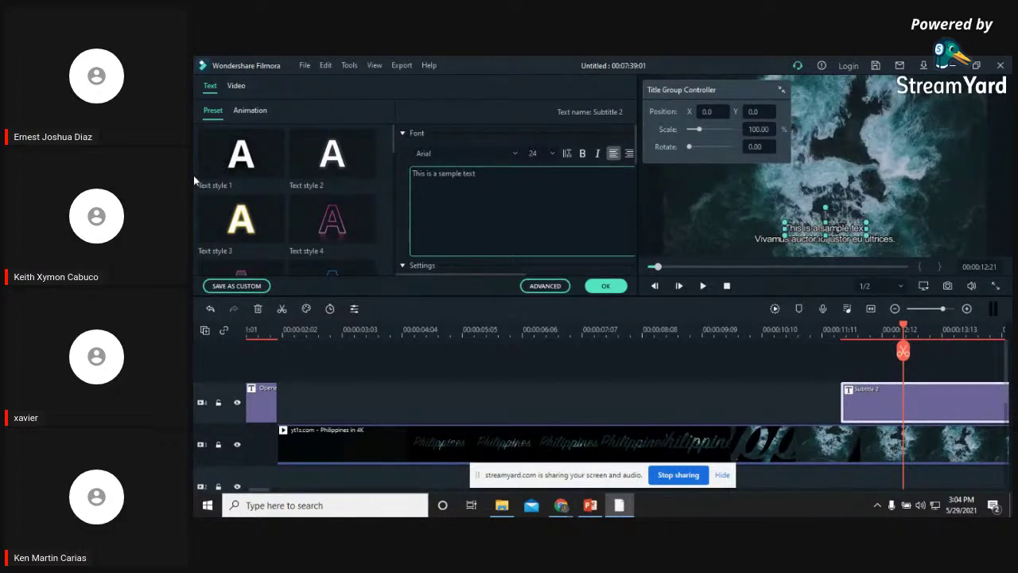
Delete the second placeholder line's text in the Subtitle 2 title, leaving only the letter V
{"action": "left_click", "coordinate": [891, 245]}
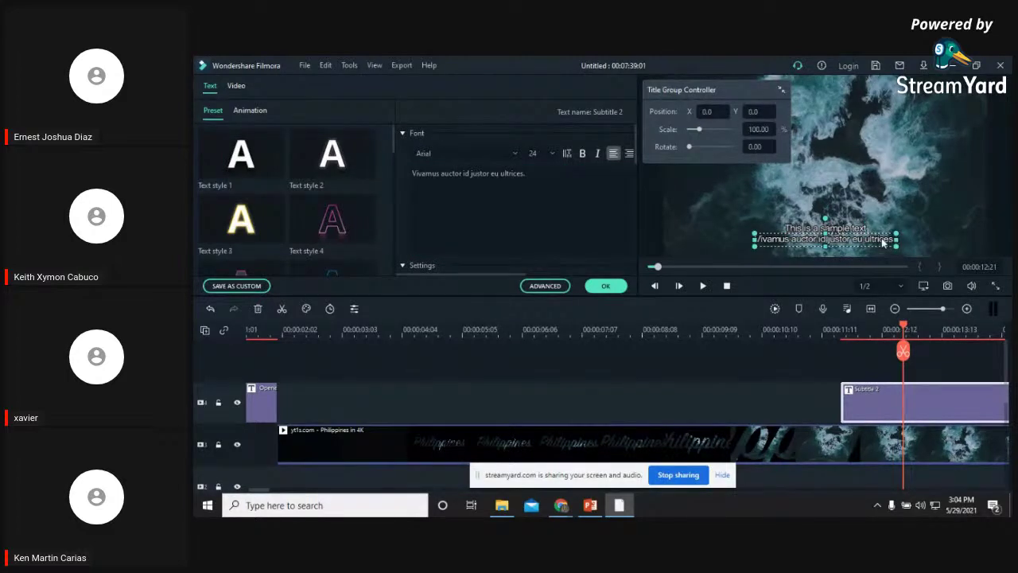
{"action": "left_click_drag", "start_coordinate": [758, 238], "coordinate": [895, 239]}
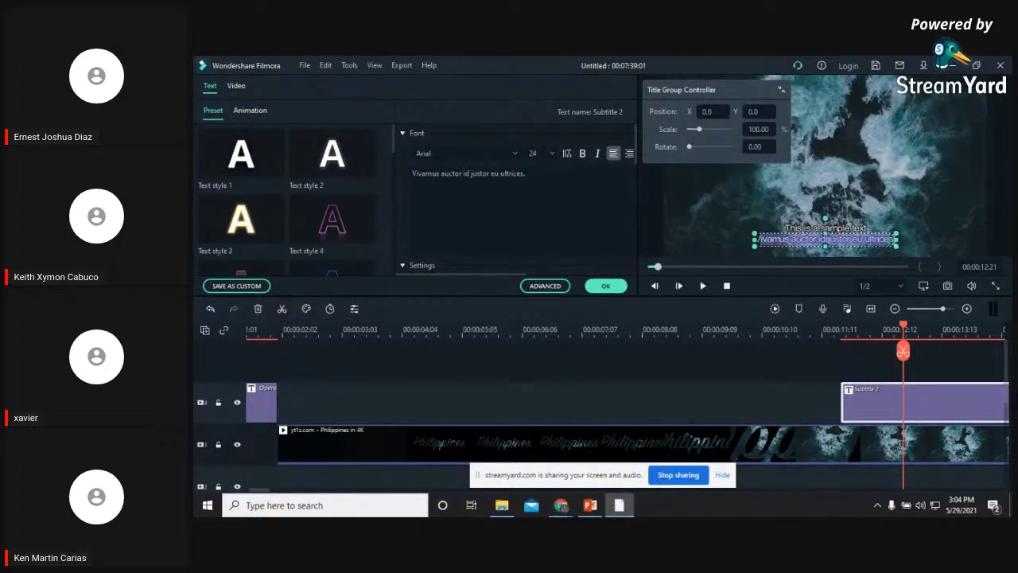
{"action": "key", "text": "BackSpace"}
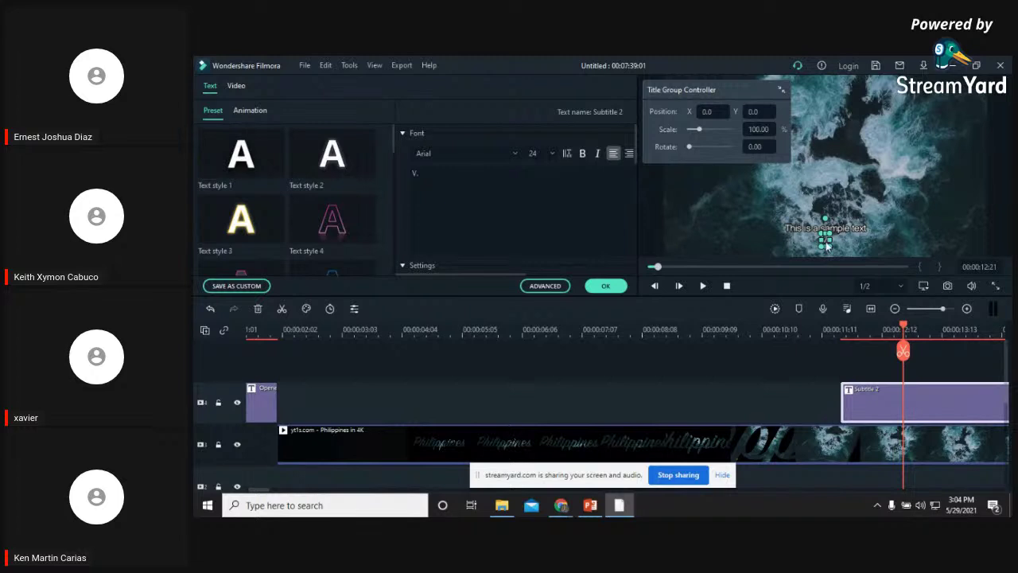
{"action": "key", "text": "BackSpace"}
{"action": "left_click", "coordinate": [855, 244]}
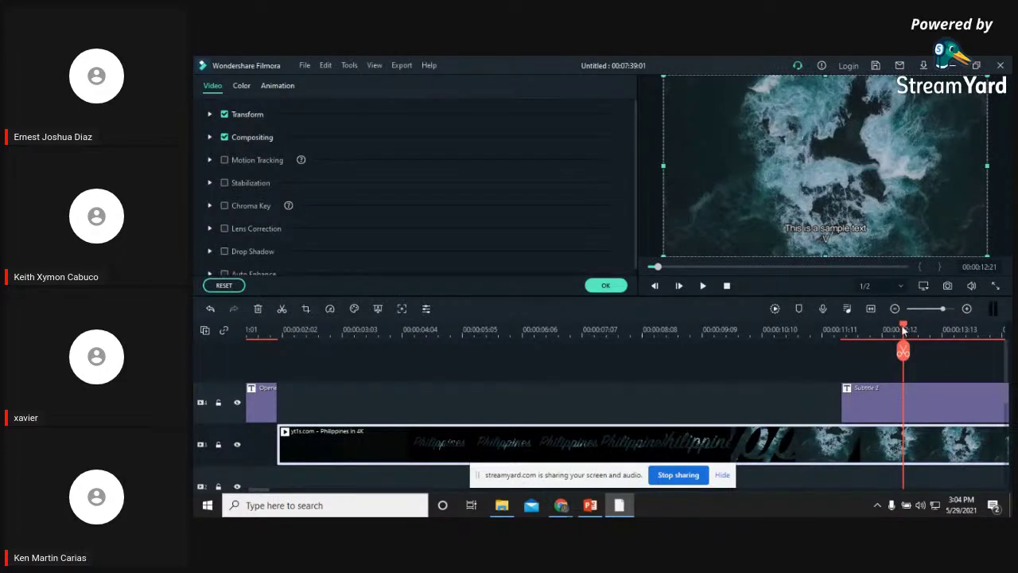
Play the subtitle over the ocean footage from its start and check the edited text
{"action": "left_click_drag", "start_coordinate": [904, 330], "coordinate": [838, 337]}
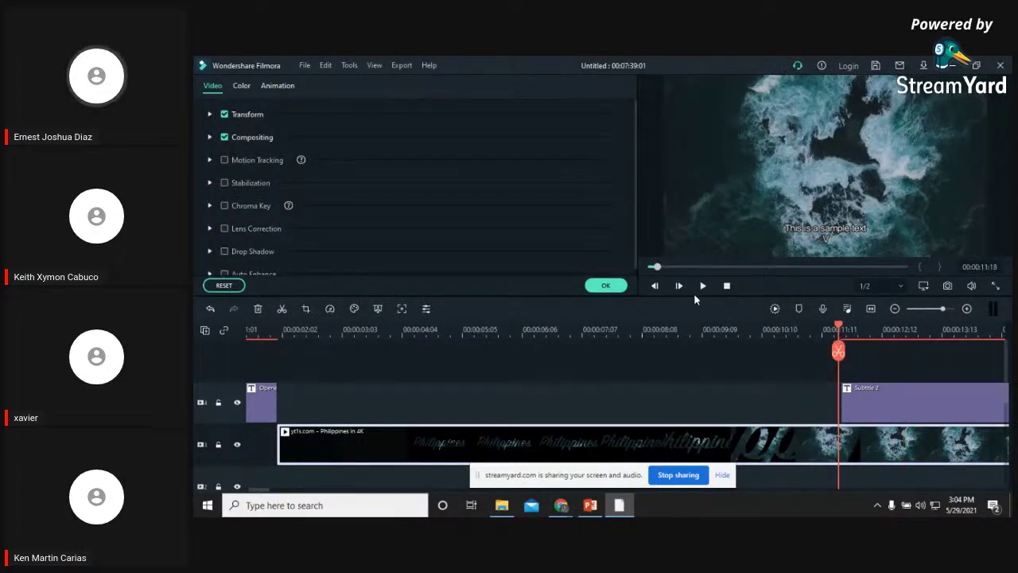
{"action": "left_click", "coordinate": [701, 285]}
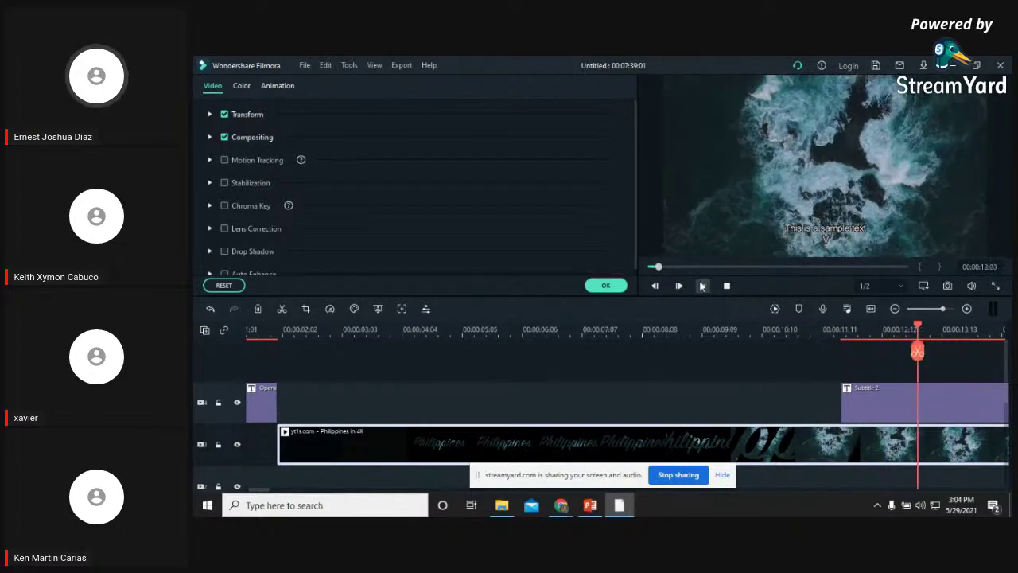
{"action": "left_click", "coordinate": [608, 283]}
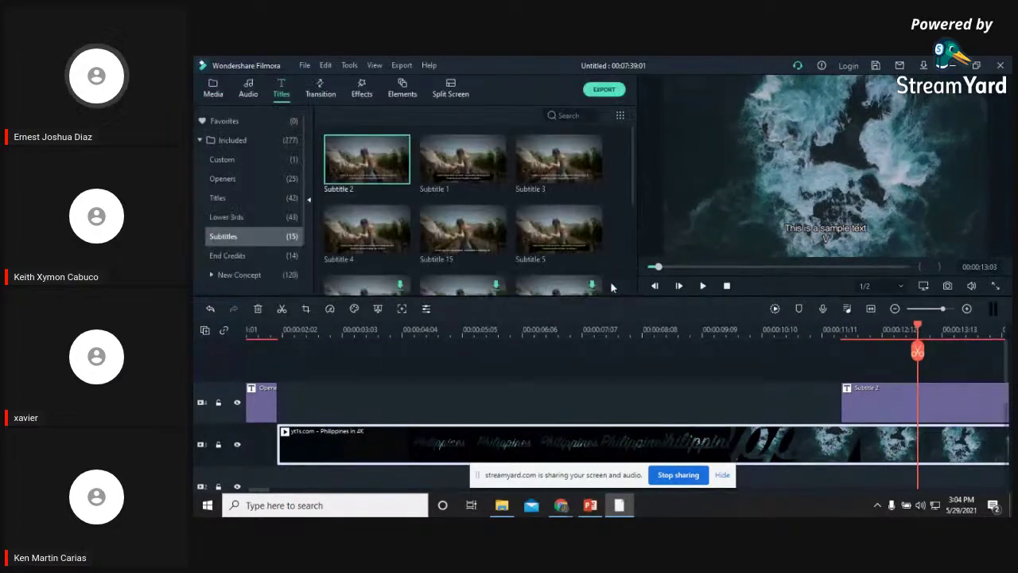
{"action": "left_click", "coordinate": [588, 506]}
{"action": "left_click", "coordinate": [589, 507]}
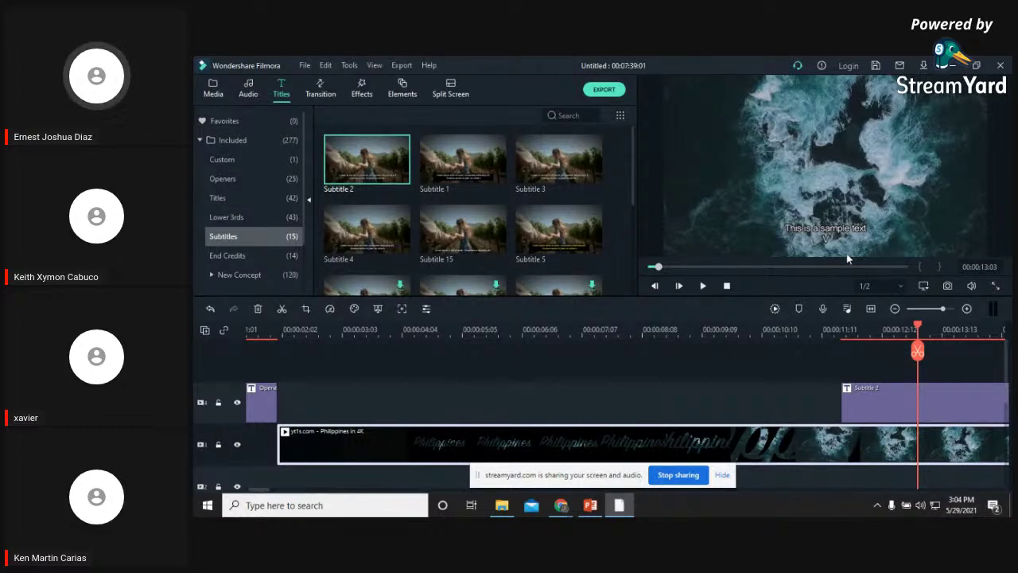
{"action": "left_click_drag", "start_coordinate": [918, 330], "coordinate": [839, 330]}
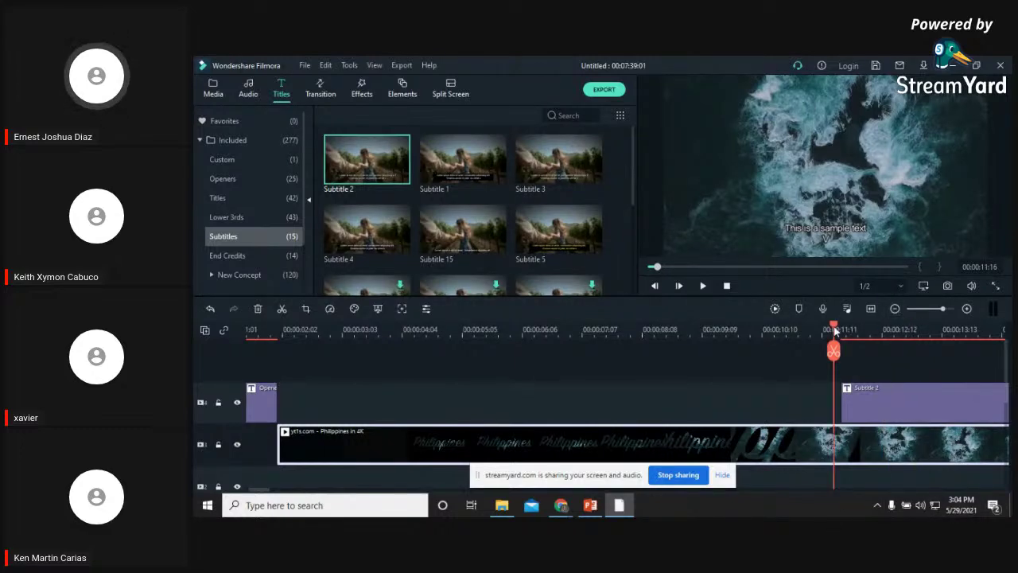
{"action": "left_click", "coordinate": [703, 285]}
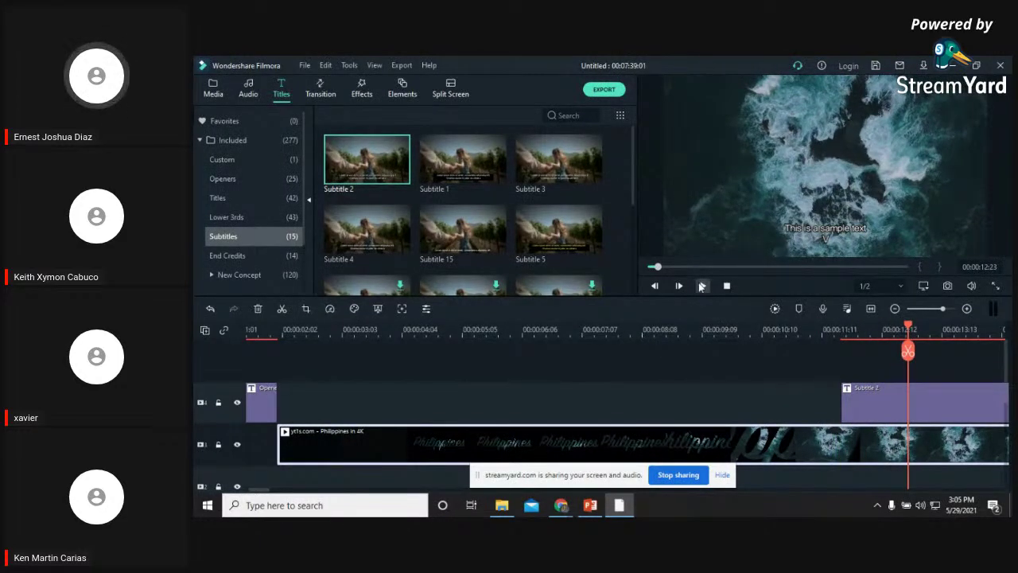
Try the RichTick, Random, Up Dir Insert and Type Writer text animations on the subtitle's sample text line
{"action": "double_click", "coordinate": [874, 406]}
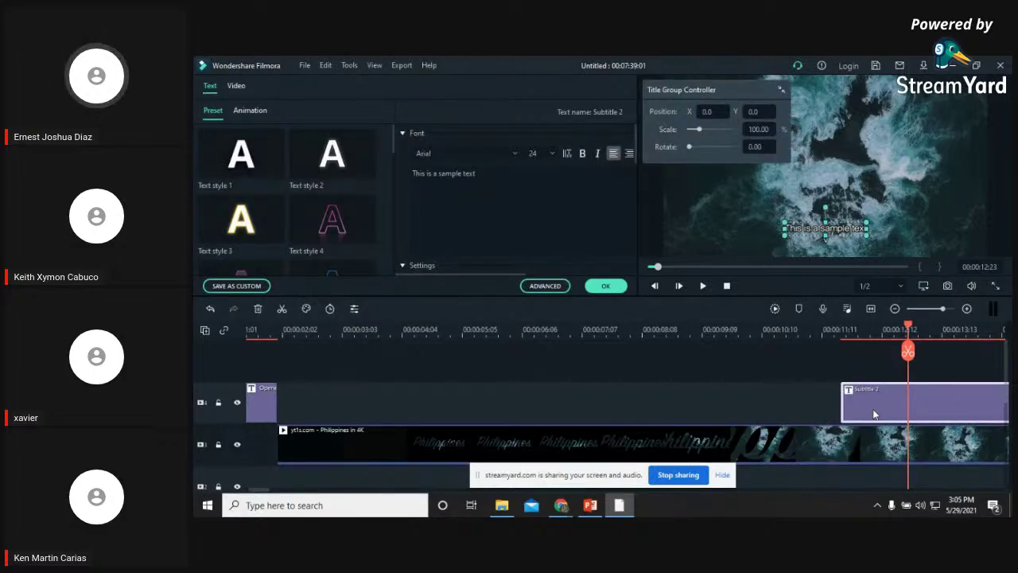
{"action": "left_click", "coordinate": [249, 110]}
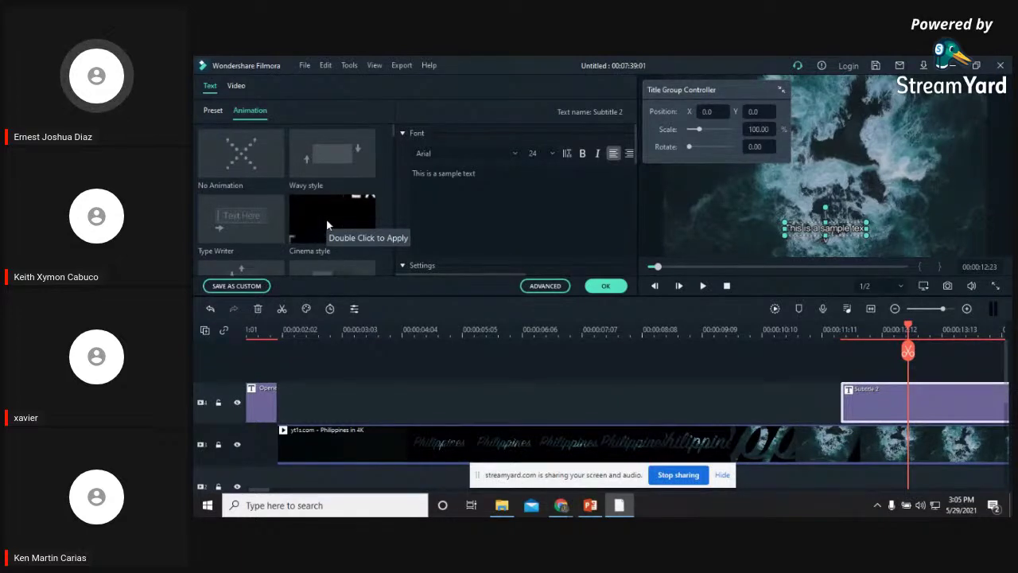
{"action": "scroll", "coordinate": [326, 217], "scroll_direction": "down", "scroll_amount": 4}
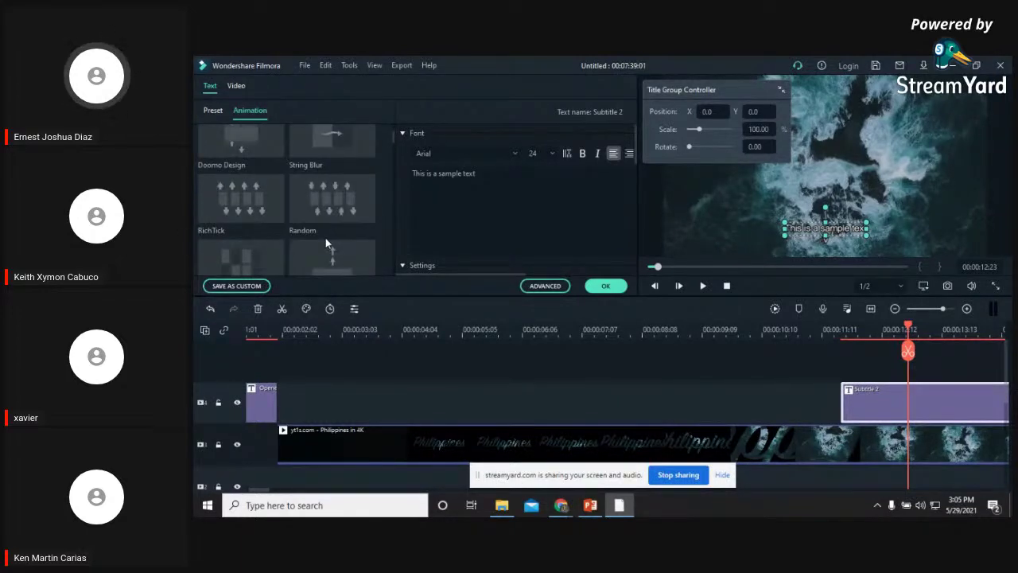
{"action": "double_click", "coordinate": [254, 210]}
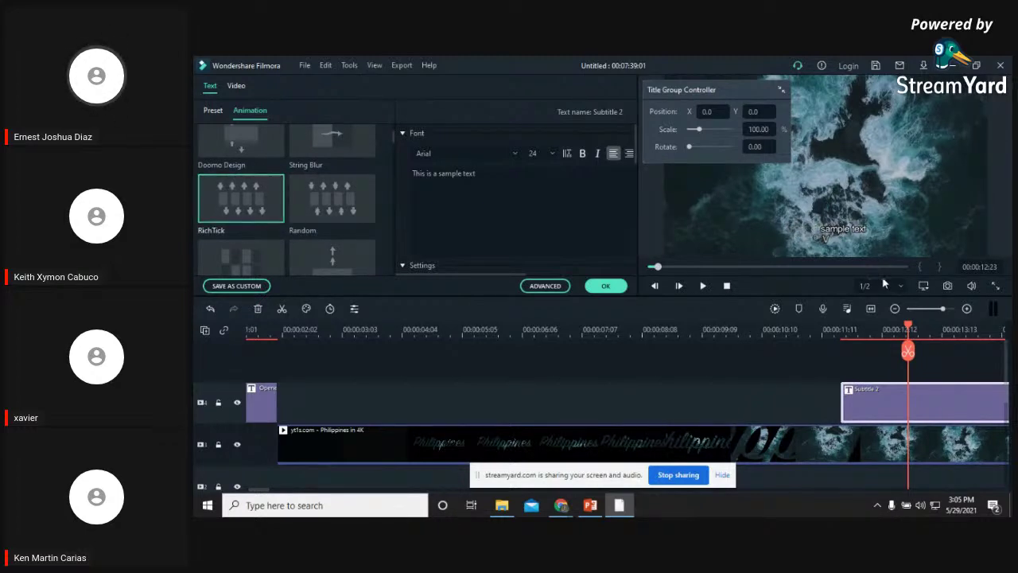
{"action": "double_click", "coordinate": [344, 203]}
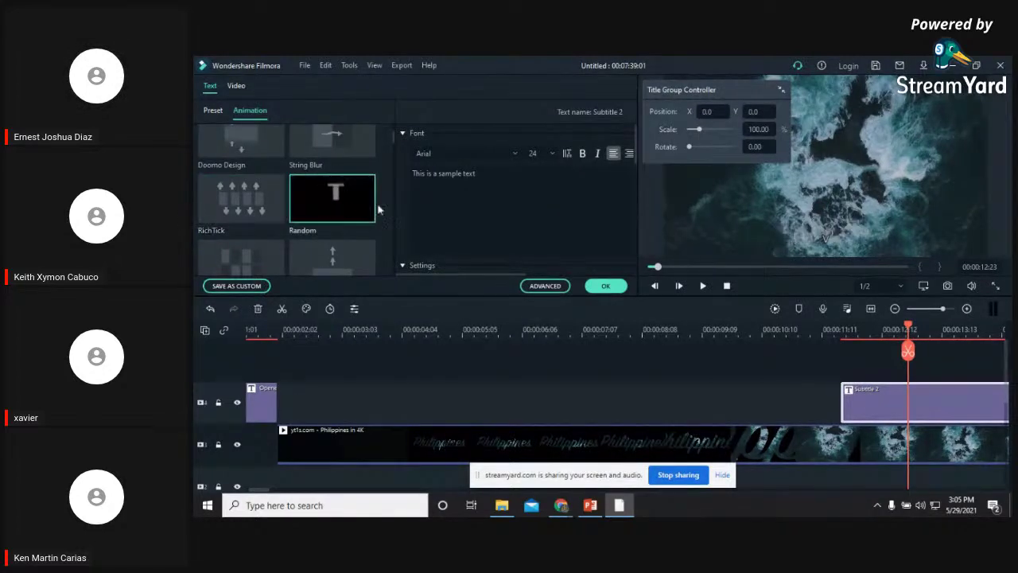
{"action": "scroll", "coordinate": [282, 209], "scroll_direction": "down", "scroll_amount": 5}
{"action": "mouse_move", "coordinate": [326, 188]}
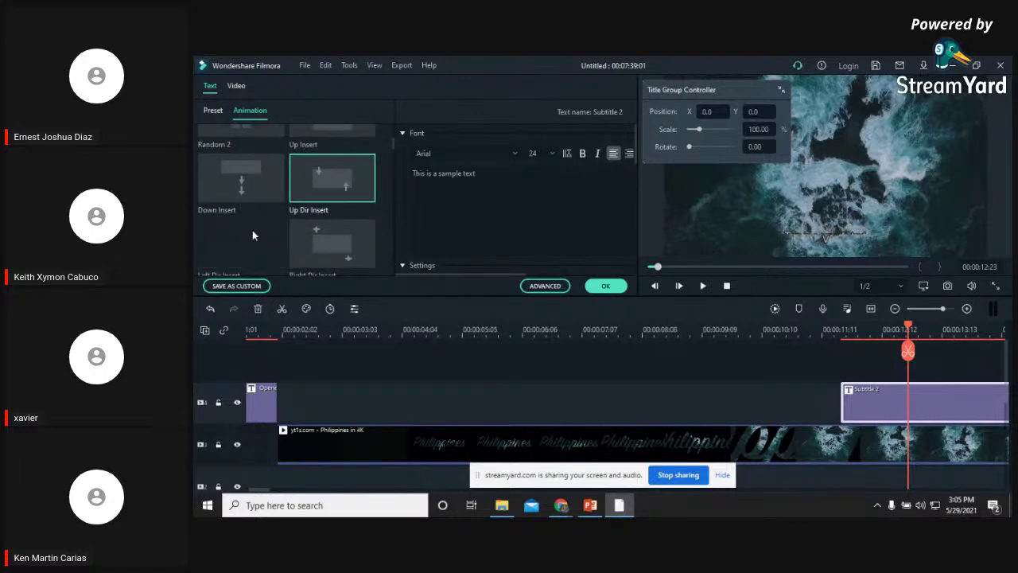
{"action": "scroll", "coordinate": [339, 224], "scroll_direction": "up", "scroll_amount": 5}
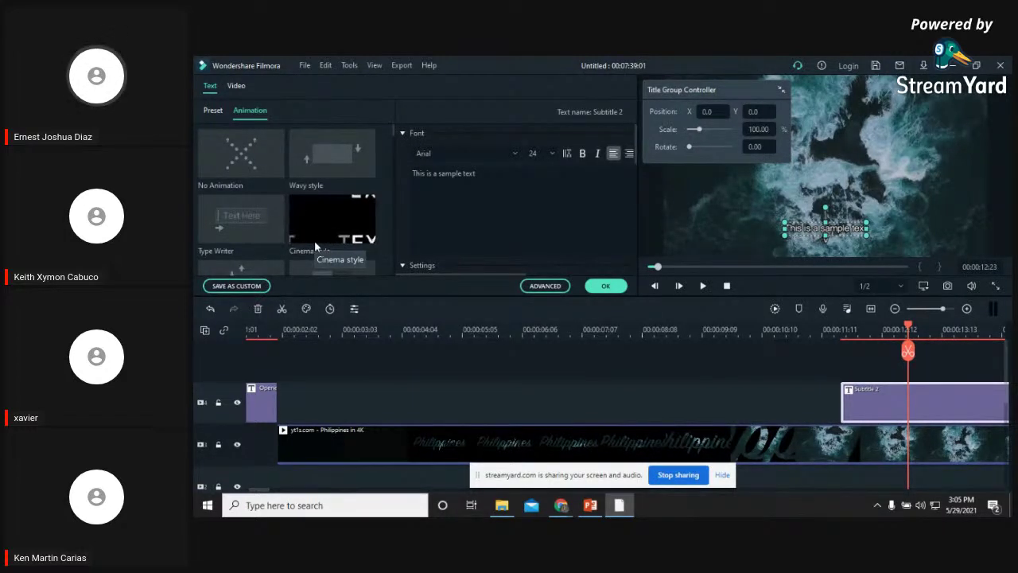
{"action": "double_click", "coordinate": [335, 167]}
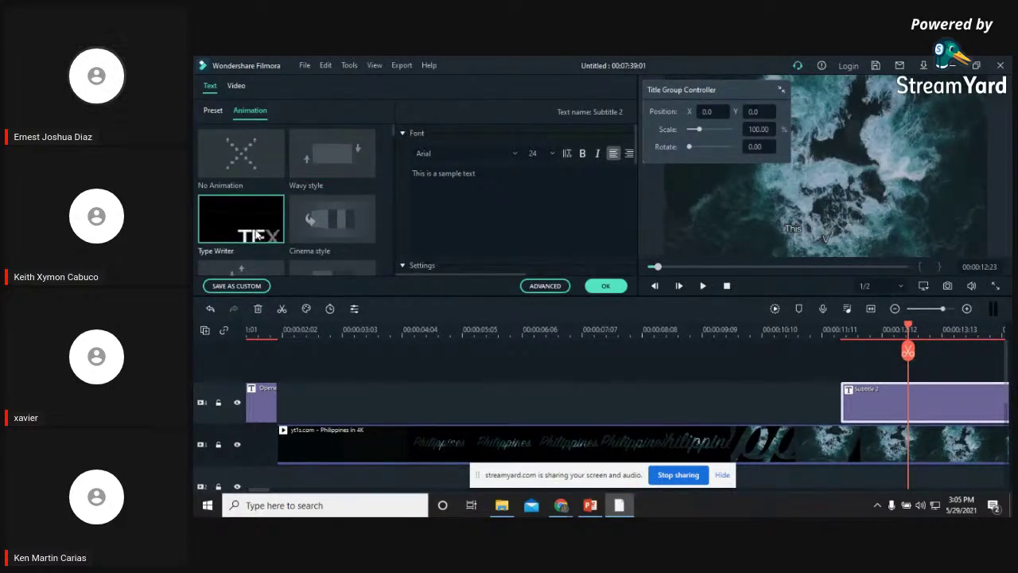
Choose the Evaporate animation for the subtitle's sample text line and play the subtitle from its start
{"action": "scroll", "coordinate": [260, 209], "scroll_direction": "down", "scroll_amount": 3}
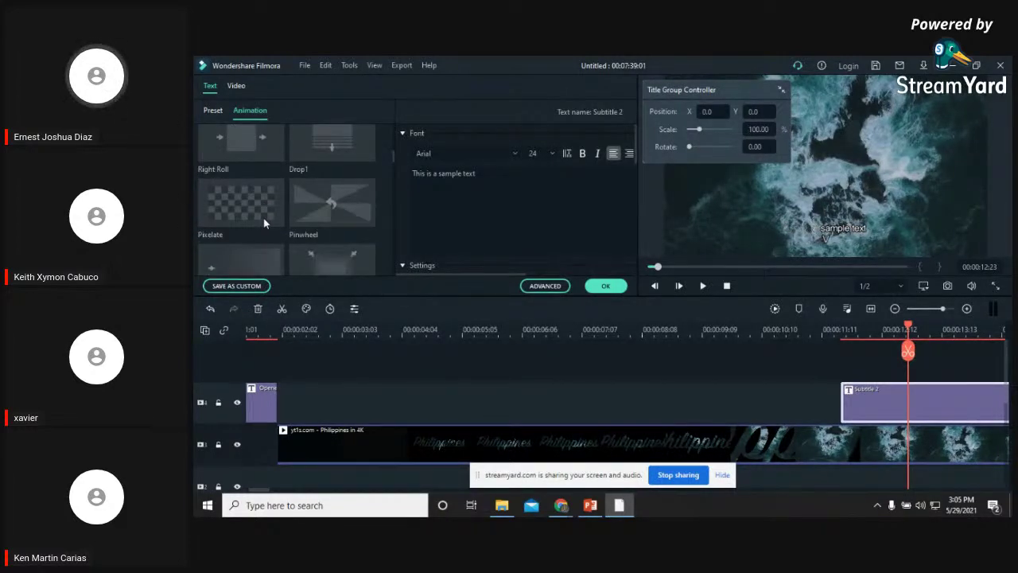
{"action": "scroll", "coordinate": [264, 221], "scroll_direction": "down", "scroll_amount": 3}
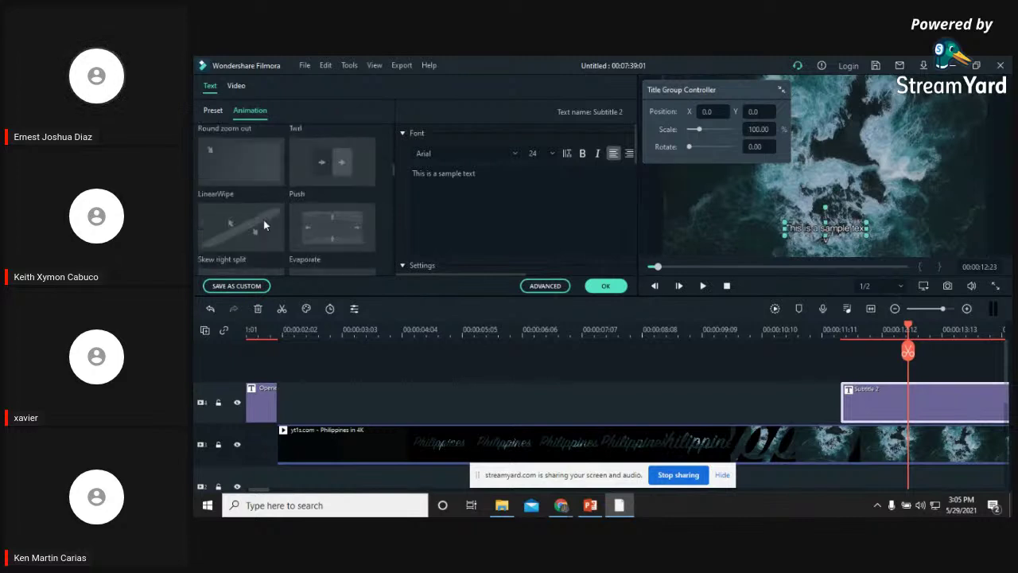
{"action": "left_click", "coordinate": [320, 227]}
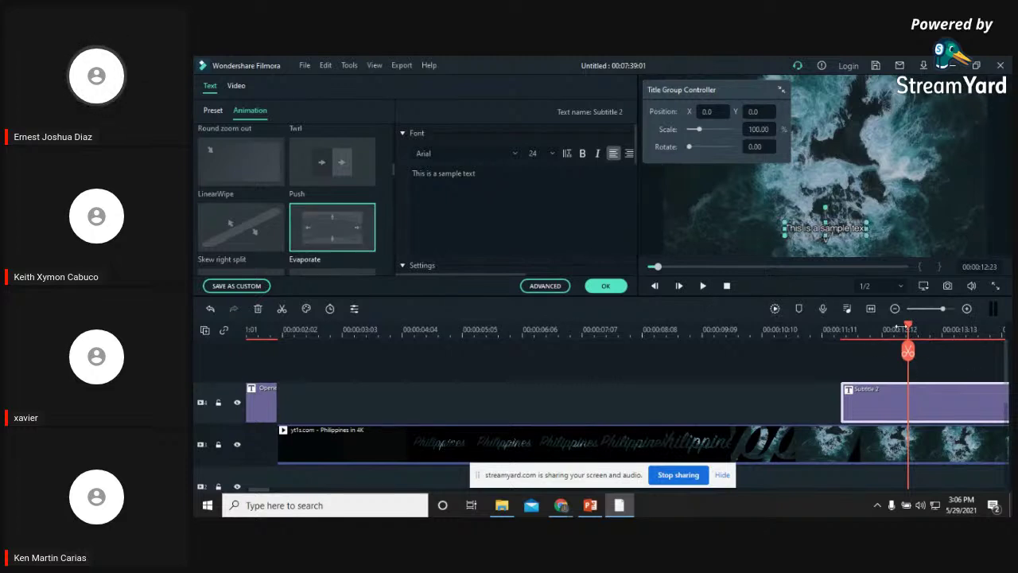
{"action": "left_click_drag", "start_coordinate": [908, 328], "coordinate": [840, 328]}
{"action": "left_click", "coordinate": [703, 285]}
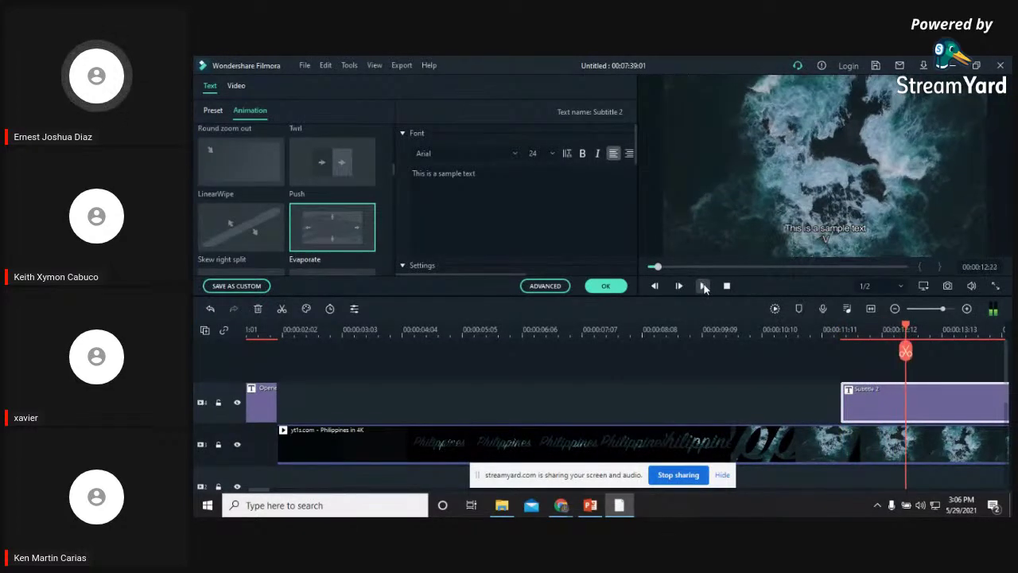
Switch to PowerPoint to review slide 11 on adding text and titles to videos, and return to Filmora
{"action": "left_click", "coordinate": [590, 506]}
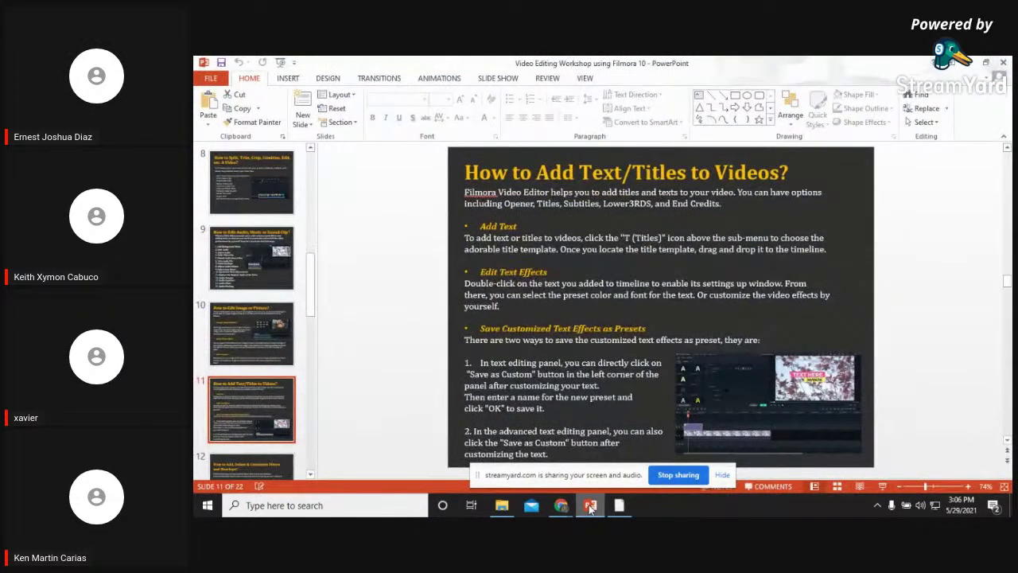
{"action": "left_click", "coordinate": [589, 505]}
{"action": "left_click", "coordinate": [589, 506]}
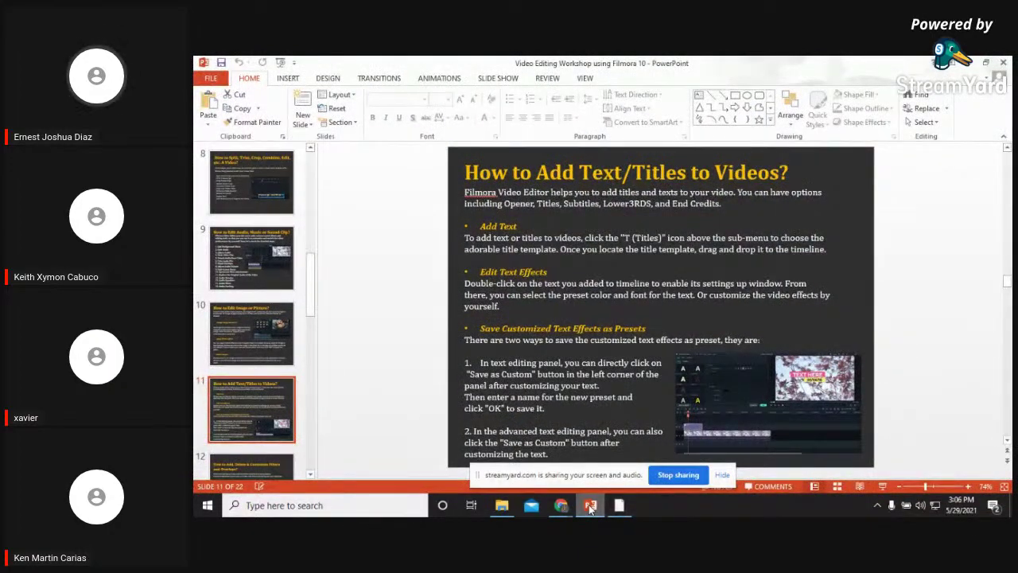
{"action": "left_click", "coordinate": [589, 505]}
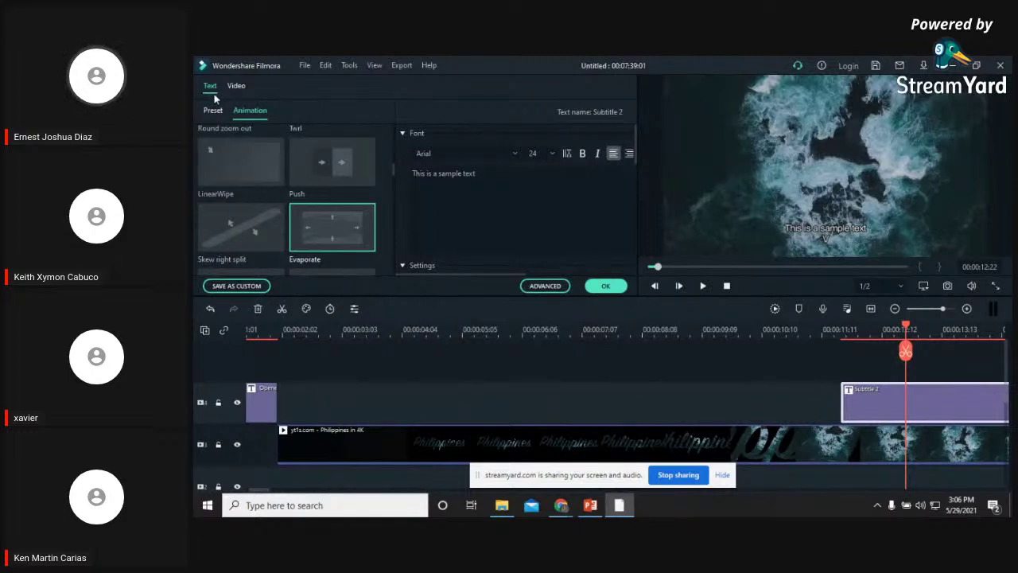
Save the animated subtitle's text settings as a custom title preset named ej
{"action": "left_click", "coordinate": [605, 285]}
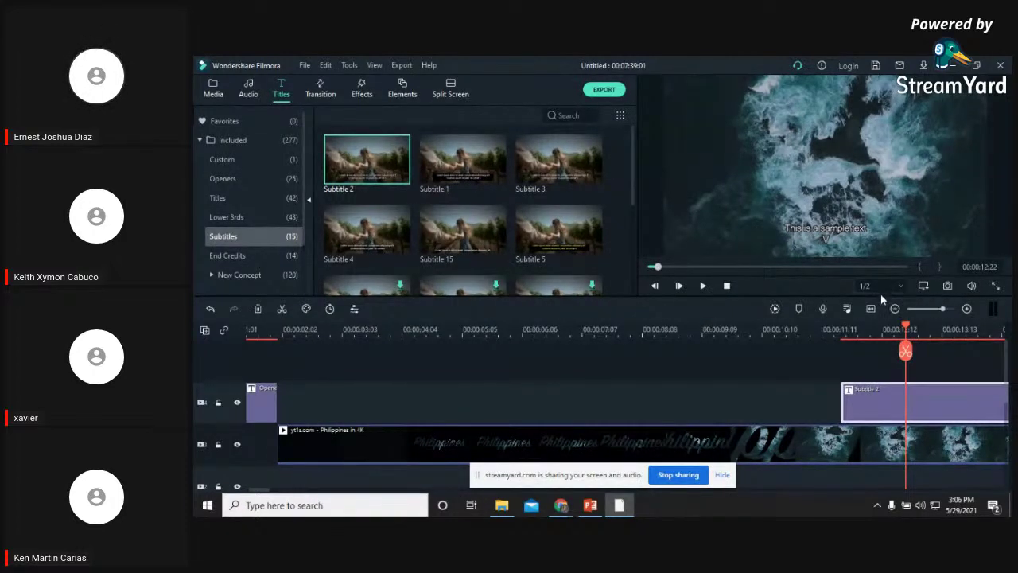
{"action": "left_click", "coordinate": [237, 138]}
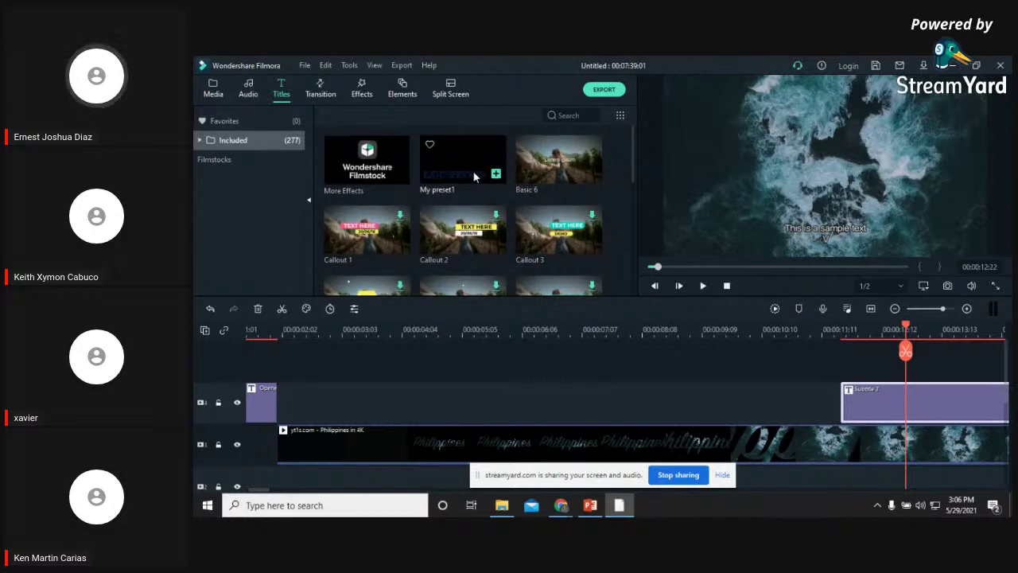
{"action": "left_click", "coordinate": [854, 230]}
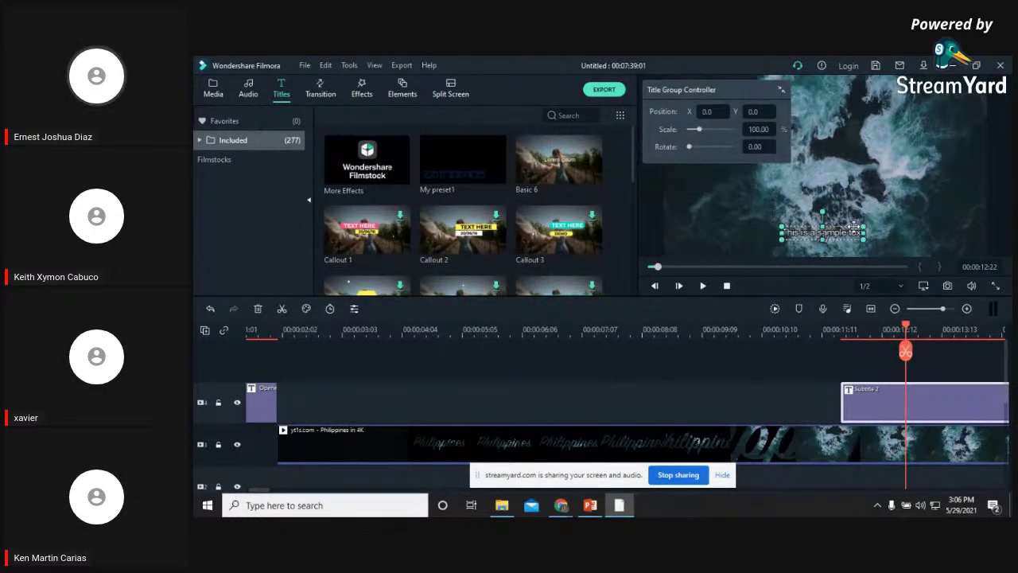
{"action": "double_click", "coordinate": [854, 230]}
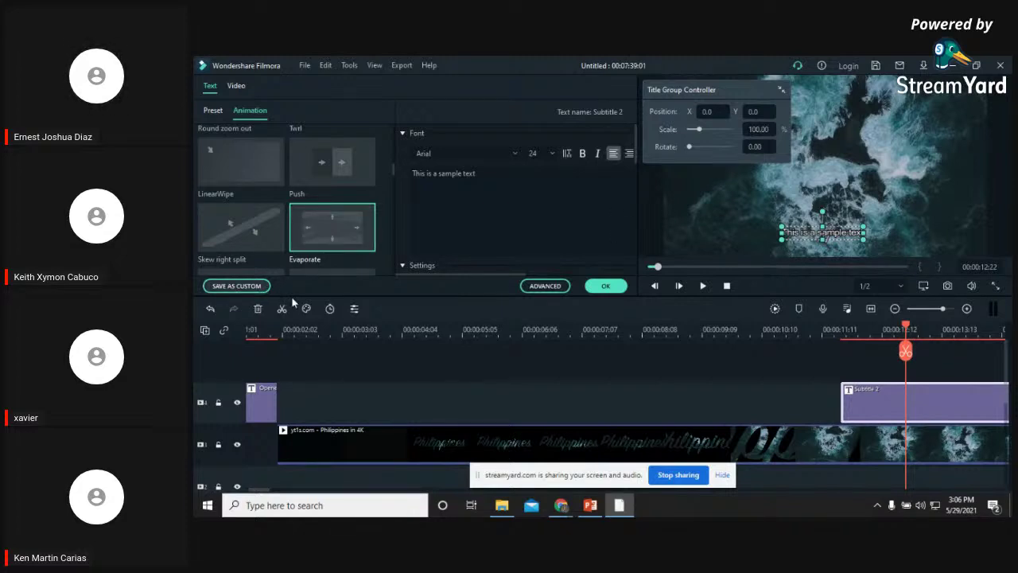
{"action": "left_click", "coordinate": [237, 286]}
{"action": "left_click_drag", "start_coordinate": [531, 248], "coordinate": [344, 233]}
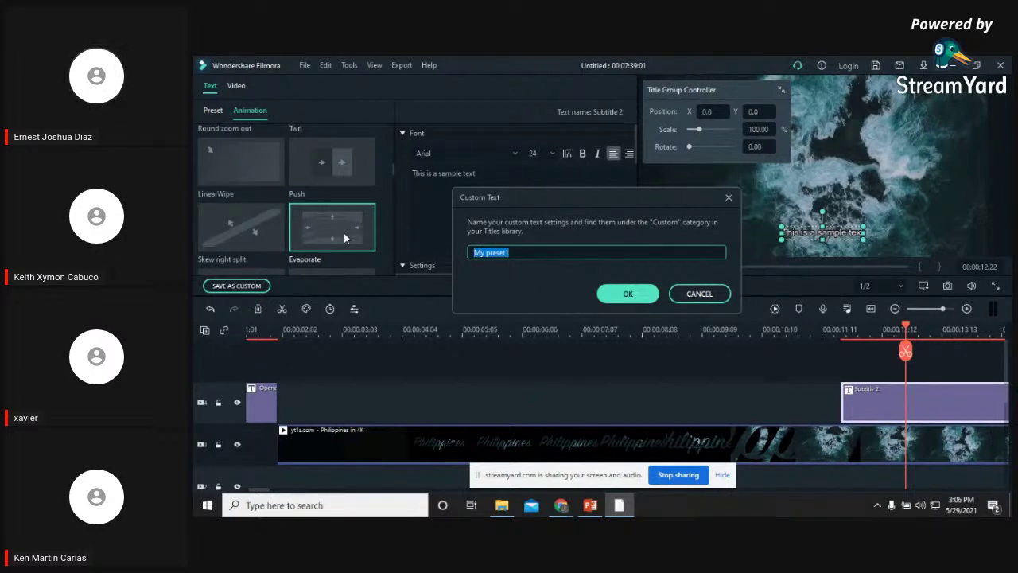
{"action": "type", "text": "ej"}
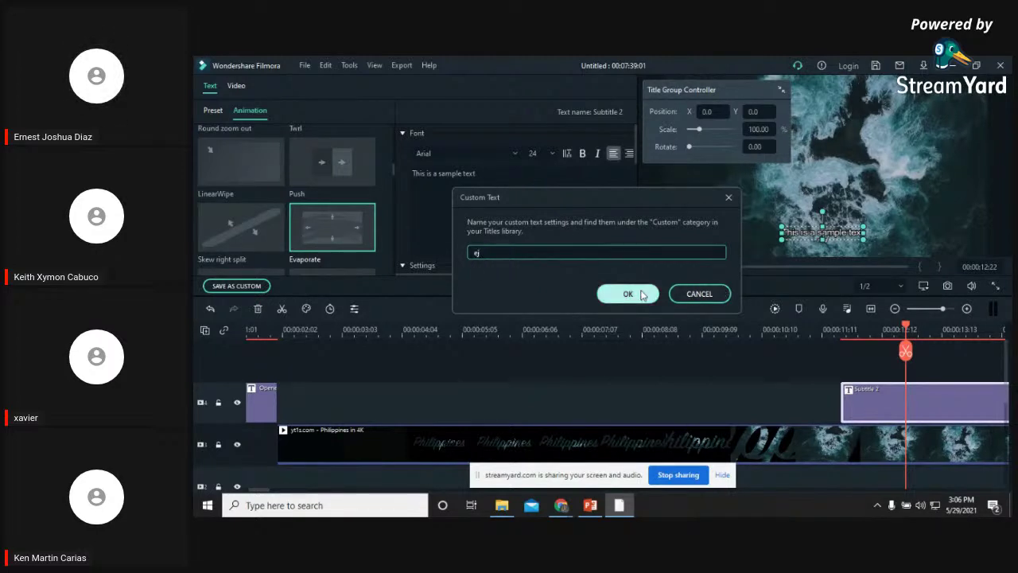
{"action": "left_click", "coordinate": [628, 294]}
{"action": "left_click", "coordinate": [623, 293]}
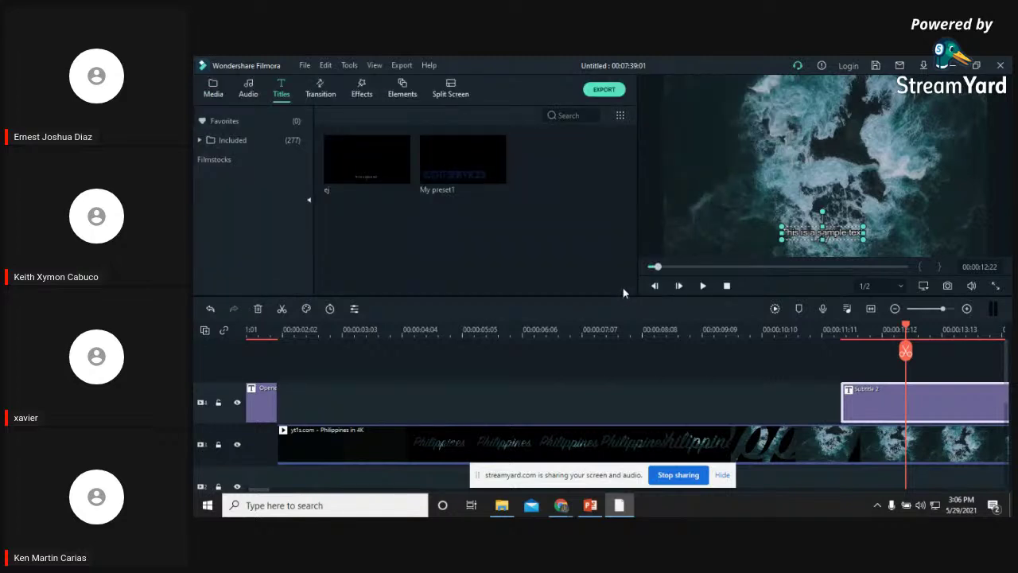
Try the saved ej preset on the title track ahead of the Subtitle 2 clip, check its text, and delete it
{"action": "left_click", "coordinate": [204, 141]}
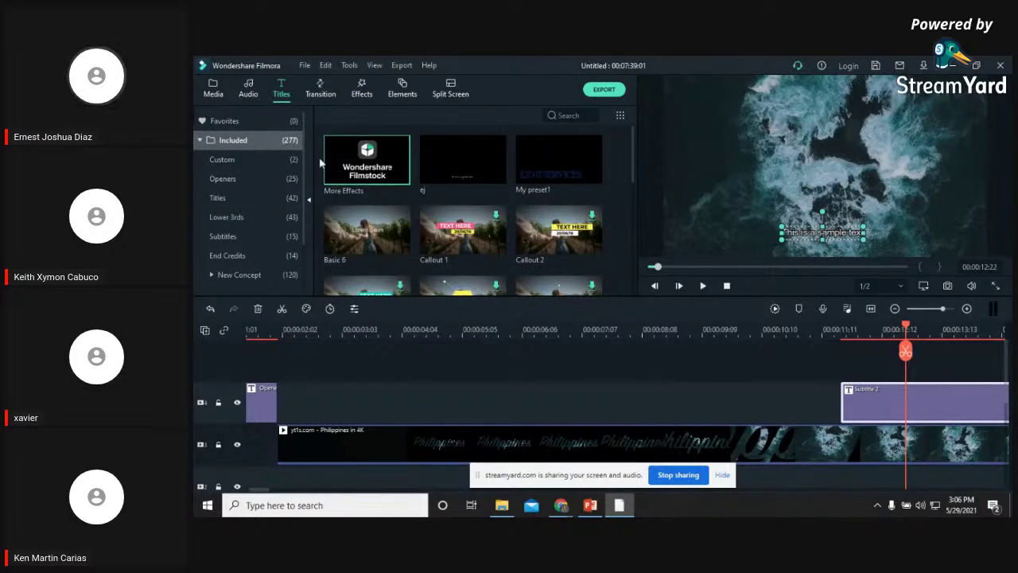
{"action": "left_click", "coordinate": [444, 170]}
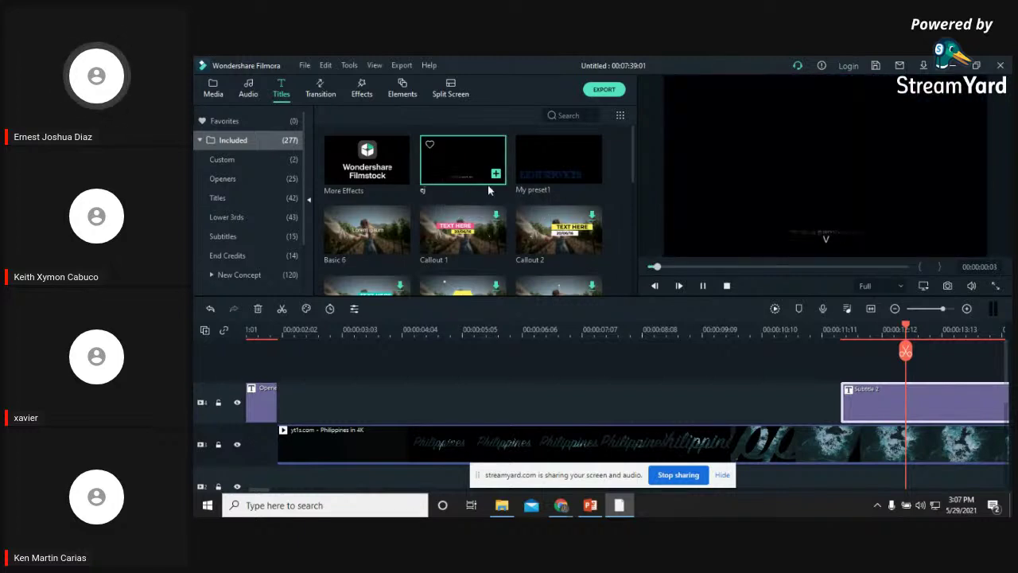
{"action": "left_click_drag", "start_coordinate": [450, 166], "coordinate": [506, 402]}
{"action": "left_click", "coordinate": [618, 326]}
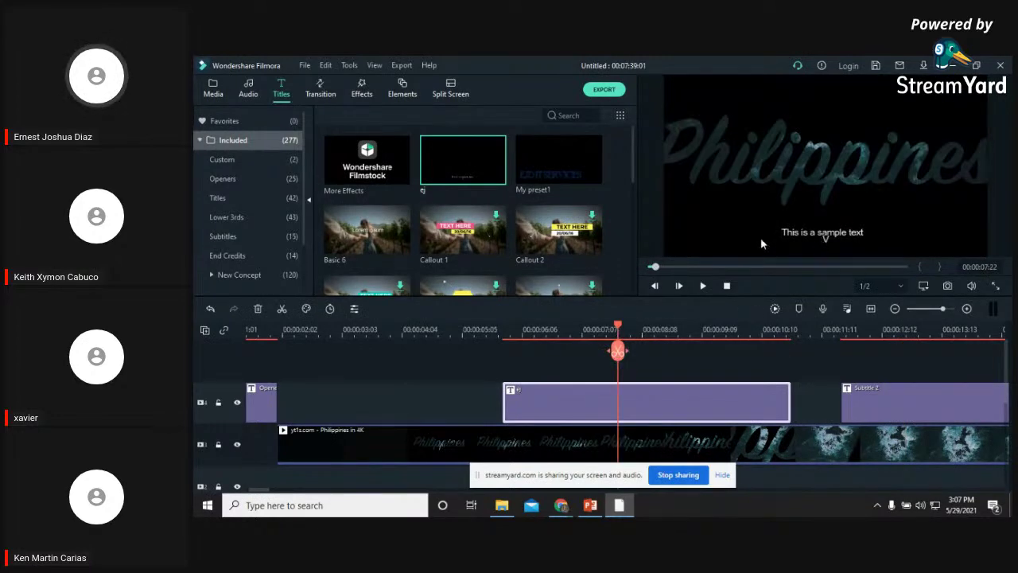
{"action": "left_click_drag", "start_coordinate": [622, 329], "coordinate": [595, 330]}
{"action": "double_click", "coordinate": [843, 231]}
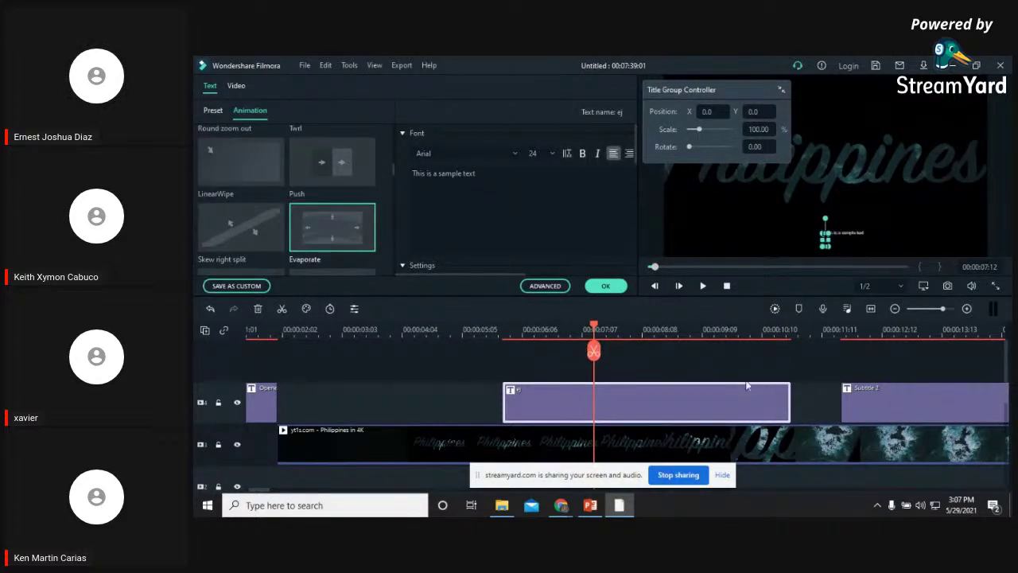
{"action": "key", "text": "shift+Delete"}
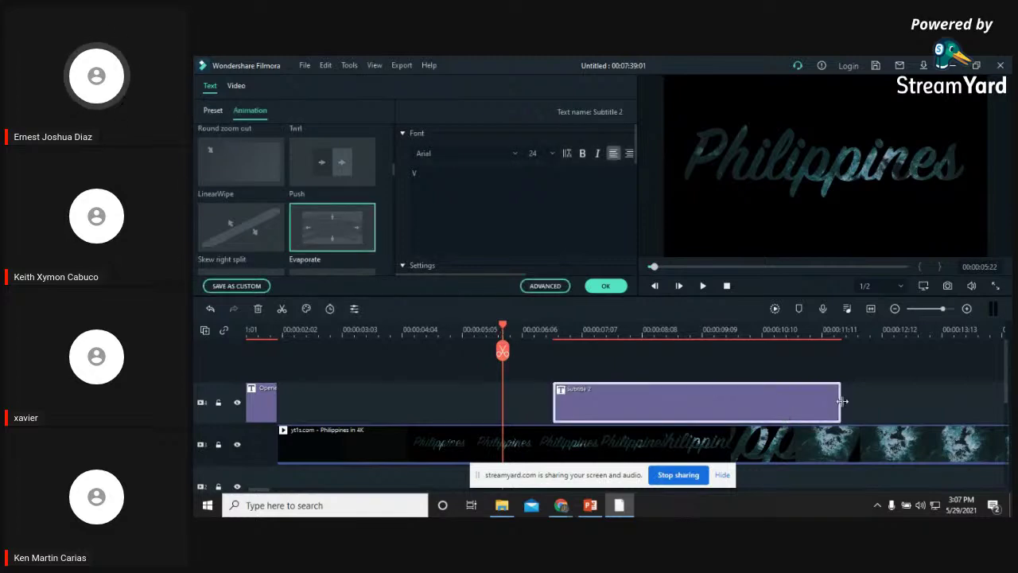
Shorten the Subtitle 2 clip to about half its length and place the ej preset directly after it
{"action": "left_click_drag", "start_coordinate": [840, 404], "coordinate": [709, 403]}
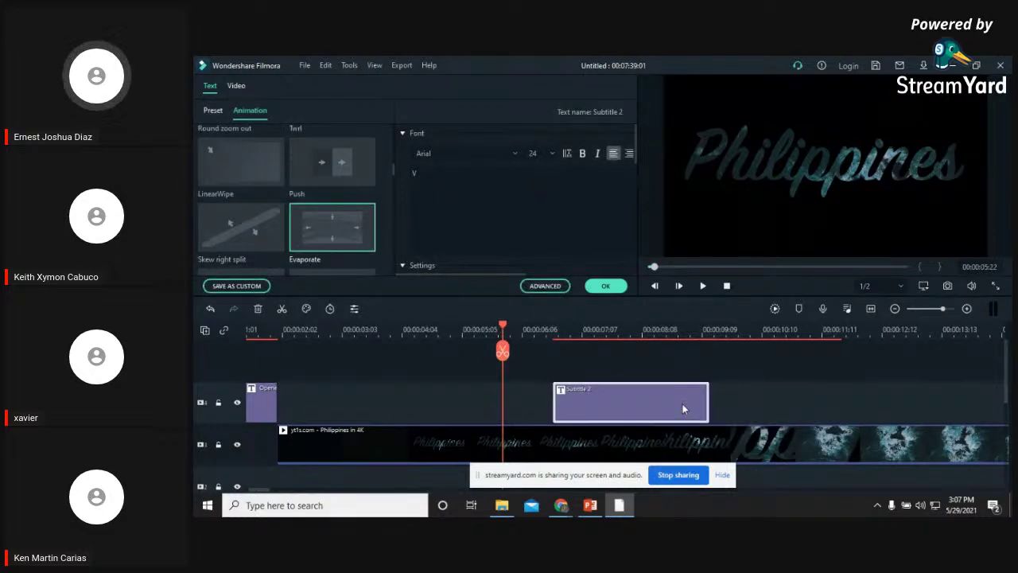
{"action": "left_click", "coordinate": [605, 285]}
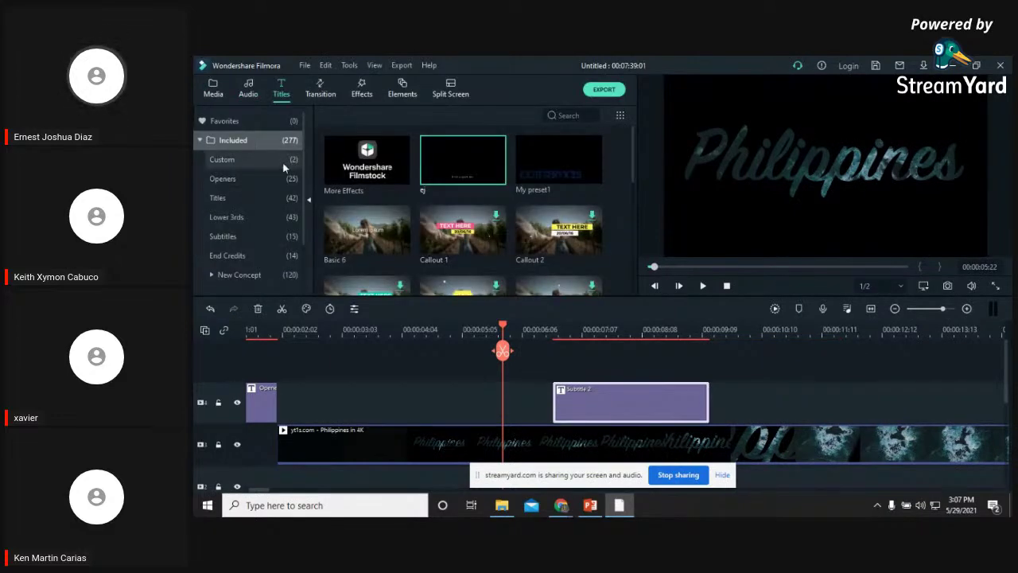
{"action": "left_click_drag", "start_coordinate": [448, 189], "coordinate": [721, 402]}
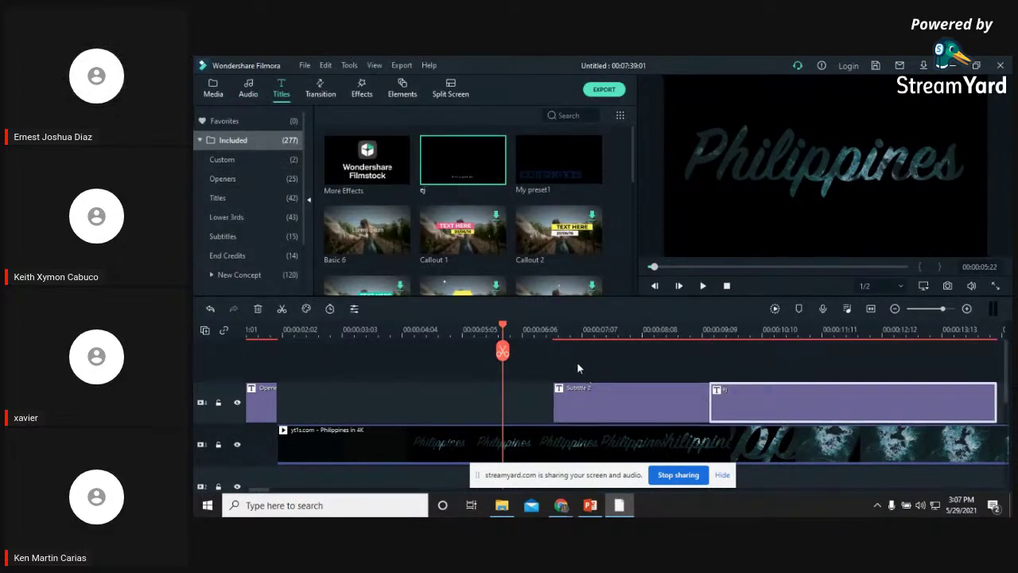
Play the video across the Subtitle 2 and ej titles, and shift the ej clip slightly later to leave a gap
{"action": "left_click_drag", "start_coordinate": [513, 329], "coordinate": [626, 328]}
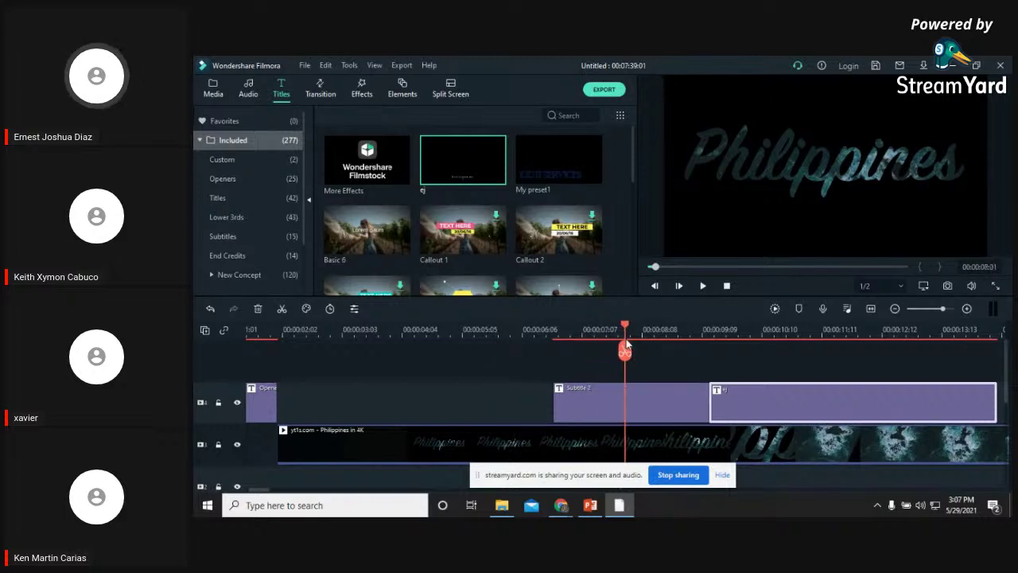
{"action": "left_click", "coordinate": [703, 286]}
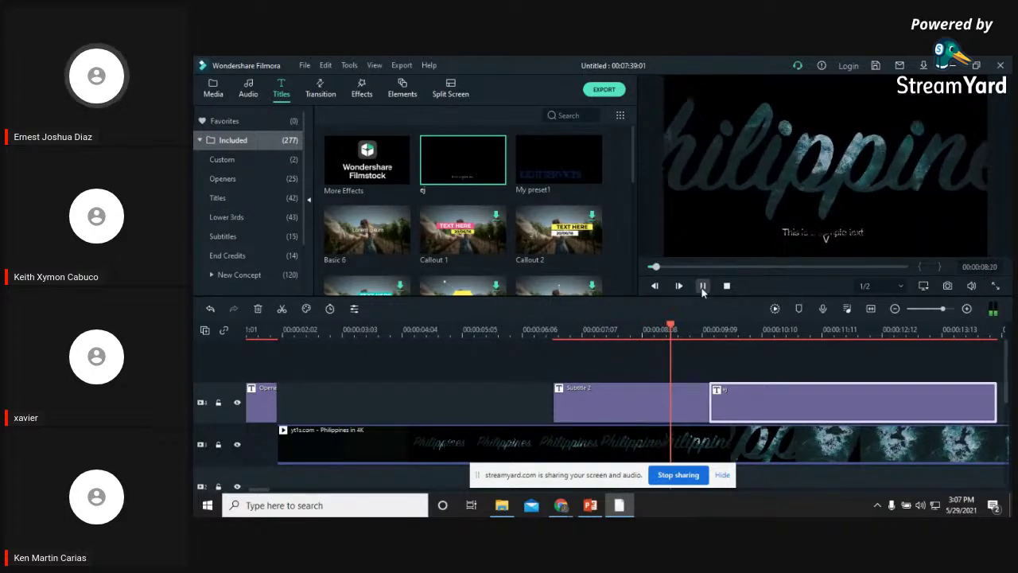
{"action": "left_click", "coordinate": [702, 285]}
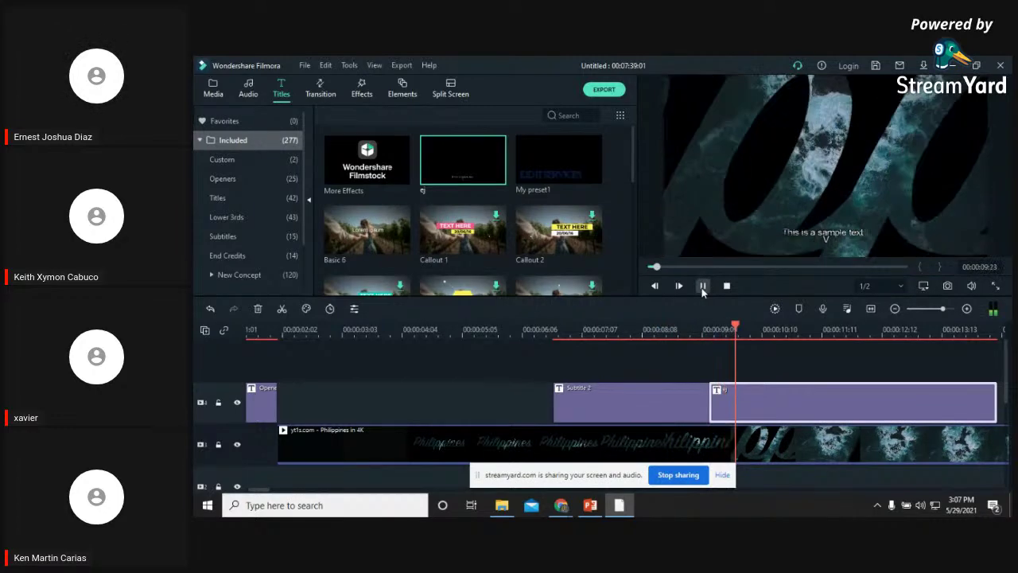
{"action": "left_click", "coordinate": [702, 286]}
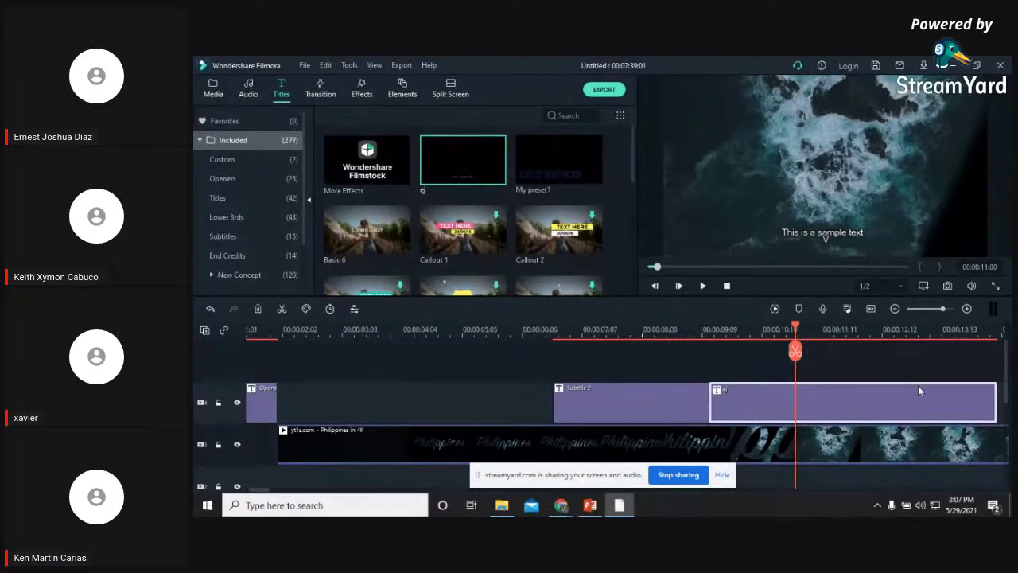
{"action": "left_click_drag", "start_coordinate": [893, 393], "coordinate": [919, 392]}
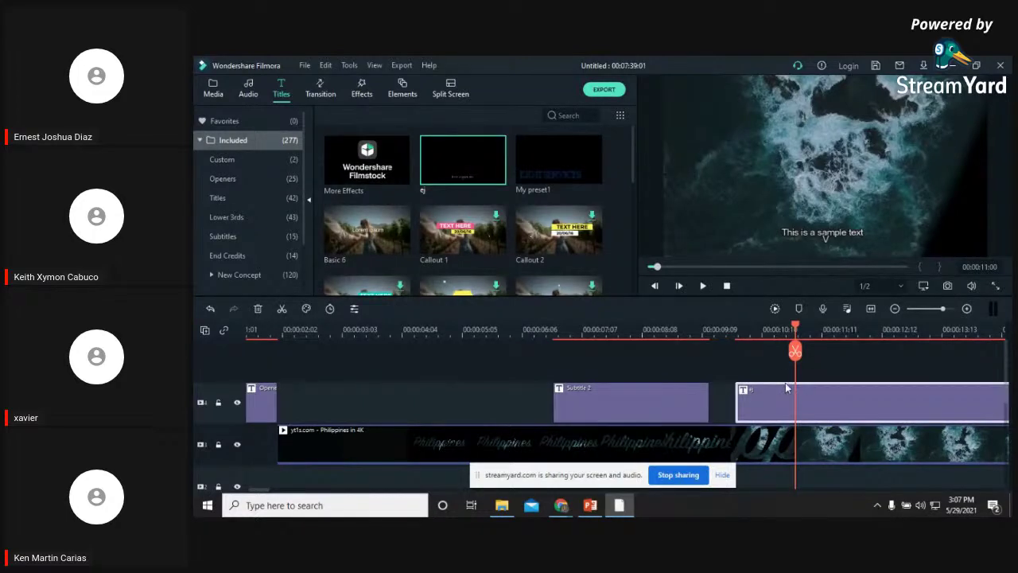
Check slide 11 on adding titles in PowerPoint, and return to Filmora to browse the Custom, Openers and Titles categories
{"action": "left_click", "coordinate": [593, 506]}
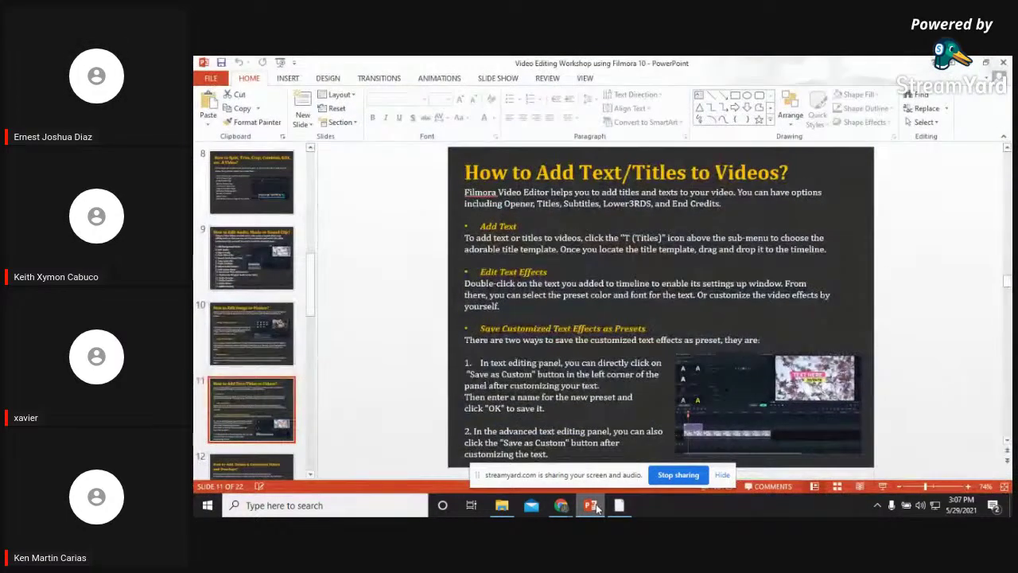
{"action": "left_click", "coordinate": [593, 505]}
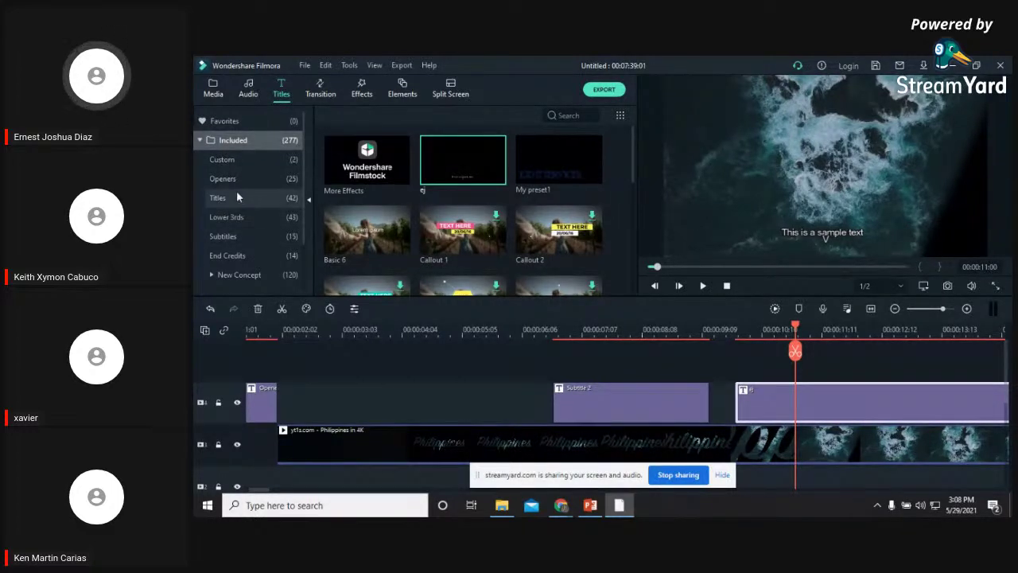
{"action": "left_click", "coordinate": [218, 162]}
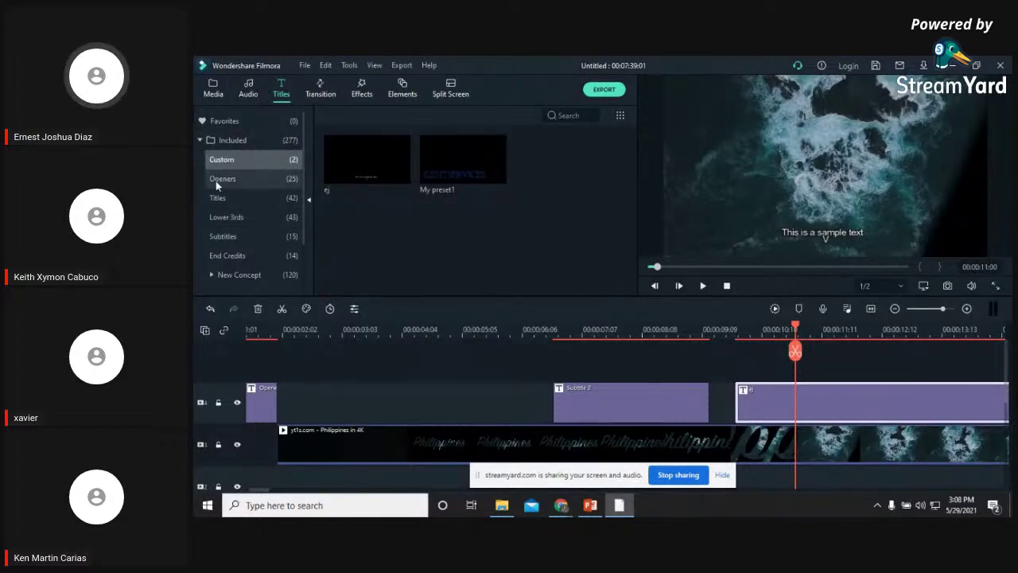
{"action": "left_click", "coordinate": [215, 181]}
{"action": "left_click", "coordinate": [219, 198]}
{"action": "scroll", "coordinate": [220, 199], "scroll_direction": "down", "scroll_amount": 2}
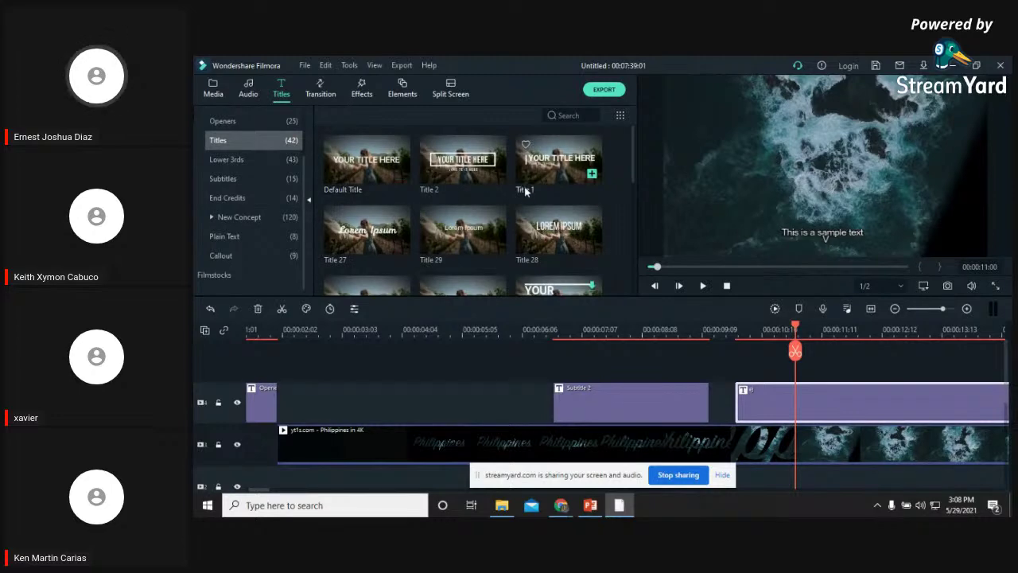
Add the Default Title between the opener and Subtitle 2, and open its text settings to show how it is edited
{"action": "left_click_drag", "start_coordinate": [353, 176], "coordinate": [305, 395]}
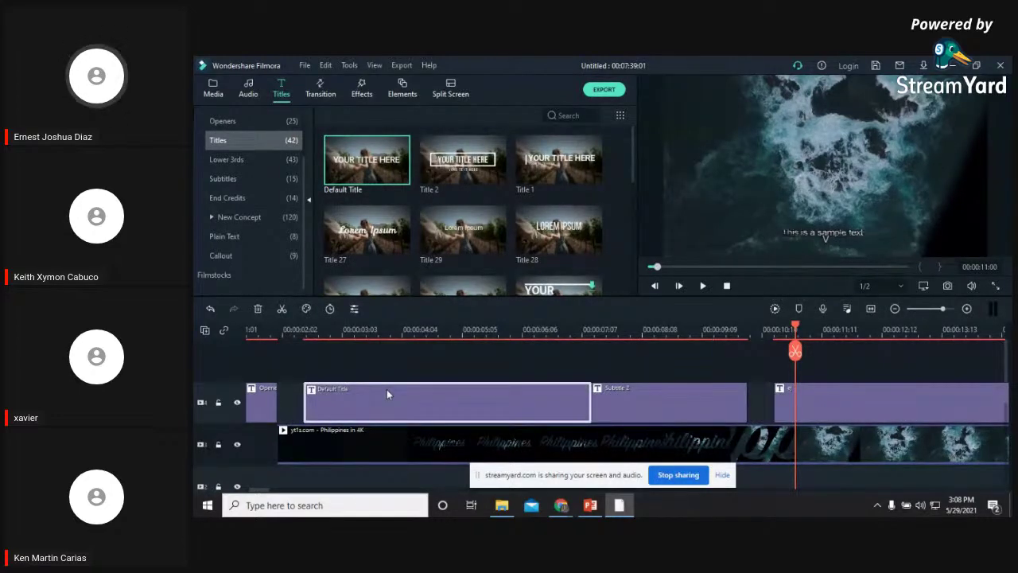
{"action": "double_click", "coordinate": [386, 389]}
{"action": "double_click", "coordinate": [847, 176]}
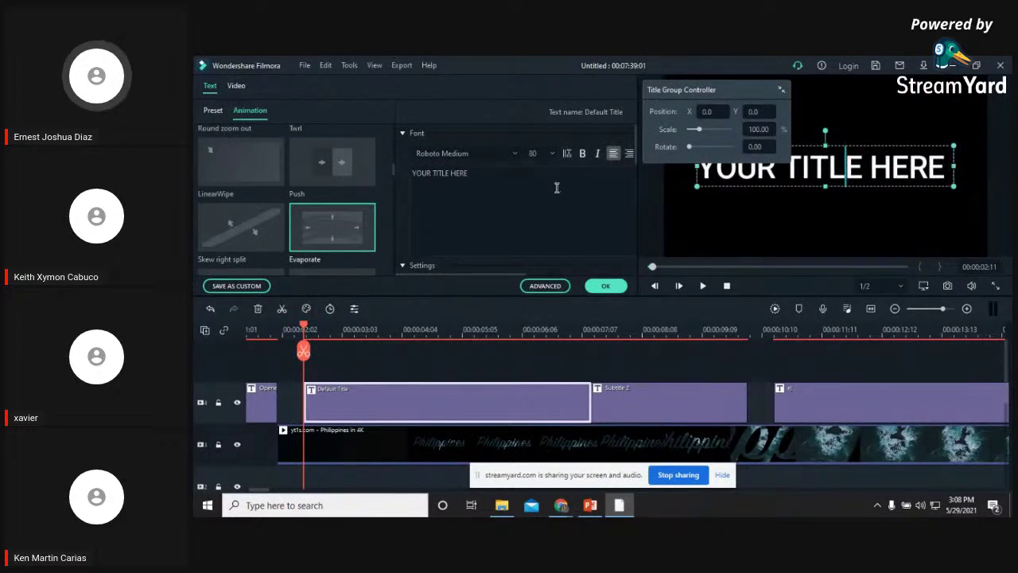
{"action": "left_click", "coordinate": [607, 285]}
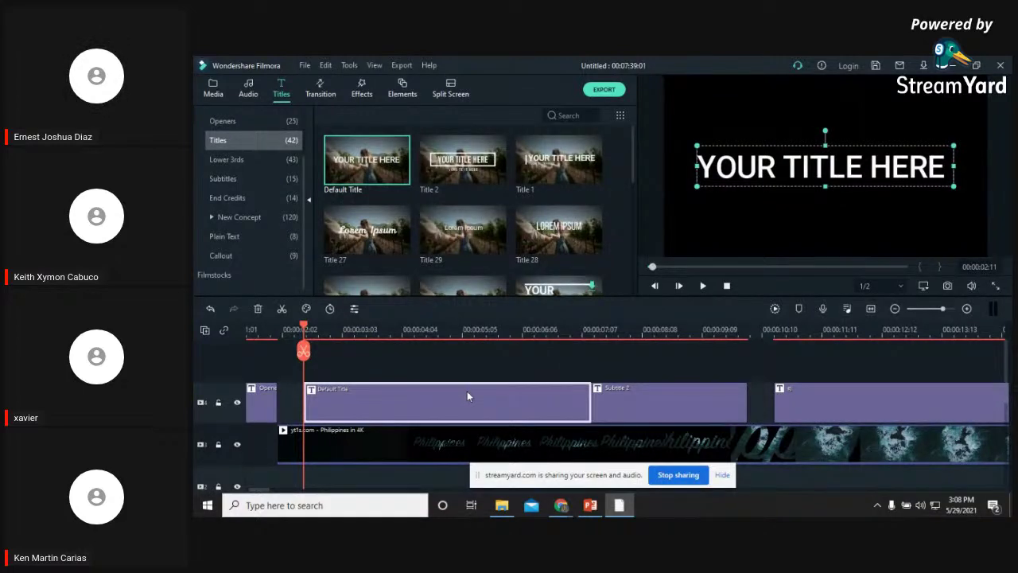
Delete the Default Title, ej and Subtitle 2 clips from the title track, keeping only the opener
{"action": "key", "text": "Delete"}
{"action": "left_click", "coordinate": [604, 397]}
{"action": "key", "text": "Delete"}
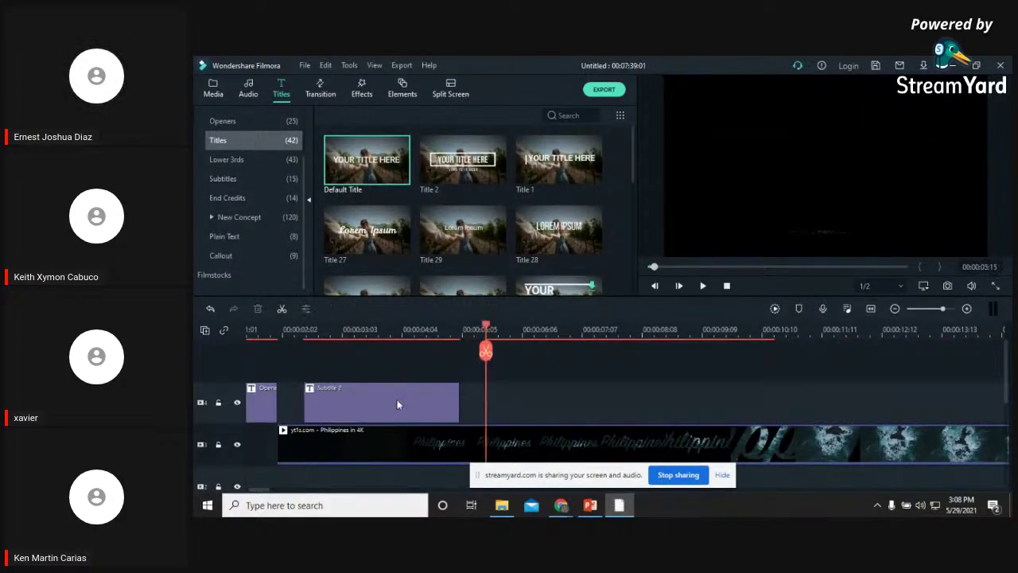
{"action": "left_click", "coordinate": [397, 405]}
{"action": "key", "text": "Delete"}
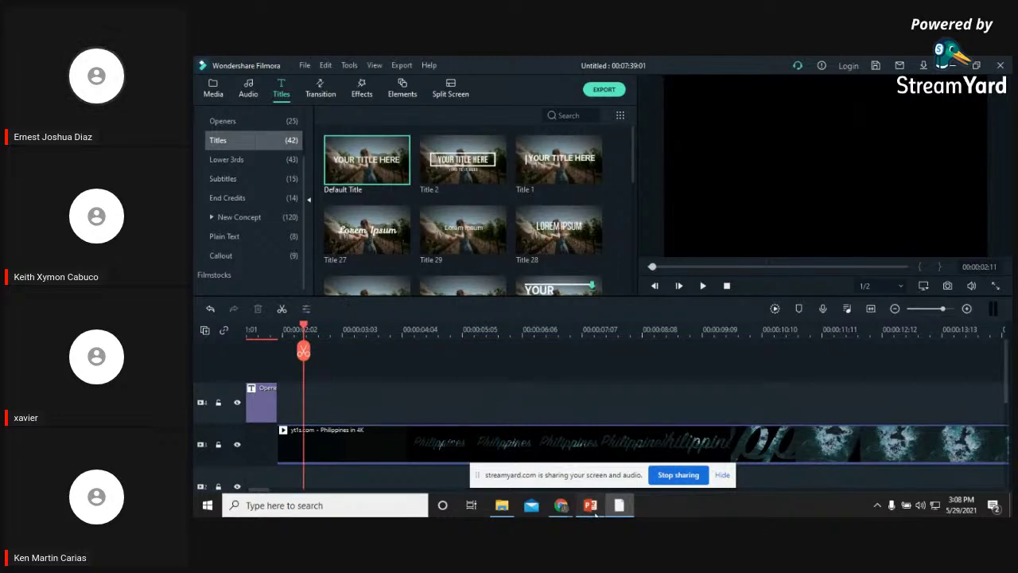
Switch to PowerPoint to review the workshop slides, and return to Filmora
{"action": "left_click", "coordinate": [590, 506]}
{"action": "left_click", "coordinate": [257, 438]}
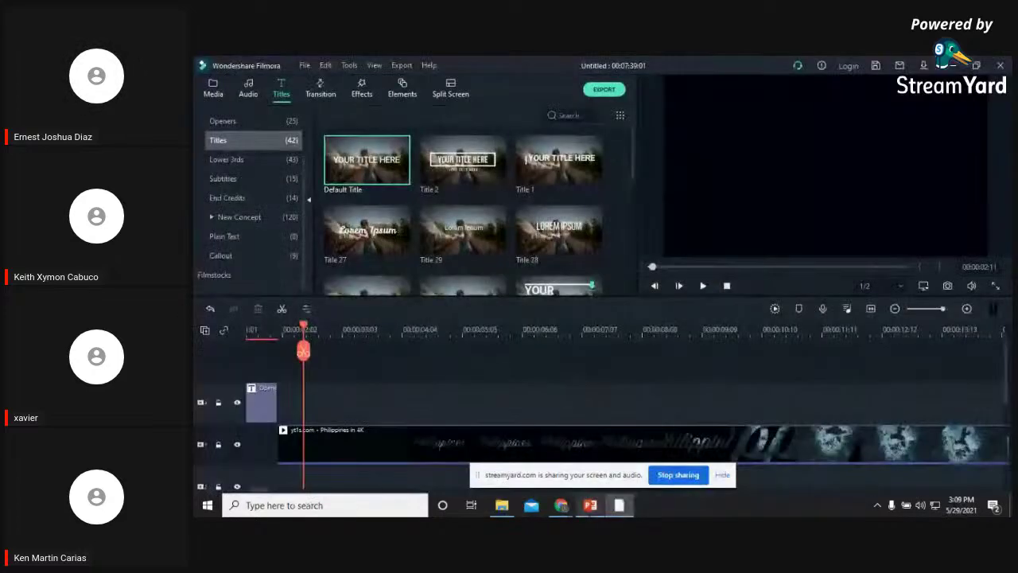
{"action": "left_click", "coordinate": [618, 505]}
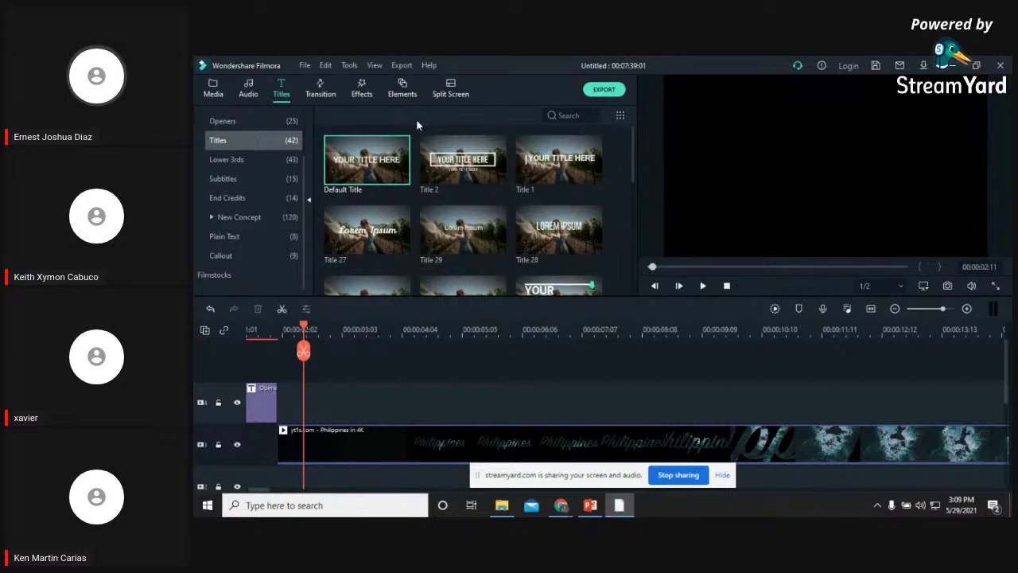
Look over the included Elements, and switch to the included Effects library
{"action": "left_click", "coordinate": [364, 97]}
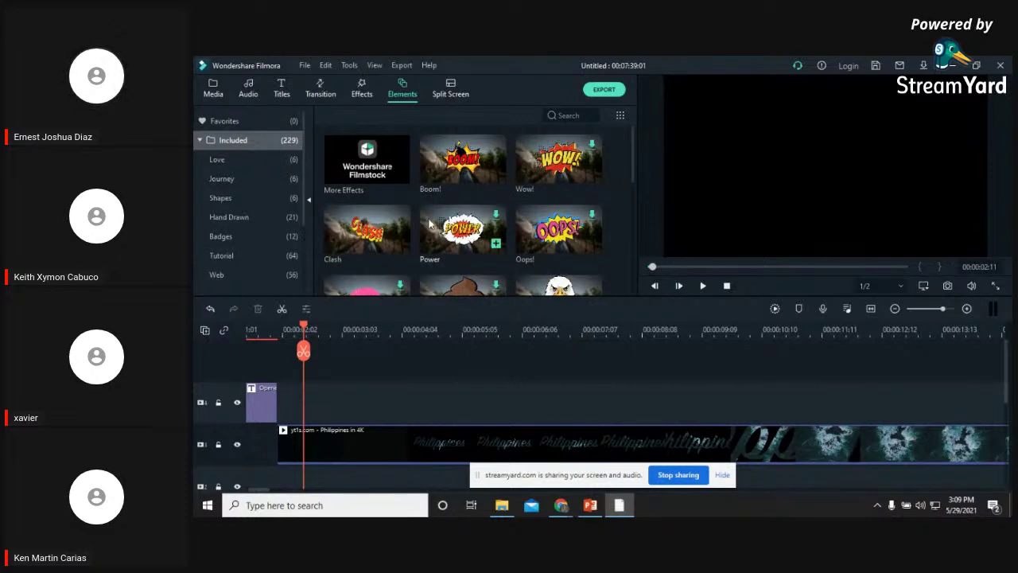
{"action": "left_click", "coordinate": [245, 142]}
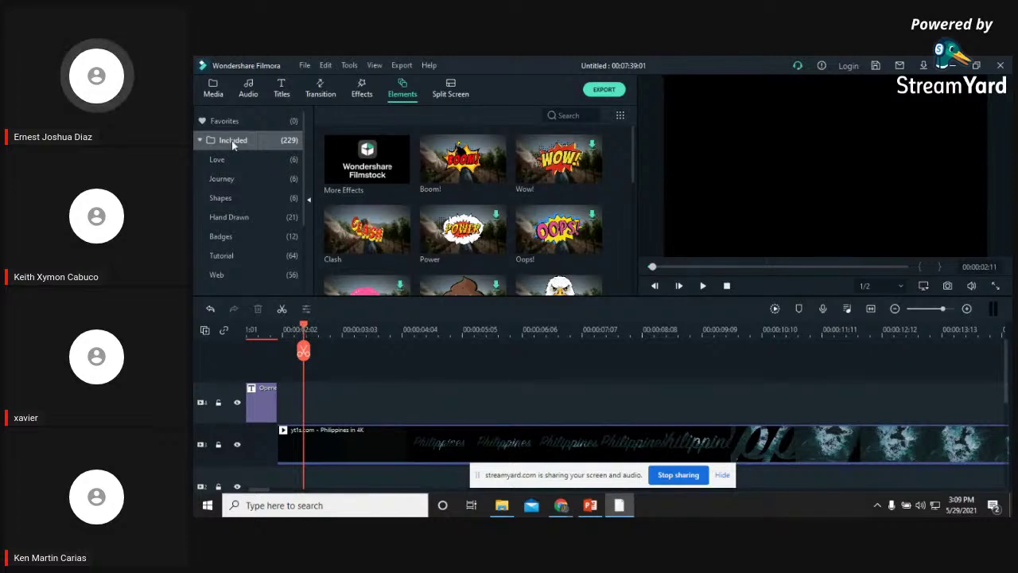
{"action": "left_click", "coordinate": [361, 92]}
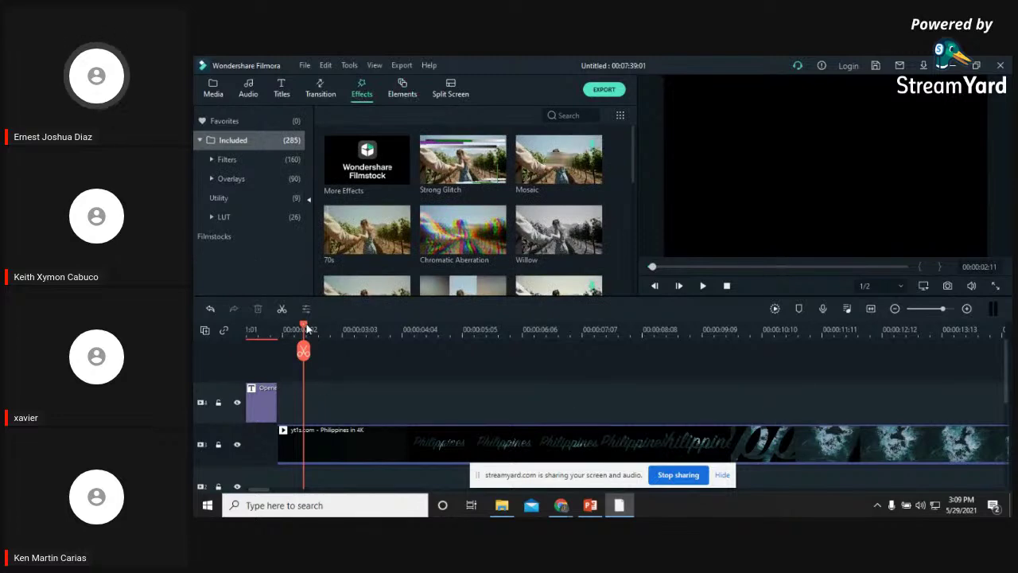
Move the playhead to the ocean footage at about 12 seconds and play it briefly
{"action": "left_click", "coordinate": [331, 330]}
{"action": "left_click_drag", "start_coordinate": [375, 329], "coordinate": [870, 362]}
{"action": "scroll", "coordinate": [870, 362], "scroll_direction": "down", "scroll_amount": 2}
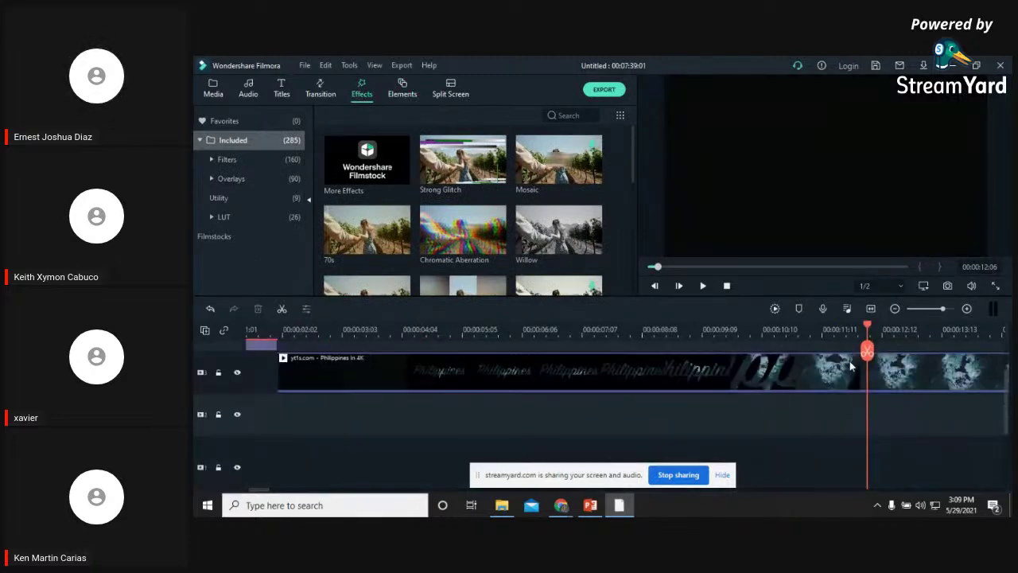
{"action": "left_click", "coordinate": [703, 286]}
{"action": "left_click", "coordinate": [703, 285]}
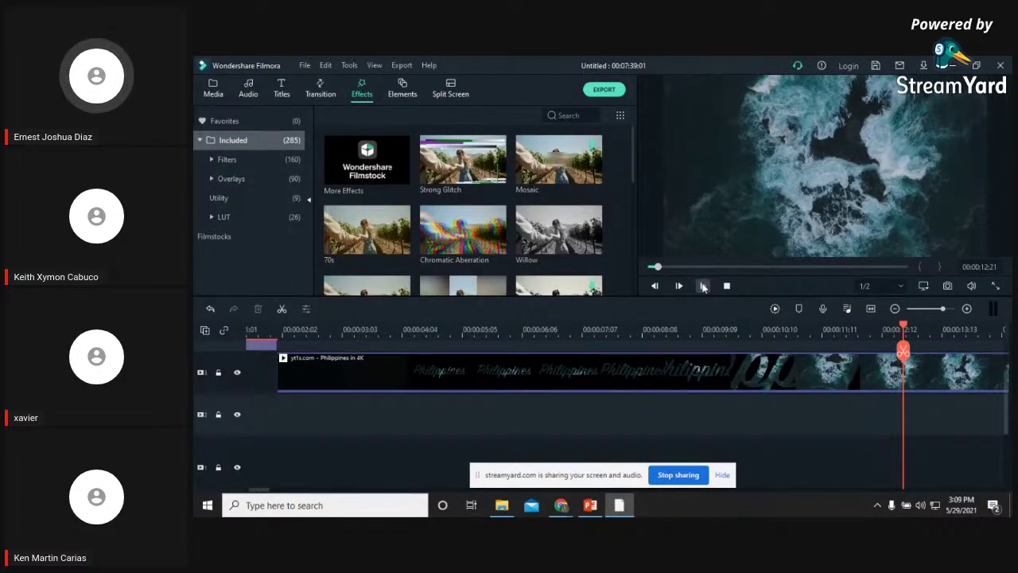
Try the Strong Glitch effect on the Philippines in 4K clip with a short playback, and delete it from the clip
{"action": "left_click", "coordinate": [443, 161]}
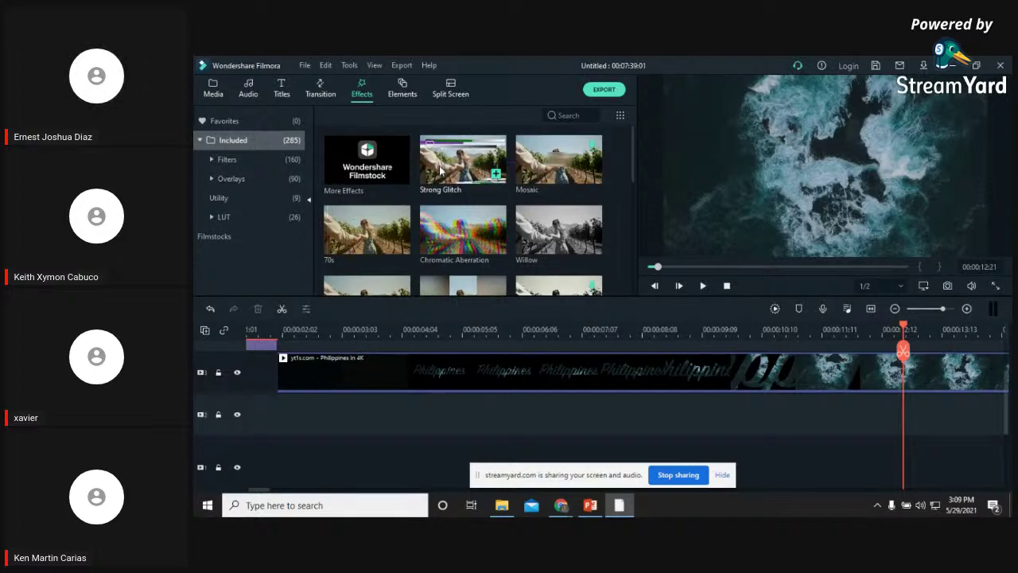
{"action": "left_click_drag", "start_coordinate": [443, 161], "coordinate": [816, 371]}
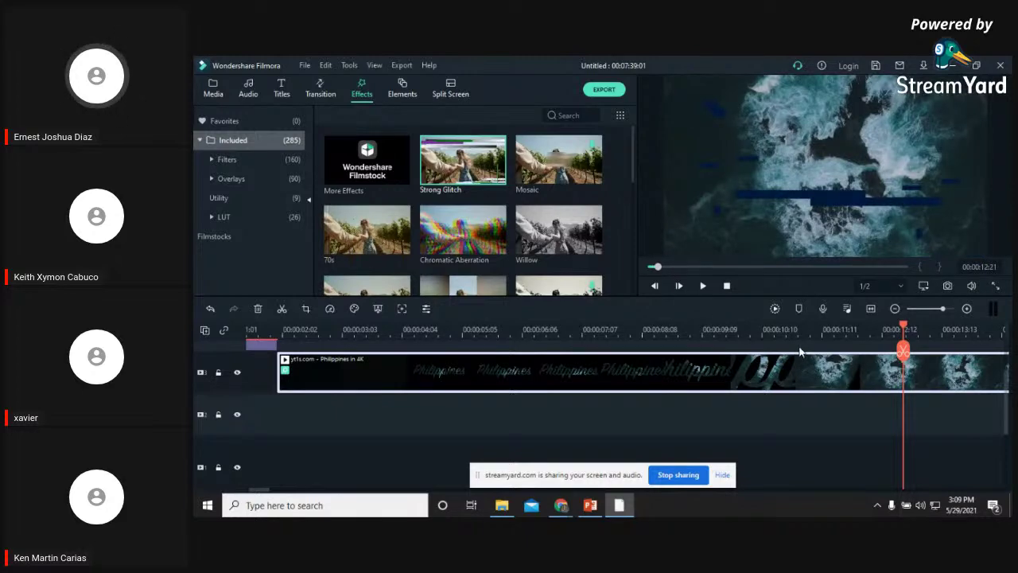
{"action": "left_click", "coordinate": [702, 285]}
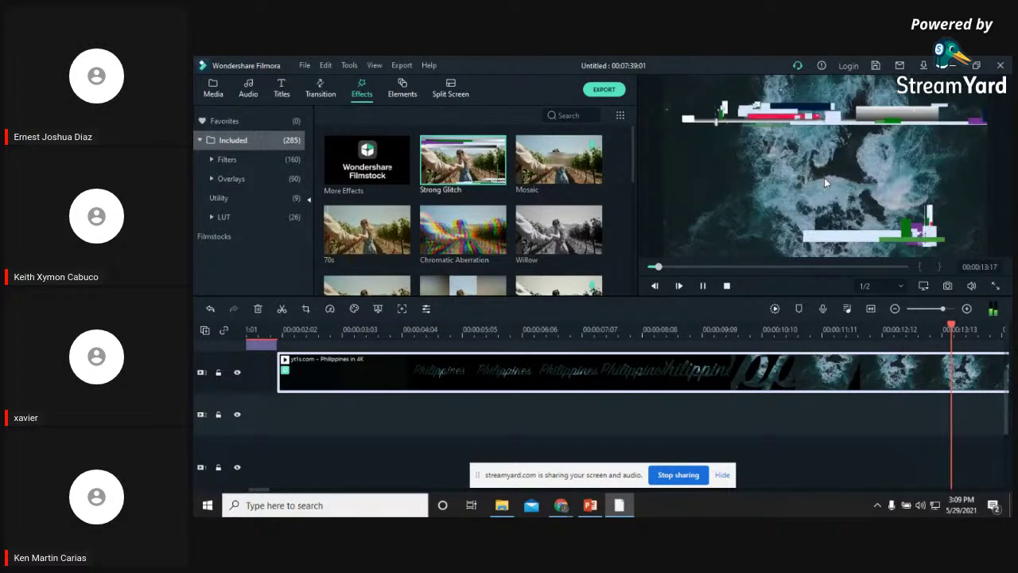
{"action": "left_click", "coordinate": [702, 285]}
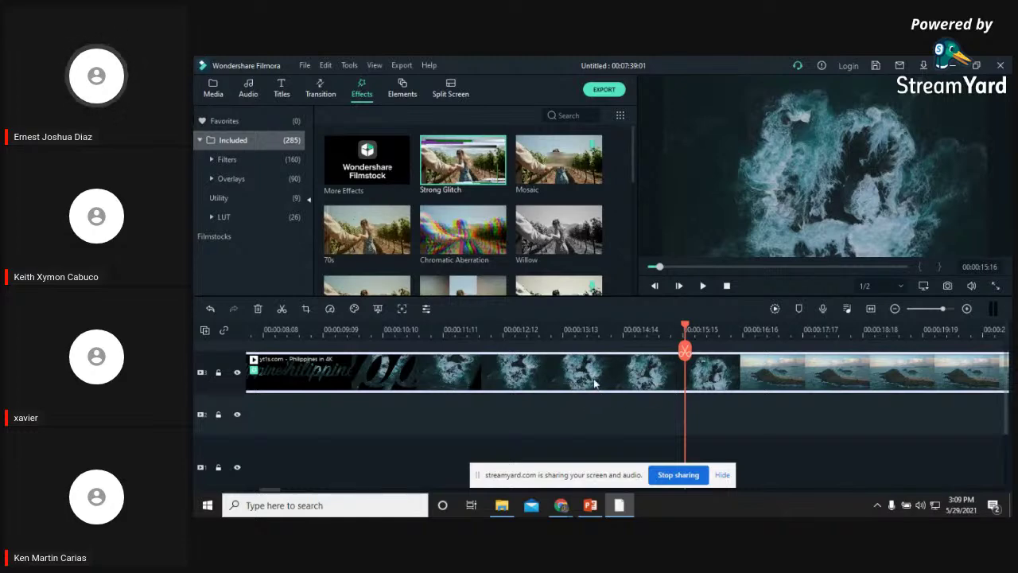
{"action": "right_click", "coordinate": [618, 365]}
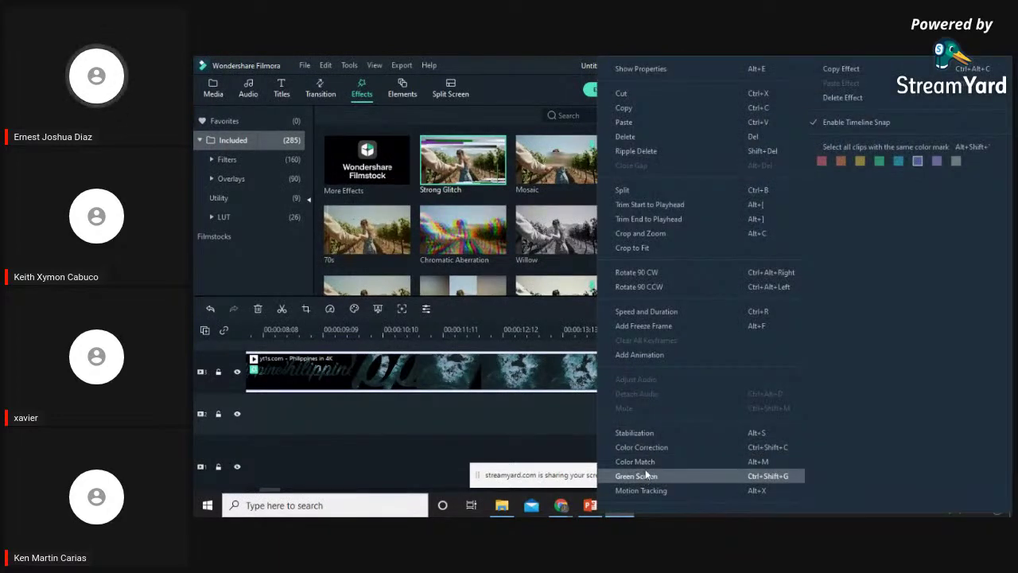
{"action": "left_click", "coordinate": [852, 98]}
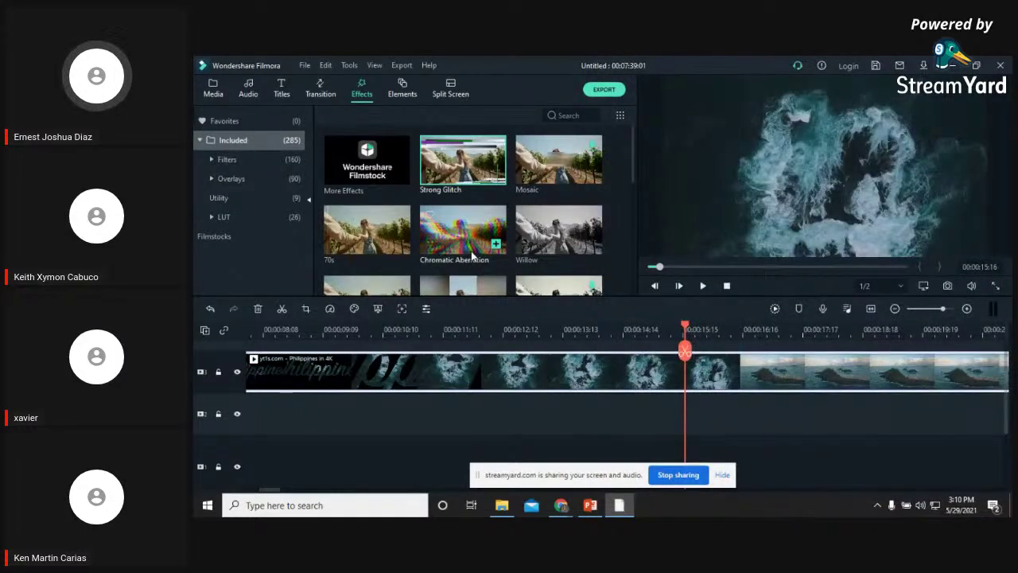
Browse the included effects and the Filters category with its subcategories, such as Shake, Faux Film and Sepia Tone
{"action": "scroll", "coordinate": [471, 253], "scroll_direction": "down", "scroll_amount": 3}
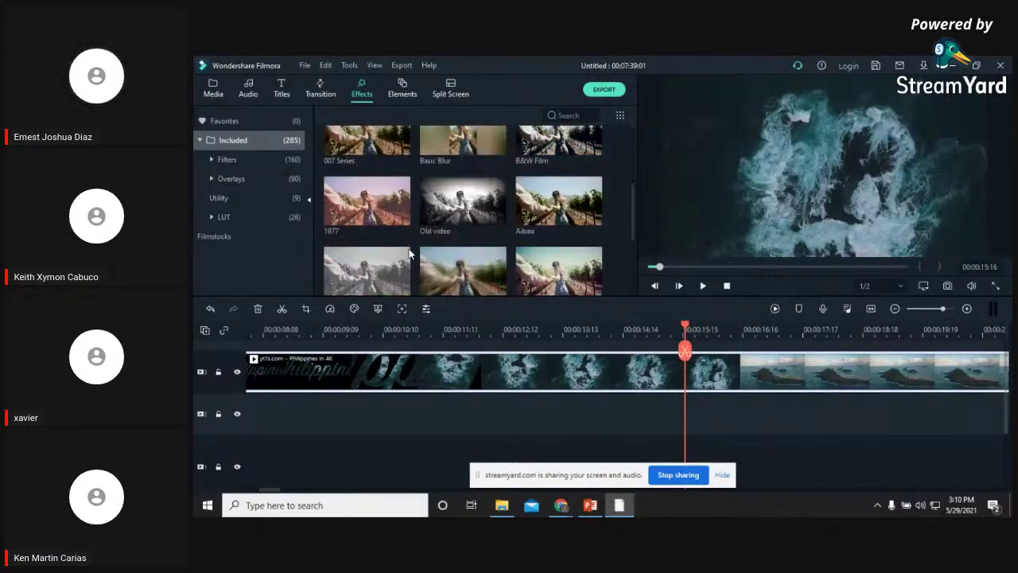
{"action": "left_click", "coordinate": [210, 162]}
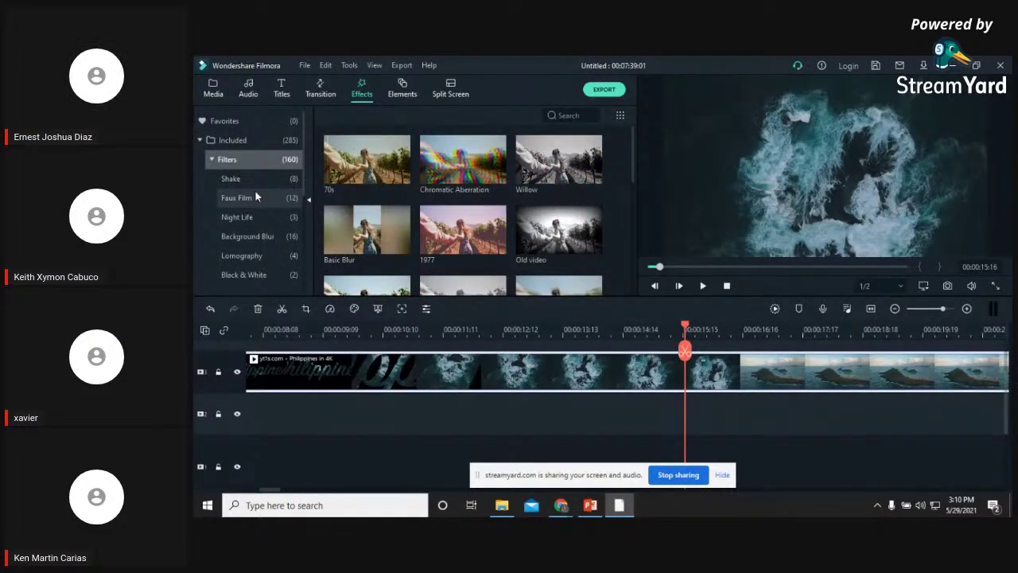
{"action": "scroll", "coordinate": [254, 189], "scroll_direction": "down", "scroll_amount": 1}
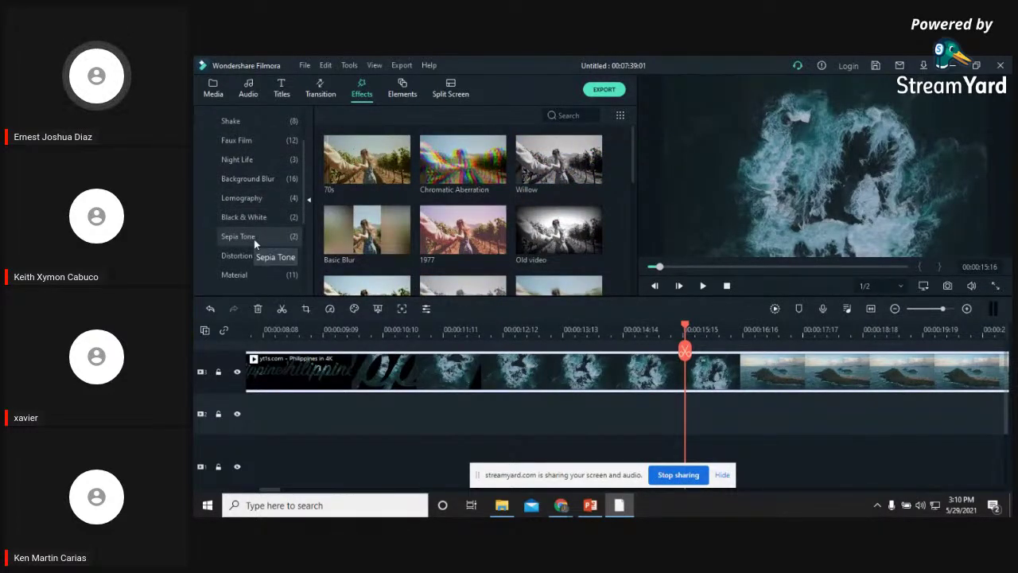
{"action": "scroll", "coordinate": [464, 227], "scroll_direction": "down", "scroll_amount": 2}
{"action": "scroll", "coordinate": [464, 223], "scroll_direction": "up", "scroll_amount": 2}
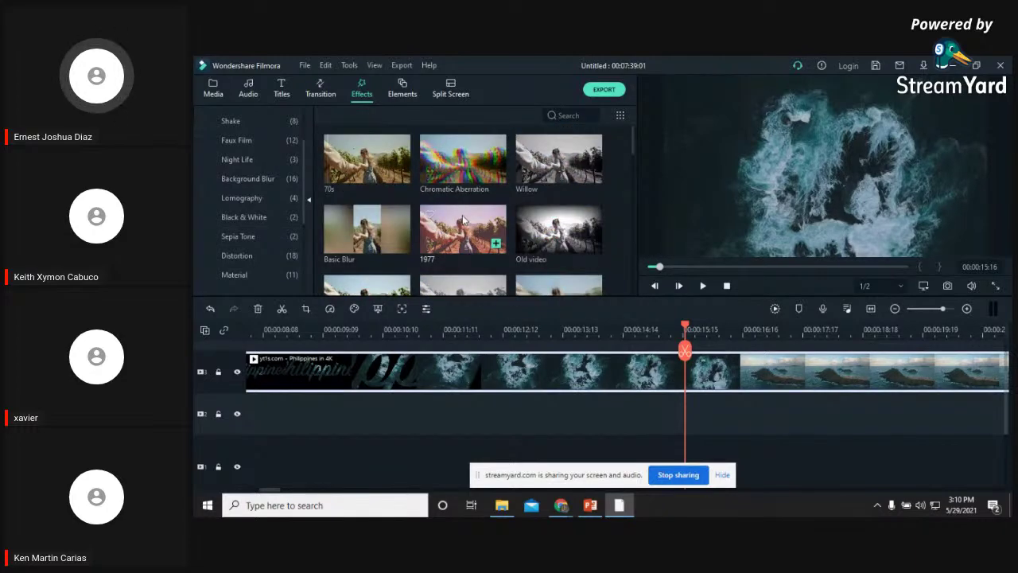
{"action": "scroll", "coordinate": [464, 222], "scroll_direction": "down", "scroll_amount": 3}
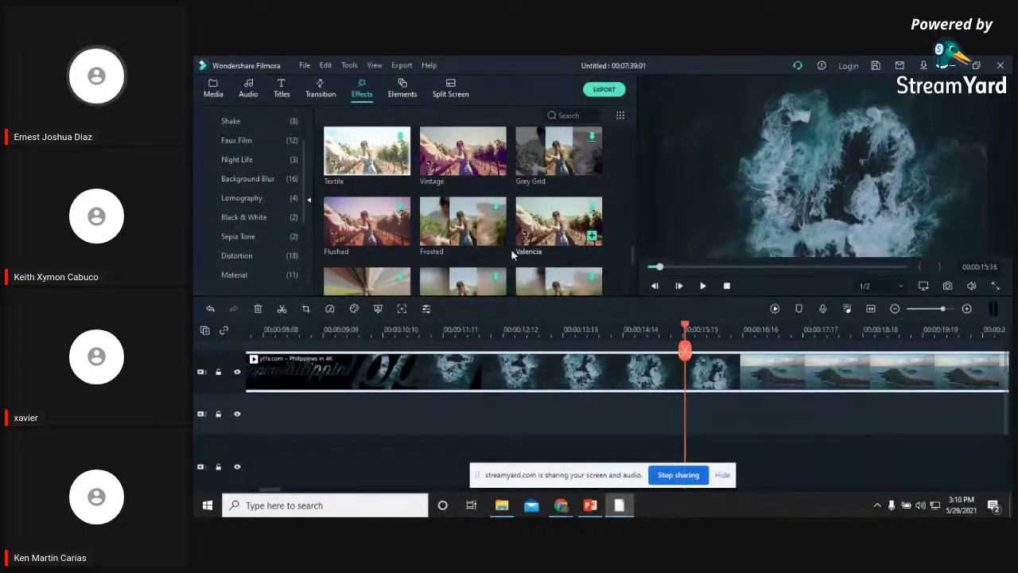
{"action": "scroll", "coordinate": [452, 262], "scroll_direction": "down", "scroll_amount": 3}
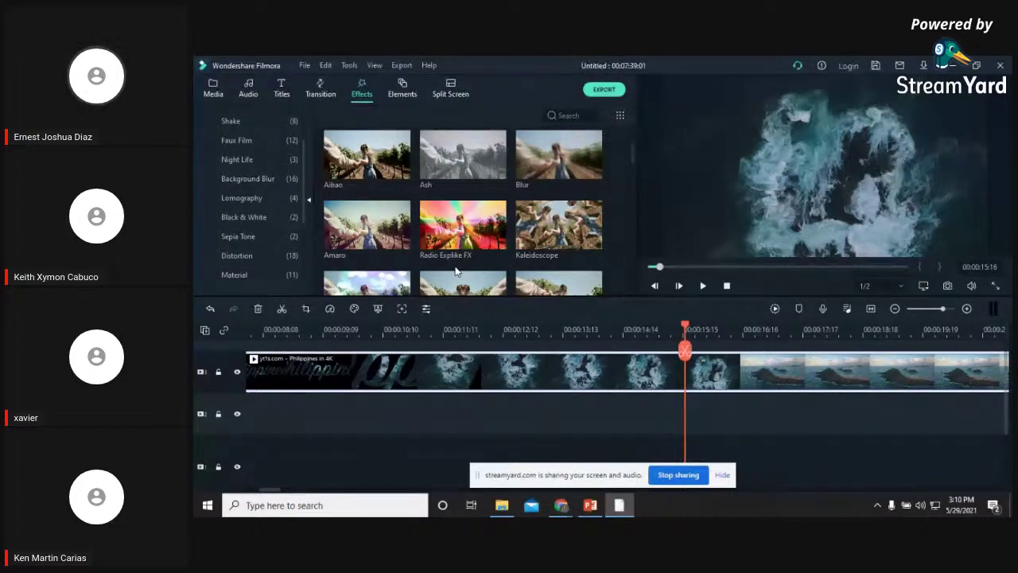
{"action": "scroll", "coordinate": [449, 262], "scroll_direction": "up", "scroll_amount": 2}
{"action": "scroll", "coordinate": [247, 183], "scroll_direction": "up", "scroll_amount": 2}
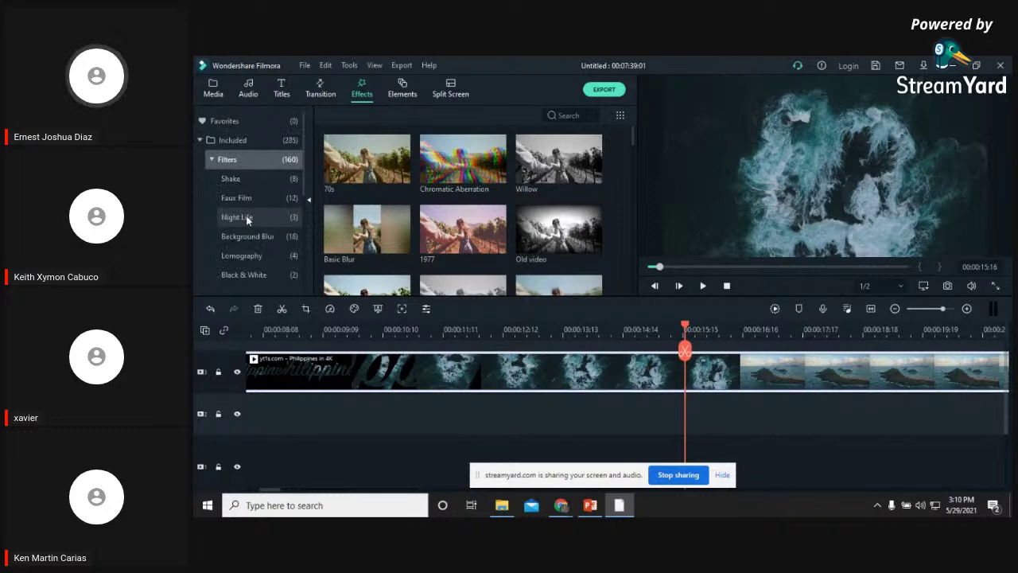
{"action": "scroll", "coordinate": [238, 199], "scroll_direction": "down", "scroll_amount": 1}
{"action": "scroll", "coordinate": [239, 174], "scroll_direction": "up", "scroll_amount": 1}
Apply the Chaos 1 shake filter to the Philippines in 4K clip and preview it
{"action": "left_click", "coordinate": [233, 179]}
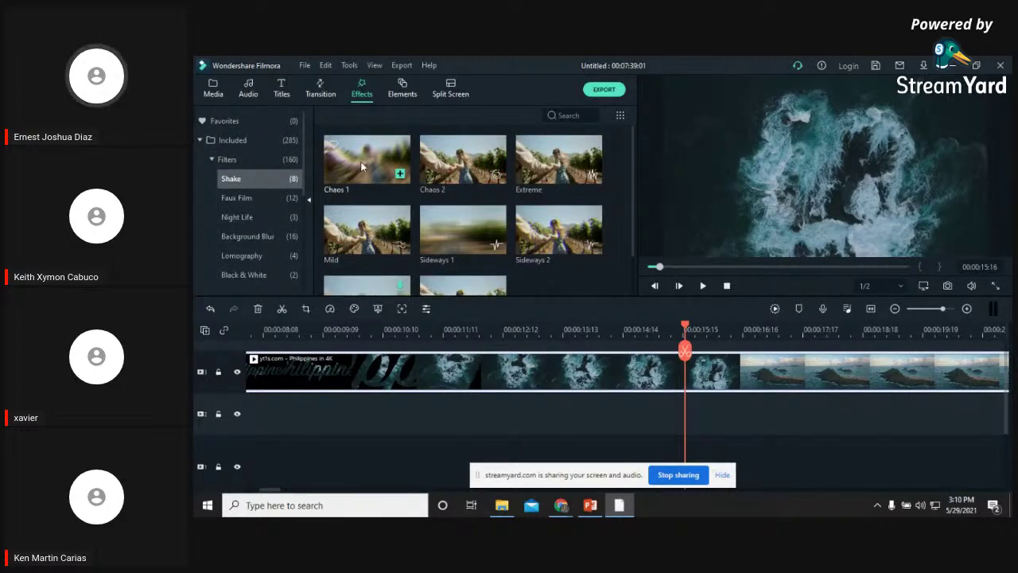
{"action": "left_click_drag", "start_coordinate": [380, 164], "coordinate": [566, 366]}
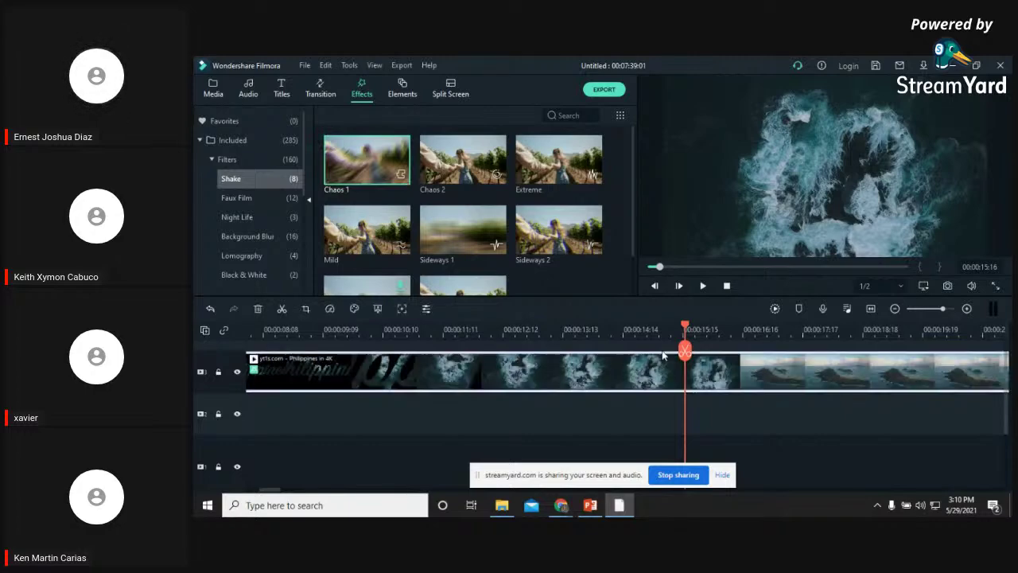
{"action": "left_click", "coordinate": [704, 286]}
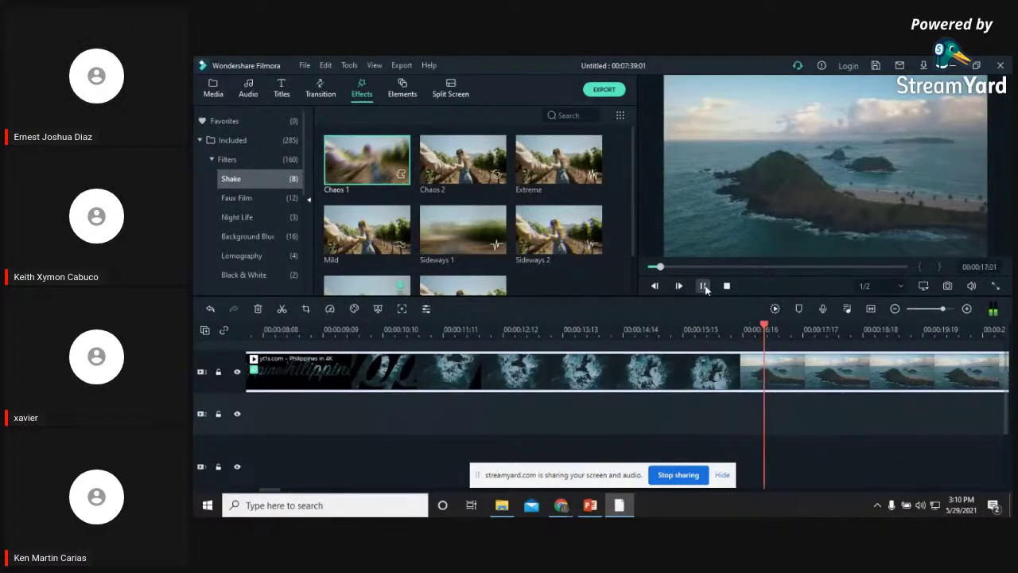
{"action": "left_click", "coordinate": [703, 285]}
Place the portrait photo on the track above the video at about 11 seconds, and show it in the preview
{"action": "scroll", "coordinate": [724, 355], "scroll_direction": "up", "scroll_amount": 1}
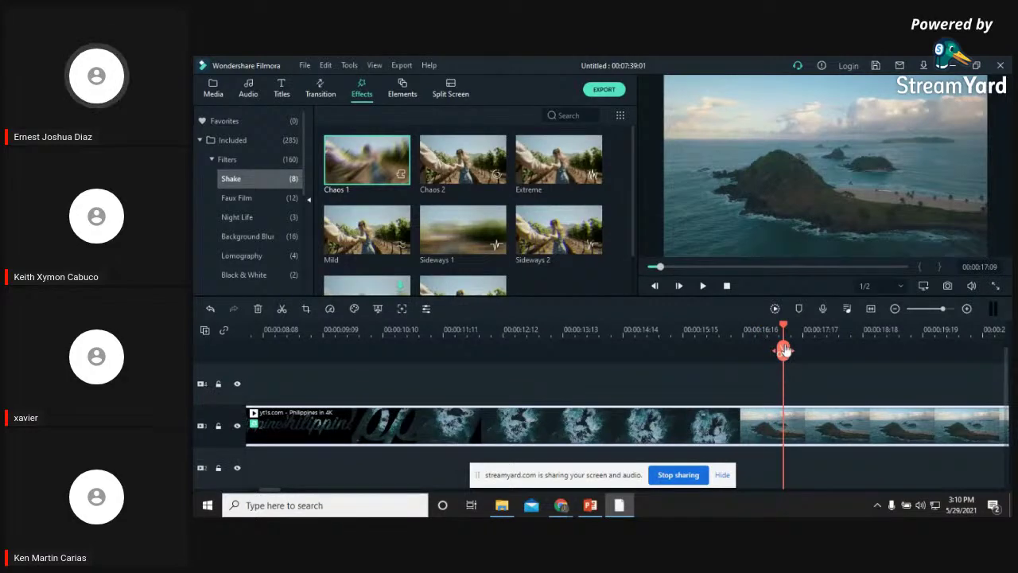
{"action": "left_click_drag", "start_coordinate": [783, 328], "coordinate": [428, 351]}
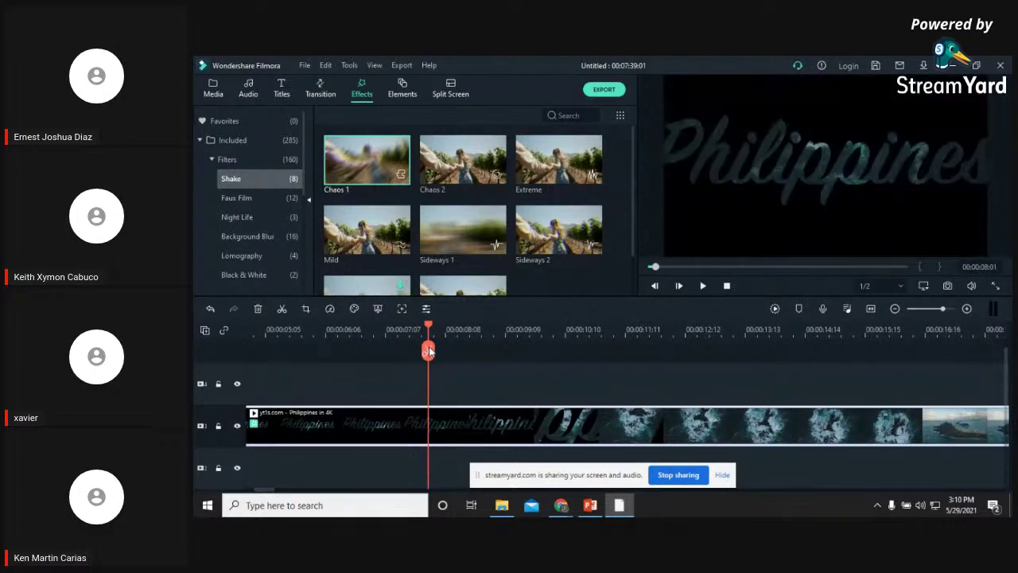
{"action": "left_click", "coordinate": [213, 88]}
{"action": "left_click_drag", "start_coordinate": [455, 168], "coordinate": [605, 379]}
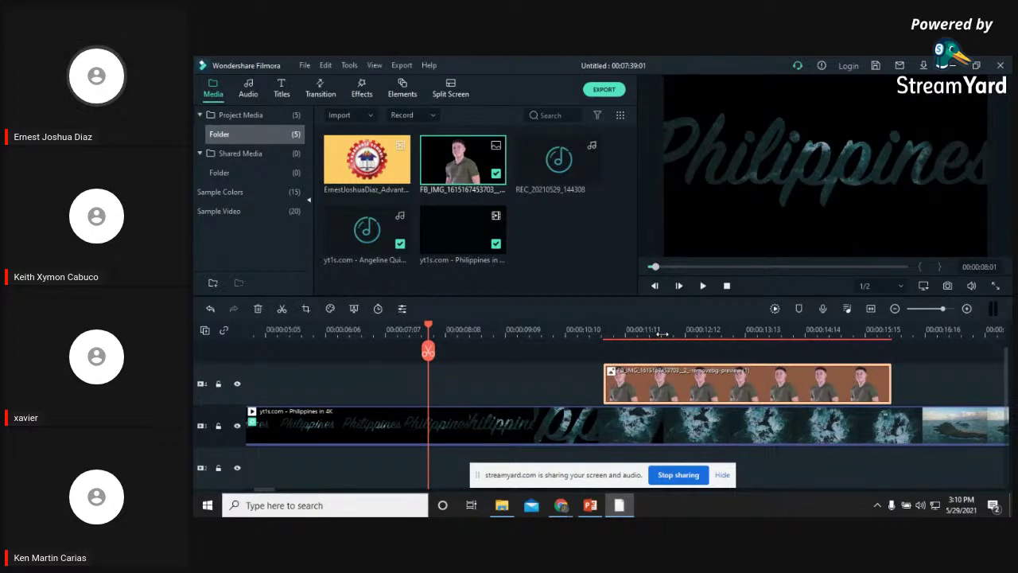
{"action": "left_click", "coordinate": [662, 334]}
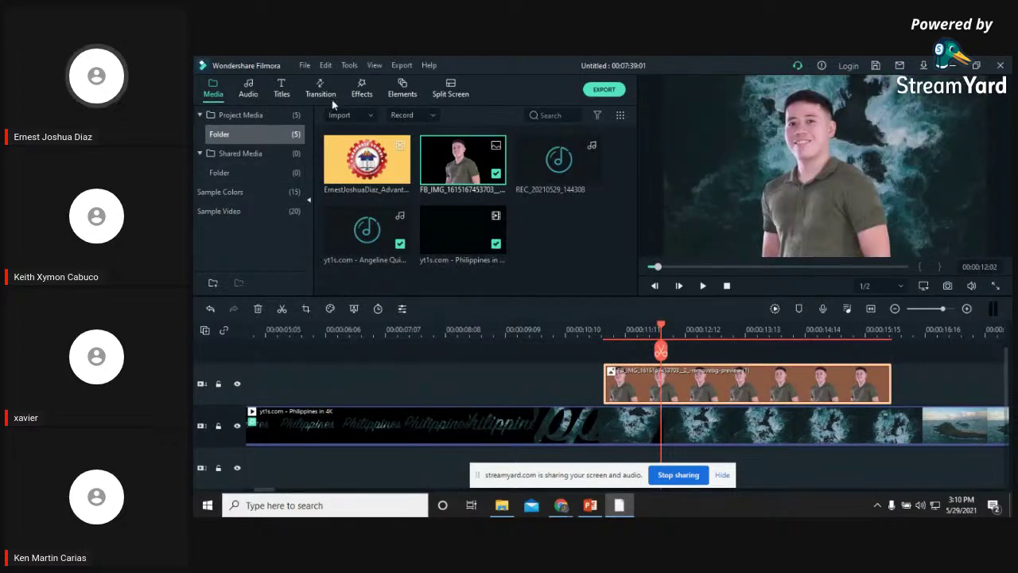
Apply the Chaos 1 filter to the portrait photo clip and play it back
{"action": "left_click", "coordinate": [361, 89]}
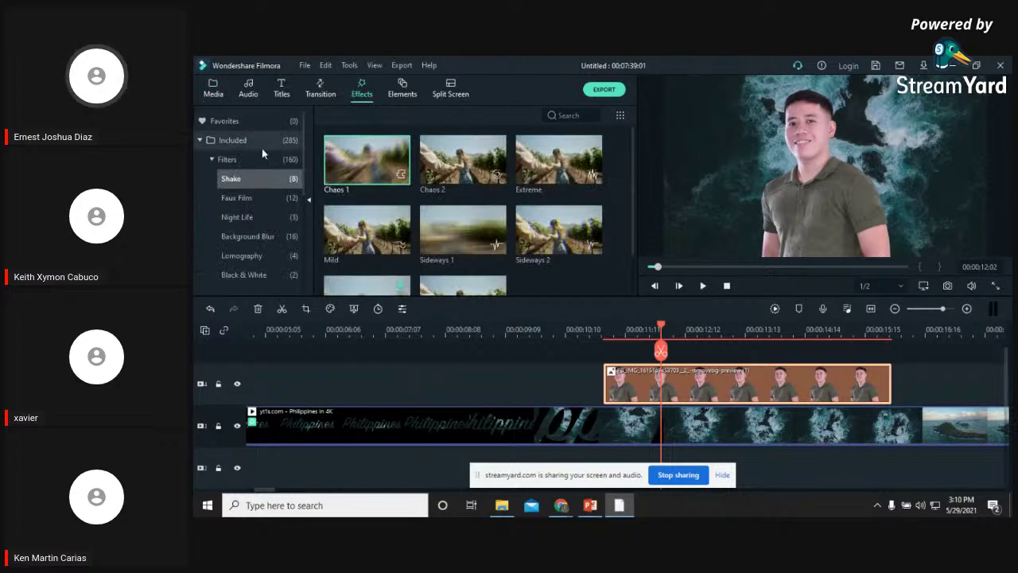
{"action": "left_click", "coordinate": [237, 197]}
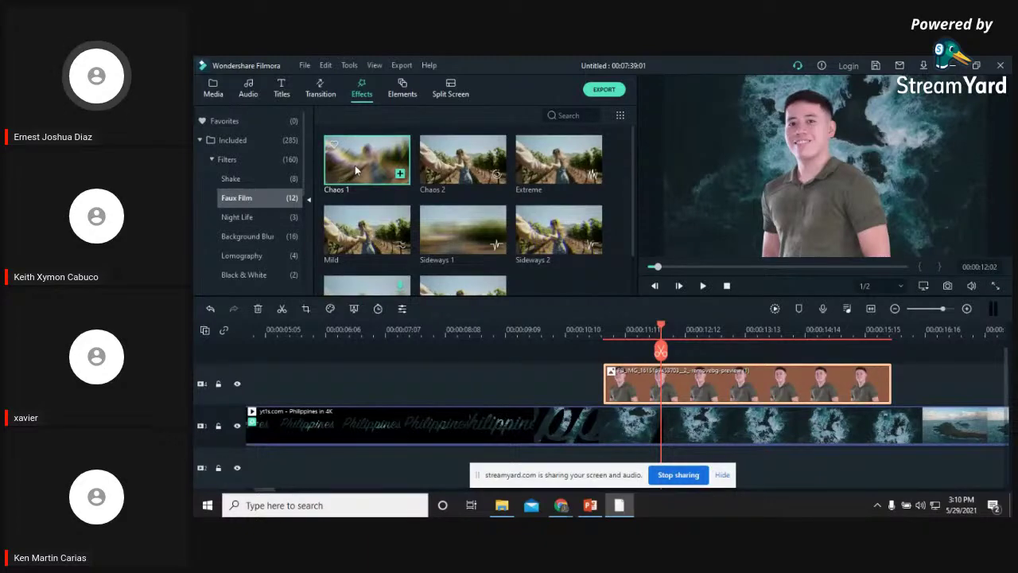
{"action": "left_click_drag", "start_coordinate": [357, 171], "coordinate": [619, 375]}
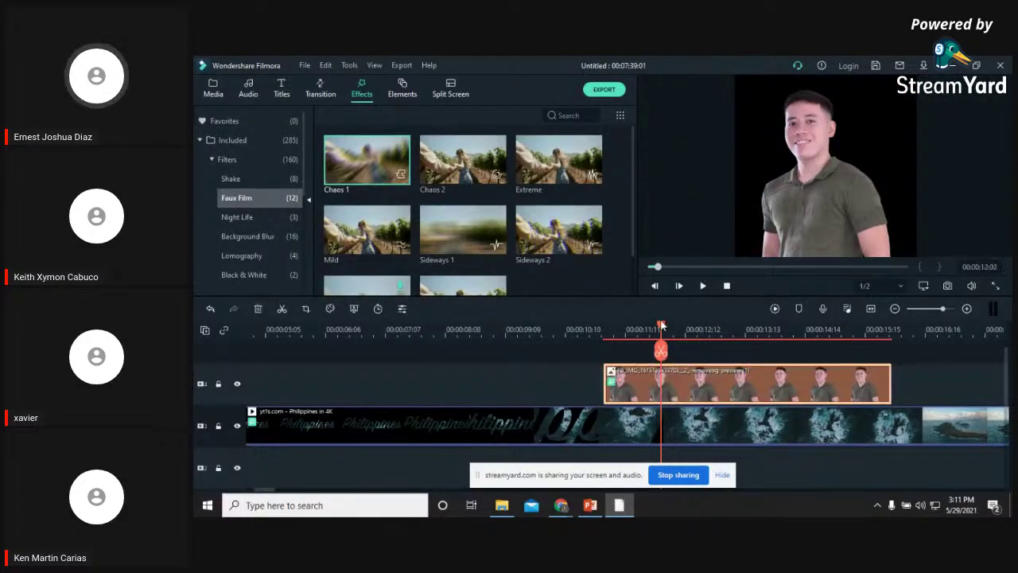
{"action": "left_click", "coordinate": [702, 286]}
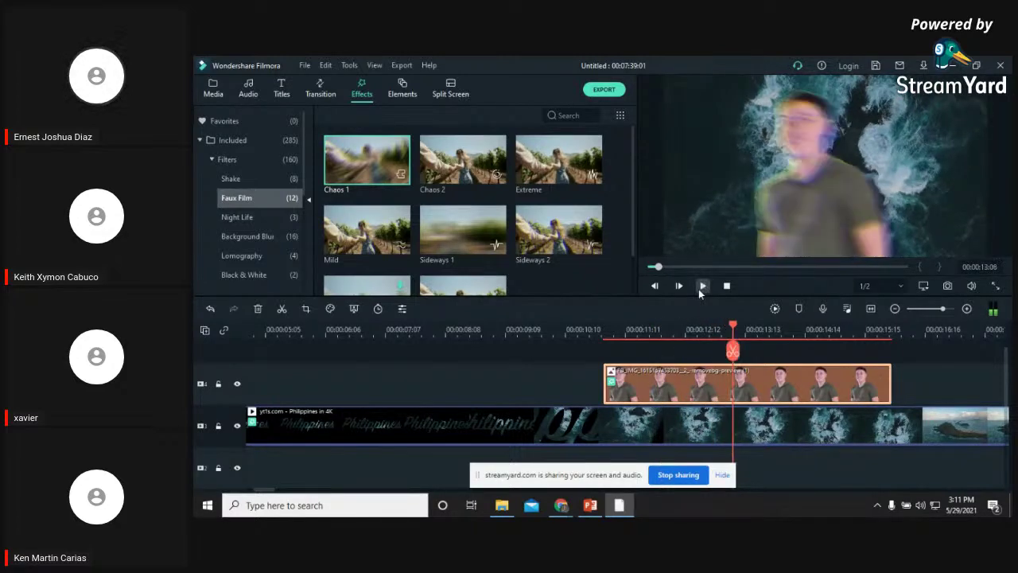
{"action": "left_click", "coordinate": [702, 287]}
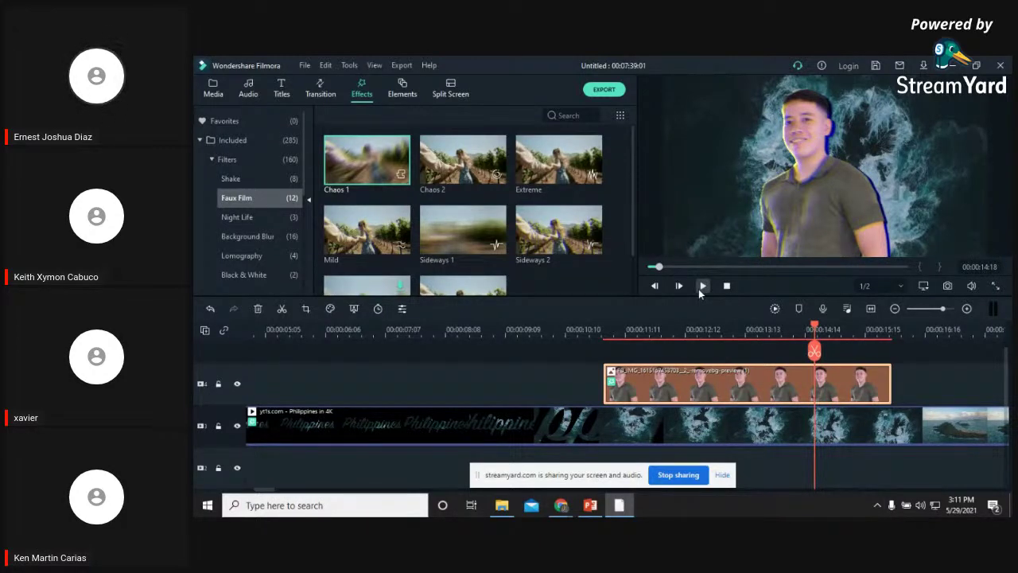
Switch to PowerPoint to check slide 12 on adding, deleting and customizing filters and overlays, and return to Filmora
{"action": "left_click", "coordinate": [590, 505]}
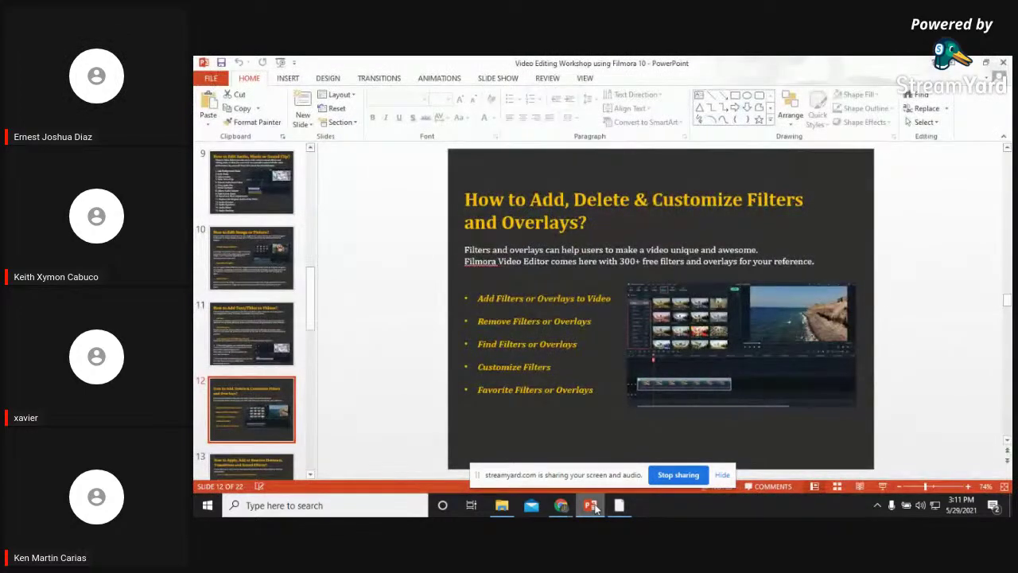
{"action": "left_click", "coordinate": [590, 506]}
{"action": "left_click", "coordinate": [591, 507]}
{"action": "left_click", "coordinate": [591, 506]}
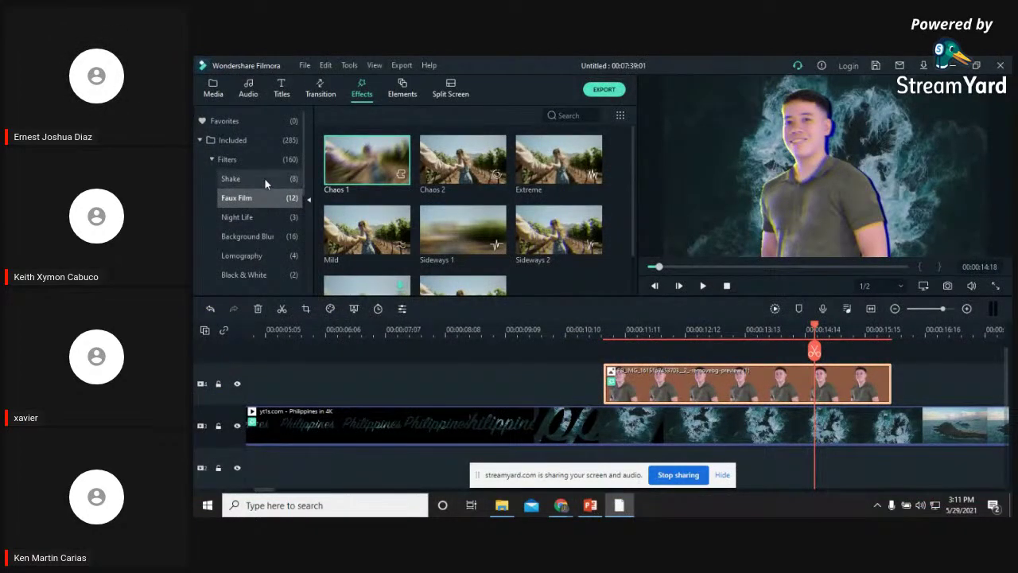
Find the Jigsaw D effect among all included effects, apply it to the portrait photo clip and play it back
{"action": "left_click", "coordinate": [252, 144]}
{"action": "scroll", "coordinate": [516, 212], "scroll_direction": "down", "scroll_amount": 5}
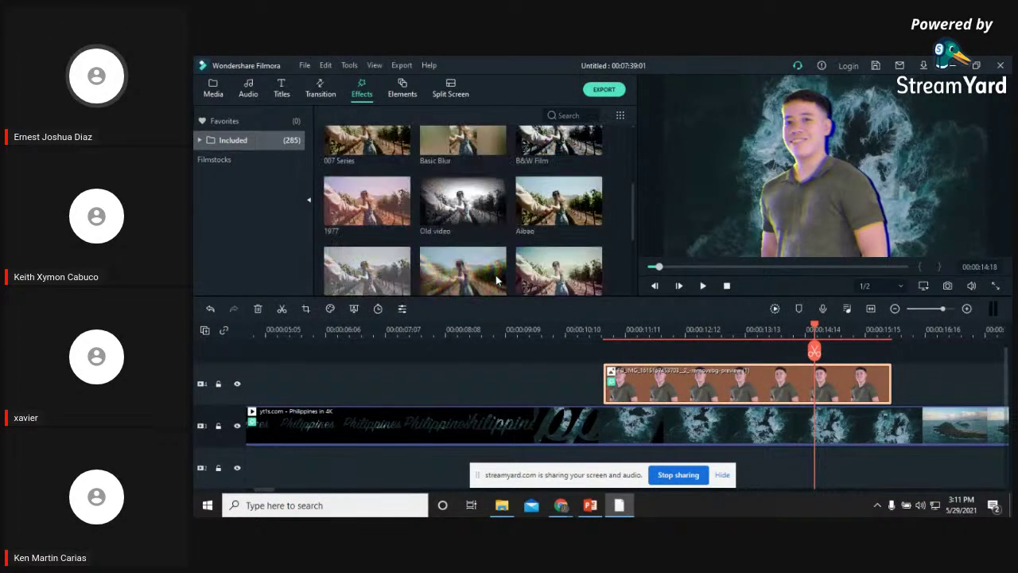
{"action": "scroll", "coordinate": [515, 222], "scroll_direction": "down", "scroll_amount": 3}
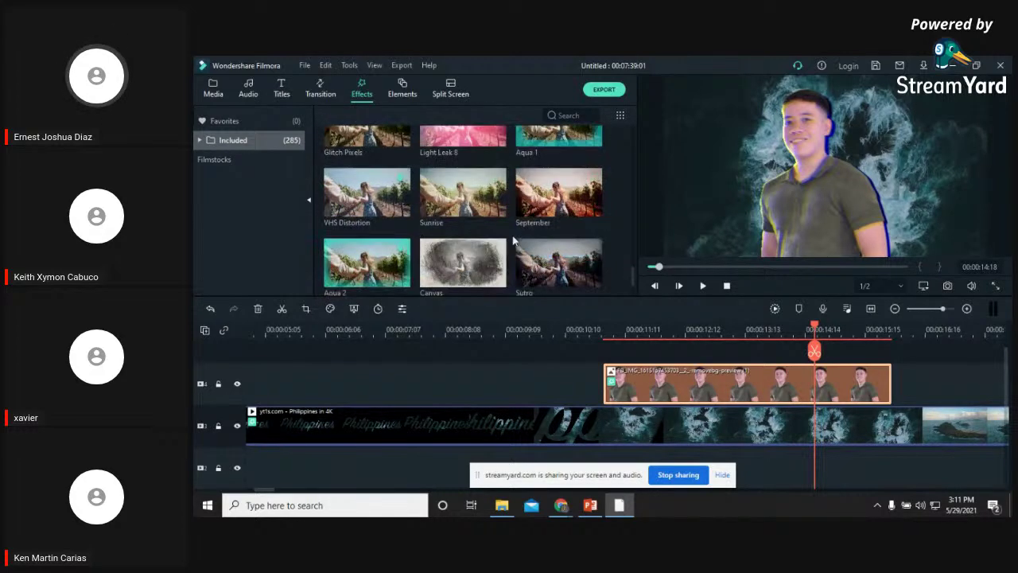
{"action": "scroll", "coordinate": [514, 251], "scroll_direction": "down", "scroll_amount": 3}
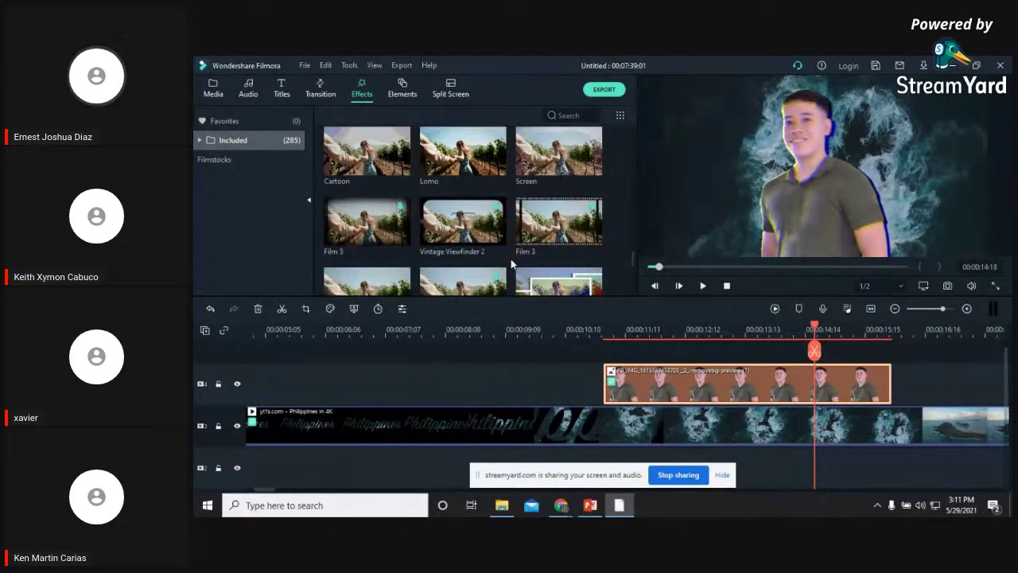
{"action": "scroll", "coordinate": [517, 254], "scroll_direction": "down", "scroll_amount": 3}
{"action": "scroll", "coordinate": [521, 256], "scroll_direction": "down", "scroll_amount": 3}
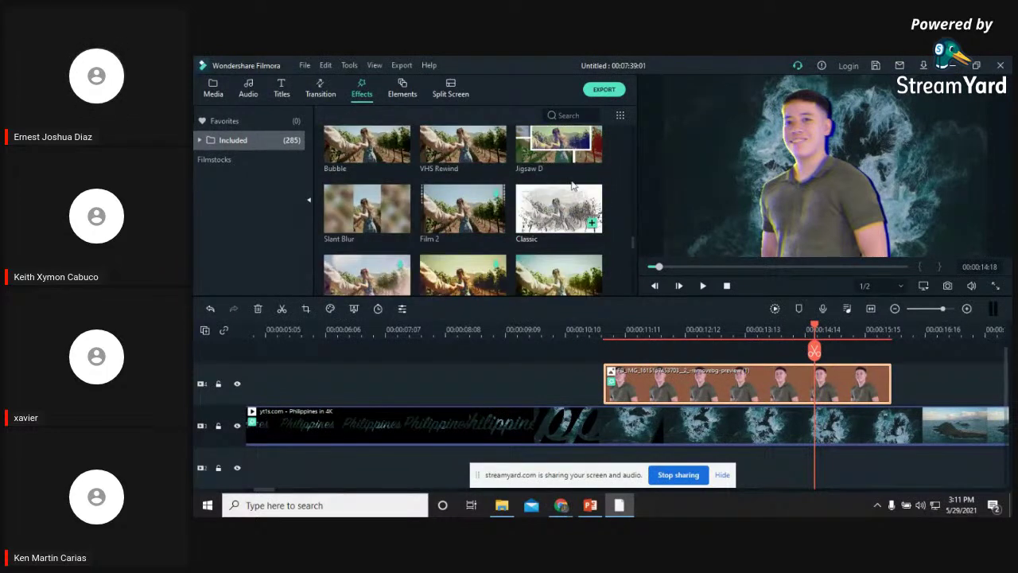
{"action": "left_click_drag", "start_coordinate": [558, 144], "coordinate": [705, 371]}
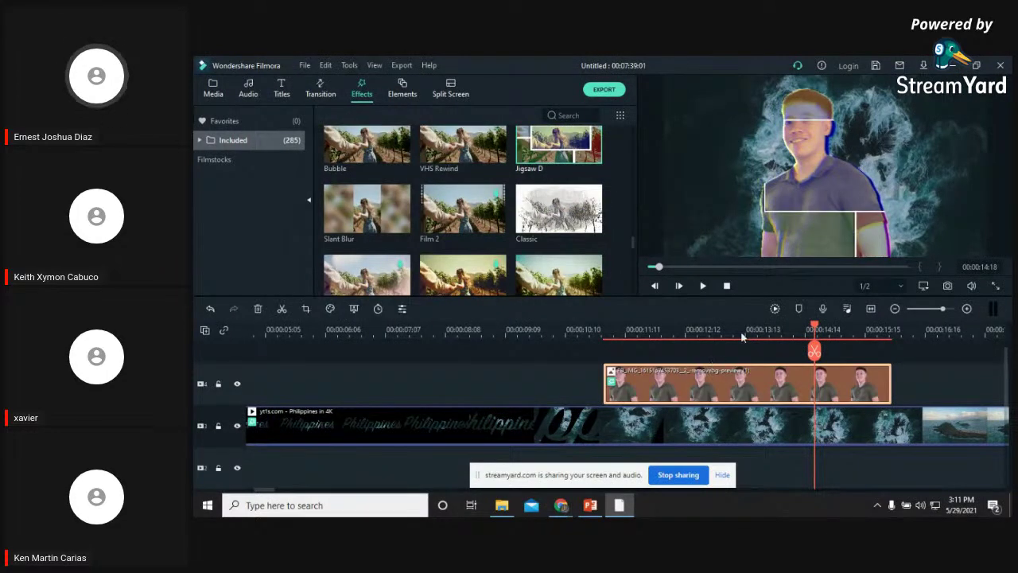
{"action": "left_click", "coordinate": [702, 287]}
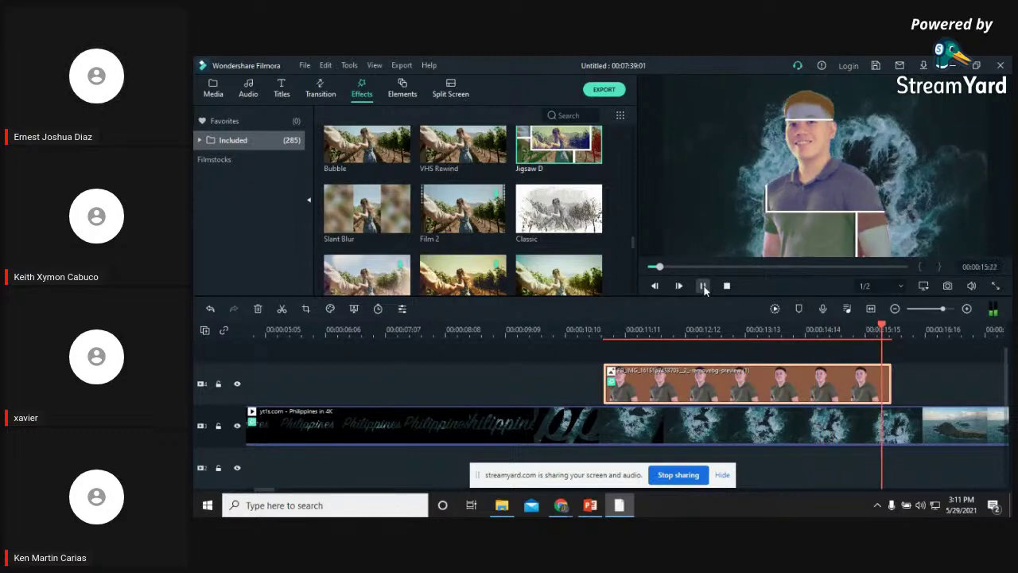
{"action": "left_click", "coordinate": [702, 286]}
Add the Classic effect to the portrait photo clip and preview it from about 12 seconds
{"action": "left_click_drag", "start_coordinate": [558, 208], "coordinate": [683, 377]}
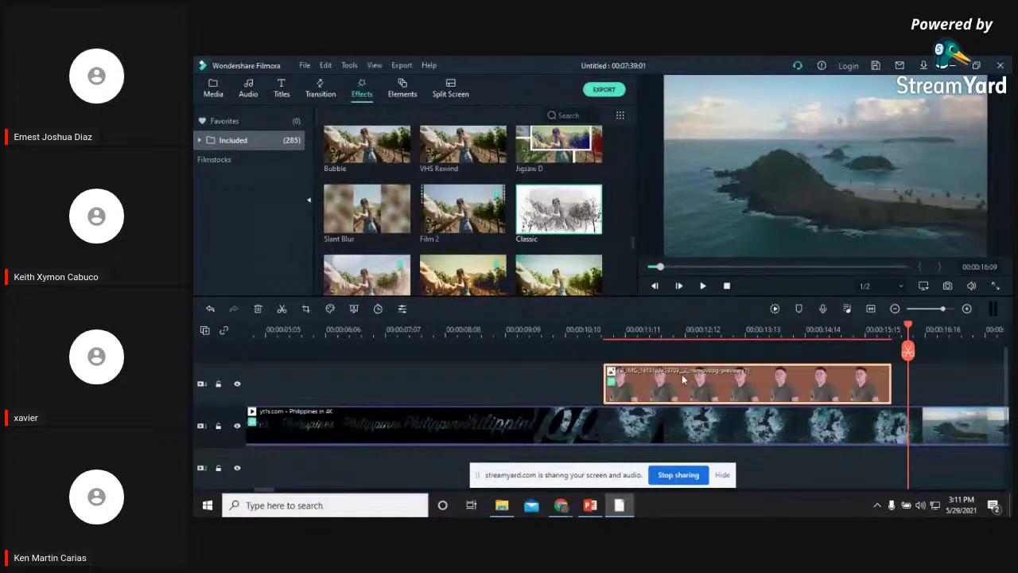
{"action": "left_click", "coordinate": [703, 286]}
{"action": "left_click", "coordinate": [689, 328]}
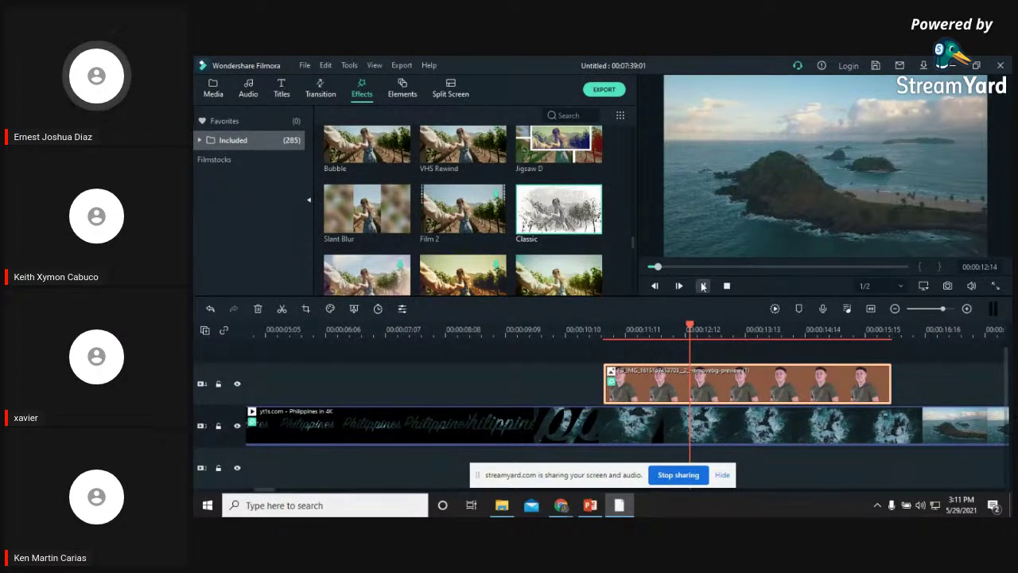
{"action": "left_click", "coordinate": [703, 286]}
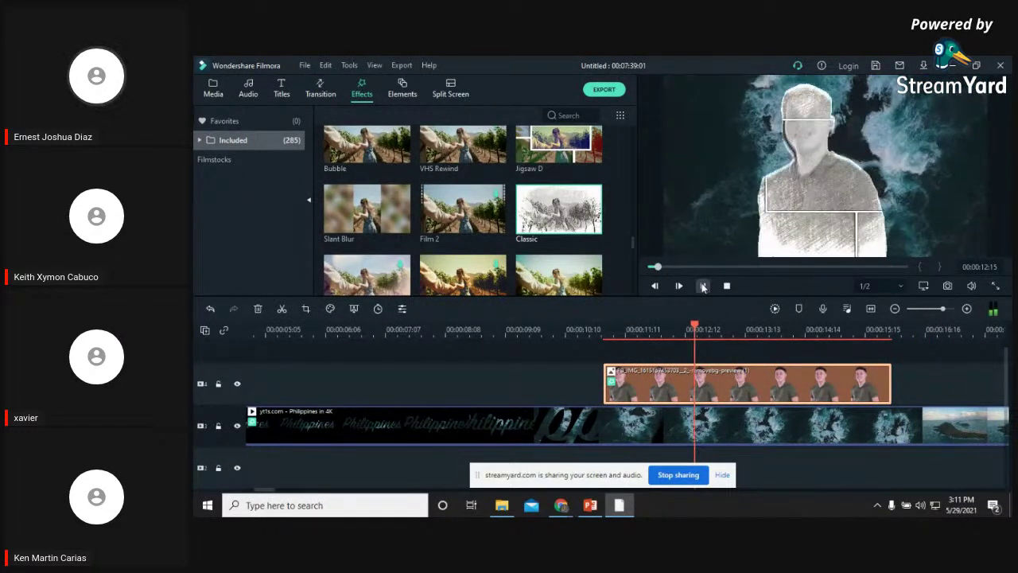
{"action": "left_click", "coordinate": [703, 287]}
Check the filters and overlays slide in PowerPoint, return to Filmora, and delete the portrait photo clip from the timeline
{"action": "scroll", "coordinate": [429, 232], "scroll_direction": "up", "scroll_amount": 3}
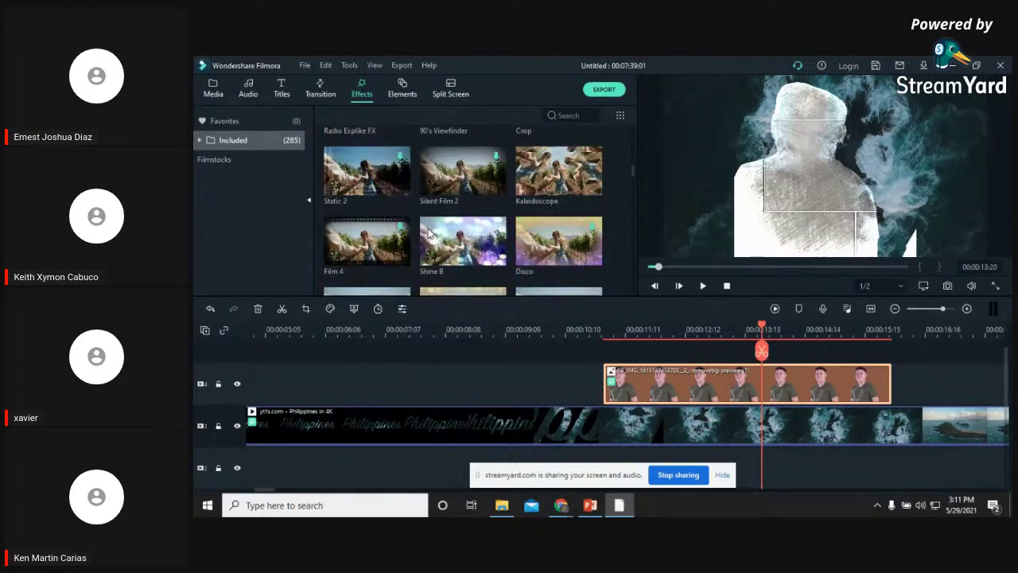
{"action": "scroll", "coordinate": [428, 235], "scroll_direction": "up", "scroll_amount": 3}
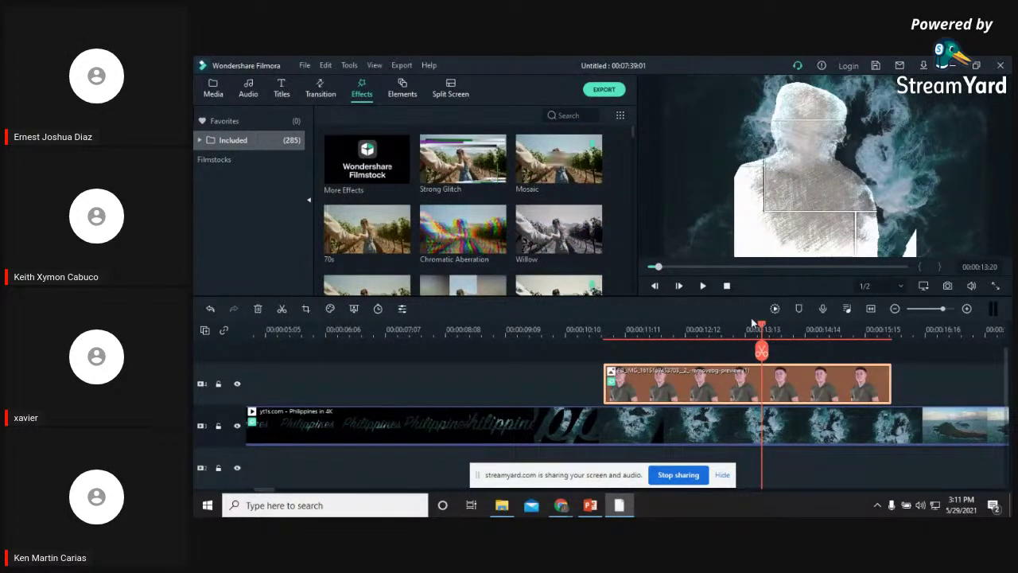
{"action": "left_click", "coordinate": [590, 506]}
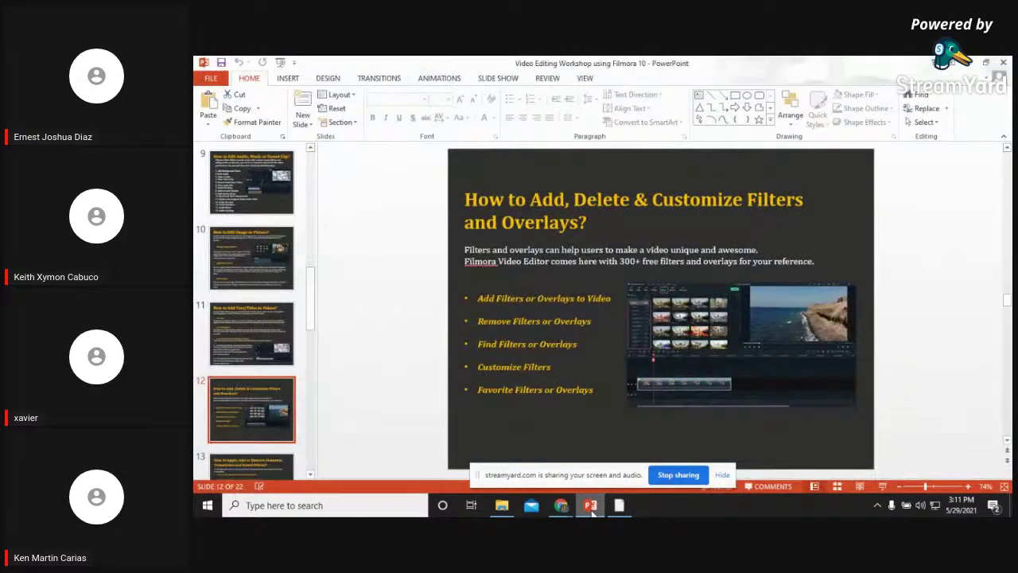
{"action": "left_click", "coordinate": [590, 506]}
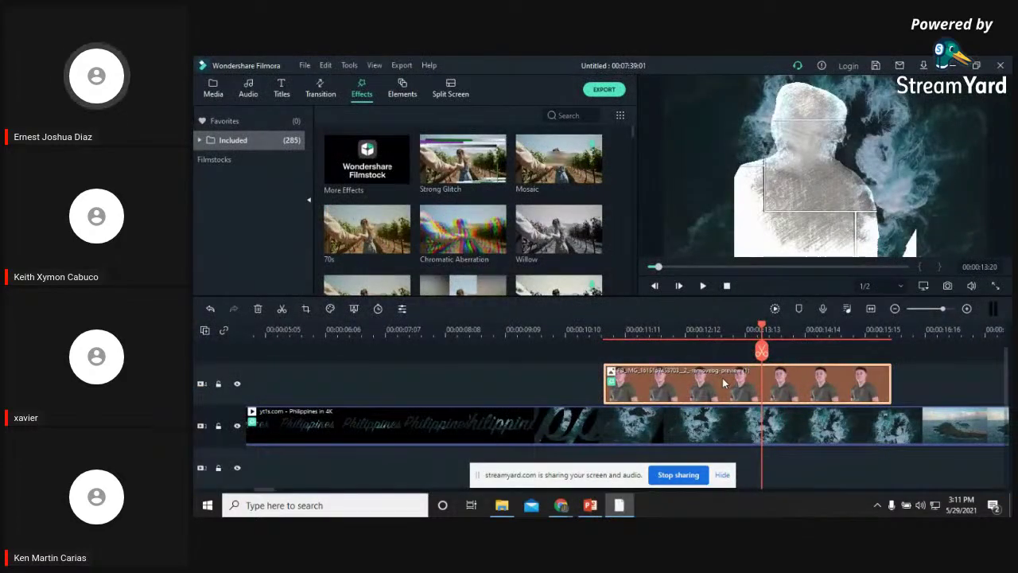
{"action": "key", "text": "Delete"}
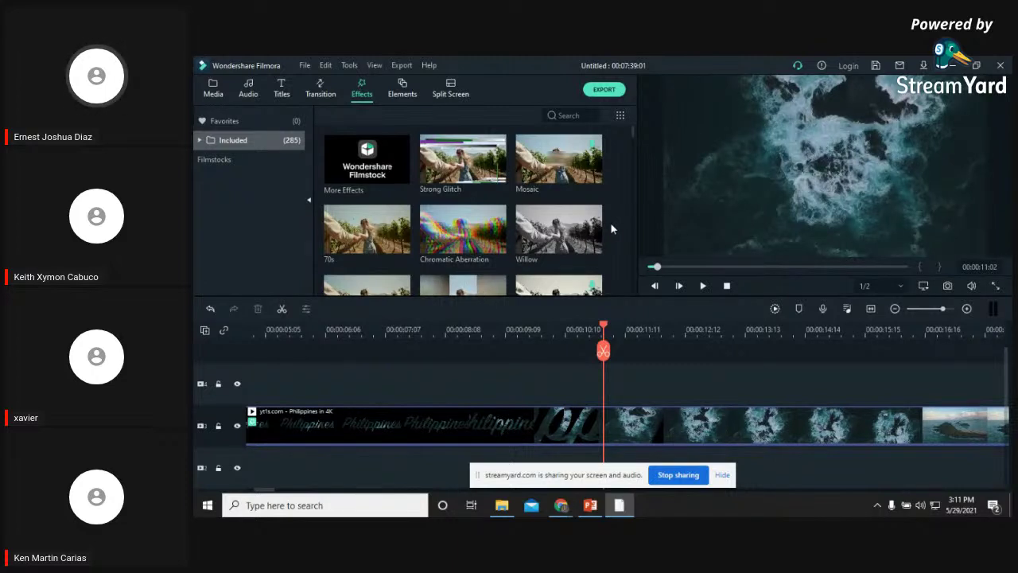
Switch to PowerPoint to view slide 13 on elements, transitions and sound effects, and return to Filmora
{"action": "mouse_move", "coordinate": [593, 510]}
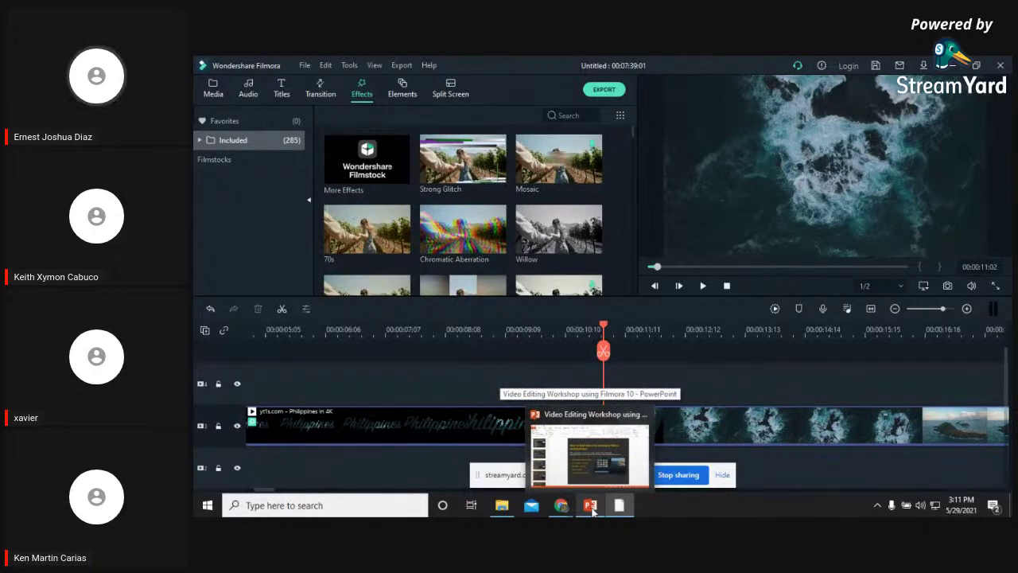
{"action": "left_click", "coordinate": [592, 511]}
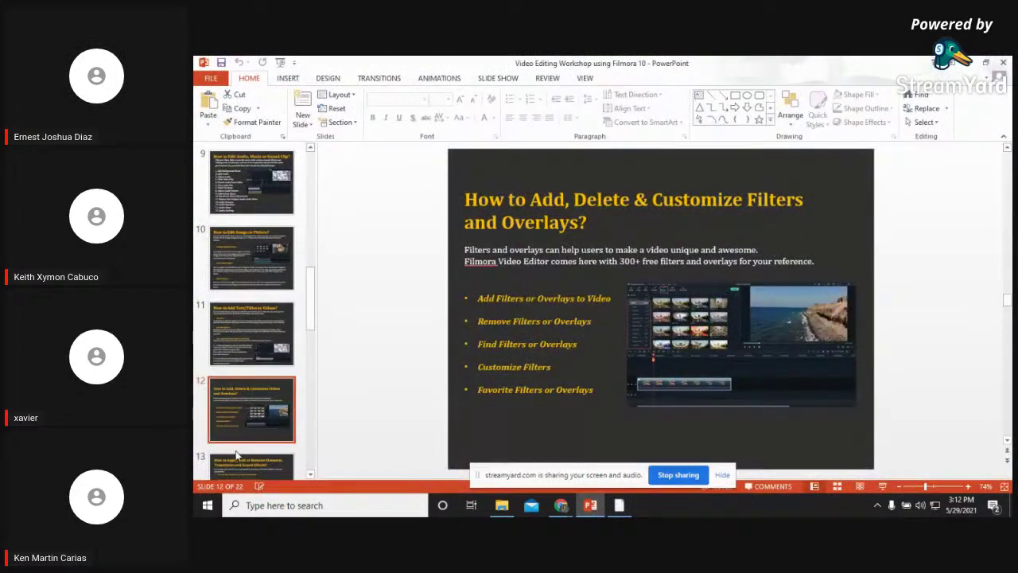
{"action": "left_click", "coordinate": [235, 458]}
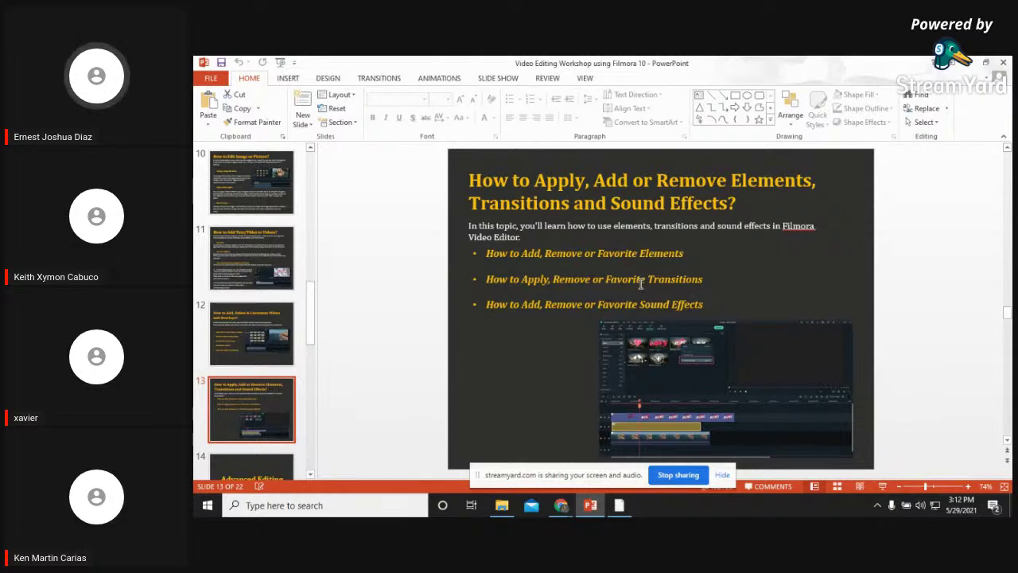
{"action": "left_click", "coordinate": [619, 509]}
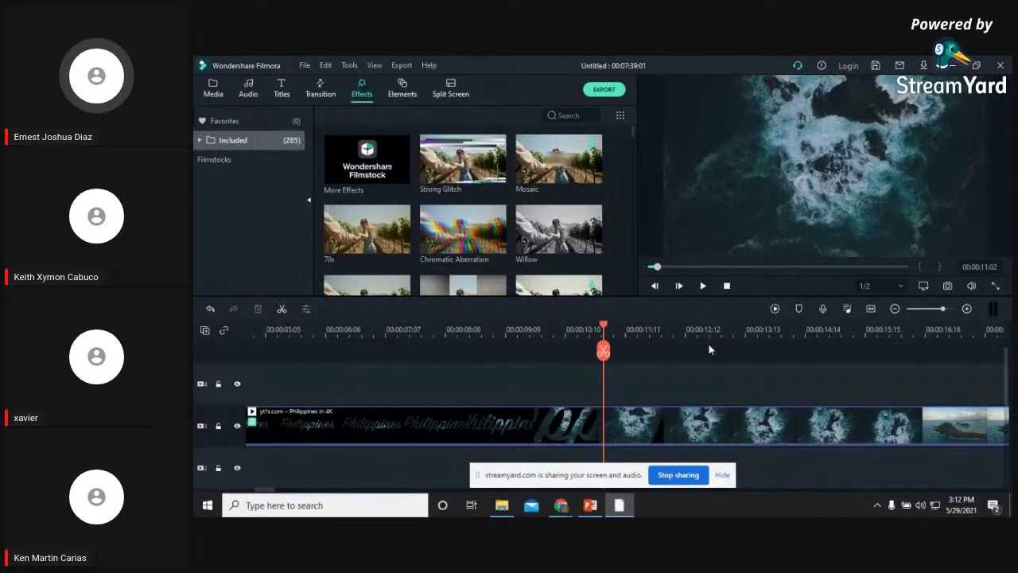
Split the Philippines in 4K clip at 00:00:11:00, where the Philippines lettering gives way to the ocean shot
{"action": "left_click_drag", "start_coordinate": [603, 327], "coordinate": [598, 330]}
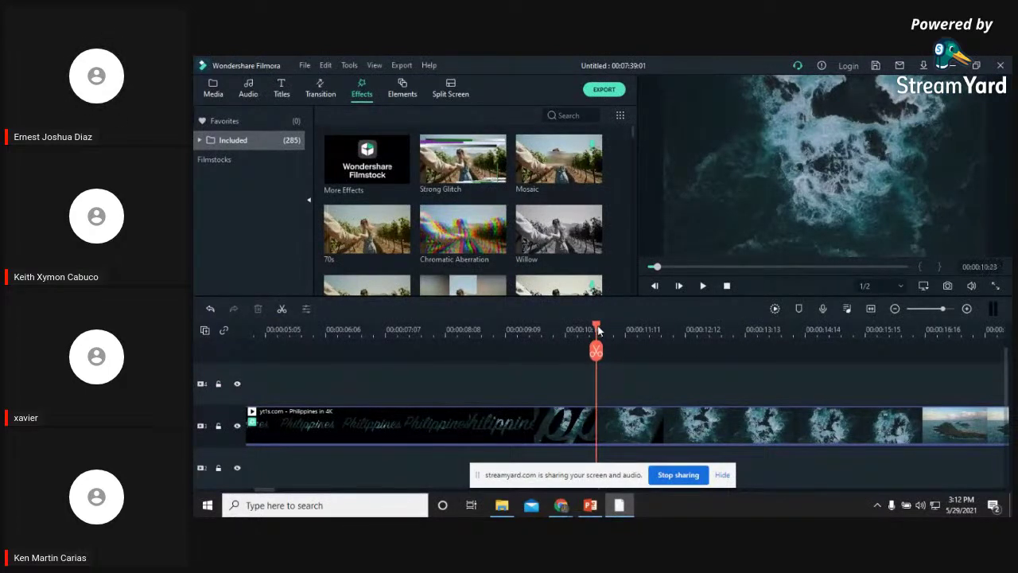
{"action": "left_click", "coordinate": [598, 330]}
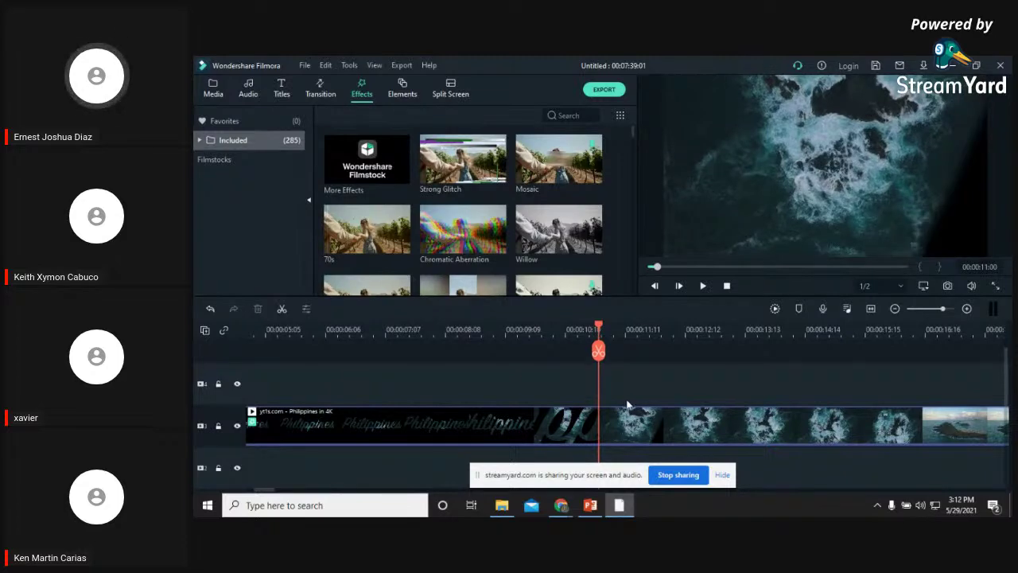
{"action": "left_click", "coordinate": [599, 354]}
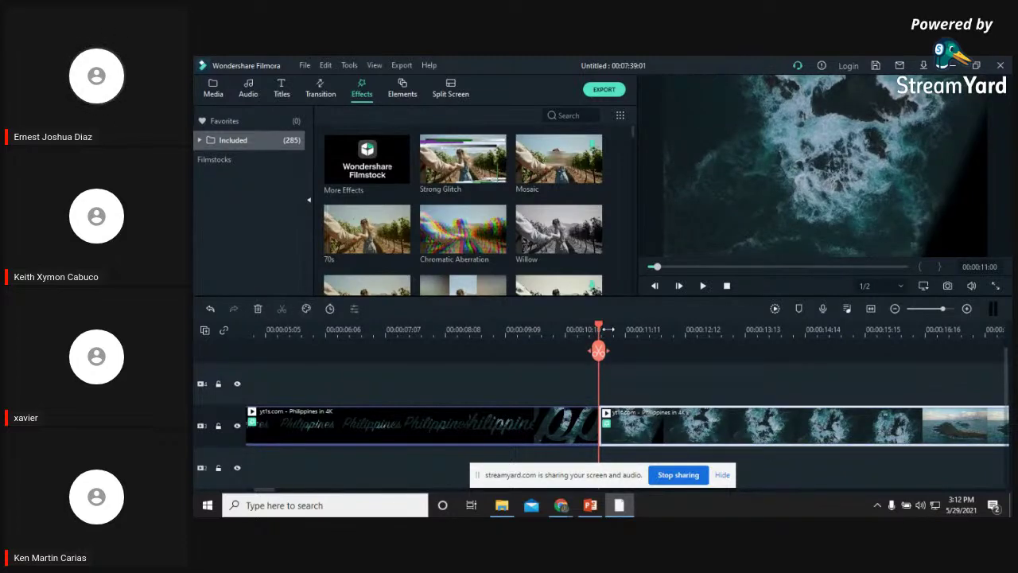
{"action": "left_click_drag", "start_coordinate": [599, 329], "coordinate": [565, 329]}
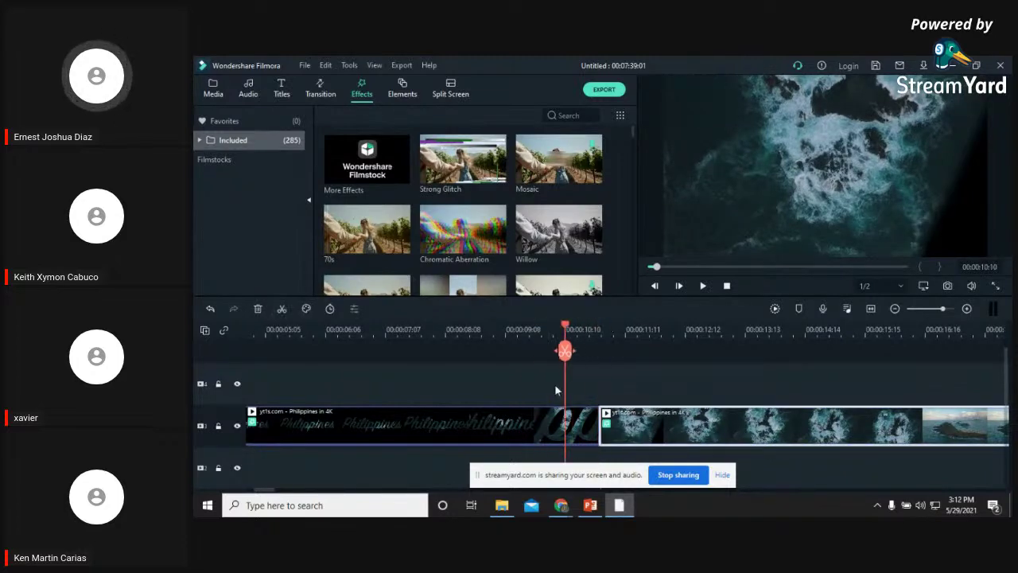
{"action": "left_click", "coordinate": [592, 434]}
Split the Philippines in 4K clip at 00:00:16:15, where the island shot begins, and inspect both sides of the cut
{"action": "left_click_drag", "start_coordinate": [566, 328], "coordinate": [922, 356]}
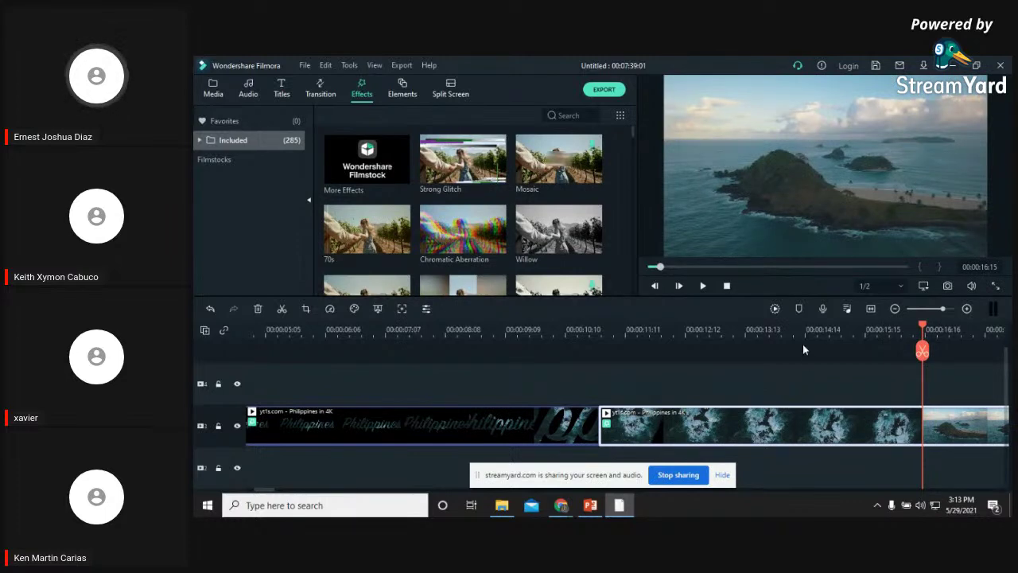
{"action": "left_click", "coordinate": [921, 351]}
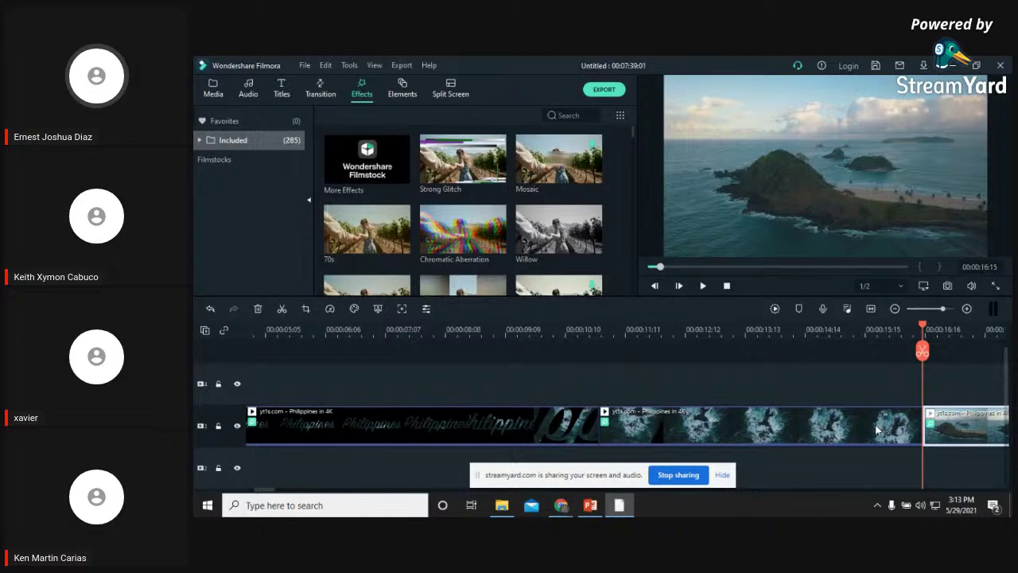
{"action": "left_click", "coordinate": [875, 328]}
{"action": "mouse_move", "coordinate": [877, 328]}
{"action": "left_mouse_down"}
{"action": "mouse_move", "coordinate": [833, 325]}
{"action": "mouse_move", "coordinate": [879, 327]}
{"action": "left_mouse_up"}
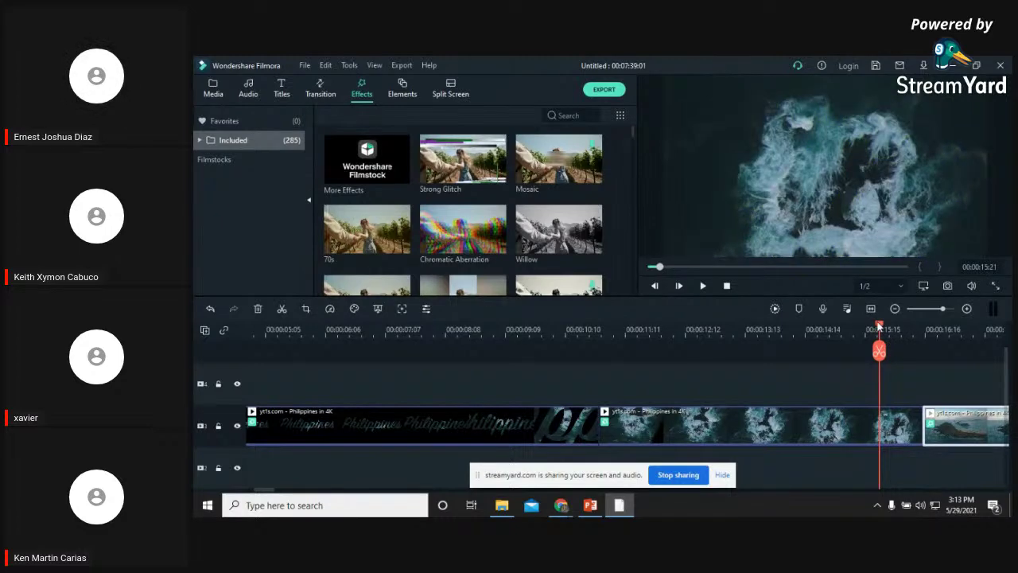
{"action": "left_click", "coordinate": [935, 335]}
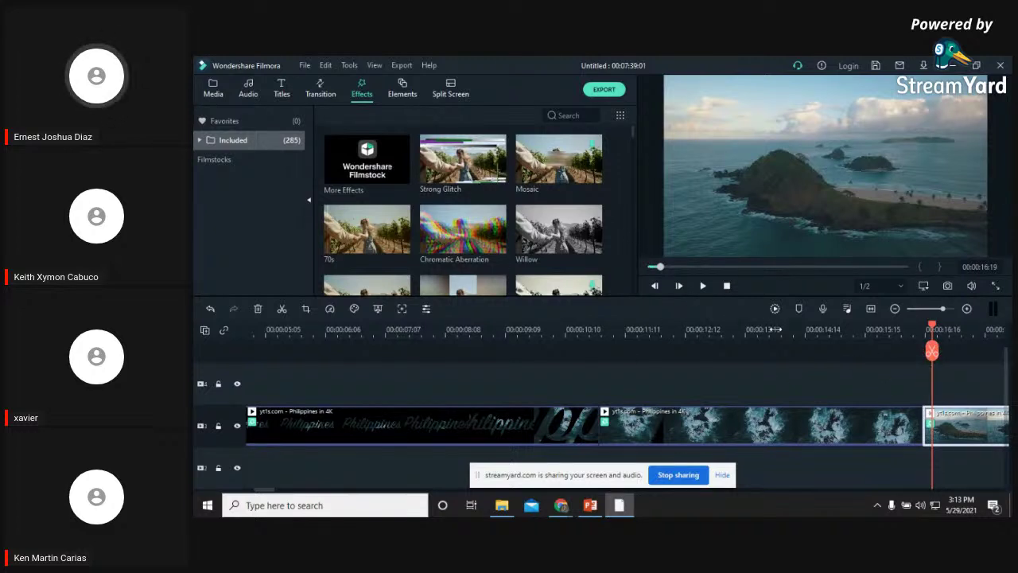
Find the Orb 4 transition among all included transitions and place it on the cut between the ocean and island shots
{"action": "left_click", "coordinate": [315, 93]}
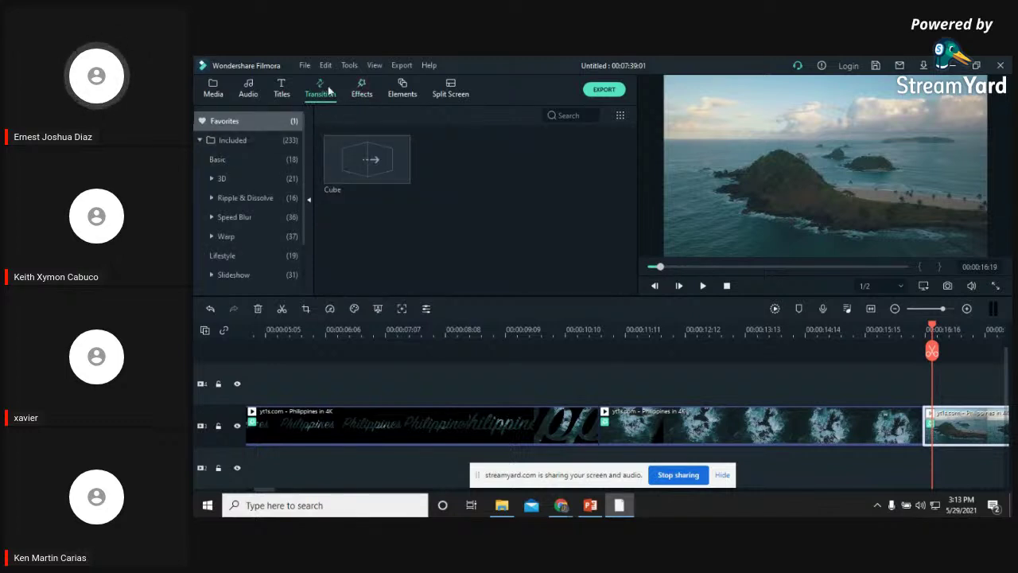
{"action": "scroll", "coordinate": [268, 163], "scroll_direction": "down", "scroll_amount": 3}
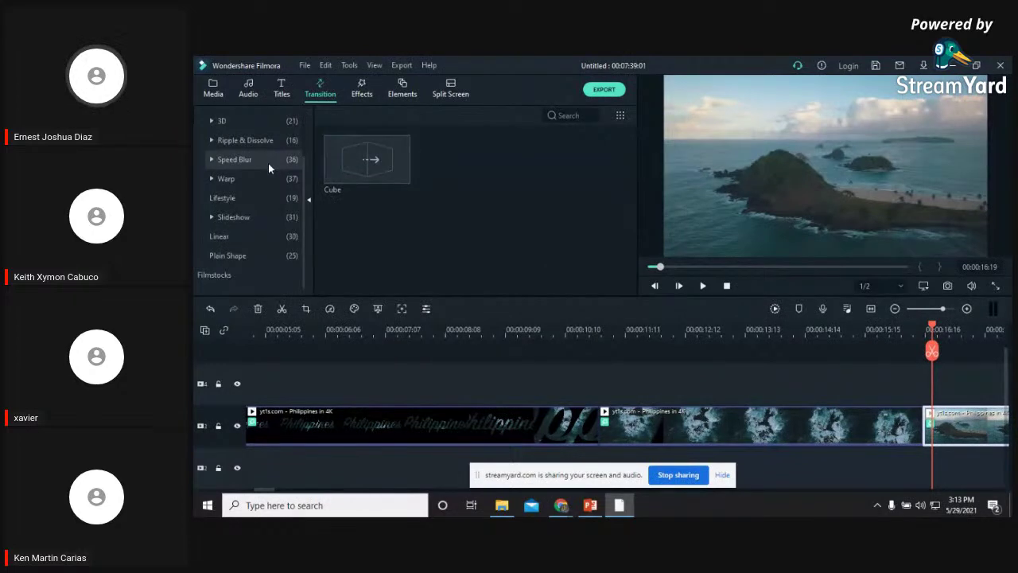
{"action": "scroll", "coordinate": [265, 175], "scroll_direction": "up", "scroll_amount": 3}
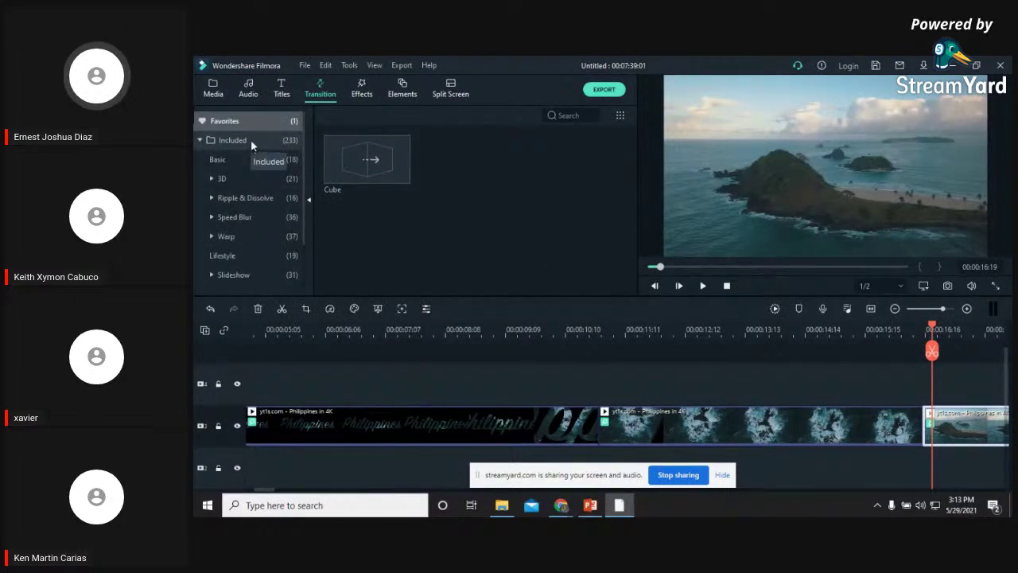
{"action": "left_click", "coordinate": [251, 140]}
{"action": "mouse_move", "coordinate": [525, 222]}
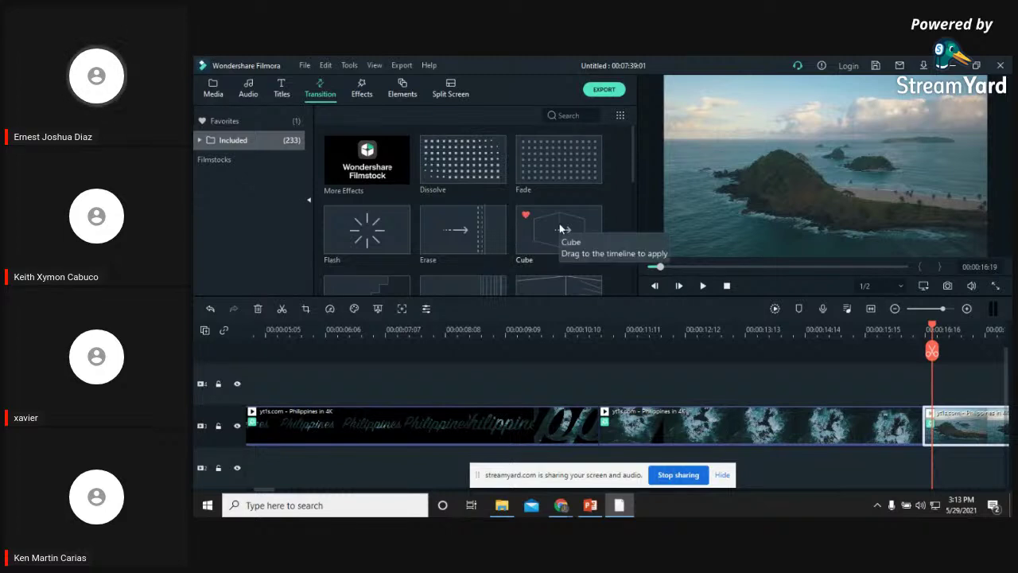
{"action": "scroll", "coordinate": [543, 249], "scroll_direction": "down", "scroll_amount": 3}
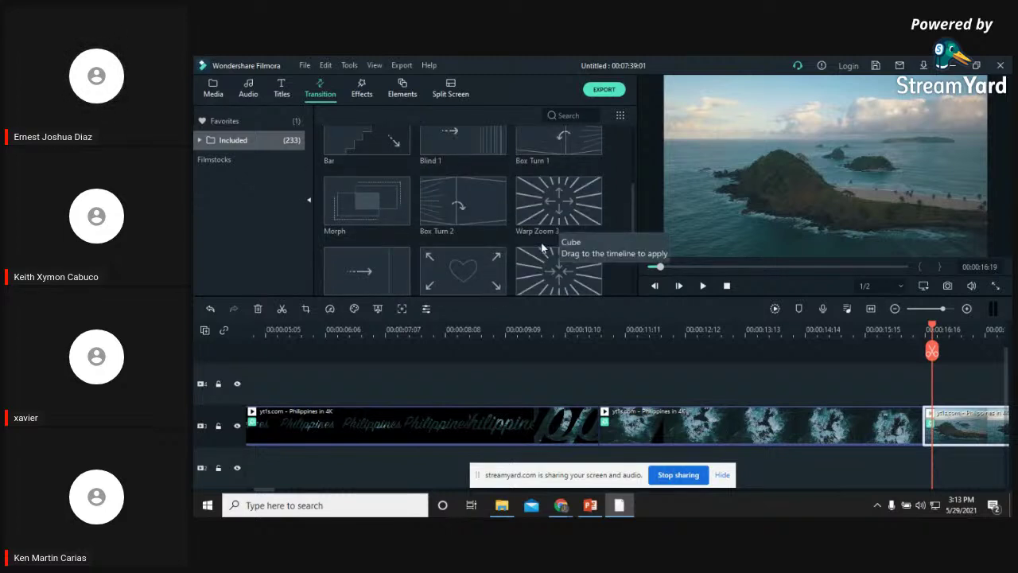
{"action": "scroll", "coordinate": [543, 249], "scroll_direction": "down", "scroll_amount": 3}
{"action": "scroll", "coordinate": [541, 249], "scroll_direction": "down", "scroll_amount": 3}
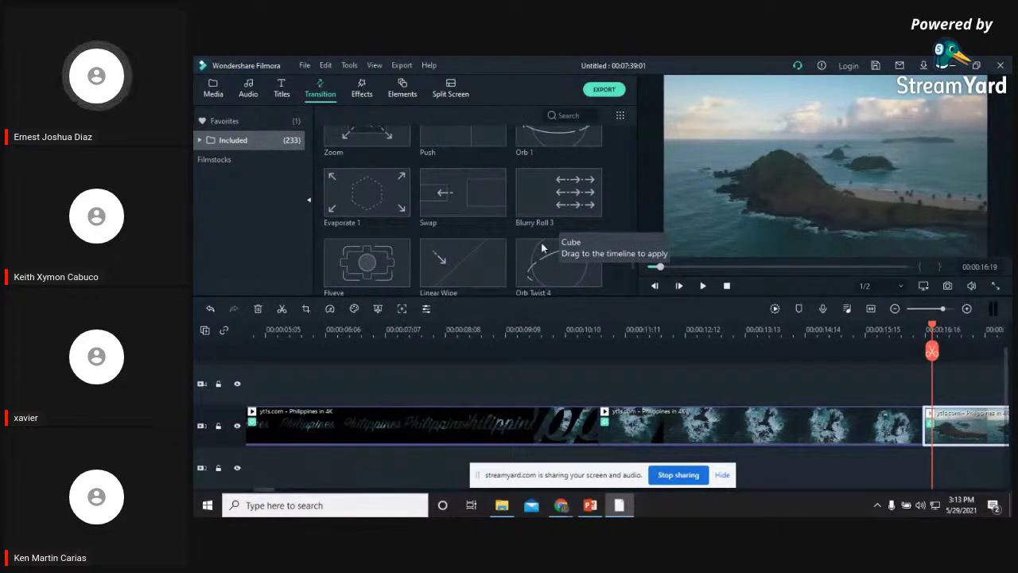
{"action": "scroll", "coordinate": [541, 248], "scroll_direction": "down", "scroll_amount": 3}
{"action": "mouse_move", "coordinate": [346, 251]}
{"action": "left_click_drag", "start_coordinate": [355, 254], "coordinate": [917, 420]}
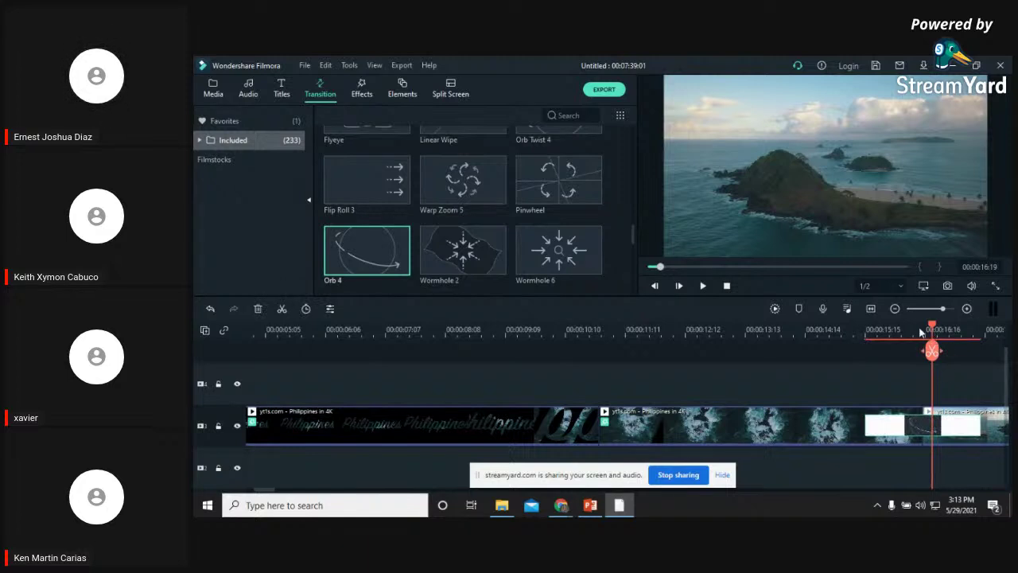
Play back the Orb 4 transition, starting just before it at about 00:00:15:10
{"action": "left_click", "coordinate": [865, 332]}
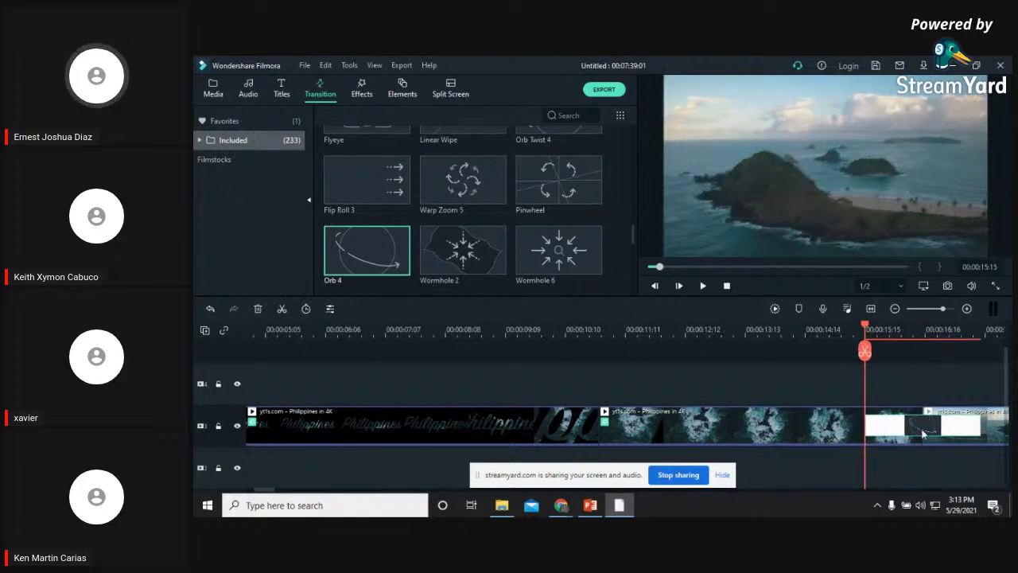
{"action": "left_click_drag", "start_coordinate": [872, 353], "coordinate": [861, 351]}
{"action": "left_click", "coordinate": [702, 285]}
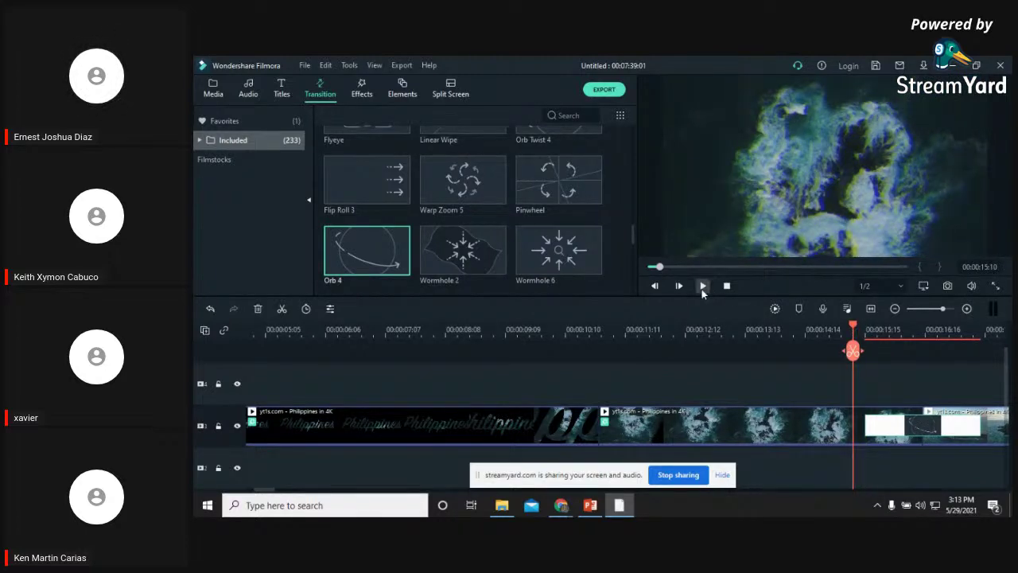
Remove the Orb 4 transition from the cut between the ocean and island shots
{"action": "left_click", "coordinate": [702, 286]}
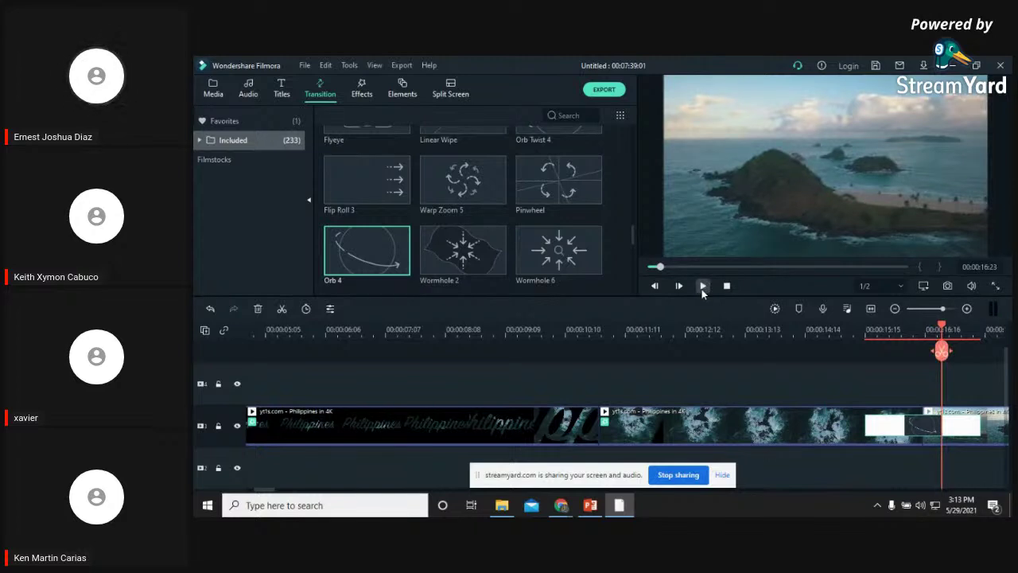
{"action": "scroll", "coordinate": [450, 243], "scroll_direction": "up", "scroll_amount": 5}
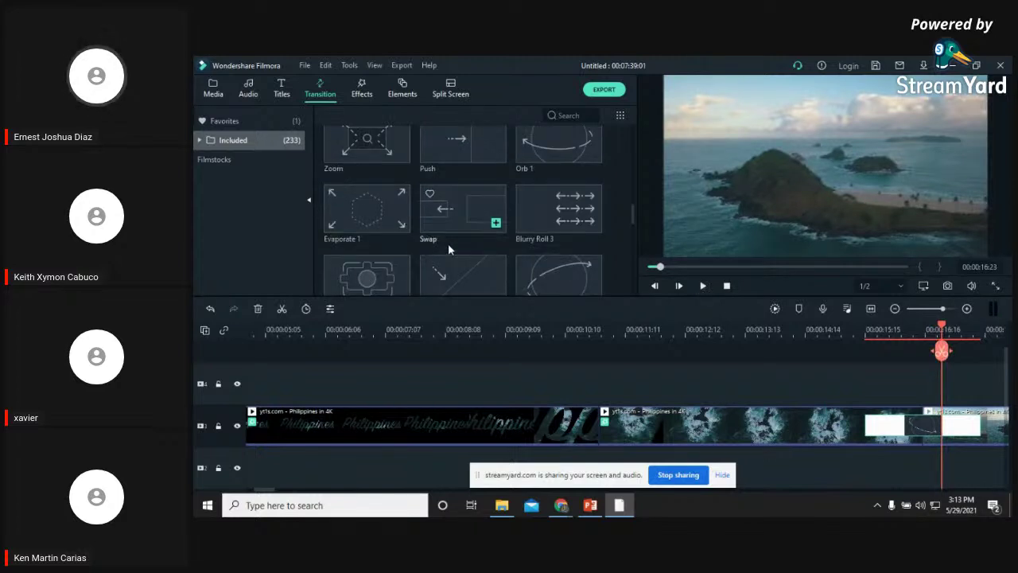
{"action": "scroll", "coordinate": [449, 249], "scroll_direction": "up", "scroll_amount": 6}
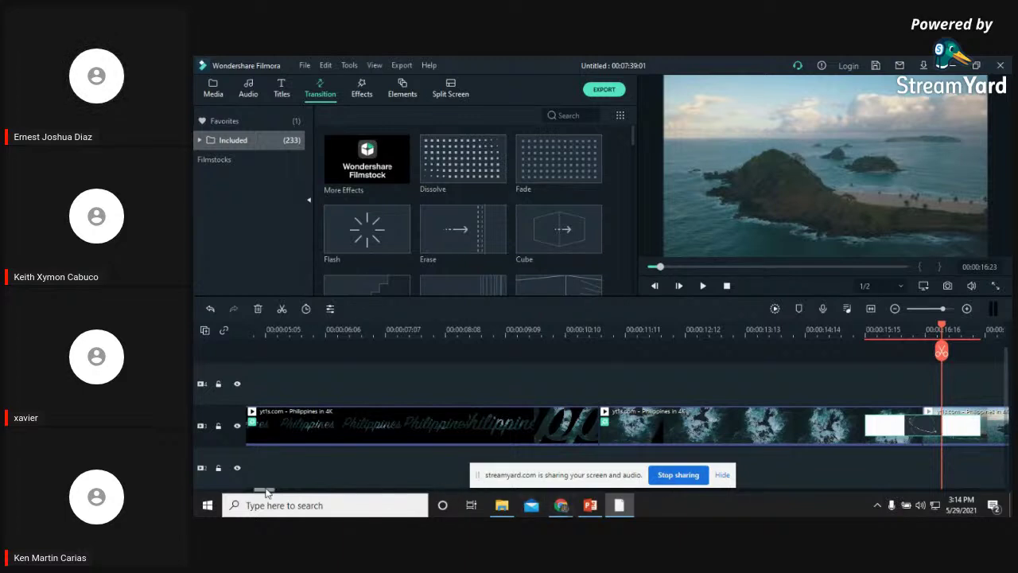
{"action": "left_click_drag", "start_coordinate": [266, 491], "coordinate": [275, 489]}
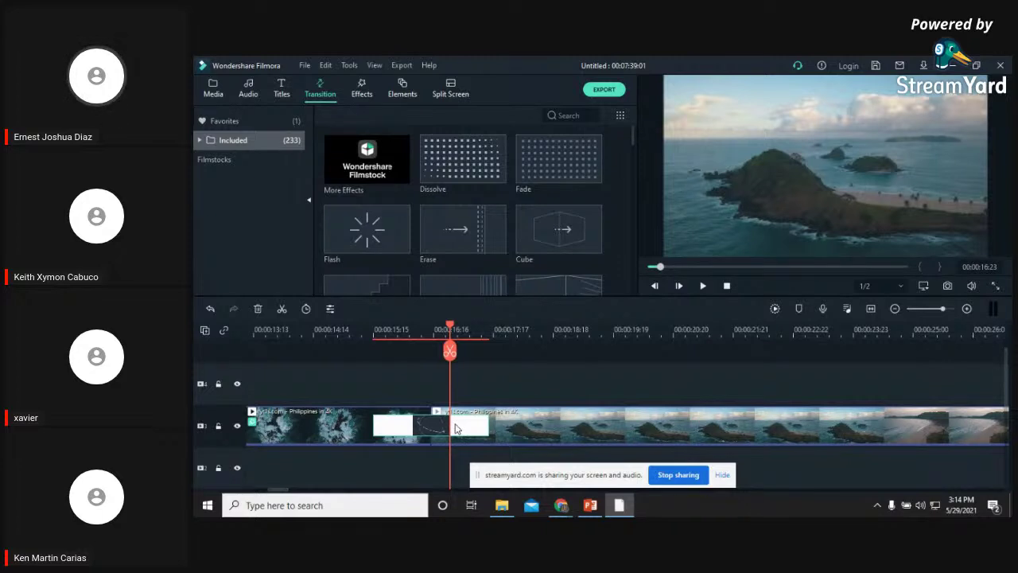
{"action": "key", "text": "Delete"}
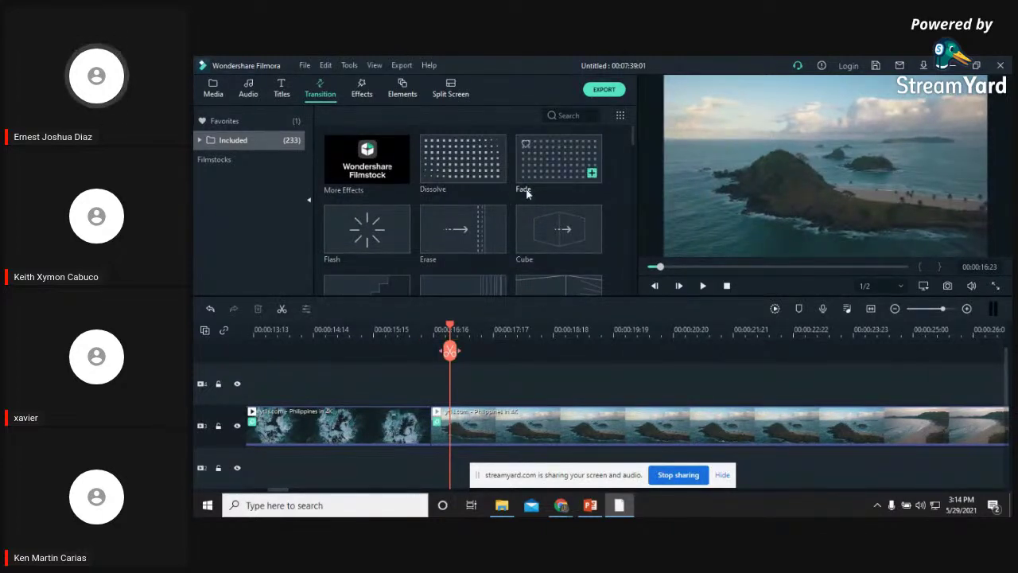
Try the Morph transition on the cut between the ocean and island shots and play it back from about 00:00:15:14
{"action": "scroll", "coordinate": [454, 245], "scroll_direction": "down", "scroll_amount": 3}
{"action": "left_click_drag", "start_coordinate": [379, 211], "coordinate": [436, 423]}
{"action": "left_click_drag", "start_coordinate": [449, 331], "coordinate": [371, 331]}
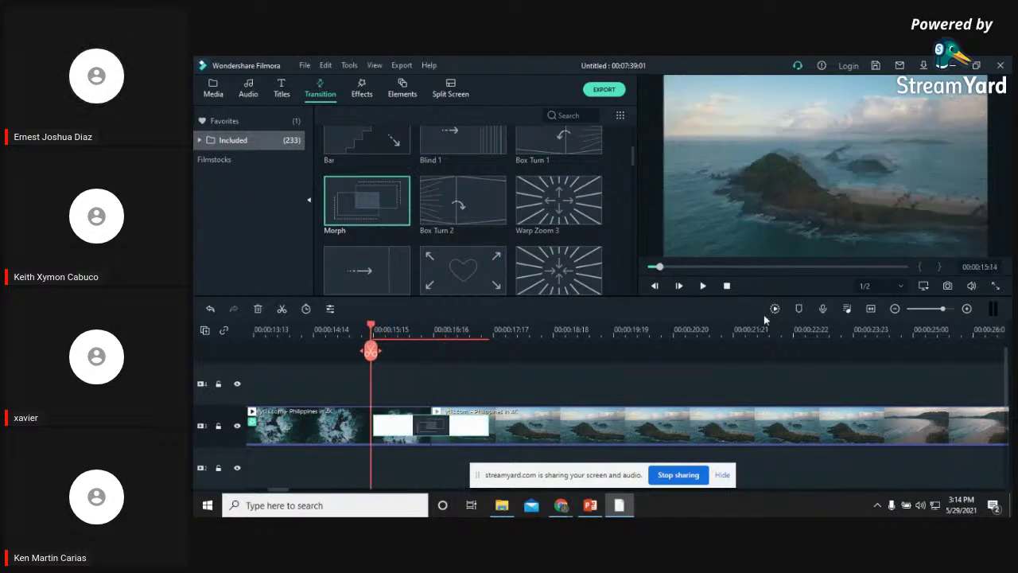
{"action": "left_click", "coordinate": [704, 286]}
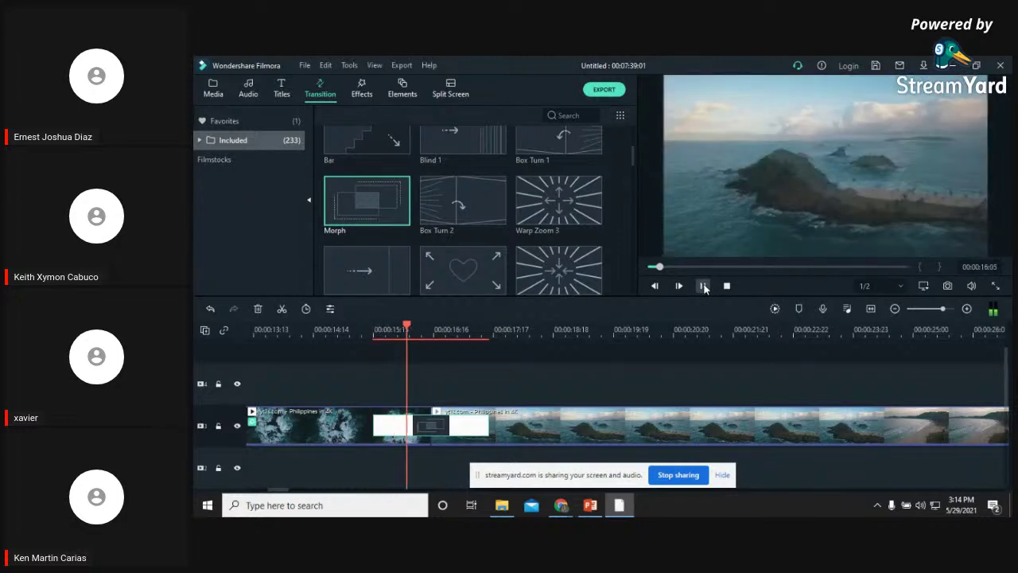
{"action": "left_click", "coordinate": [703, 286]}
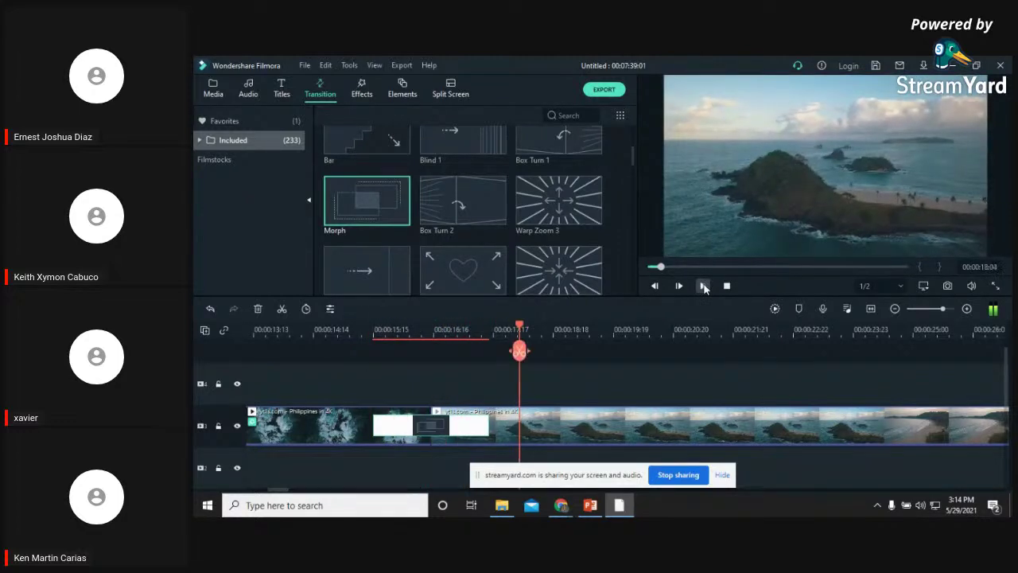
Replace the Morph transition on the ocean-to-island cut with Butterfly Wave Scrawler
{"action": "key", "text": "Delete"}
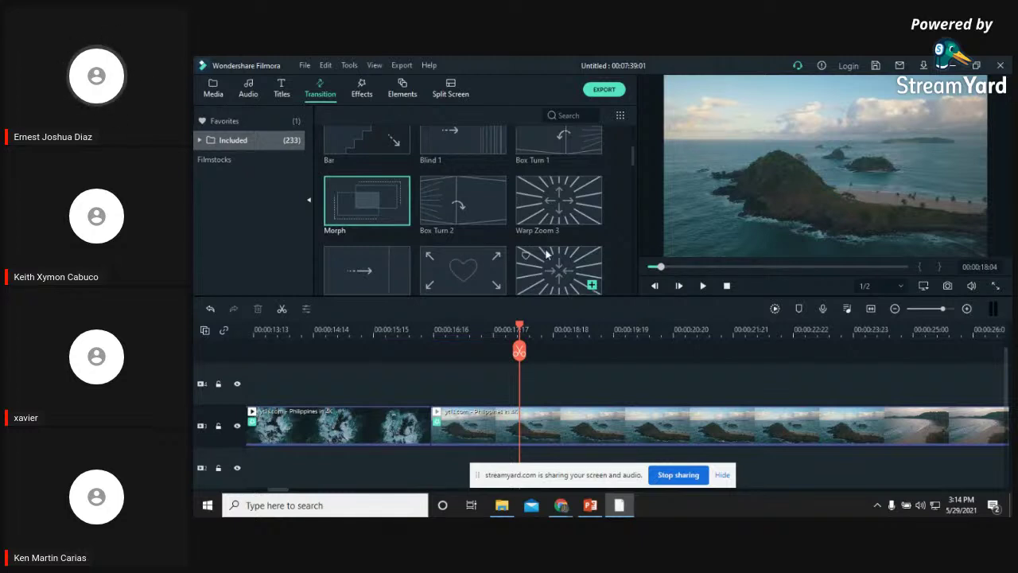
{"action": "scroll", "coordinate": [540, 266], "scroll_direction": "down", "scroll_amount": 8}
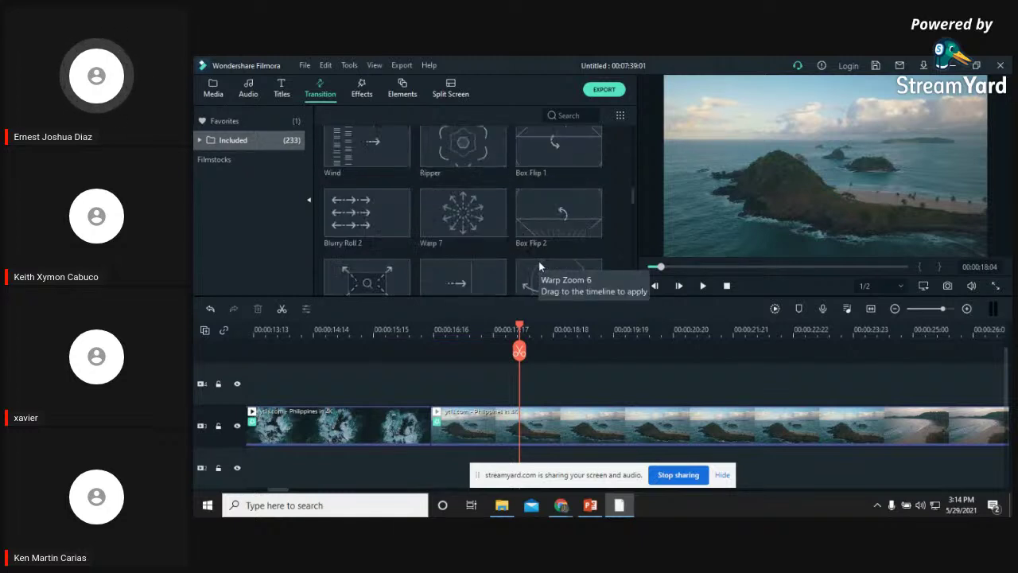
{"action": "scroll", "coordinate": [540, 267], "scroll_direction": "down", "scroll_amount": 6}
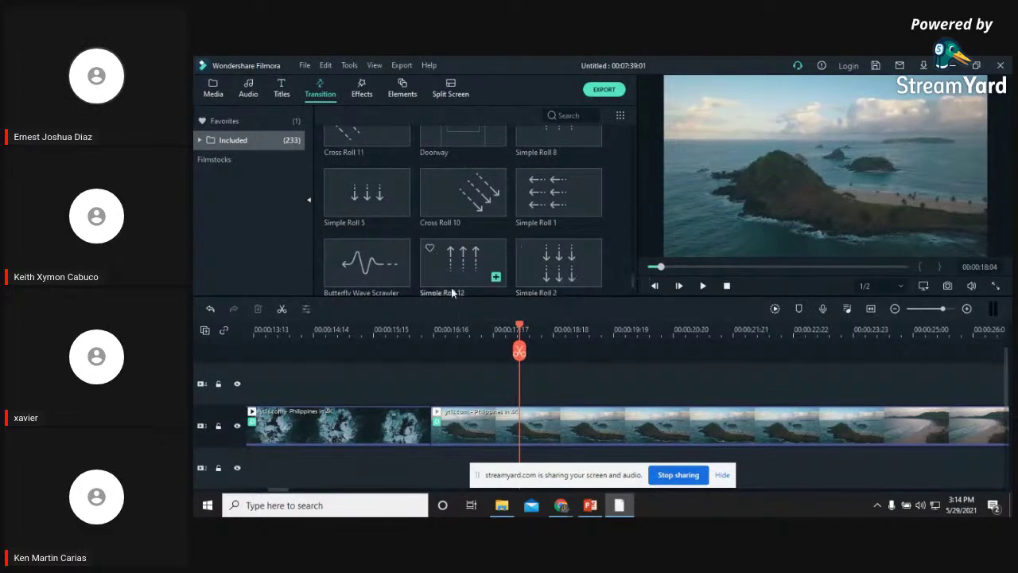
{"action": "left_click_drag", "start_coordinate": [368, 272], "coordinate": [431, 443]}
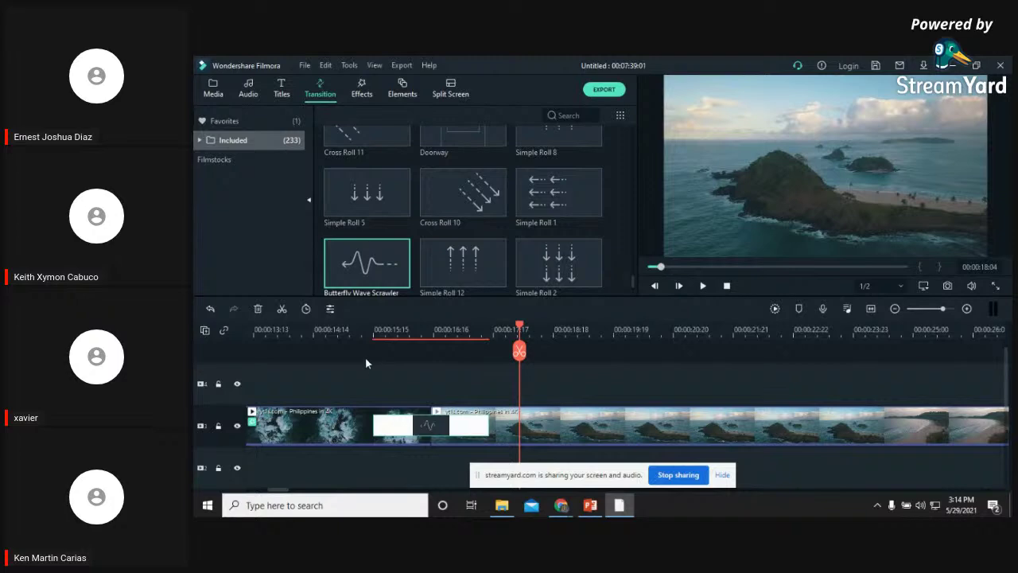
Play back the Butterfly Wave Scrawler transition and the island shot after it, starting at about 00:00:15:12
{"action": "left_click", "coordinate": [365, 335]}
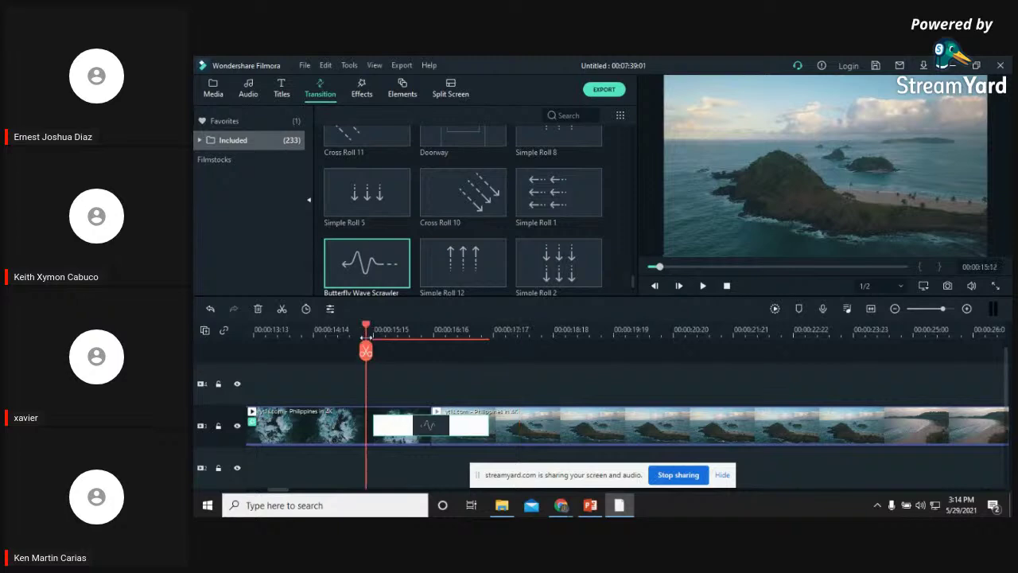
{"action": "left_click", "coordinate": [704, 286]}
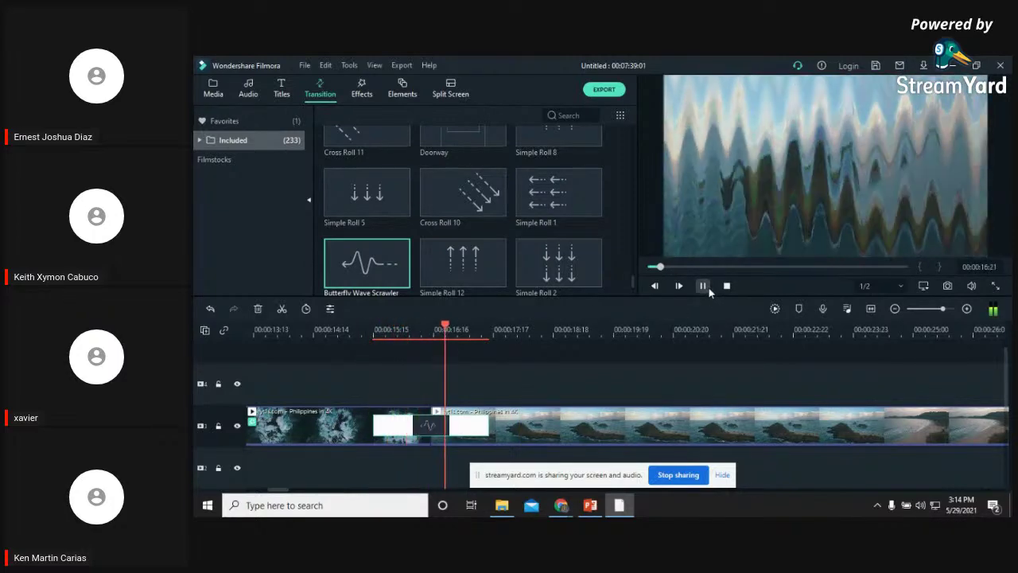
{"action": "left_click", "coordinate": [709, 290]}
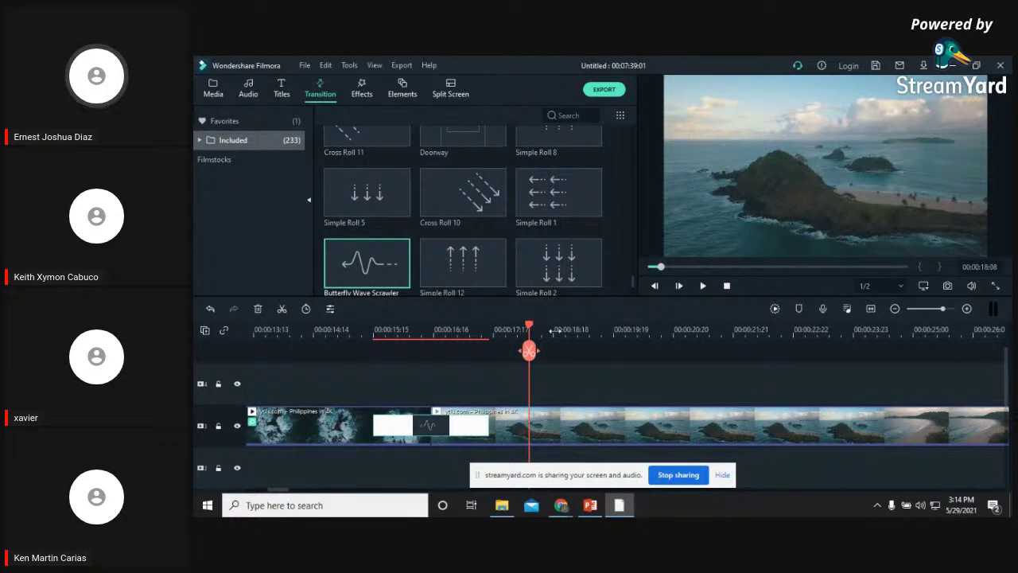
{"action": "left_click", "coordinate": [697, 286]}
{"action": "left_click", "coordinate": [702, 286]}
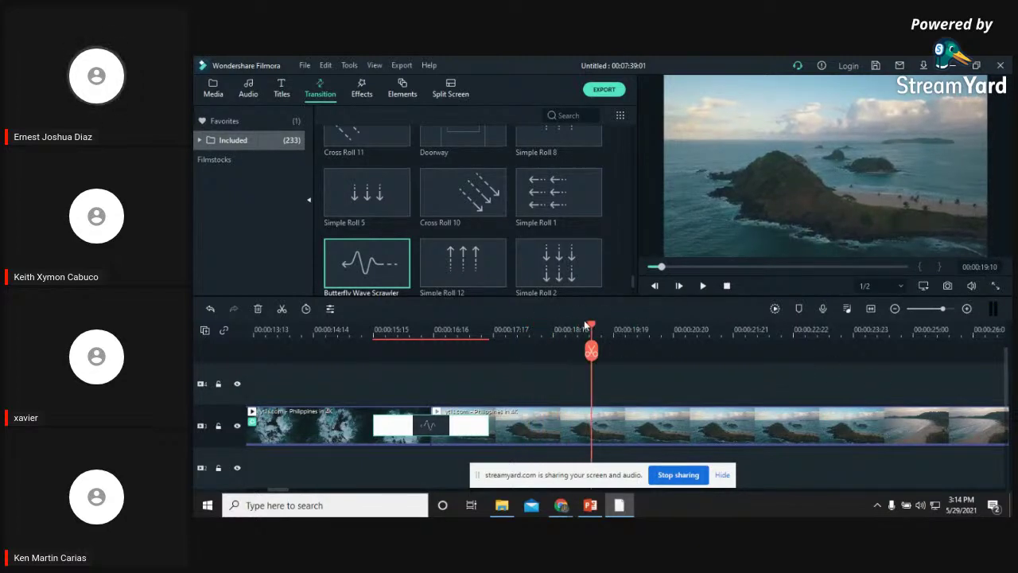
Split the Philippines in 4K clip at 00:00:24:12, where the beach shot begins, and inspect the frames before the cut
{"action": "left_click_drag", "start_coordinate": [613, 338], "coordinate": [884, 340]}
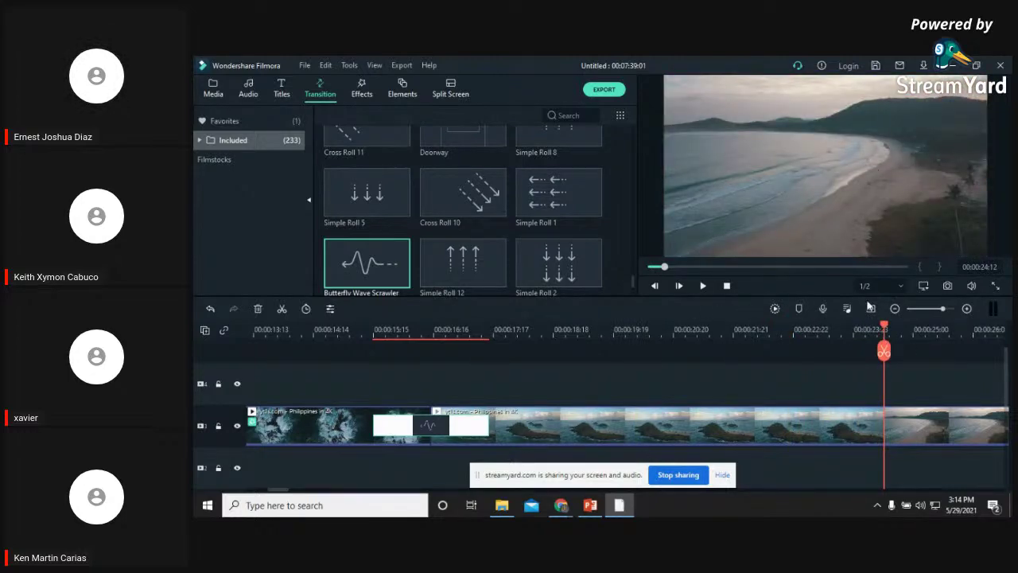
{"action": "left_click", "coordinate": [885, 351]}
{"action": "left_click", "coordinate": [783, 431]}
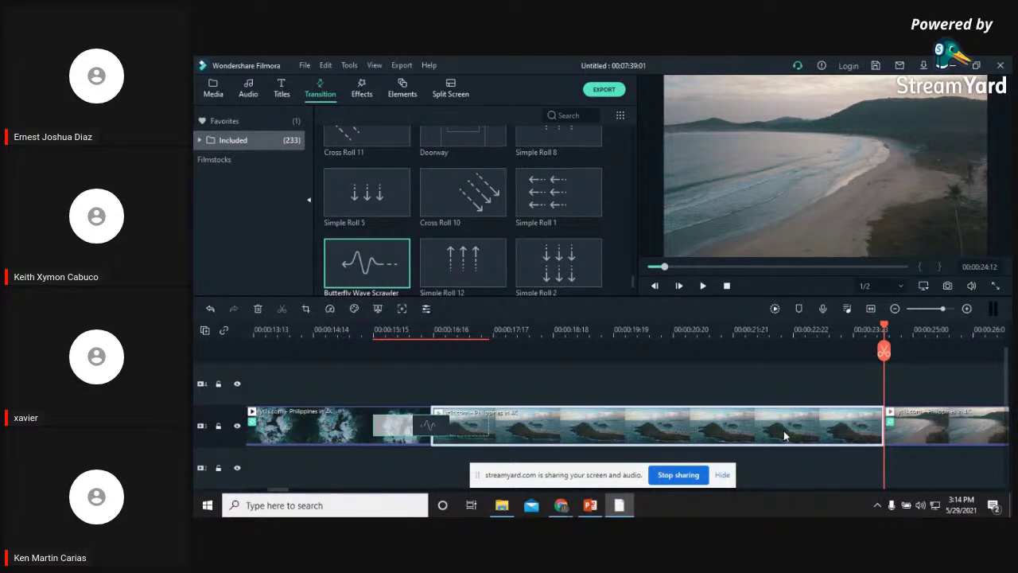
{"action": "left_click", "coordinate": [879, 327]}
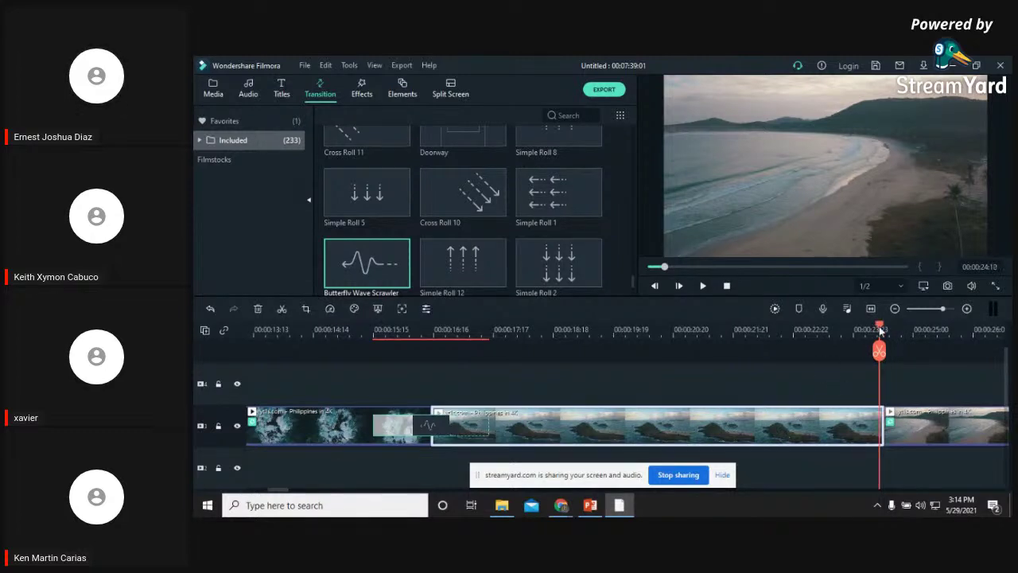
{"action": "left_click_drag", "start_coordinate": [880, 332], "coordinate": [826, 334]}
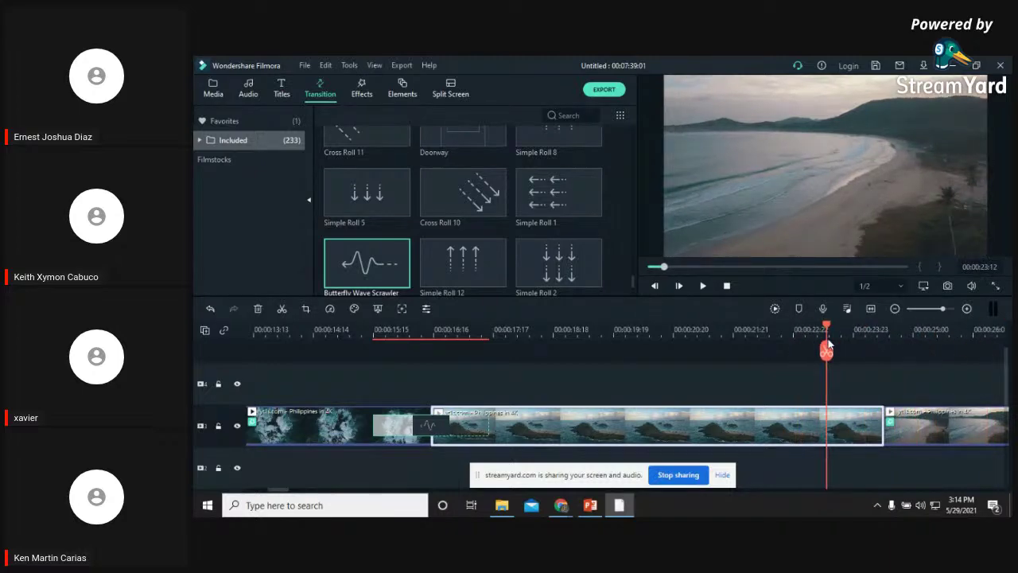
{"action": "left_click_drag", "start_coordinate": [827, 330], "coordinate": [857, 350]}
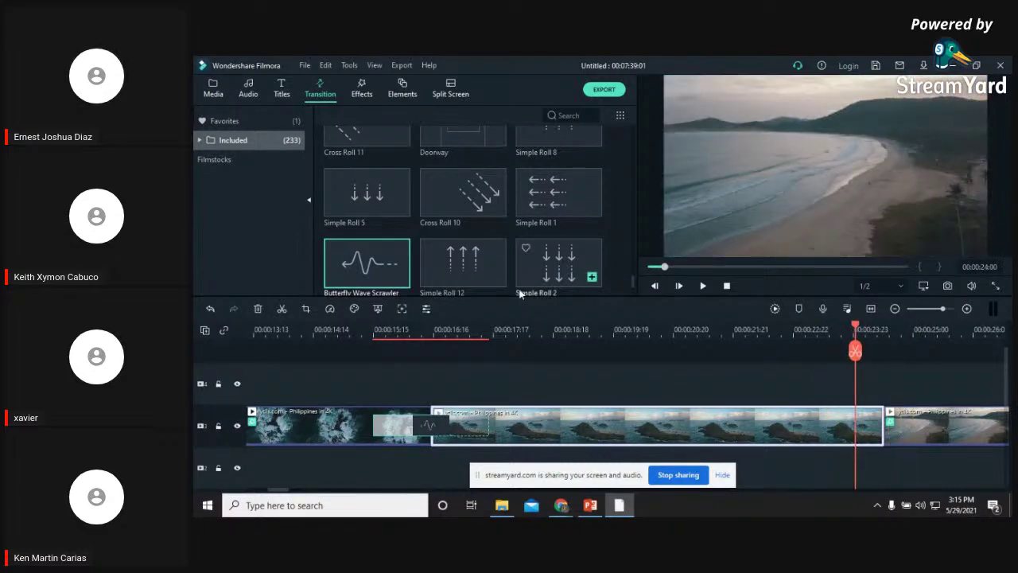
Place the Colour Distance transition on the cut between the island and beach shots
{"action": "scroll", "coordinate": [477, 270], "scroll_direction": "down", "scroll_amount": 5}
{"action": "scroll", "coordinate": [453, 260], "scroll_direction": "down", "scroll_amount": 2}
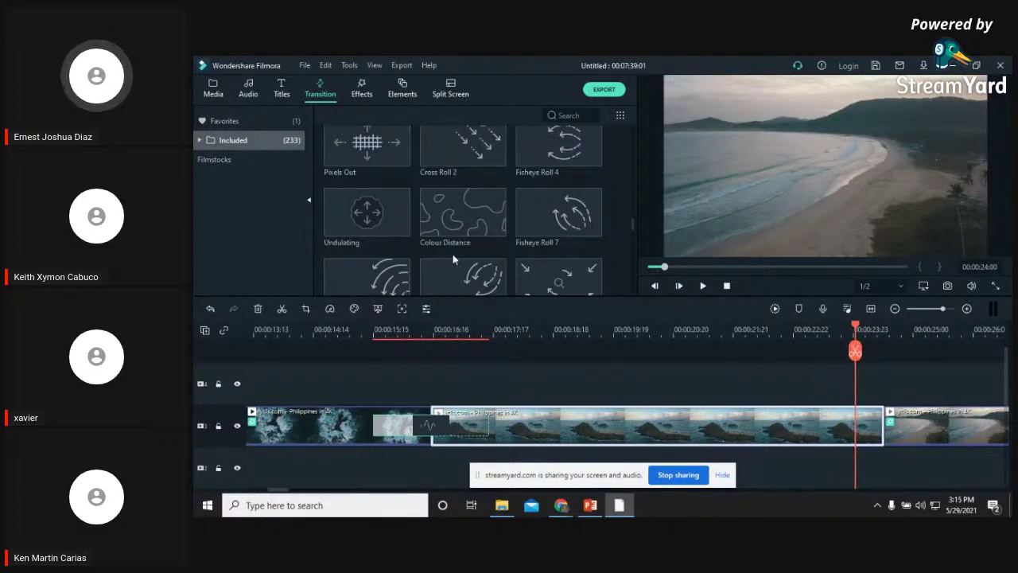
{"action": "left_click_drag", "start_coordinate": [714, 313], "coordinate": [883, 422]}
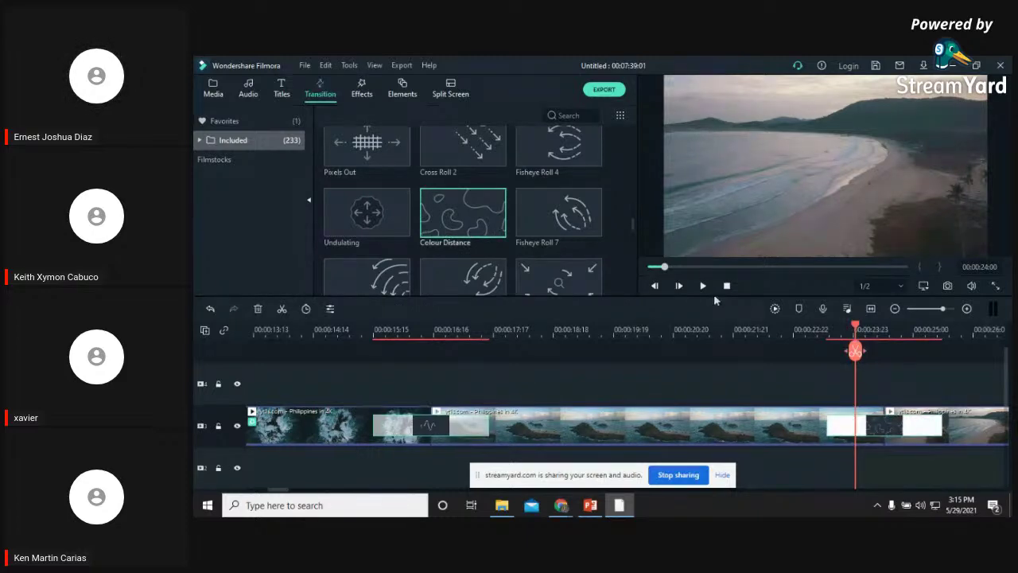
Play back the Colour Distance transition from its start at about 00:00:23:12
{"action": "left_click_drag", "start_coordinate": [858, 331], "coordinate": [827, 330]}
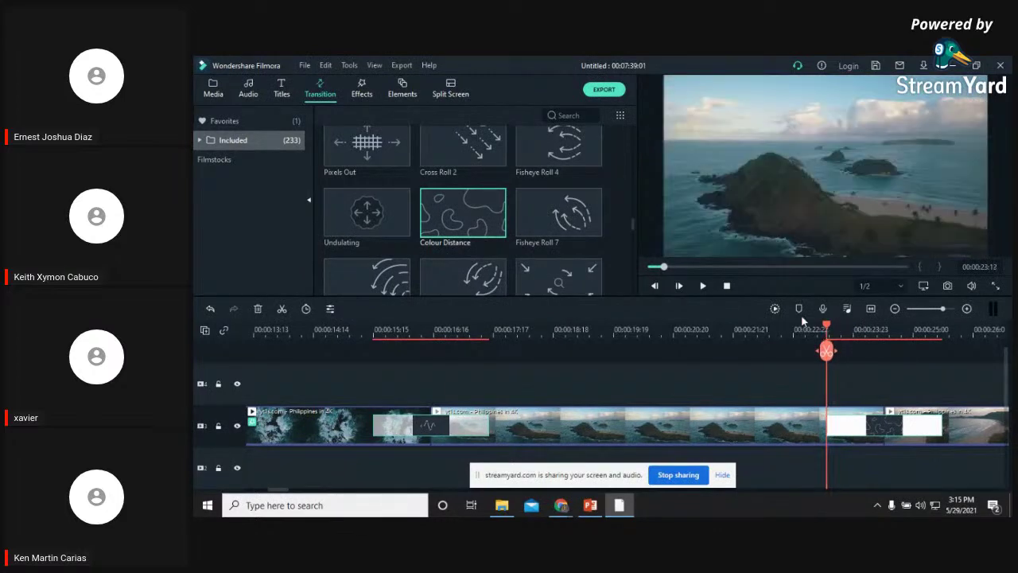
{"action": "left_click", "coordinate": [702, 288]}
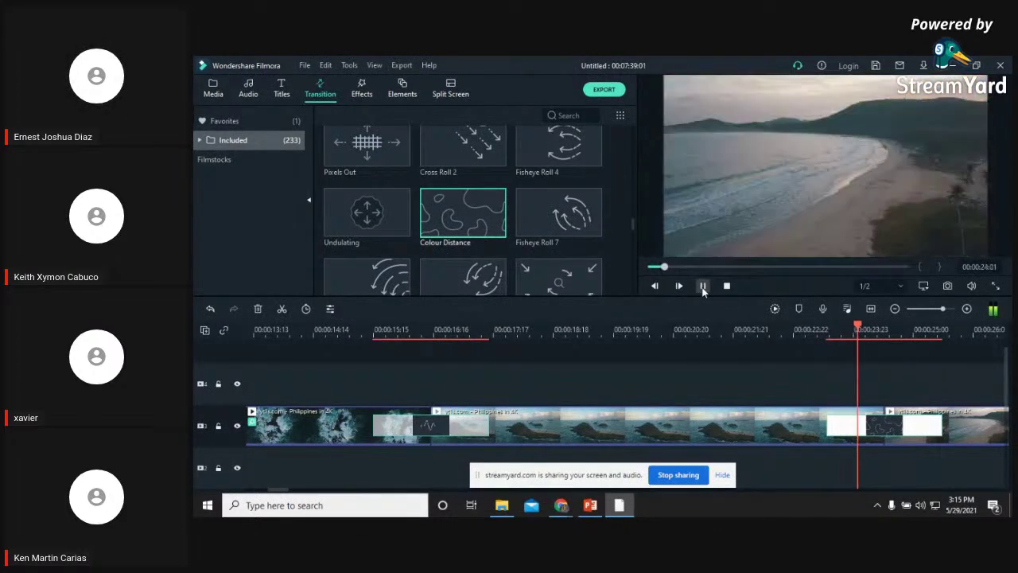
{"action": "left_click", "coordinate": [702, 287]}
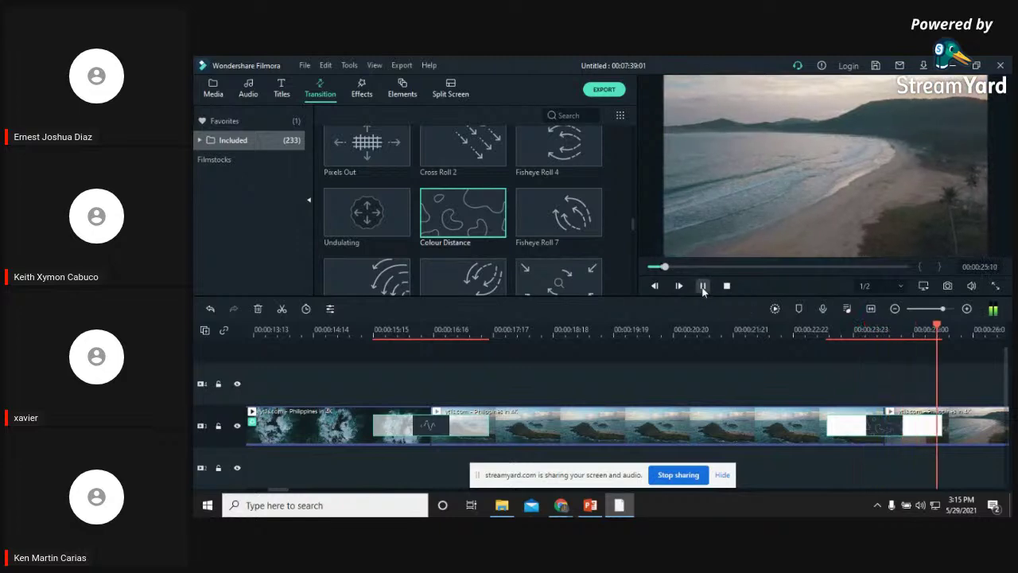
{"action": "left_click", "coordinate": [873, 348]}
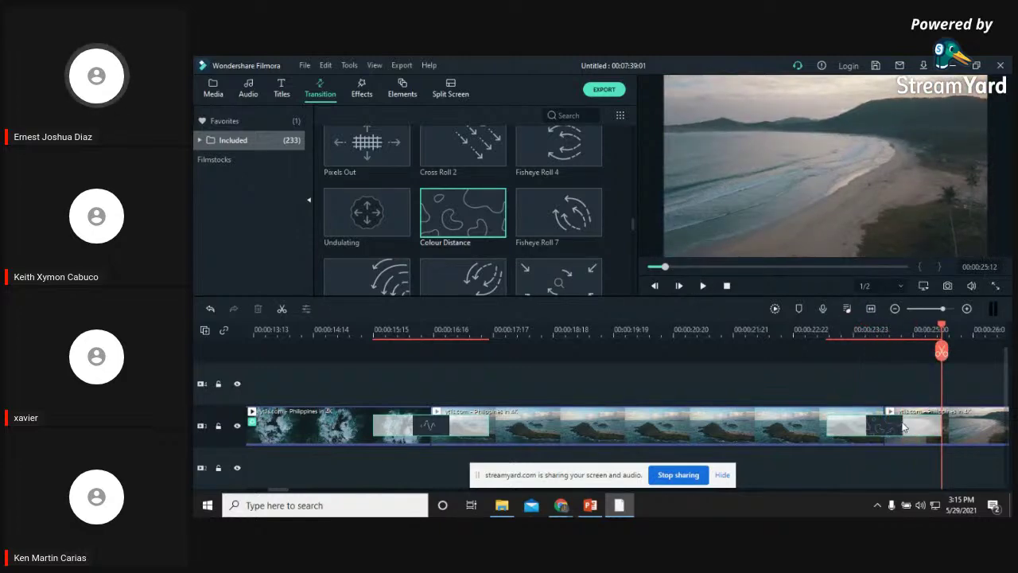
Shift the Colour Distance transition so it starts at the island-to-beach cut, and play it back from about 00:00:23:16
{"action": "left_click", "coordinate": [903, 428]}
{"action": "left_click", "coordinate": [895, 331]}
{"action": "left_click_drag", "start_coordinate": [896, 331], "coordinate": [804, 341]}
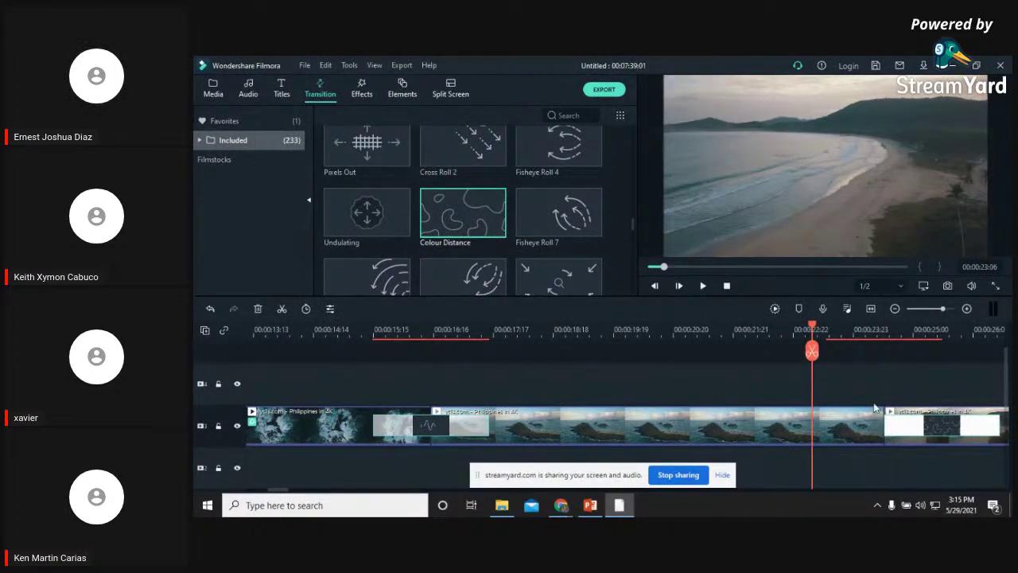
{"action": "left_click_drag", "start_coordinate": [812, 338], "coordinate": [835, 338]}
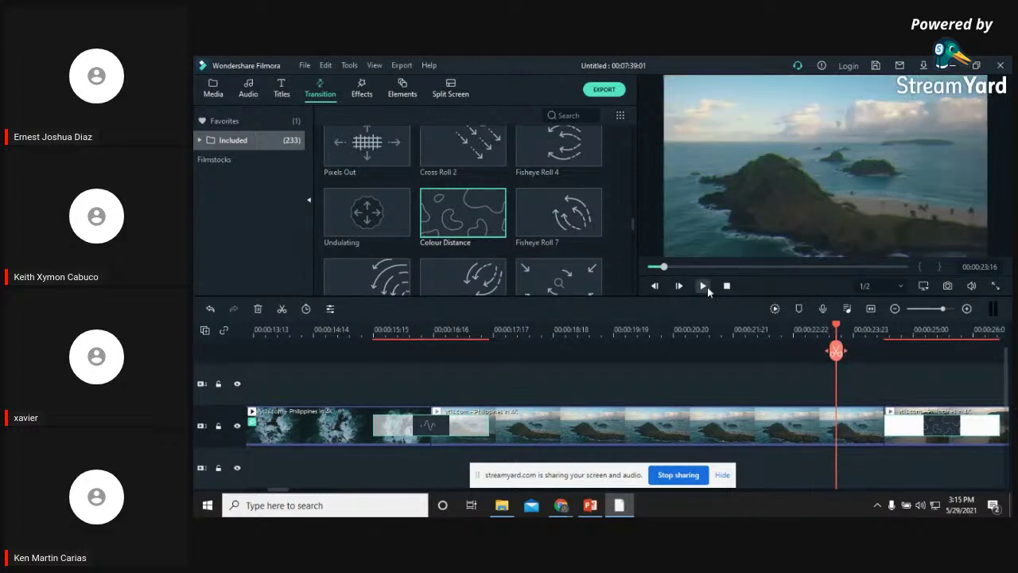
{"action": "left_click", "coordinate": [705, 286]}
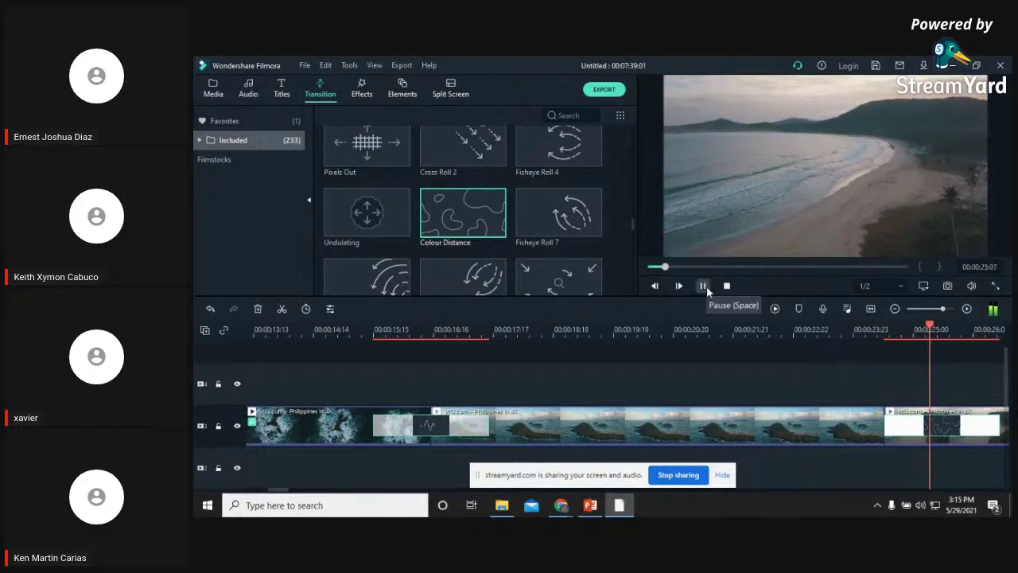
{"action": "left_click", "coordinate": [704, 286]}
Replace the Colour Distance transition at the island-to-beach cut with Whirl 7, centred on the cut
{"action": "scroll", "coordinate": [999, 410], "scroll_direction": "down", "scroll_amount": 1}
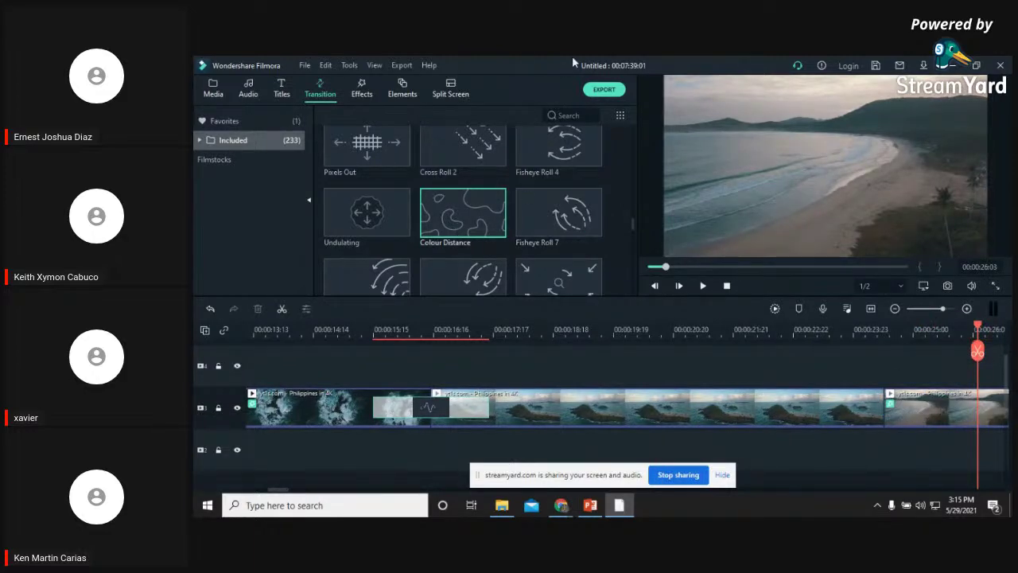
{"action": "scroll", "coordinate": [406, 239], "scroll_direction": "down", "scroll_amount": 3}
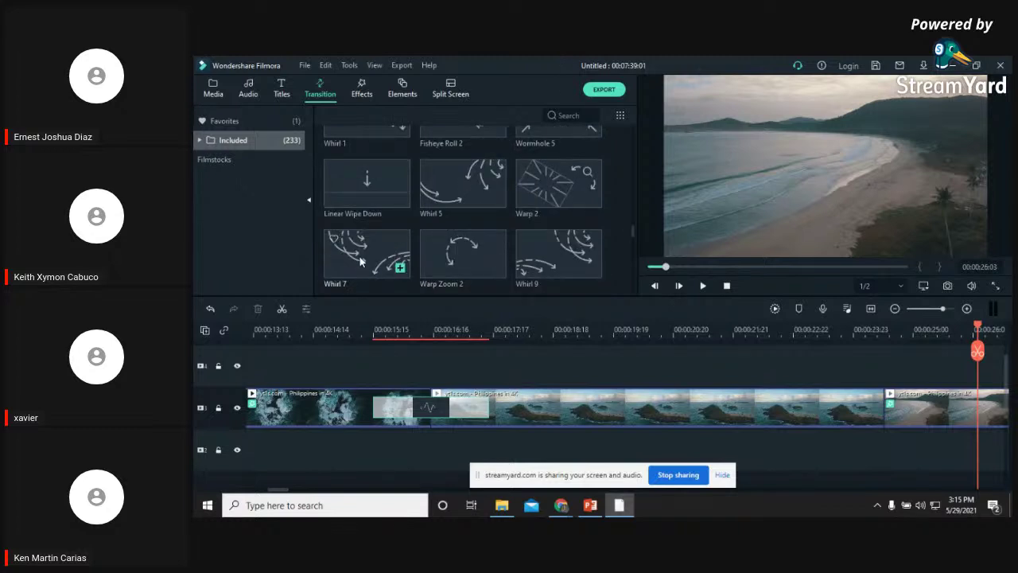
{"action": "left_click_drag", "start_coordinate": [360, 260], "coordinate": [874, 406]}
Play back the Whirl 7 transition between the island and beach shots, starting at about 00:00:23:20
{"action": "left_click", "coordinate": [845, 329]}
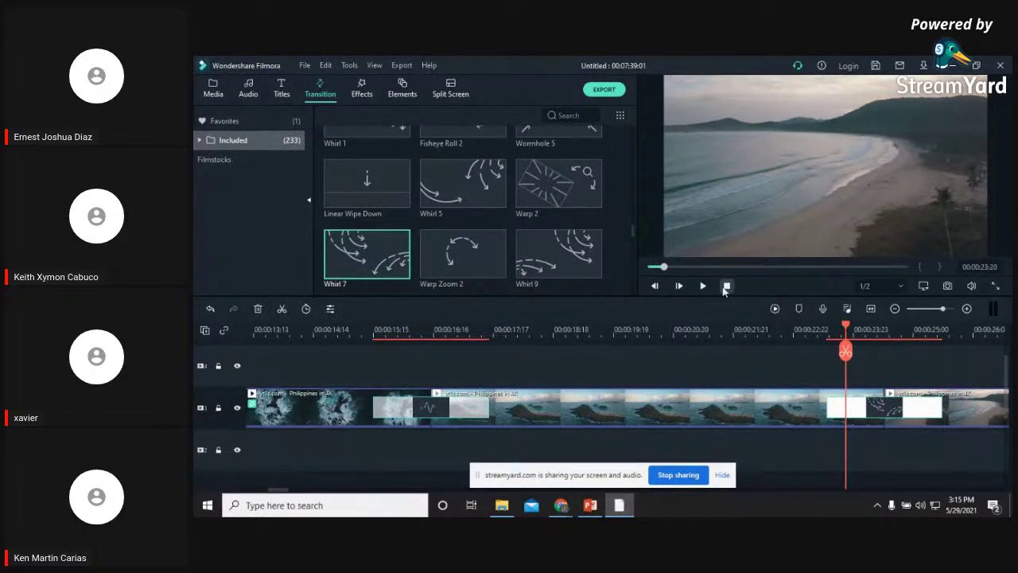
{"action": "left_click", "coordinate": [708, 287]}
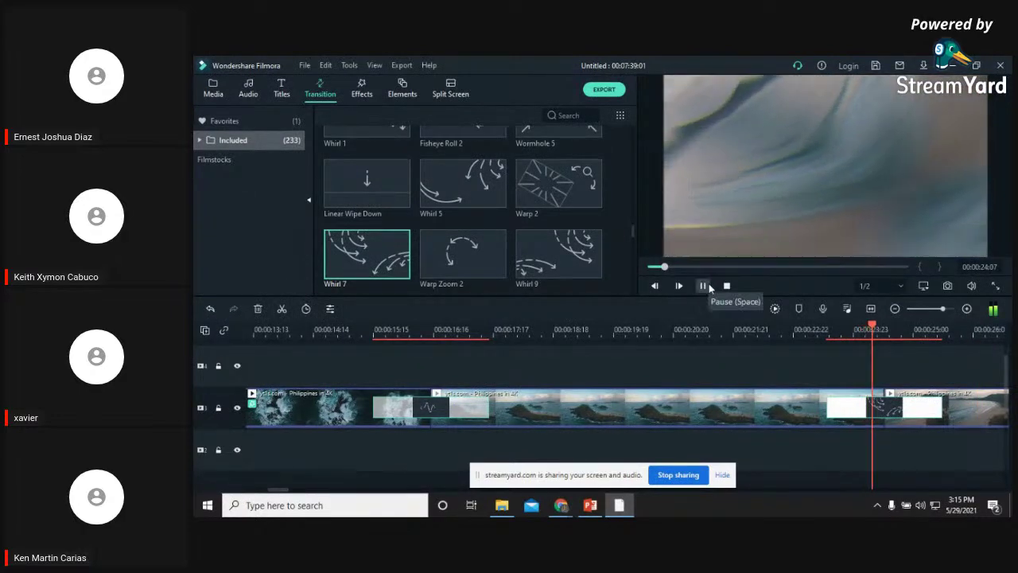
{"action": "left_click", "coordinate": [705, 286]}
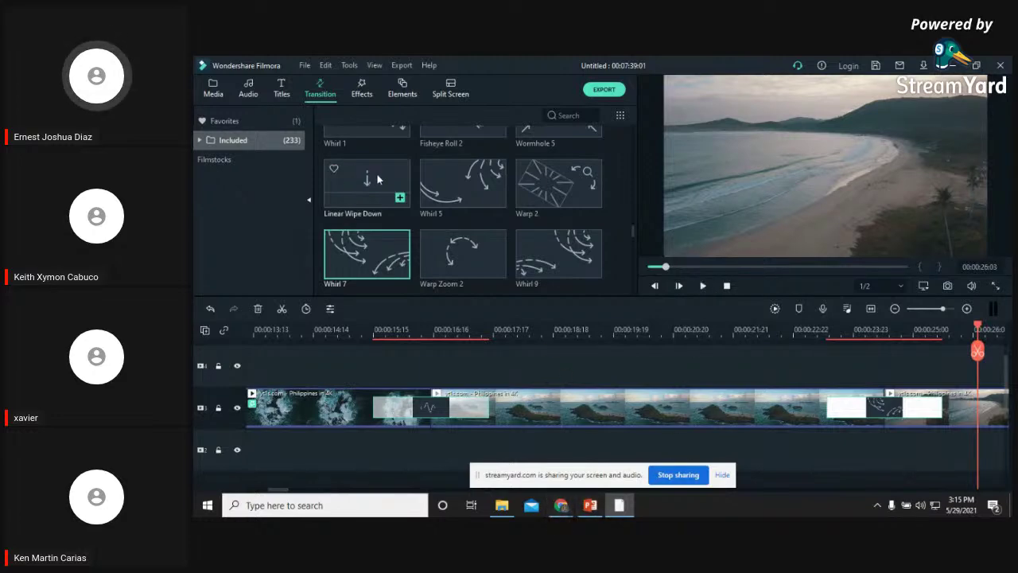
Browse the included transitions and their categories, and check the PowerPoint slide on elements, transitions and sound effects
{"action": "scroll", "coordinate": [474, 240], "scroll_direction": "up", "scroll_amount": 5}
{"action": "scroll", "coordinate": [478, 252], "scroll_direction": "up", "scroll_amount": 3}
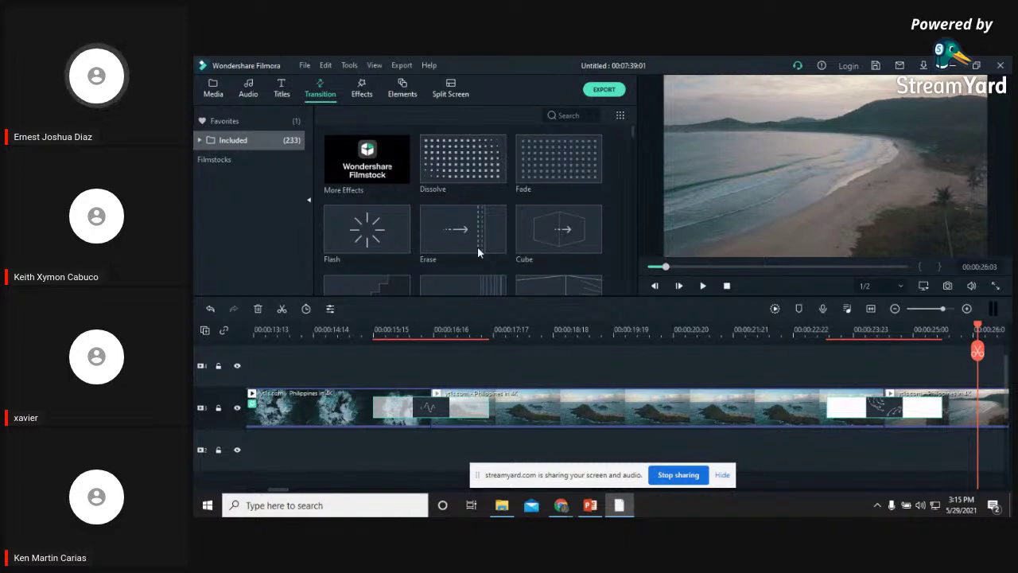
{"action": "mouse_move", "coordinate": [478, 247]}
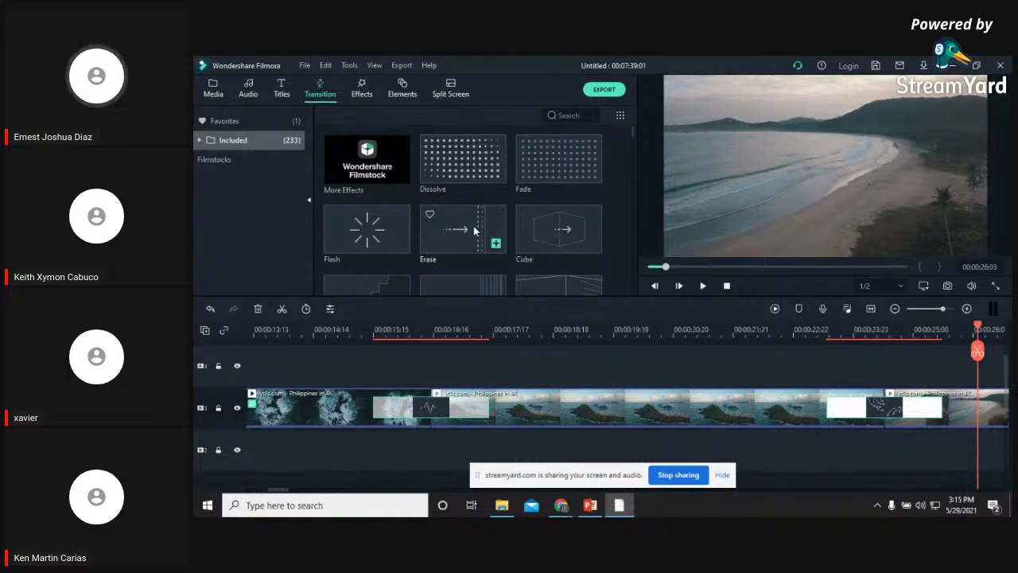
{"action": "scroll", "coordinate": [474, 231], "scroll_direction": "down", "scroll_amount": 6}
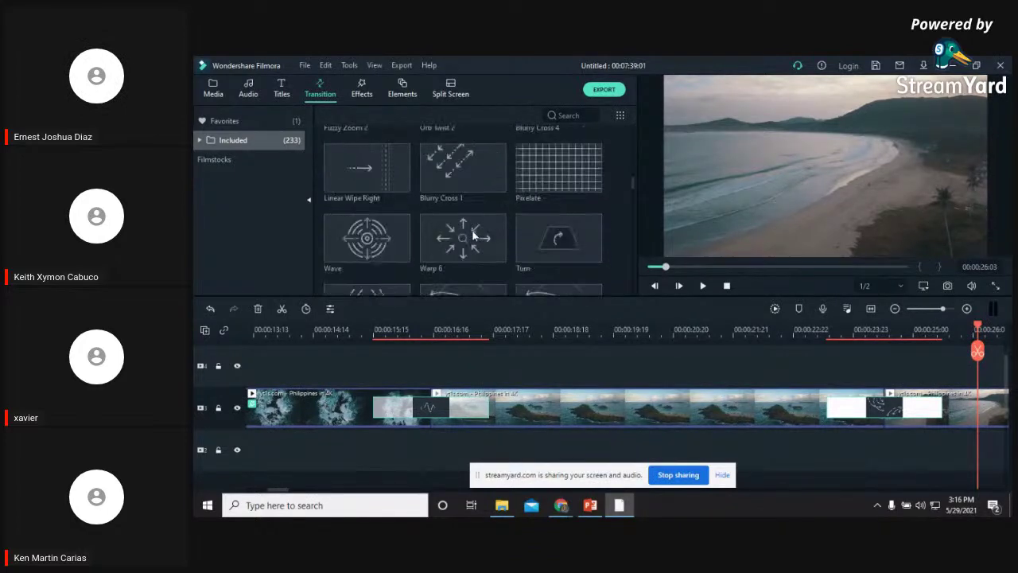
{"action": "left_click", "coordinate": [239, 142]}
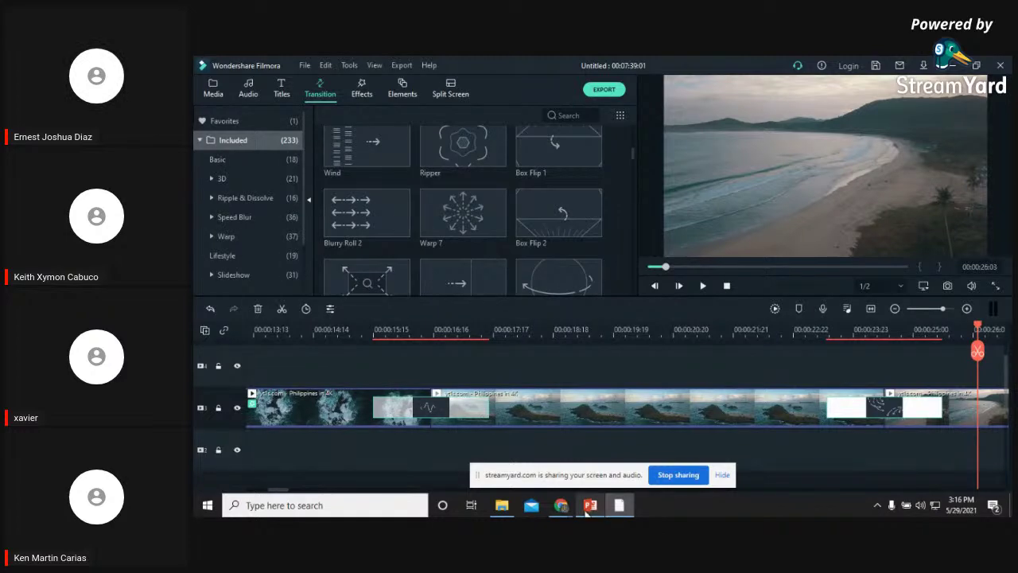
{"action": "left_click", "coordinate": [589, 505]}
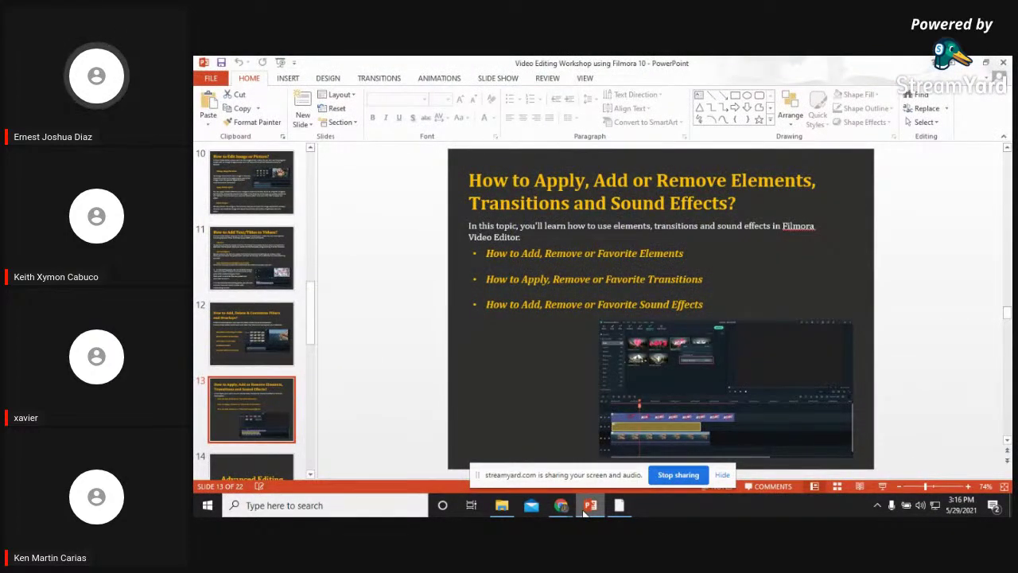
{"action": "left_click", "coordinate": [620, 505]}
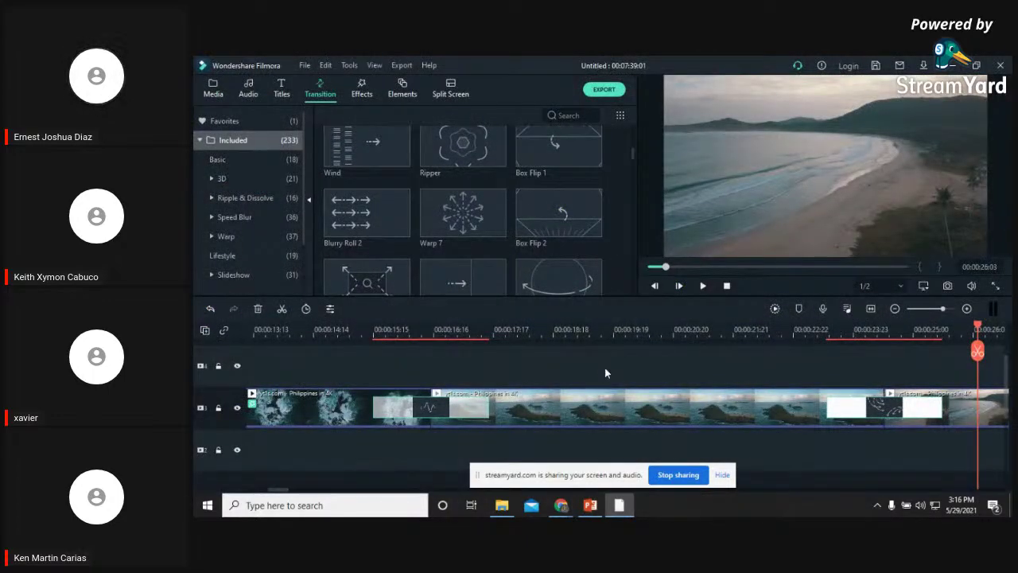
Add the Boom! element on the track above the island shot, starting at about 00:00:18
{"action": "left_click", "coordinate": [397, 92]}
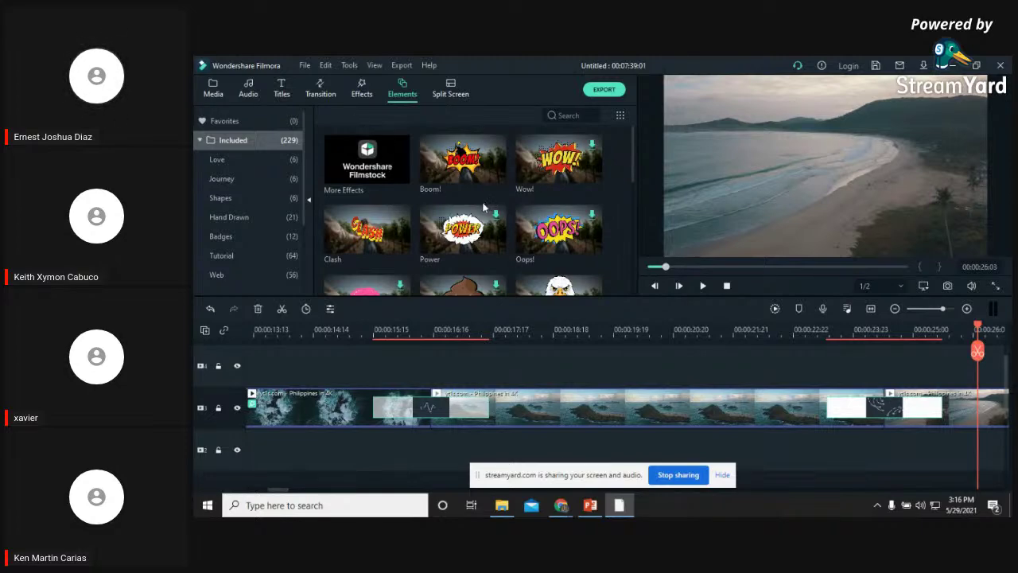
{"action": "left_click_drag", "start_coordinate": [493, 201], "coordinate": [540, 363]}
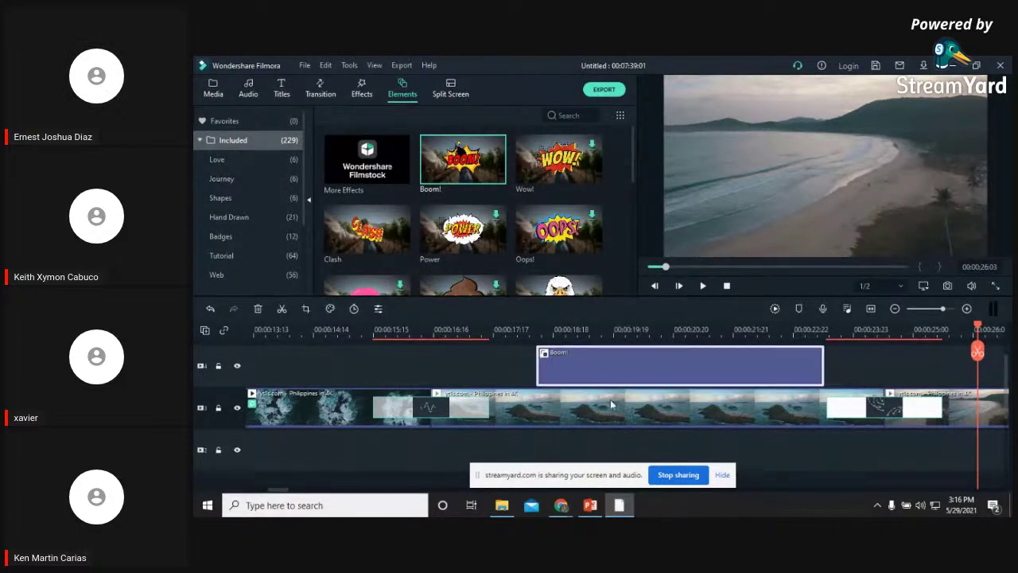
{"action": "scroll", "coordinate": [429, 219], "scroll_direction": "down", "scroll_amount": 3}
{"action": "scroll", "coordinate": [442, 224], "scroll_direction": "up", "scroll_amount": 5}
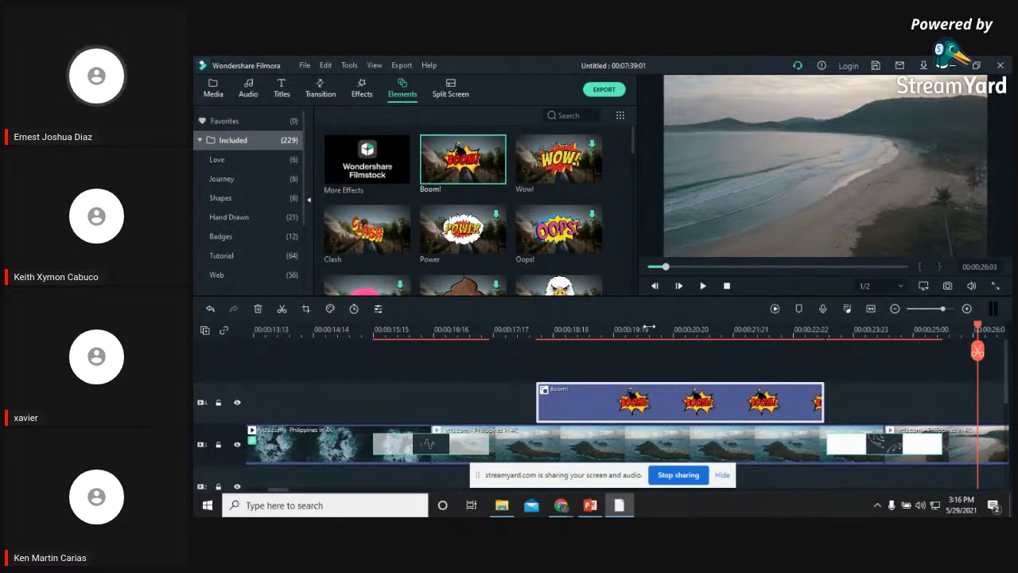
Browse the included elements, including the Love, Journey, Shapes and Hand Drawn categories
{"action": "scroll", "coordinate": [528, 247], "scroll_direction": "down", "scroll_amount": 15}
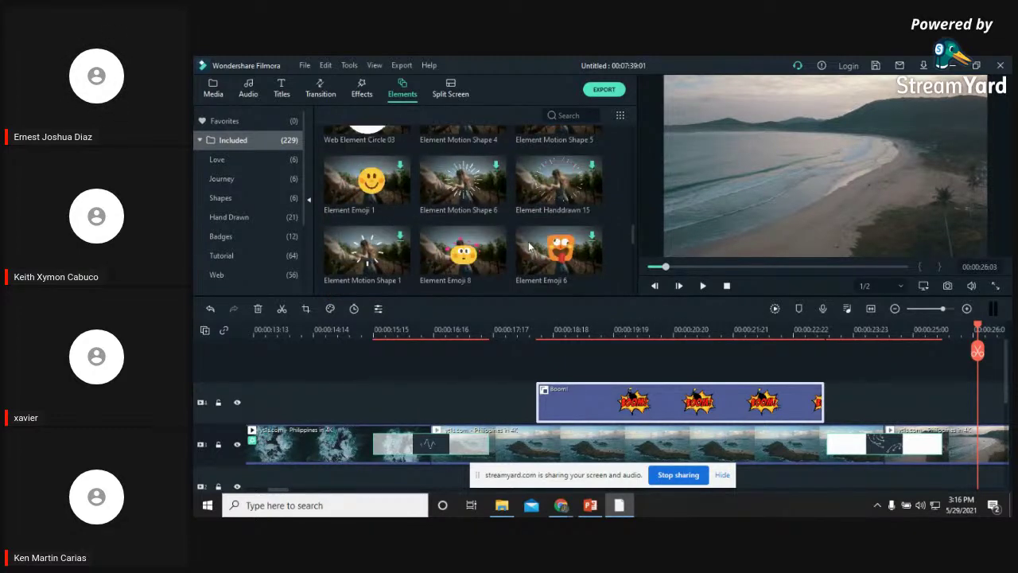
{"action": "scroll", "coordinate": [529, 248], "scroll_direction": "up", "scroll_amount": 15}
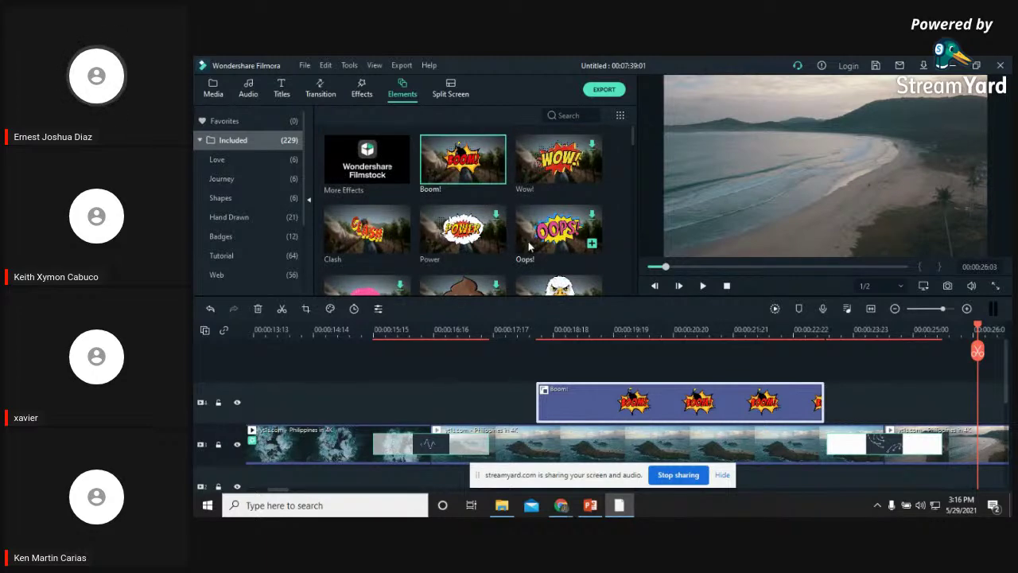
{"action": "left_click", "coordinate": [218, 159]}
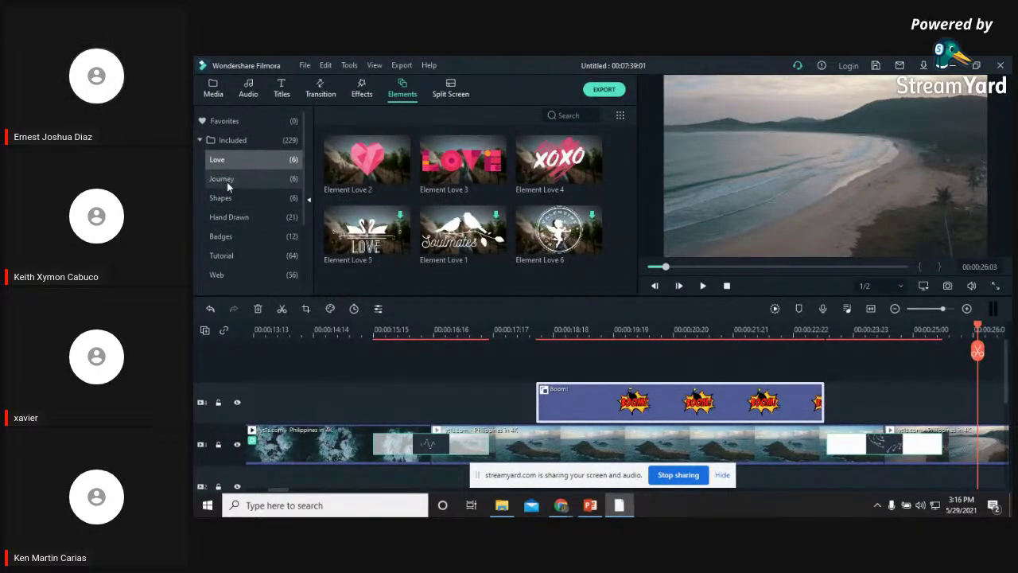
{"action": "left_click", "coordinate": [227, 181]}
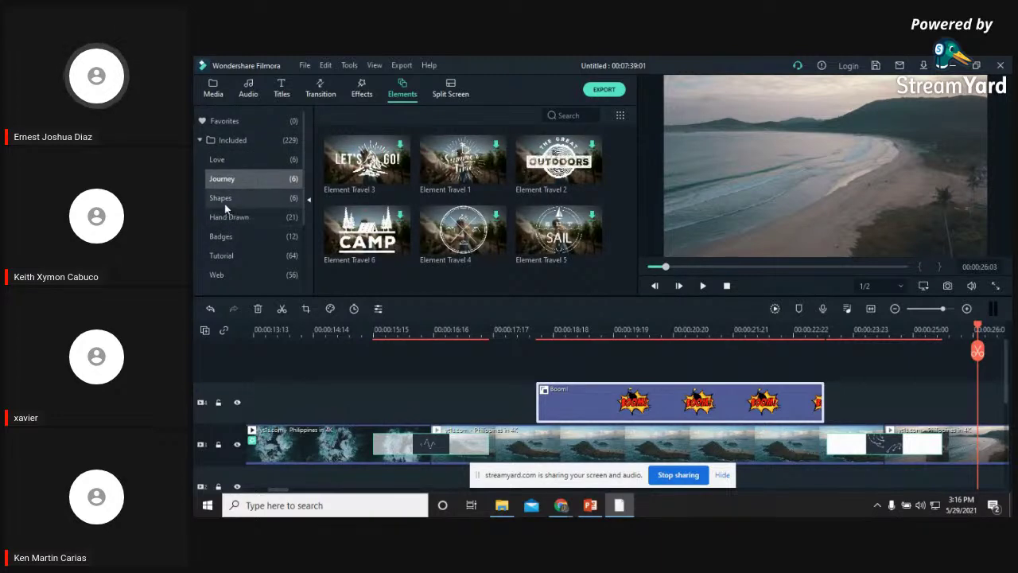
{"action": "left_click", "coordinate": [226, 203]}
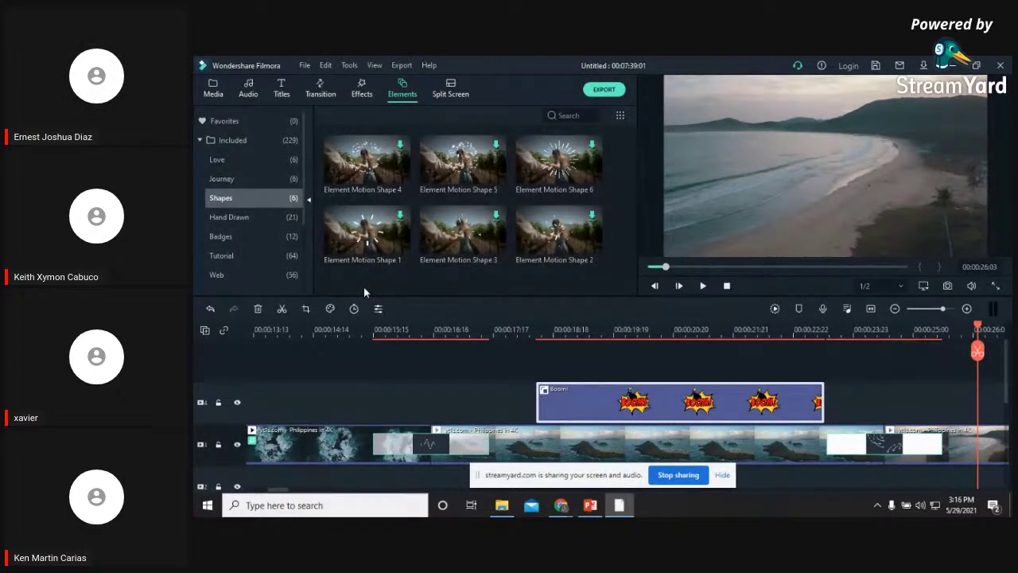
{"action": "left_click", "coordinate": [216, 215]}
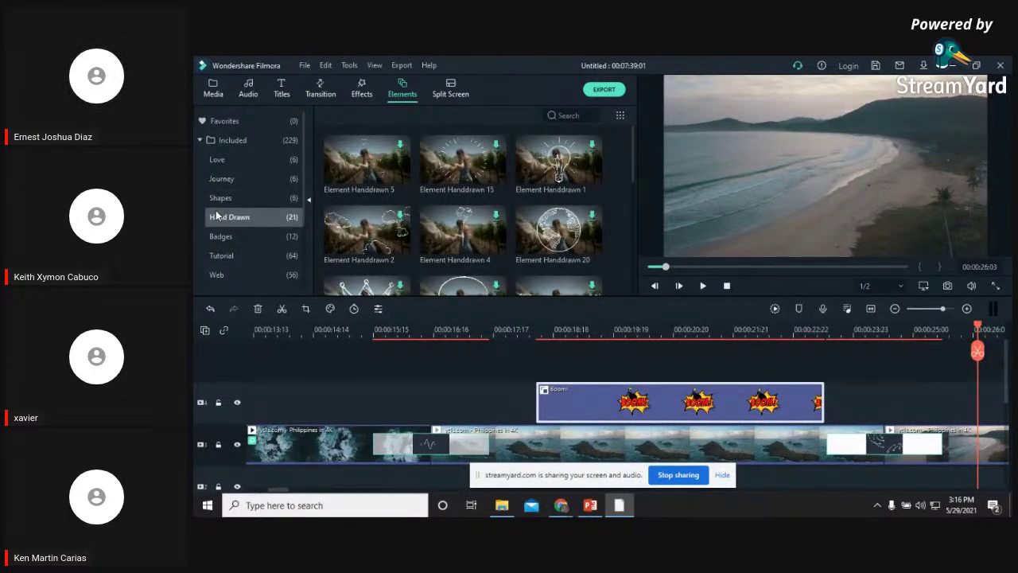
{"action": "left_click", "coordinate": [232, 140]}
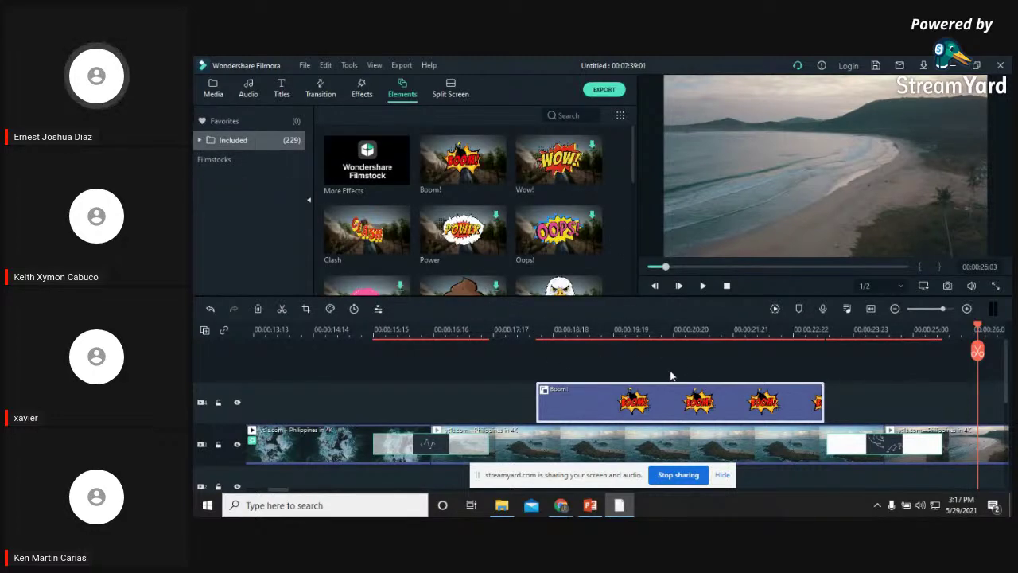
Play back the Boom! element over the island shot from about 00:00:19:15
{"action": "left_click", "coordinate": [637, 334]}
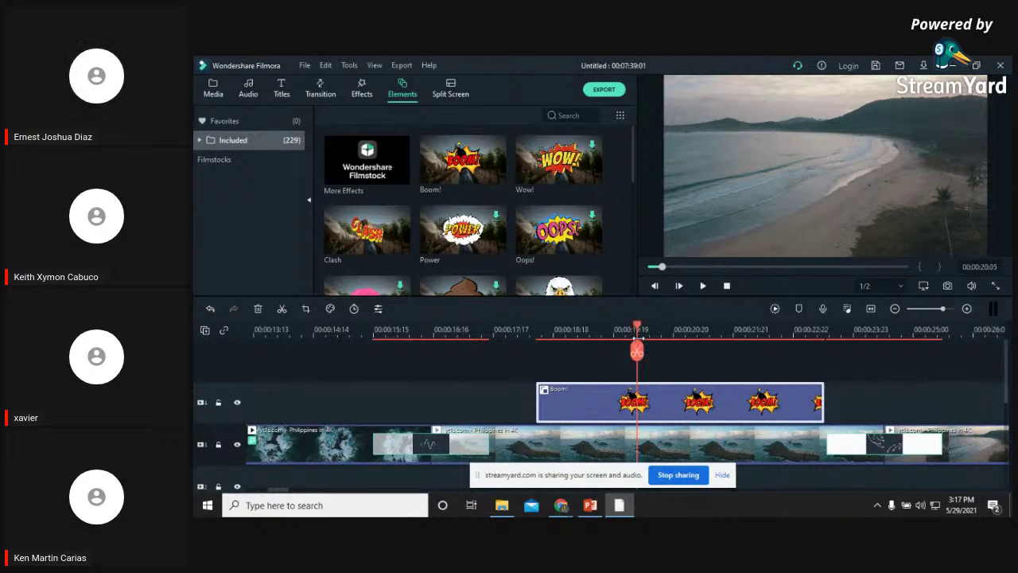
{"action": "left_click", "coordinate": [634, 330]}
{"action": "left_click_drag", "start_coordinate": [613, 327], "coordinate": [605, 327]}
{"action": "left_click", "coordinate": [703, 285]}
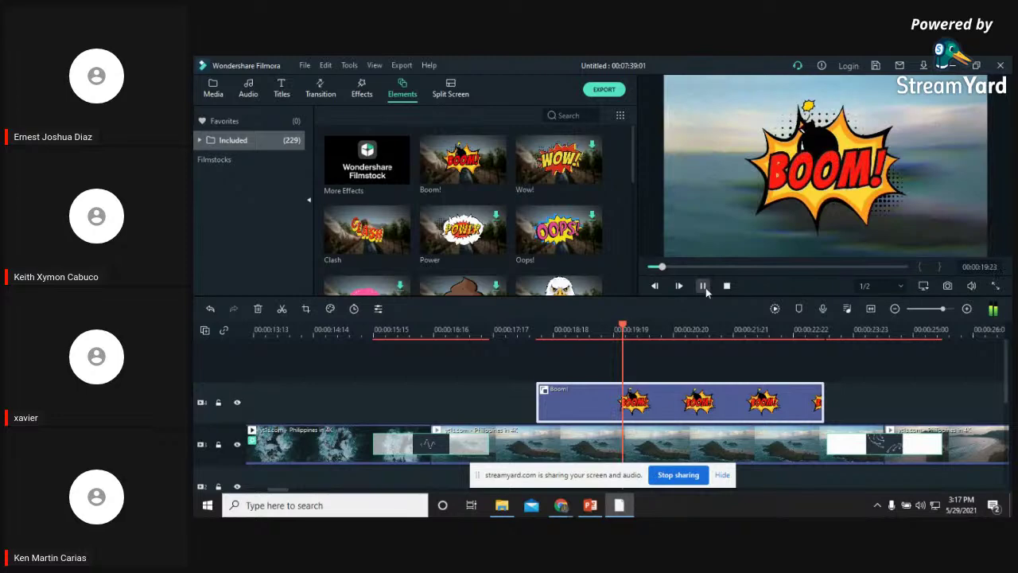
{"action": "left_click", "coordinate": [703, 286]}
Shrink the Boom! graphic, move it to the upper-right corner of the video frame, and play it back
{"action": "left_click", "coordinate": [792, 151]}
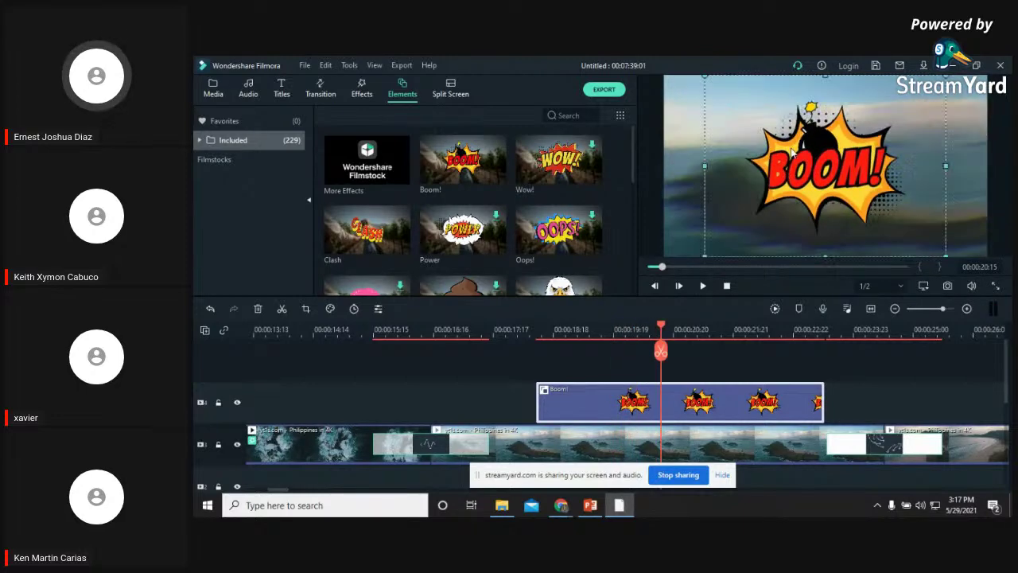
{"action": "left_click_drag", "start_coordinate": [705, 77], "coordinate": [811, 159]}
{"action": "left_click_drag", "start_coordinate": [899, 185], "coordinate": [959, 94]}
{"action": "left_click", "coordinate": [702, 286]}
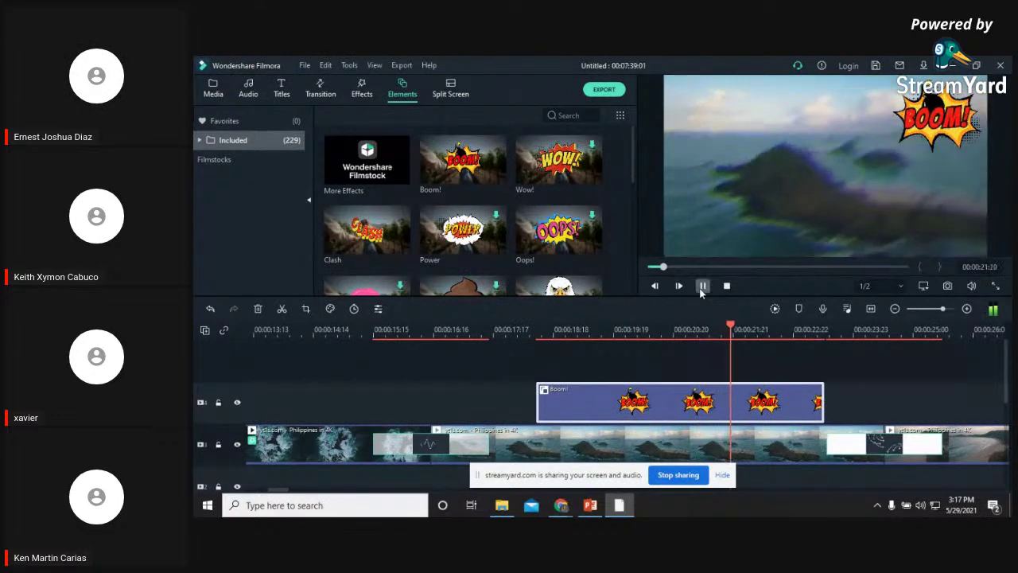
{"action": "left_click", "coordinate": [703, 285]}
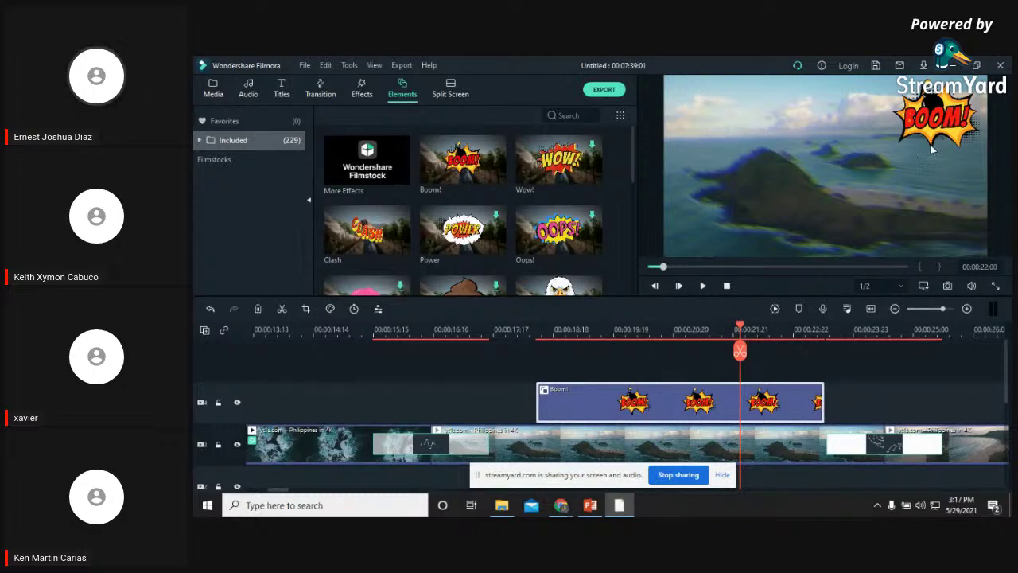
Add the eagle head element on a track above the Boom! clip, aligned with the start of that clip
{"action": "scroll", "coordinate": [549, 250], "scroll_direction": "down", "scroll_amount": 3}
{"action": "scroll", "coordinate": [563, 227], "scroll_direction": "up", "scroll_amount": 3}
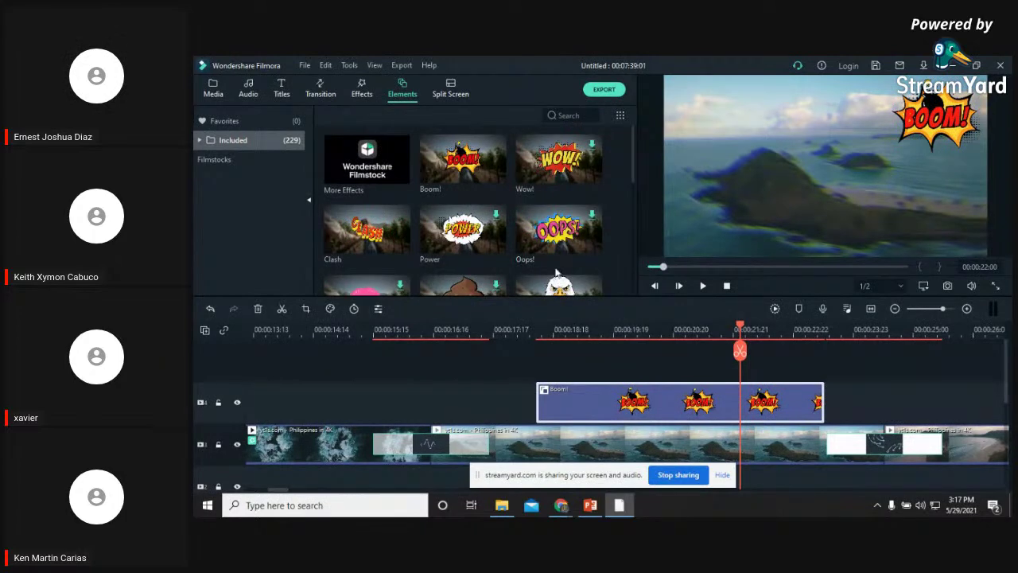
{"action": "left_click_drag", "start_coordinate": [560, 289], "coordinate": [537, 365]}
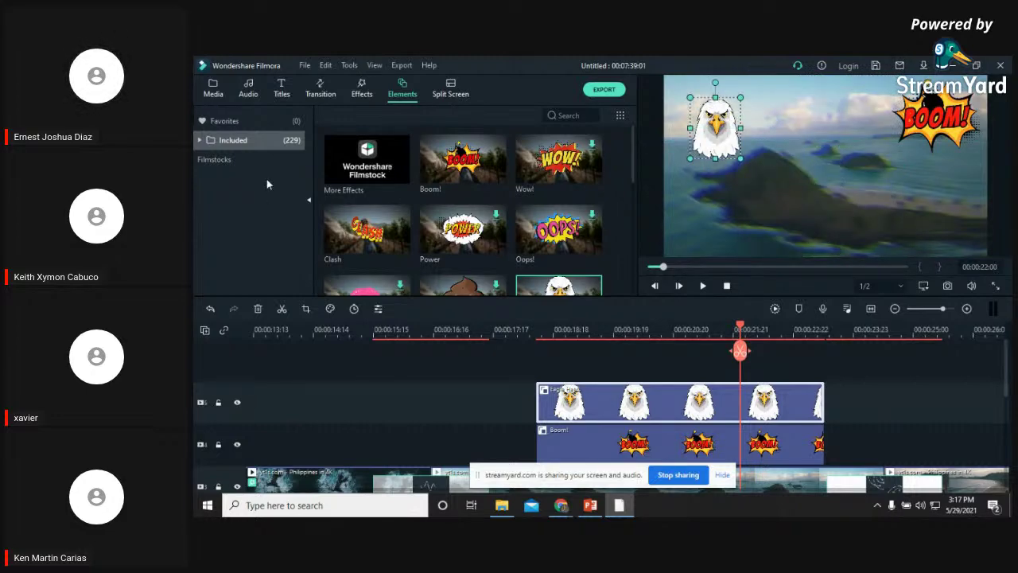
Add Element Handdrawn 20 from the Hand Drawn category on a track above the eagle head, spanning the same time range
{"action": "left_click", "coordinate": [200, 140]}
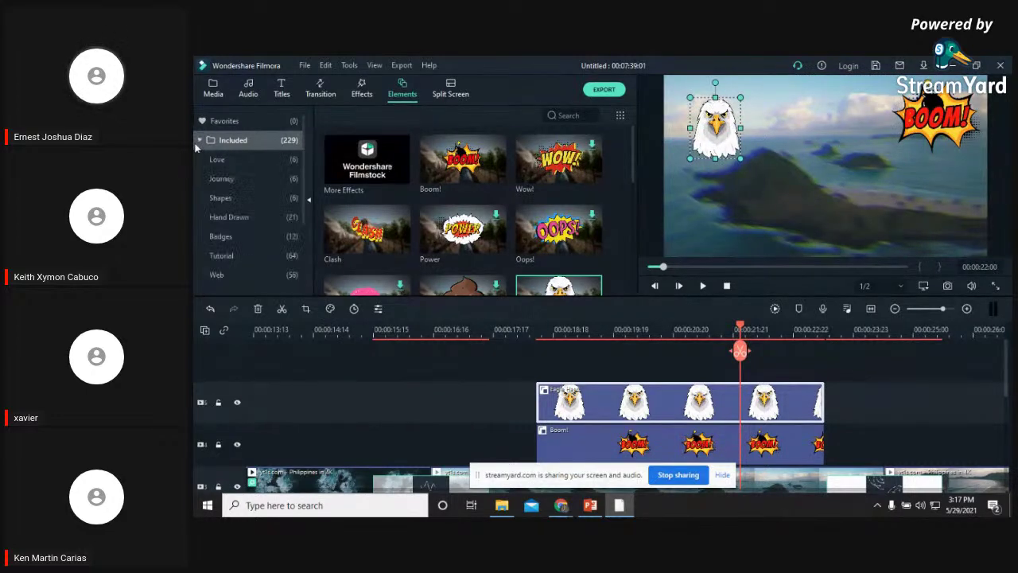
{"action": "left_click", "coordinate": [219, 221]}
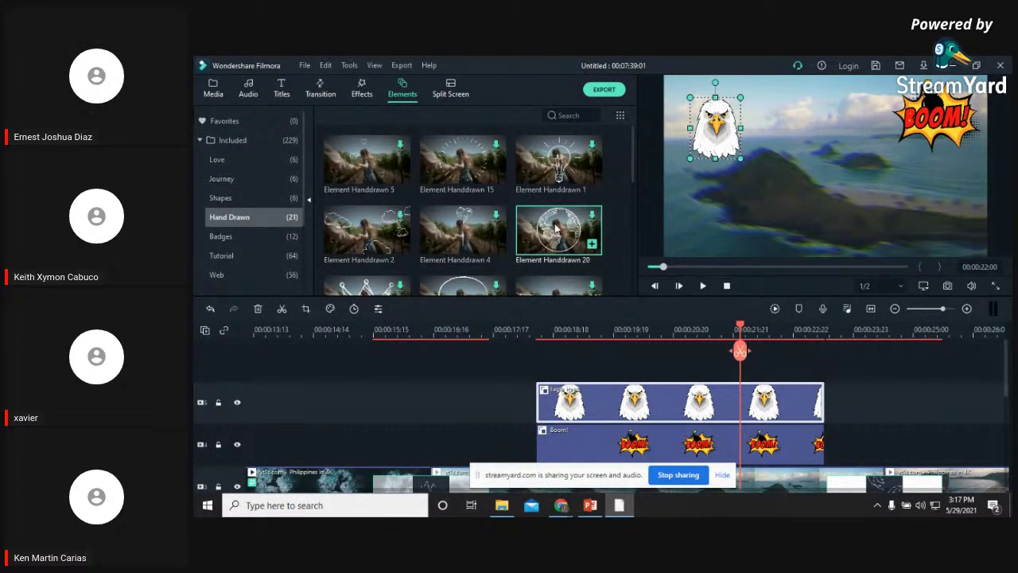
{"action": "left_click_drag", "start_coordinate": [556, 229], "coordinate": [822, 351]}
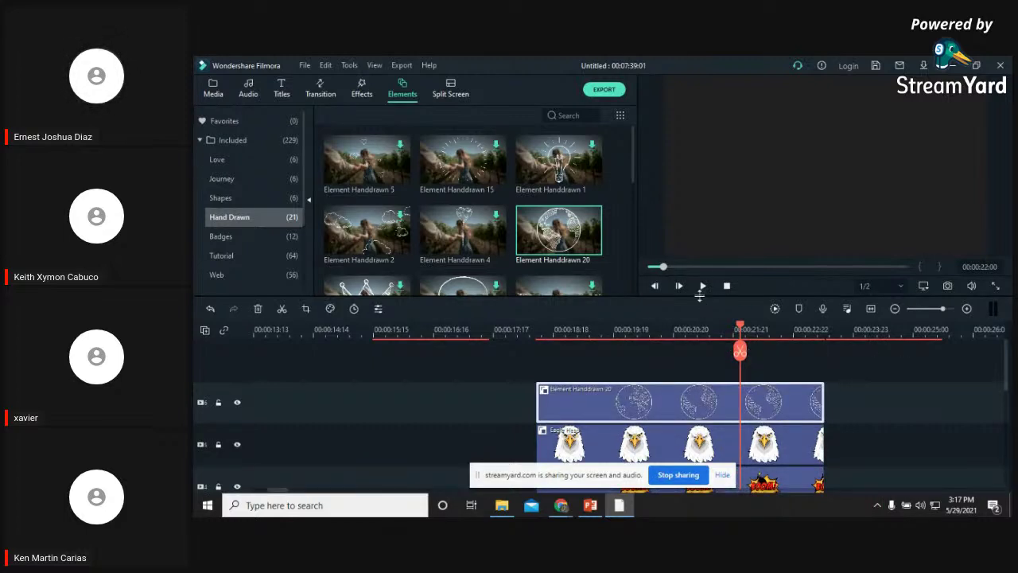
Play back the stacked globe, eagle head and Boom! elements from about 00:00:20:07
{"action": "left_click", "coordinate": [642, 329]}
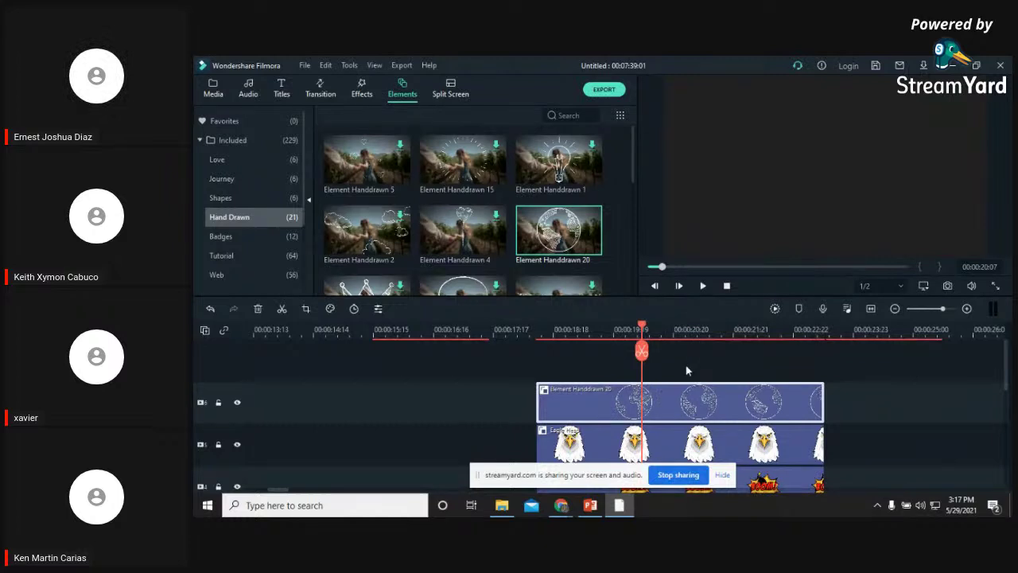
{"action": "key", "text": "space"}
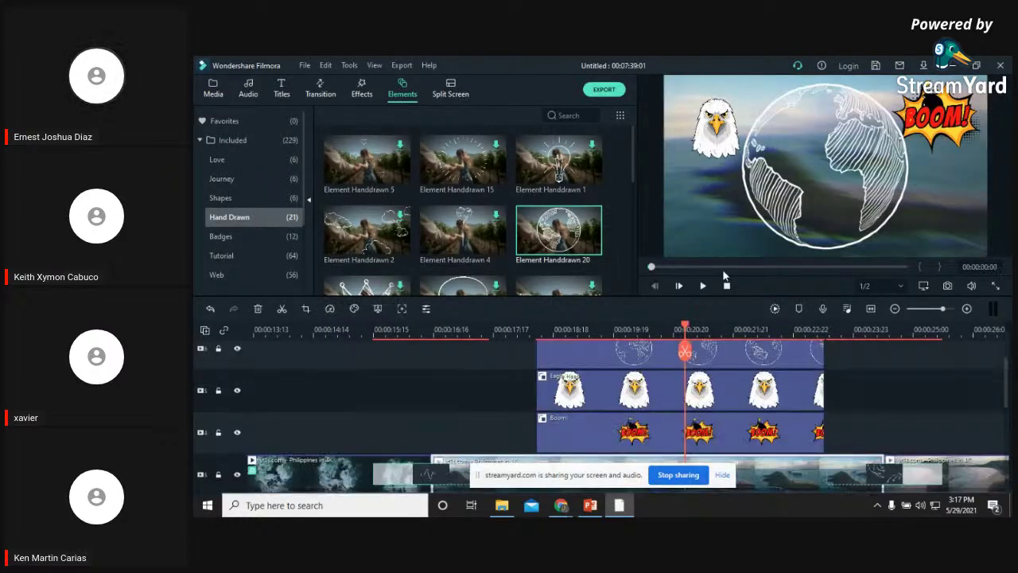
{"action": "left_click", "coordinate": [702, 286]}
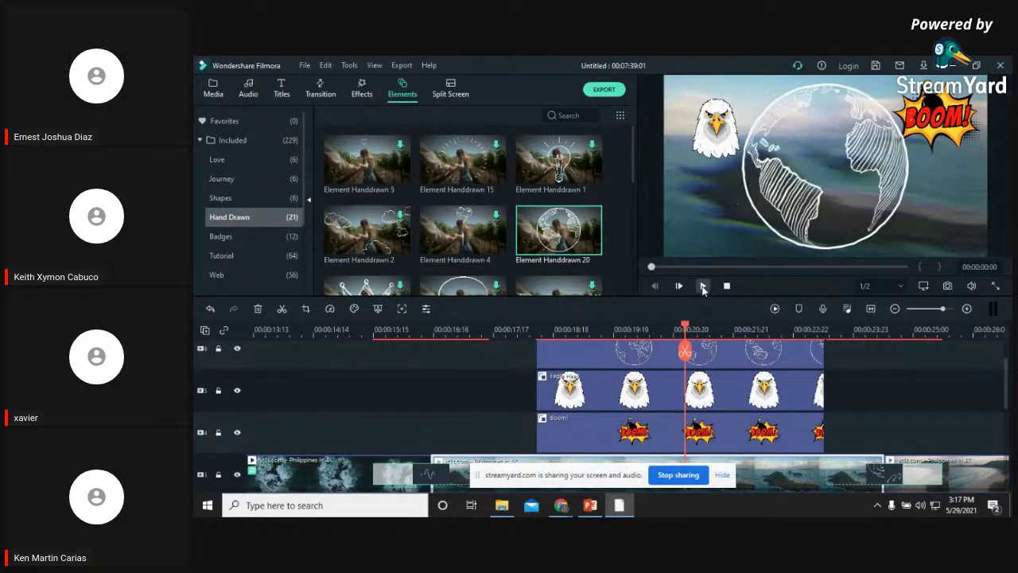
{"action": "left_click", "coordinate": [703, 286]}
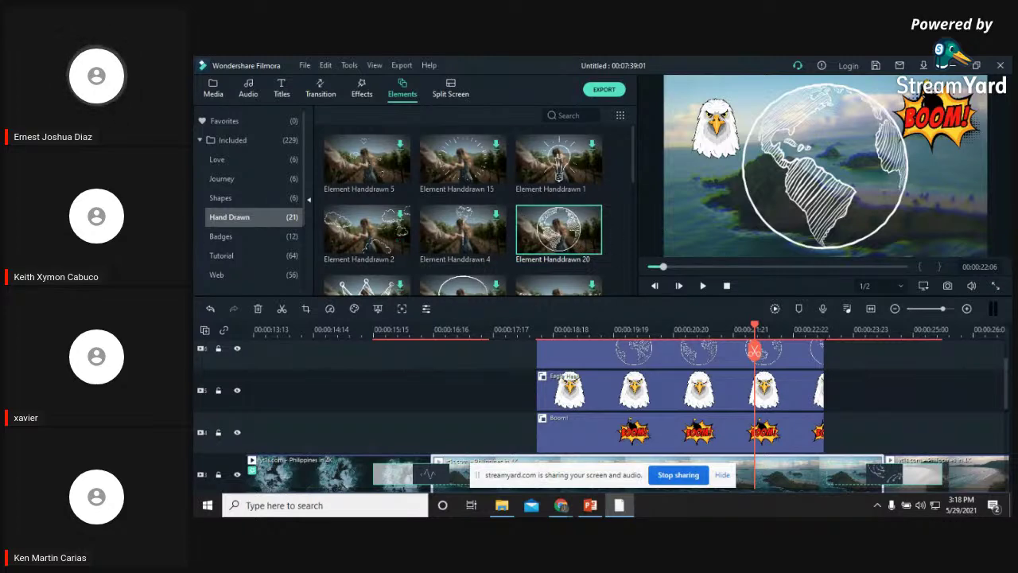
Switch to the StreamYard page in Chrome and check the private chat
{"action": "left_click", "coordinate": [588, 507]}
{"action": "left_click", "coordinate": [587, 508]}
{"action": "mouse_move", "coordinate": [560, 505]}
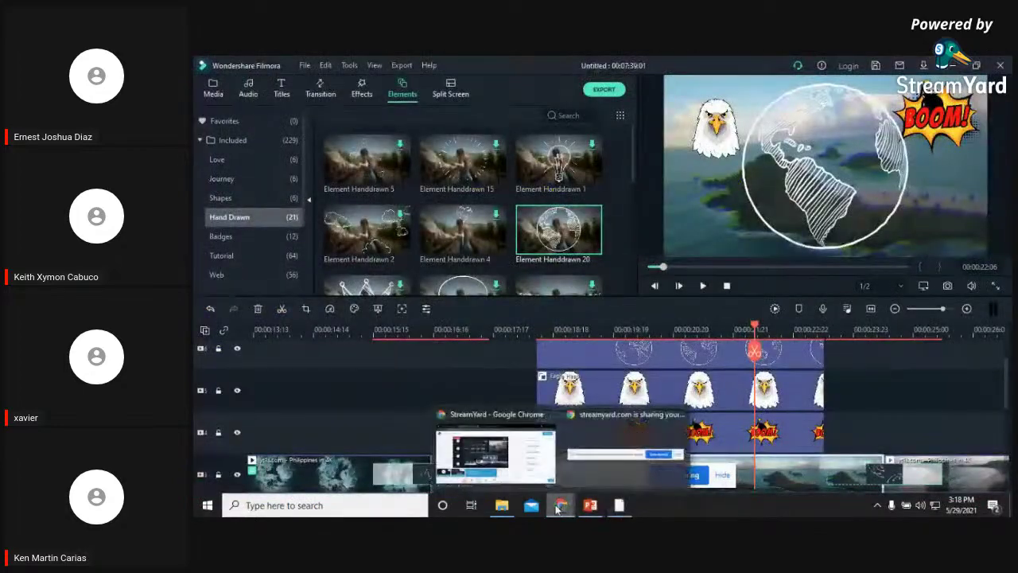
{"action": "left_click", "coordinate": [541, 479]}
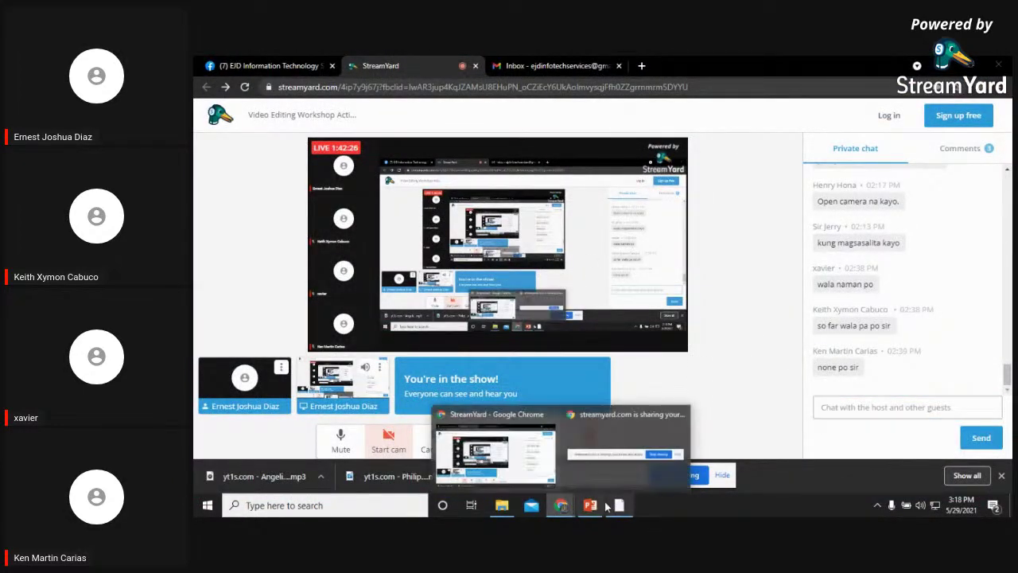
Switch to the PowerPoint presentation and show slide 14, Advanced Editing in Filmora
{"action": "left_click", "coordinate": [592, 508]}
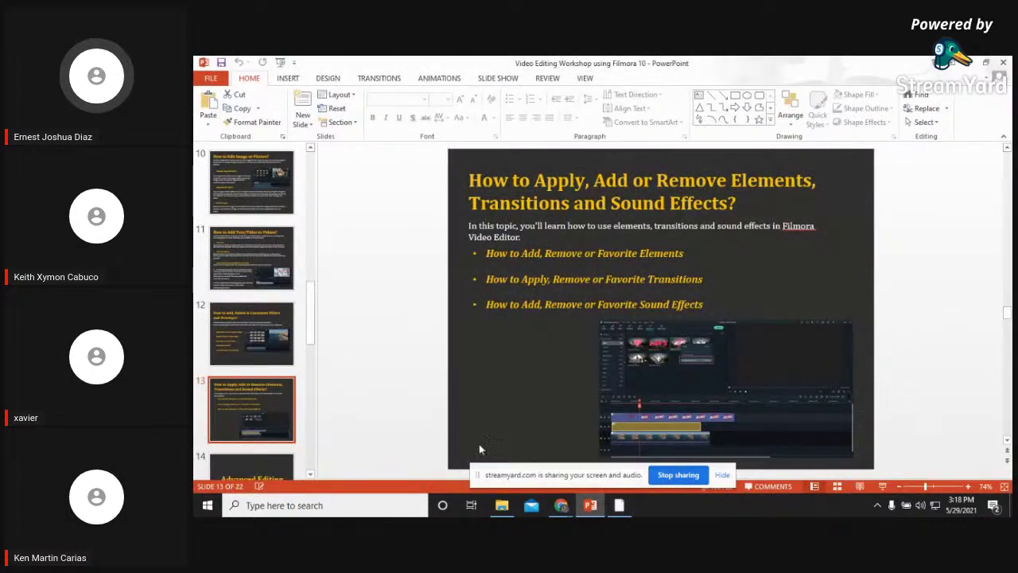
{"action": "left_click", "coordinate": [269, 477]}
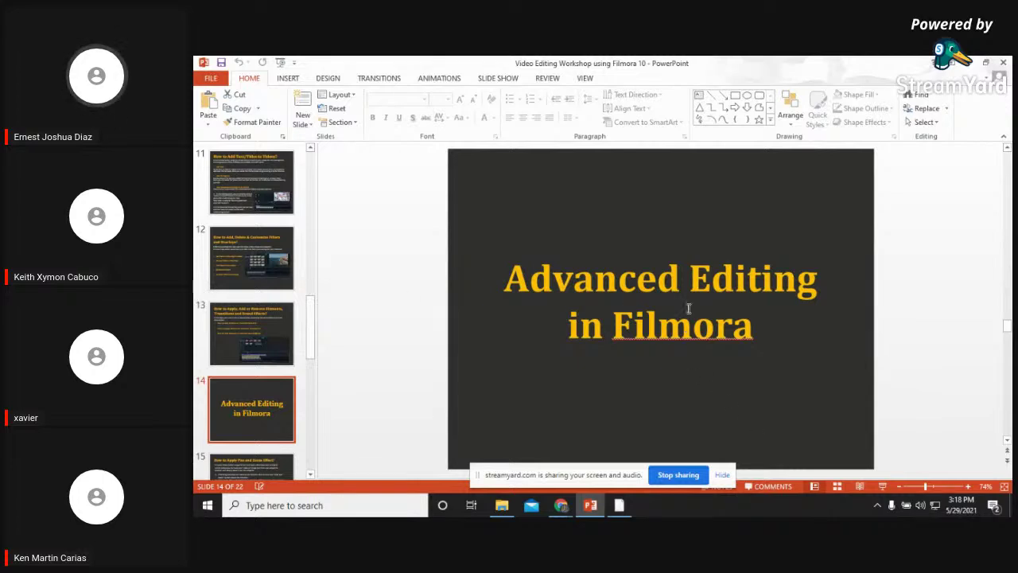
{"action": "mouse_move", "coordinate": [625, 514]}
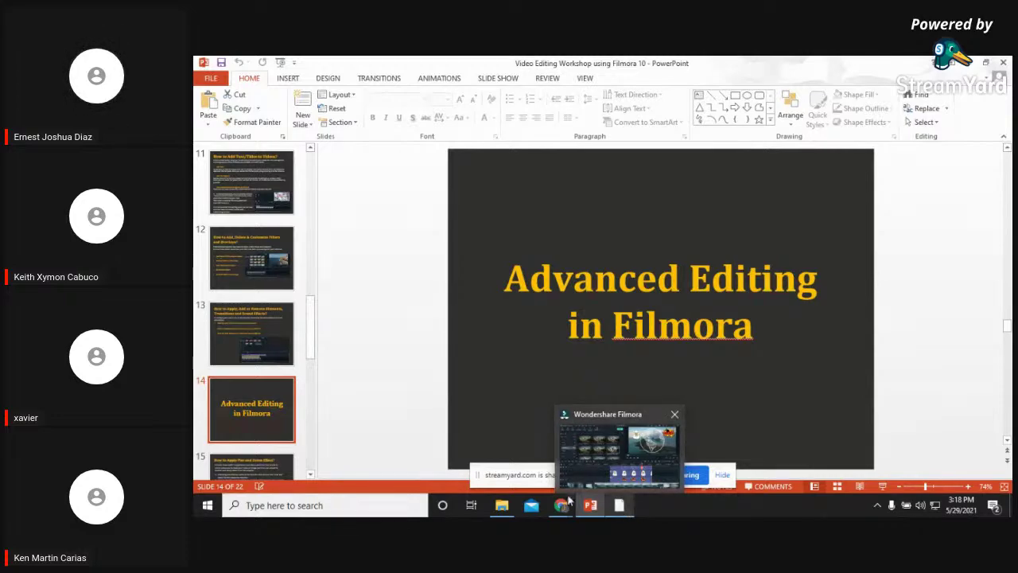
Check the StreamYard studio page in Chrome and return to the PowerPoint presentation
{"action": "mouse_move", "coordinate": [561, 507]}
{"action": "left_click", "coordinate": [486, 461]}
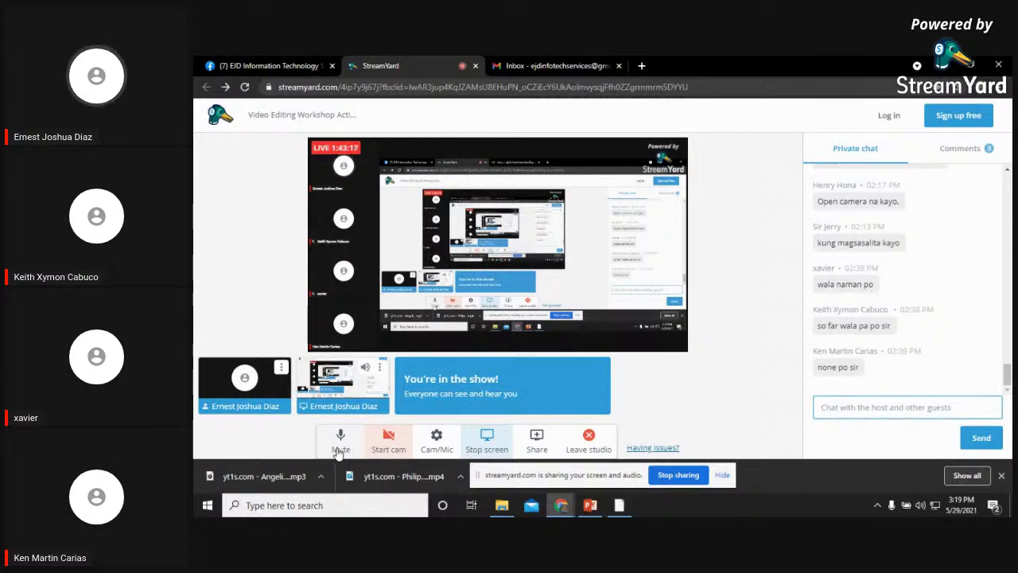
{"action": "left_click", "coordinate": [590, 506]}
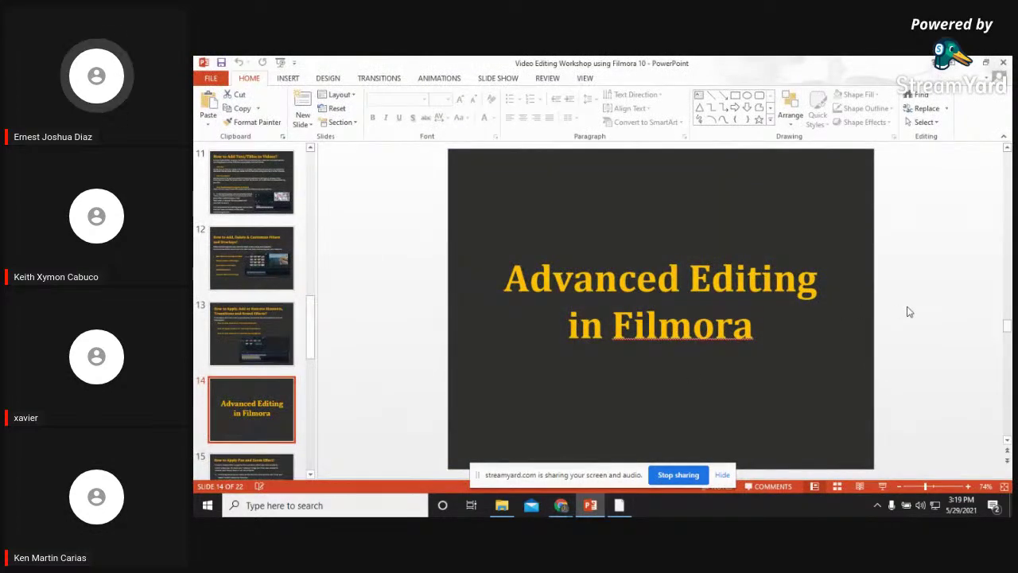
Browse the slides around the Advanced Editing in Filmora title and select slide 14 again
{"action": "scroll", "coordinate": [908, 311], "scroll_direction": "down", "scroll_amount": 2}
{"action": "scroll", "coordinate": [702, 301], "scroll_direction": "up", "scroll_amount": 2}
{"action": "left_click", "coordinate": [271, 337]}
{"action": "left_click", "coordinate": [254, 275]}
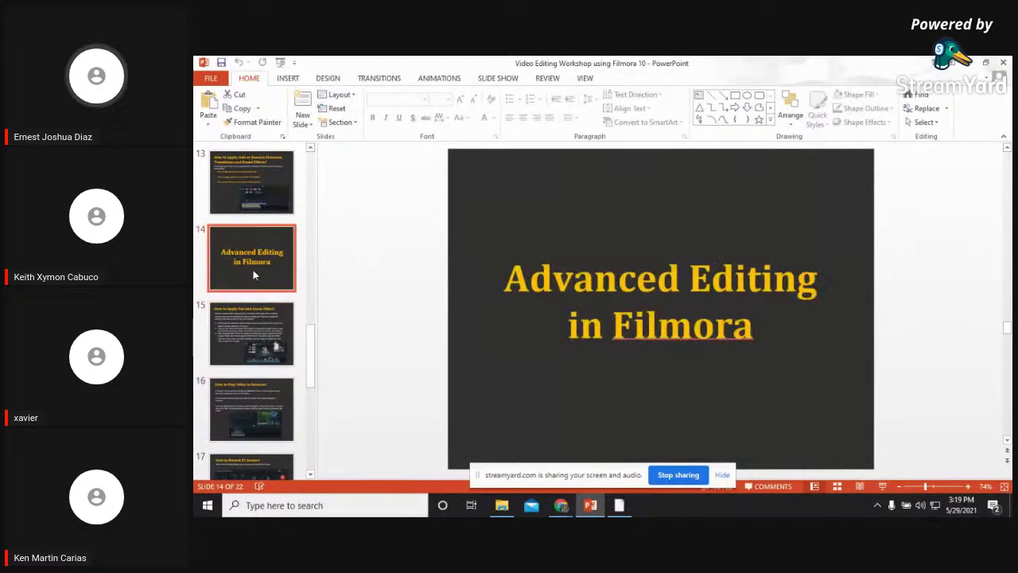
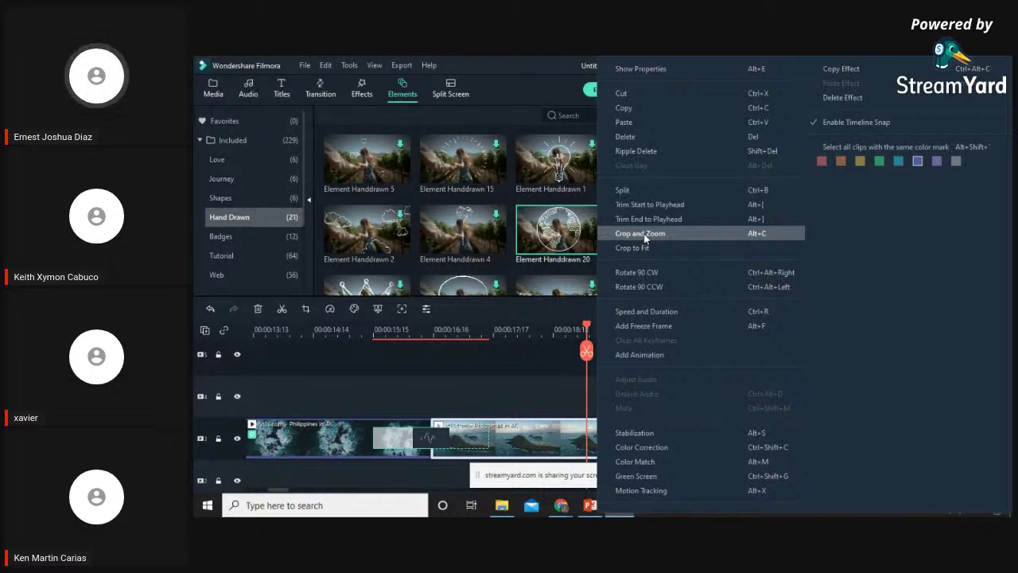
Open Crop and Zoom for the island coast clip, switch to Pan & Zoom, and preview the default zoom, pausing partway
{"action": "left_click", "coordinate": [643, 233]}
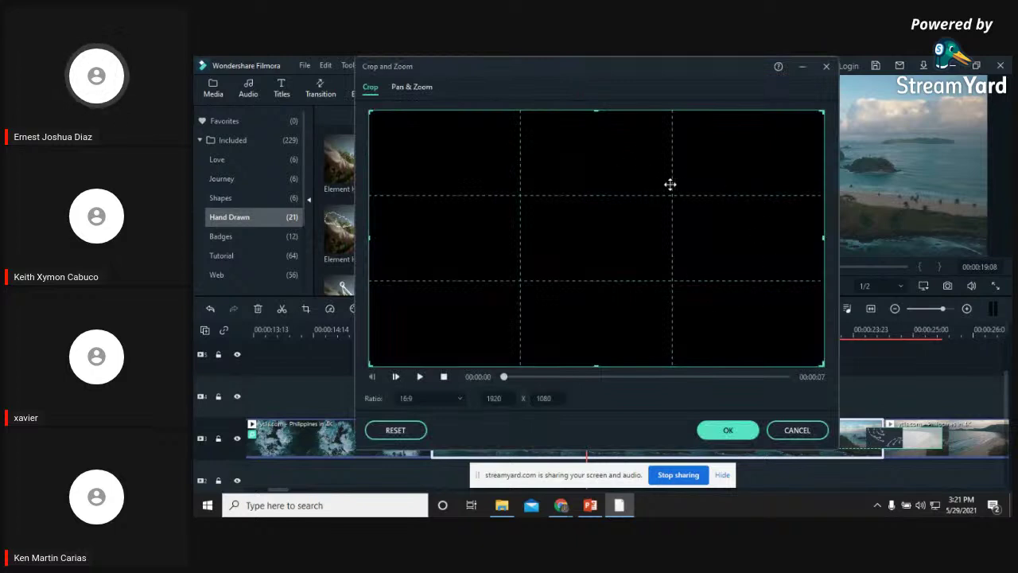
{"action": "left_click", "coordinate": [414, 87]}
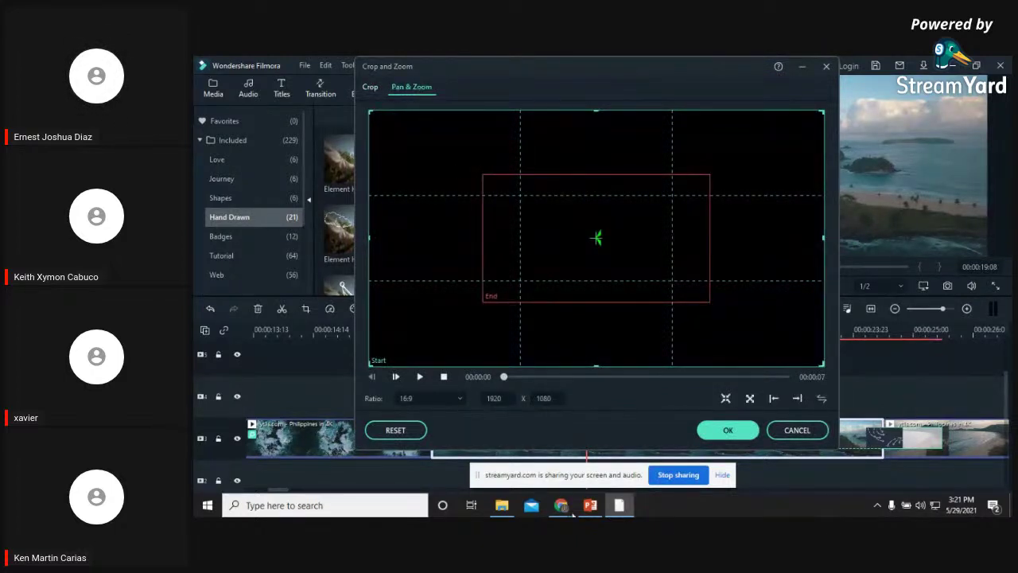
{"action": "left_click", "coordinate": [419, 377]}
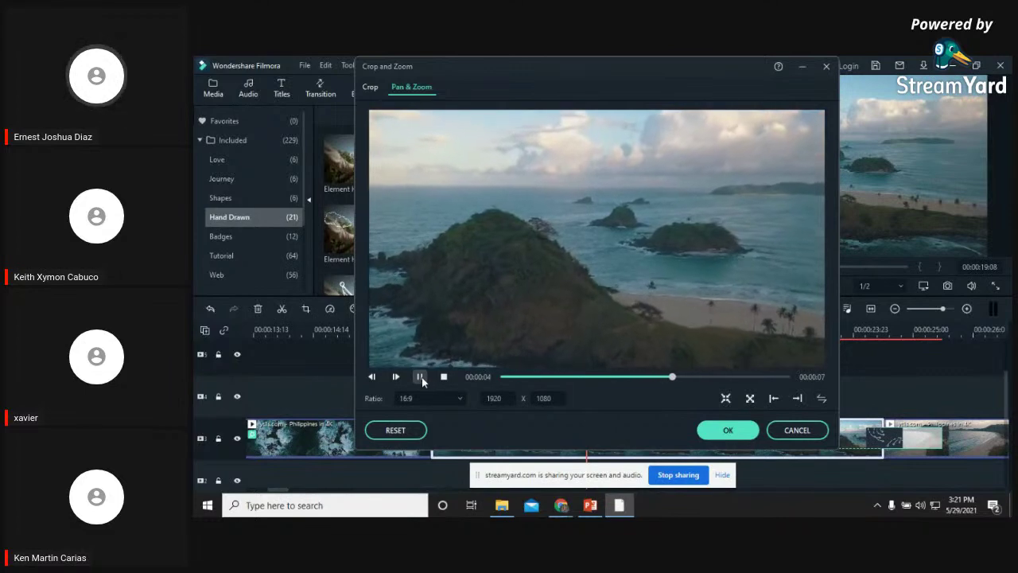
{"action": "left_click", "coordinate": [422, 377]}
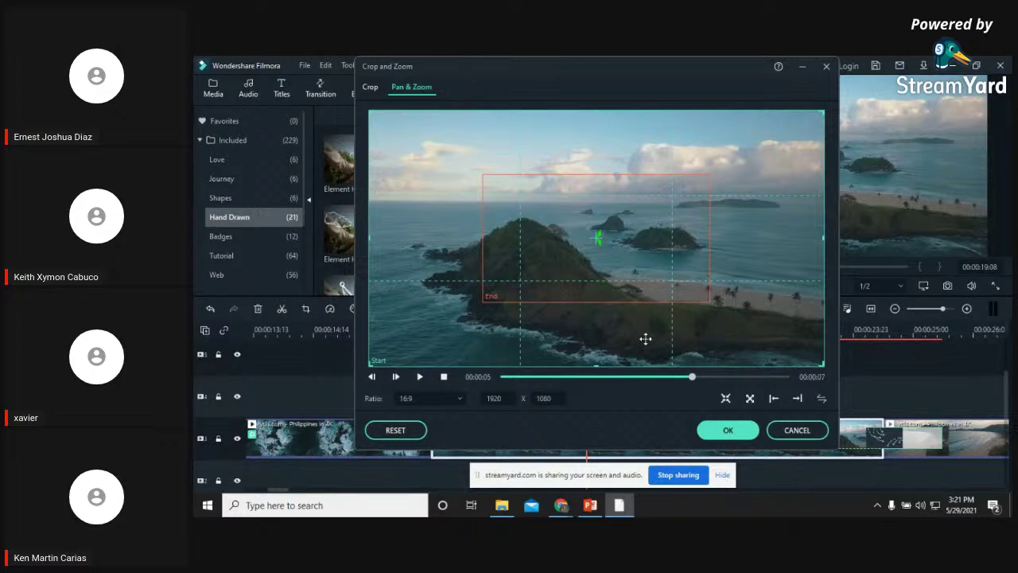
Shrink the Pan & Zoom Start frame from its lower-right corner to about 1620 x 911, keeping its upper-left corner in place
{"action": "left_click_drag", "start_coordinate": [821, 364], "coordinate": [752, 324]}
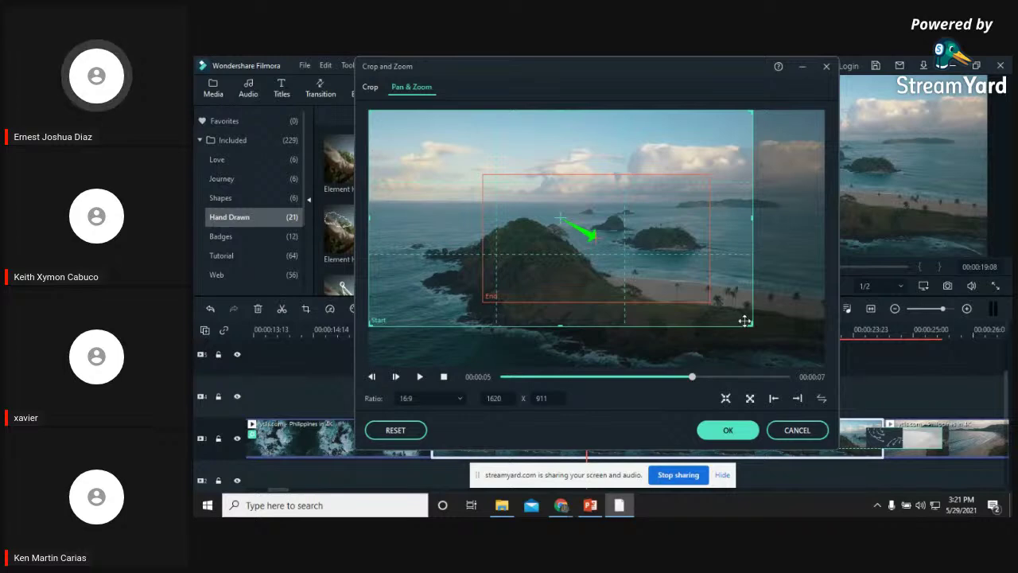
Move the island clip's End frame to the image's top-left corner and shrink it over the clouds, to a height of about 373 pixels
{"action": "left_click", "coordinate": [487, 298]}
{"action": "left_click_drag", "start_coordinate": [489, 298], "coordinate": [366, 233]}
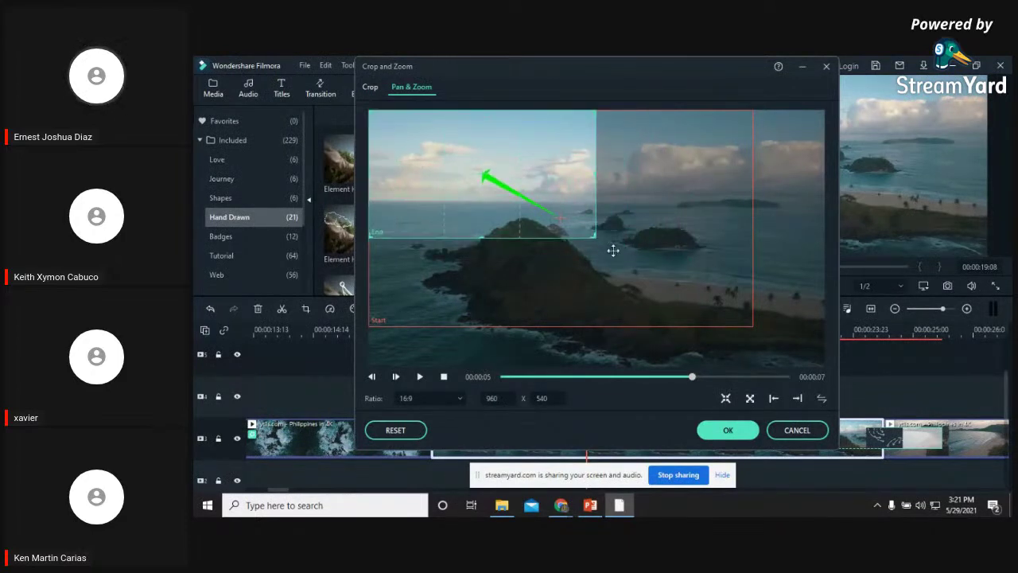
{"action": "left_click_drag", "start_coordinate": [595, 236], "coordinate": [532, 200]}
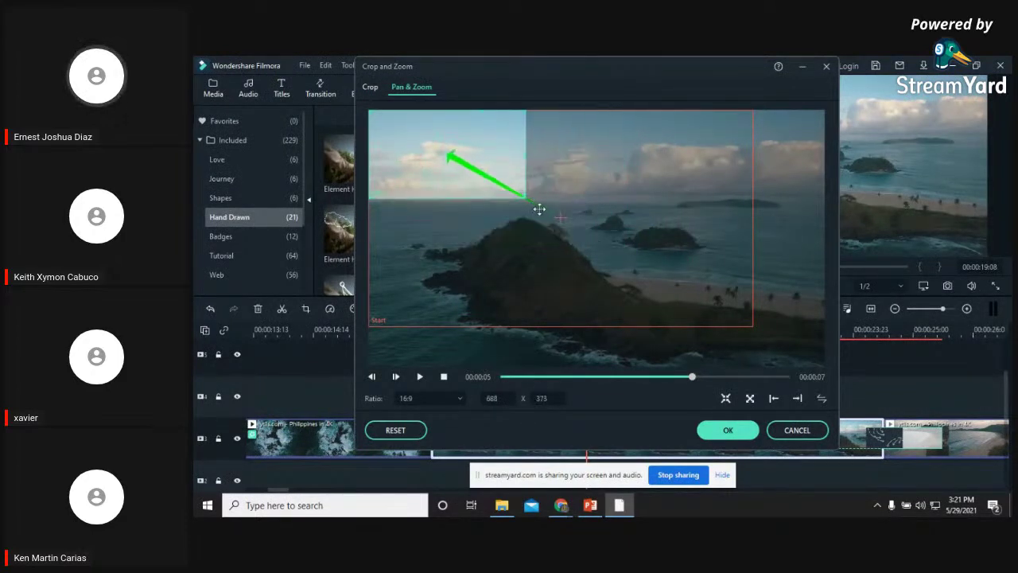
{"action": "left_click", "coordinate": [625, 218]}
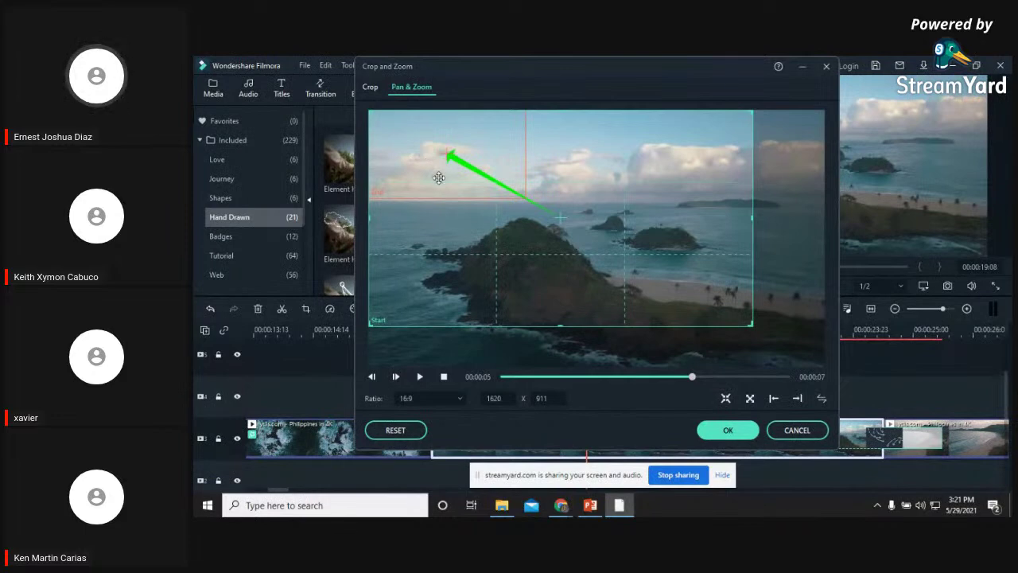
Preview the island clip's pan and zoom movement and apply it to the clip
{"action": "left_click", "coordinate": [419, 376]}
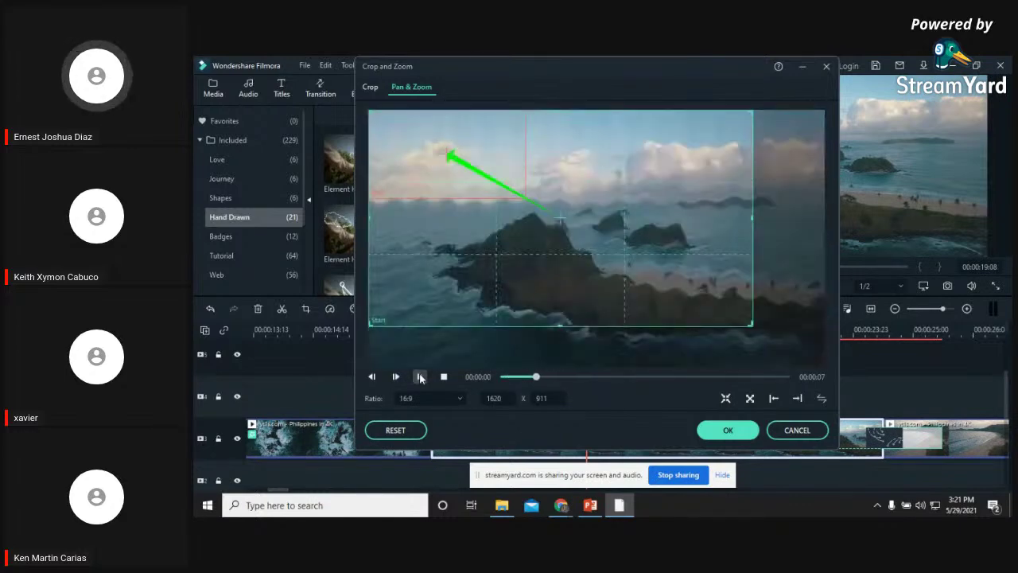
{"action": "left_click", "coordinate": [734, 430]}
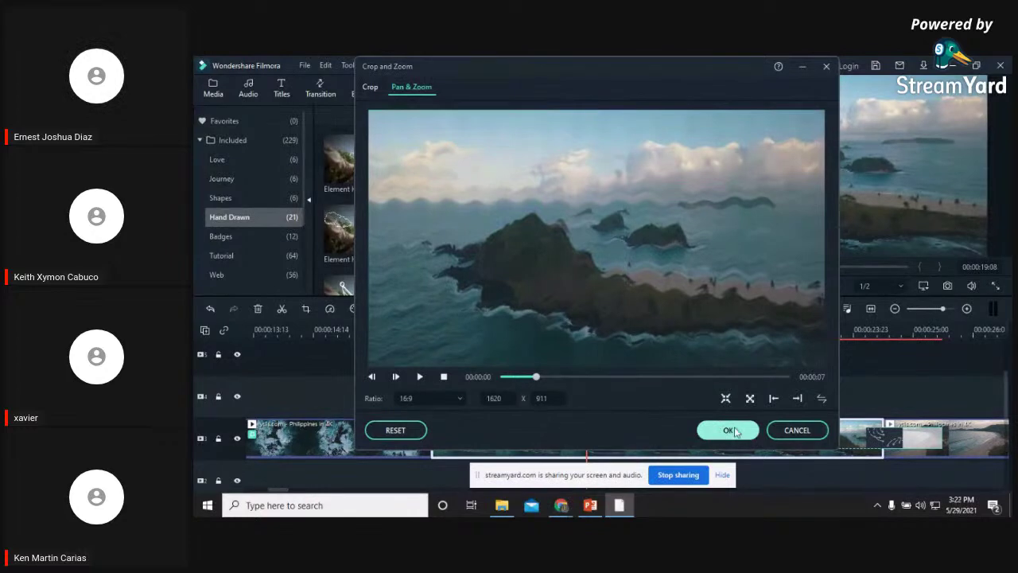
{"action": "left_click", "coordinate": [712, 432]}
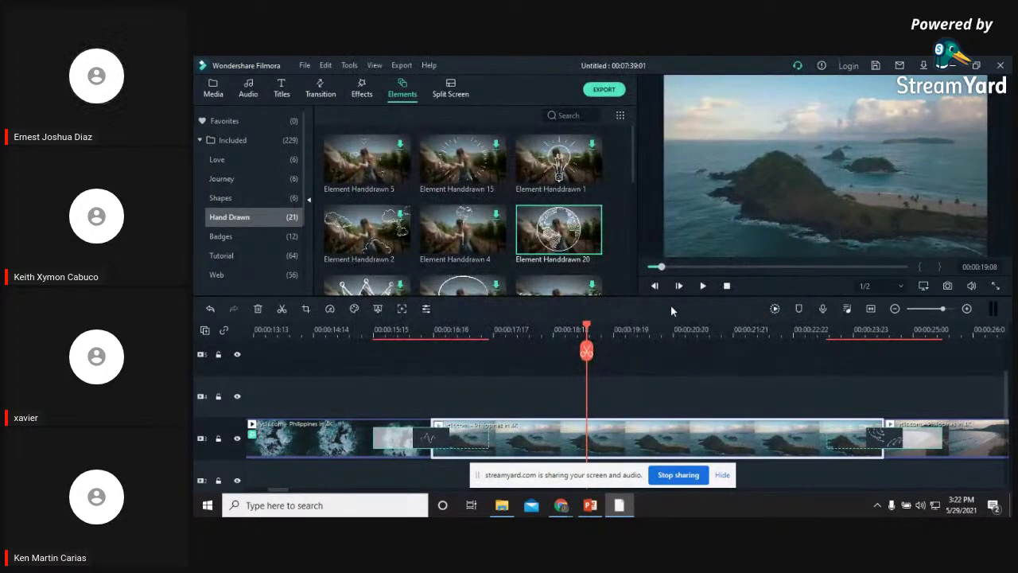
Play the island clip from the playhead to check its pan and zoom, and return to about 00:00:23:06
{"action": "left_click", "coordinate": [708, 292]}
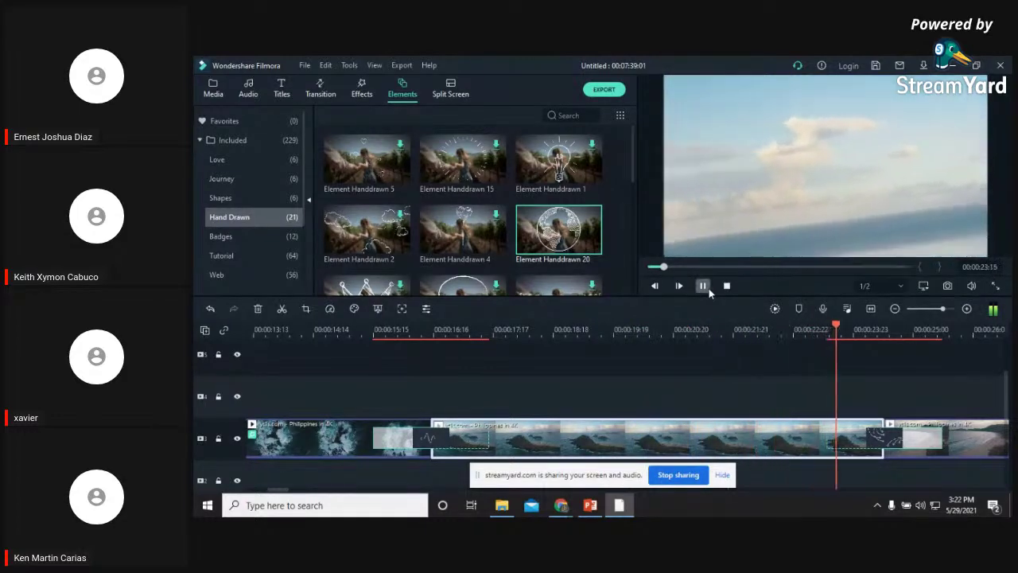
{"action": "left_click", "coordinate": [709, 288]}
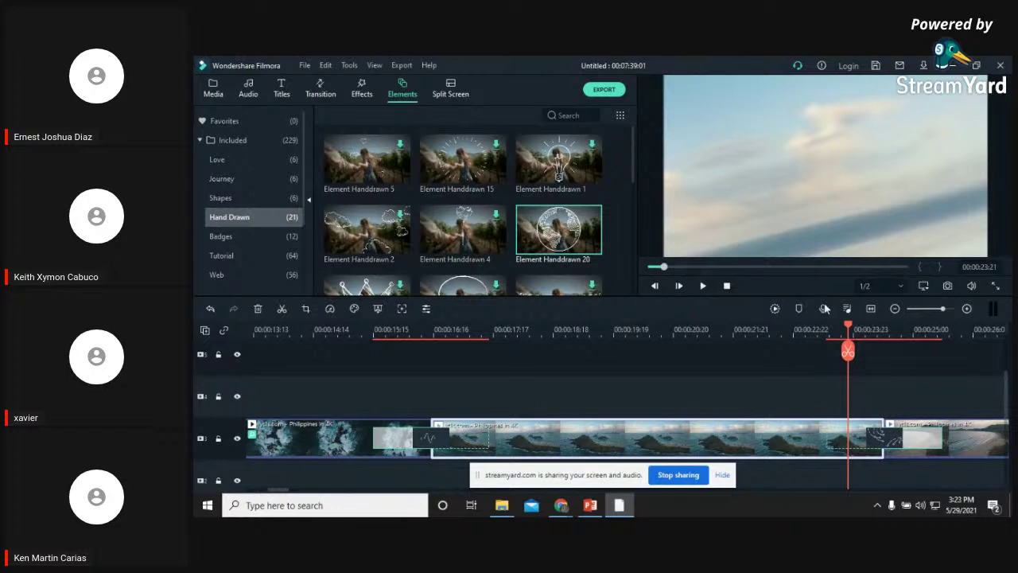
{"action": "left_click_drag", "start_coordinate": [847, 328], "coordinate": [811, 327]}
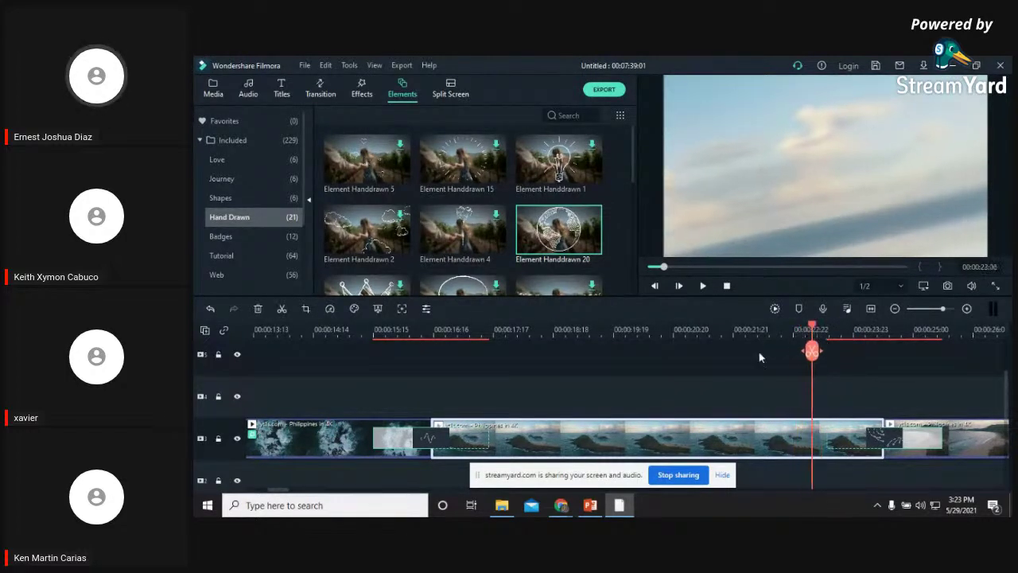
Switch to PowerPoint to check the slide on applying the Pan and Zoom effect, and return to Filmora
{"action": "left_click", "coordinate": [590, 506]}
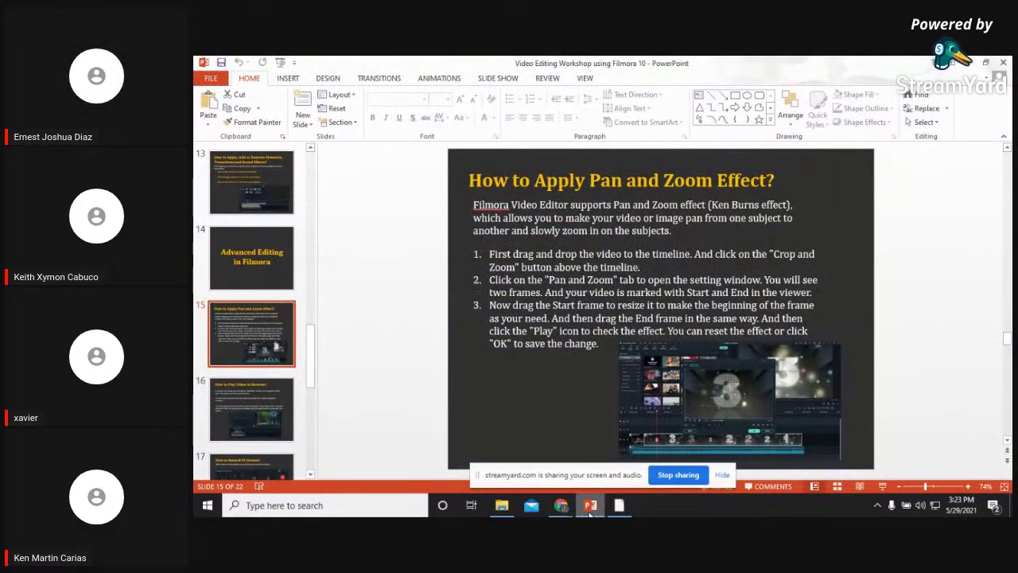
{"action": "left_click", "coordinate": [591, 509]}
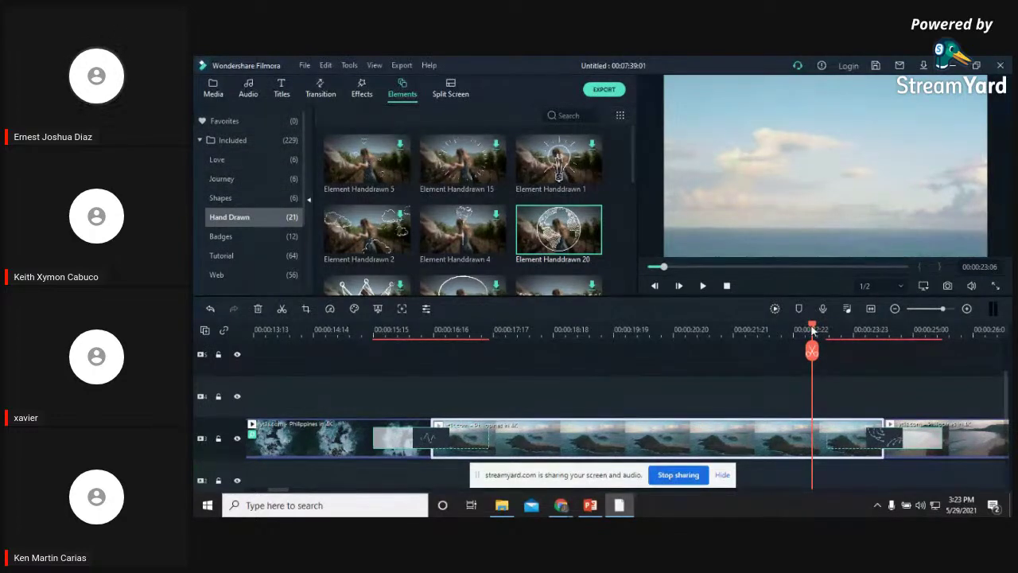
Move the playhead to the beach clip at about 00:00:27:23 and play a short stretch of it
{"action": "left_click_drag", "start_coordinate": [813, 330], "coordinate": [985, 329]}
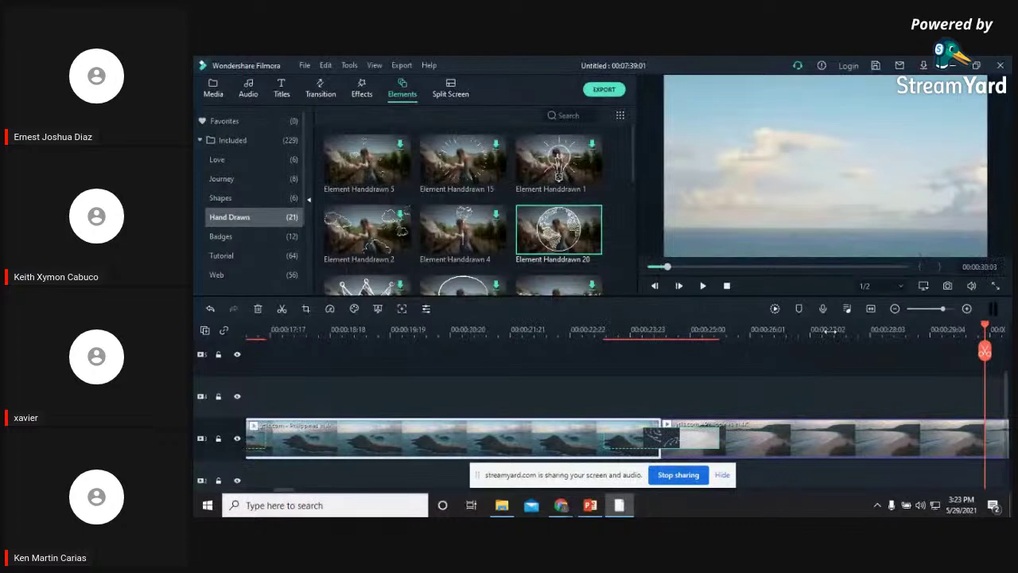
{"action": "left_click", "coordinate": [830, 329]}
{"action": "left_click", "coordinate": [859, 329]}
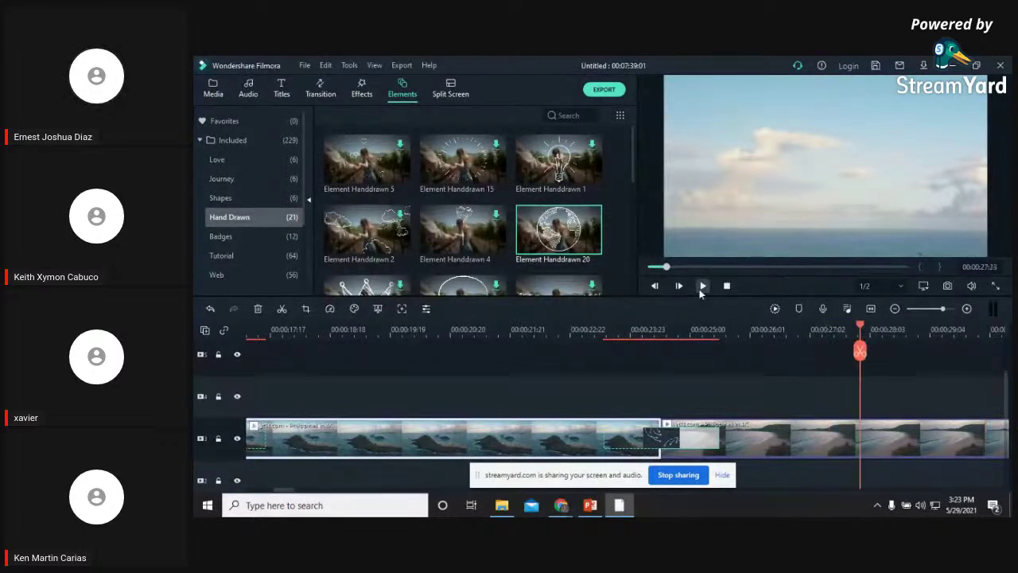
{"action": "left_click", "coordinate": [703, 286]}
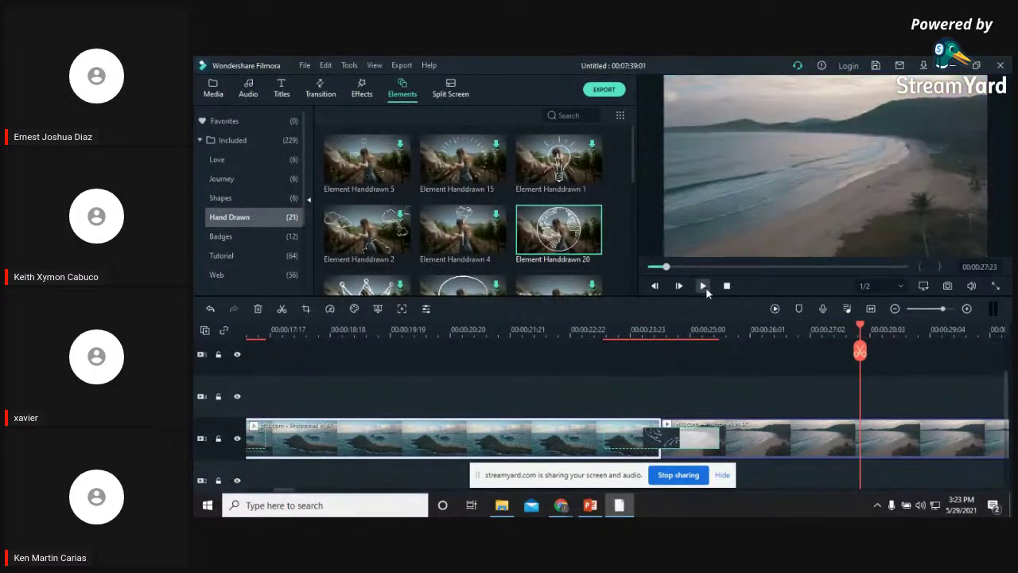
{"action": "left_click", "coordinate": [703, 285]}
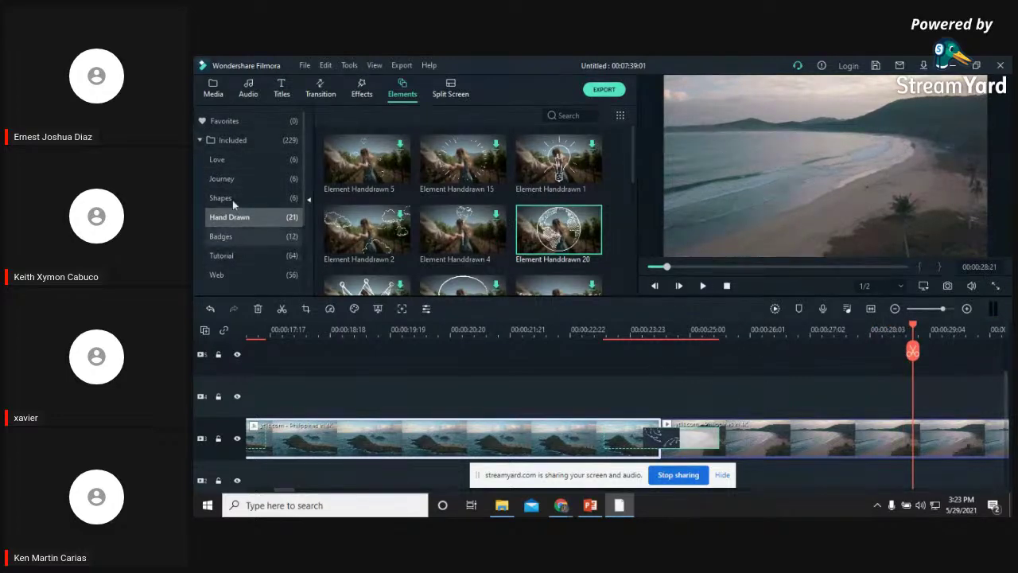
Place the cutout portrait photo on the track above the beach clip and shrink it to stand on the frame's bottom edge
{"action": "left_click", "coordinate": [214, 88]}
{"action": "left_click_drag", "start_coordinate": [458, 173], "coordinate": [849, 397]}
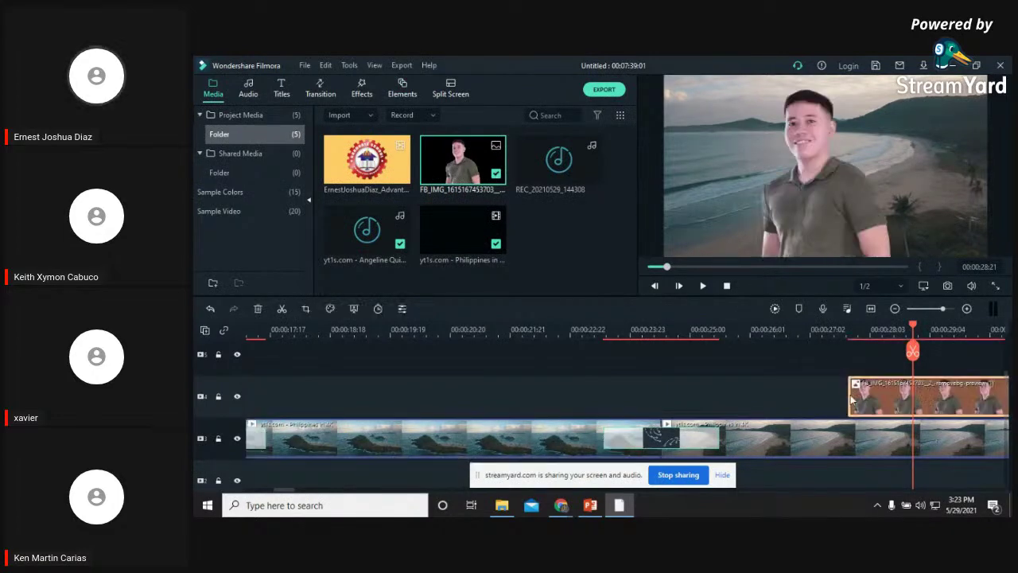
{"action": "left_click", "coordinate": [833, 163]}
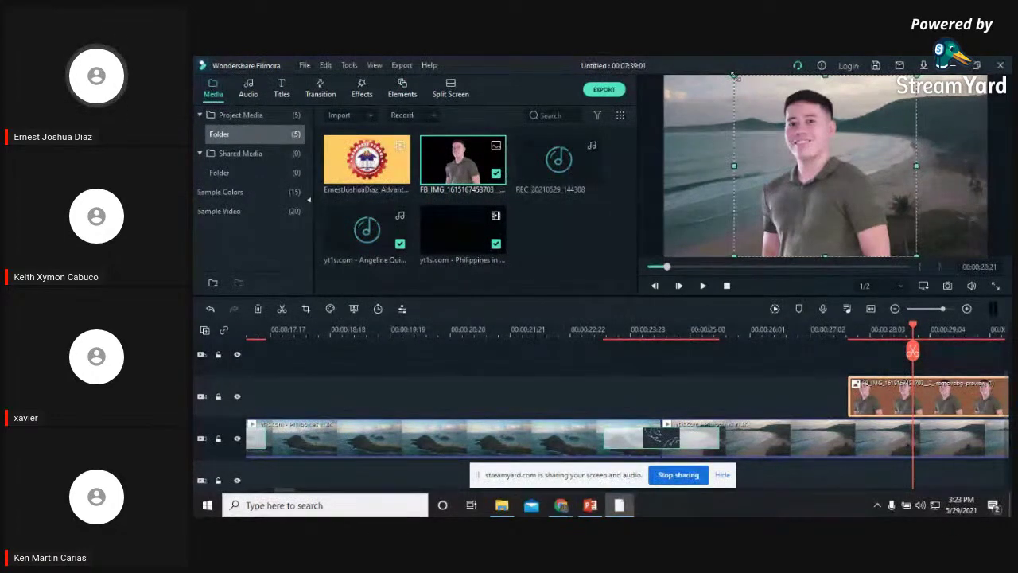
{"action": "left_click_drag", "start_coordinate": [753, 87], "coordinate": [783, 124]}
{"action": "left_click_drag", "start_coordinate": [842, 189], "coordinate": [780, 167]}
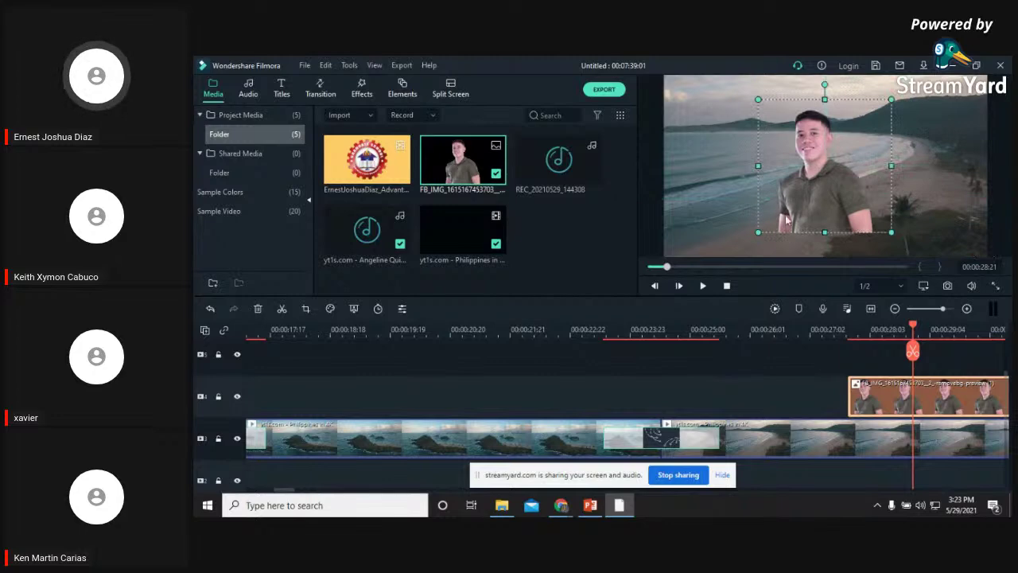
{"action": "left_click_drag", "start_coordinate": [760, 232], "coordinate": [741, 250]}
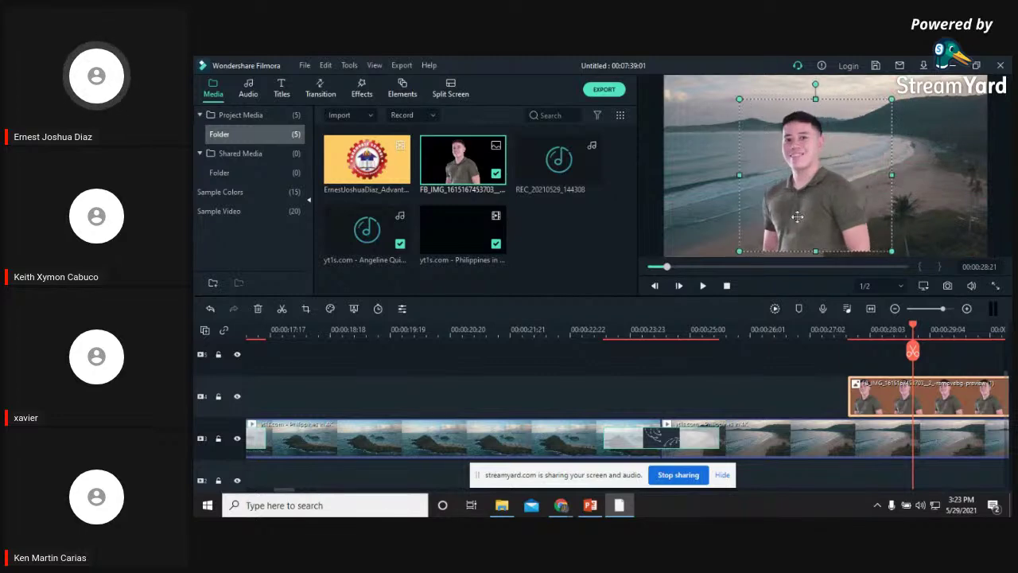
{"action": "left_click_drag", "start_coordinate": [797, 220], "coordinate": [794, 222]}
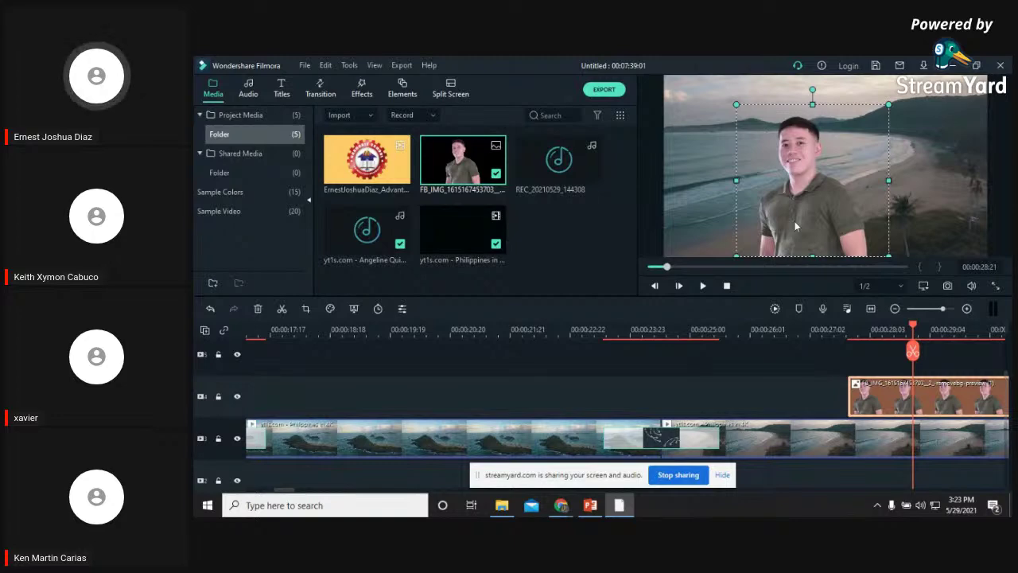
Open the Pan & Zoom settings of the portrait photo clip and examine its Start and End frames
{"action": "right_click", "coordinate": [883, 400]}
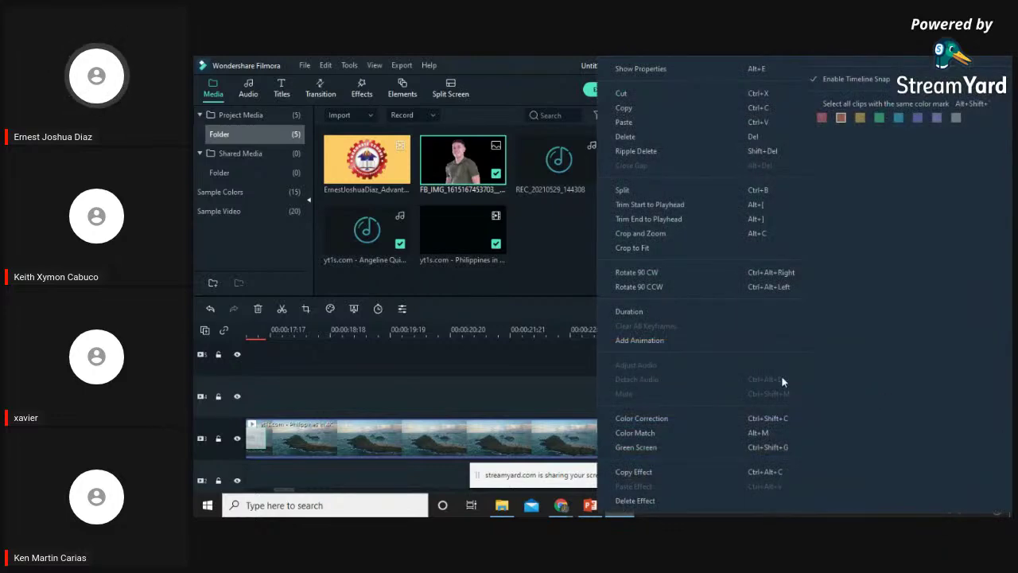
{"action": "left_click", "coordinate": [438, 355]}
{"action": "right_click", "coordinate": [941, 393]}
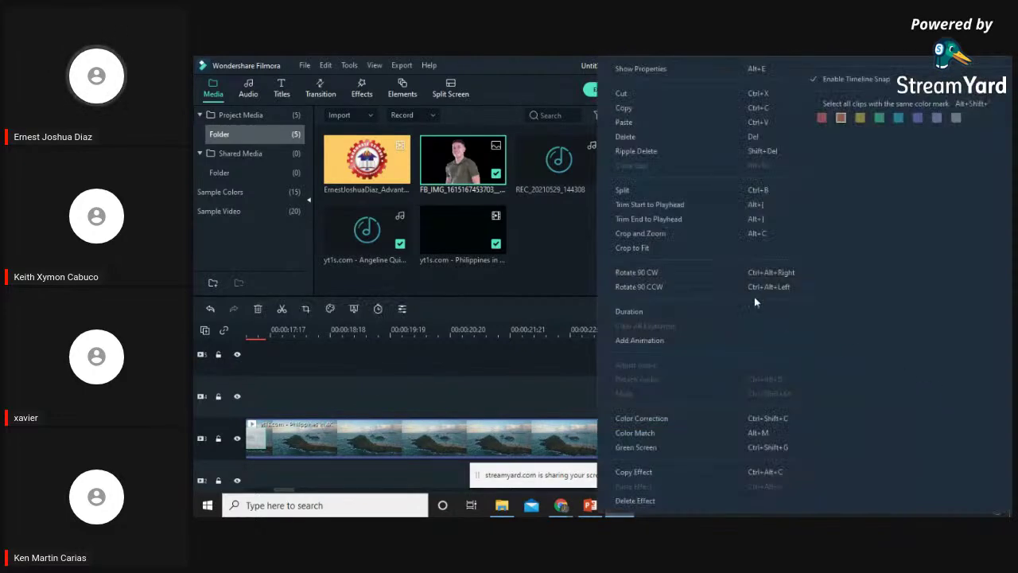
{"action": "left_click", "coordinate": [652, 234]}
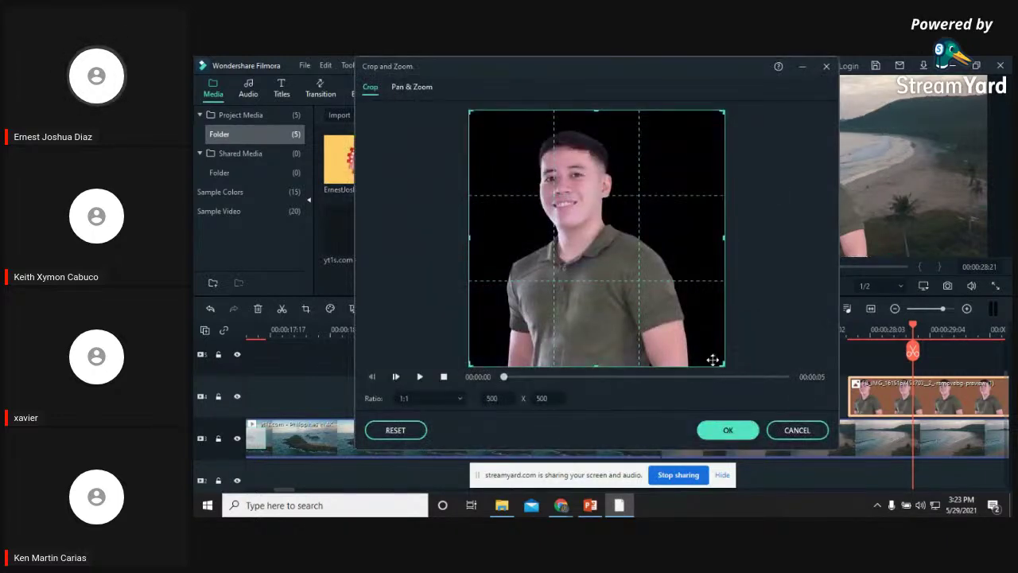
{"action": "left_click", "coordinate": [424, 89]}
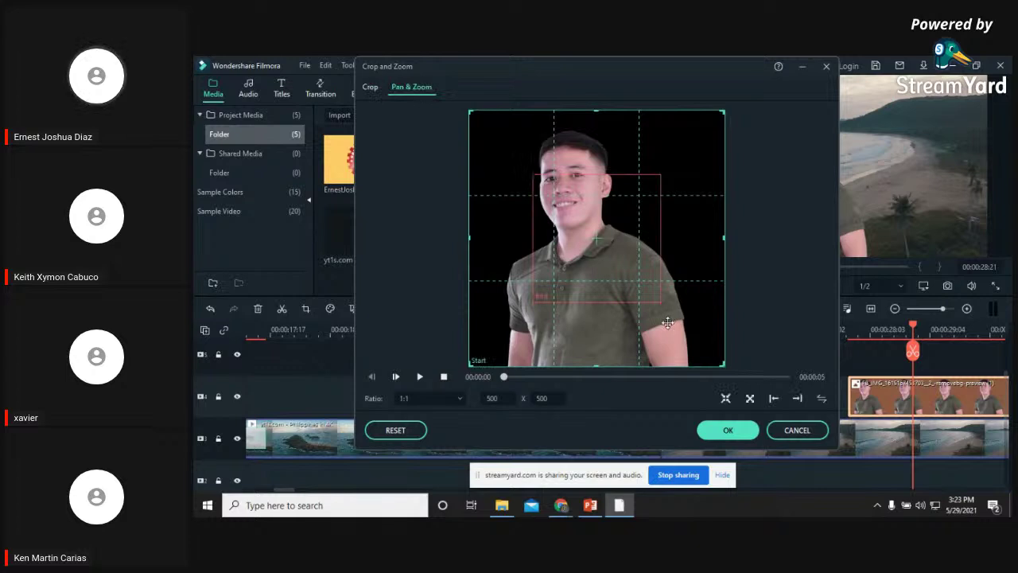
{"action": "left_click", "coordinate": [617, 289]}
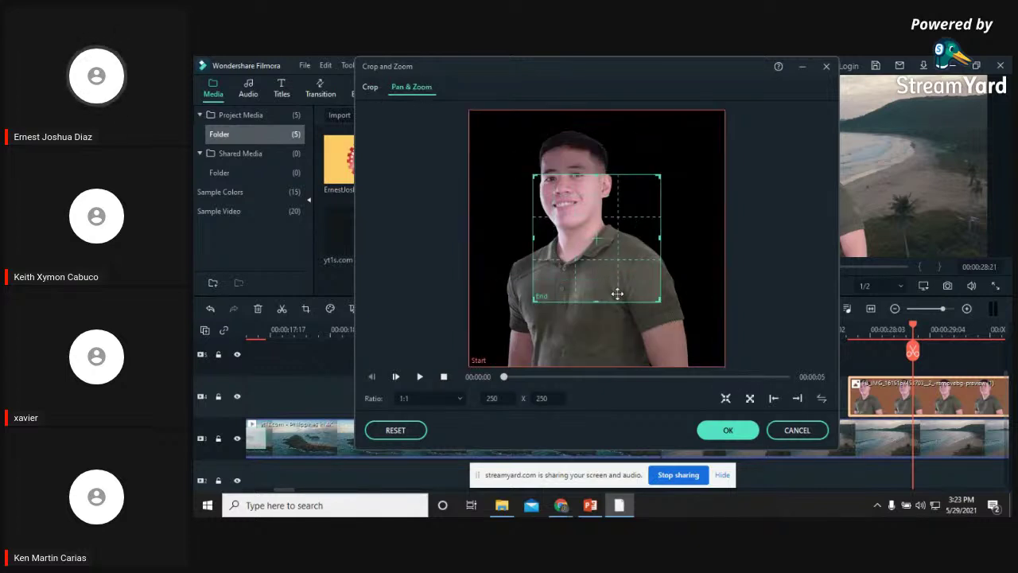
{"action": "left_click", "coordinate": [521, 356]}
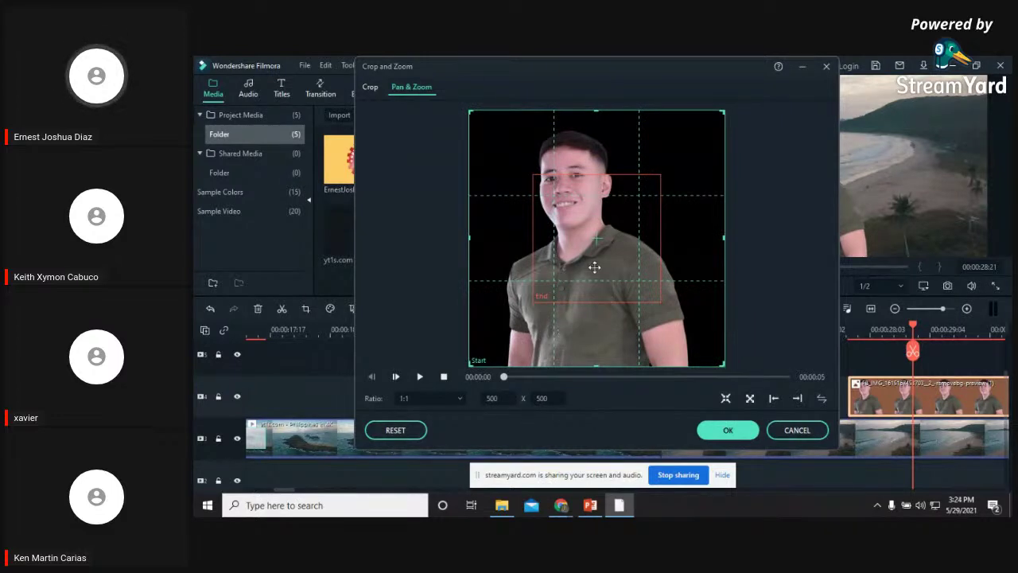
Fit the portrait's End frame around the man's face at about 184 × 184, keep the Start frame full size, and apply the effect
{"action": "left_click", "coordinate": [646, 296]}
{"action": "left_click_drag", "start_coordinate": [649, 198], "coordinate": [629, 150]}
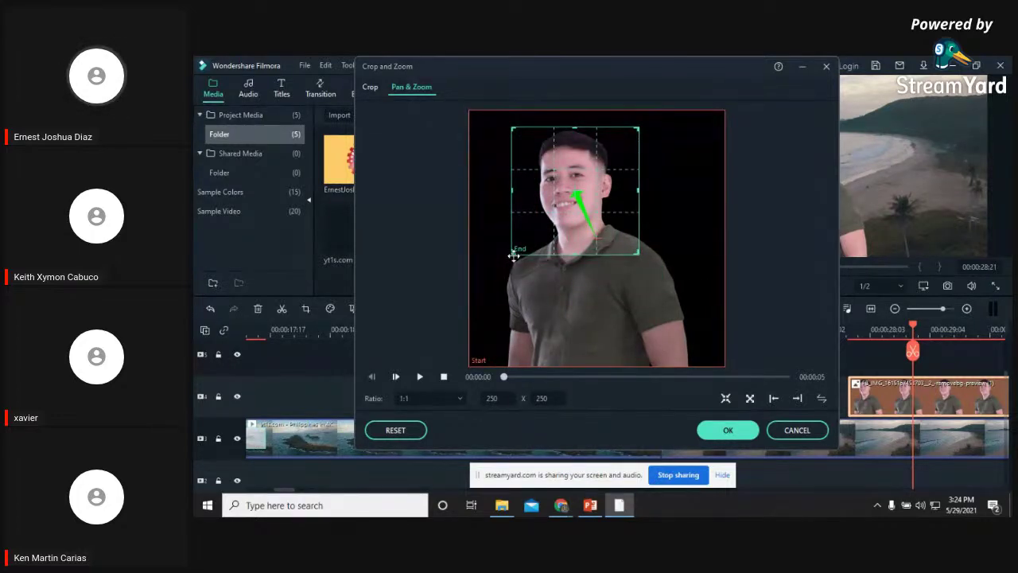
{"action": "left_click_drag", "start_coordinate": [512, 253], "coordinate": [546, 230]}
{"action": "left_click_drag", "start_coordinate": [623, 202], "coordinate": [604, 204]}
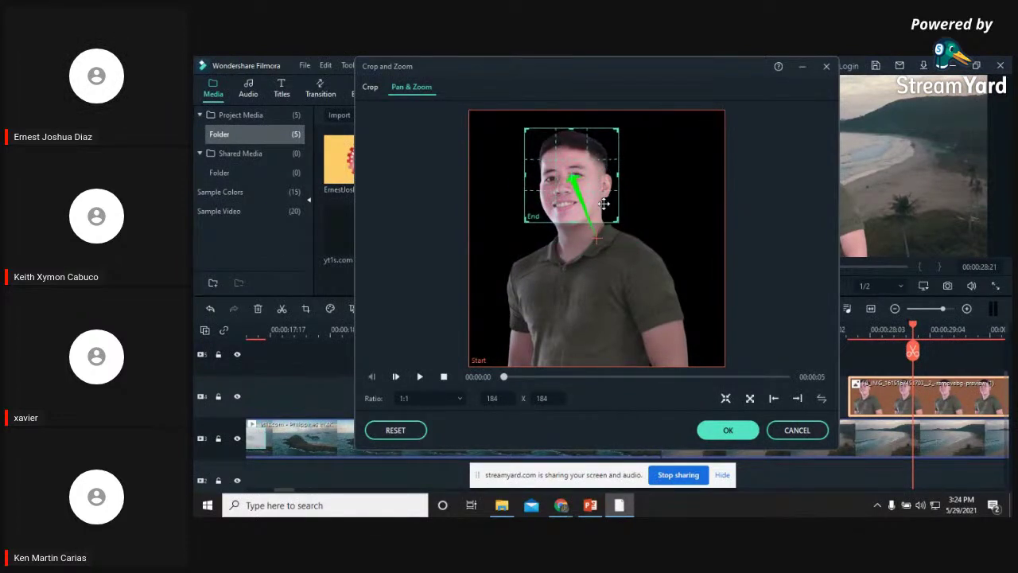
{"action": "left_click", "coordinate": [719, 156]}
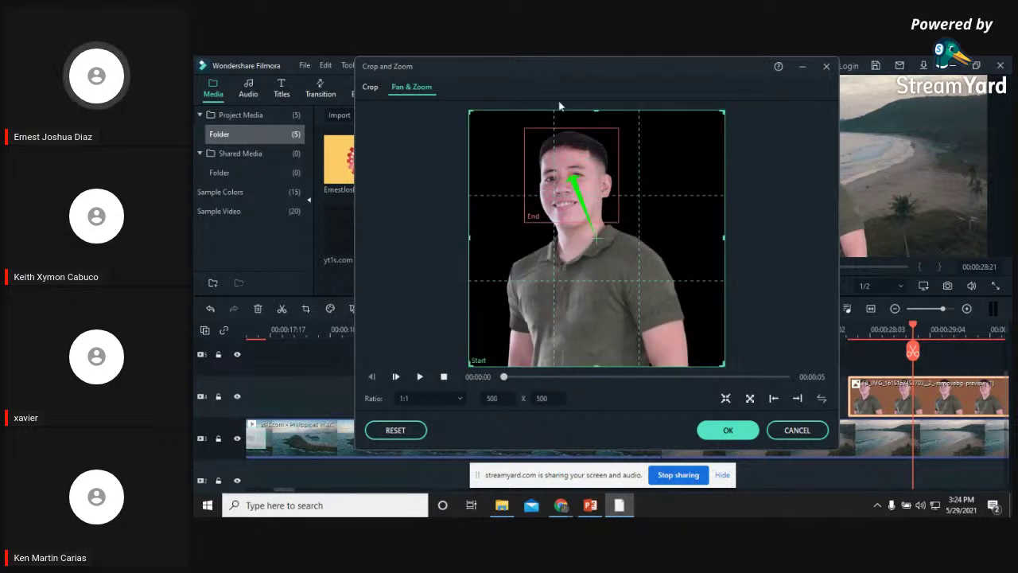
{"action": "left_click", "coordinate": [725, 431]}
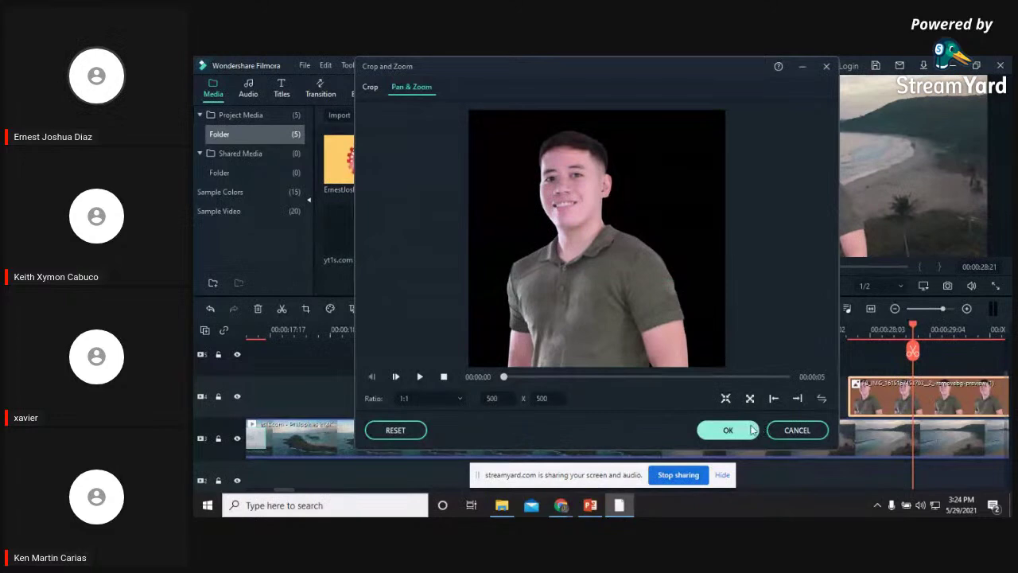
{"action": "left_click", "coordinate": [723, 433]}
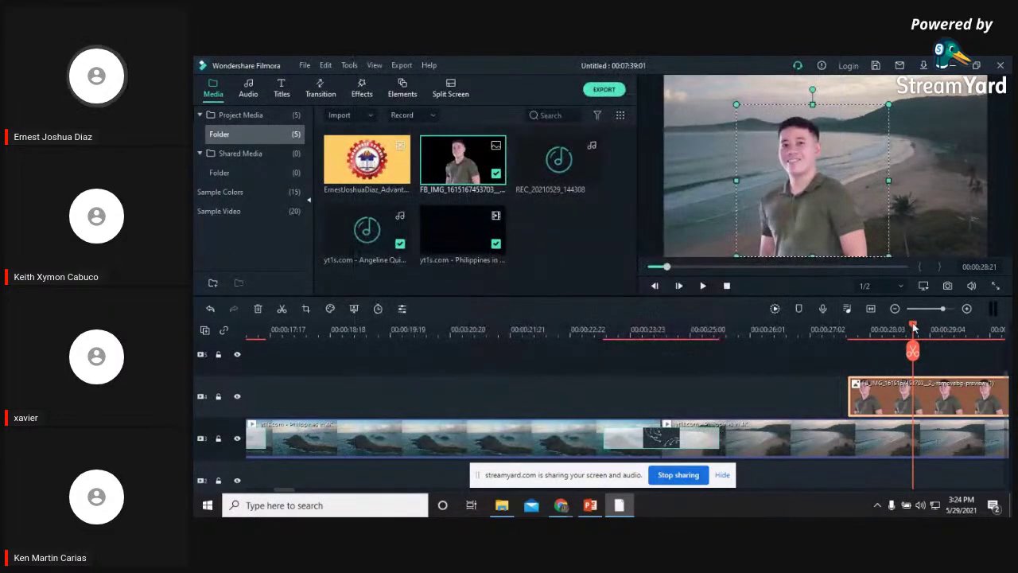
Play the portrait clip from its start to check the zoom, and return the playhead to about 00:00:31:05
{"action": "left_click_drag", "start_coordinate": [913, 328], "coordinate": [848, 328]}
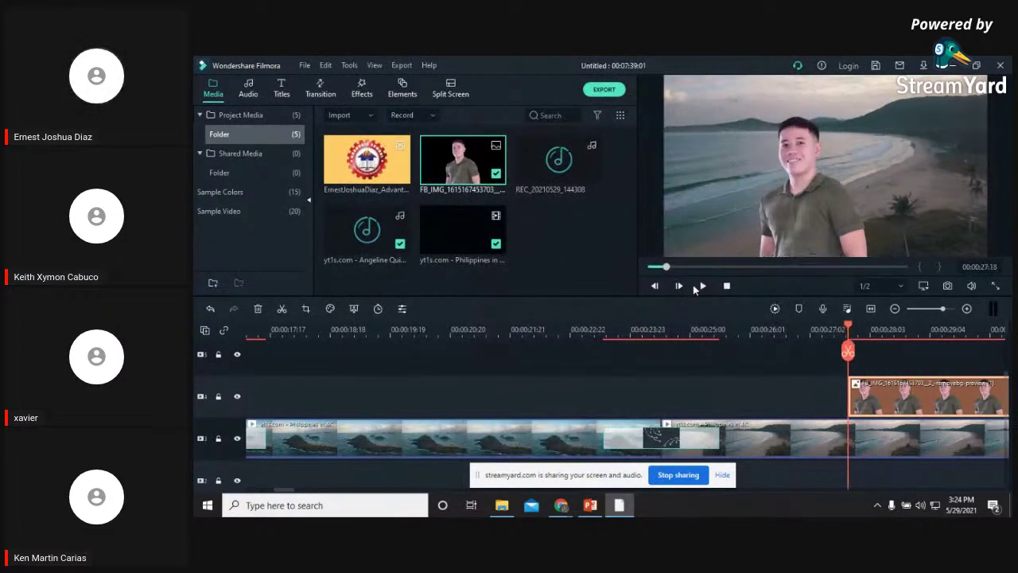
{"action": "left_click", "coordinate": [701, 286]}
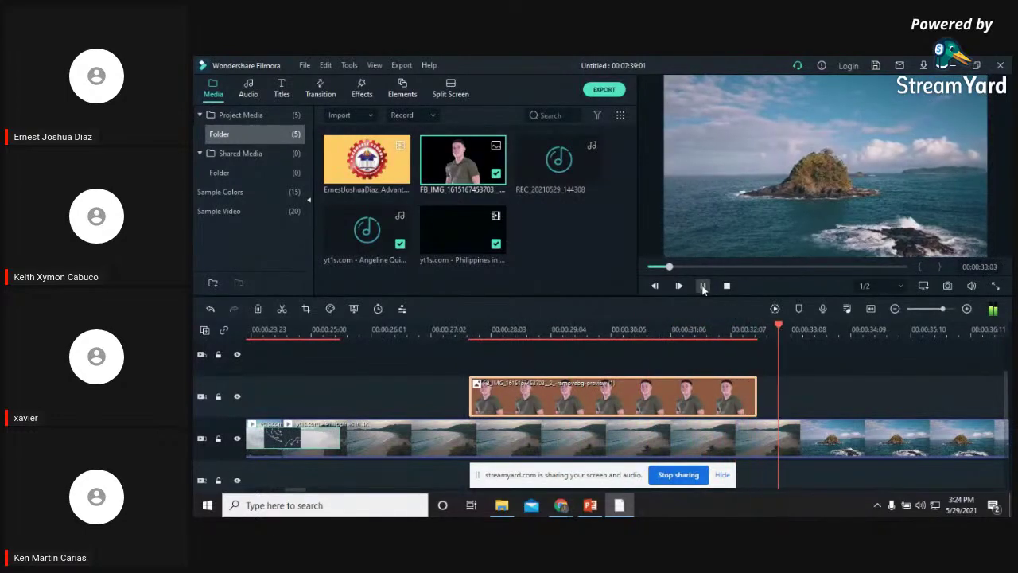
{"action": "left_click", "coordinate": [703, 287]}
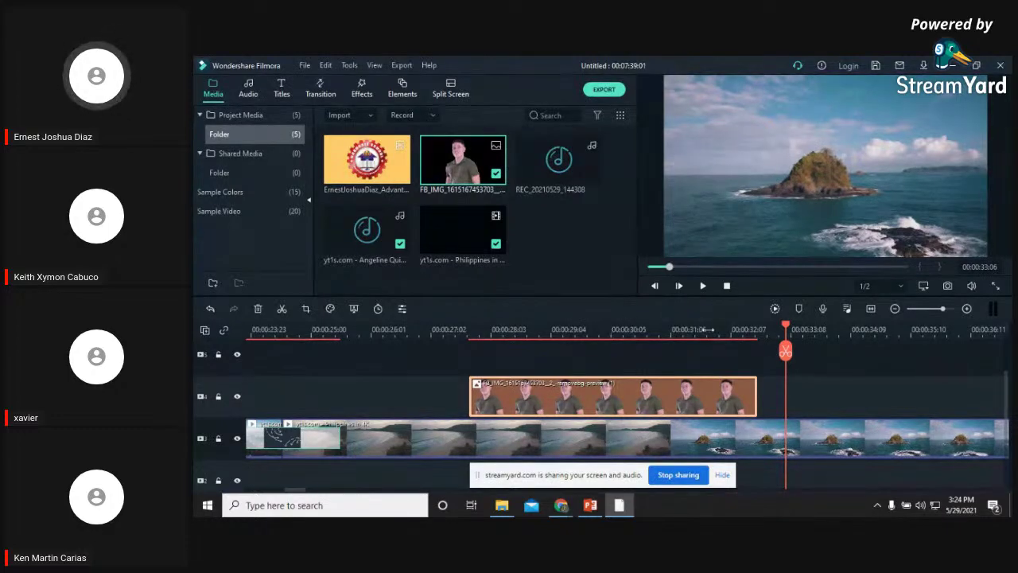
{"action": "left_click", "coordinate": [668, 329]}
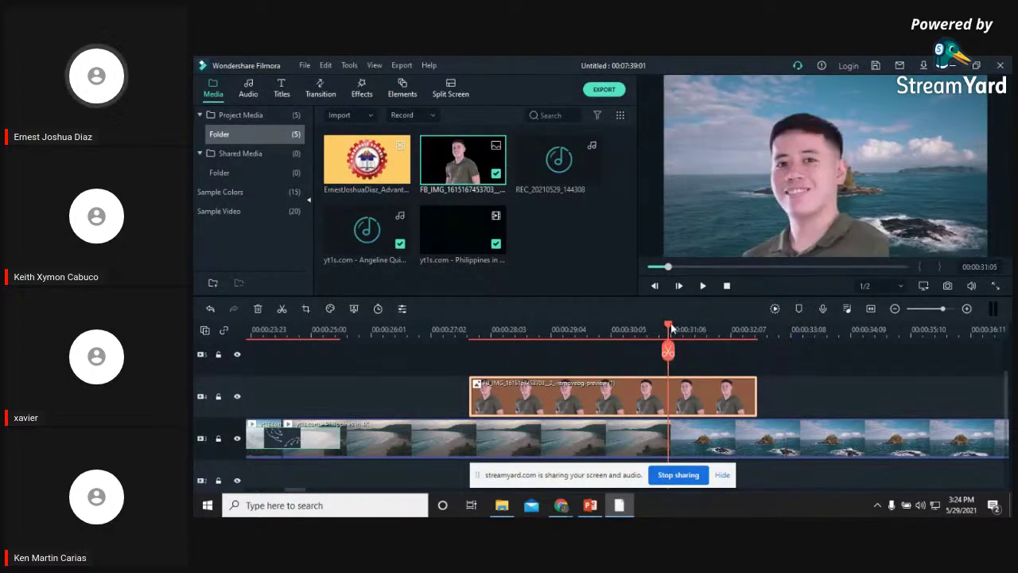
Move the portrait leftward in the frame at about 00:00:30:02 and play the overlay to its end to check the zoom
{"action": "left_click", "coordinate": [604, 325]}
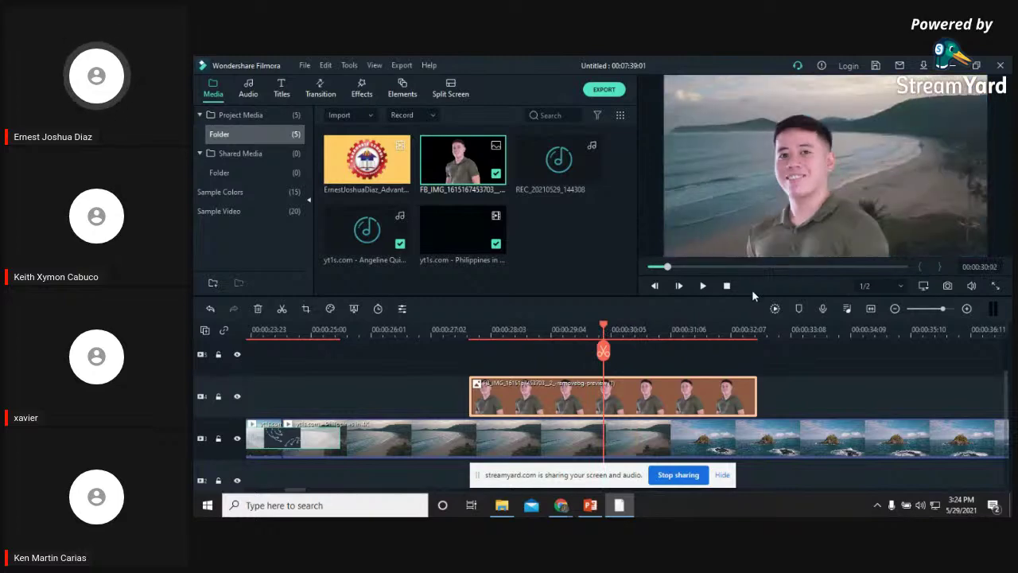
{"action": "left_click", "coordinate": [798, 247]}
{"action": "left_click_drag", "start_coordinate": [766, 252], "coordinate": [705, 250]}
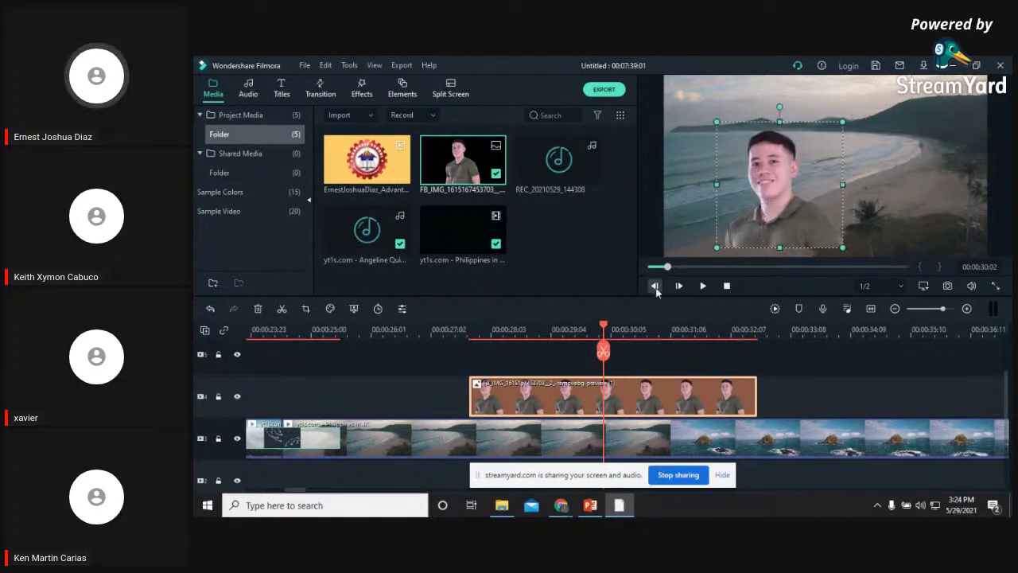
{"action": "left_click", "coordinate": [701, 285]}
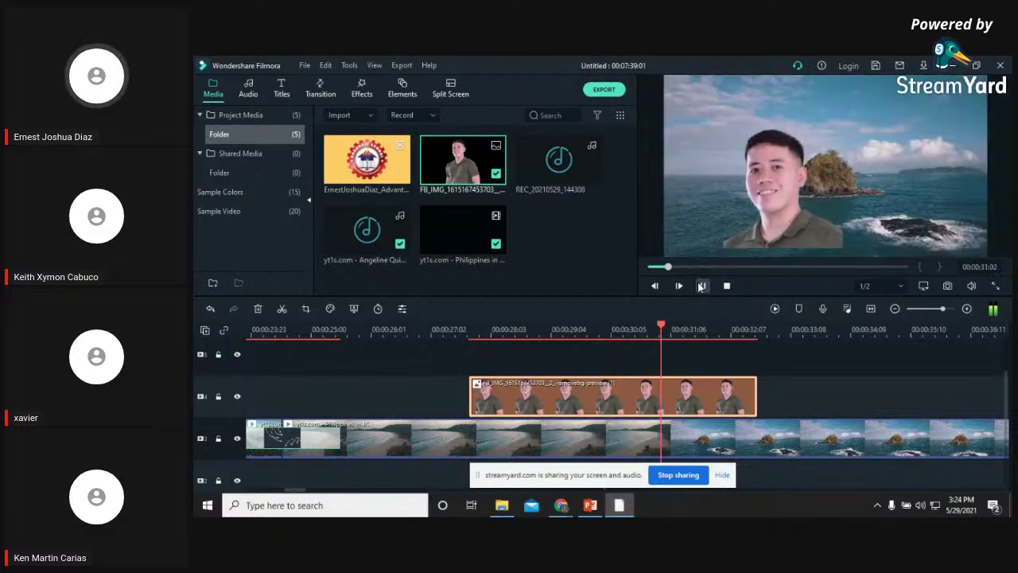
{"action": "left_click", "coordinate": [702, 285]}
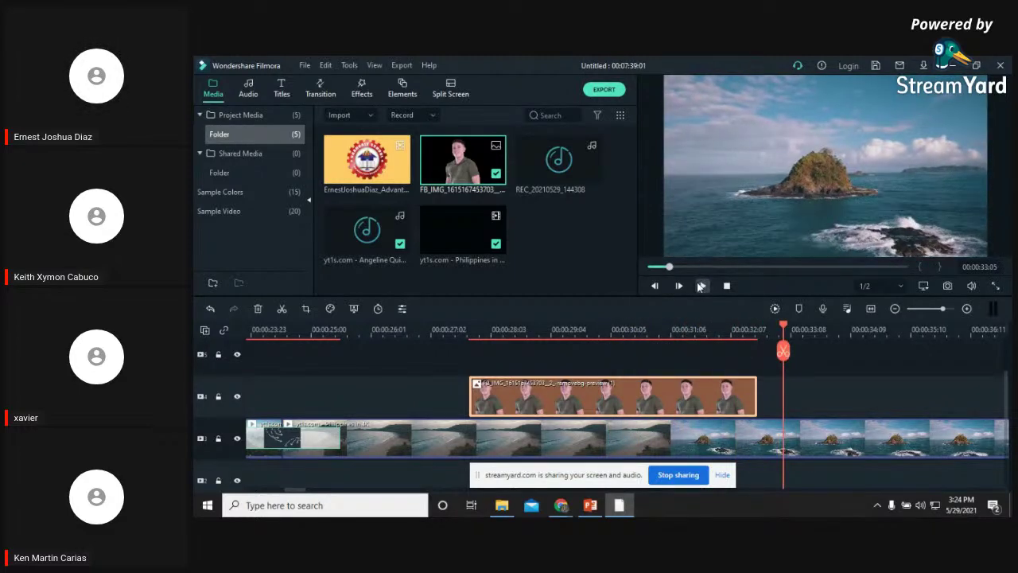
Switch to the PowerPoint workshop deck, read slide 16 on playing video in reverse, and return to Filmora
{"action": "left_click", "coordinate": [595, 506]}
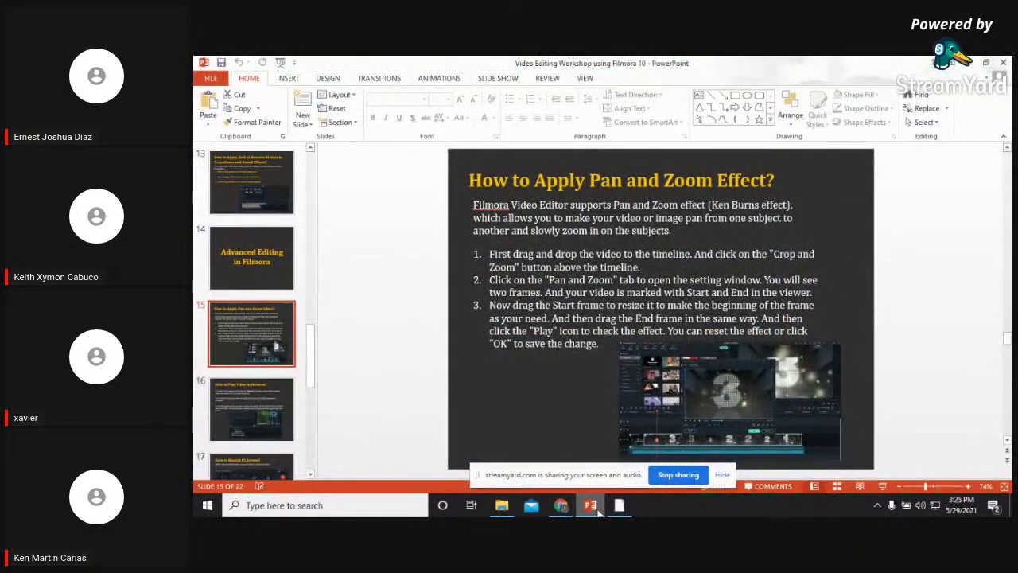
{"action": "left_click", "coordinate": [592, 507]}
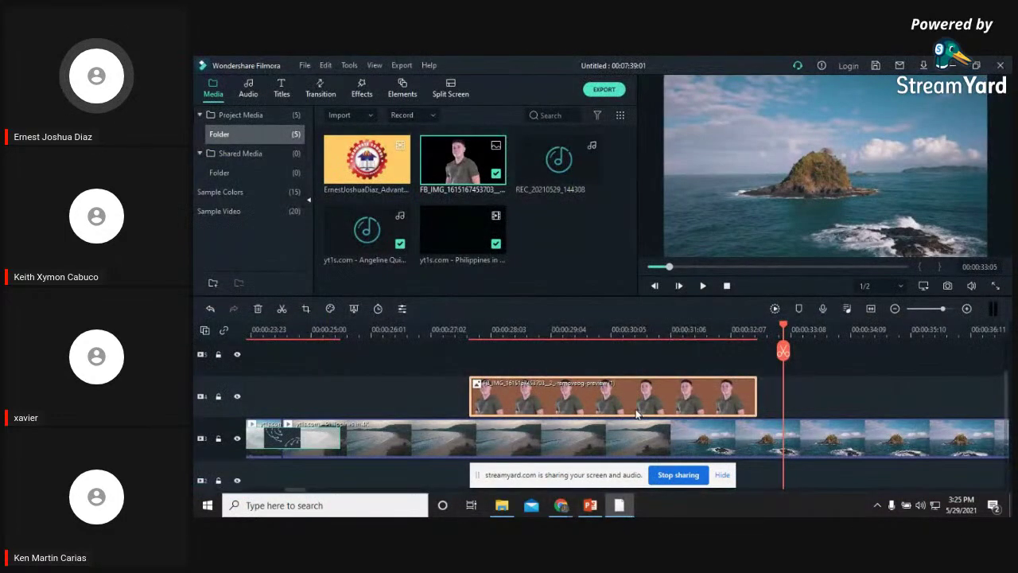
{"action": "left_click", "coordinate": [590, 506]}
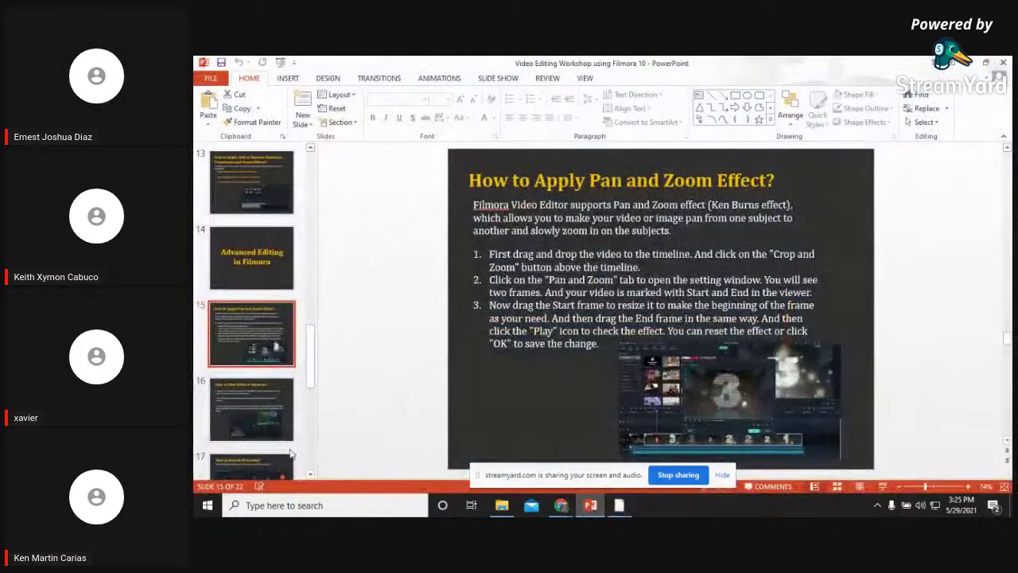
{"action": "left_click", "coordinate": [264, 407]}
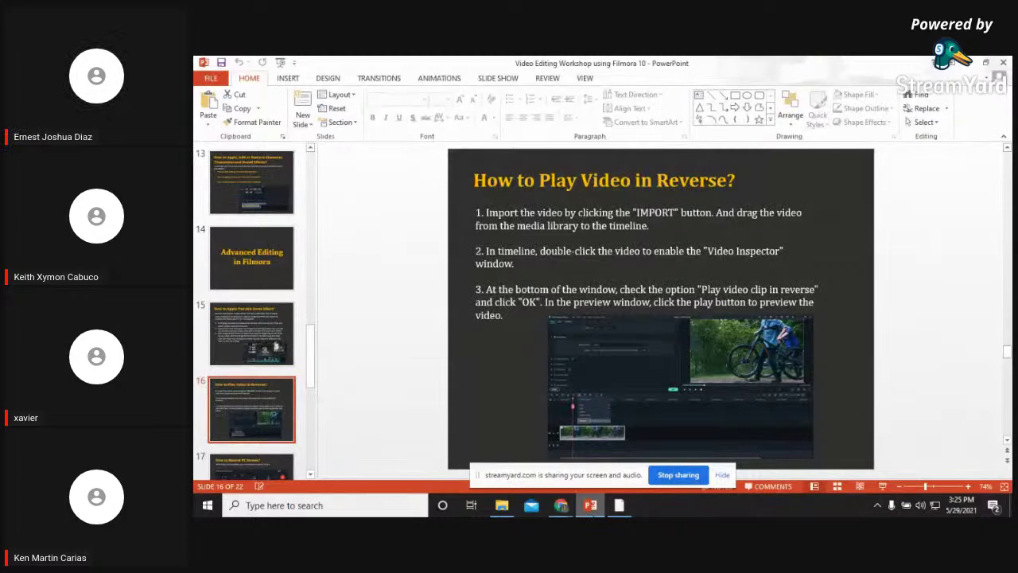
{"action": "left_click", "coordinate": [619, 505]}
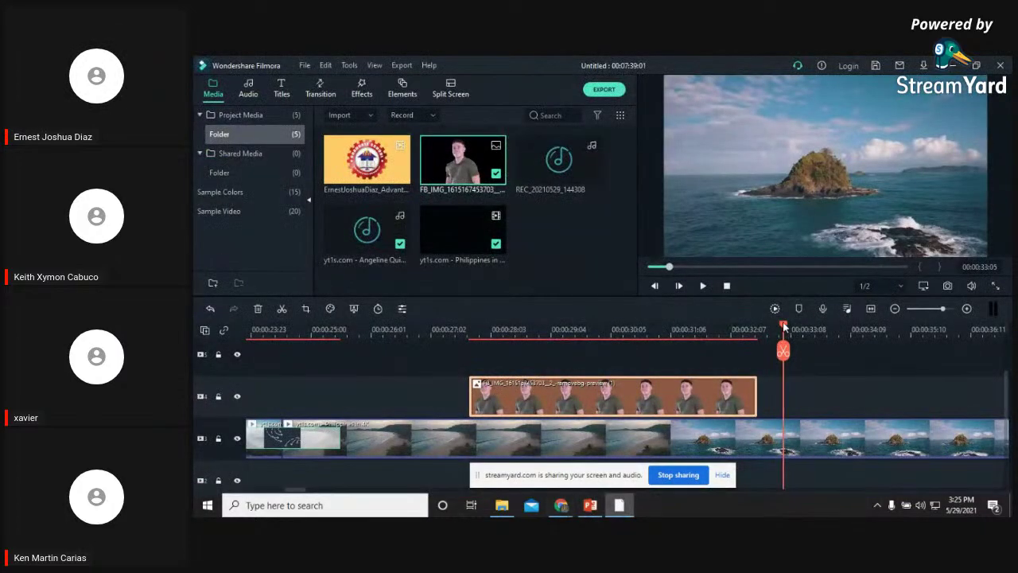
Move the playhead back to about 00:00:16:00 and open the Sample Video collection
{"action": "left_click_drag", "start_coordinate": [806, 328], "coordinate": [193, 373]}
{"action": "scroll", "coordinate": [288, 387], "scroll_direction": "down", "scroll_amount": 2}
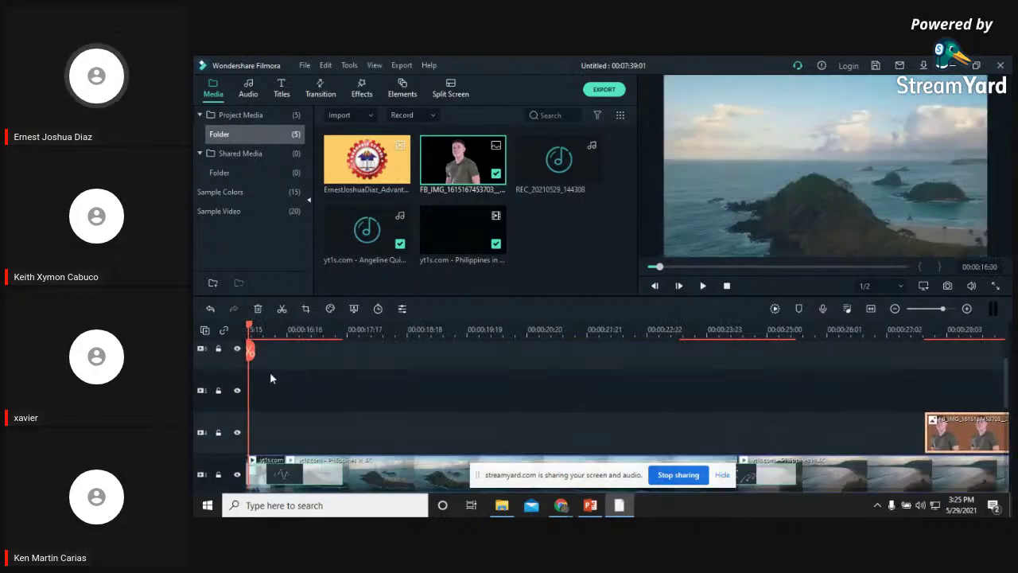
{"action": "scroll", "coordinate": [273, 380], "scroll_direction": "up", "scroll_amount": 2}
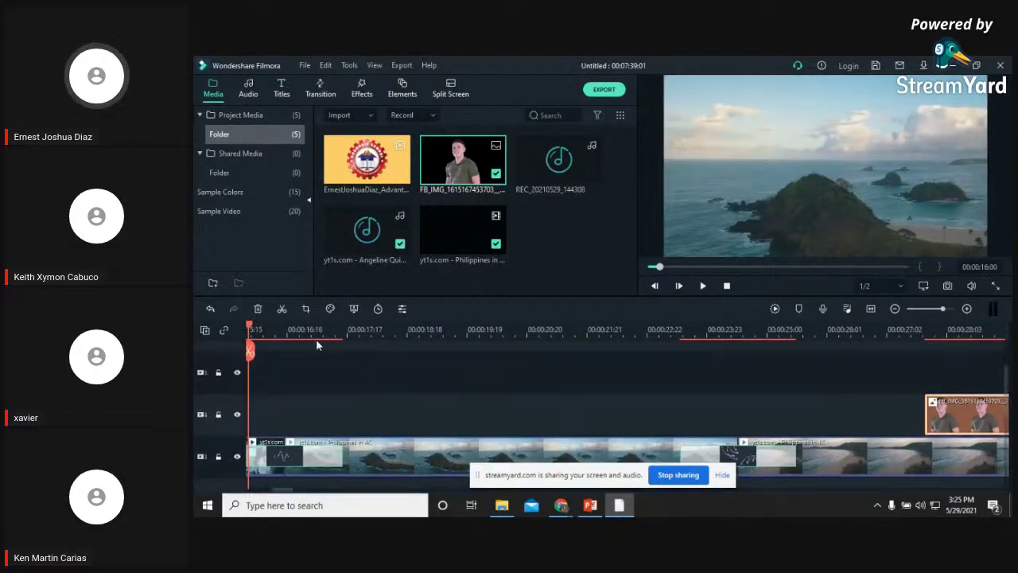
{"action": "left_click", "coordinate": [219, 213]}
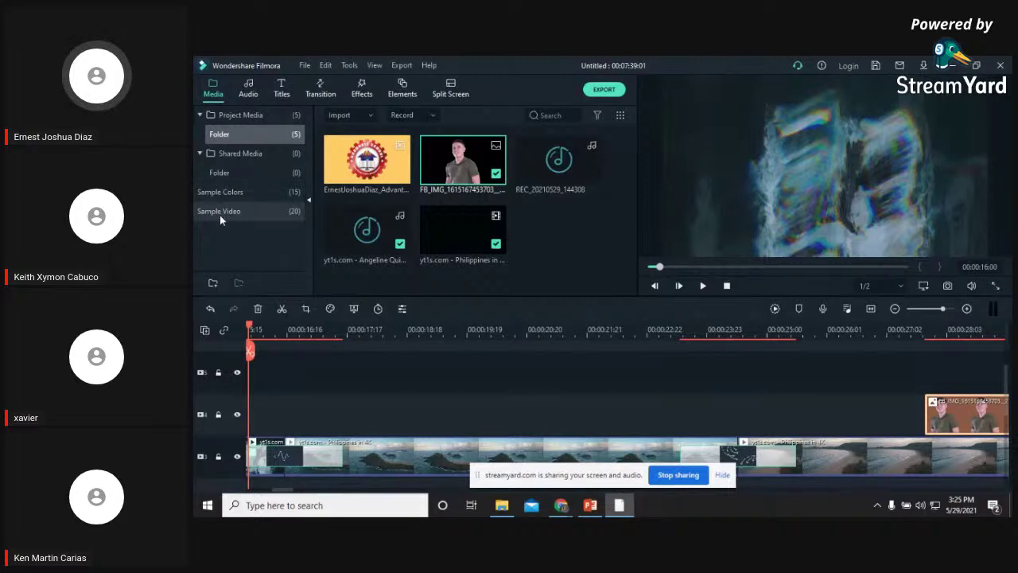
{"action": "scroll", "coordinate": [334, 410], "scroll_direction": "down", "scroll_amount": 1}
{"action": "scroll", "coordinate": [334, 410], "scroll_direction": "up", "scroll_amount": 3}
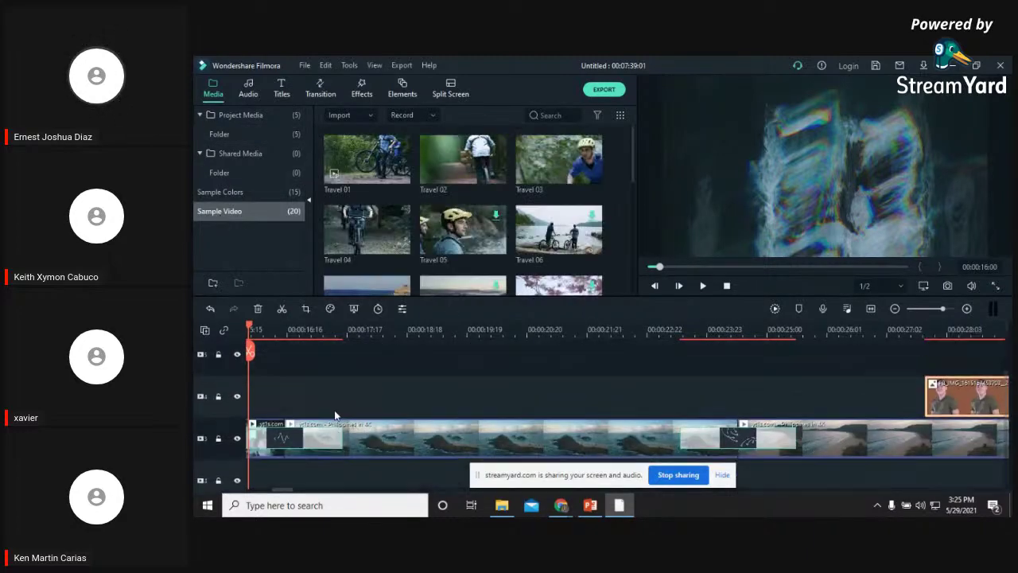
{"action": "scroll", "coordinate": [337, 405], "scroll_direction": "down", "scroll_amount": 1}
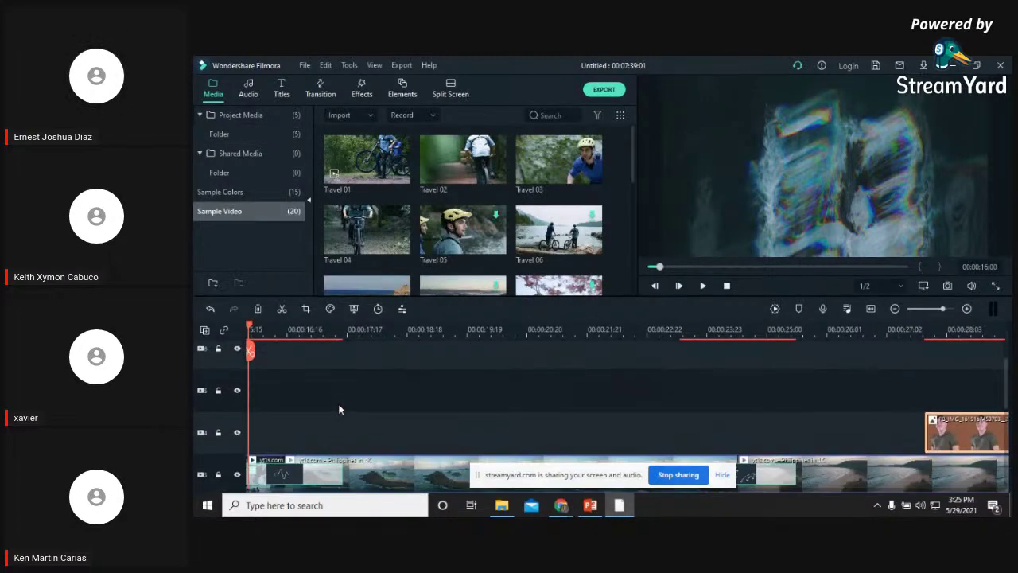
Deselect the portrait clip and place the playhead at about 00:07:55:06 in the empty timeline past the last clip
{"action": "left_click_drag", "start_coordinate": [248, 330], "coordinate": [193, 323]}
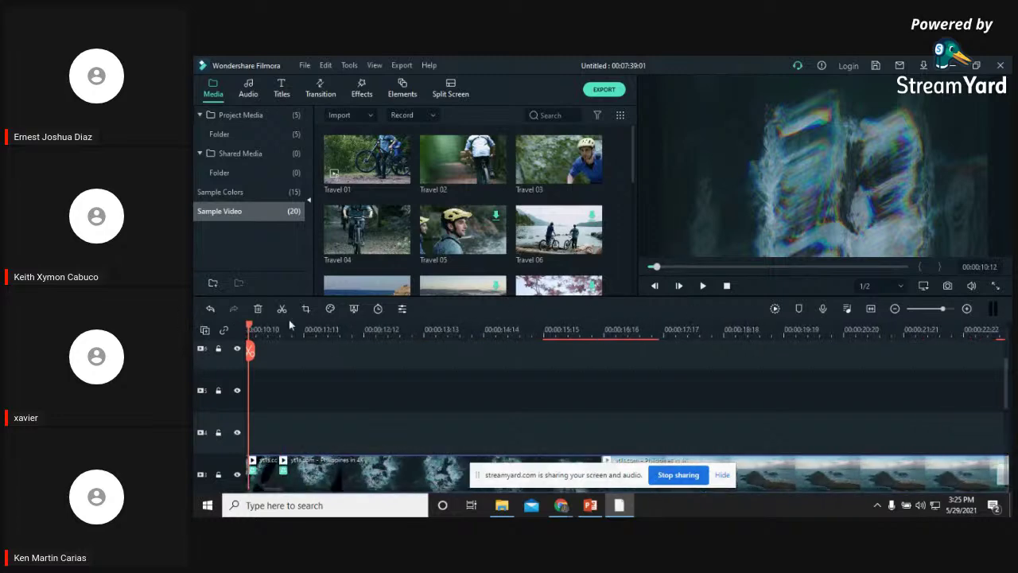
{"action": "scroll", "coordinate": [312, 357], "scroll_direction": "down", "scroll_amount": 3}
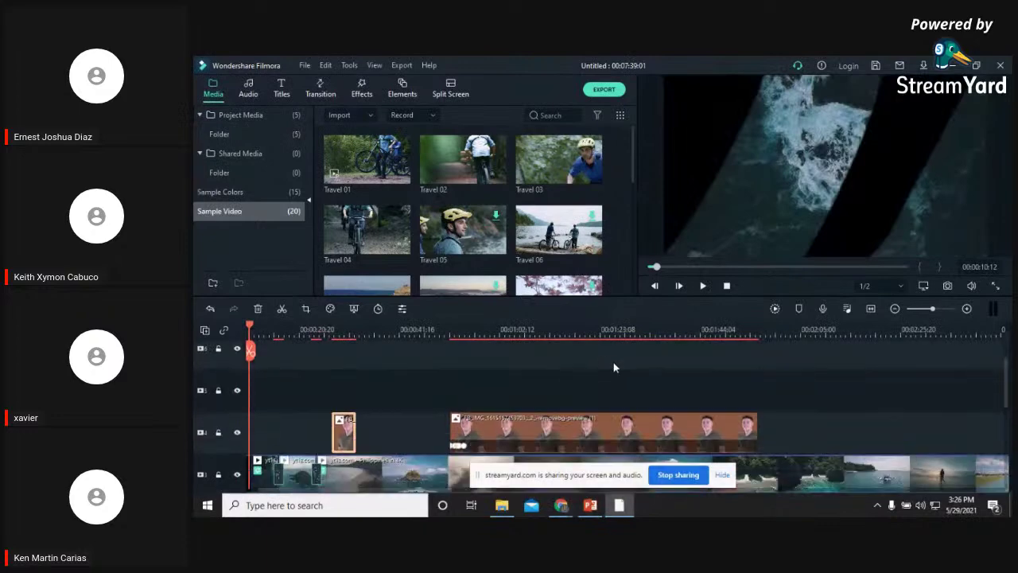
{"action": "left_click", "coordinate": [379, 393]}
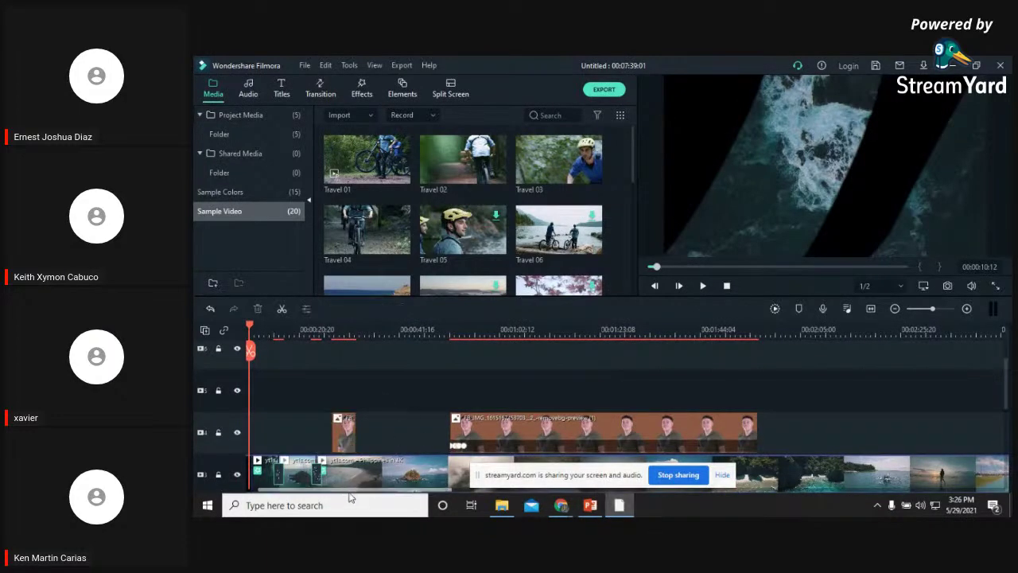
{"action": "left_click_drag", "start_coordinate": [350, 493], "coordinate": [857, 488]}
{"action": "left_click", "coordinate": [506, 331]}
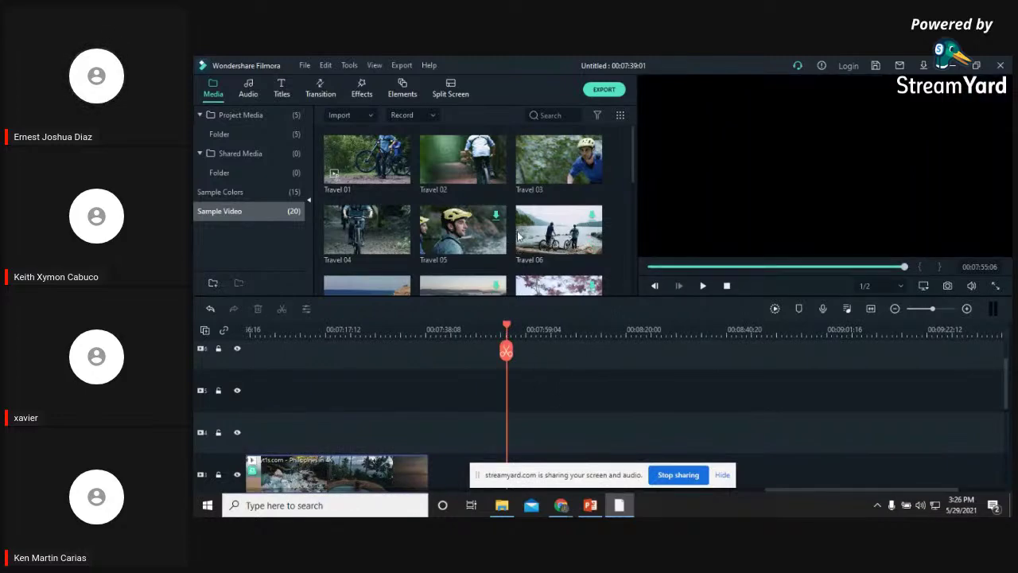
Preview the Travel 03 sample, place it on the track above the main video past its end, and set the playhead to 00:07:59:00
{"action": "double_click", "coordinate": [556, 172]}
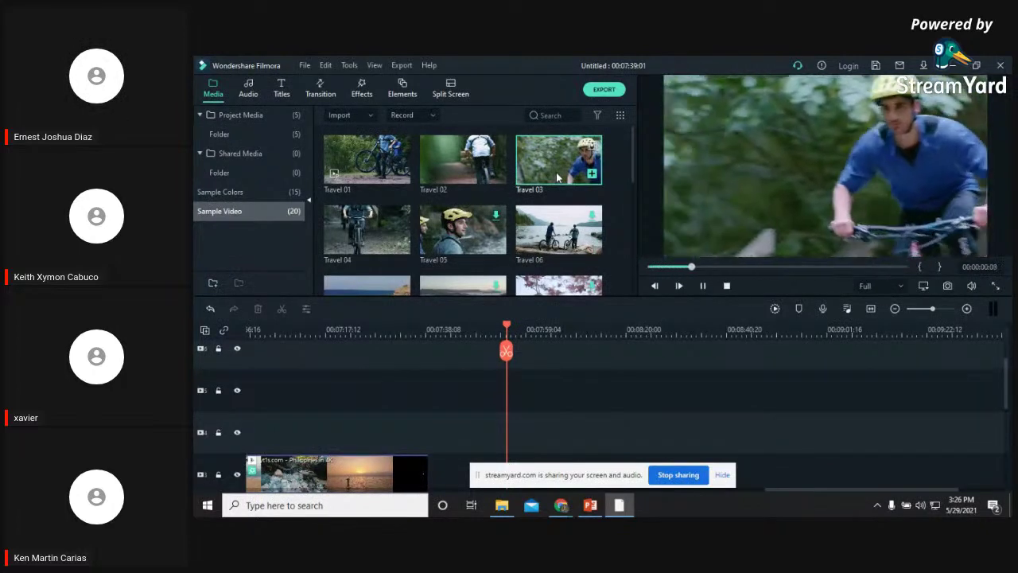
{"action": "left_click", "coordinate": [555, 221]}
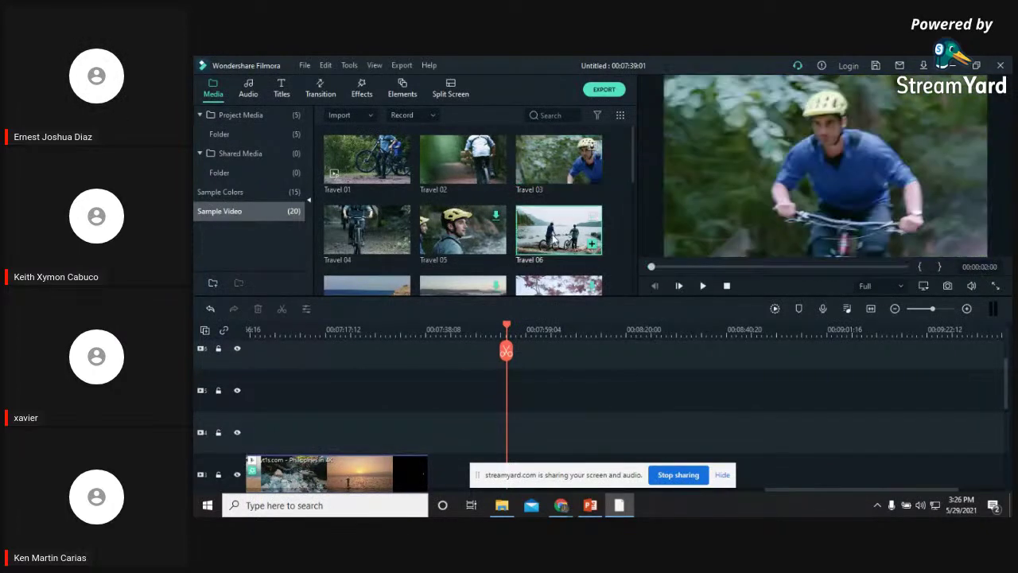
{"action": "double_click", "coordinate": [556, 161]}
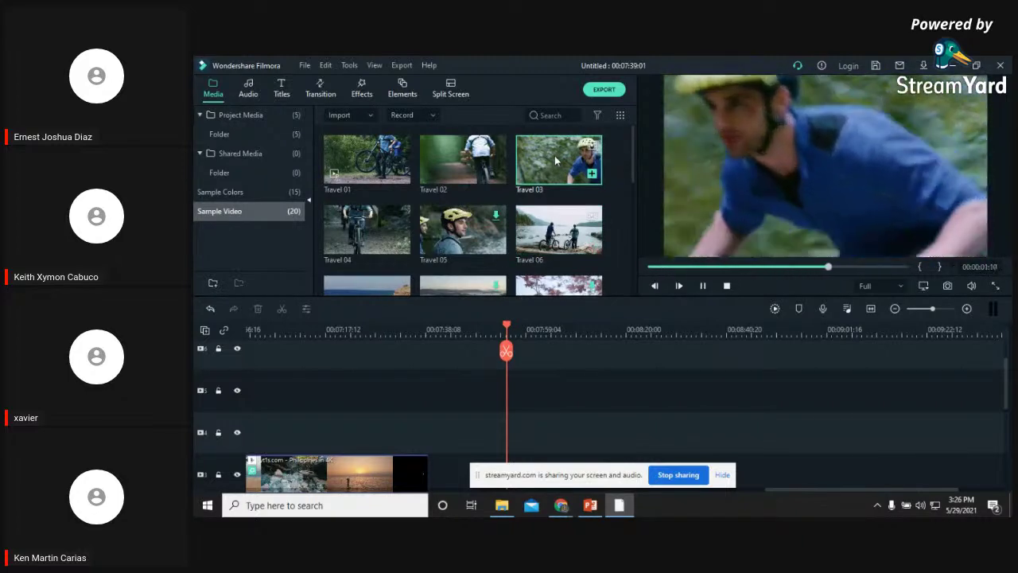
{"action": "left_click_drag", "start_coordinate": [562, 178], "coordinate": [527, 442]}
{"action": "left_click", "coordinate": [517, 331]}
{"action": "left_click_drag", "start_coordinate": [518, 331], "coordinate": [526, 332]}
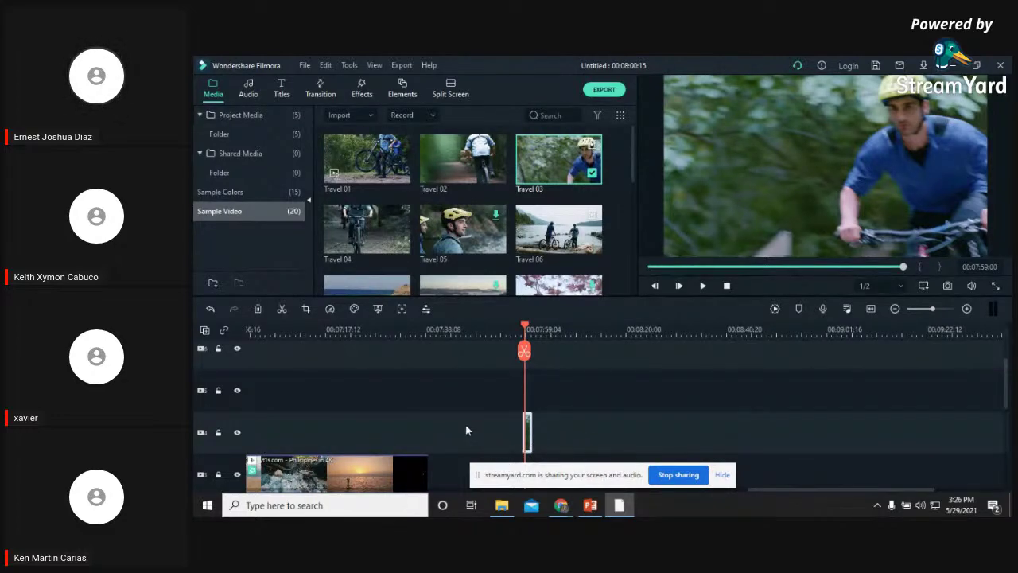
Slow the Travel 03 clip to 0.05x and play part of it to check the slow motion
{"action": "left_click", "coordinate": [331, 308]}
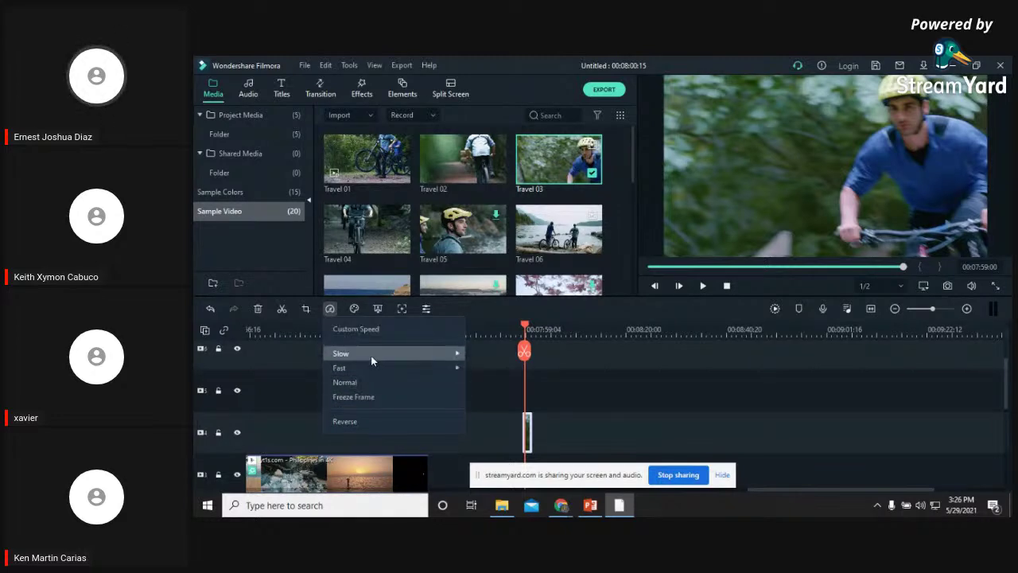
{"action": "mouse_move", "coordinate": [438, 357]}
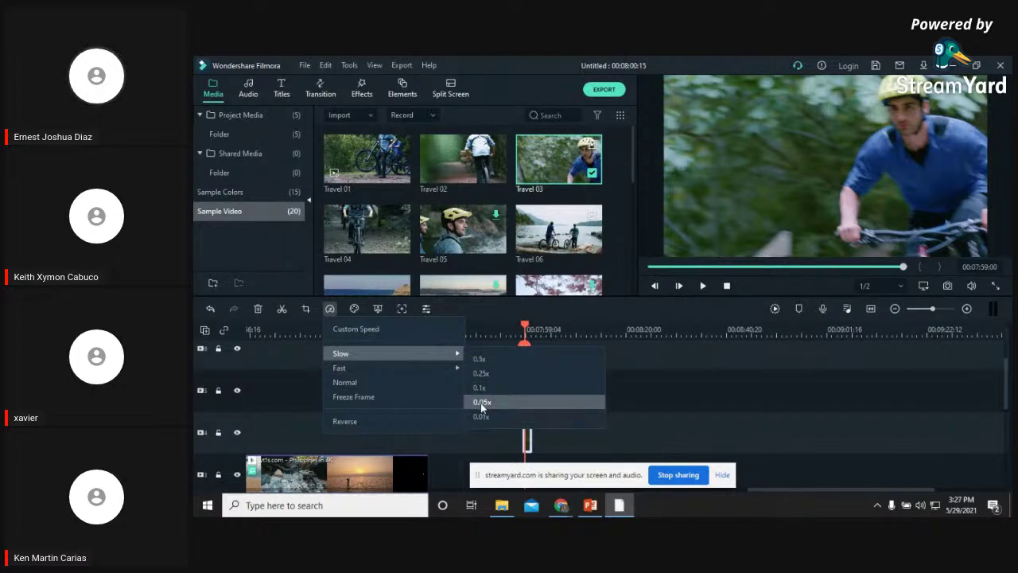
{"action": "left_click", "coordinate": [481, 402]}
{"action": "left_click", "coordinate": [703, 286]}
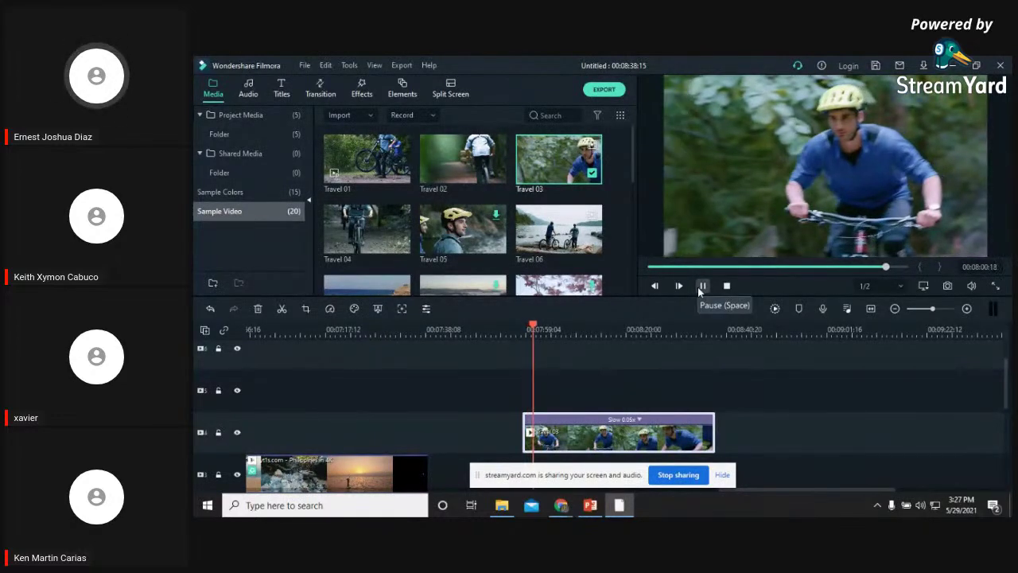
{"action": "left_click", "coordinate": [702, 286]}
Reverse the Travel 03 clip, accept creating a proxy file for it, and play it to check the reversed motion
{"action": "right_click", "coordinate": [597, 432]}
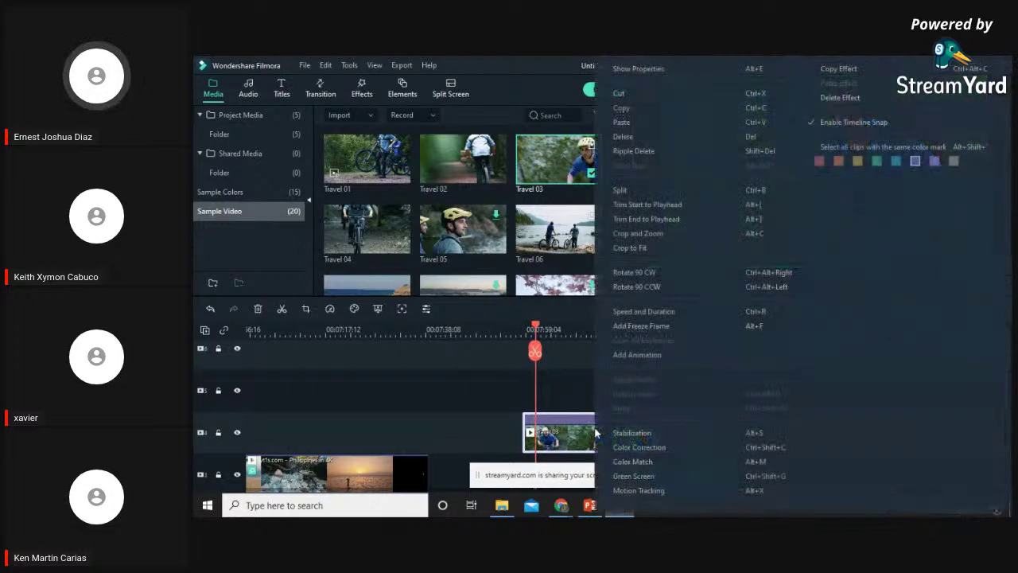
{"action": "left_click", "coordinate": [329, 309]}
{"action": "left_click", "coordinate": [340, 421]}
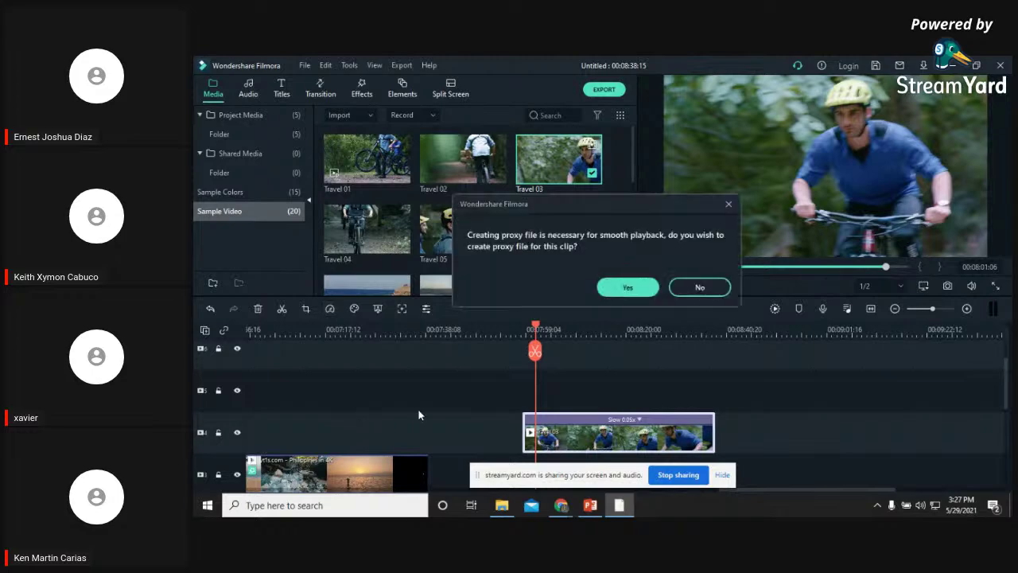
{"action": "left_click", "coordinate": [628, 287]}
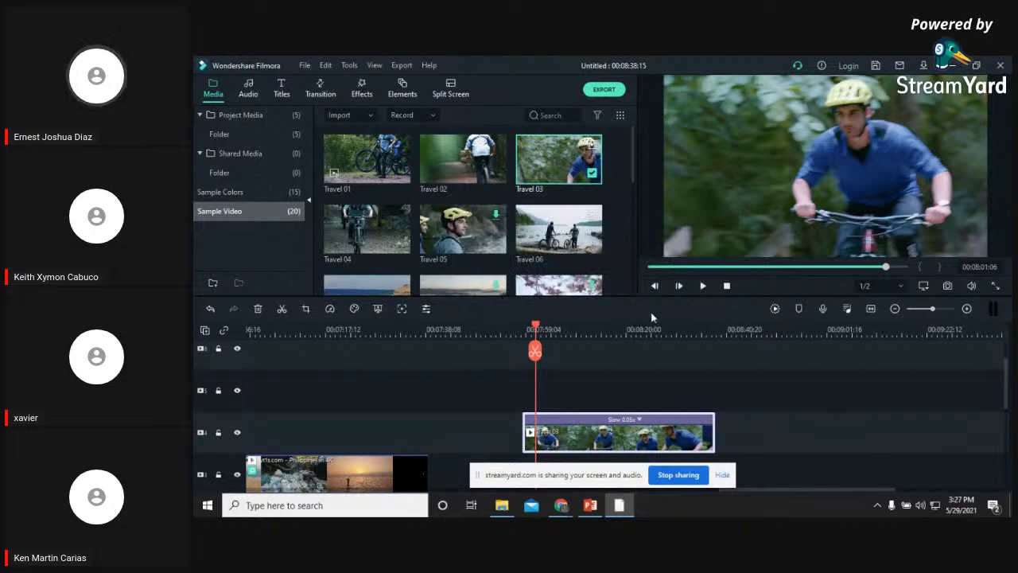
{"action": "left_click", "coordinate": [705, 289]}
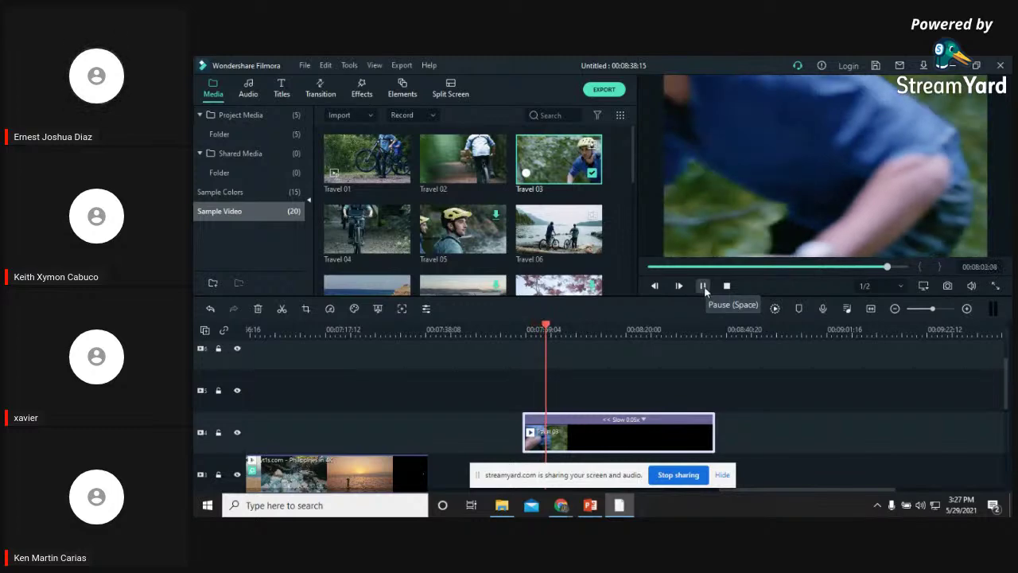
Set the Travel 03 clip's custom speed to about 2.72x with Reverse Speed kept on, and place the playhead just before it at 00:07:57:06
{"action": "right_click", "coordinate": [602, 414]}
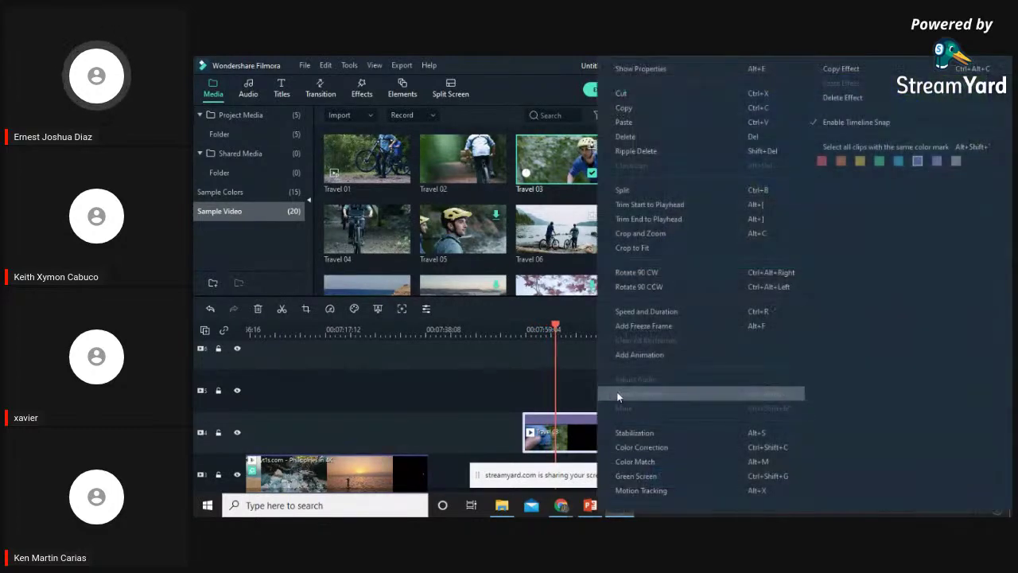
{"action": "left_click", "coordinate": [656, 315]}
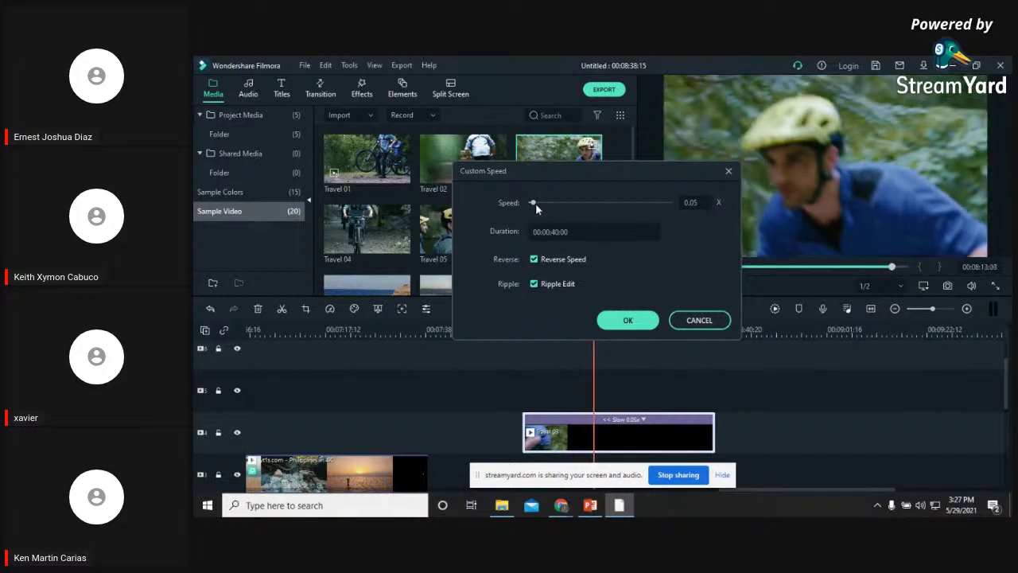
{"action": "left_click_drag", "start_coordinate": [534, 203], "coordinate": [591, 204]}
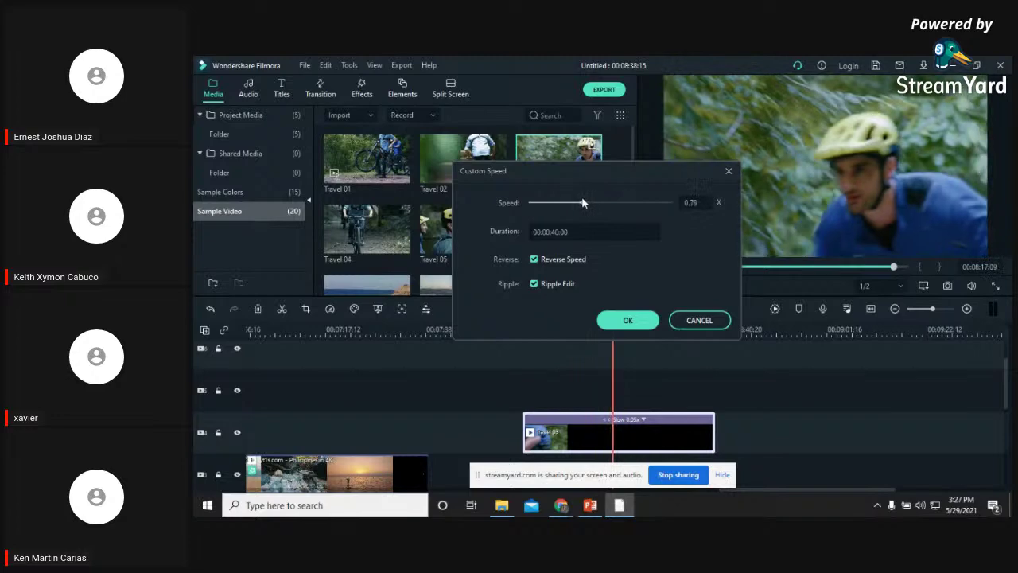
{"action": "mouse_move", "coordinate": [586, 203]}
{"action": "left_mouse_down"}
{"action": "mouse_move", "coordinate": [571, 203]}
{"action": "mouse_move", "coordinate": [601, 203]}
{"action": "left_mouse_up"}
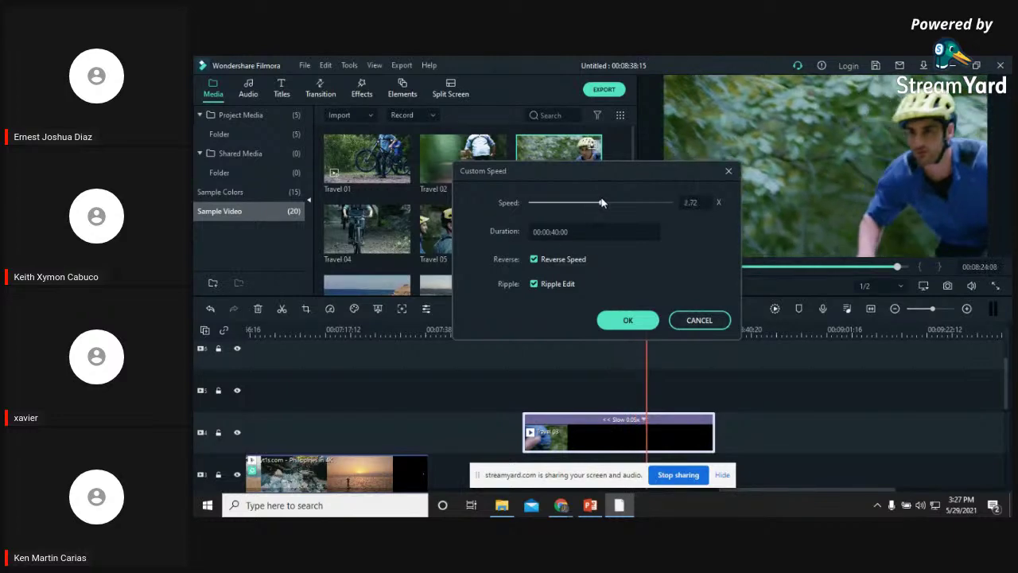
{"action": "left_click", "coordinate": [628, 321]}
{"action": "left_click", "coordinate": [628, 343]}
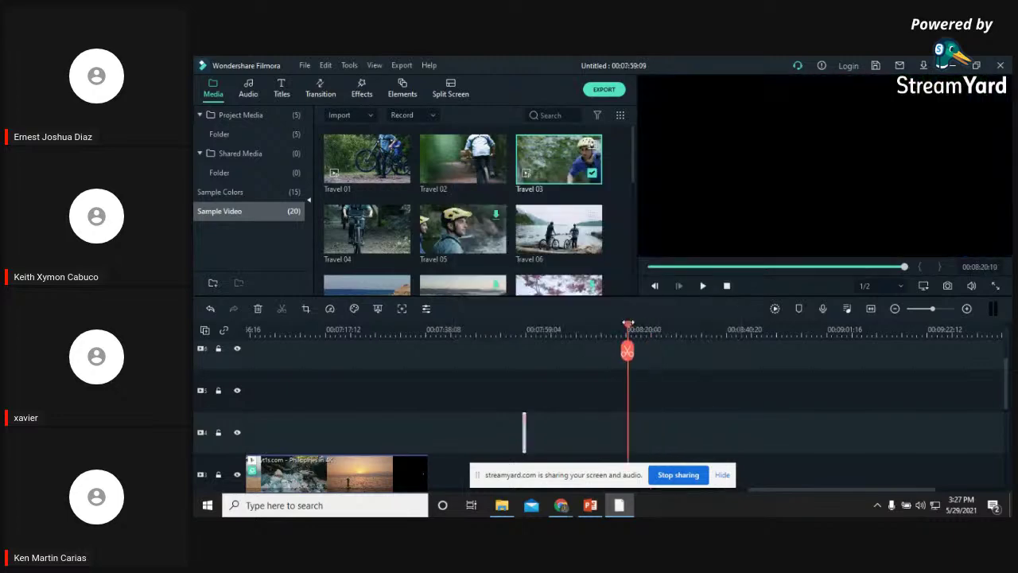
{"action": "left_click", "coordinate": [517, 330]}
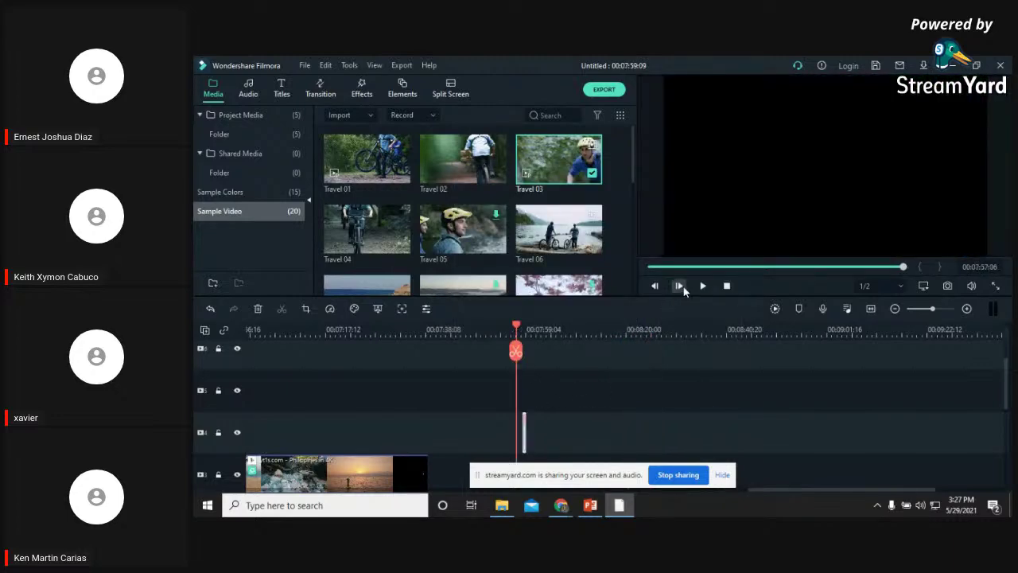
Play the timeline briefly from its start, pause it, and move the playhead to 00:02:07:19 over the island footage
{"action": "left_click", "coordinate": [703, 285]}
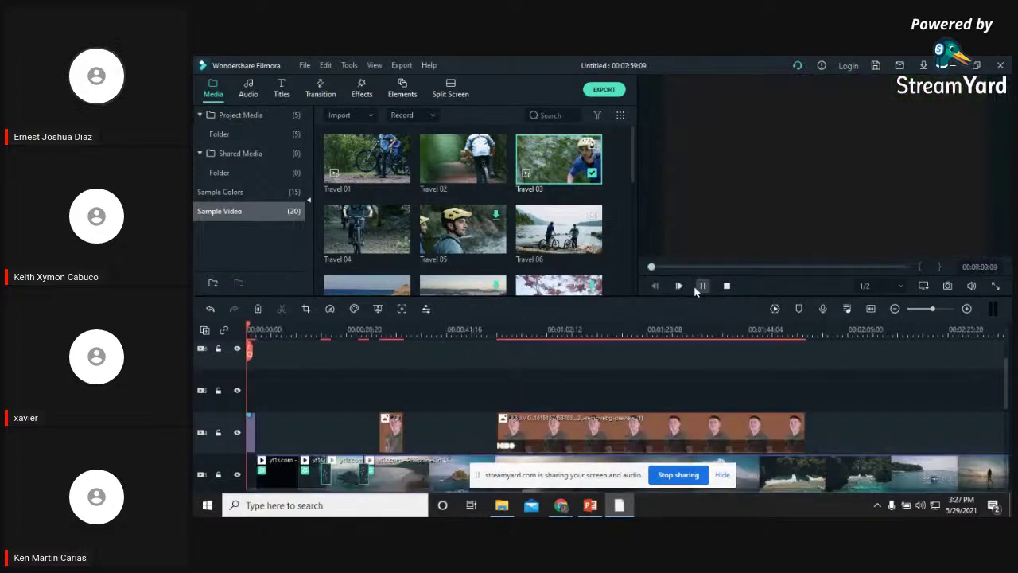
{"action": "left_click", "coordinate": [702, 285]}
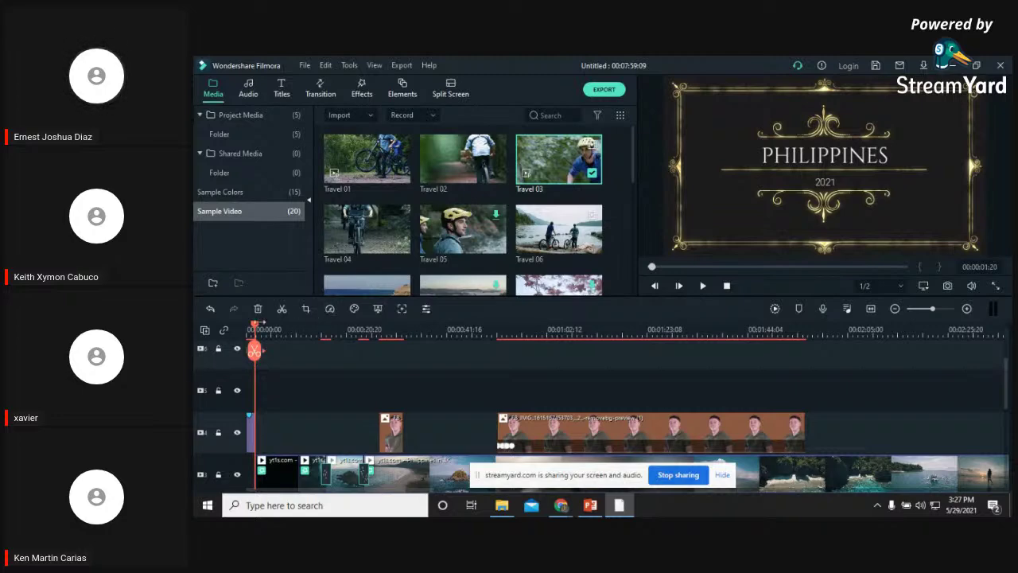
{"action": "left_click_drag", "start_coordinate": [255, 329], "coordinate": [859, 349]}
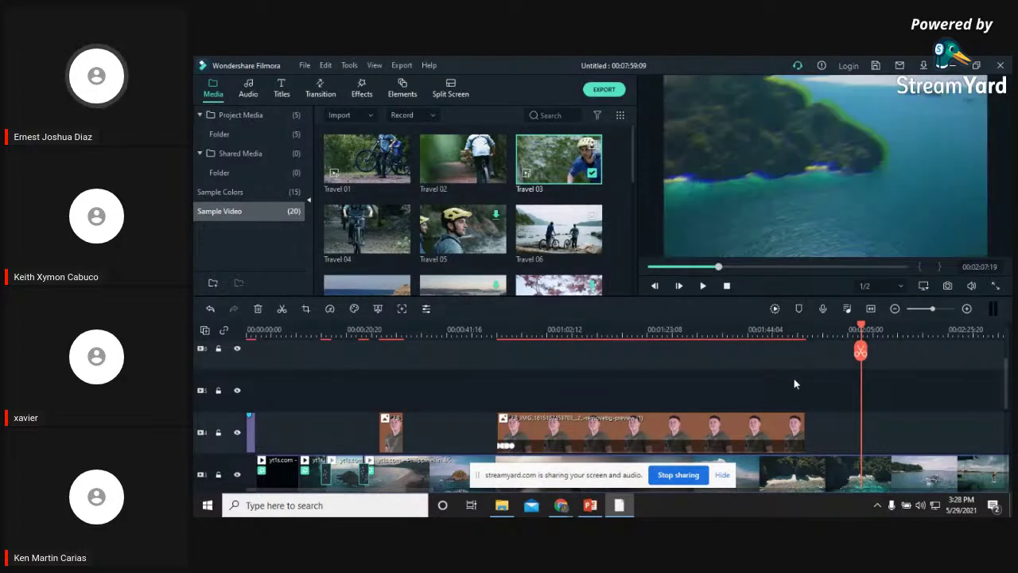
Try to apply Reverse from the speed options at the playhead and play a few seconds of the main video to check it
{"action": "scroll", "coordinate": [791, 385], "scroll_direction": "up", "scroll_amount": 2}
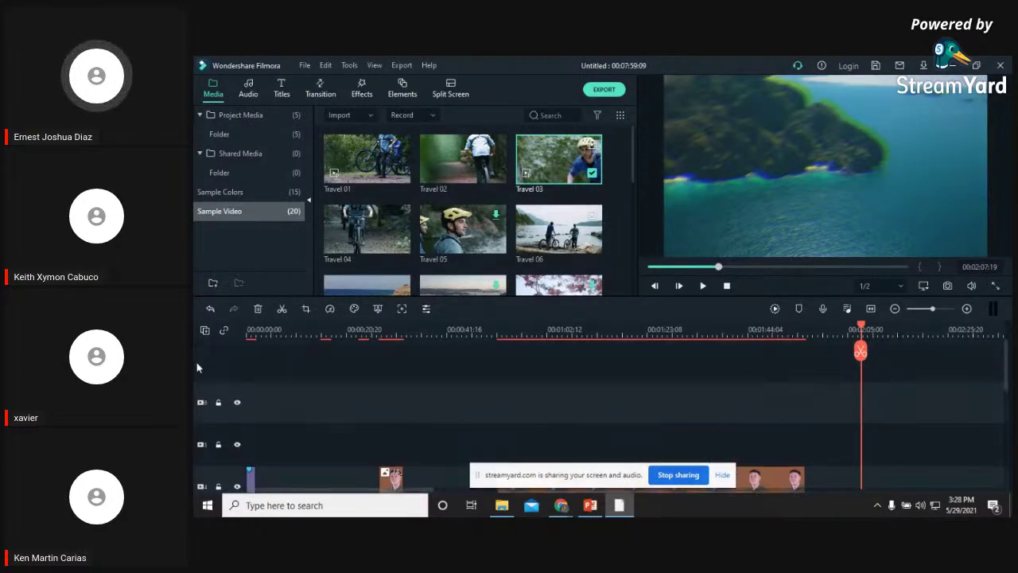
{"action": "left_click", "coordinate": [331, 308]}
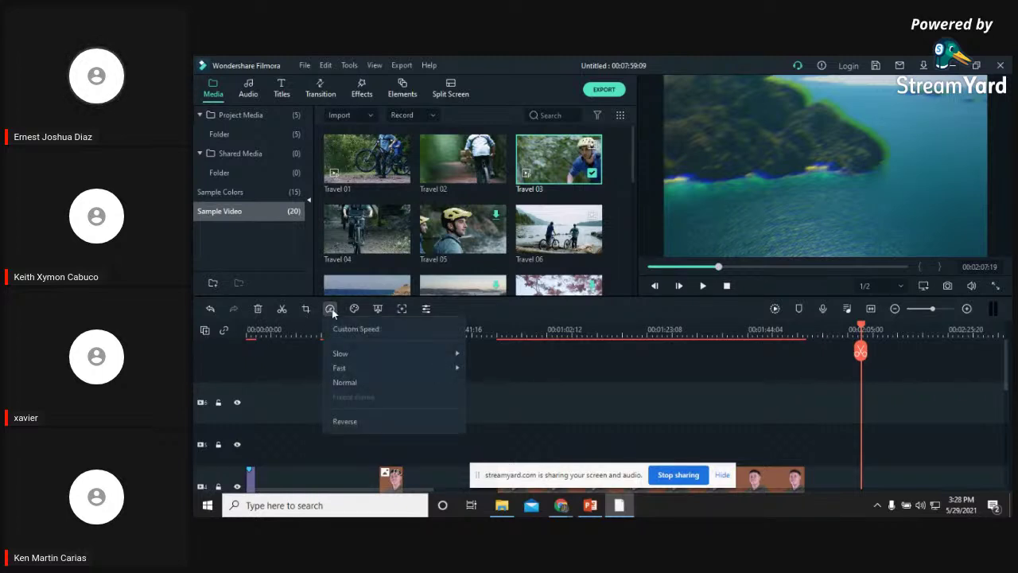
{"action": "left_click", "coordinate": [346, 422]}
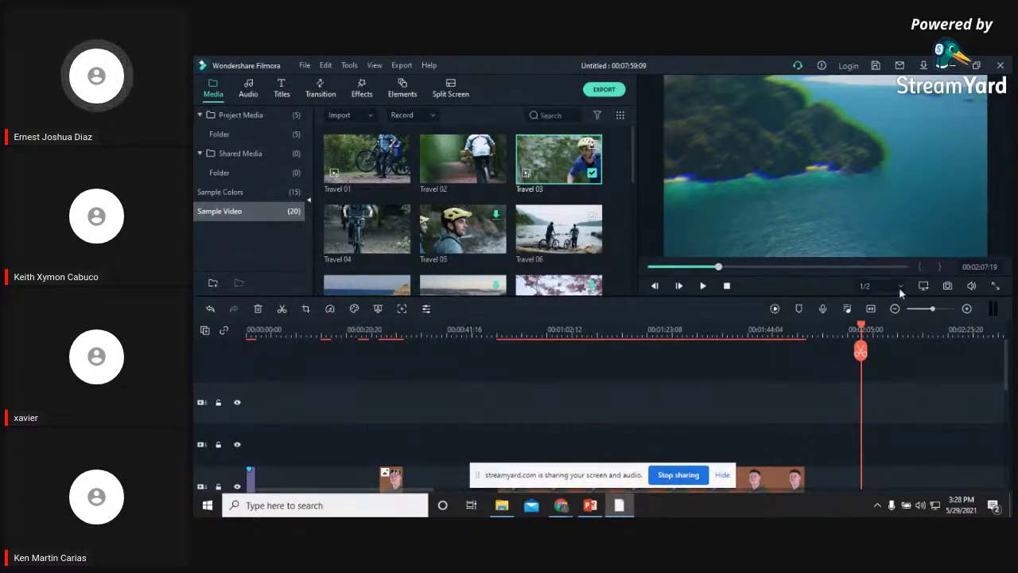
{"action": "left_click", "coordinate": [701, 288]}
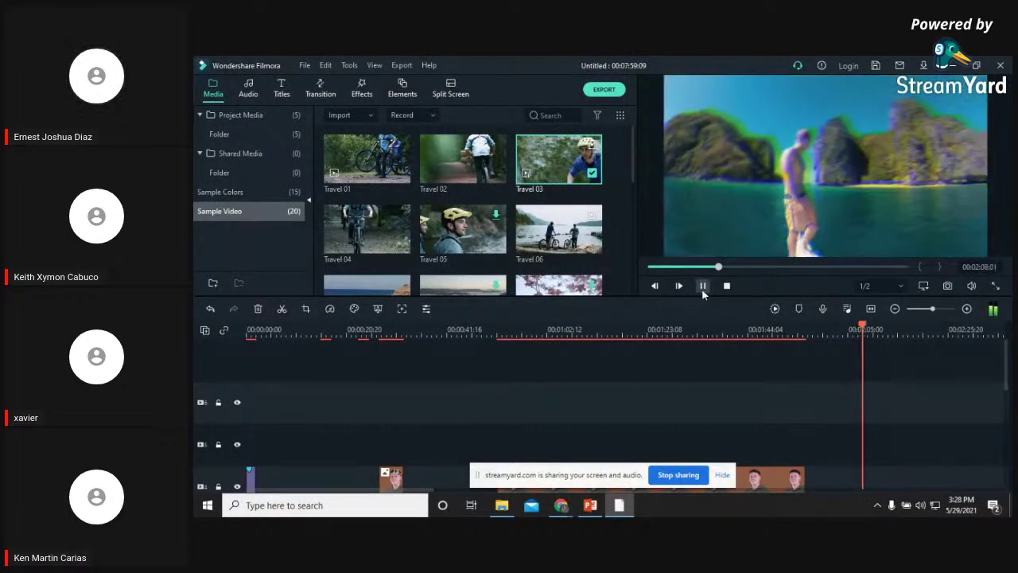
{"action": "left_click", "coordinate": [702, 291]}
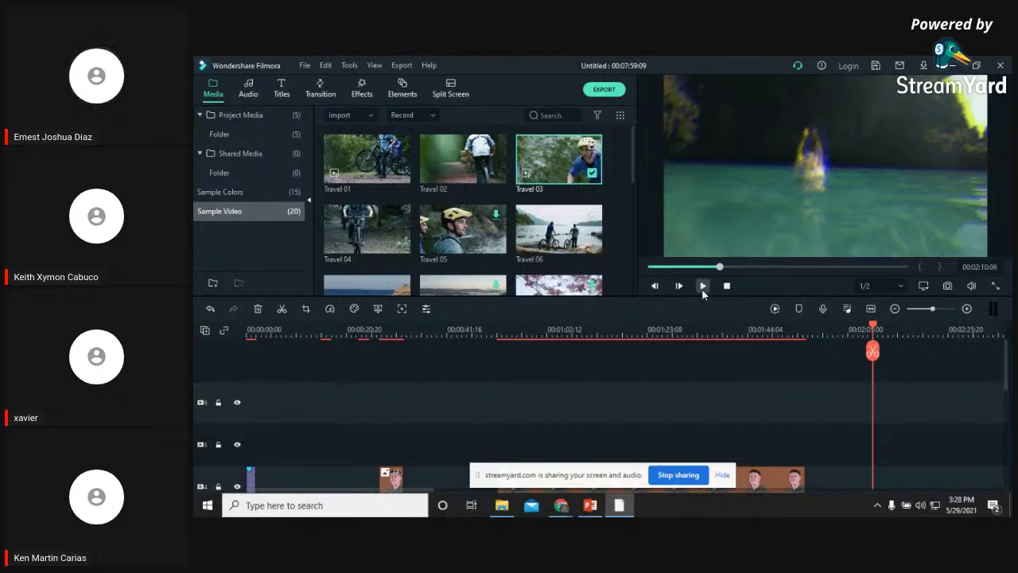
Switch to the PowerPoint presentation to view the slide on playing video in reverse
{"action": "scroll", "coordinate": [705, 395], "scroll_direction": "down", "scroll_amount": 2}
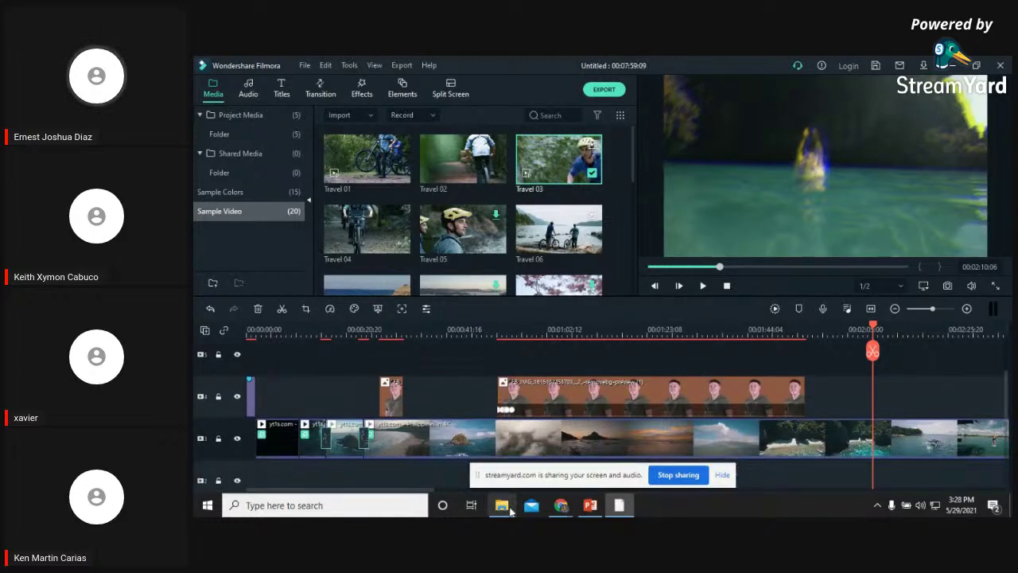
{"action": "left_click", "coordinate": [593, 505]}
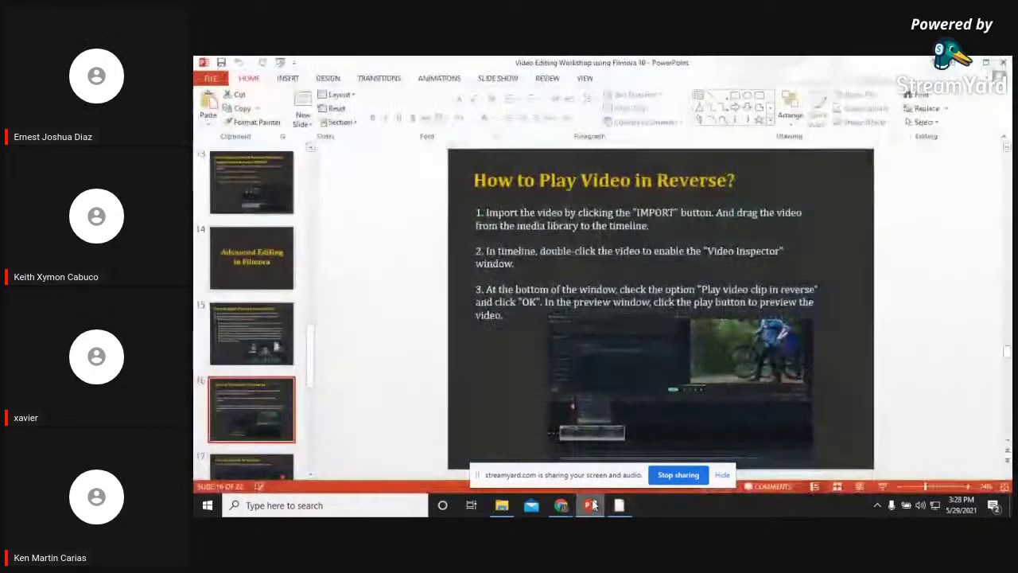
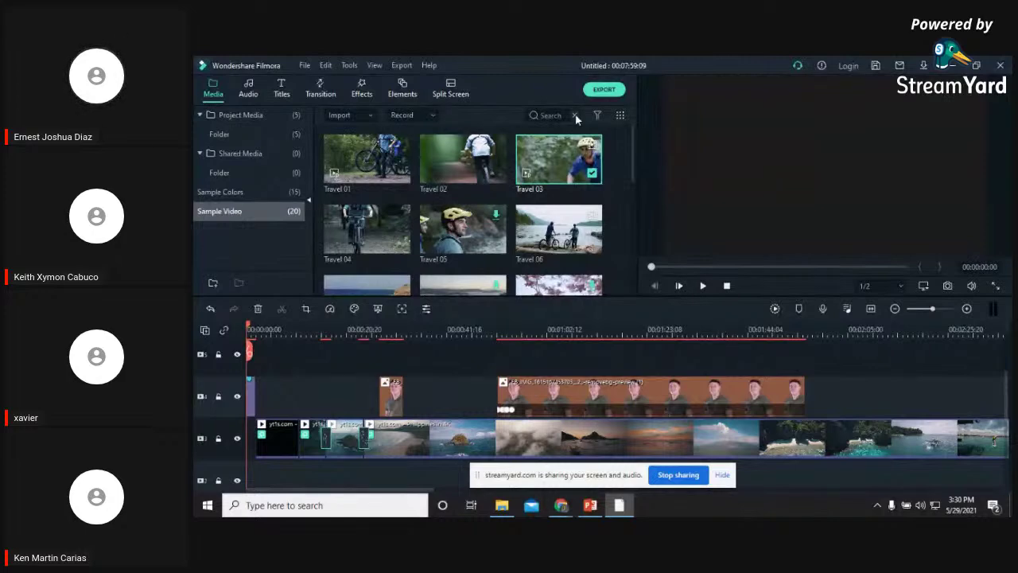
{"action": "left_click", "coordinate": [303, 67]}
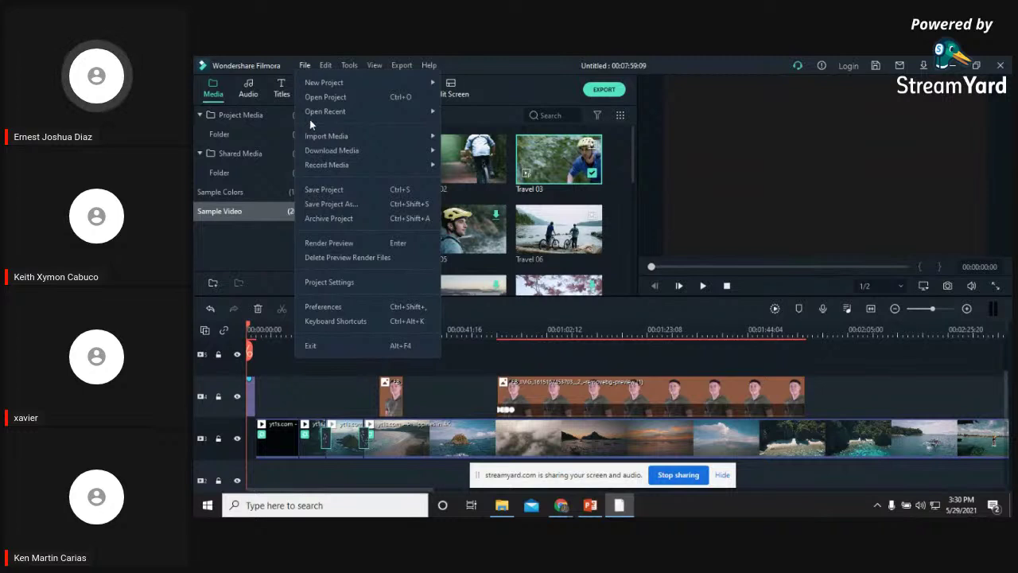
{"action": "mouse_move", "coordinate": [315, 165]}
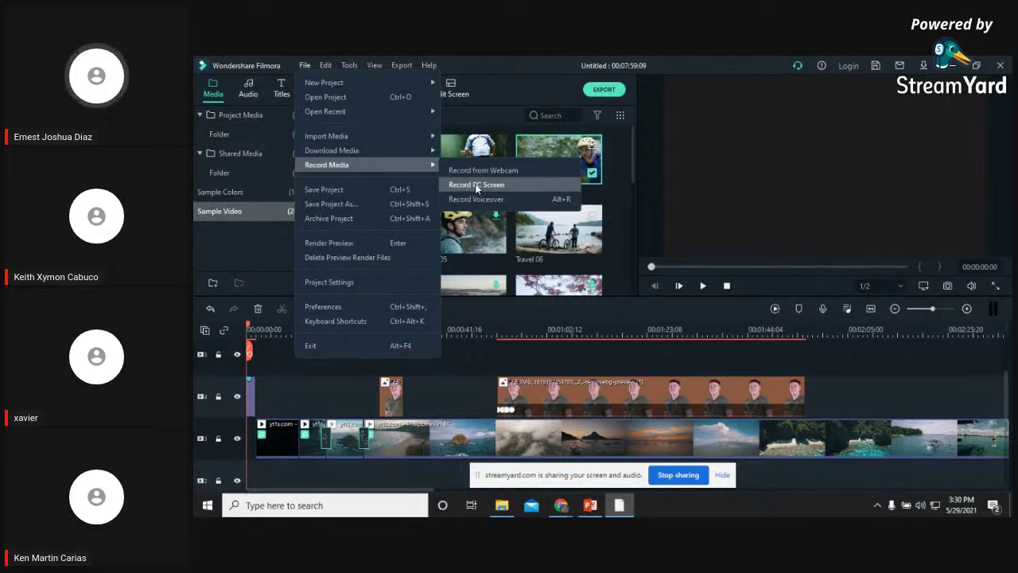
{"action": "key", "text": "Escape"}
{"action": "key", "text": "alt+Tab"}
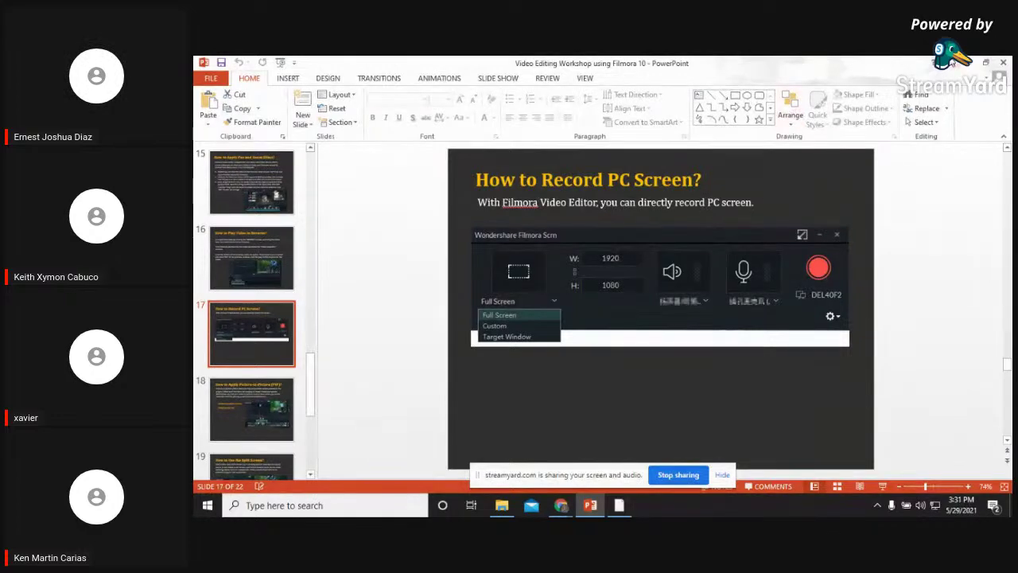
{"action": "left_click", "coordinate": [967, 66]}
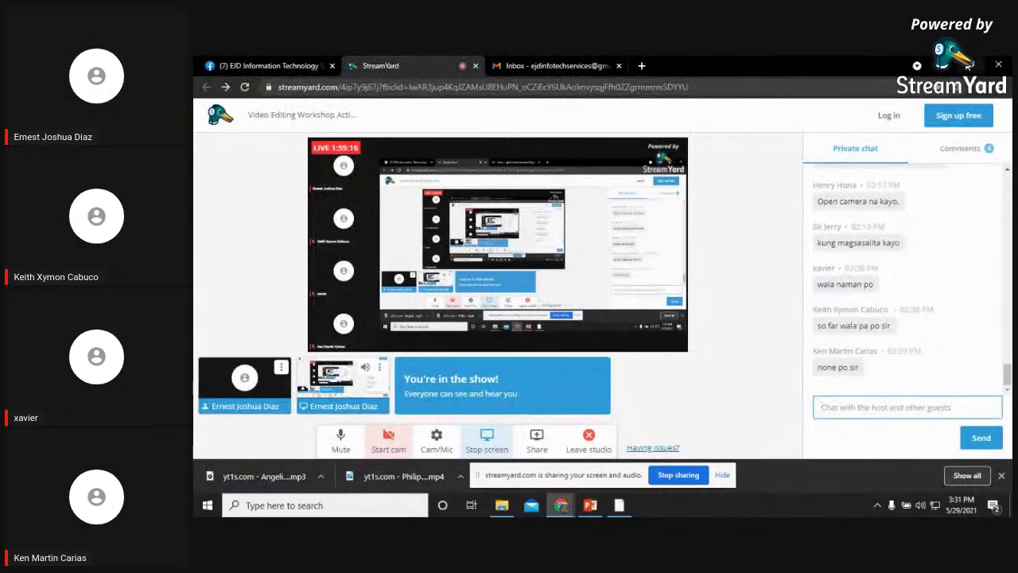
{"action": "left_click", "coordinate": [943, 65]}
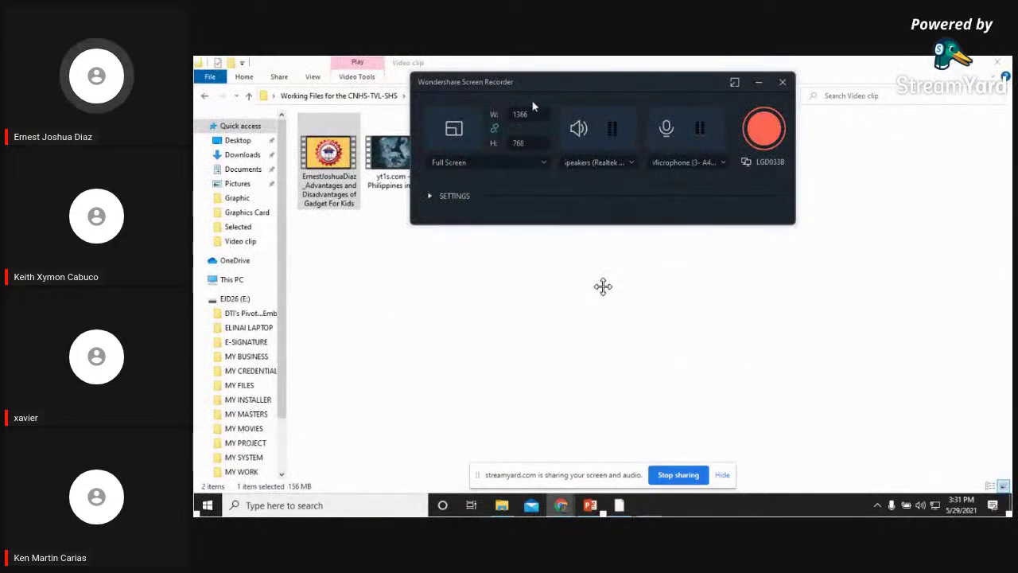
Move the Screen Recorder window lower and set its capture area to Full Screen from the available area options
{"action": "left_click_drag", "start_coordinate": [548, 90], "coordinate": [561, 156]}
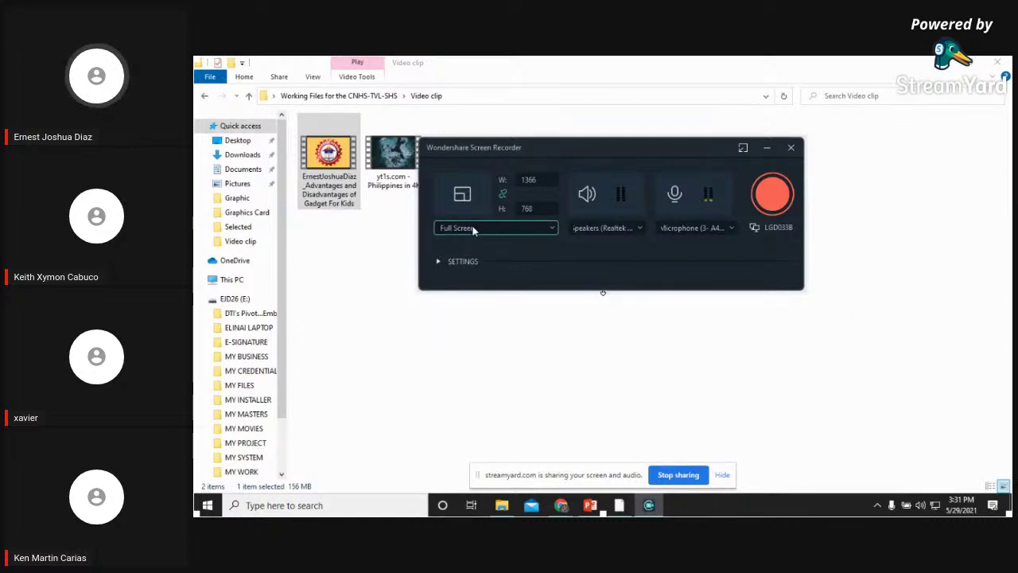
{"action": "left_click", "coordinate": [551, 228]}
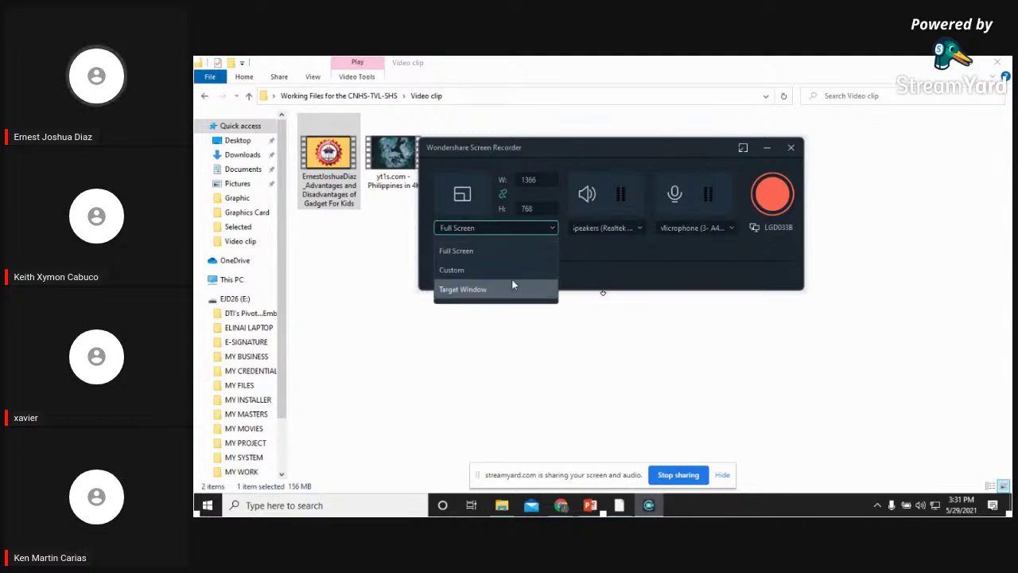
{"action": "left_click", "coordinate": [493, 251]}
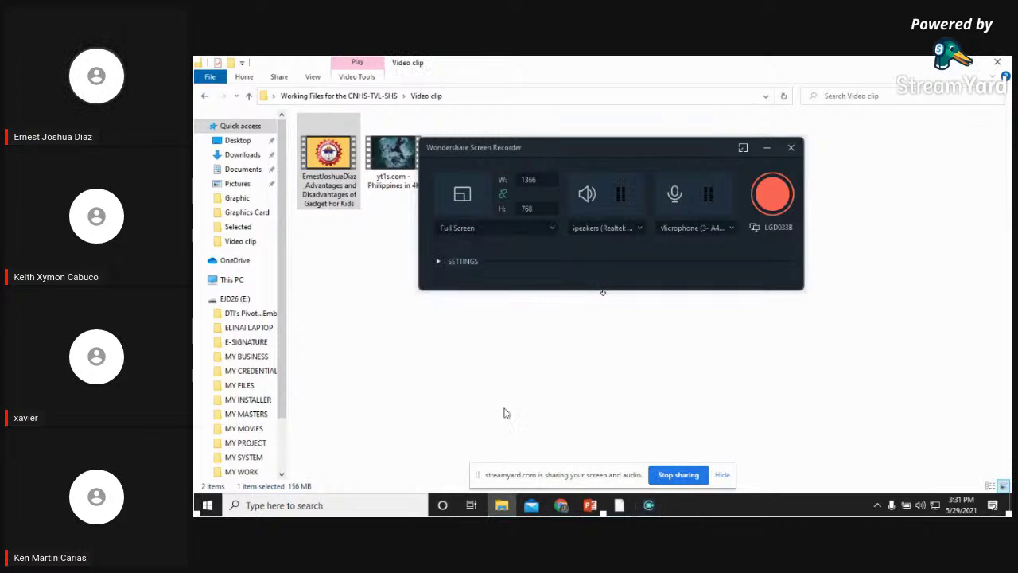
{"action": "left_click", "coordinate": [503, 413]}
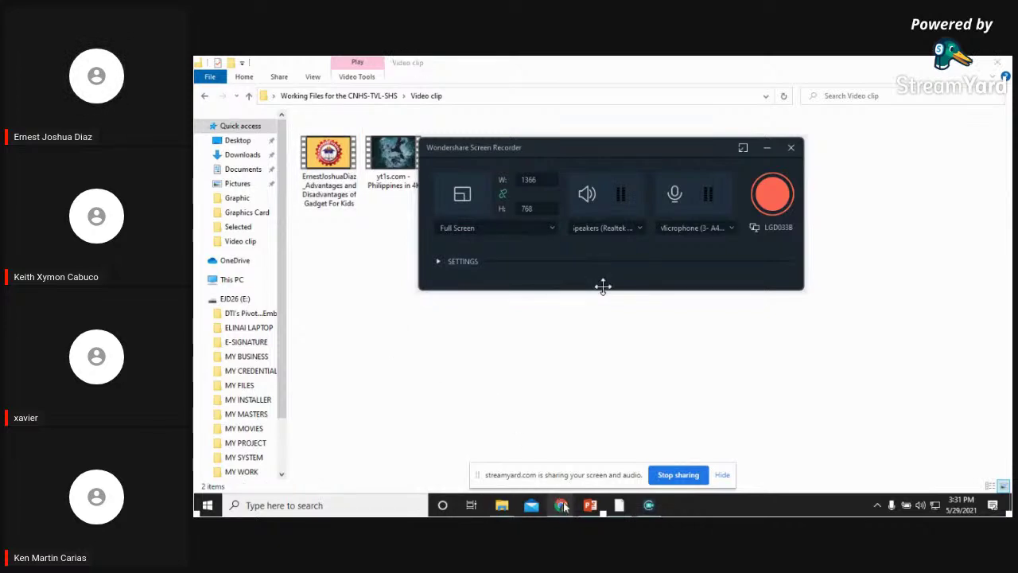
Switch to Chrome, show the Gmail inbox, open three blank tabs and close one of them
{"action": "mouse_move", "coordinate": [562, 505]}
{"action": "left_click", "coordinate": [489, 446]}
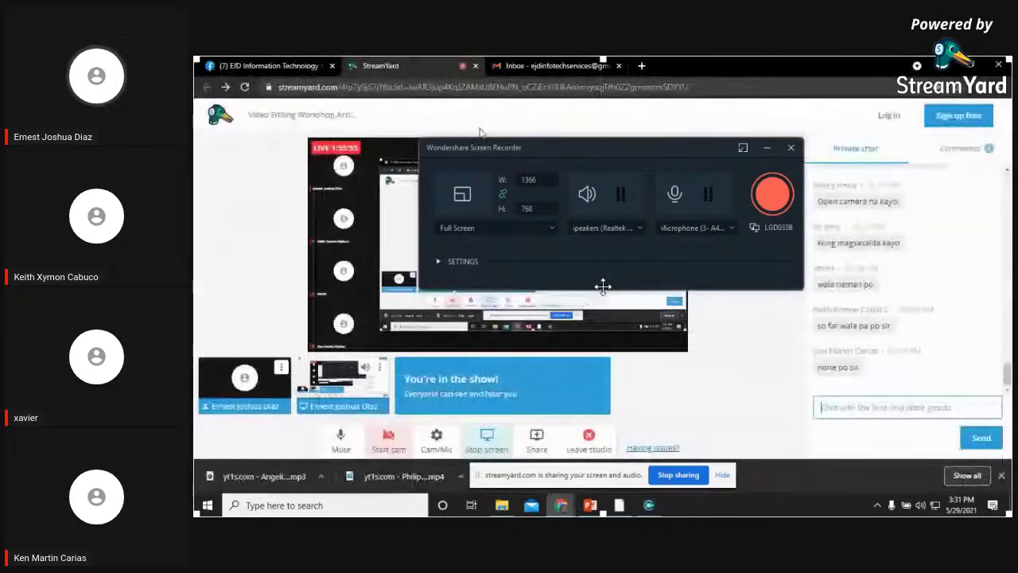
{"action": "left_click", "coordinate": [552, 67]}
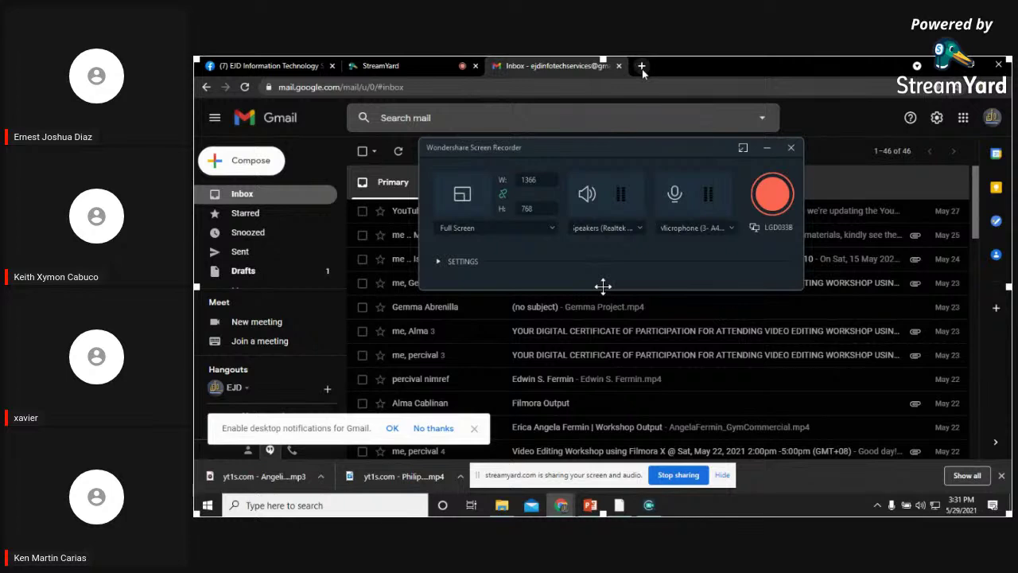
{"action": "left_click", "coordinate": [641, 66]}
{"action": "left_click", "coordinate": [641, 66]}
{"action": "left_click", "coordinate": [641, 66]}
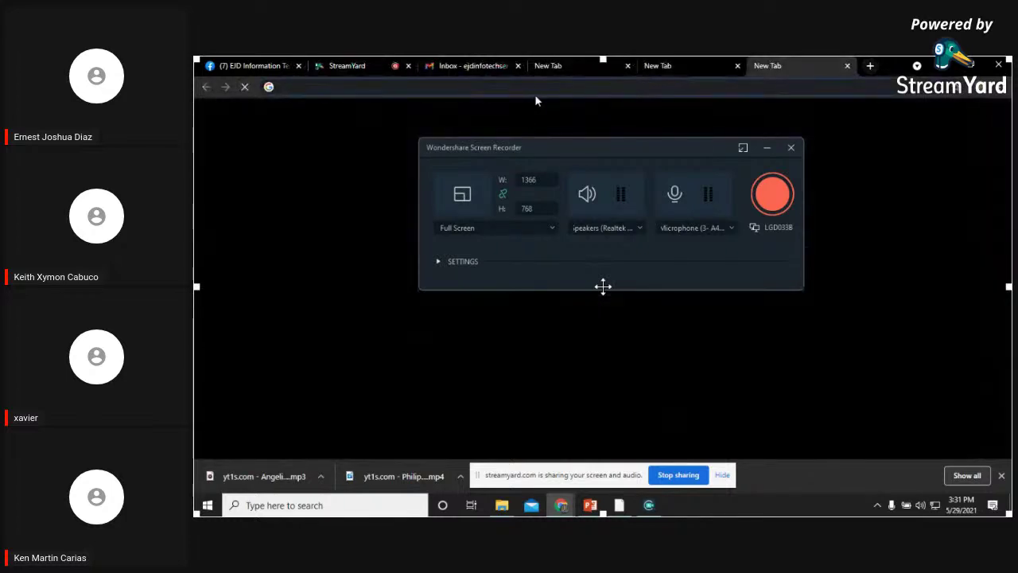
{"action": "left_click", "coordinate": [737, 66]}
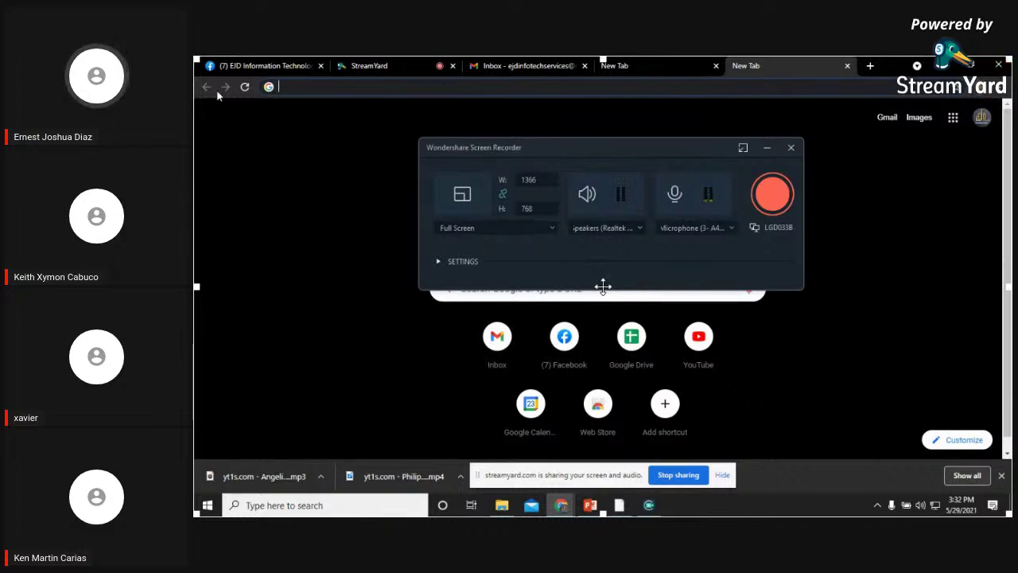
Try custom capture areas of 1124 x 640, 1071 x 620 and a low full-width strip, and restore the frame to the full 1366 x 768 screen
{"action": "left_click_drag", "start_coordinate": [196, 60], "coordinate": [341, 136]}
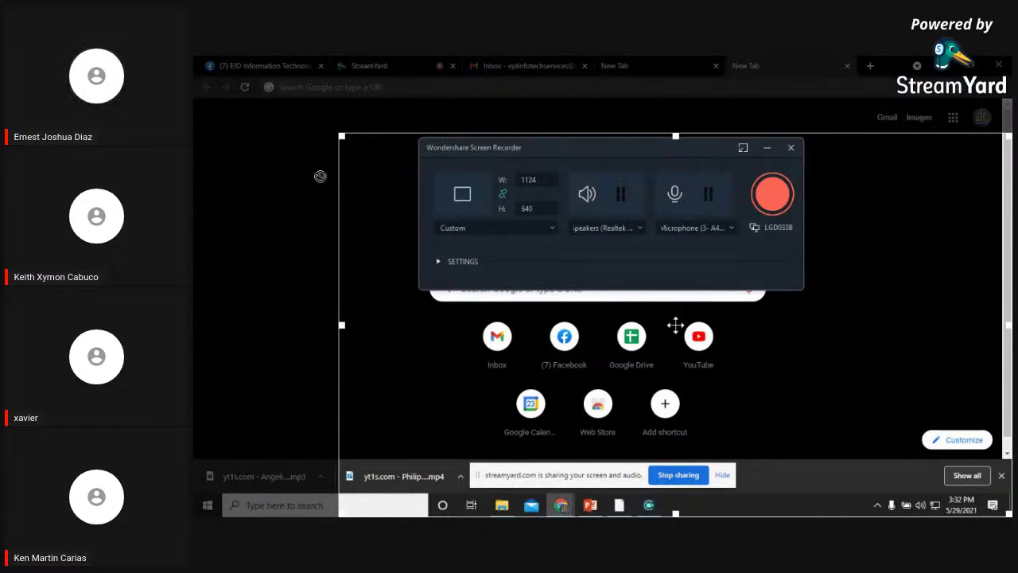
{"action": "left_click_drag", "start_coordinate": [342, 136], "coordinate": [372, 147]}
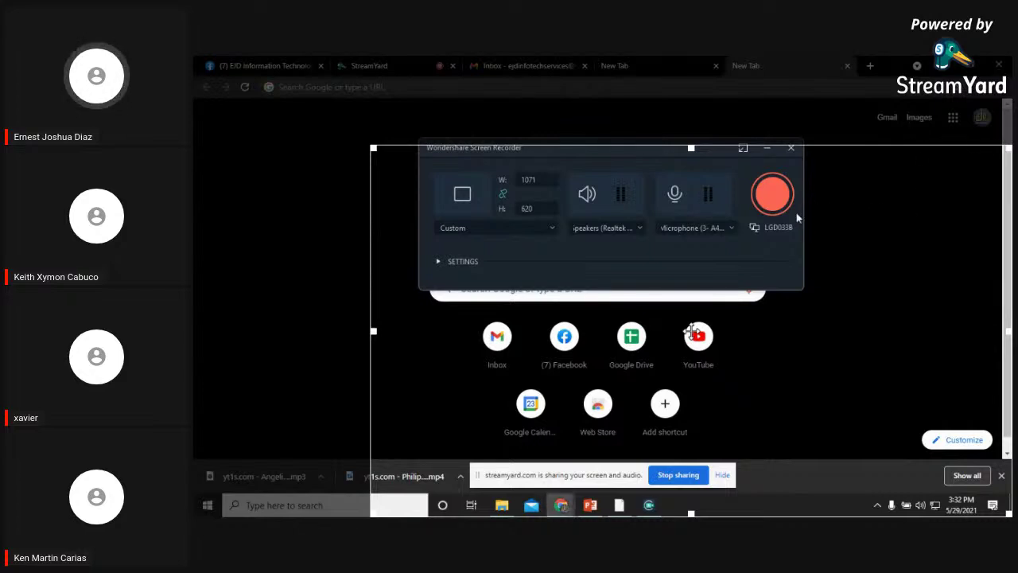
{"action": "left_click_drag", "start_coordinate": [374, 331], "coordinate": [195, 331]}
{"action": "left_click_drag", "start_coordinate": [603, 146], "coordinate": [602, 366]}
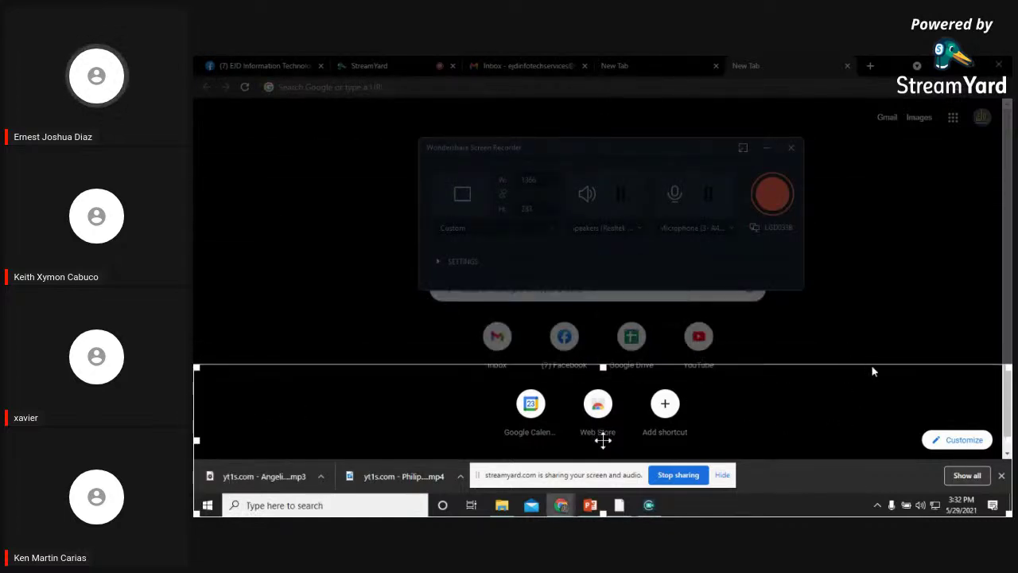
{"action": "left_click_drag", "start_coordinate": [602, 366], "coordinate": [589, 60]}
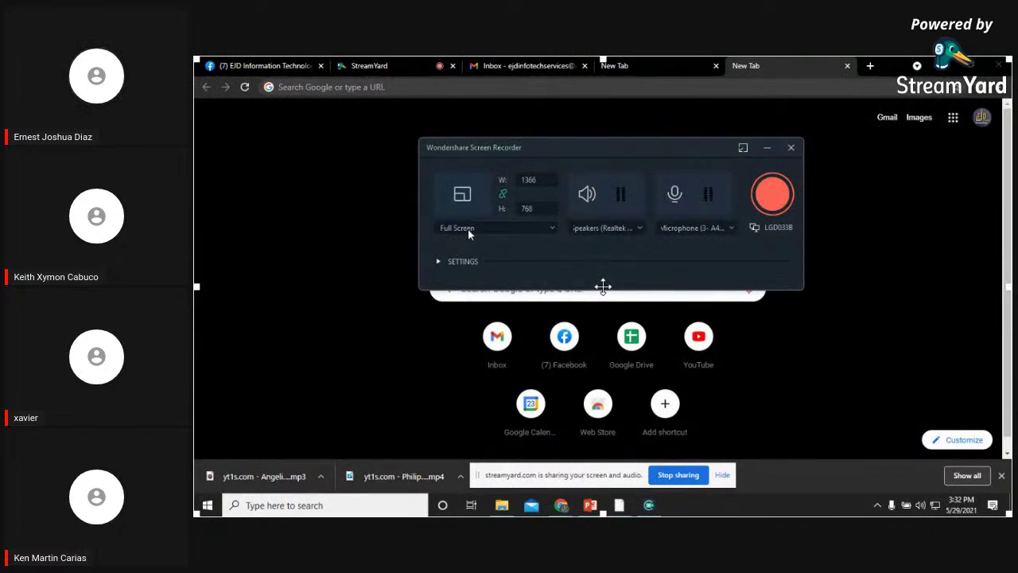
Close the spare blank Chrome tab and open YouTube in the remaining one
{"action": "left_click", "coordinate": [676, 66]}
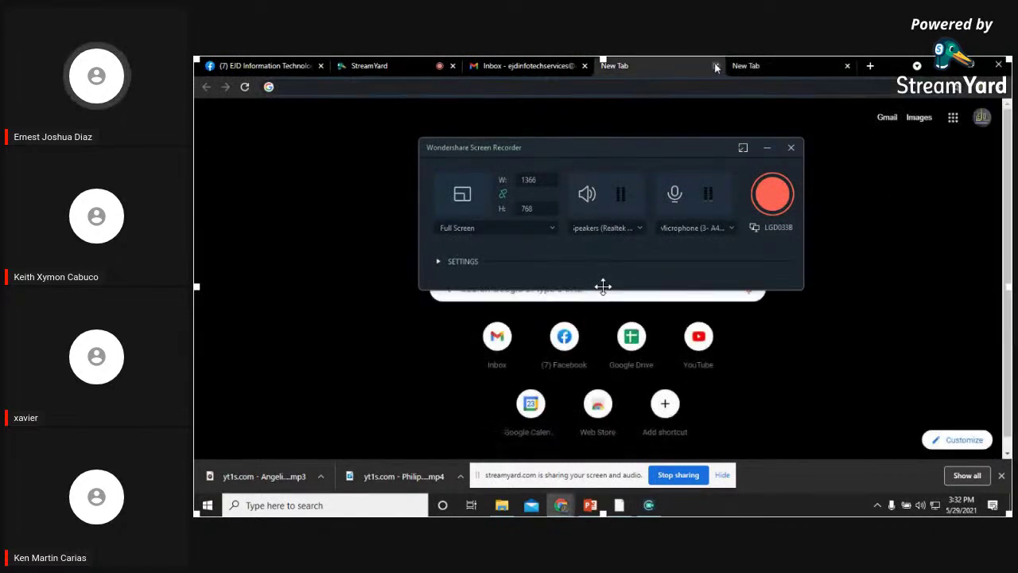
{"action": "left_click", "coordinate": [715, 66]}
{"action": "left_click", "coordinate": [702, 347]}
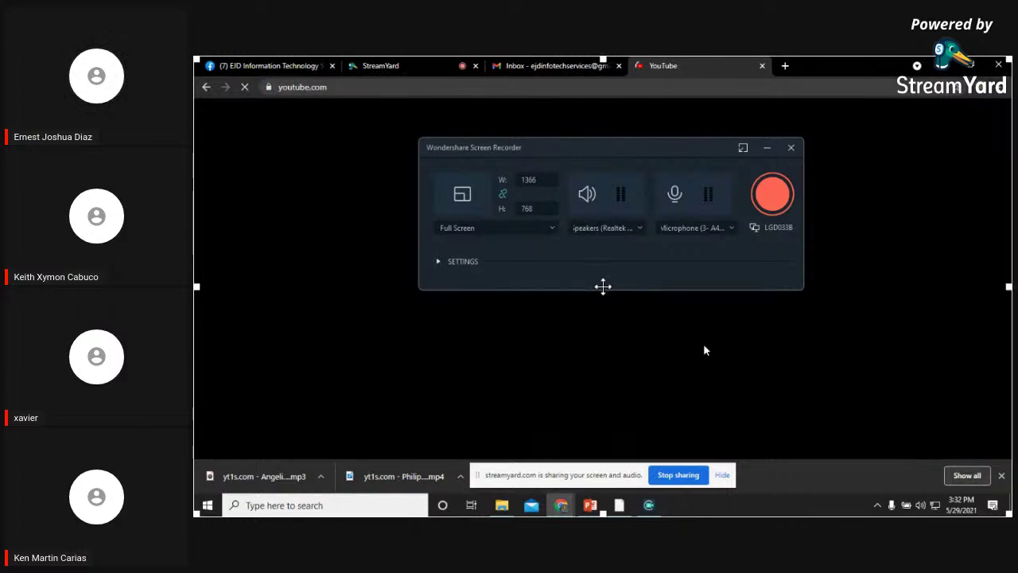
Open the Zack Tabudlo Binibini lyrics video from the YouTube home page, moving the Screen Recorder window out of its way
{"action": "left_click", "coordinate": [637, 147]}
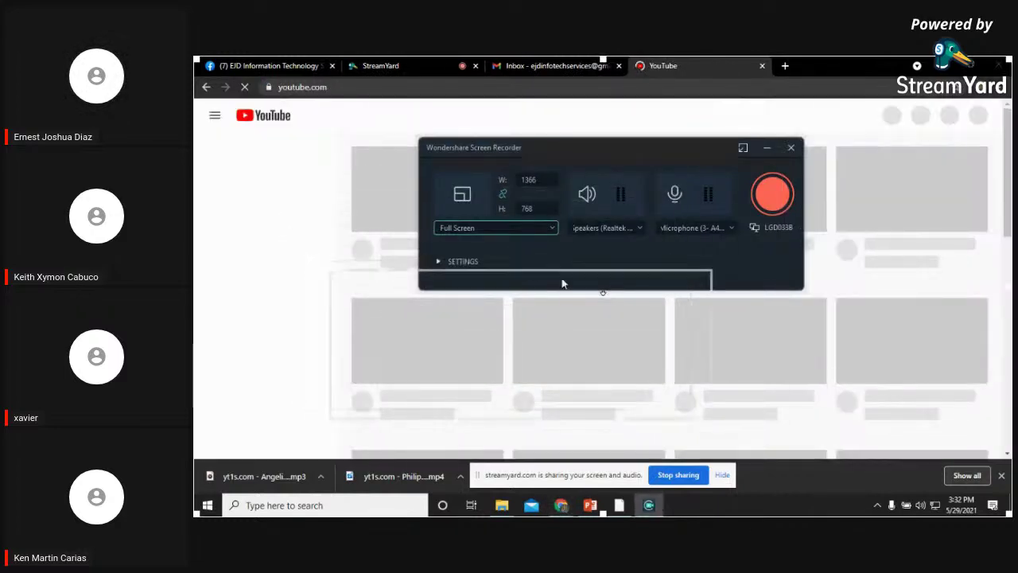
{"action": "left_click_drag", "start_coordinate": [637, 147], "coordinate": [629, 290]}
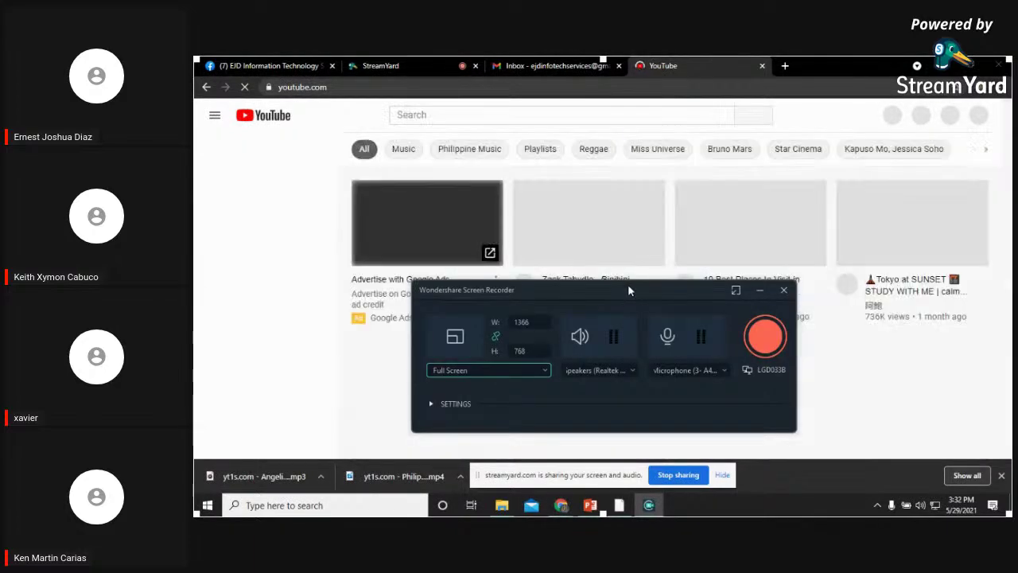
{"action": "scroll", "coordinate": [620, 199], "scroll_direction": "down", "scroll_amount": 1}
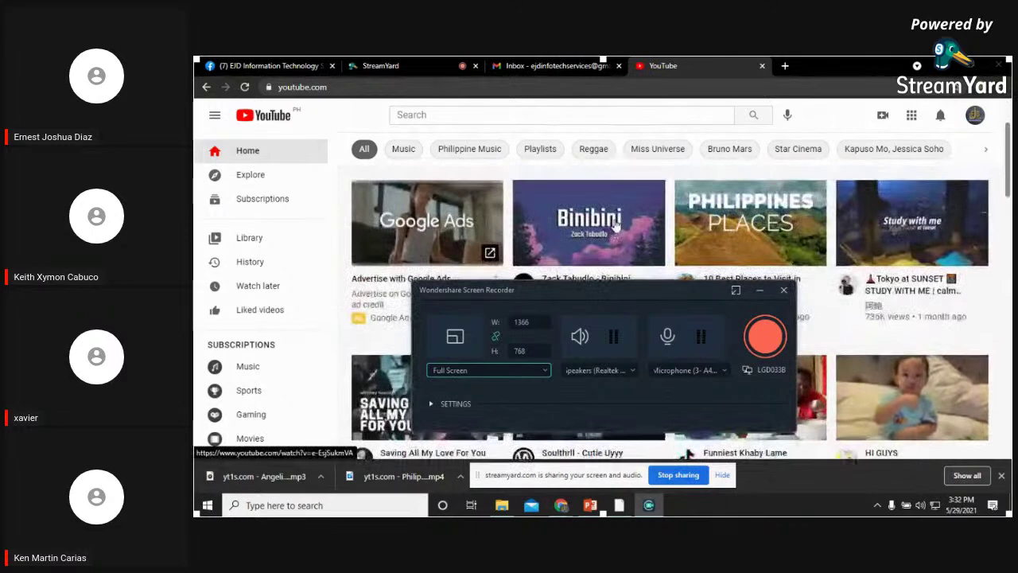
{"action": "left_click", "coordinate": [576, 236]}
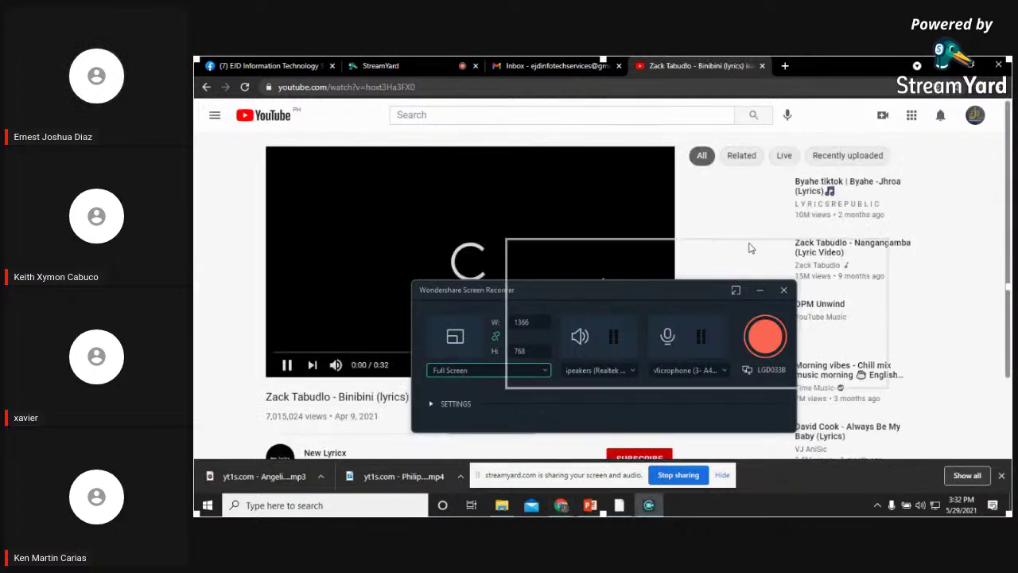
{"action": "left_click_drag", "start_coordinate": [654, 290], "coordinate": [778, 223]}
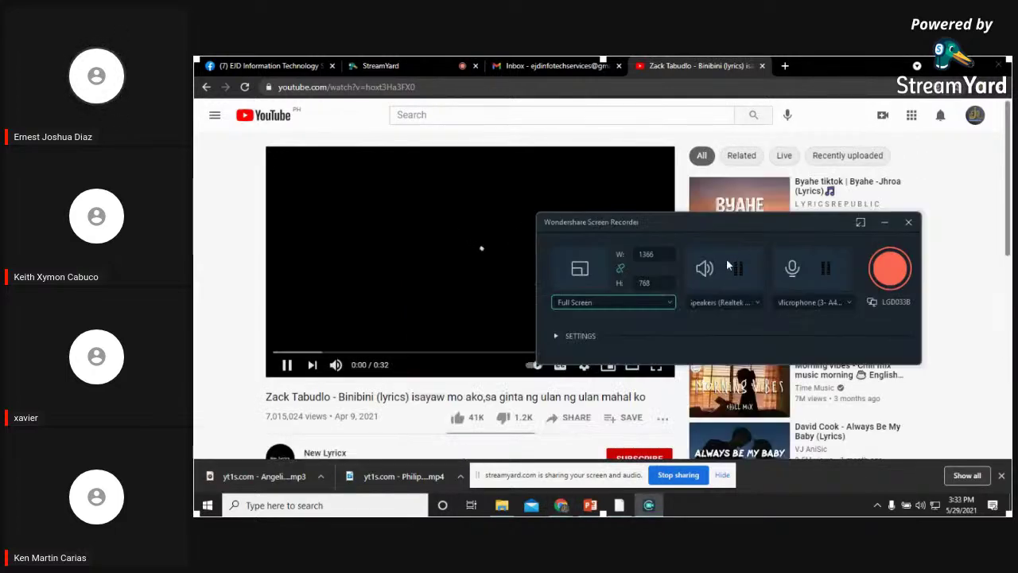
Skip the ad before the Binibini lyrics video, reposition the Screen Recorder window beside the player and pause the video
{"action": "left_click_drag", "start_coordinate": [688, 226], "coordinate": [792, 296]}
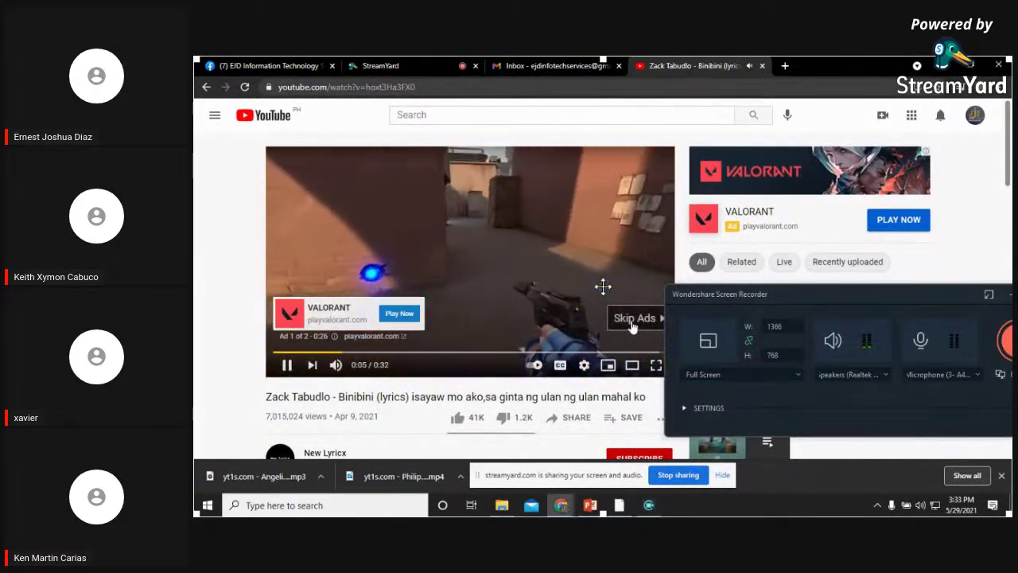
{"action": "left_click", "coordinate": [634, 318]}
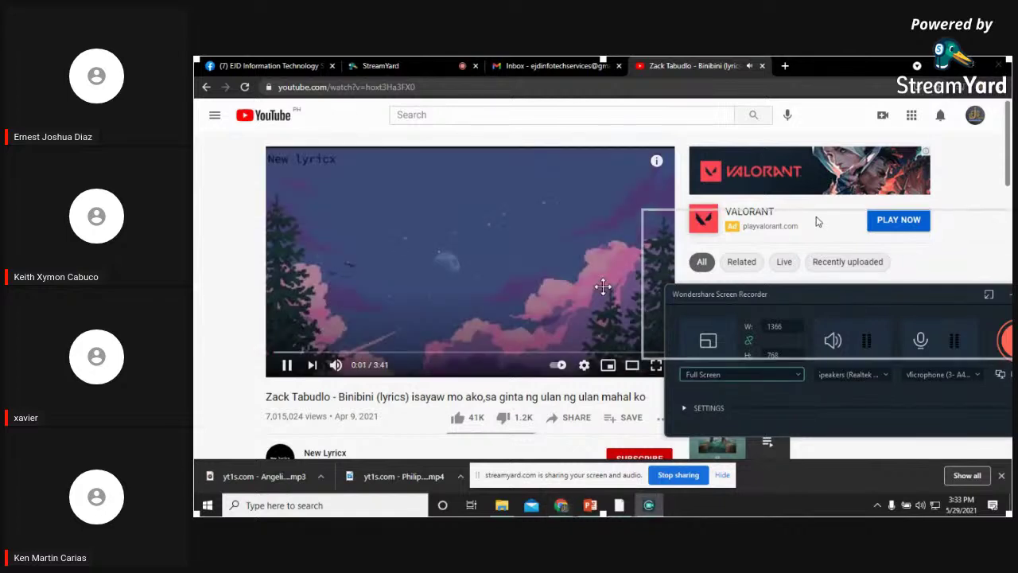
{"action": "left_click_drag", "start_coordinate": [835, 293], "coordinate": [814, 223]}
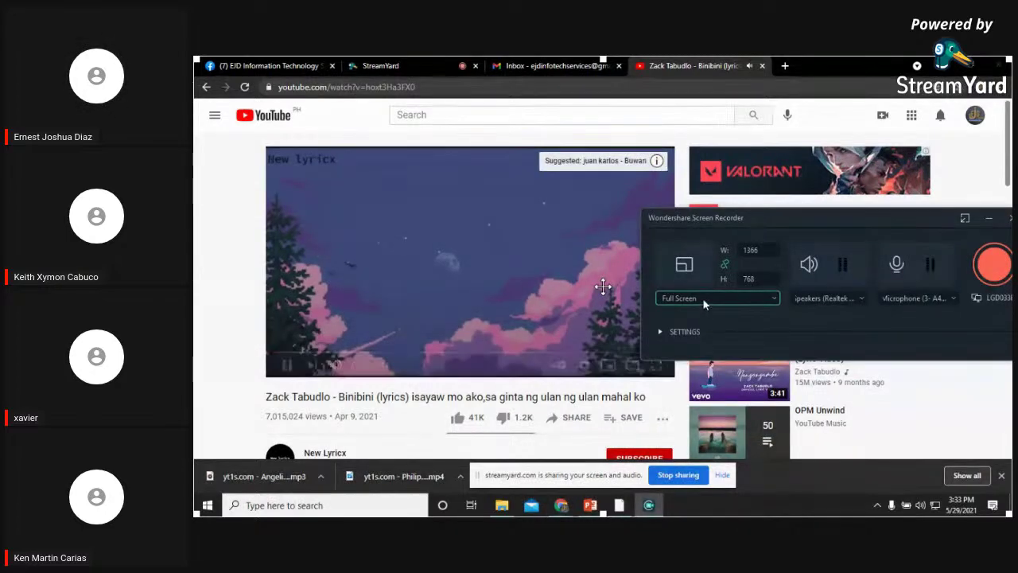
{"action": "key", "text": "space"}
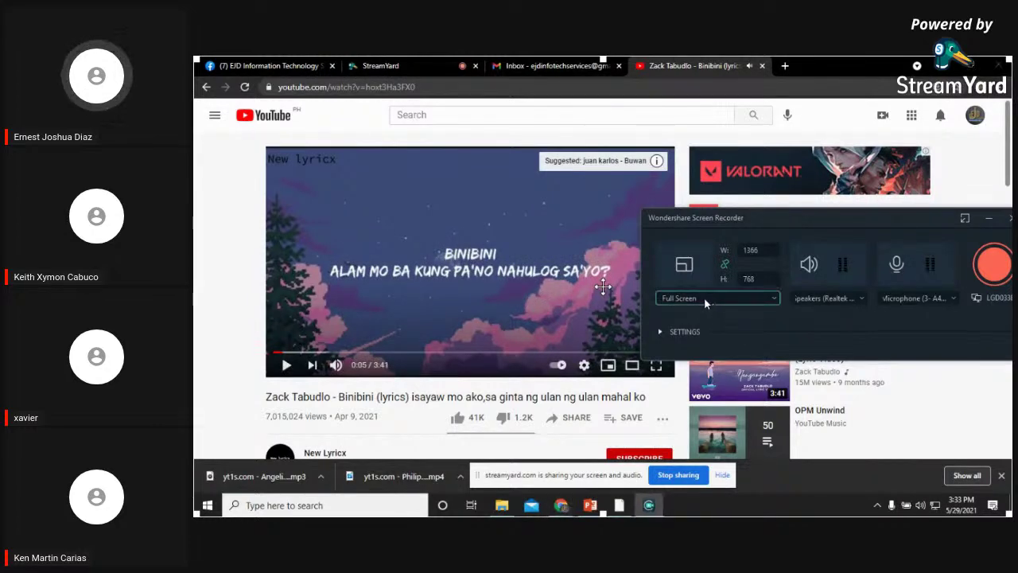
Set the capture mode to Target Window, pick the web page area of Chrome as the target and start recording
{"action": "left_click", "coordinate": [775, 300]}
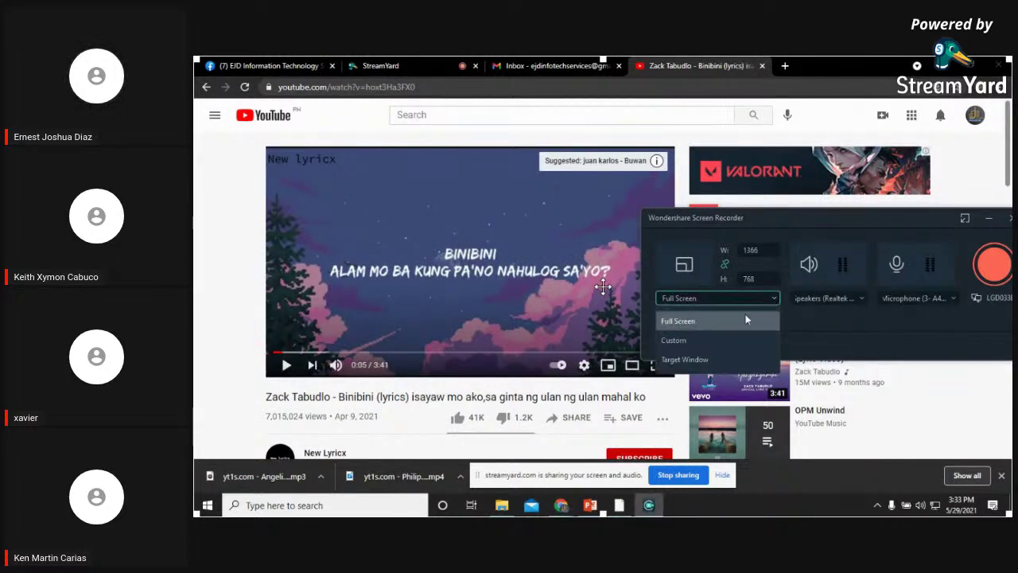
{"action": "left_click", "coordinate": [698, 357]}
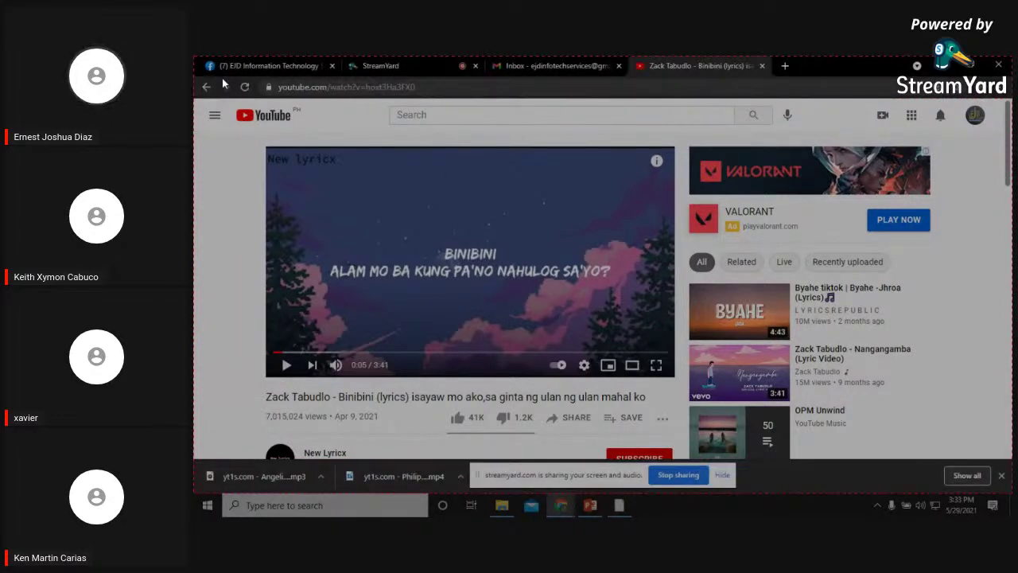
{"action": "left_click", "coordinate": [210, 197]}
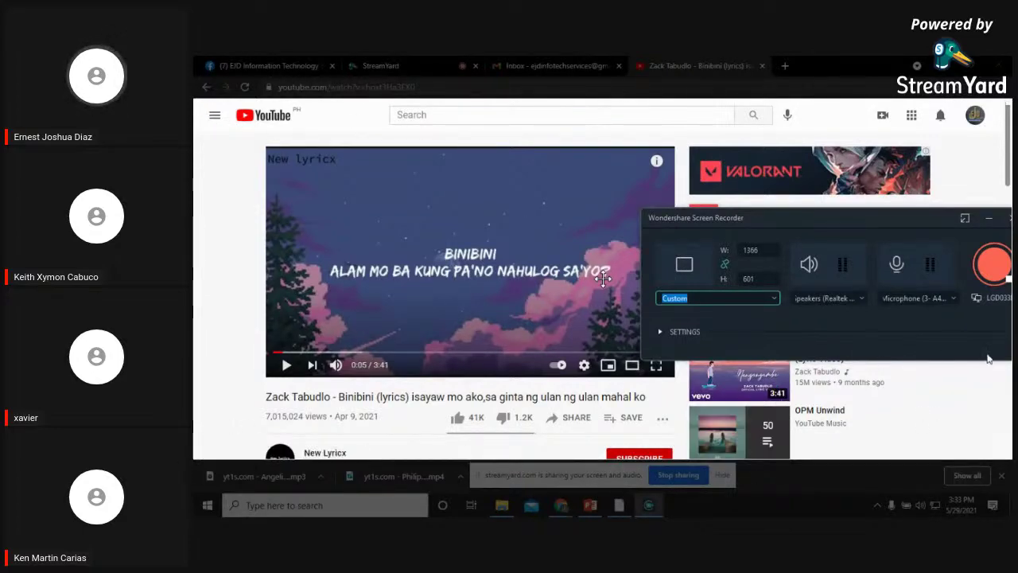
{"action": "left_click", "coordinate": [992, 265]}
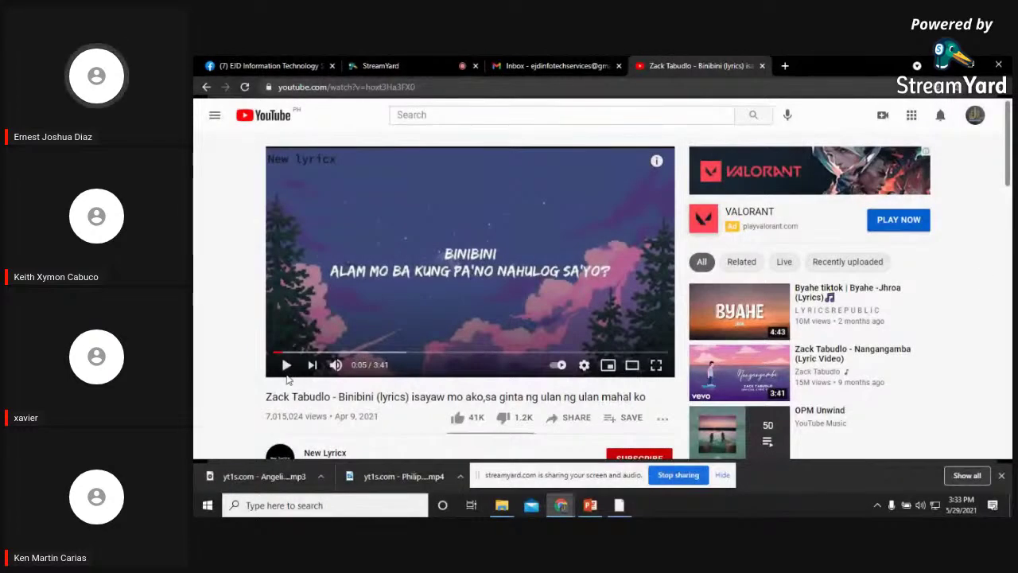
Play the Binibini lyrics video while recording with the recorder minimized, pause the video and quit the recorder to end the recording
{"action": "left_click", "coordinate": [286, 369]}
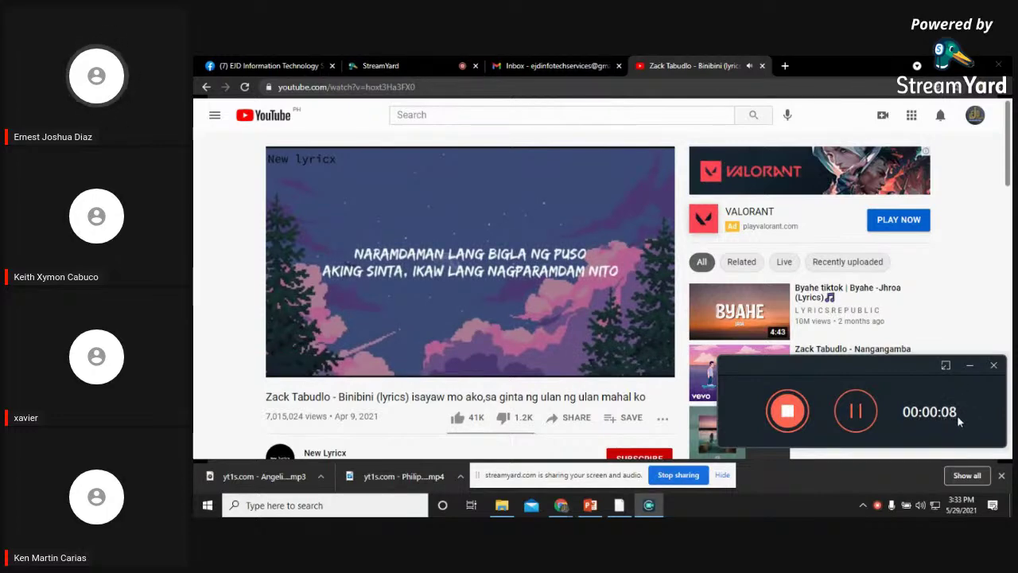
{"action": "left_click", "coordinate": [972, 366]}
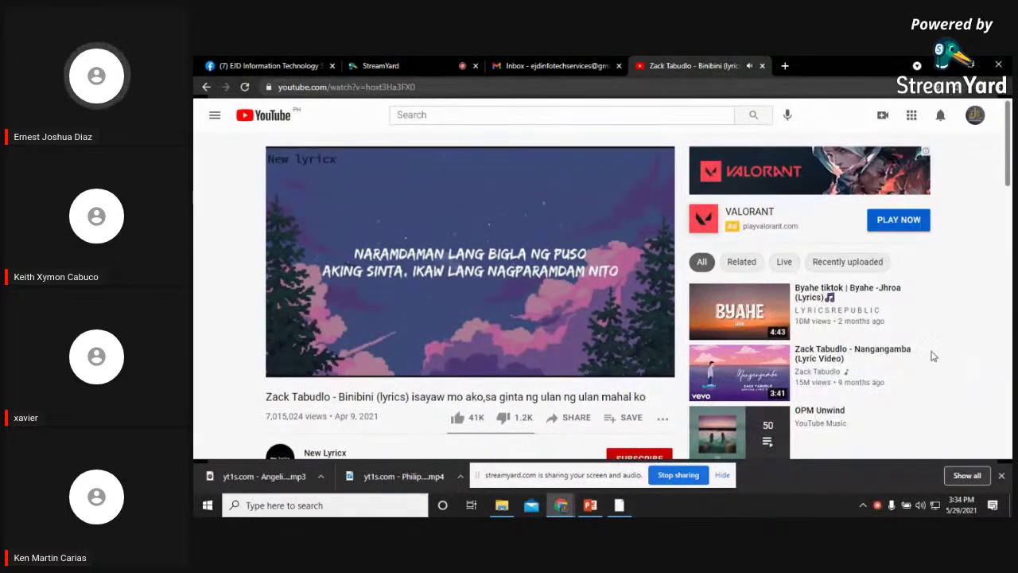
{"action": "mouse_move", "coordinate": [503, 340]}
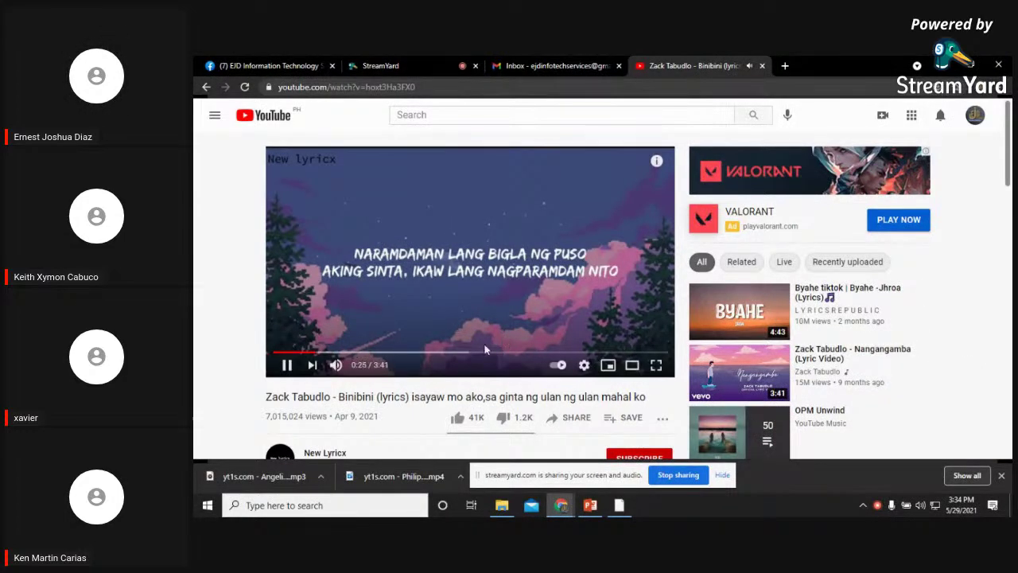
{"action": "left_click", "coordinate": [287, 366]}
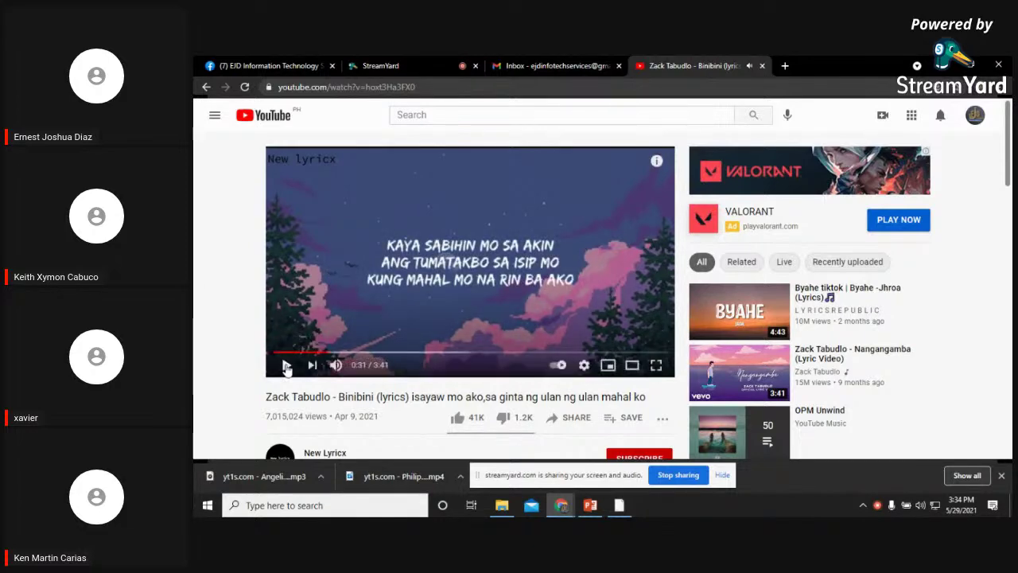
{"action": "right_click", "coordinate": [878, 507]}
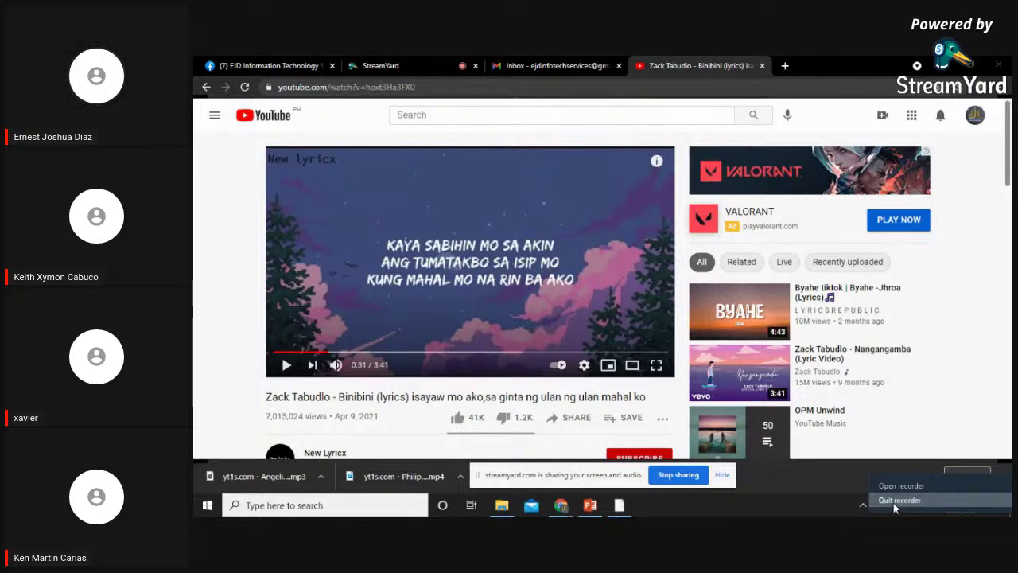
{"action": "left_click", "coordinate": [894, 501]}
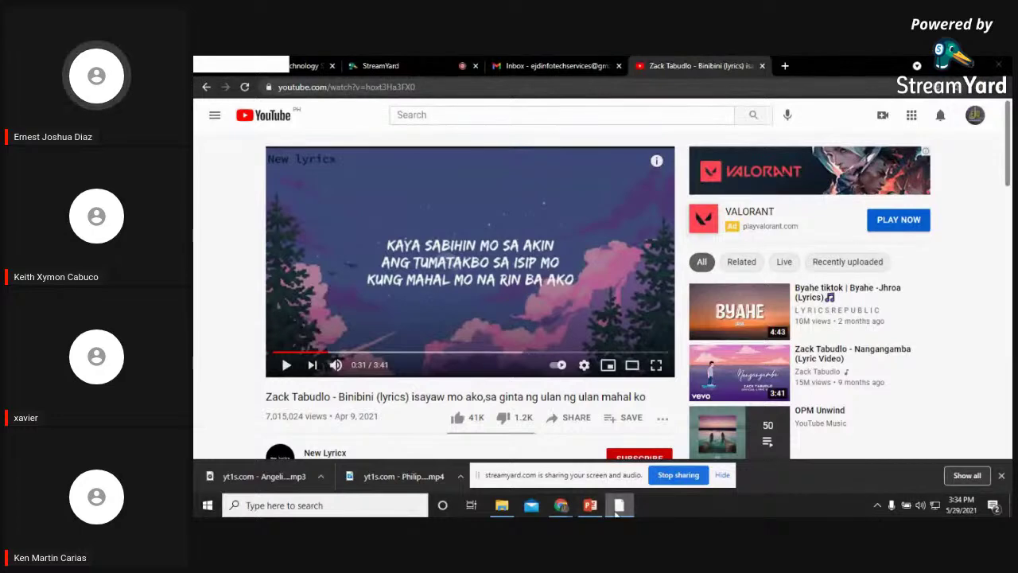
Switch to Filmora and delete the short stray clip on the track above, past the end of the Philippines video
{"action": "mouse_move", "coordinate": [622, 511]}
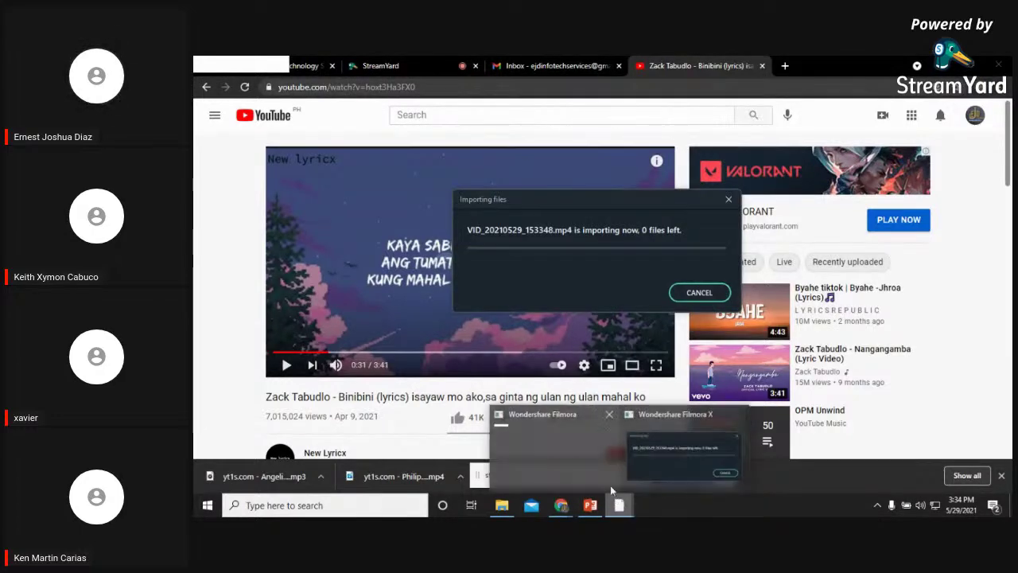
{"action": "left_click", "coordinate": [648, 456]}
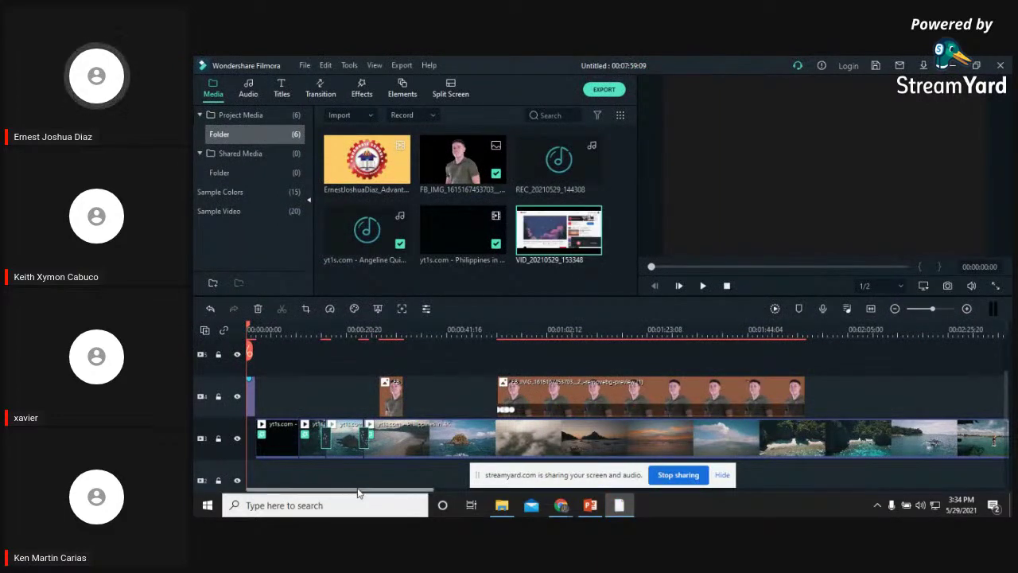
{"action": "left_click_drag", "start_coordinate": [358, 493], "coordinate": [825, 465]}
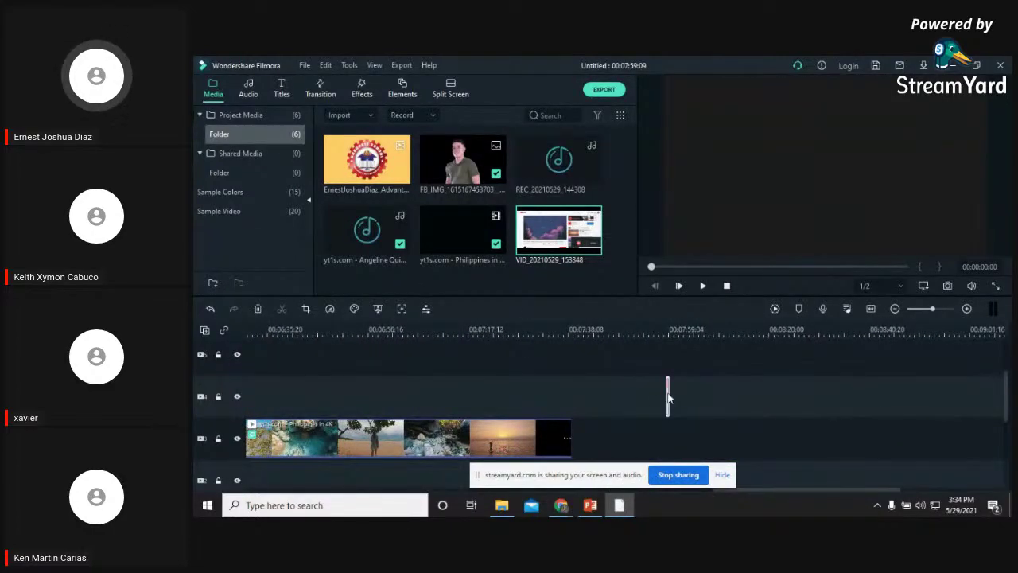
{"action": "key", "text": "Delete"}
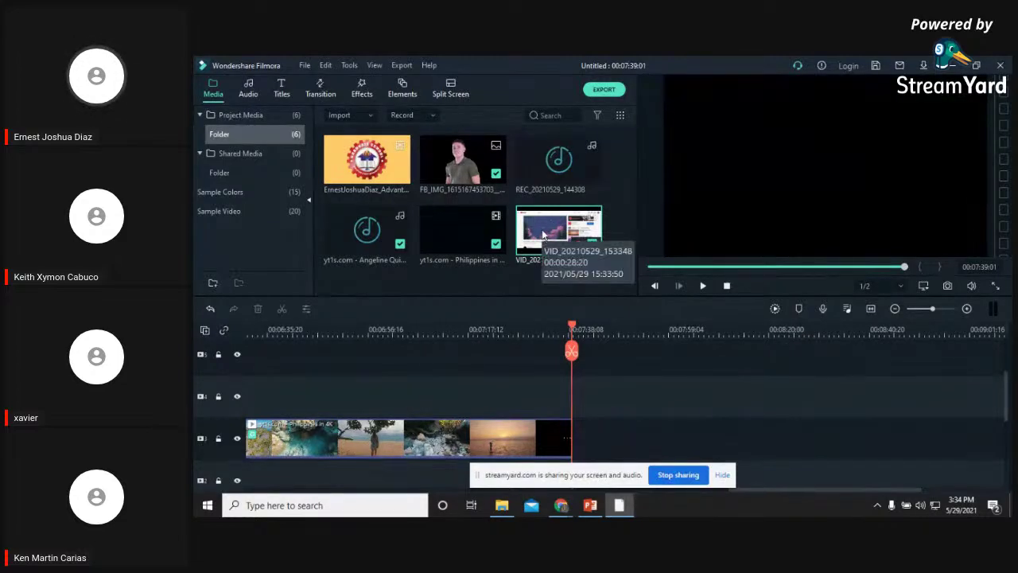
Place the VID_20210529_153348 recording on the track above, past the Philippines video, play it back and return the playhead near its start
{"action": "left_click_drag", "start_coordinate": [544, 233], "coordinate": [631, 371]}
{"action": "left_click_drag", "start_coordinate": [572, 326], "coordinate": [621, 327]}
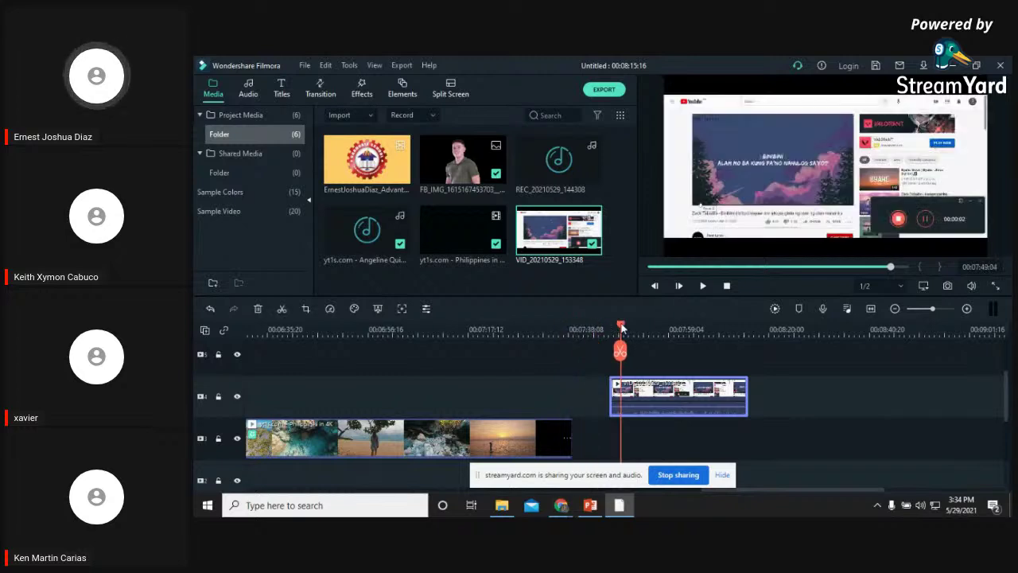
{"action": "left_click", "coordinate": [702, 285]}
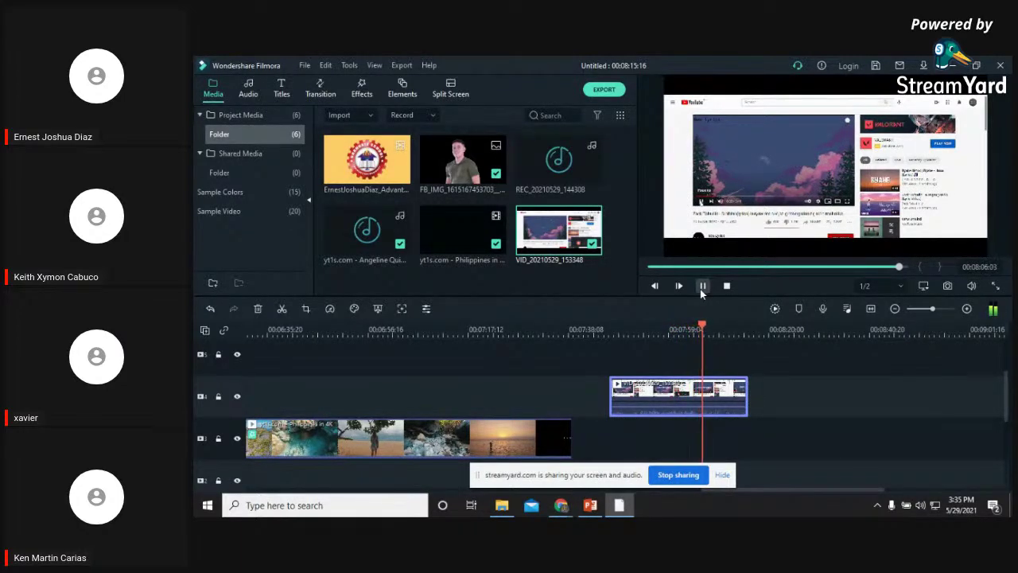
{"action": "left_click", "coordinate": [702, 286]}
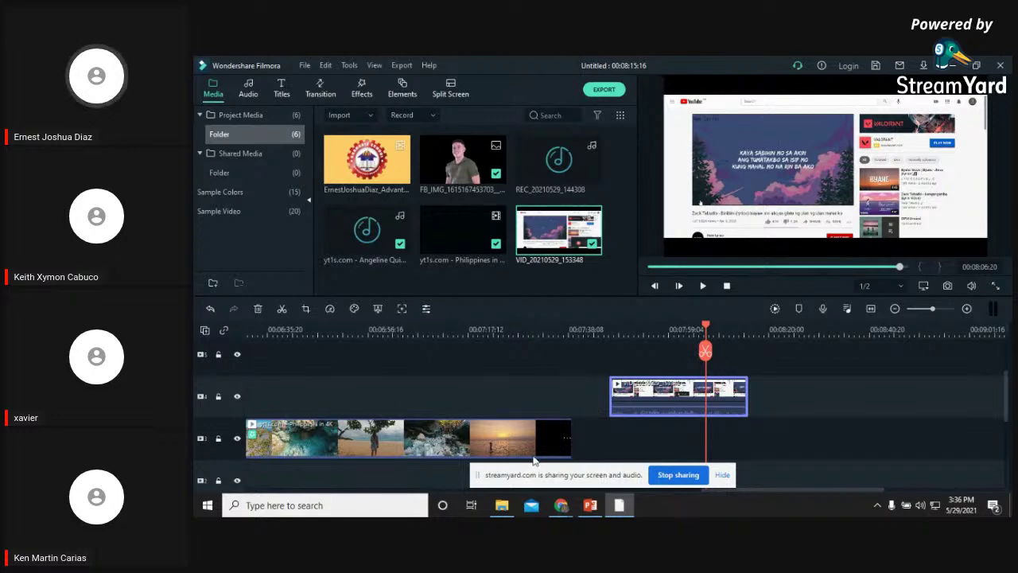
{"action": "left_click_drag", "start_coordinate": [706, 353], "coordinate": [618, 350]}
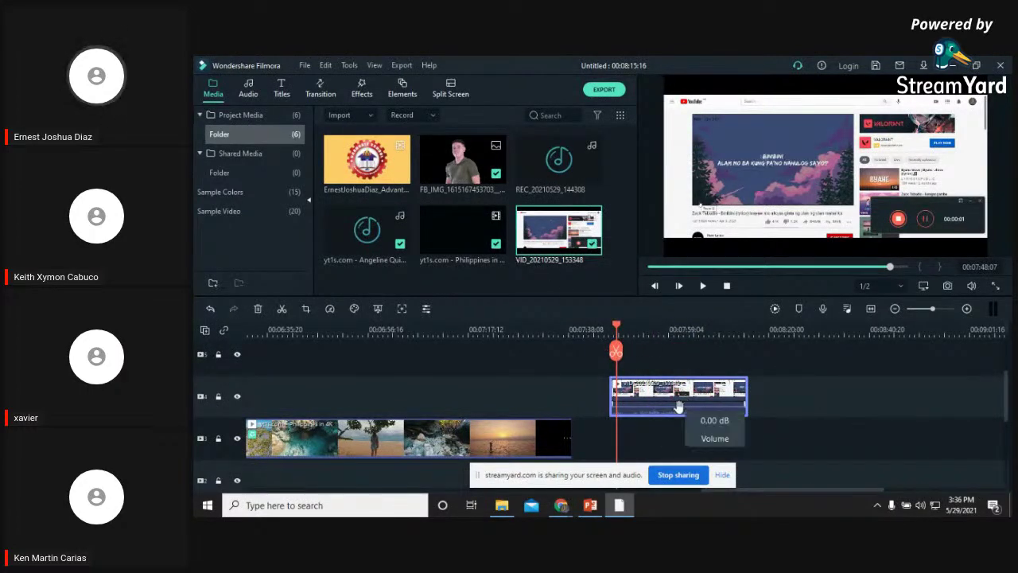
Point out the Record PC Screen option among the media recording commands and delete the screen recording clip from the timeline
{"action": "left_click", "coordinate": [305, 65]}
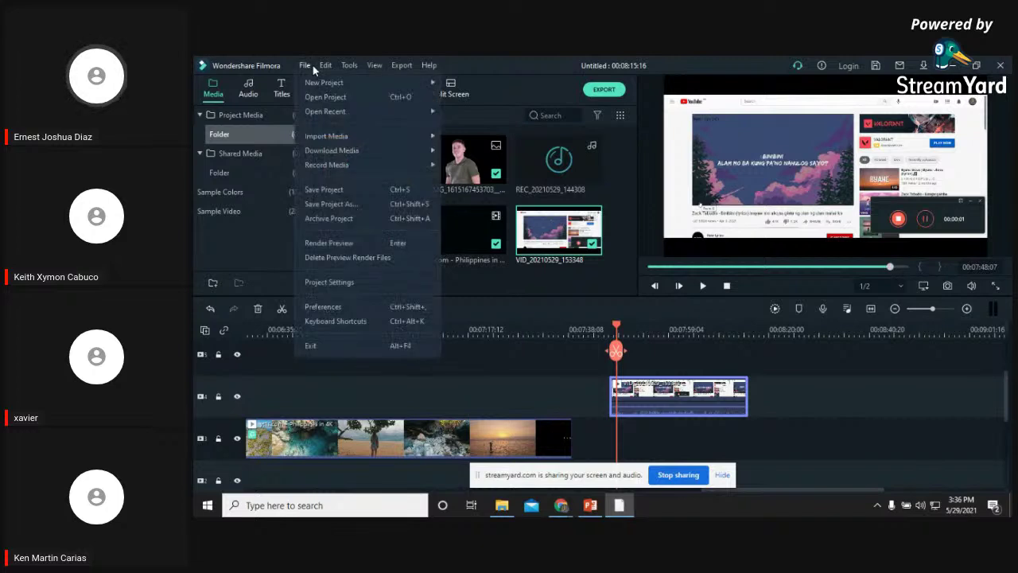
{"action": "mouse_move", "coordinate": [321, 169]}
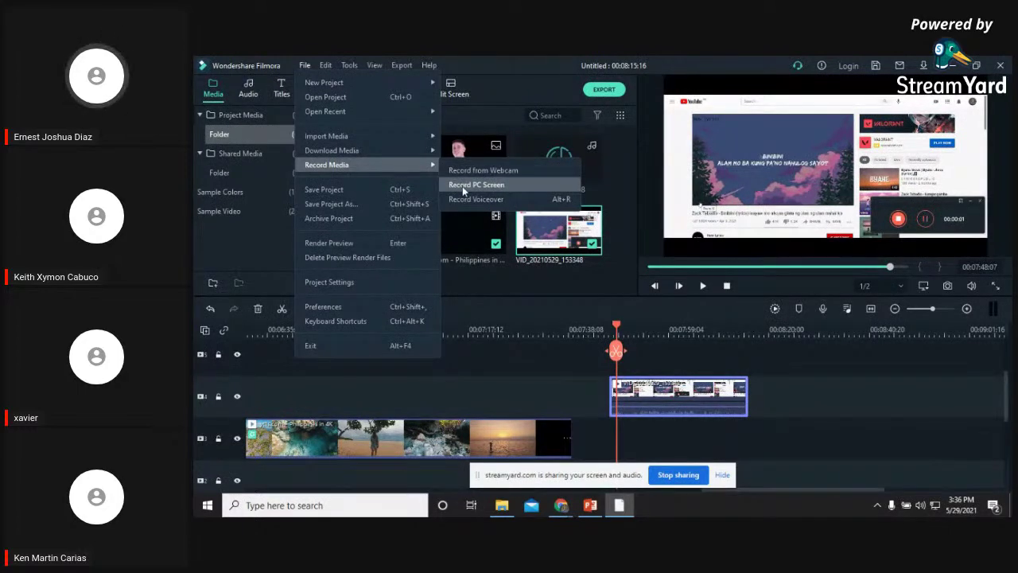
{"action": "left_click", "coordinate": [767, 362]}
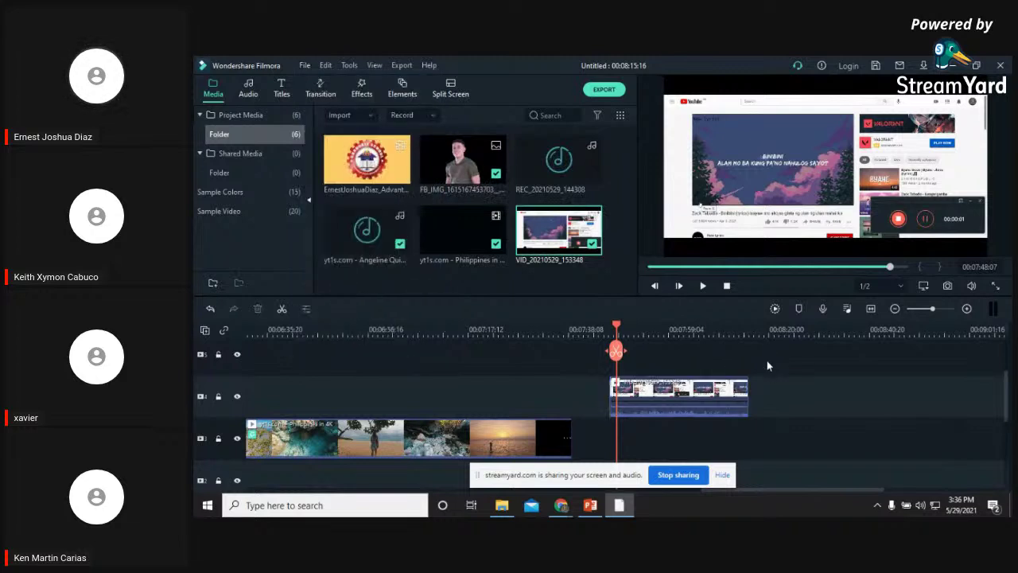
{"action": "key", "text": "Delete"}
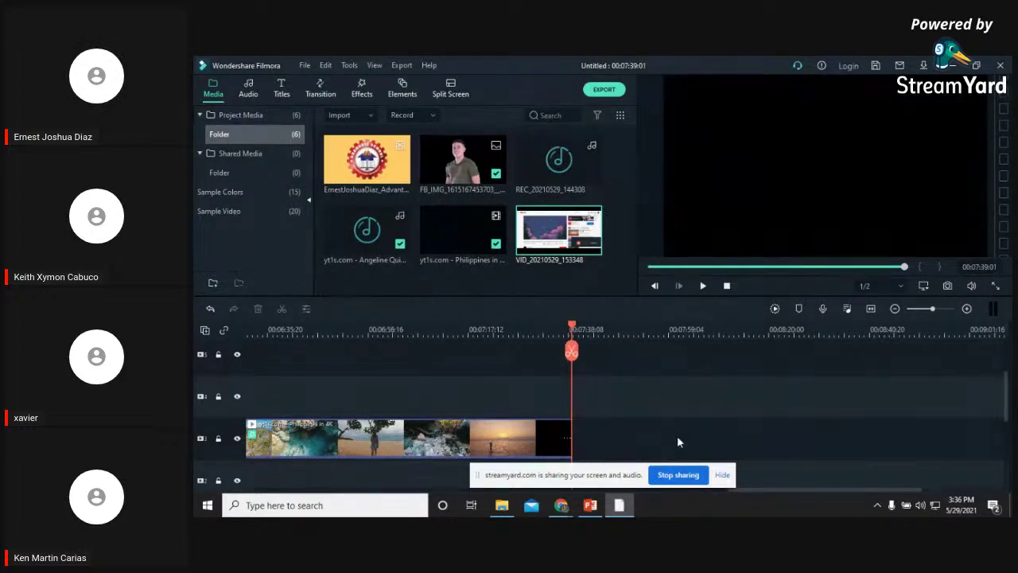
Switch to PowerPoint and show slide 18, How to Apply Picture-in-Picture (PIP)
{"action": "left_click", "coordinate": [591, 505]}
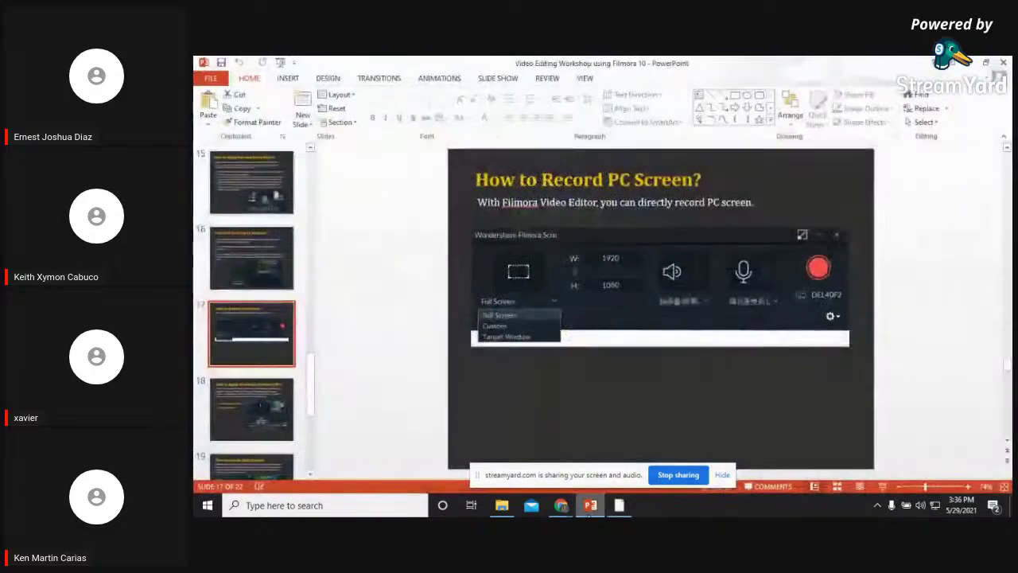
{"action": "left_click", "coordinate": [256, 389]}
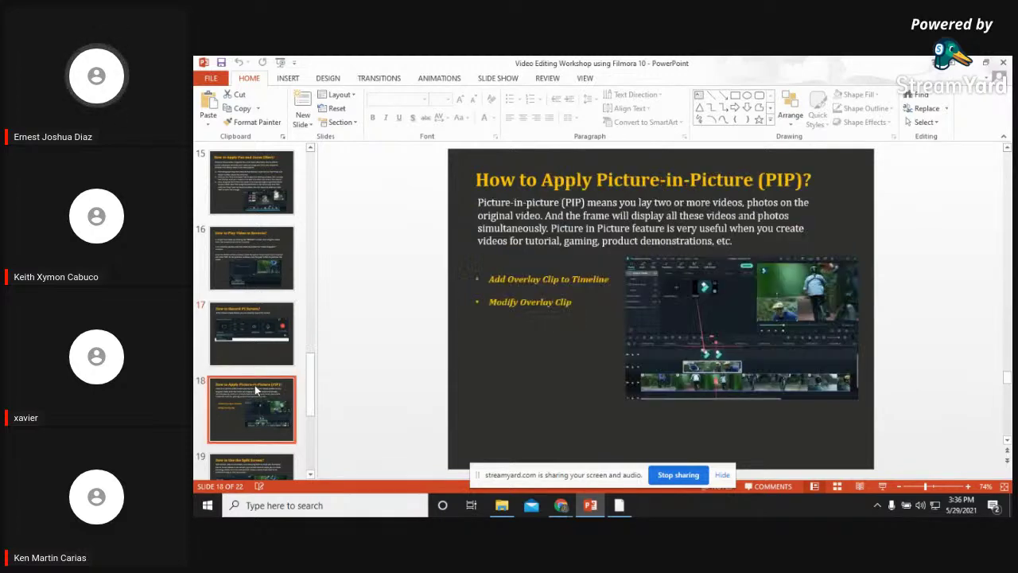
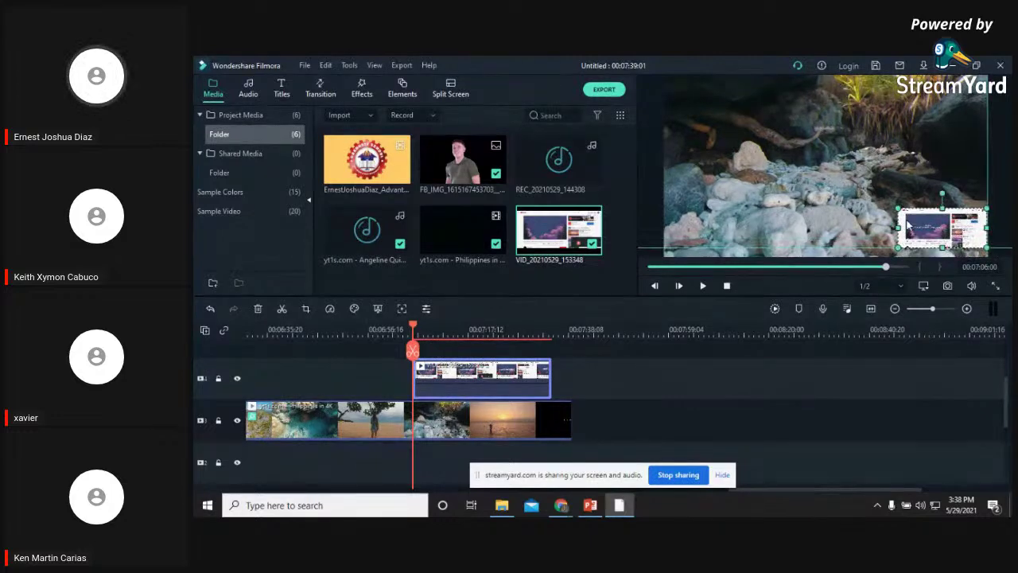
Resize the screen recording overlay in the lower-right corner of the Philippines video frame and preview the picture-in-picture result
{"action": "left_click_drag", "start_coordinate": [897, 206], "coordinate": [932, 216]}
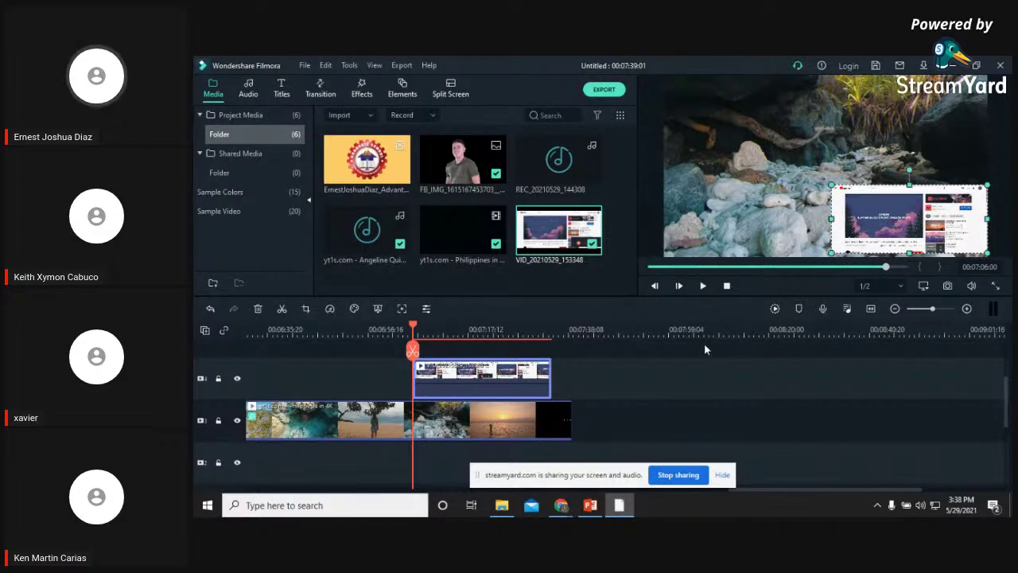
{"action": "left_click", "coordinate": [703, 286]}
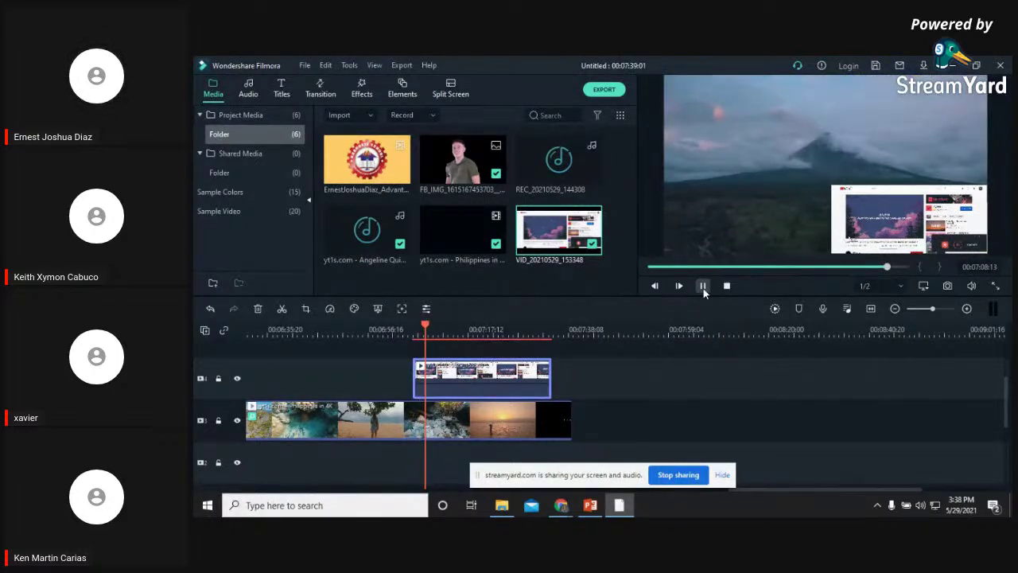
{"action": "left_click", "coordinate": [703, 286]}
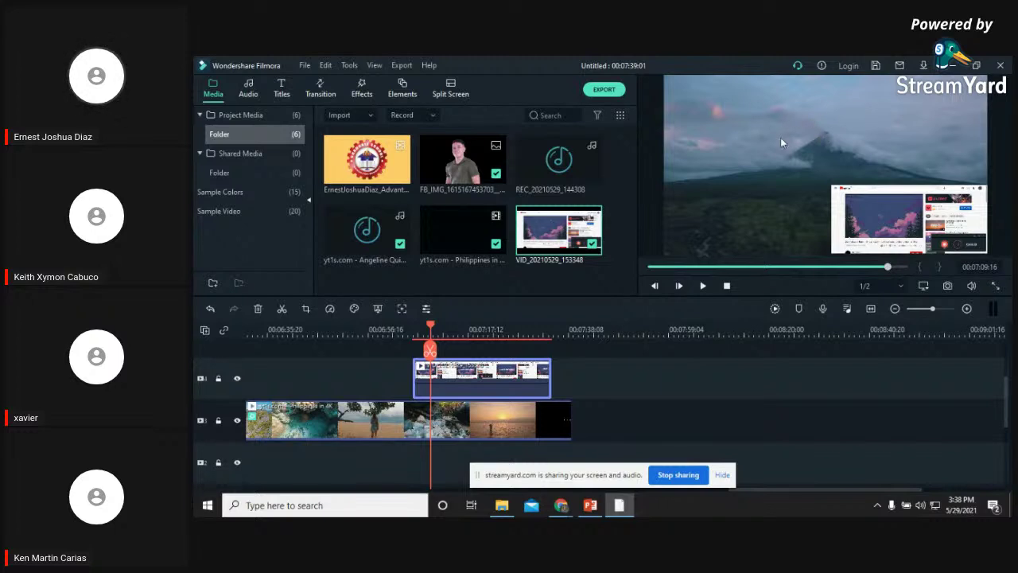
Nudge the overlay up, add a second VID_20210529_153348 clip on the track above at 00:07:09:16 and shrink it into the frame's upper-left corner
{"action": "left_click", "coordinate": [886, 221]}
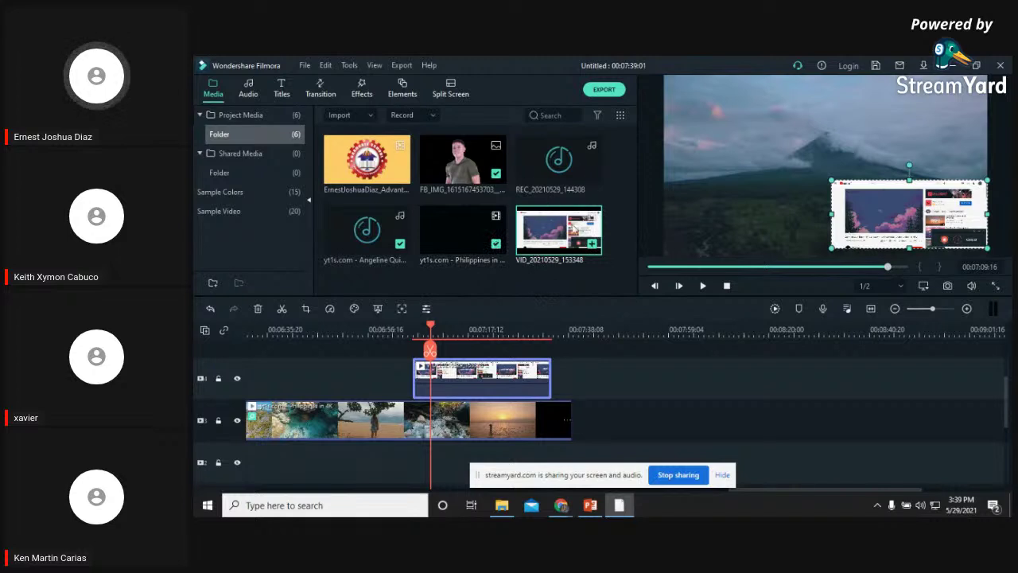
{"action": "left_click", "coordinate": [464, 350]}
{"action": "left_click", "coordinate": [463, 350]}
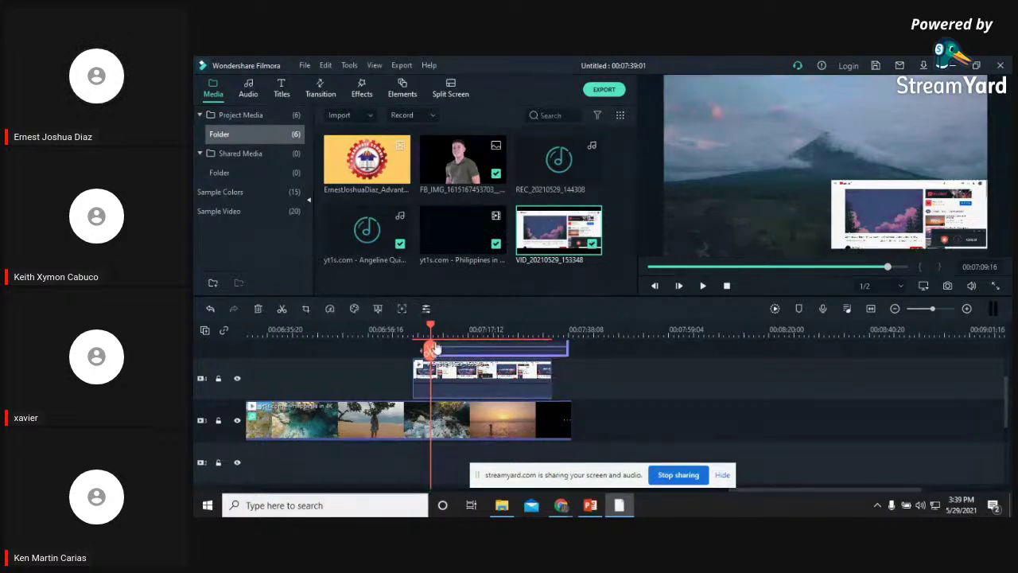
{"action": "left_click_drag", "start_coordinate": [986, 237], "coordinate": [798, 133]}
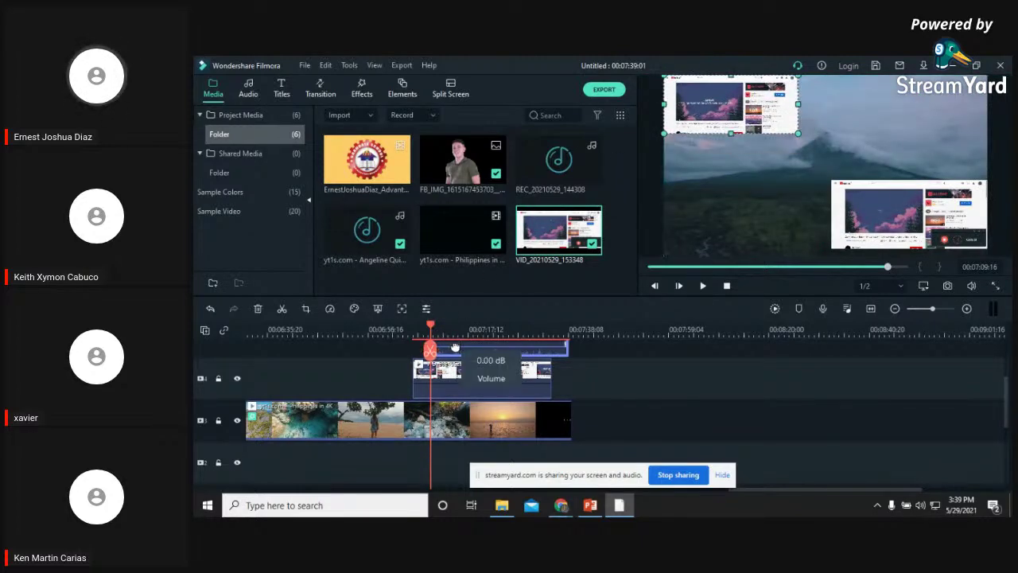
Preview the Philippines video with both screen recording overlays in the frame
{"action": "left_click", "coordinate": [703, 287]}
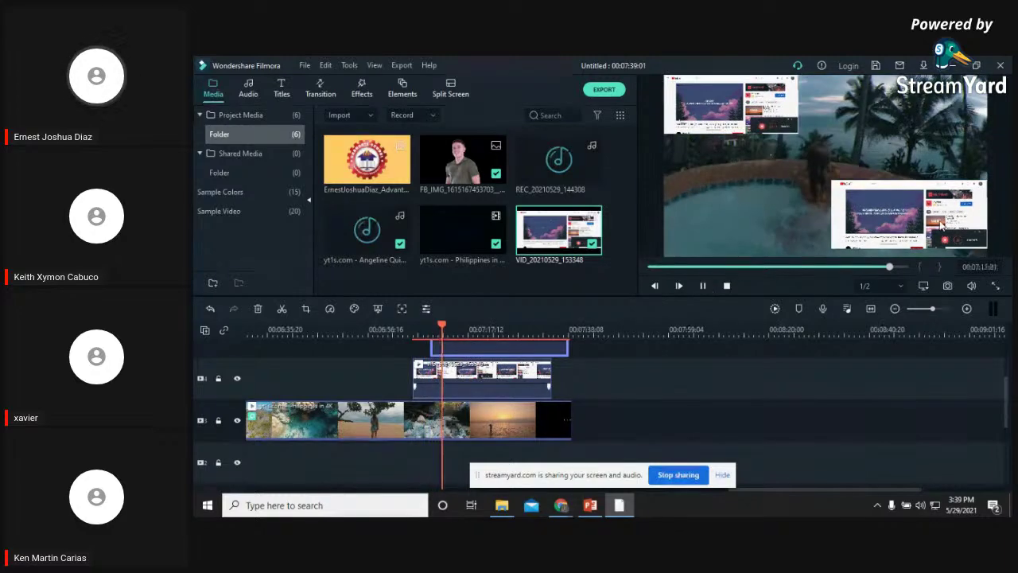
{"action": "left_click", "coordinate": [704, 286]}
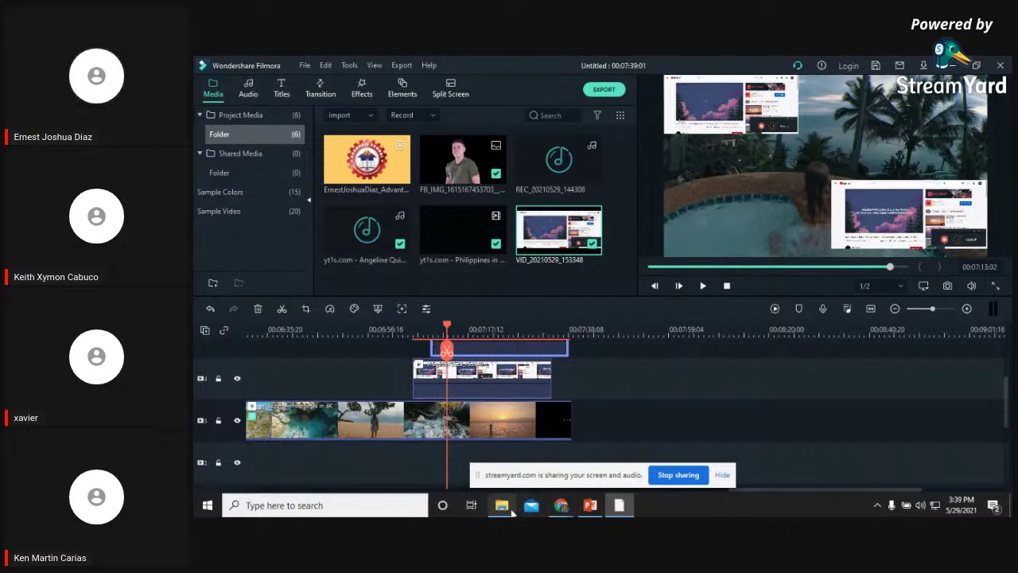
Switch to File Explorer and open the WORK folder on the EJD (F:) drive
{"action": "mouse_move", "coordinate": [512, 513]}
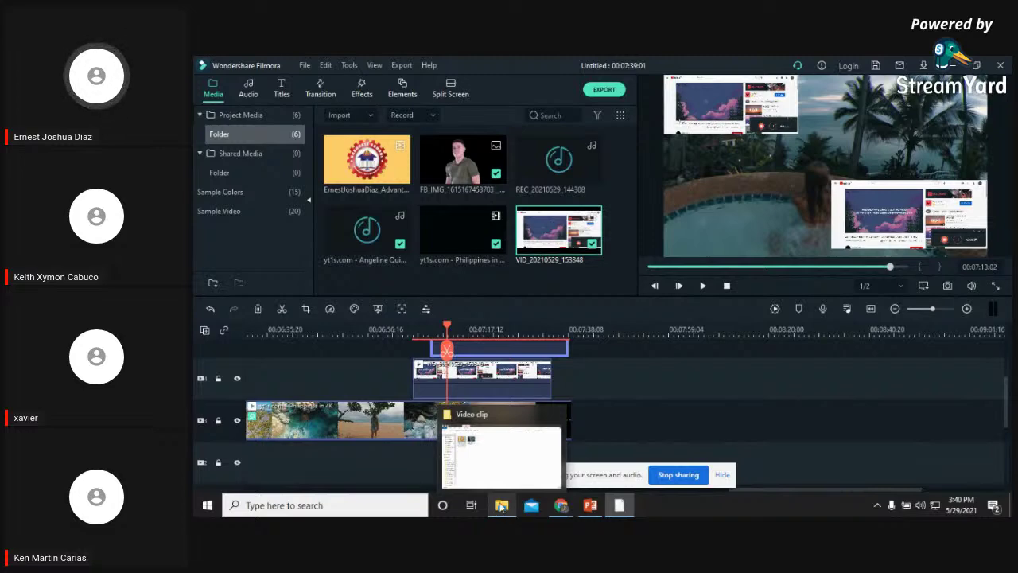
{"action": "left_click", "coordinate": [501, 506]}
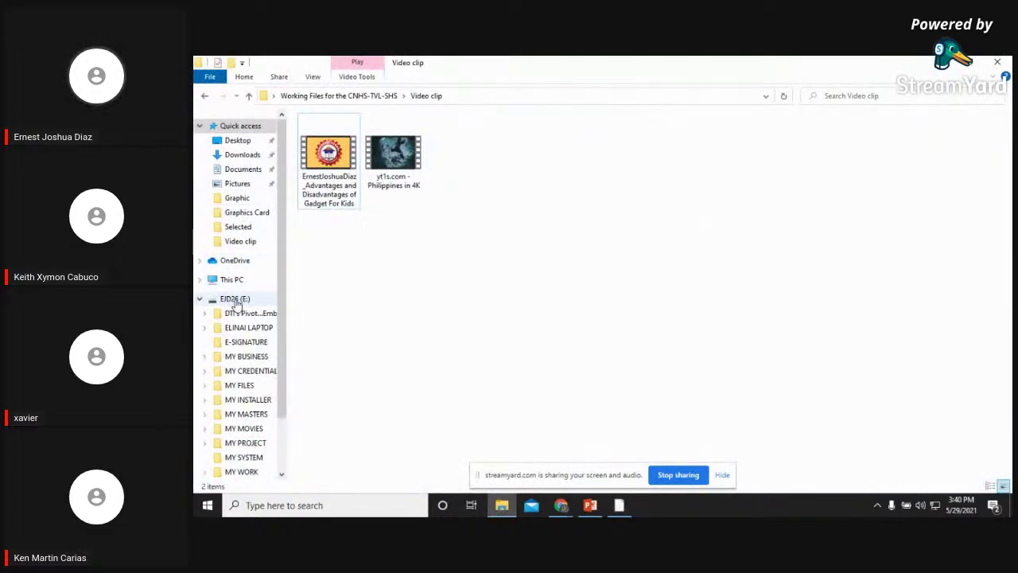
{"action": "left_click", "coordinate": [235, 299]}
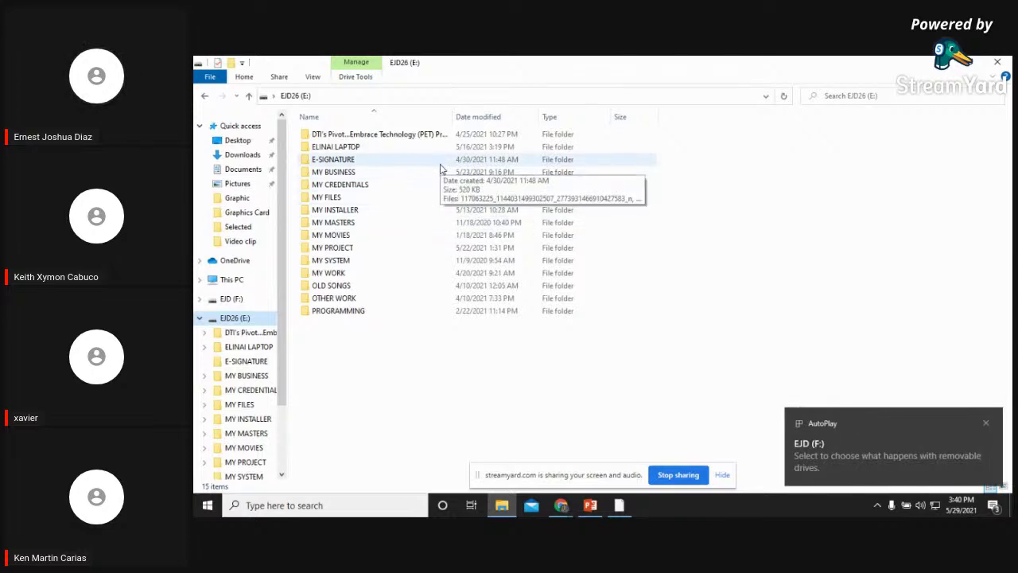
{"action": "left_click", "coordinate": [236, 304]}
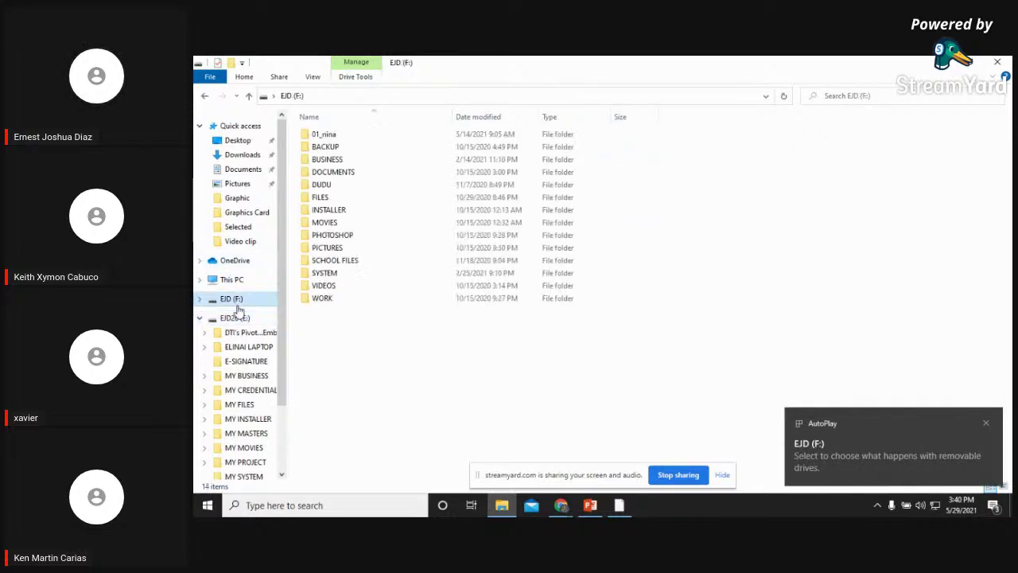
{"action": "double_click", "coordinate": [334, 304]}
{"action": "double_click", "coordinate": [348, 162]}
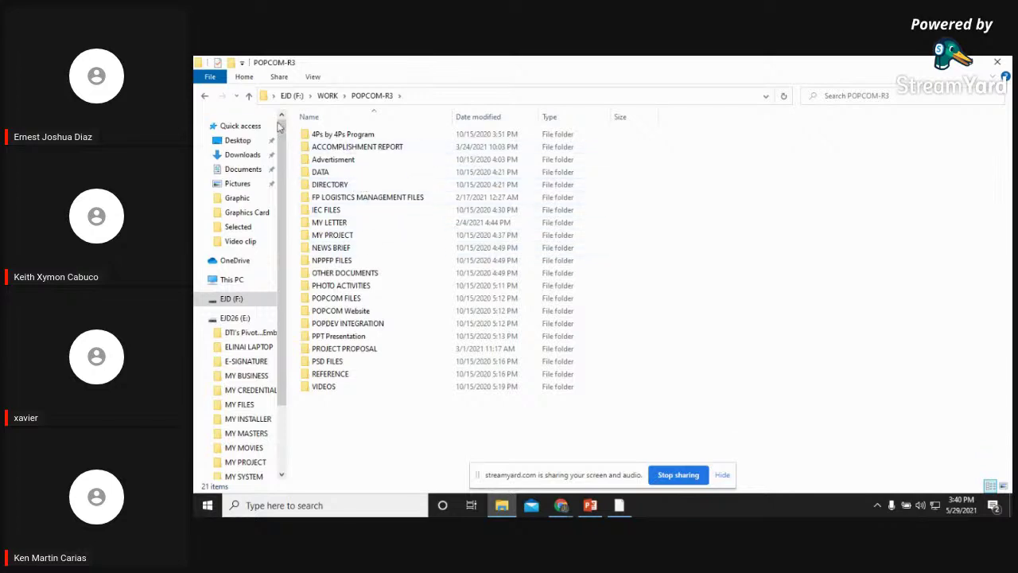
{"action": "left_click", "coordinate": [210, 96]}
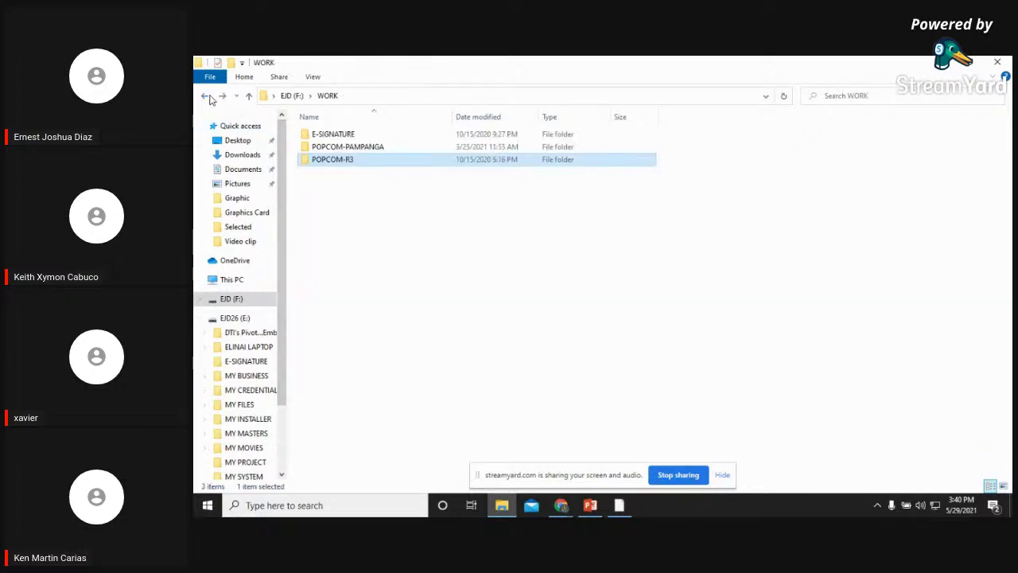
Open PMOC - Asynchronous Virtual Material inside POPCOM-PAMPANGA and look through its Output and Videos folders
{"action": "double_click", "coordinate": [371, 148]}
{"action": "double_click", "coordinate": [366, 174]}
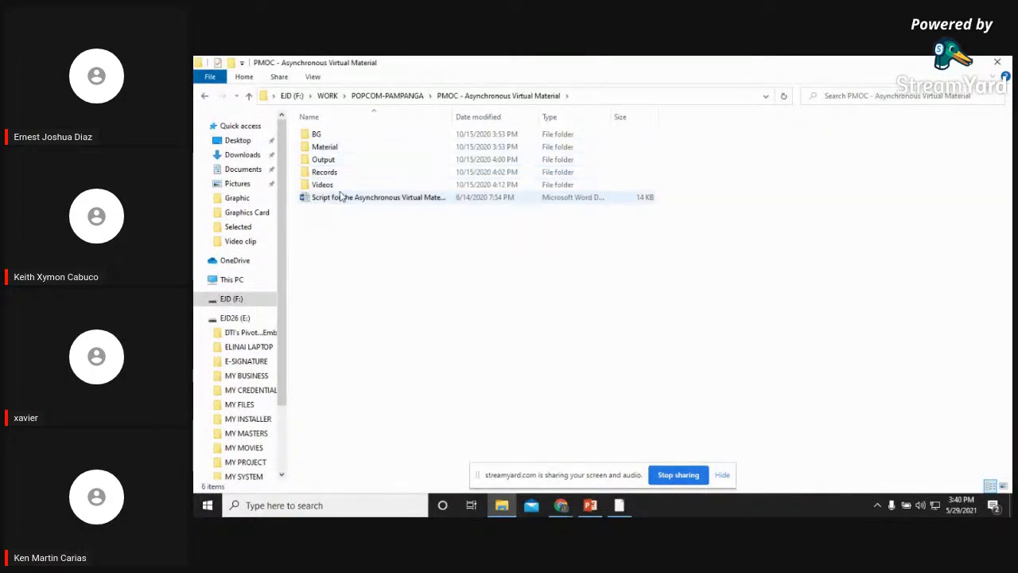
{"action": "double_click", "coordinate": [341, 160]}
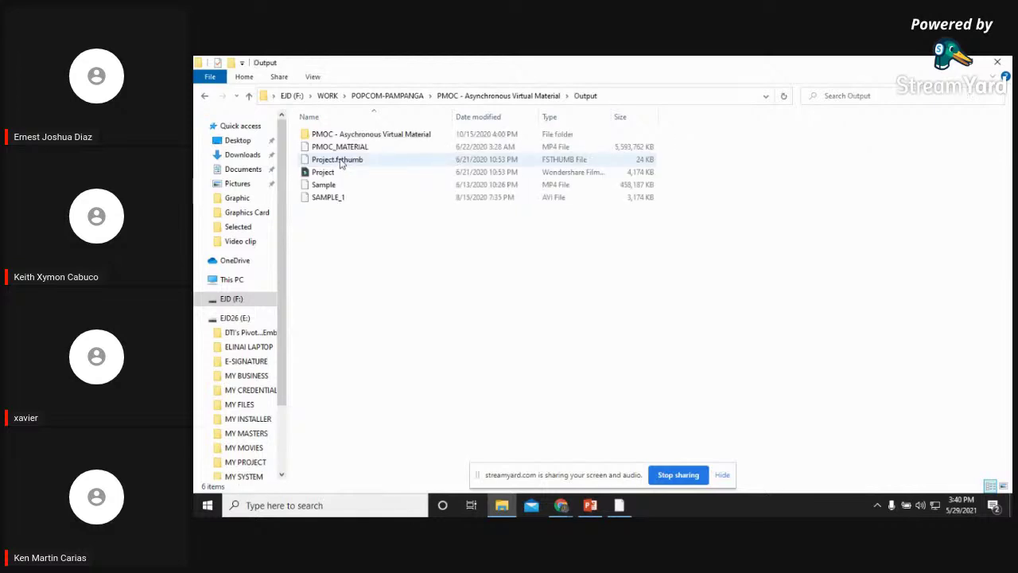
{"action": "key", "text": "alt+Up"}
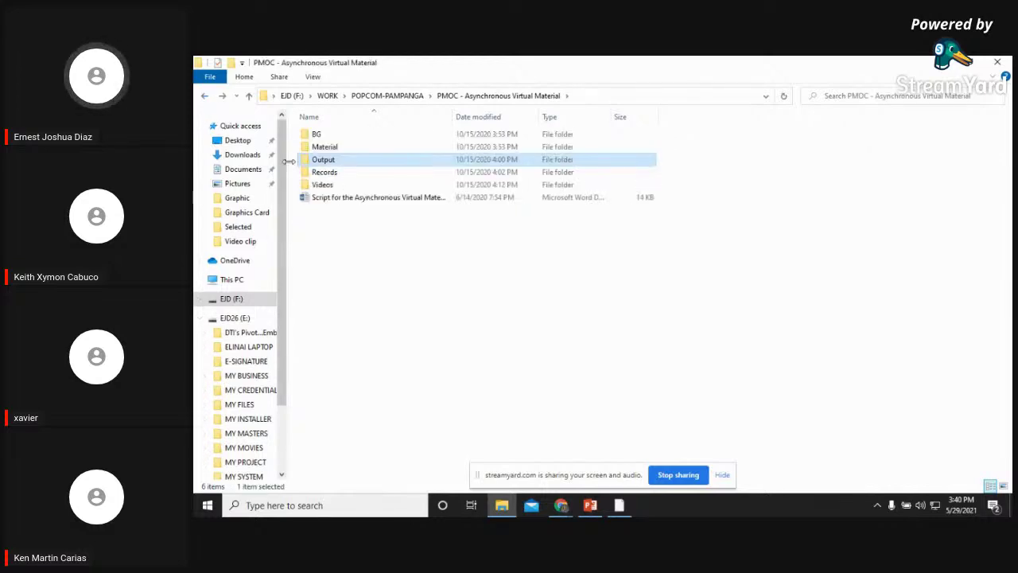
{"action": "double_click", "coordinate": [319, 183]}
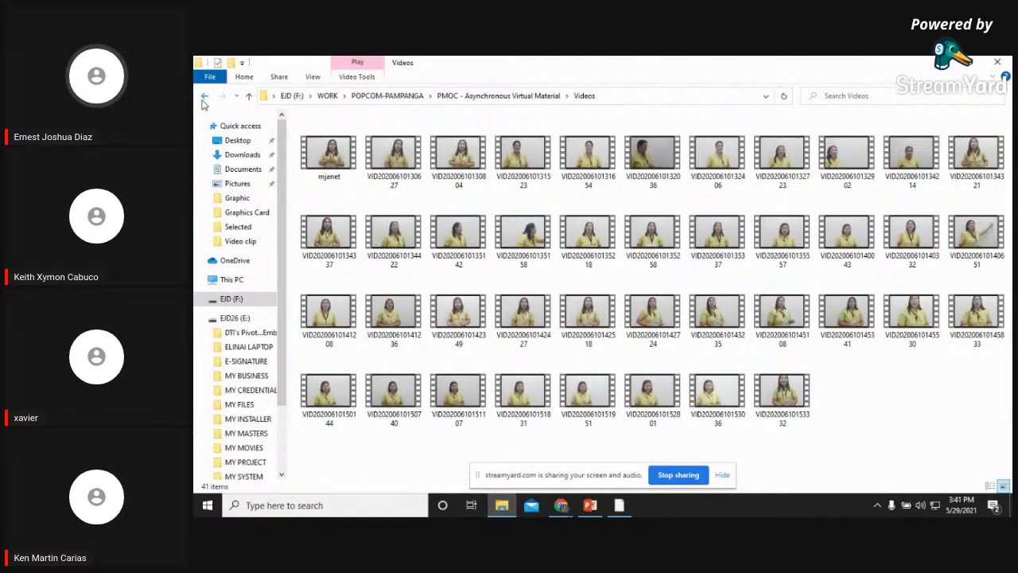
{"action": "left_click", "coordinate": [205, 97]}
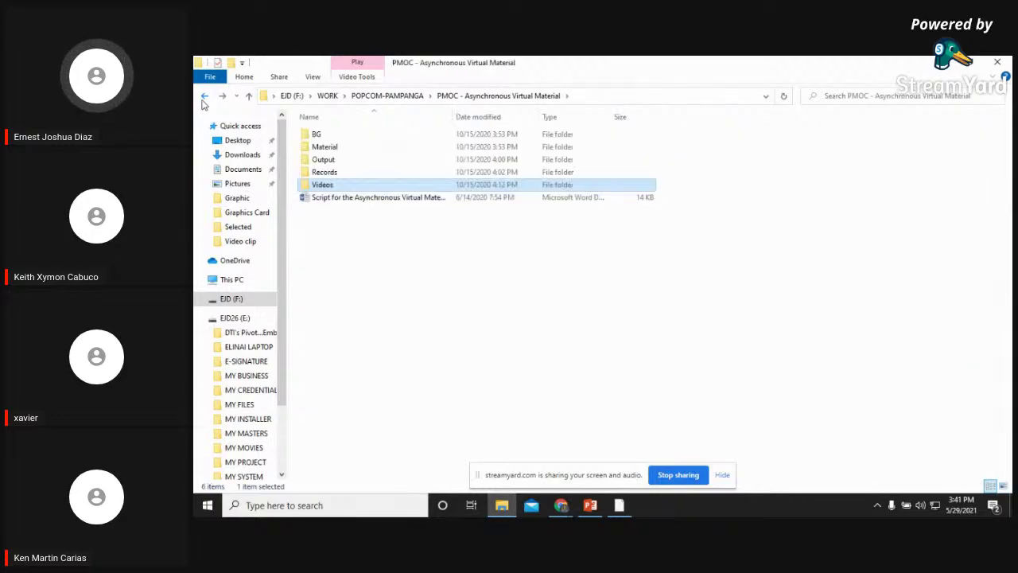
Open the PMOC - Asychronous Virtual Material subfolder of Output and play the PMOC video
{"action": "double_click", "coordinate": [427, 162]}
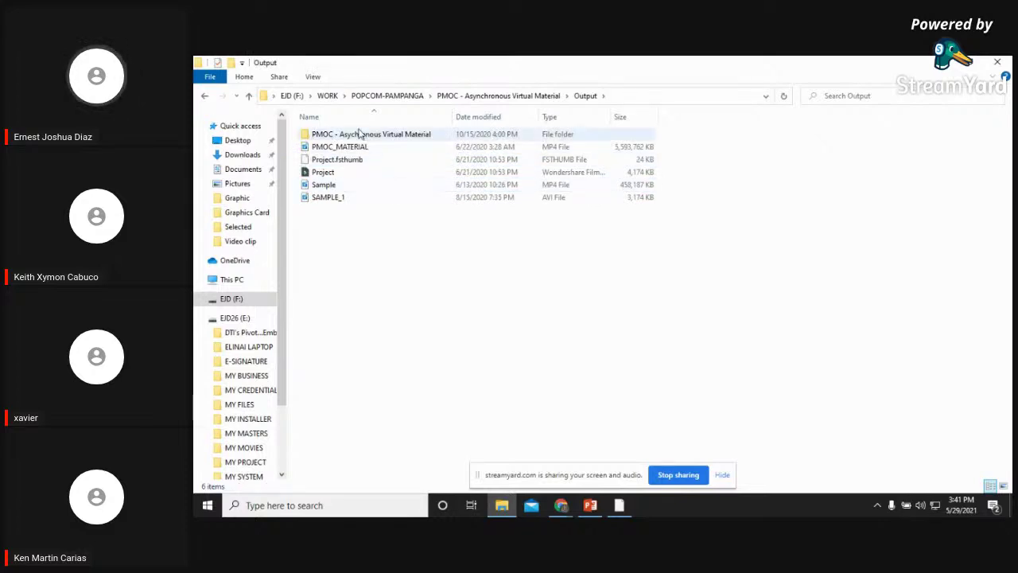
{"action": "left_click", "coordinate": [209, 96]}
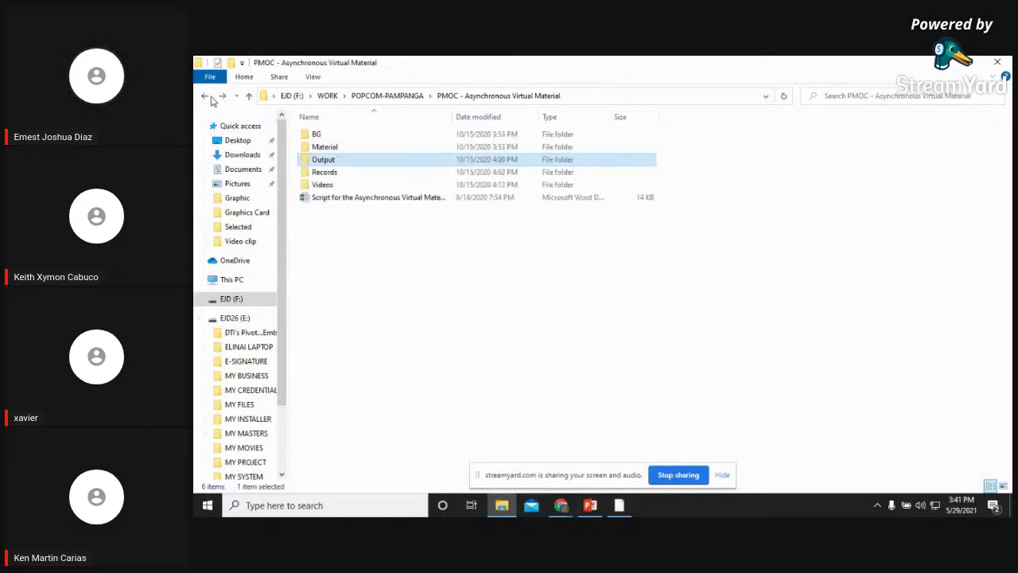
{"action": "double_click", "coordinate": [336, 161]}
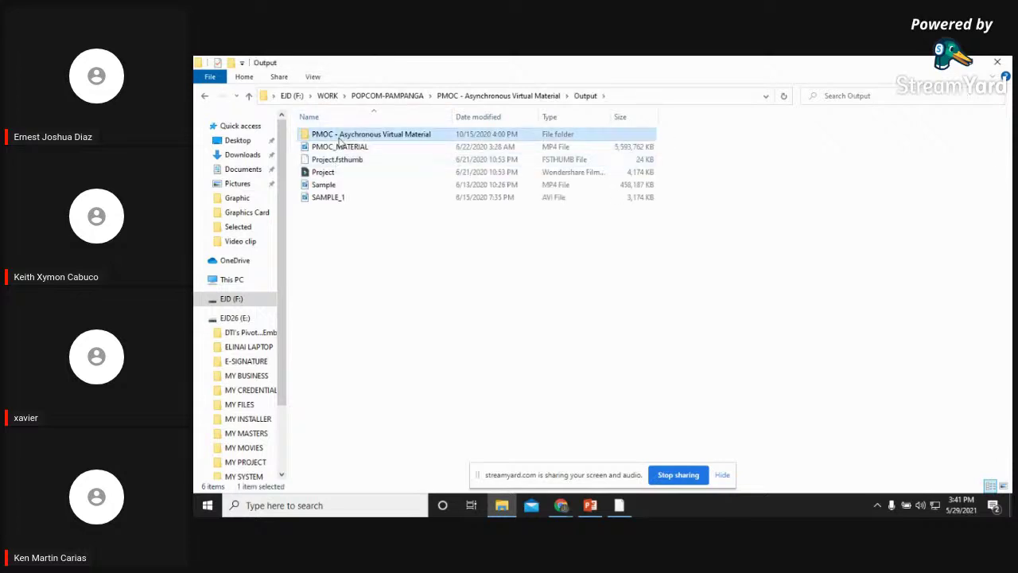
{"action": "double_click", "coordinate": [340, 135]}
{"action": "double_click", "coordinate": [340, 142]}
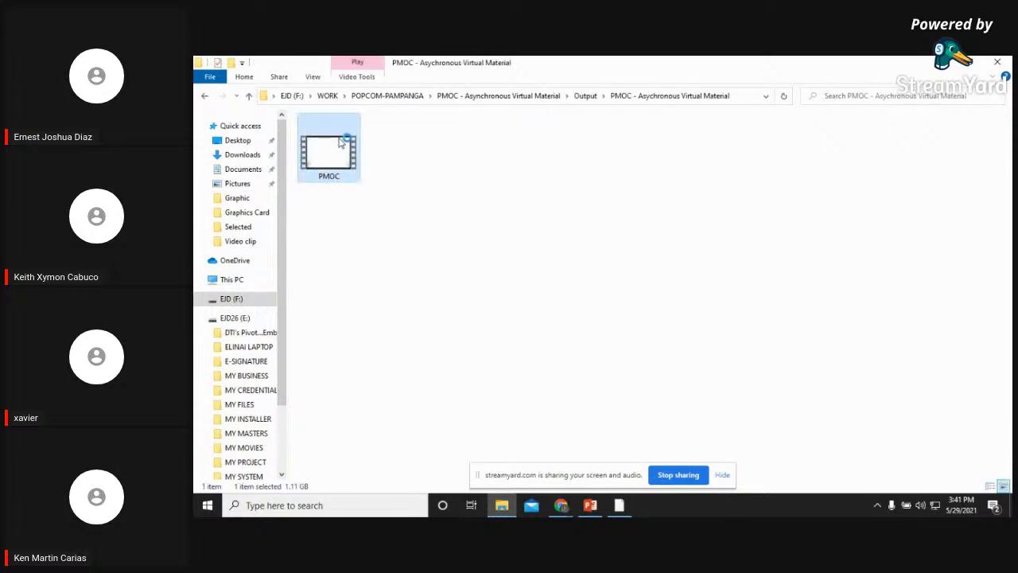
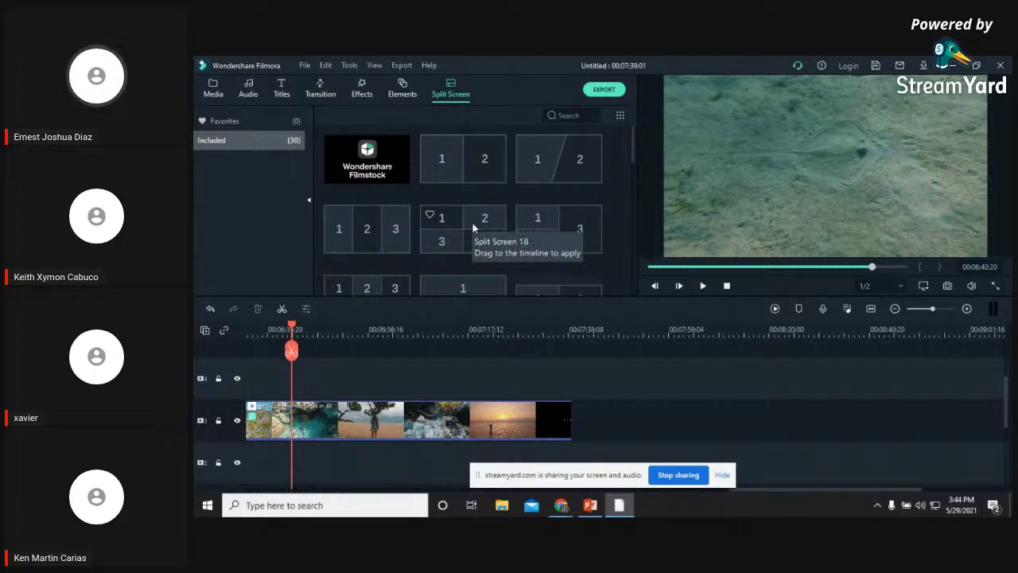
Place the two-pane side-by-side split screen template after the Philippines clip, open it for editing and preview it
{"action": "left_click_drag", "start_coordinate": [584, 372], "coordinate": [596, 414]}
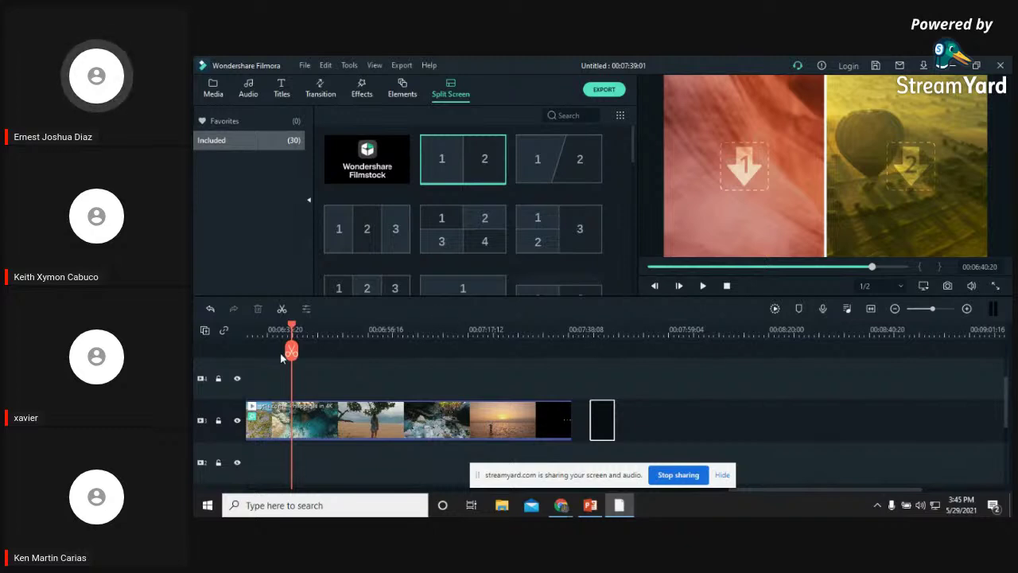
{"action": "double_click", "coordinate": [602, 420]}
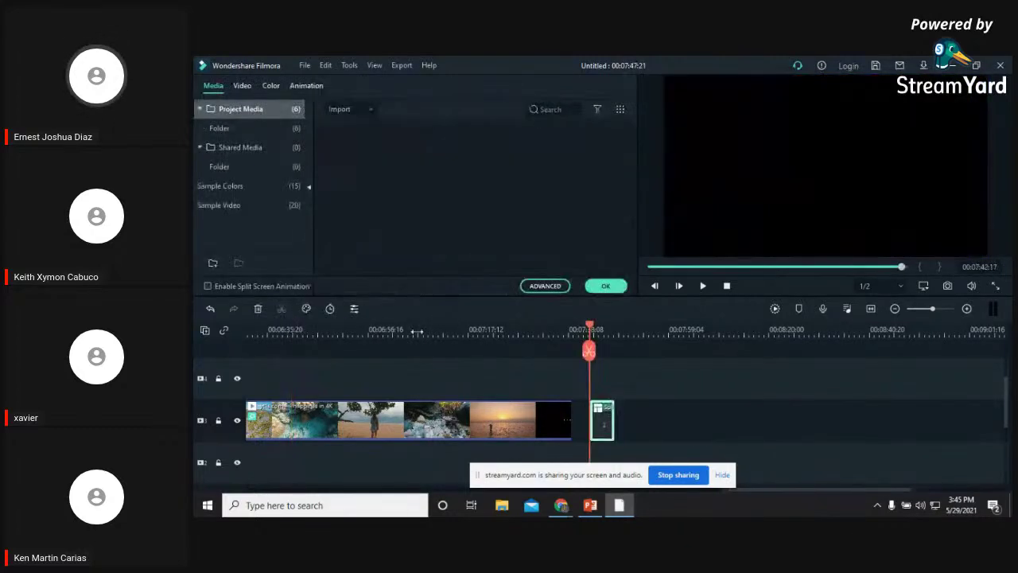
{"action": "left_click", "coordinate": [703, 286]}
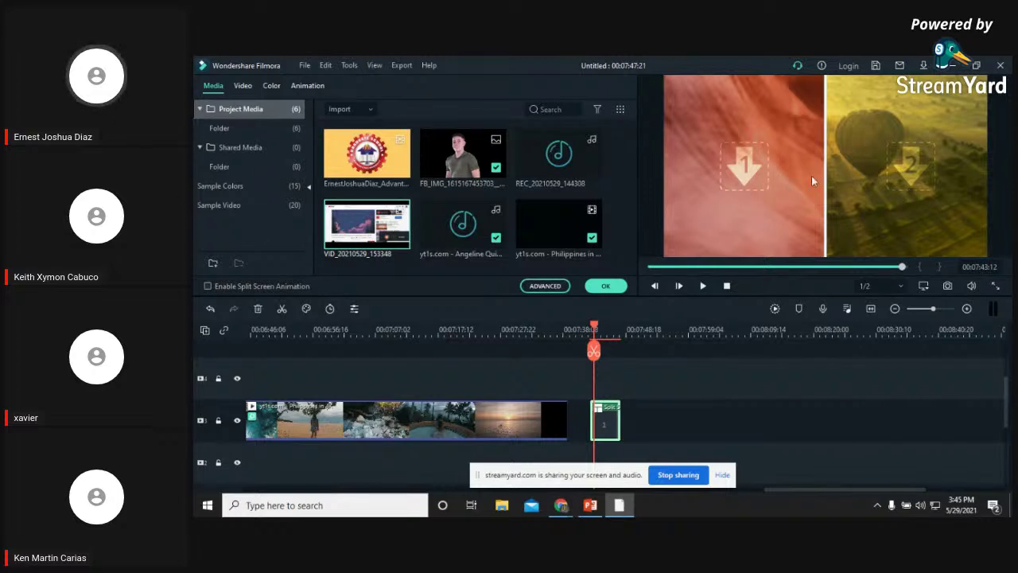
Open the advanced split screen editor and fill pane 2 with the FB_IMG portrait photo
{"action": "left_click", "coordinate": [755, 168]}
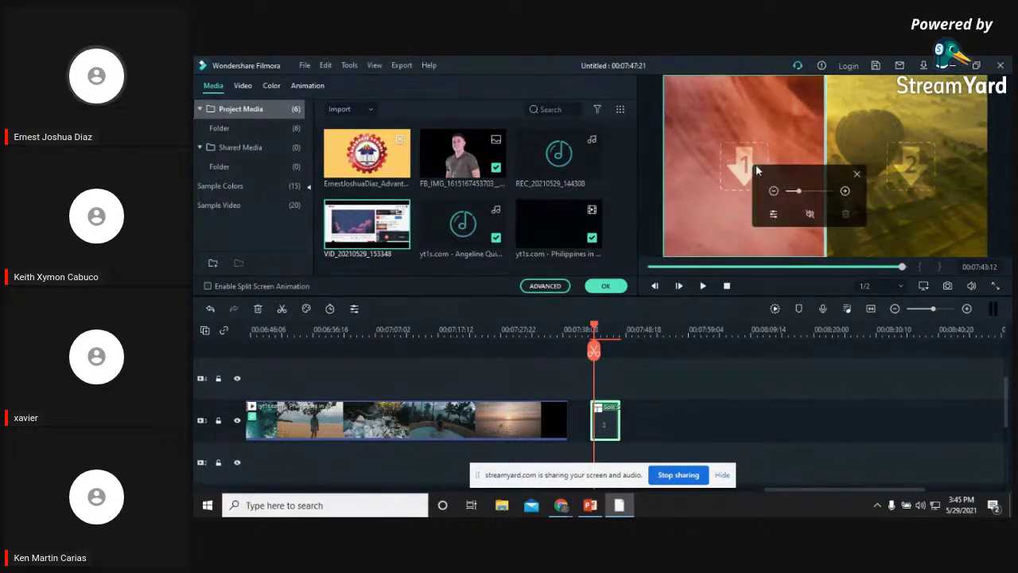
{"action": "left_click", "coordinate": [774, 215]}
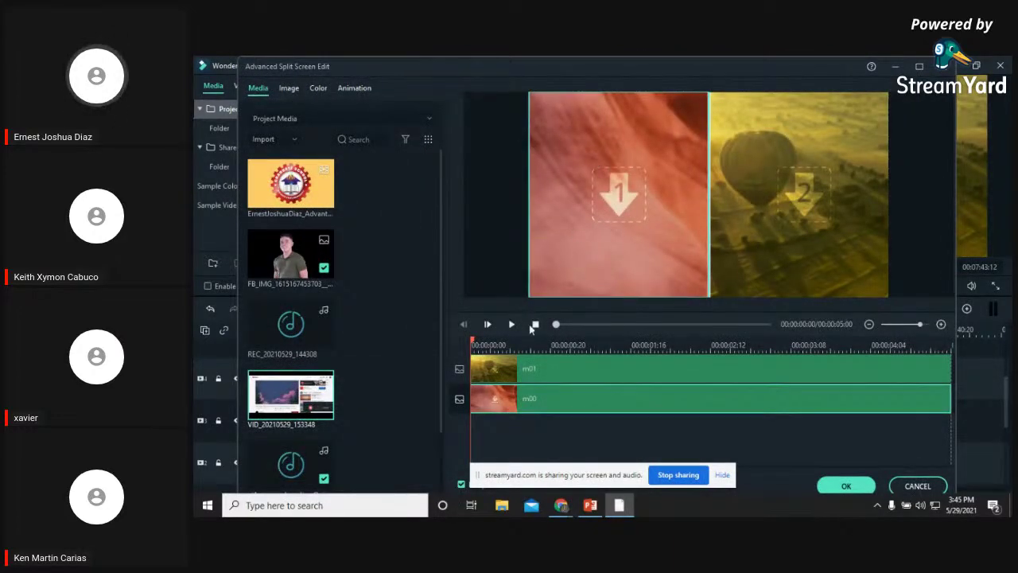
{"action": "left_click", "coordinate": [513, 364]}
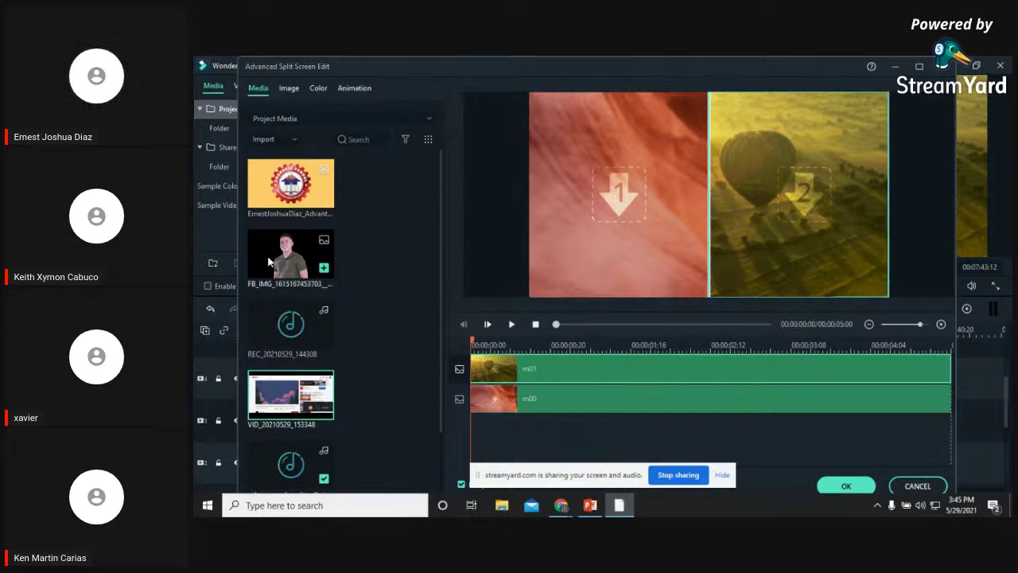
{"action": "scroll", "coordinate": [296, 375], "scroll_direction": "down", "scroll_amount": 1}
{"action": "scroll", "coordinate": [295, 376], "scroll_direction": "up", "scroll_amount": 1}
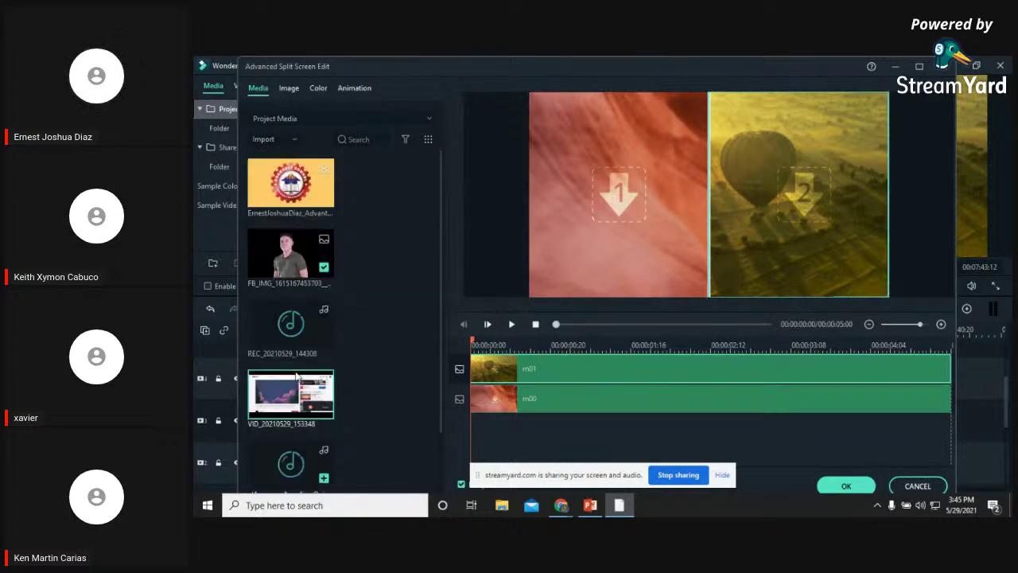
{"action": "left_click_drag", "start_coordinate": [291, 254], "coordinate": [494, 374]}
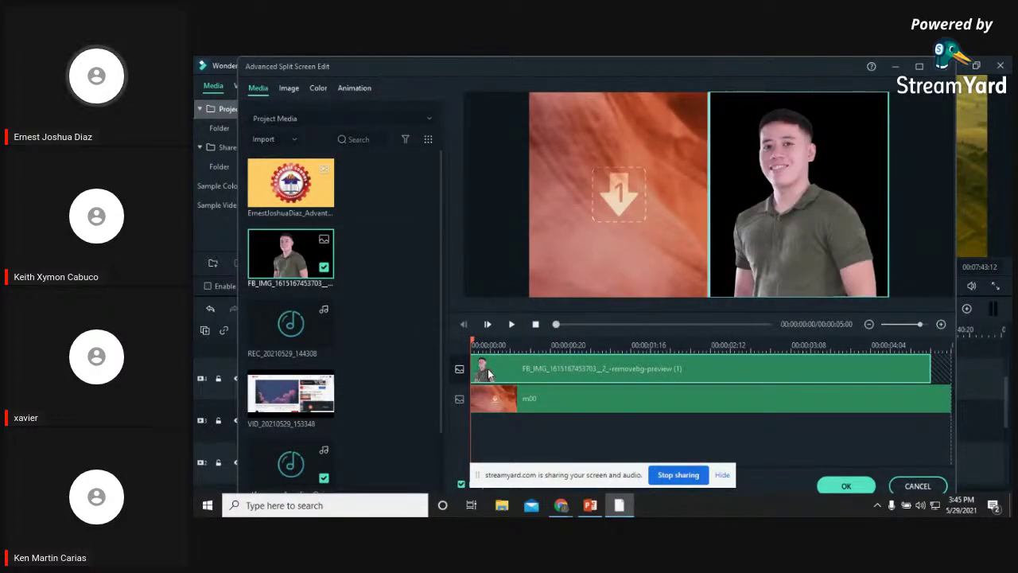
Fill pane 1 with the Advantages and Disadvantages of Gadget For Kids video and confirm the advanced split screen edit
{"action": "left_click", "coordinate": [492, 403]}
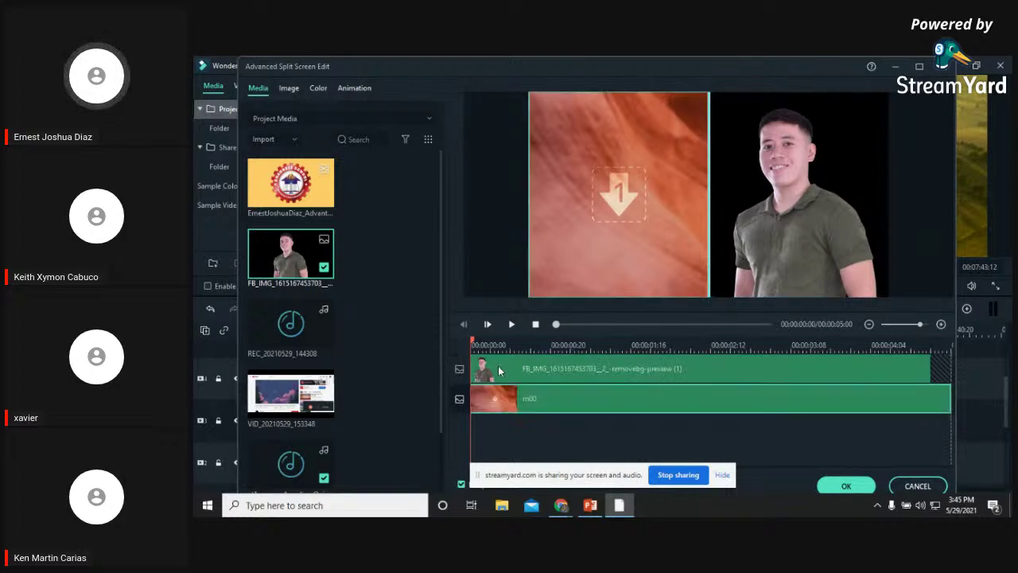
{"action": "left_click", "coordinate": [798, 278]}
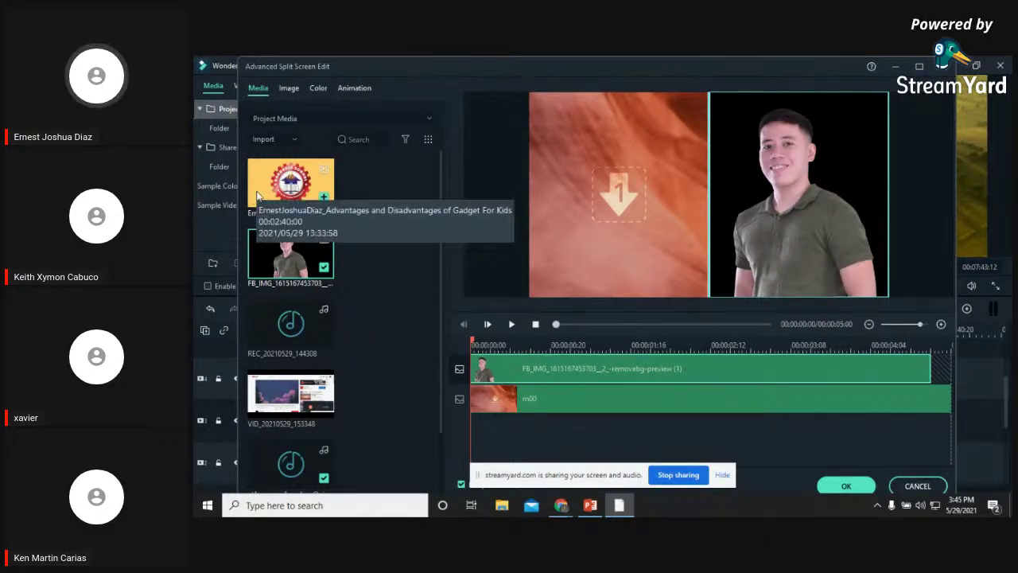
{"action": "left_click_drag", "start_coordinate": [257, 194], "coordinate": [493, 403]}
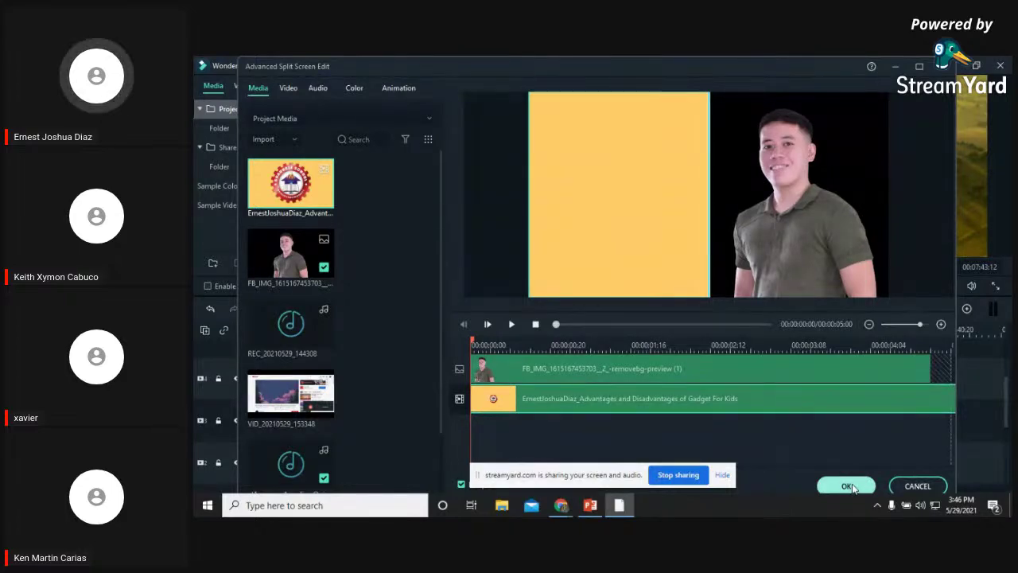
{"action": "left_click", "coordinate": [848, 486]}
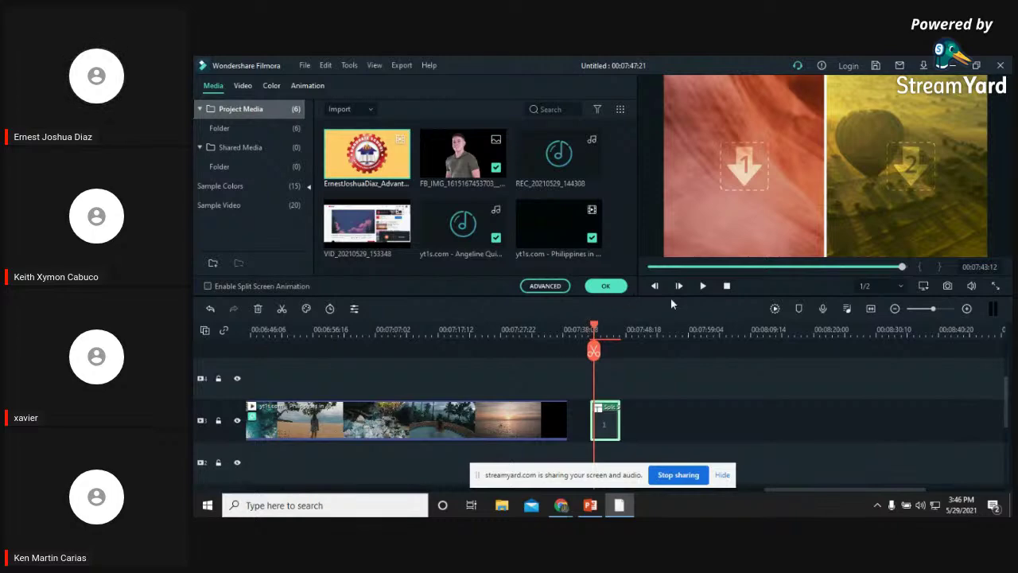
Preview the filled split screen clip from about 00:07:43:08 and finish editing it
{"action": "left_click", "coordinate": [585, 329]}
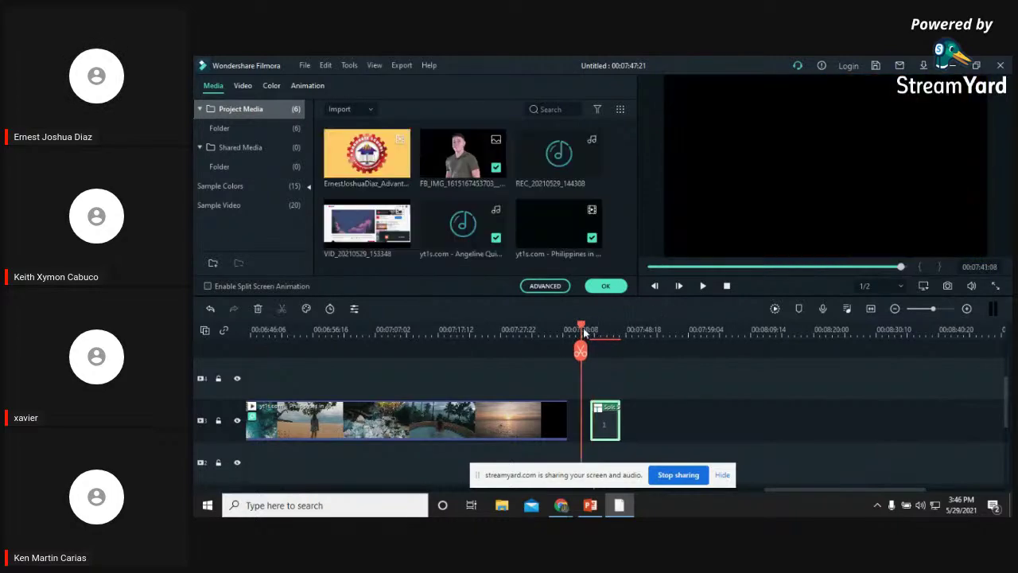
{"action": "left_click", "coordinate": [593, 330]}
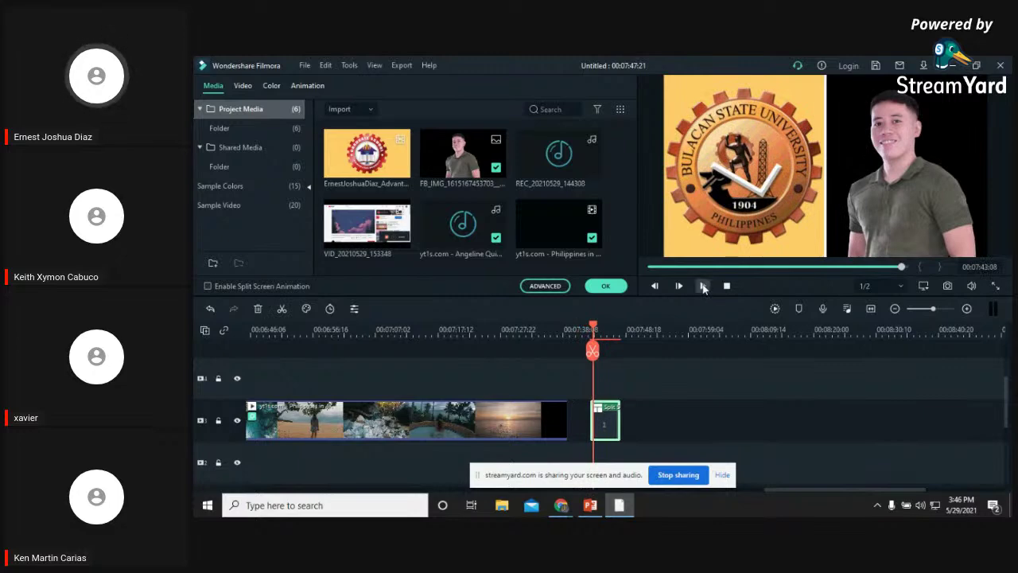
{"action": "left_click", "coordinate": [703, 286]}
{"action": "key", "text": "space"}
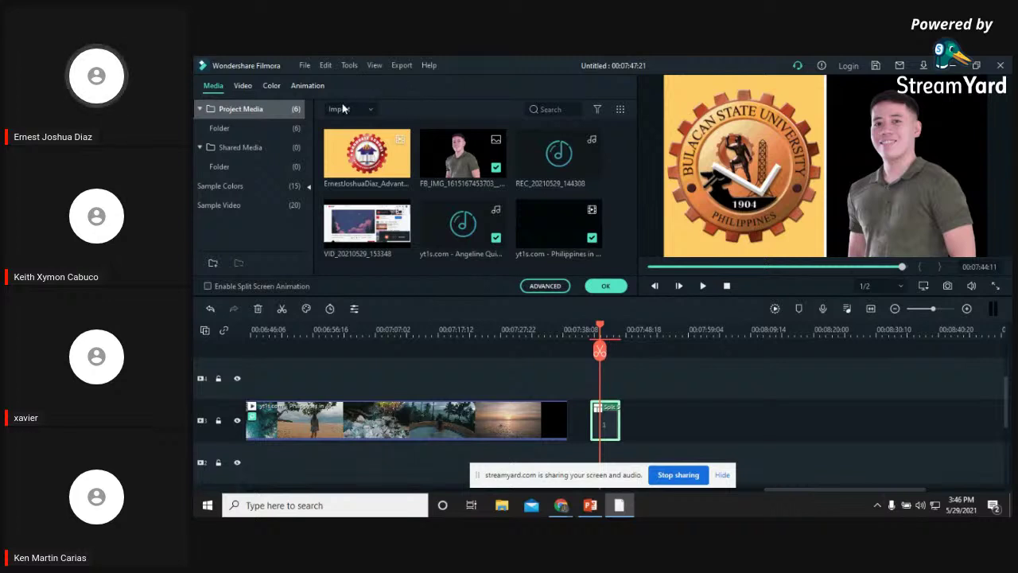
{"action": "left_click", "coordinate": [605, 287]}
Switch to PowerPoint and move on from the How to Use the Split Screen? slide to slide 20
{"action": "mouse_move", "coordinate": [529, 219]}
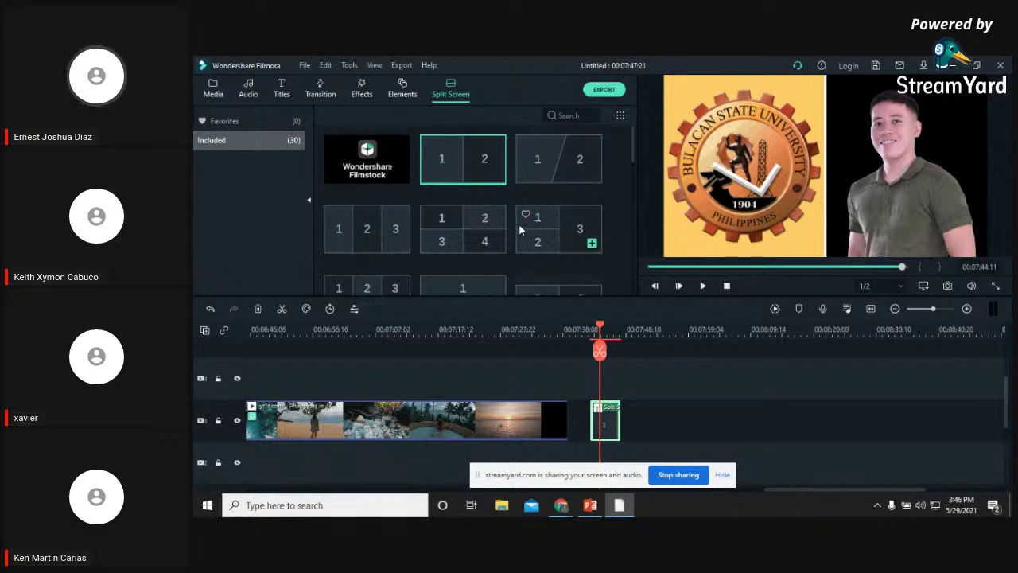
{"action": "mouse_move", "coordinate": [492, 237]}
{"action": "left_click", "coordinate": [595, 506]}
{"action": "scroll", "coordinate": [275, 443], "scroll_direction": "down", "scroll_amount": 2}
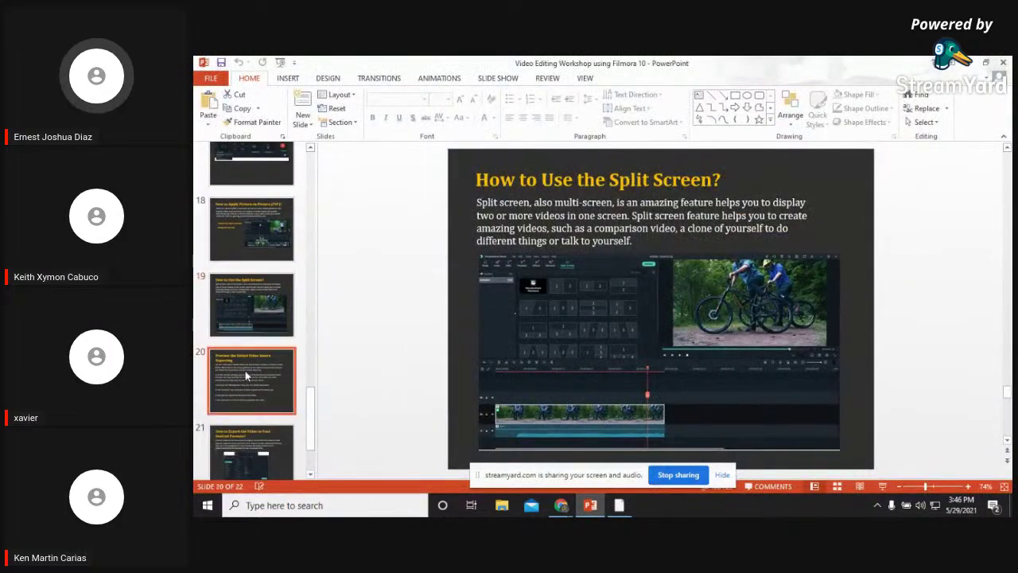
Show slide 20 on previewing before exporting, switch back to Filmora and preview the edited video from its beginning
{"action": "left_click", "coordinate": [245, 370]}
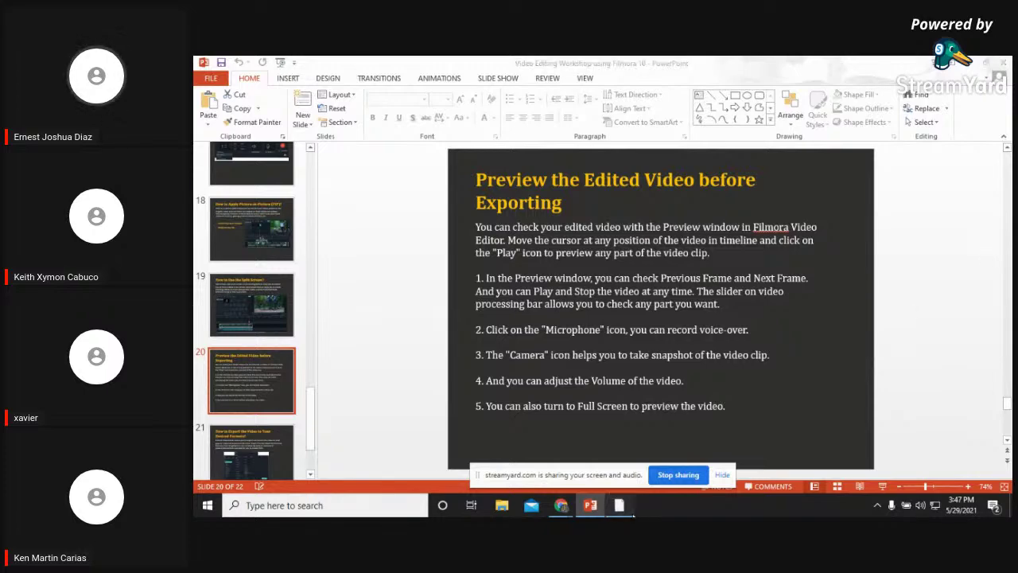
{"action": "left_click", "coordinate": [619, 505]}
{"action": "left_click_drag", "start_coordinate": [902, 268], "coordinate": [650, 268]}
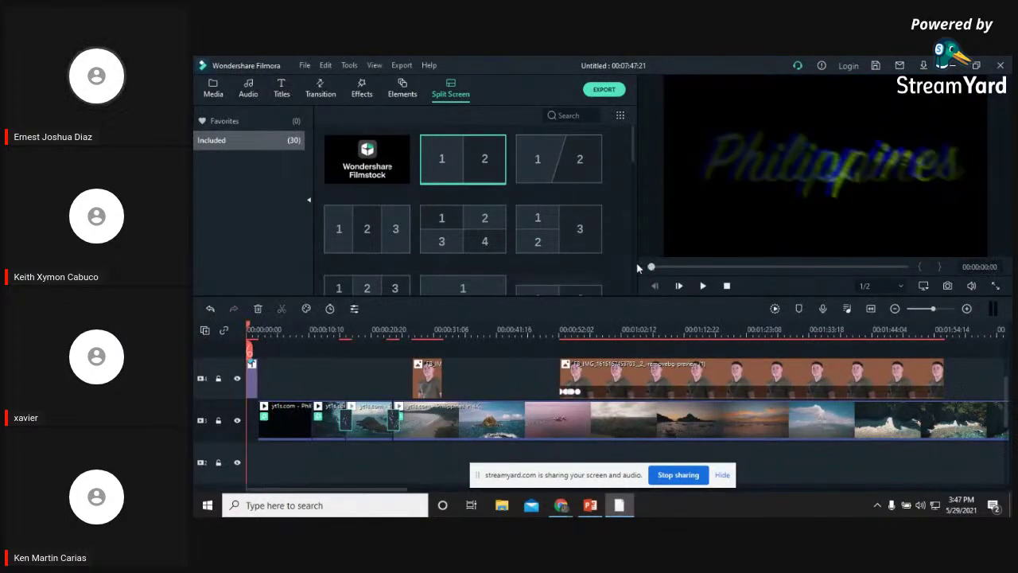
{"action": "left_click", "coordinate": [702, 286]}
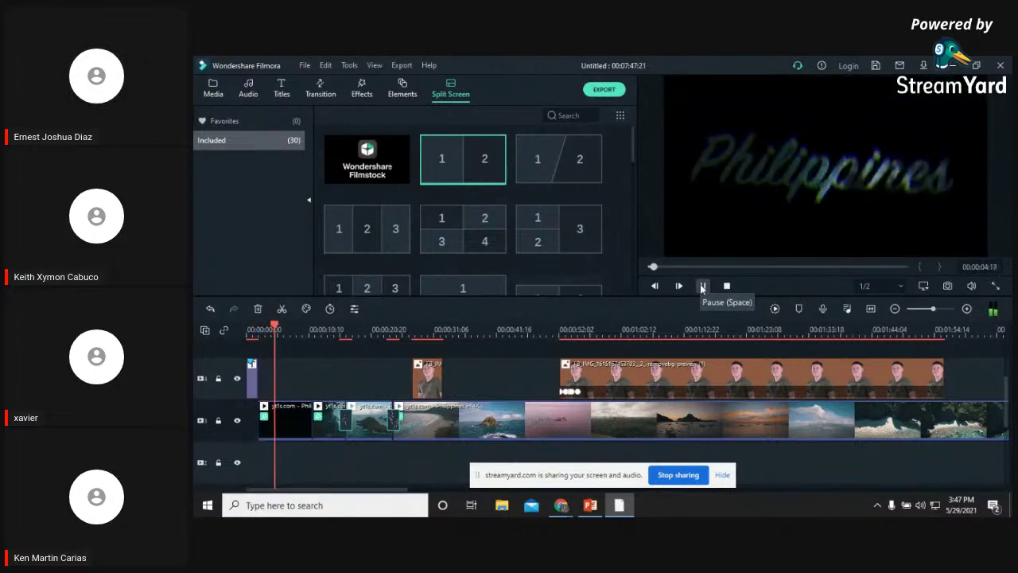
{"action": "left_click", "coordinate": [703, 286]}
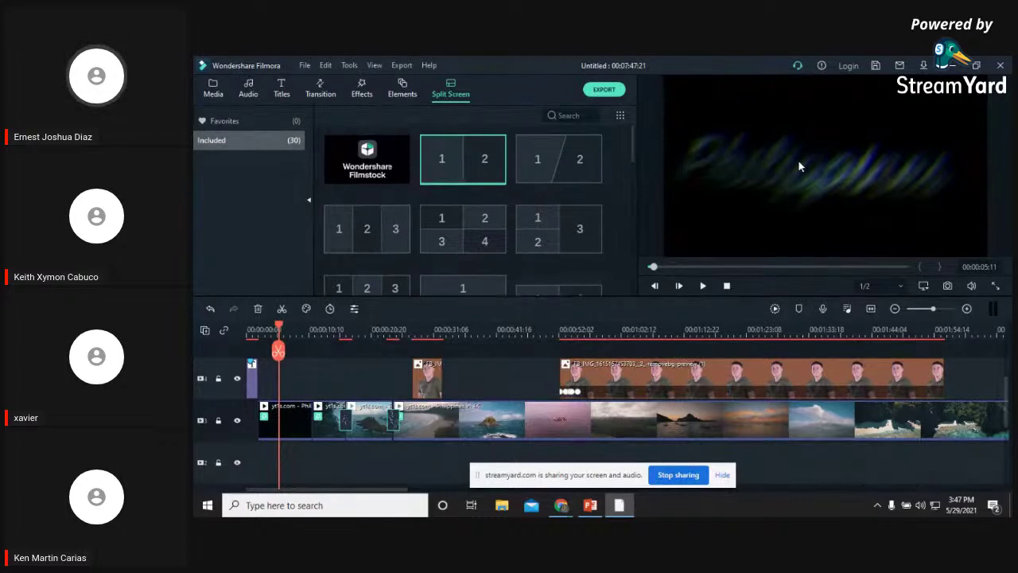
{"action": "left_click", "coordinate": [703, 286]}
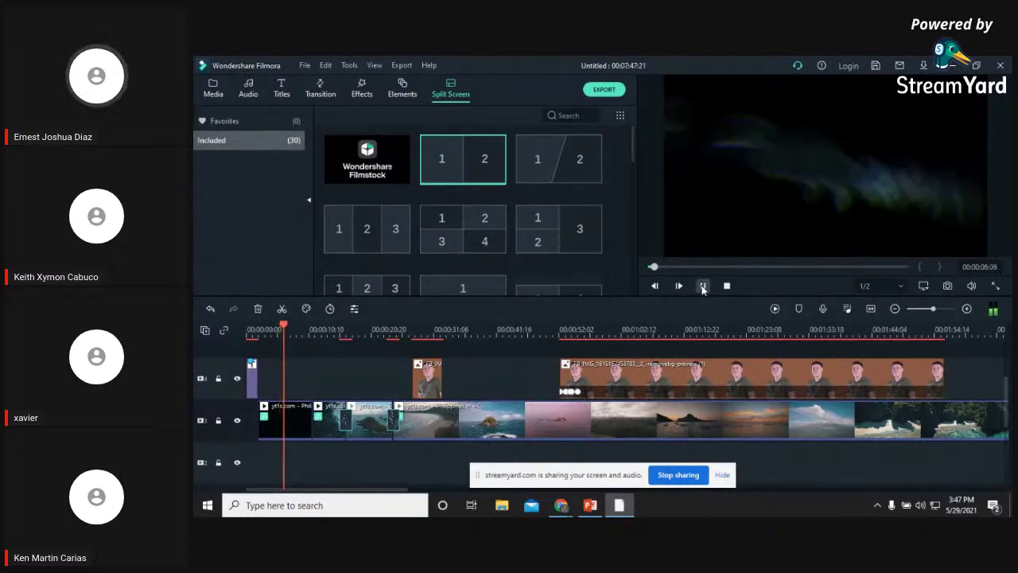
{"action": "left_click", "coordinate": [702, 287]}
{"action": "left_click", "coordinate": [702, 287]}
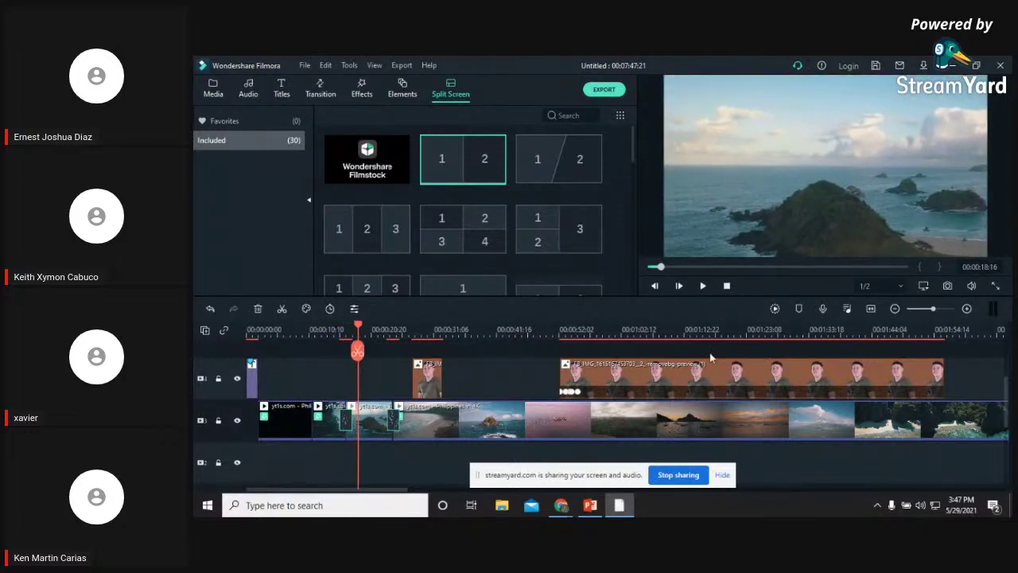
Start the timeline preview render for smooth playback and cancel it partway
{"action": "left_click", "coordinate": [620, 506]}
{"action": "left_click", "coordinate": [620, 507]}
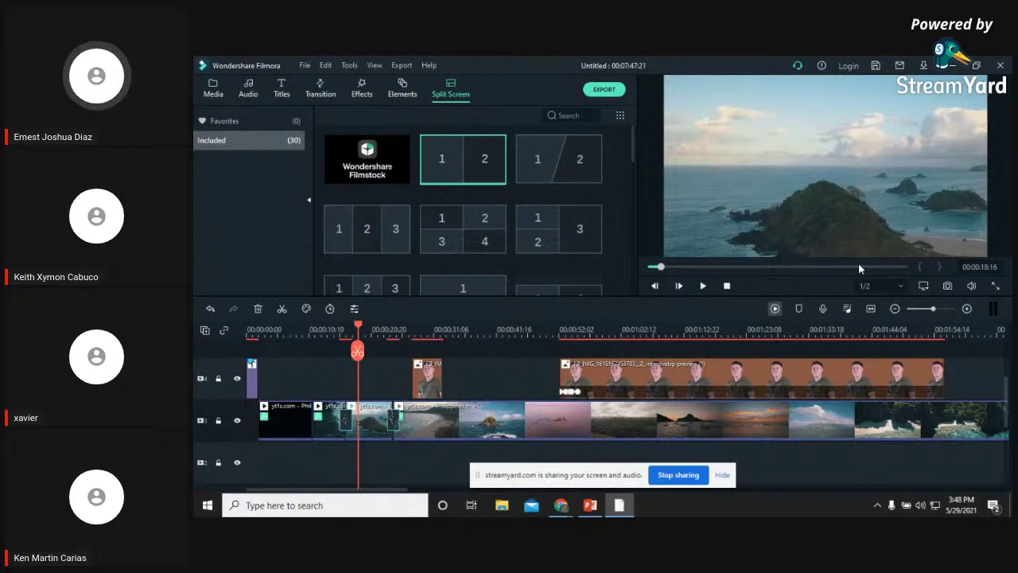
{"action": "key", "text": "Return"}
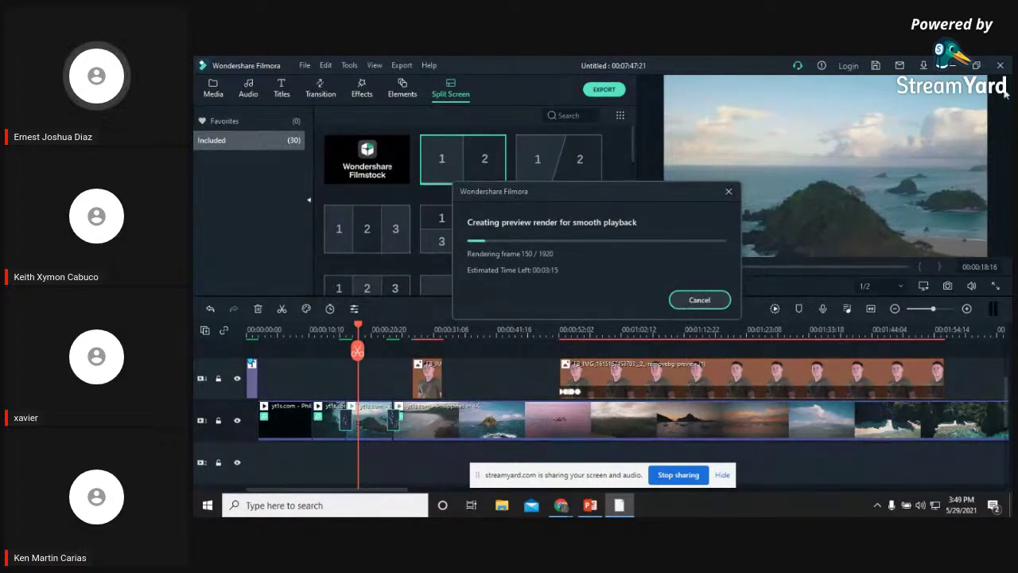
{"action": "left_click", "coordinate": [675, 303]}
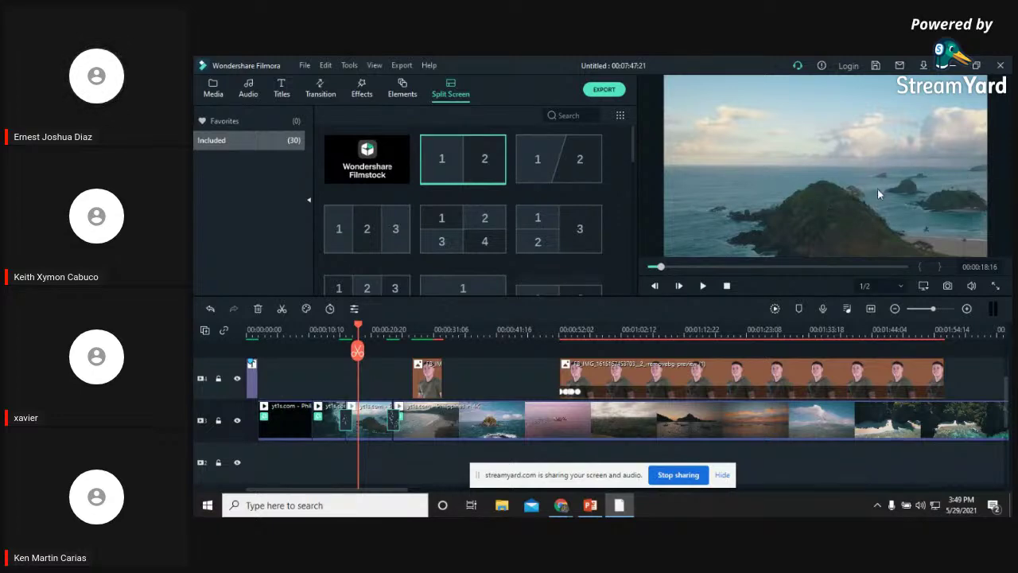
Switch to PowerPoint and show slide 21, How to Export the Video to Your Desired Formats?
{"action": "left_click", "coordinate": [590, 505]}
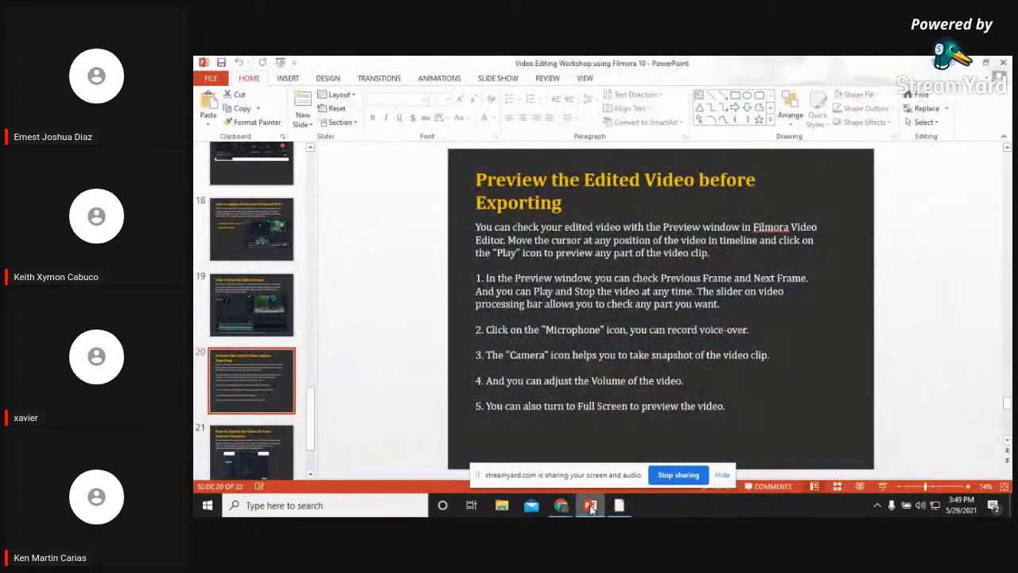
{"action": "left_click", "coordinate": [590, 506]}
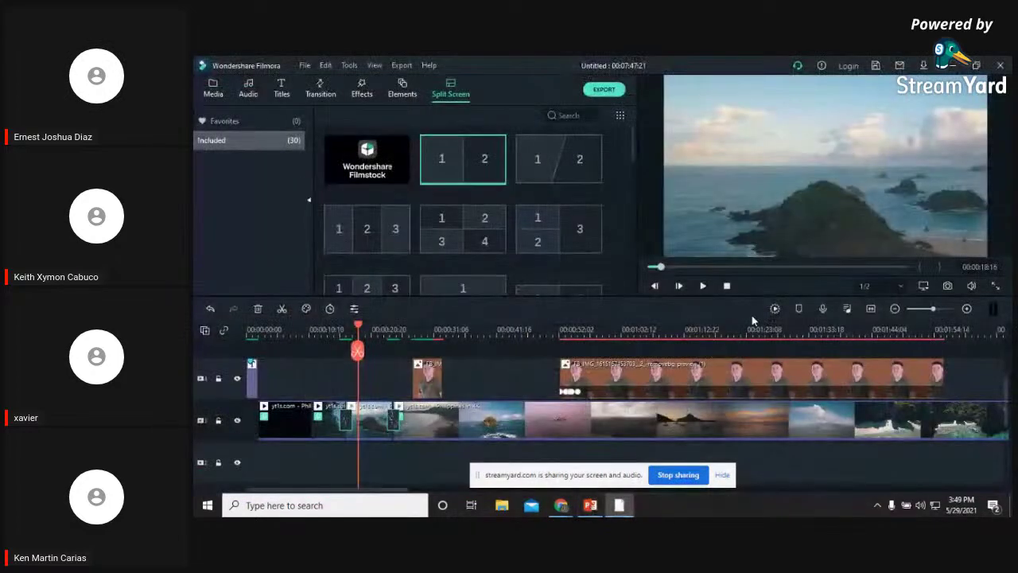
{"action": "left_click", "coordinate": [590, 506]}
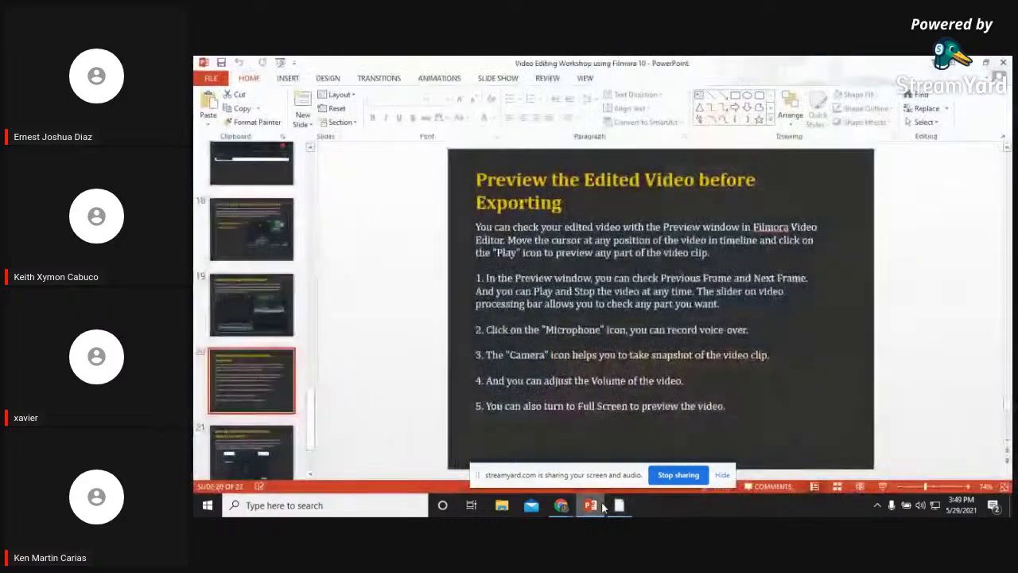
{"action": "scroll", "coordinate": [249, 395], "scroll_direction": "down", "scroll_amount": 1}
{"action": "left_click", "coordinate": [249, 395]}
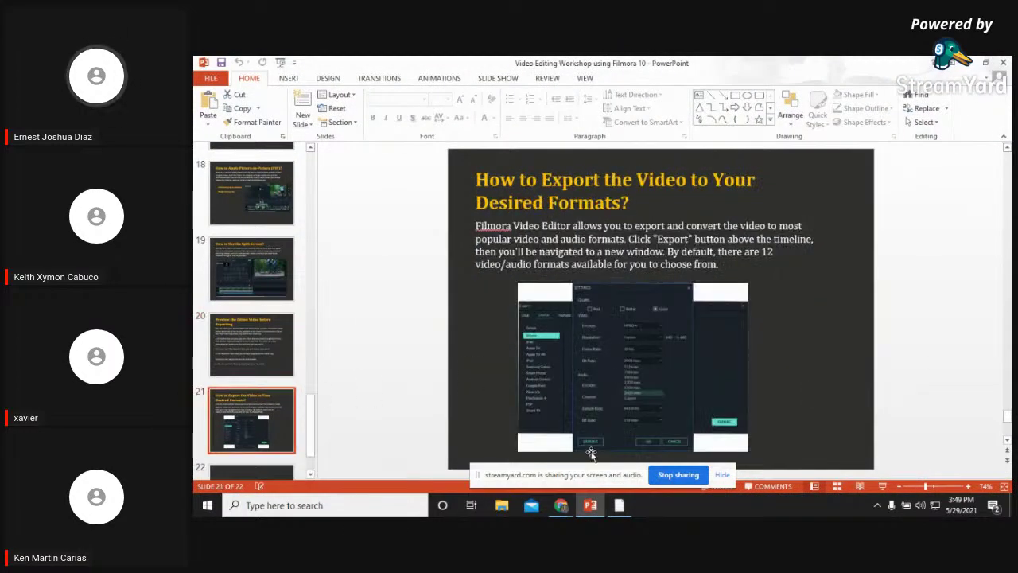
{"action": "left_click", "coordinate": [590, 506]}
{"action": "left_click", "coordinate": [590, 508]}
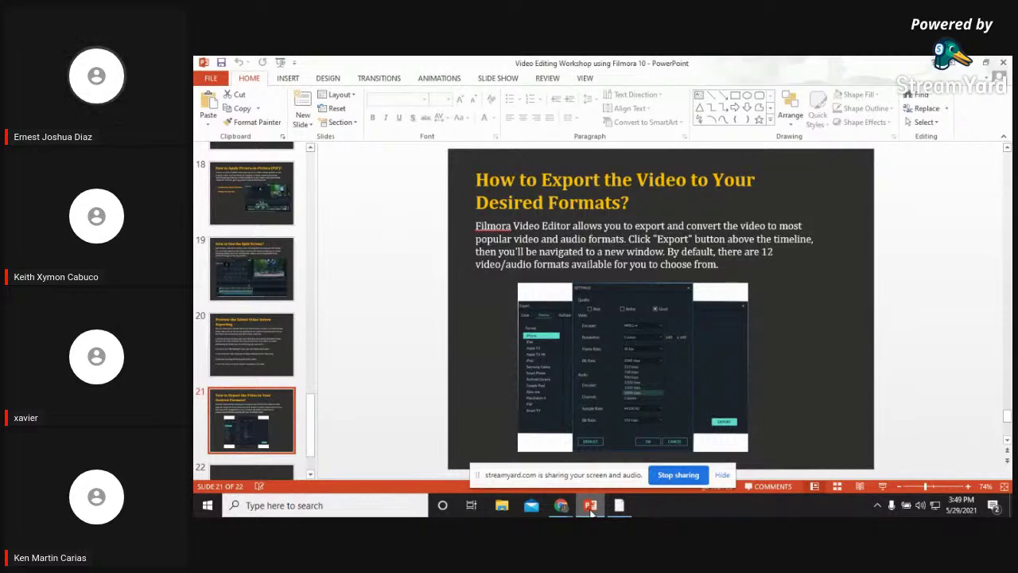
Switch back to Filmora, open the export settings and name the output file PROJECT
{"action": "left_click", "coordinate": [590, 509]}
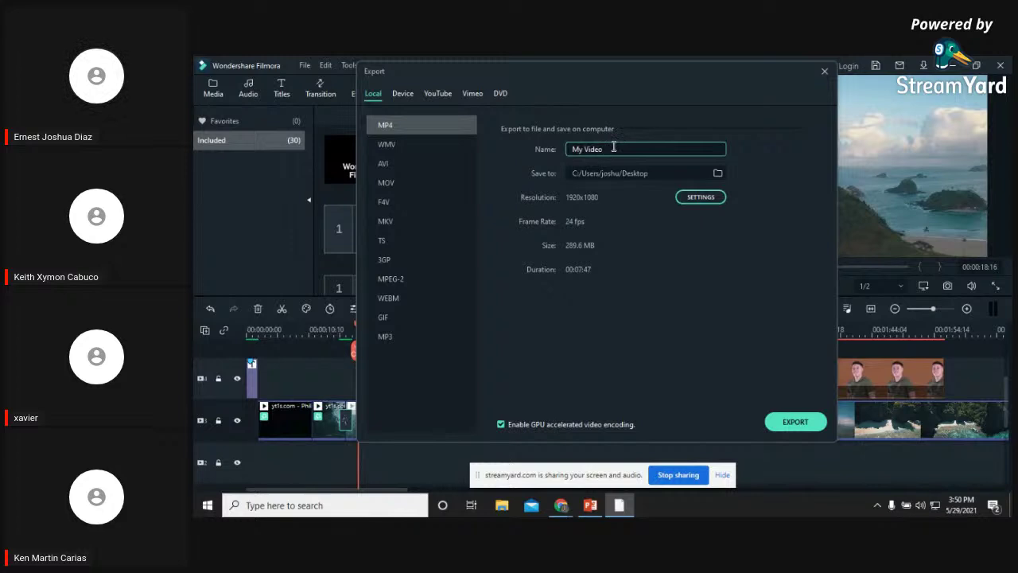
{"action": "key", "text": "BackSpace"}
{"action": "key", "text": "BackSpace"}
{"action": "key", "text": "BackSpace"}
{"action": "key", "text": "BackSpace"}
{"action": "key", "text": "BackSpace"}
{"action": "key", "text": "BackSpace"}
{"action": "key", "text": "BackSpace"}
{"action": "key", "text": "BackSpace"}
{"action": "type", "text": "PROJECT"}
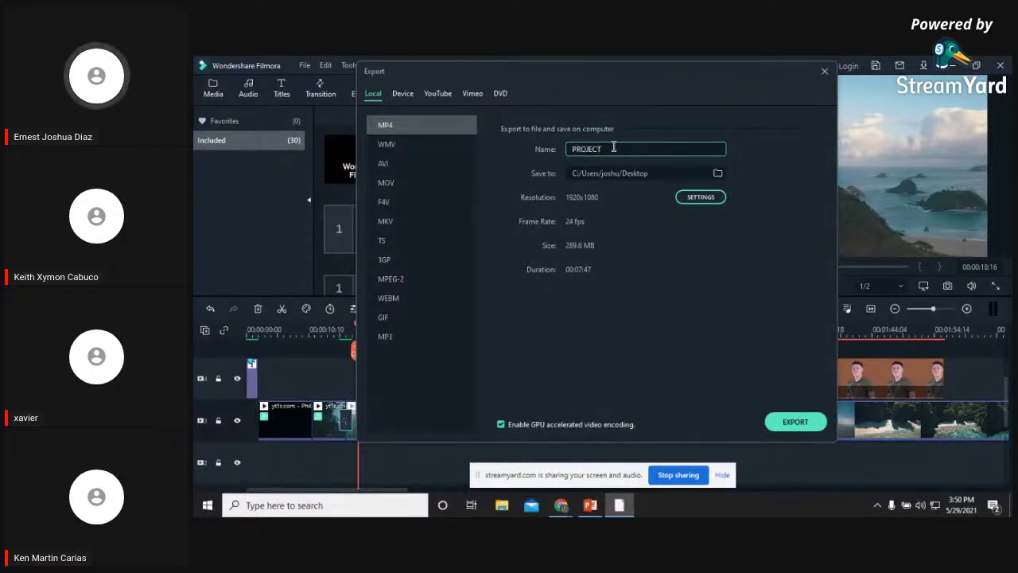
Browse the folders on the E: drive and choose Desktop as the export's save location
{"action": "left_click", "coordinate": [719, 173]}
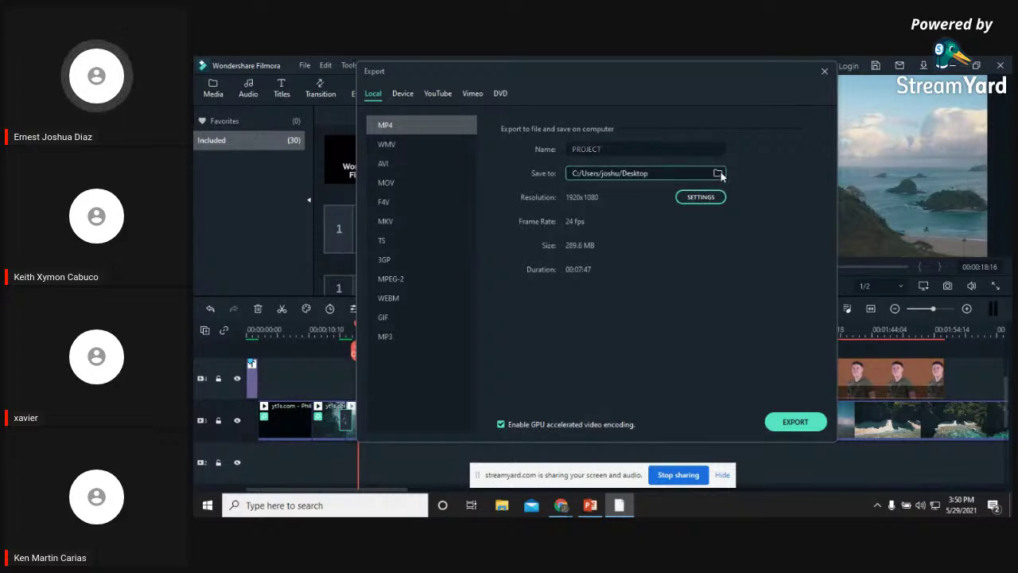
{"action": "left_click", "coordinate": [718, 173]}
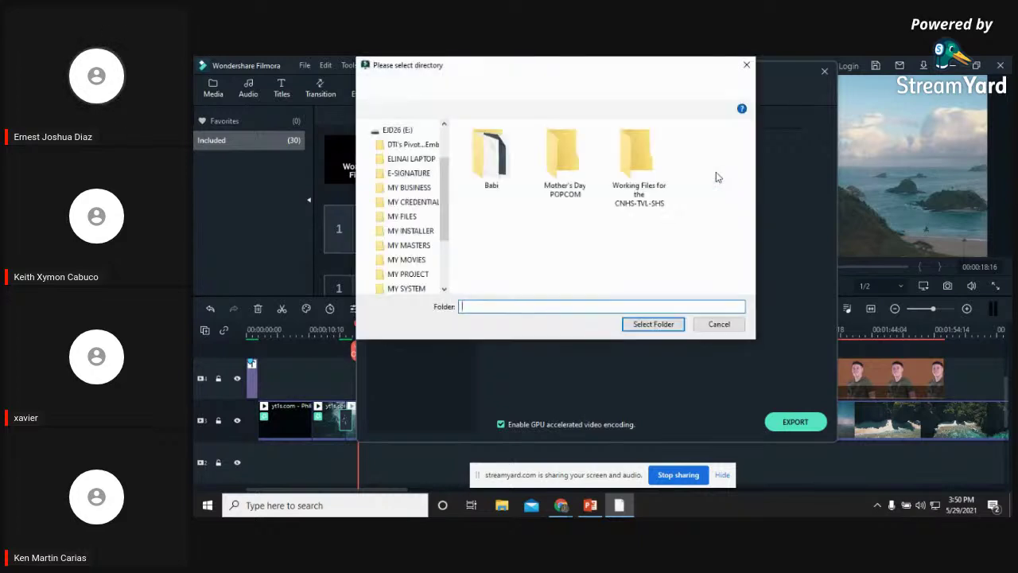
{"action": "scroll", "coordinate": [406, 231], "scroll_direction": "up", "scroll_amount": 1}
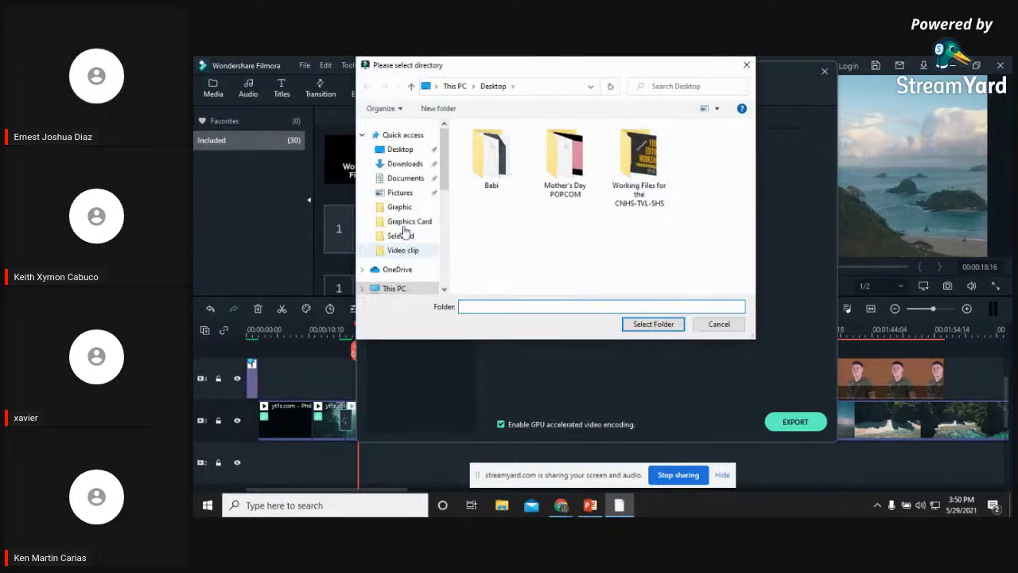
{"action": "scroll", "coordinate": [404, 230], "scroll_direction": "down", "scroll_amount": 5}
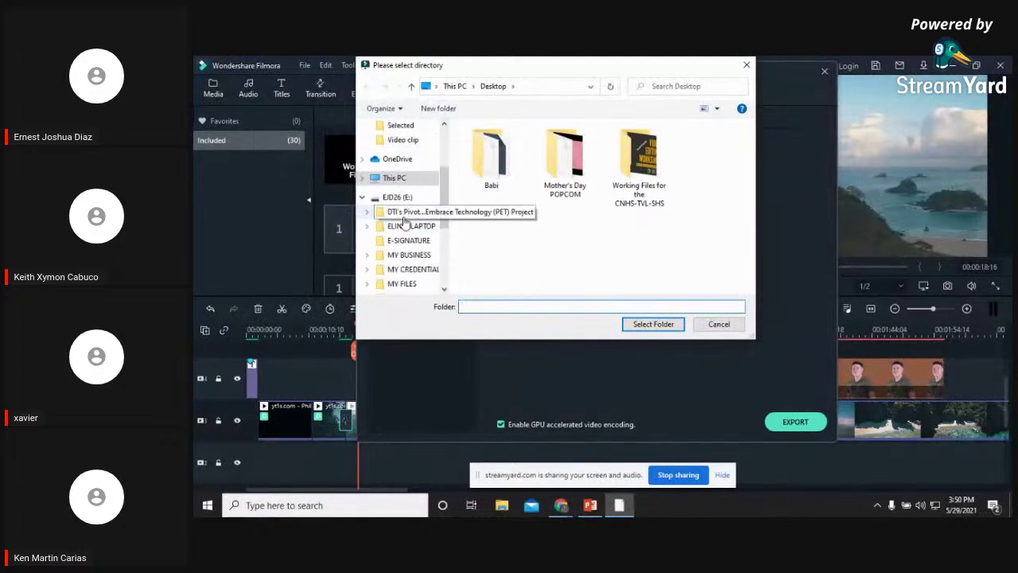
{"action": "left_click", "coordinate": [407, 211]}
{"action": "left_click", "coordinate": [407, 228]}
{"action": "left_click", "coordinate": [407, 242]}
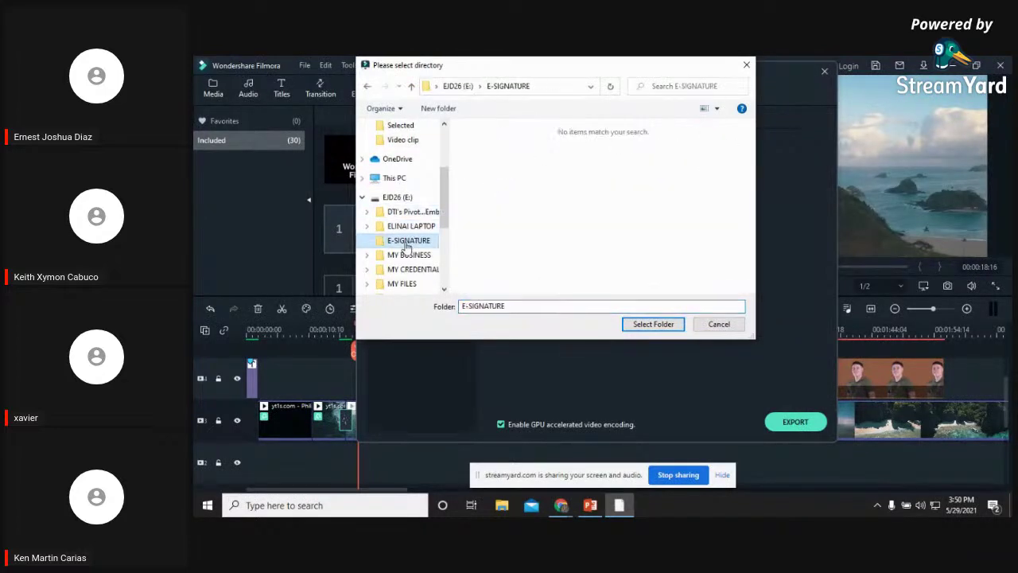
{"action": "scroll", "coordinate": [398, 230], "scroll_direction": "up", "scroll_amount": 1}
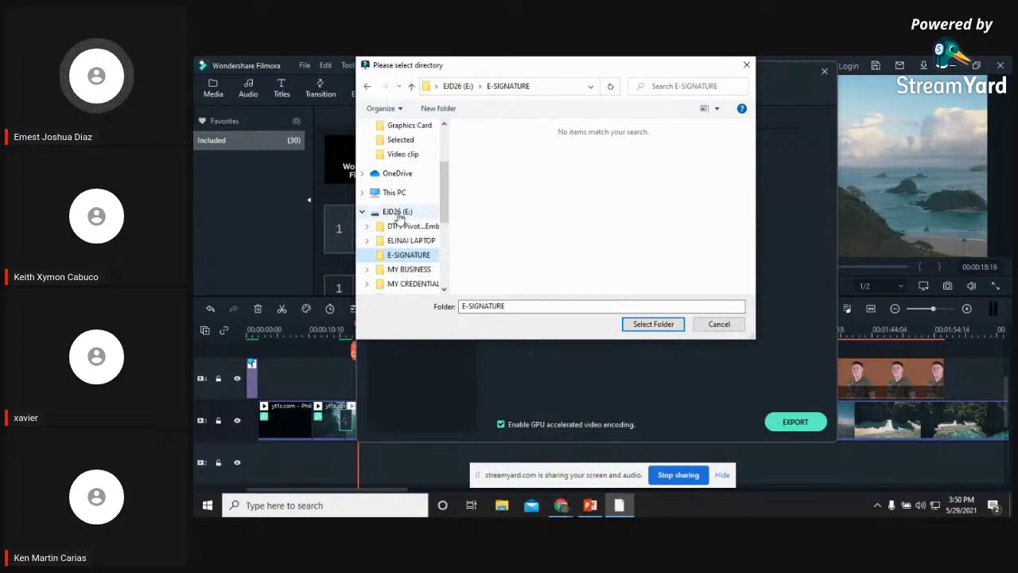
{"action": "left_click", "coordinate": [398, 212]}
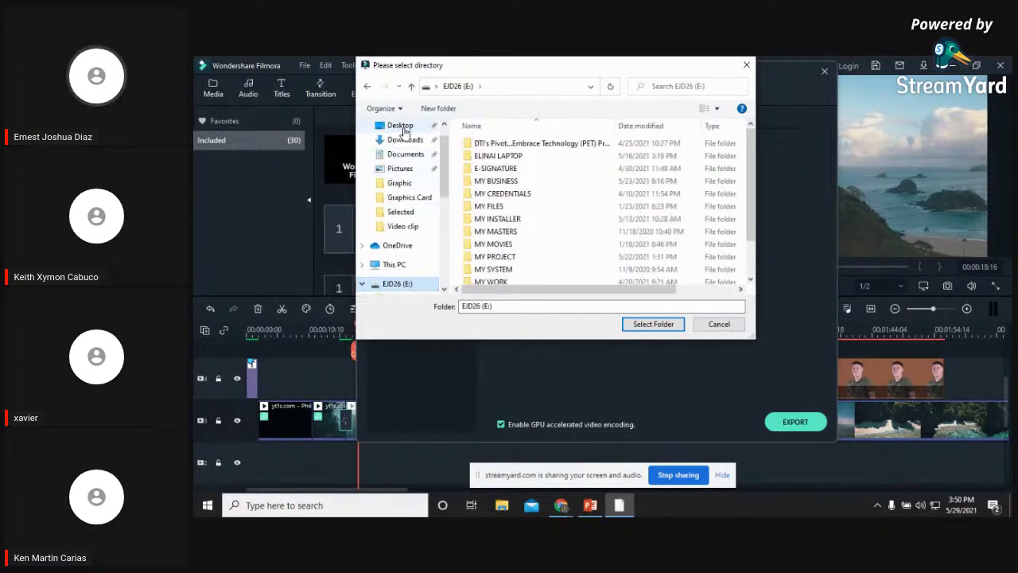
{"action": "left_click", "coordinate": [401, 129]}
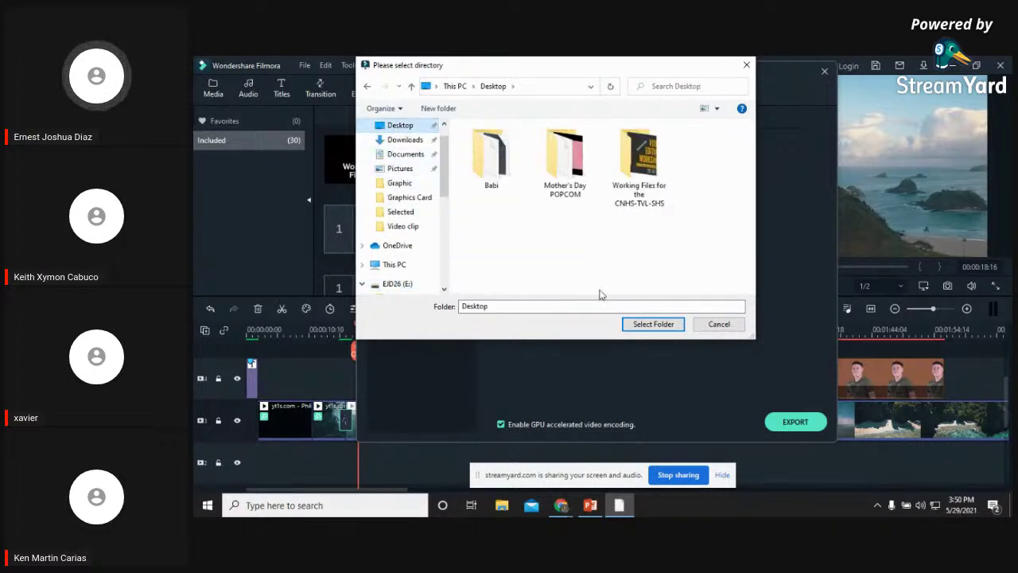
{"action": "left_click", "coordinate": [653, 323]}
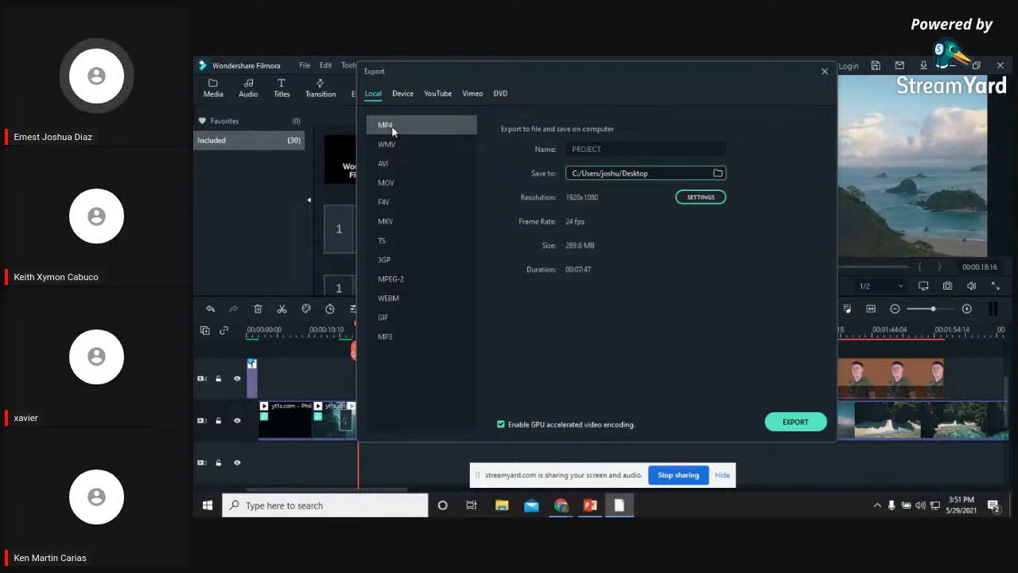
Try MP3 and GIF as the local export format and close the export settings without exporting
{"action": "left_click", "coordinate": [416, 338]}
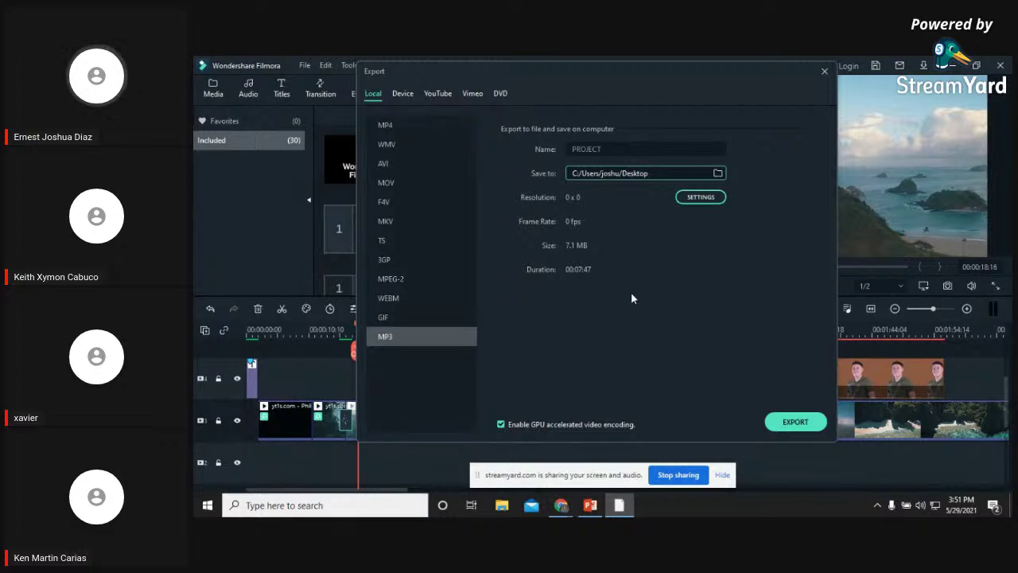
{"action": "left_click", "coordinate": [423, 321]}
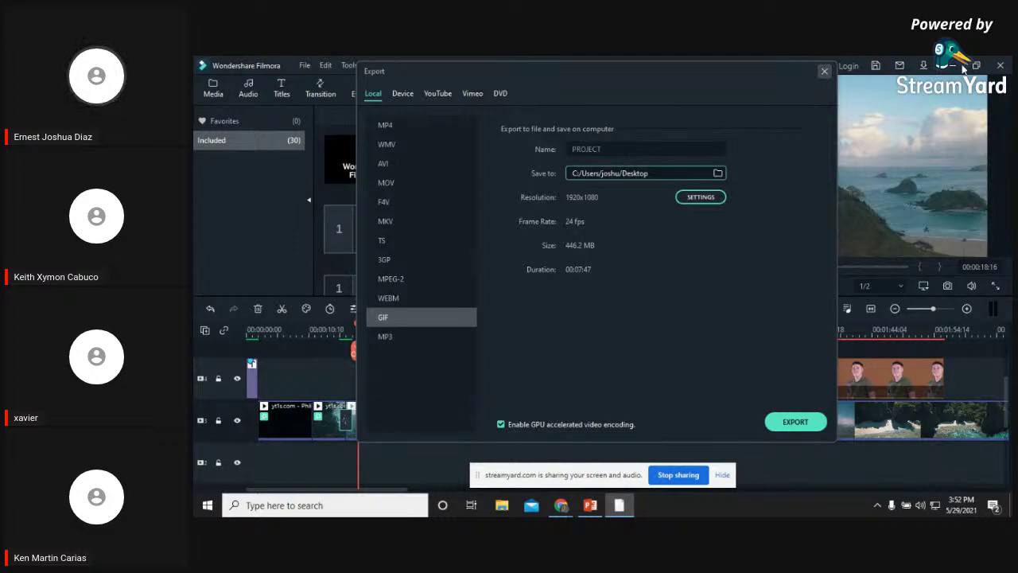
{"action": "left_click", "coordinate": [823, 73]}
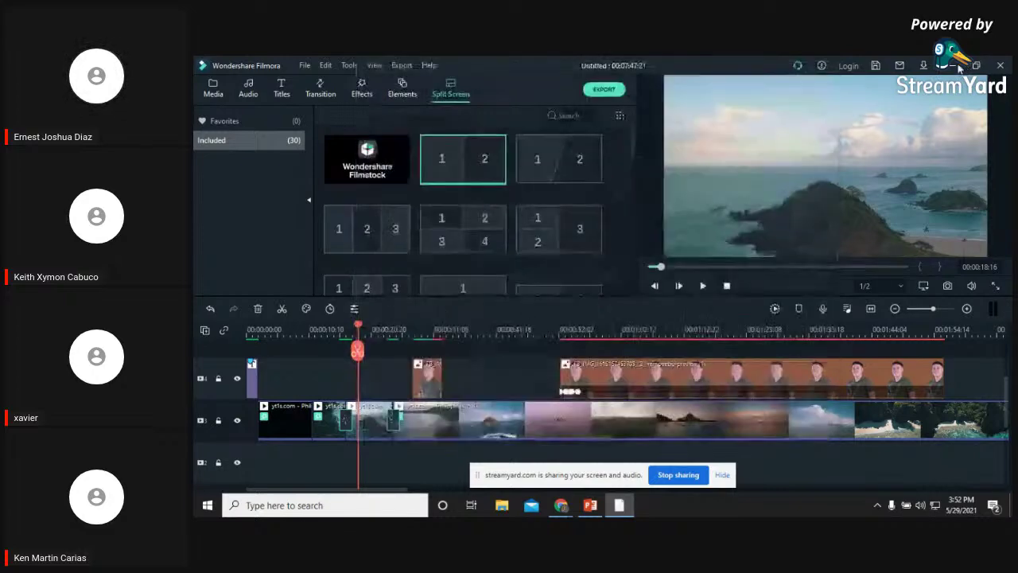
Go to the desktop, open the Mother's Day POPCOM folder and view its GIF as an example of that format
{"action": "left_click", "coordinate": [946, 66]}
{"action": "left_click", "coordinate": [946, 66]}
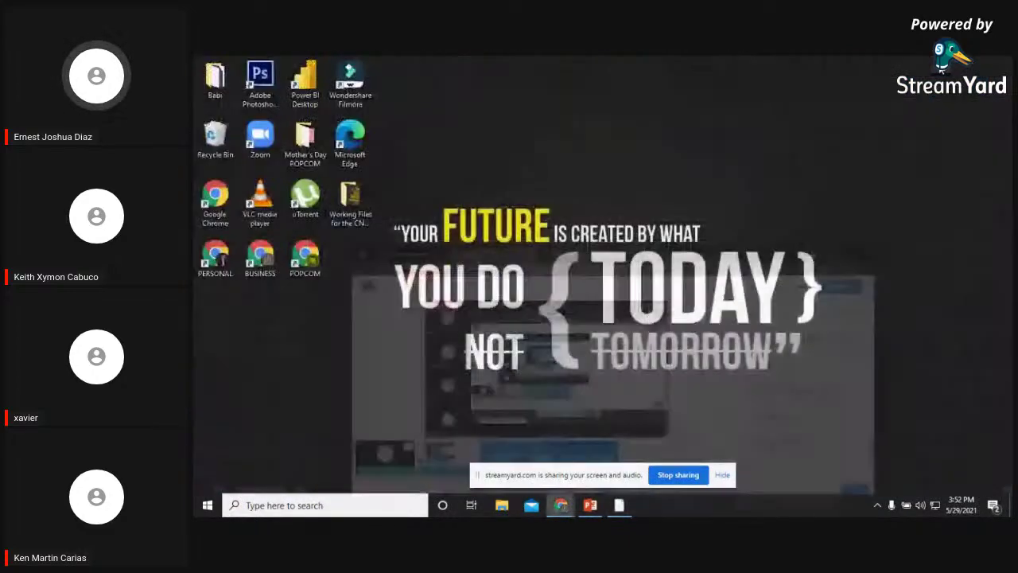
{"action": "double_click", "coordinate": [310, 141]}
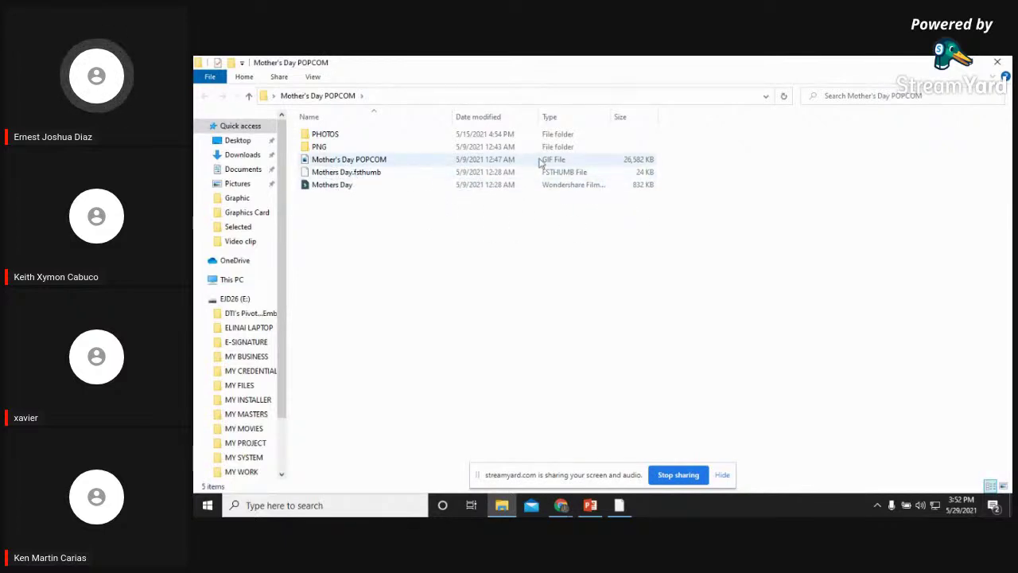
{"action": "left_click", "coordinate": [455, 164]}
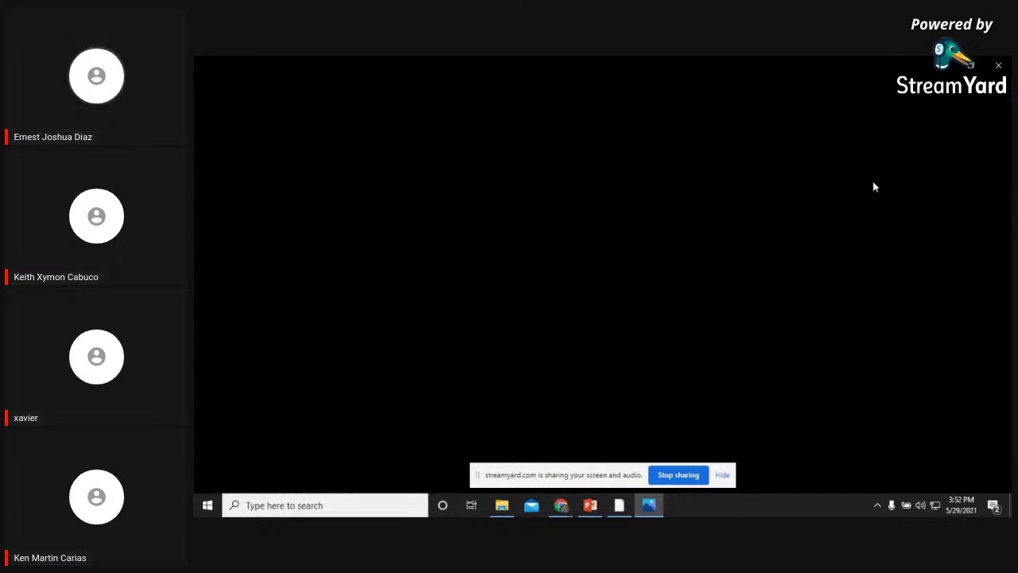
{"action": "left_click", "coordinate": [941, 69]}
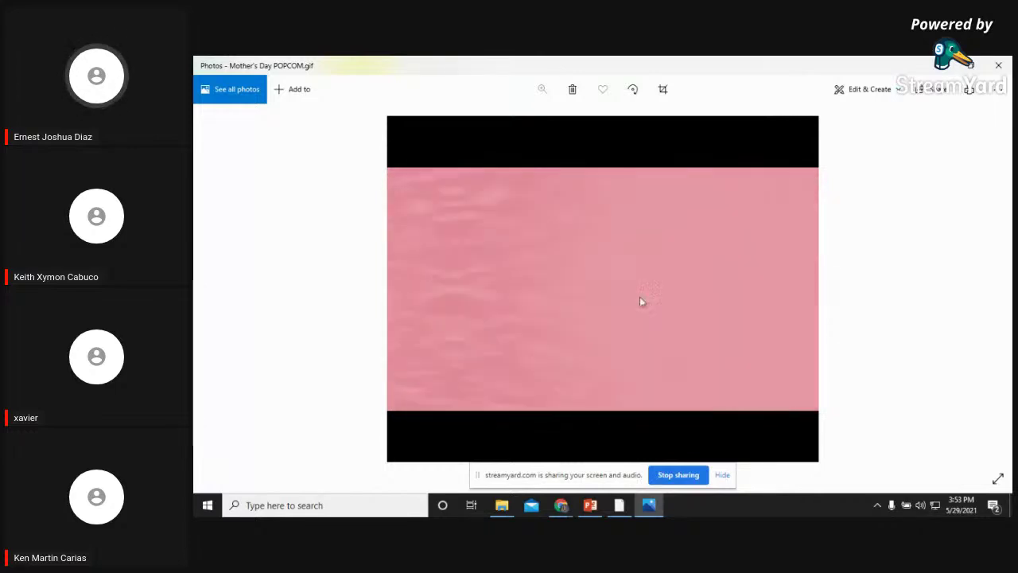
{"action": "left_click", "coordinate": [1001, 64]}
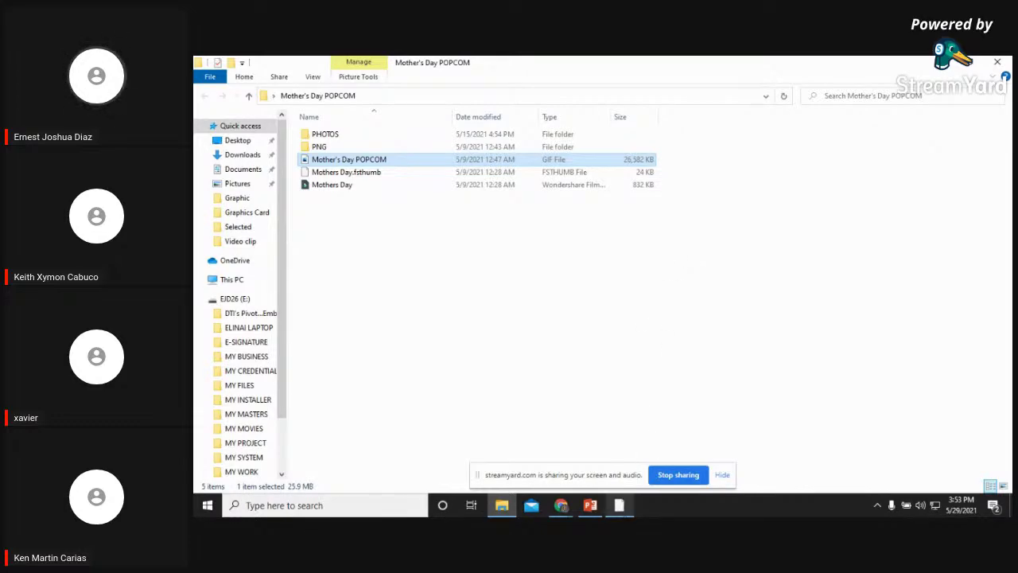
Switch back to Filmora and reopen the export settings for the project
{"action": "left_click", "coordinate": [619, 505]}
{"action": "left_click", "coordinate": [619, 505]}
{"action": "left_click", "coordinate": [618, 505]}
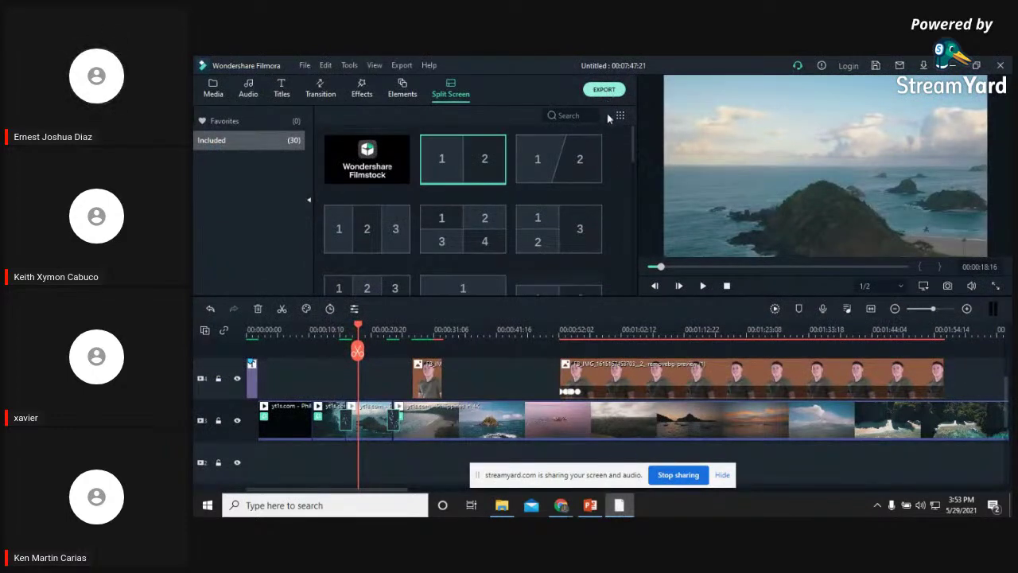
{"action": "key", "text": "ctrl+e"}
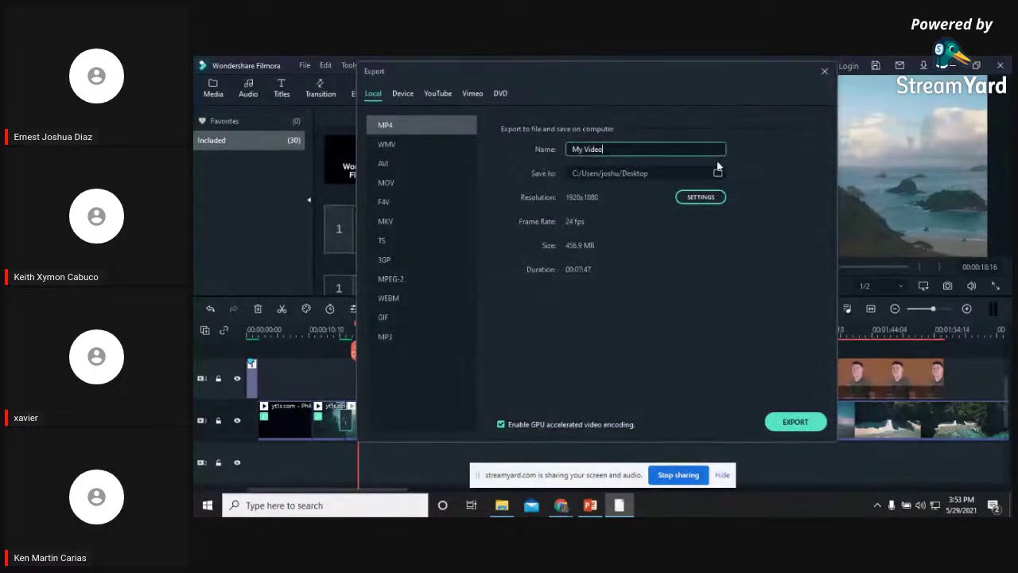
Replace the export file name with output
{"action": "key", "text": "BackSpace"}
{"action": "key", "text": "BackSpace"}
{"action": "key", "text": "BackSpace"}
{"action": "key", "text": "BackSpace"}
{"action": "key", "text": "BackSpace"}
{"action": "key", "text": "BackSpace"}
{"action": "key", "text": "BackSpace"}
{"action": "key", "text": "BackSpace"}
{"action": "type", "text": "oUTPUT"}
{"action": "key", "text": "BackSpace"}
{"action": "key", "text": "BackSpace"}
{"action": "key", "text": "BackSpace"}
{"action": "key", "text": "BackSpace"}
{"action": "key", "text": "BackSpace"}
{"action": "key", "text": "BackSpace"}
{"action": "type", "text": "output"}
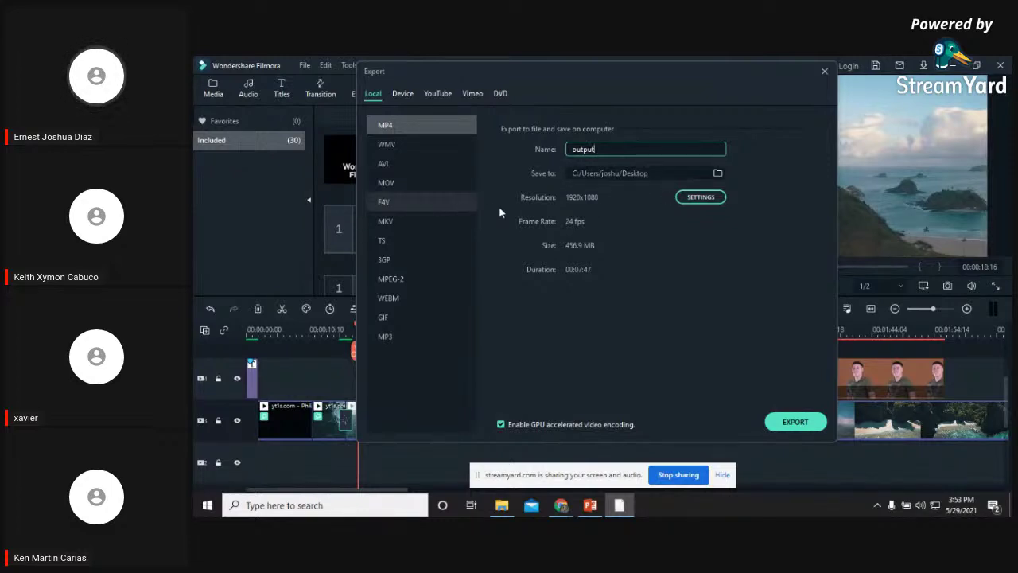
Set the MP4 export quality to Good and accept the settings
{"action": "left_click", "coordinate": [700, 197]}
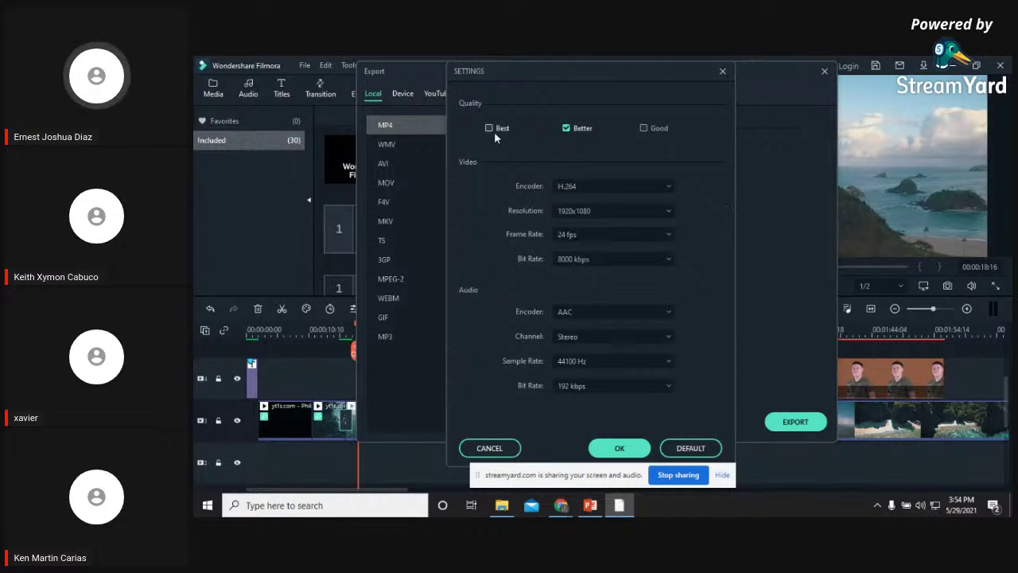
{"action": "left_click", "coordinate": [643, 129]}
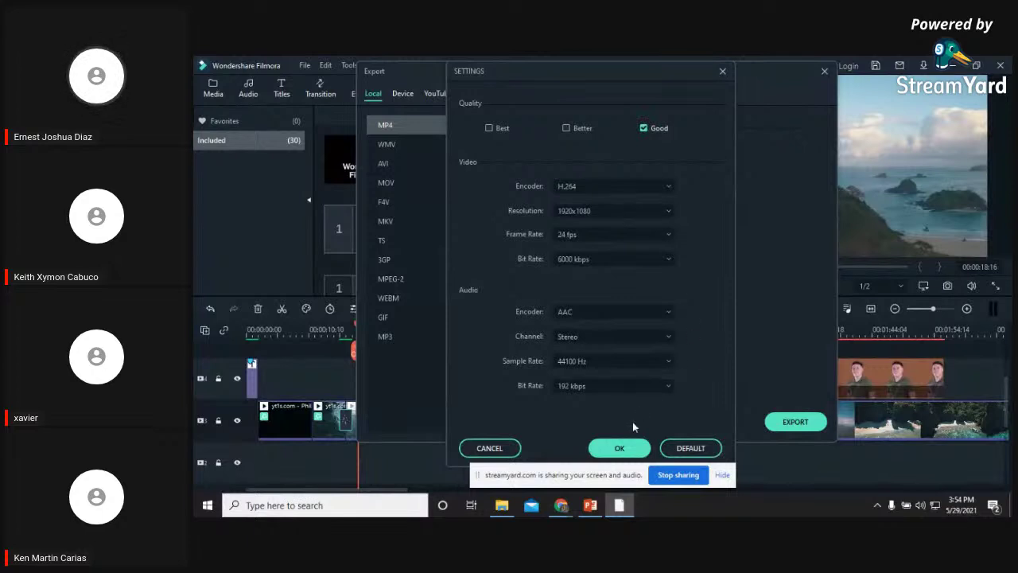
{"action": "left_click", "coordinate": [611, 450]}
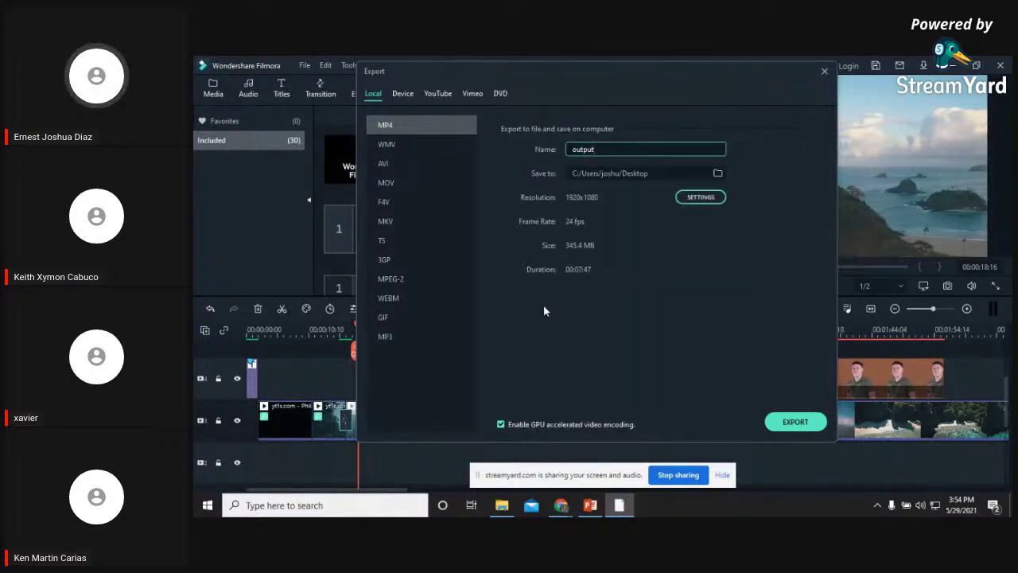
Review the WMV format and the Device, YouTube and DVD export options, returning to the local MP4 export
{"action": "left_click_drag", "start_coordinate": [545, 74], "coordinate": [674, 113]}
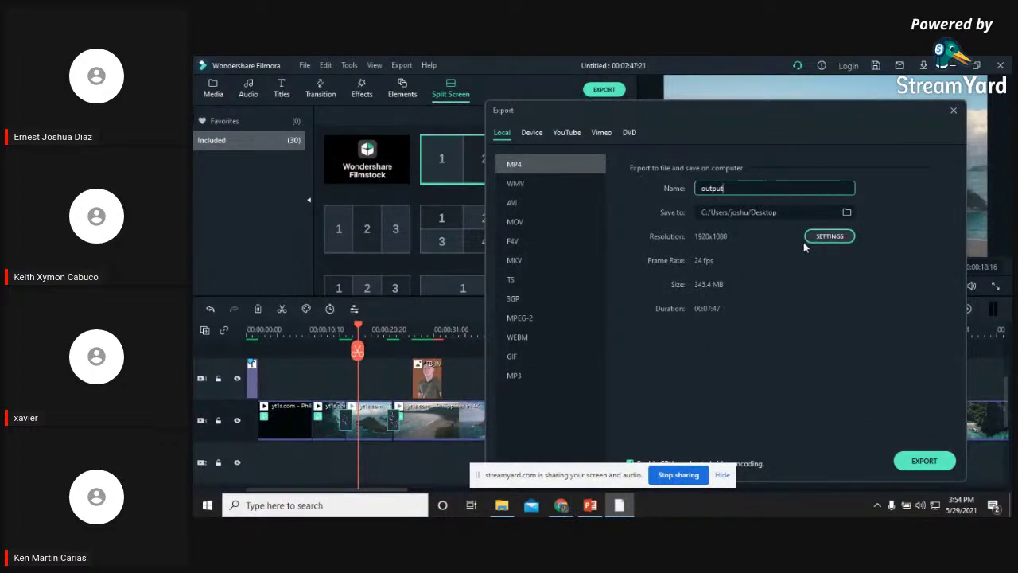
{"action": "left_click", "coordinate": [517, 183]}
{"action": "left_click", "coordinate": [527, 164]}
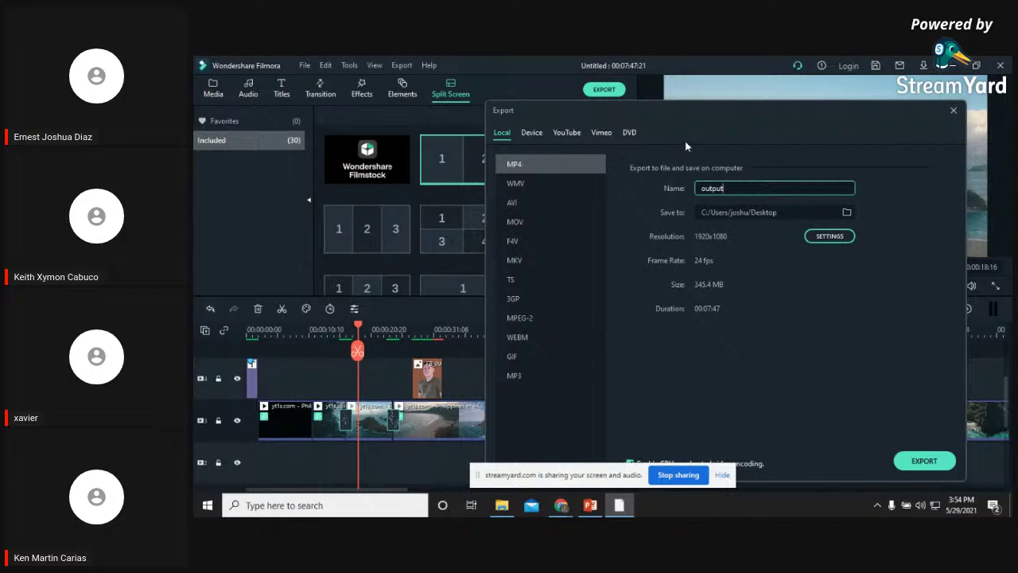
{"action": "left_click", "coordinate": [531, 133]}
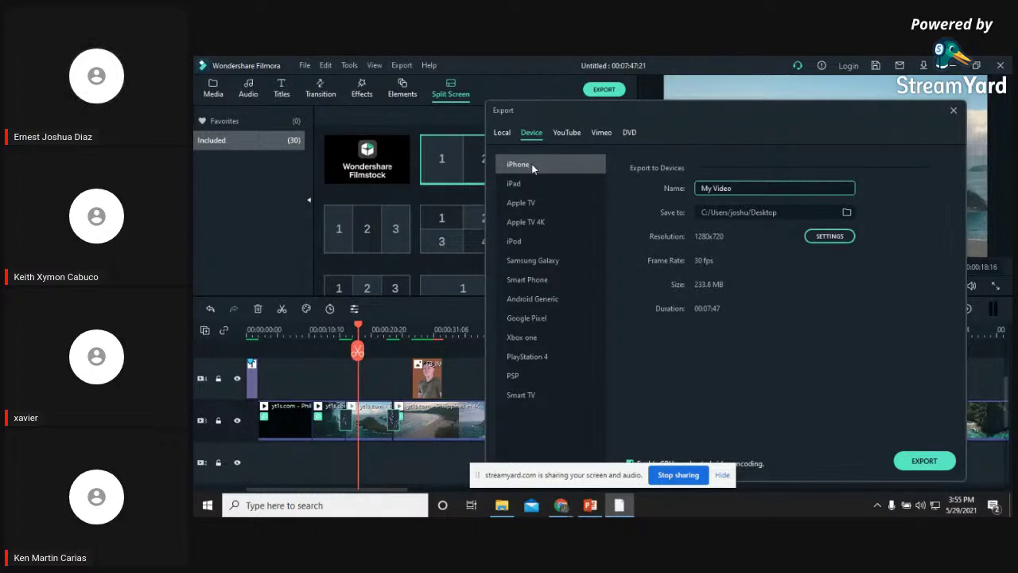
{"action": "left_click", "coordinate": [569, 134]}
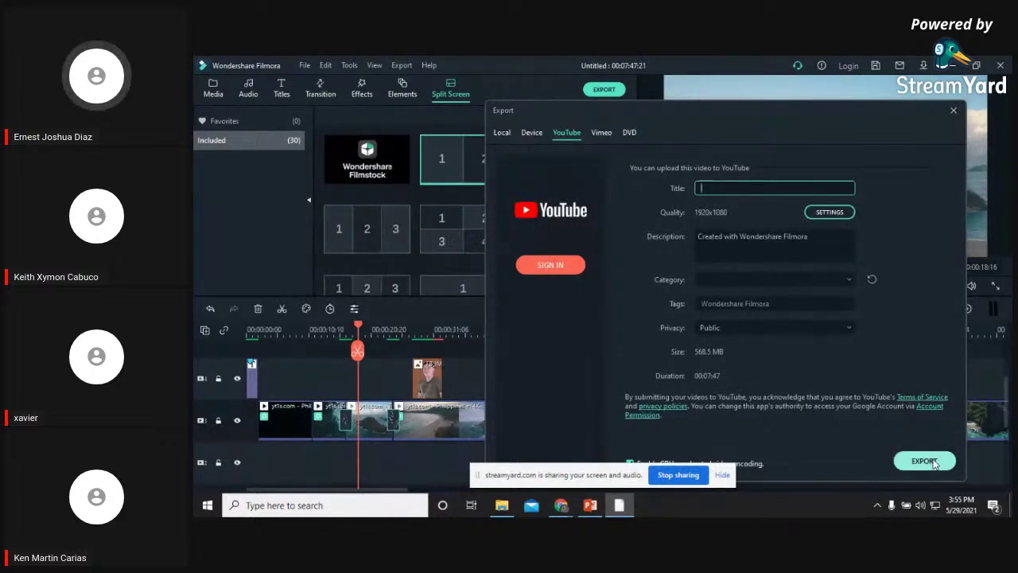
{"action": "left_click", "coordinate": [502, 132]}
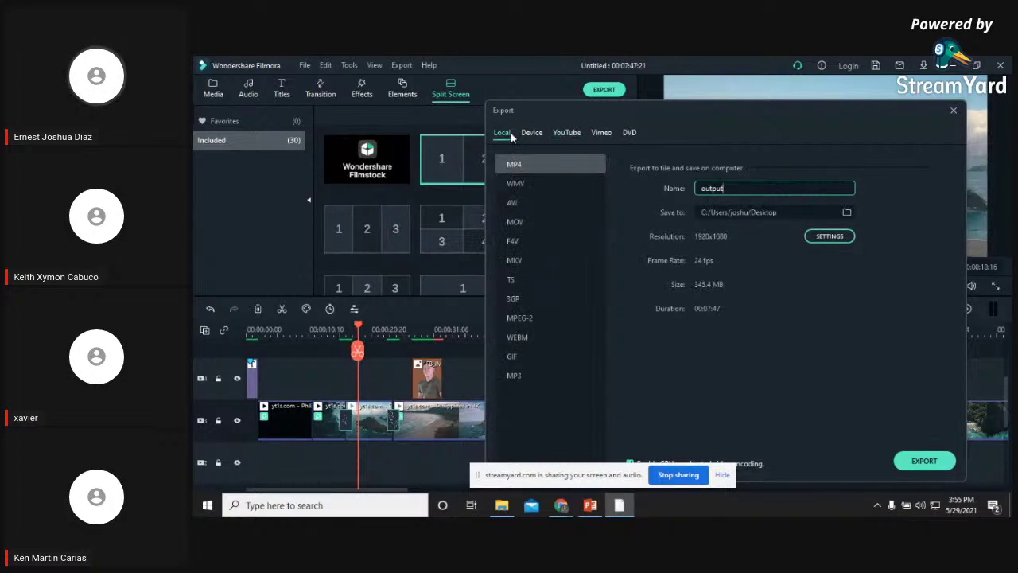
{"action": "left_click", "coordinate": [566, 133]}
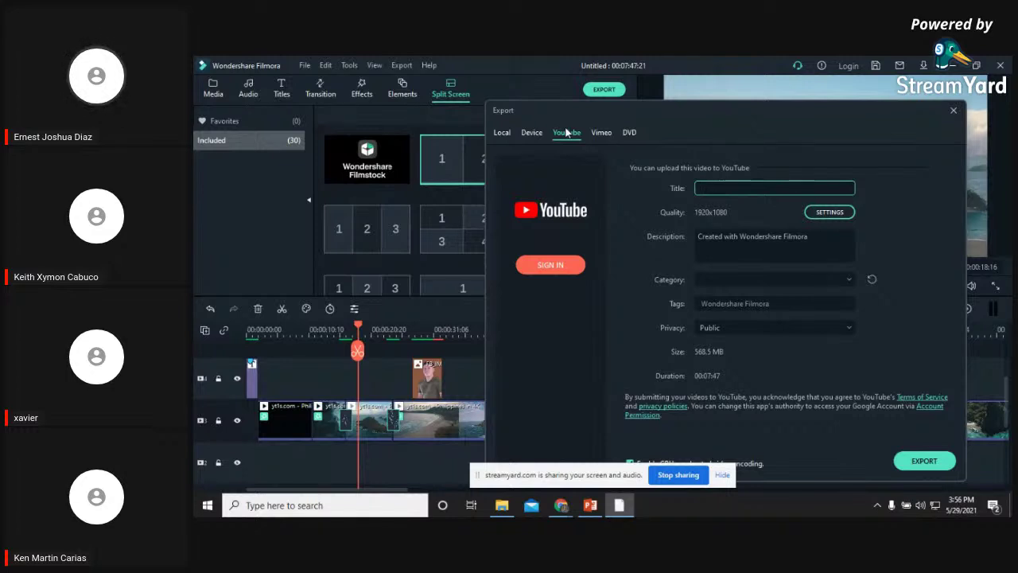
{"action": "left_click", "coordinate": [506, 133]}
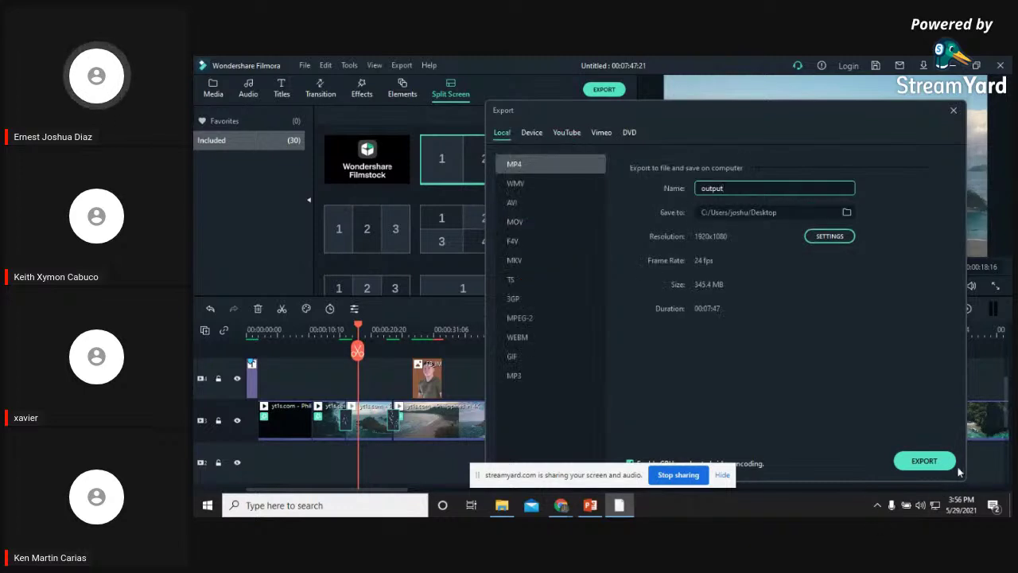
{"action": "left_click", "coordinate": [628, 134]}
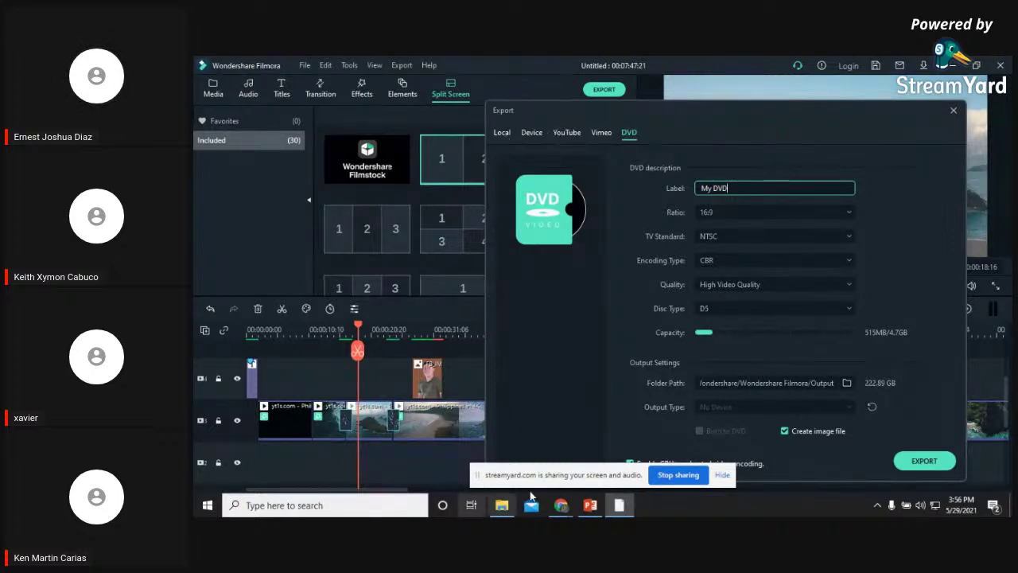
{"action": "left_click", "coordinate": [500, 132]}
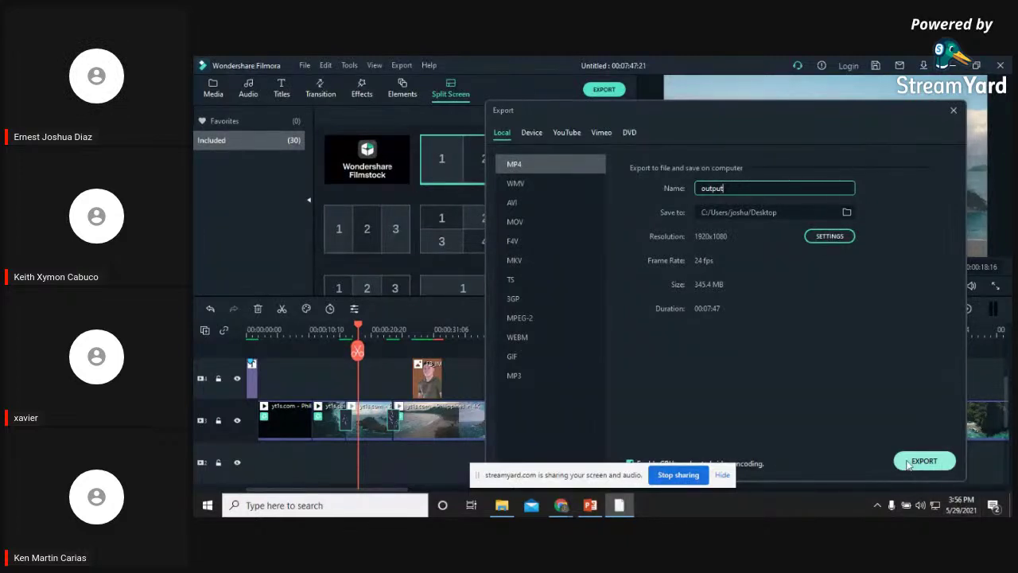
Start exporting the video locally as MP4 and abort the export before it finishes
{"action": "left_click", "coordinate": [936, 459]}
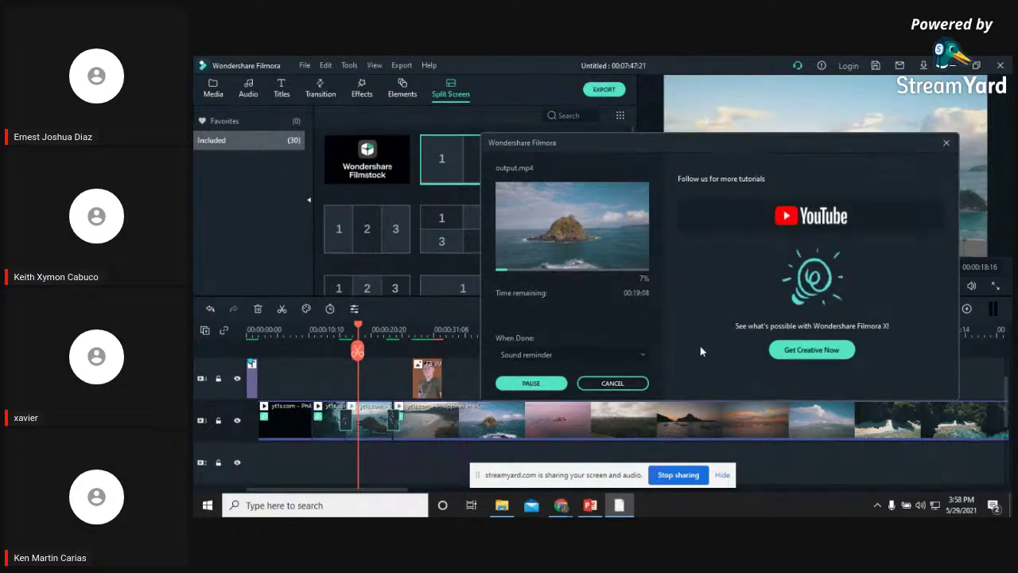
{"action": "left_click", "coordinate": [632, 385]}
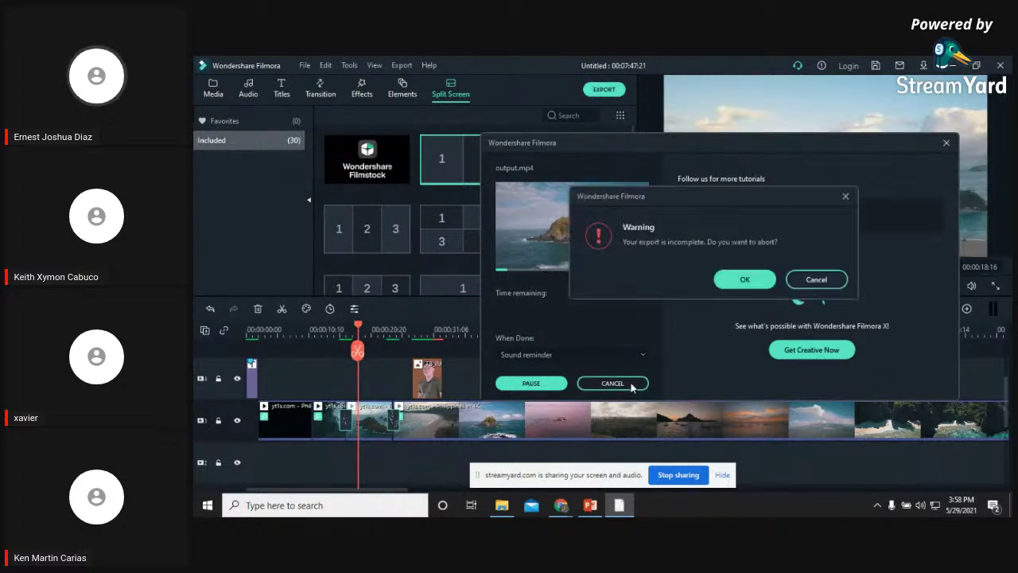
{"action": "left_click", "coordinate": [740, 280]}
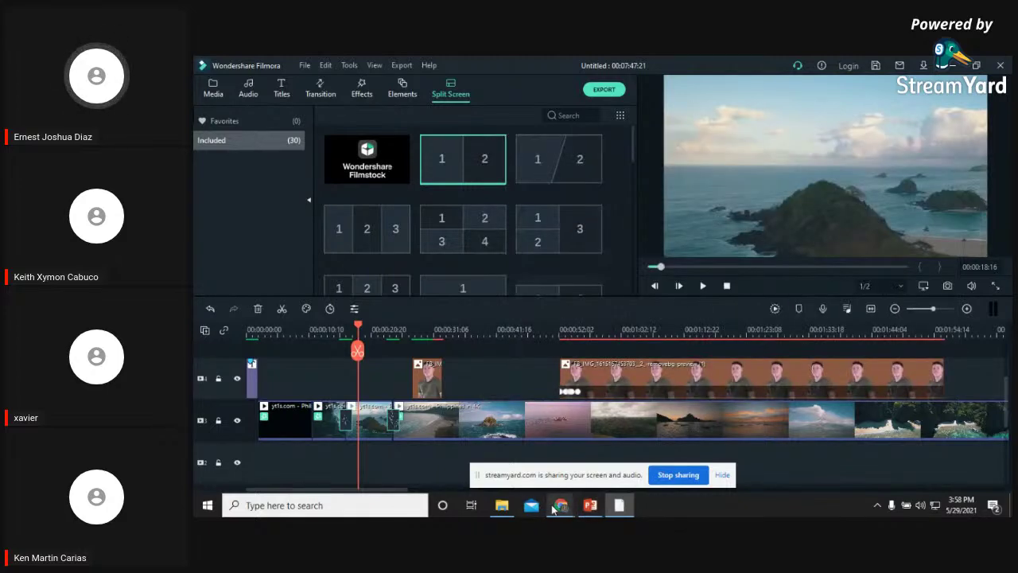
Start saving the project and choose the Working Files for the CNHS-TVL-SHS folder on the Desktop as its location
{"action": "mouse_move", "coordinate": [559, 510]}
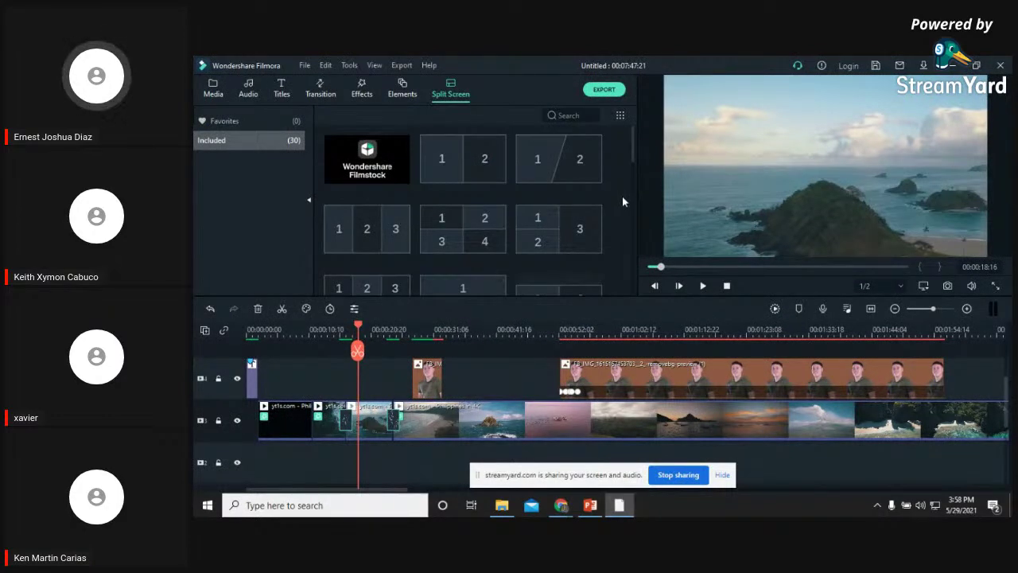
{"action": "key", "text": "ctrl+i"}
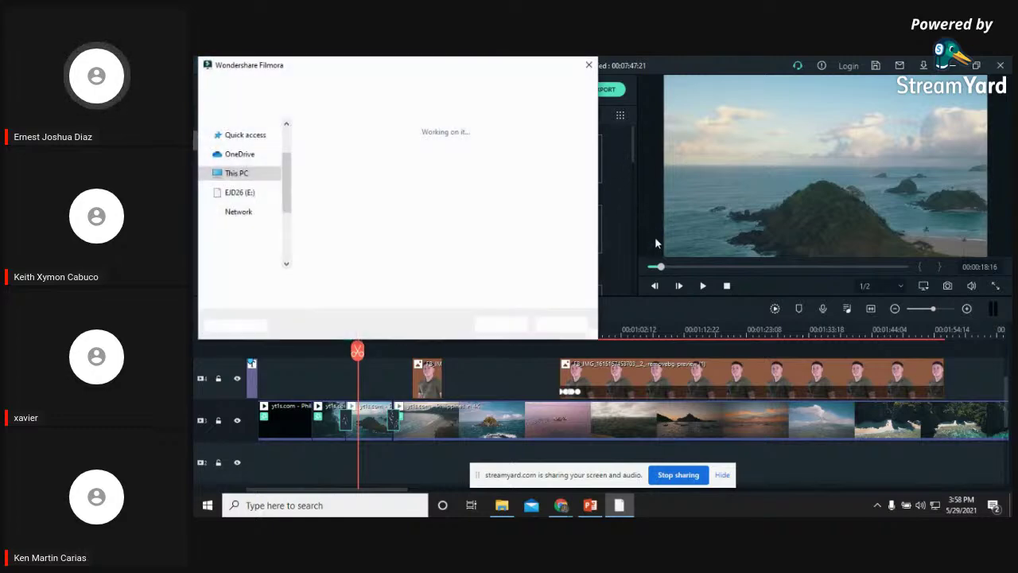
{"action": "left_click_drag", "start_coordinate": [376, 69], "coordinate": [501, 128]}
{"action": "scroll", "coordinate": [367, 270], "scroll_direction": "down", "scroll_amount": 1}
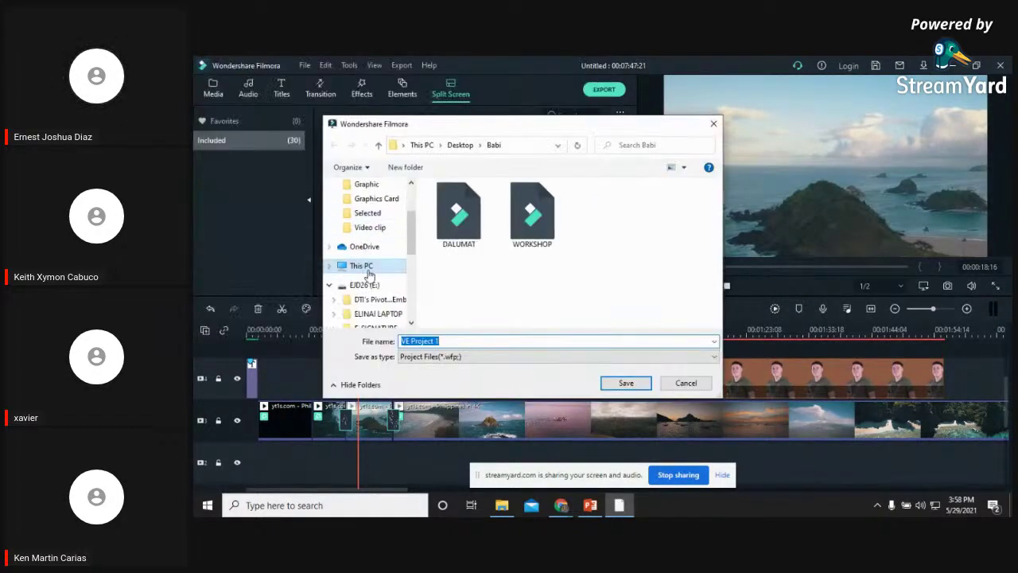
{"action": "left_click", "coordinate": [366, 284]}
{"action": "scroll", "coordinate": [503, 274], "scroll_direction": "down", "scroll_amount": 3}
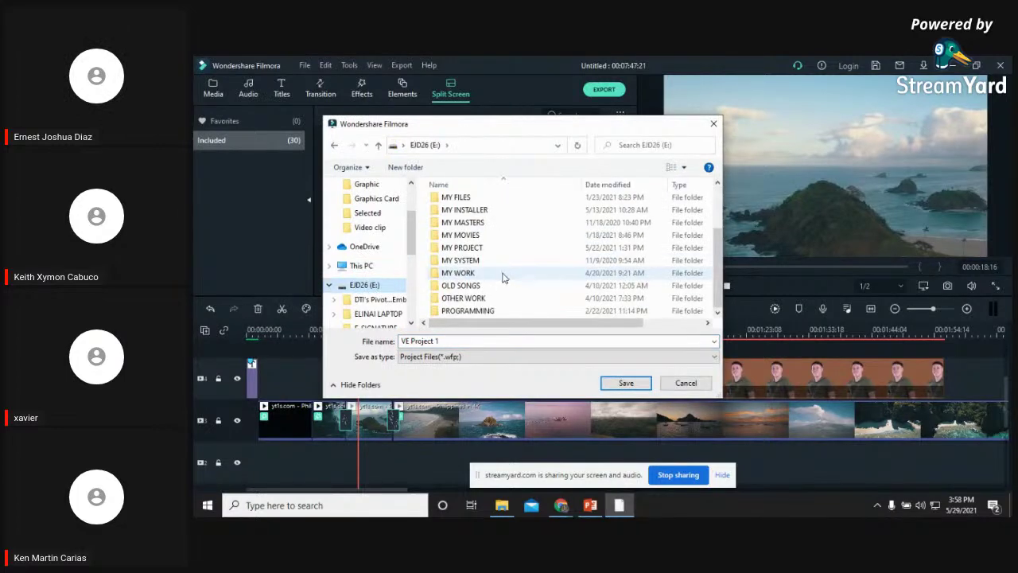
{"action": "scroll", "coordinate": [502, 277], "scroll_direction": "up", "scroll_amount": 2}
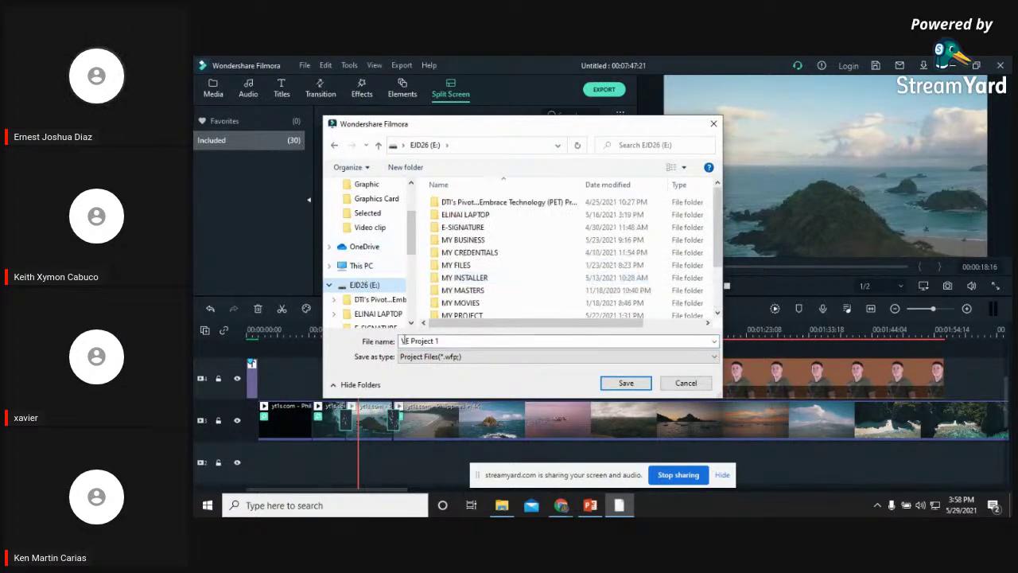
{"action": "scroll", "coordinate": [382, 294], "scroll_direction": "up", "scroll_amount": 5}
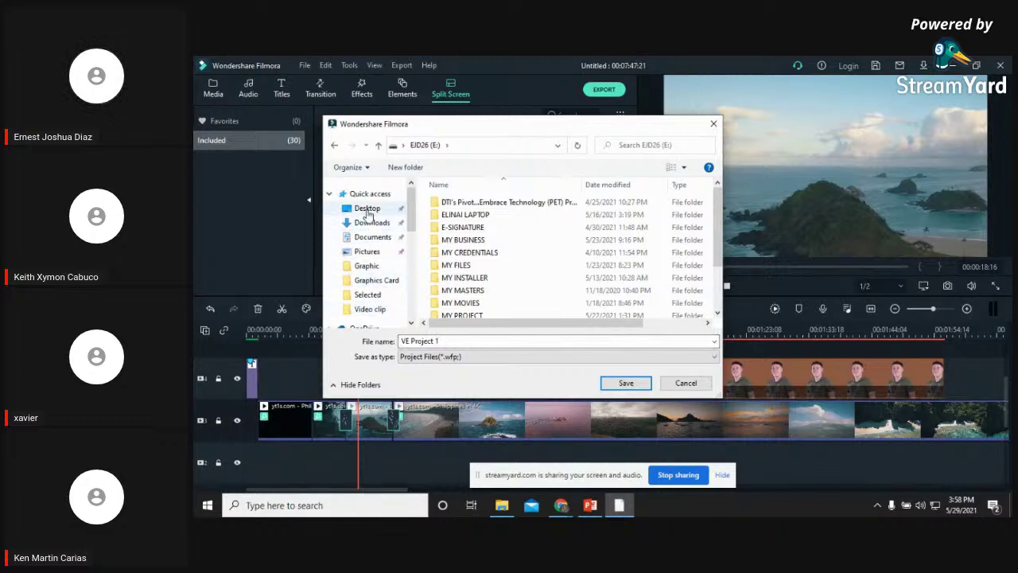
{"action": "left_click", "coordinate": [367, 210]}
{"action": "double_click", "coordinate": [606, 222]}
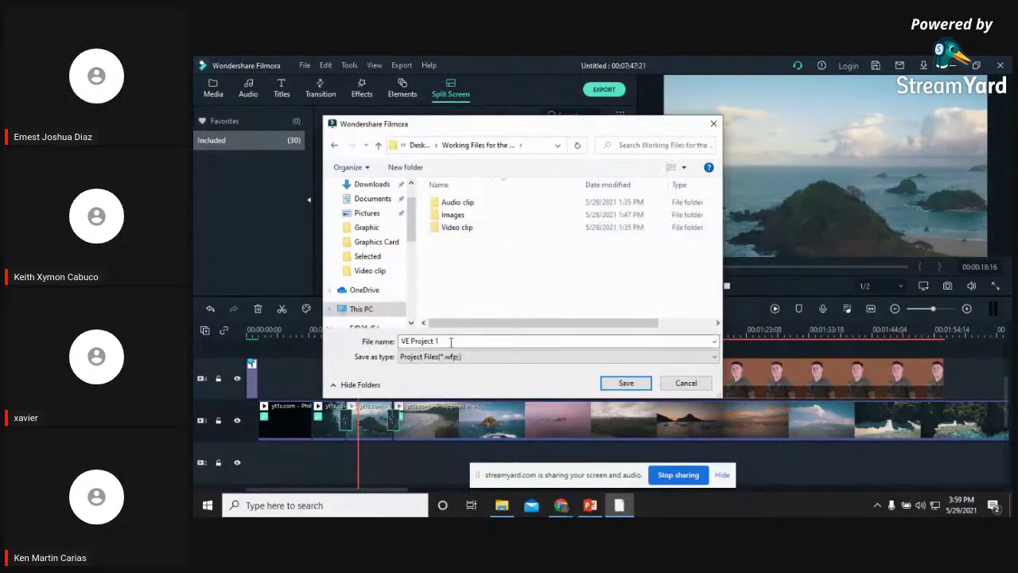
Name the project file project and save it
{"action": "left_click", "coordinate": [448, 341]}
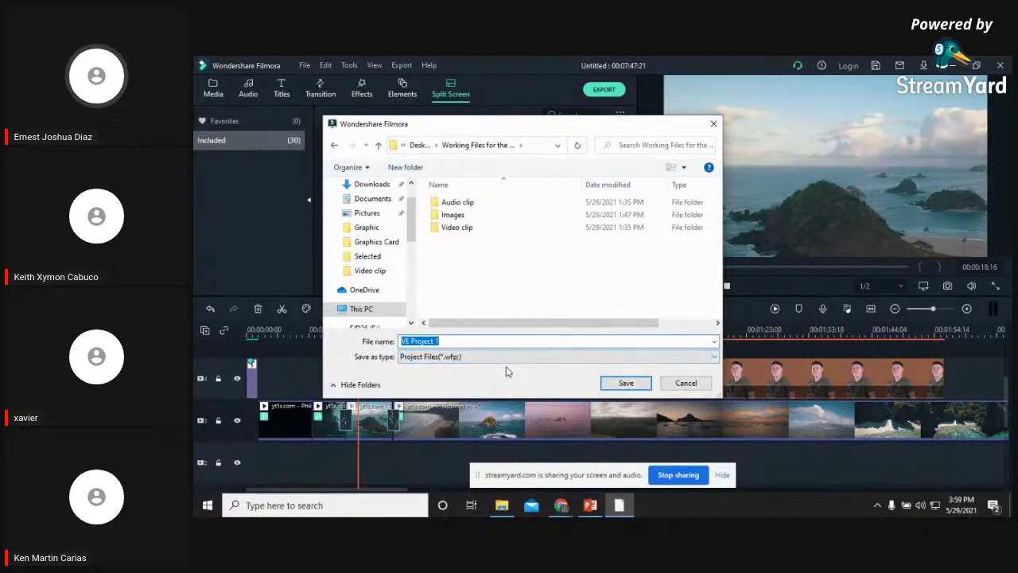
{"action": "type", "text": "pl"}
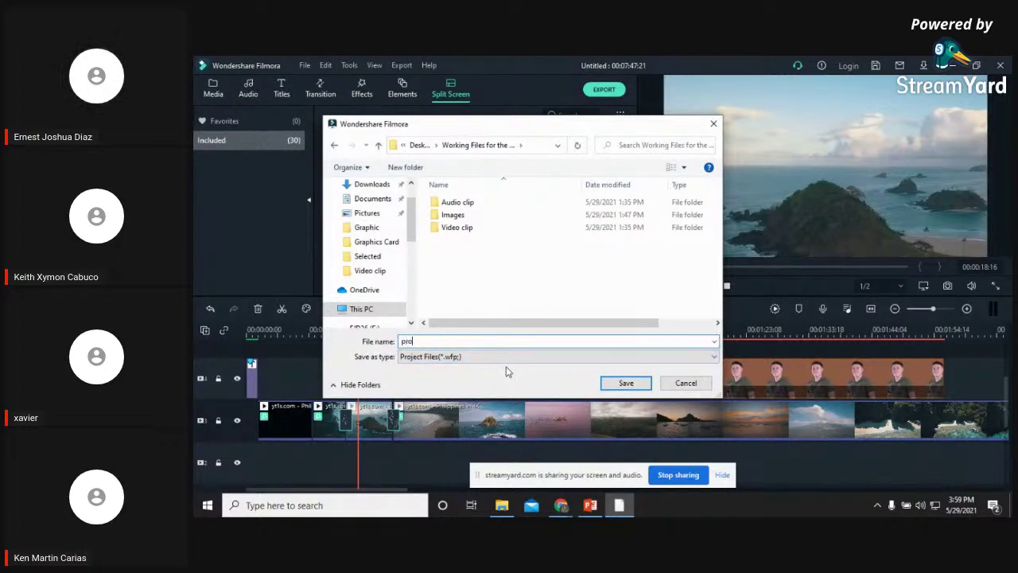
{"action": "type", "text": "oject"}
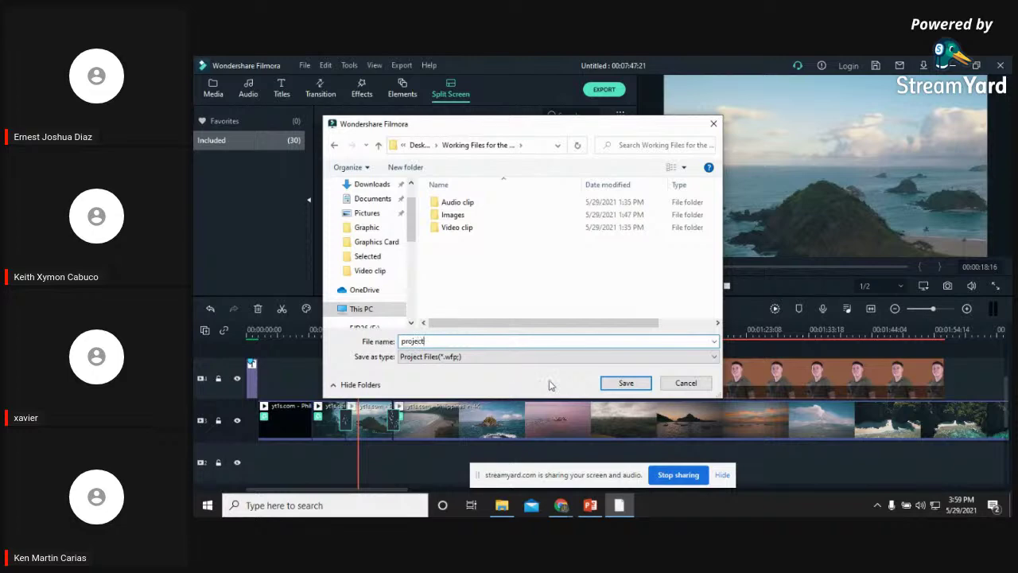
{"action": "left_click", "coordinate": [626, 383]}
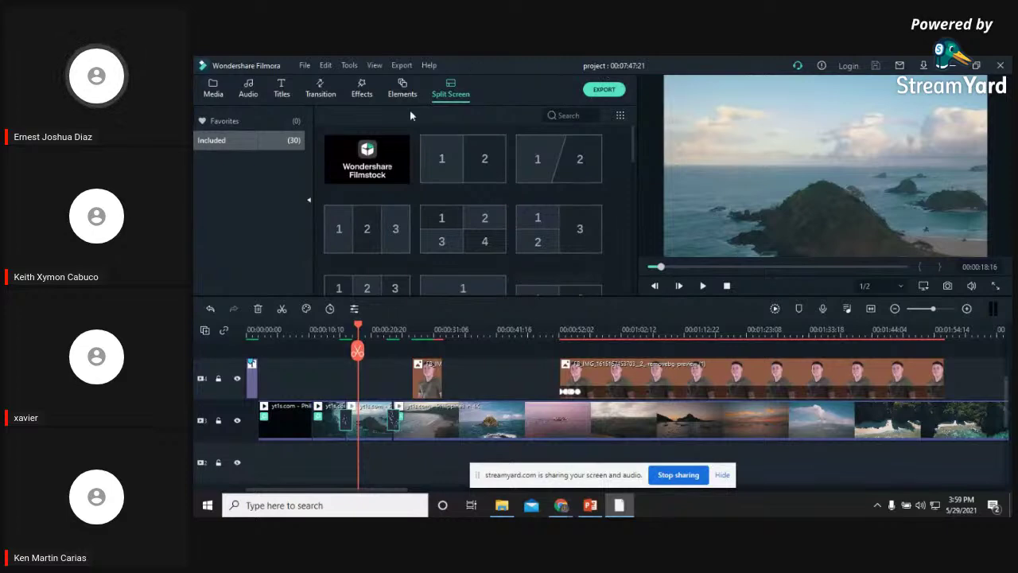
Go to the desktop and check the saved project file and the Video clip folder in the Working Files for the CNHS-TVL-SHS folder
{"action": "left_click", "coordinate": [502, 505]}
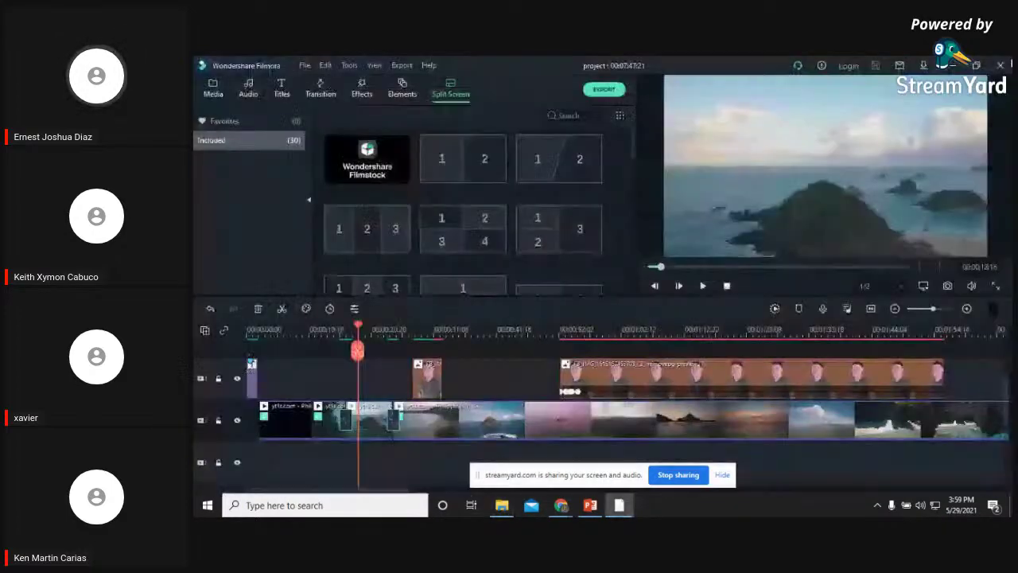
{"action": "left_click", "coordinate": [950, 64]}
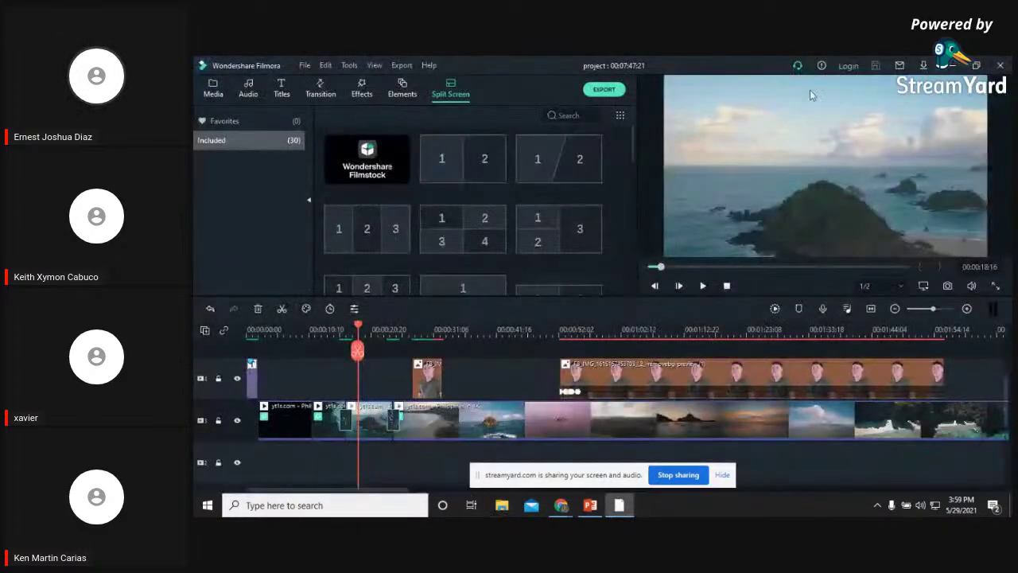
{"action": "left_click", "coordinate": [950, 65]}
{"action": "double_click", "coordinate": [354, 206]}
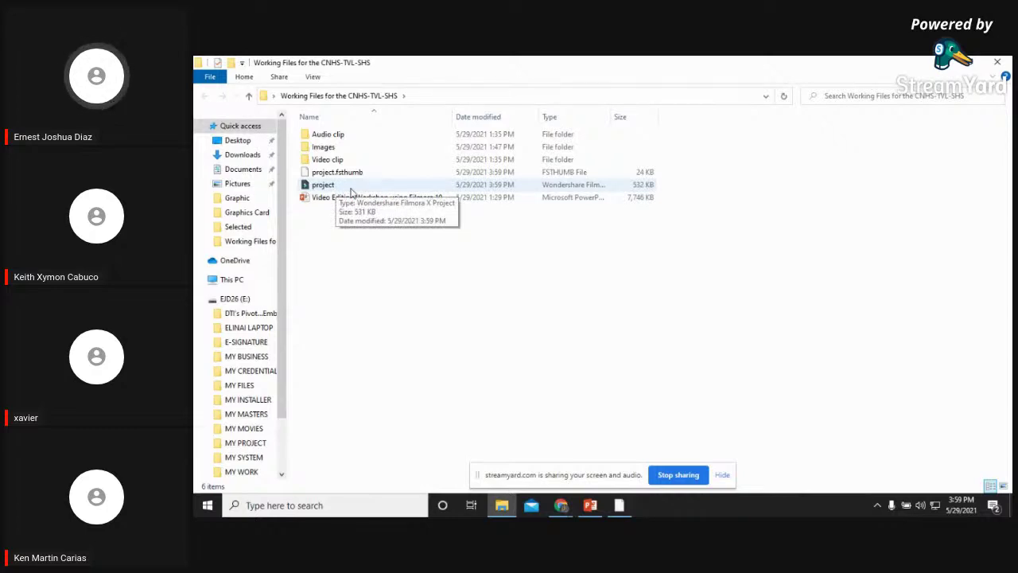
{"action": "double_click", "coordinate": [328, 159]}
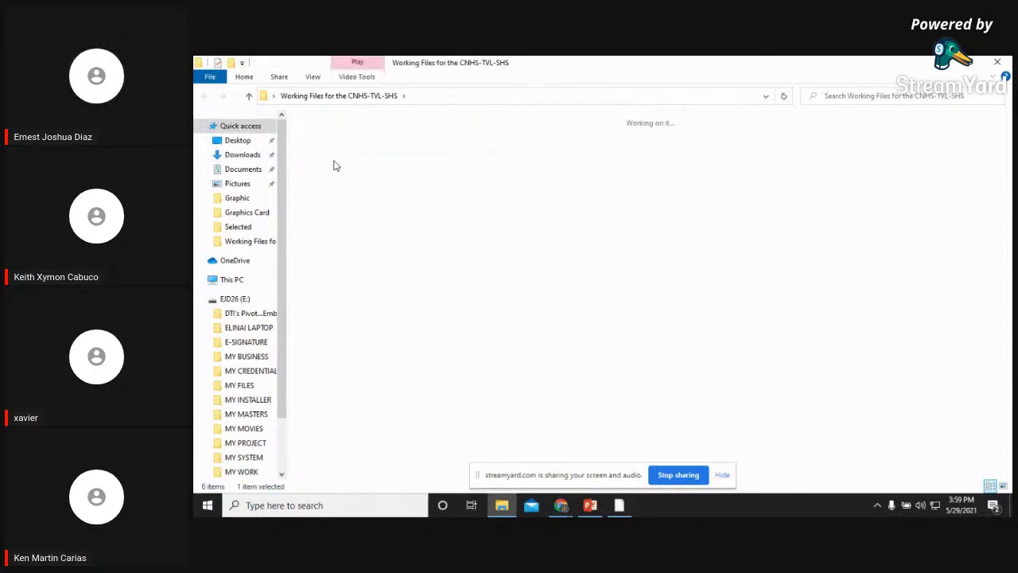
{"action": "left_click", "coordinate": [935, 62]}
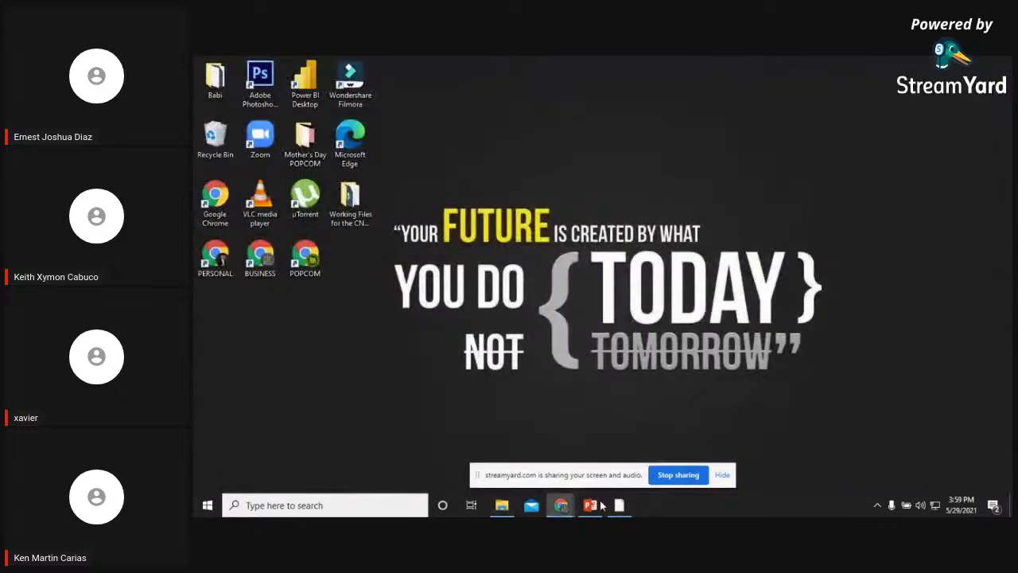
Return to Filmora and move the playhead to about 00:00:01:21 to view the opening title
{"action": "left_click", "coordinate": [592, 505]}
{"action": "left_click", "coordinate": [618, 506]}
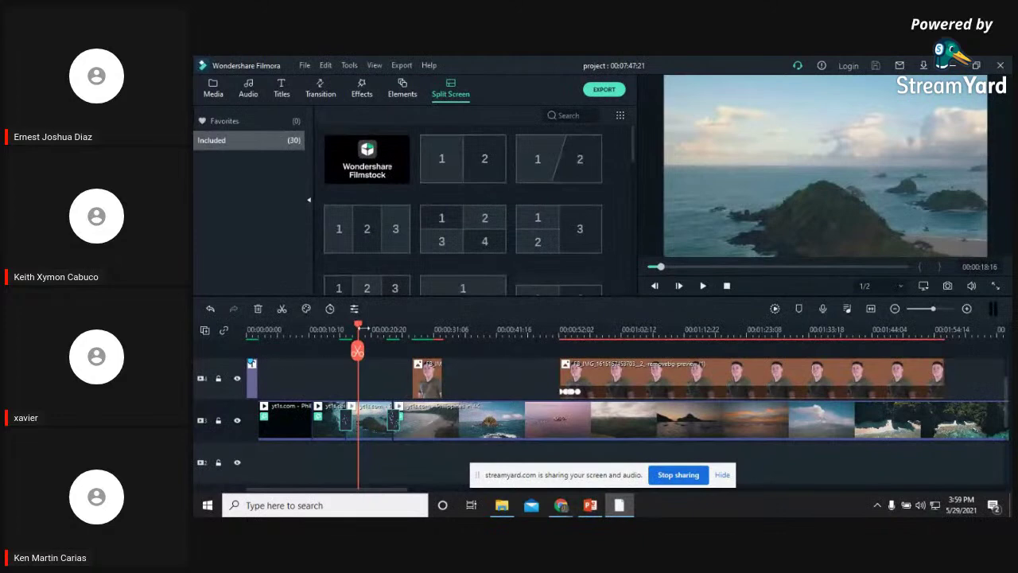
{"action": "left_click_drag", "start_coordinate": [358, 328], "coordinate": [259, 330]}
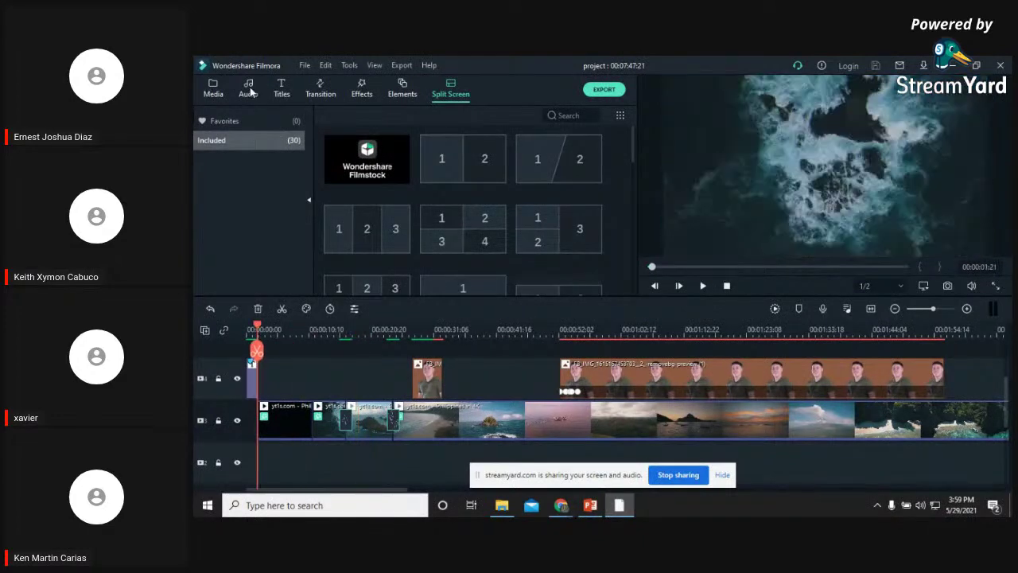
Start opening another project and browse to the Babi folder on the Desktop
{"action": "left_click", "coordinate": [305, 65]}
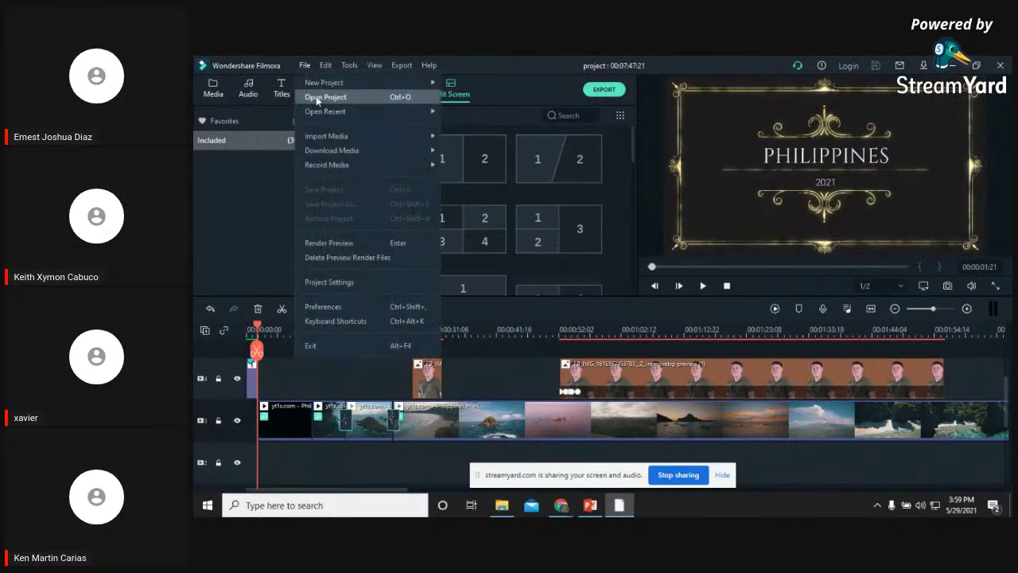
{"action": "left_click", "coordinate": [317, 97]}
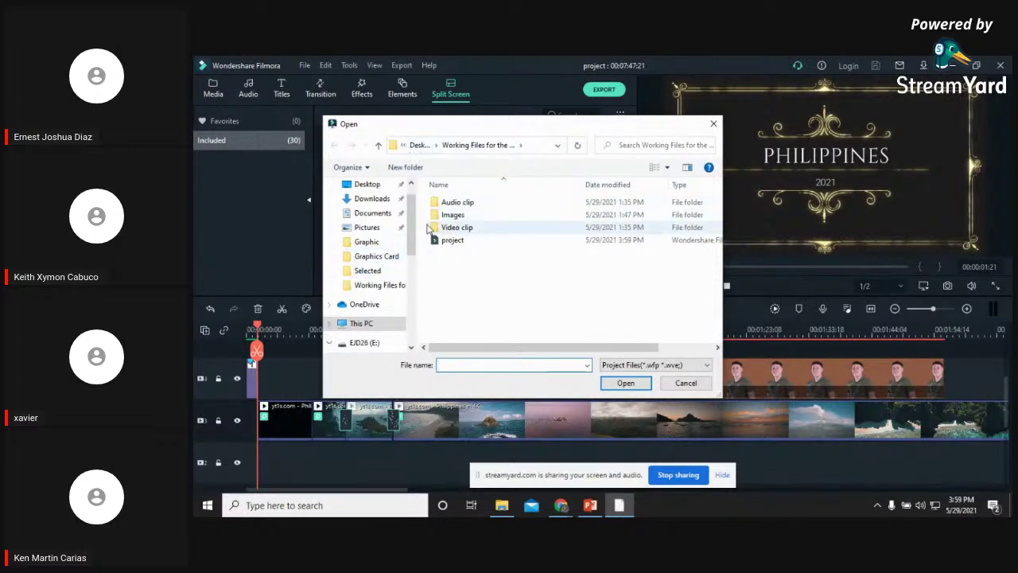
{"action": "left_click", "coordinate": [419, 145]}
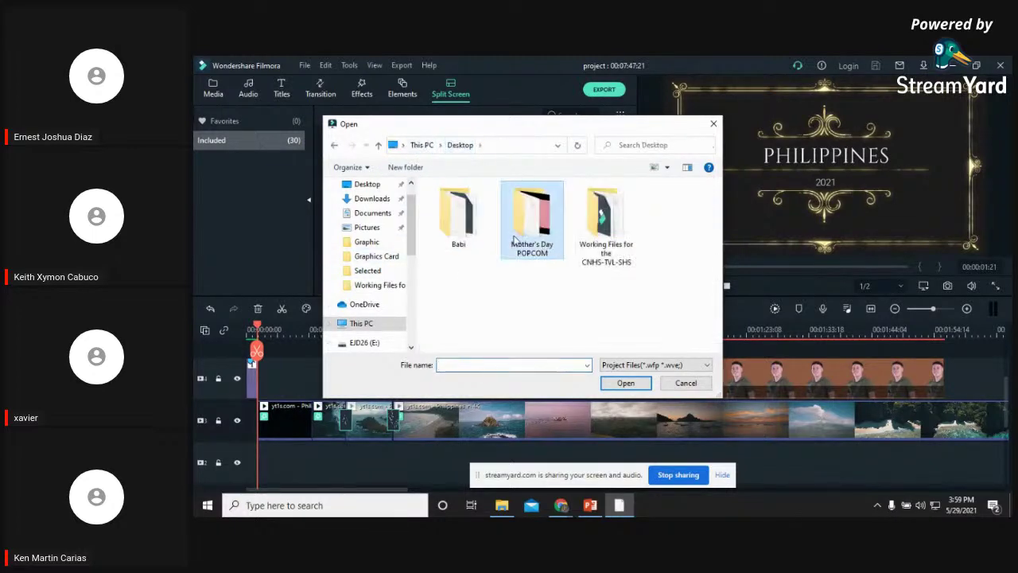
{"action": "double_click", "coordinate": [459, 216]}
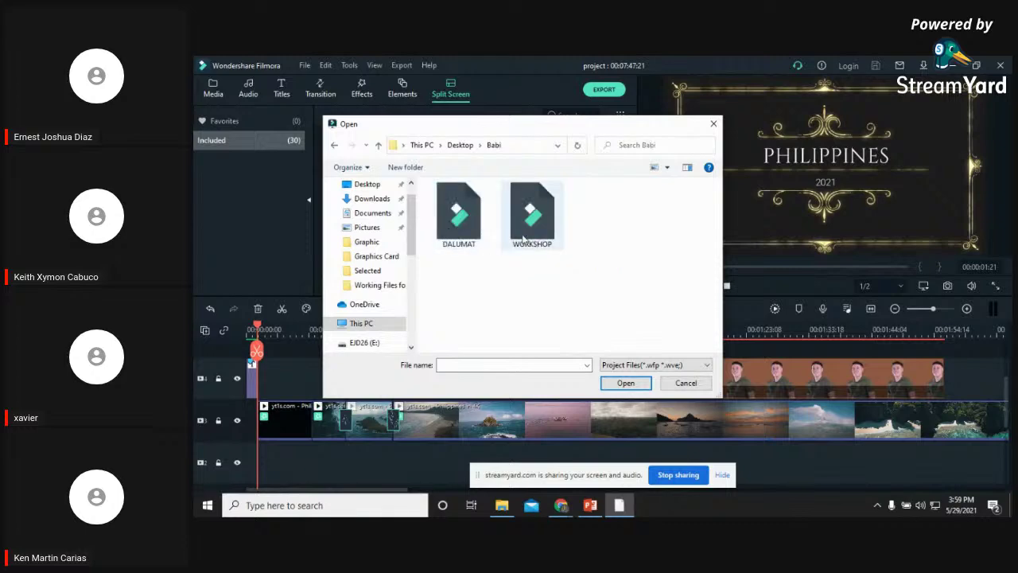
Open the WORKSHOP project file and ignore its missing media files
{"action": "left_click", "coordinate": [480, 235]}
{"action": "left_click", "coordinate": [525, 233]}
{"action": "double_click", "coordinate": [525, 233]}
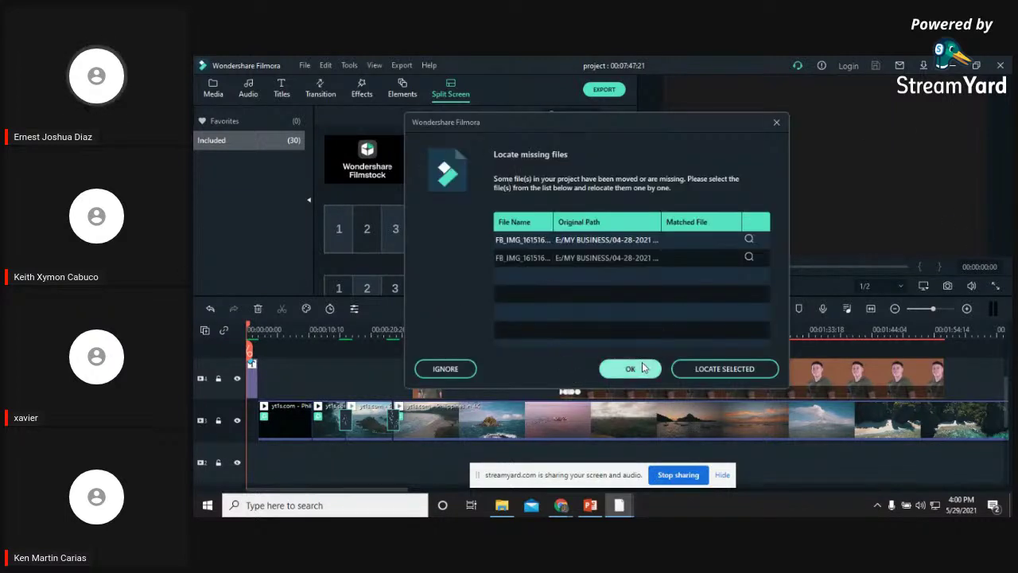
{"action": "left_click", "coordinate": [642, 370]}
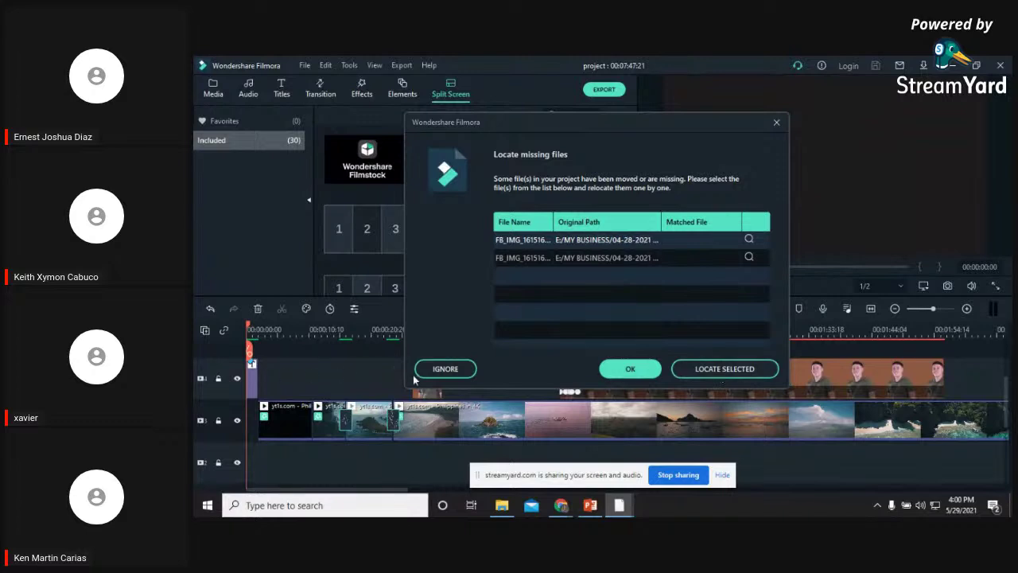
{"action": "left_click", "coordinate": [439, 370]}
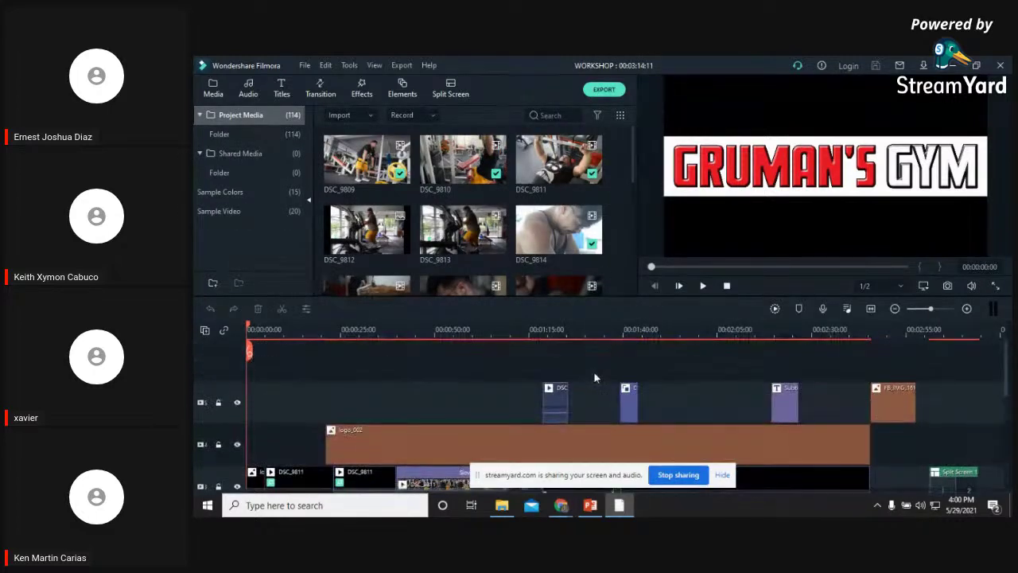
Play the opening of the WORKSHOP project briefly and look through its video and audio tracks
{"action": "left_click", "coordinate": [703, 287]}
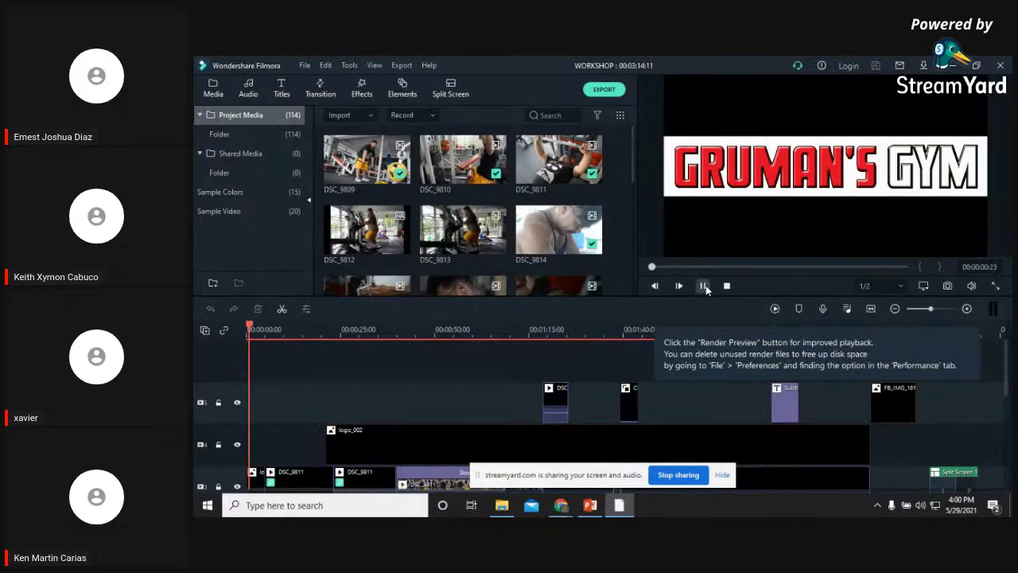
{"action": "left_click", "coordinate": [703, 286]}
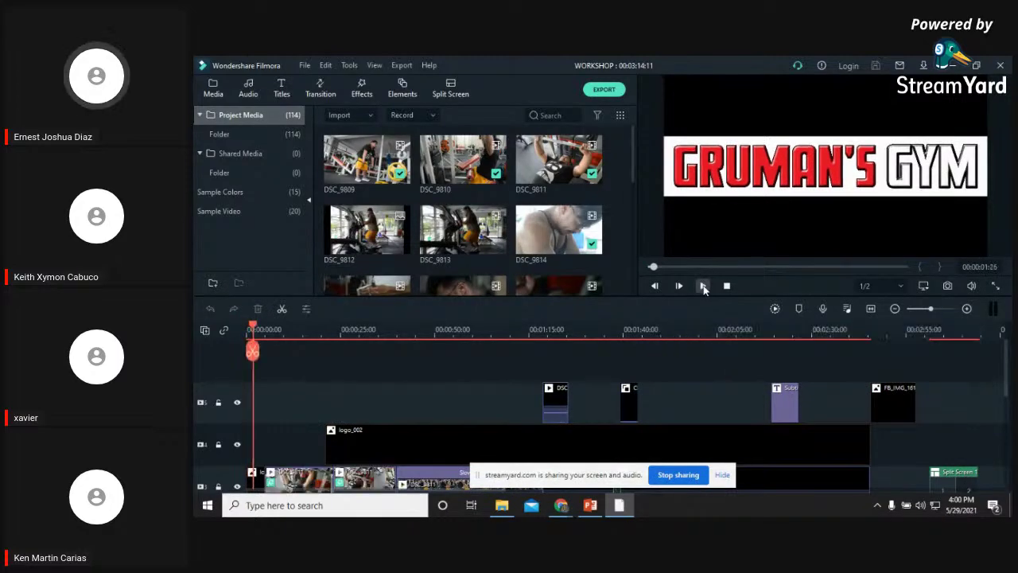
{"action": "scroll", "coordinate": [551, 396], "scroll_direction": "down", "scroll_amount": 4}
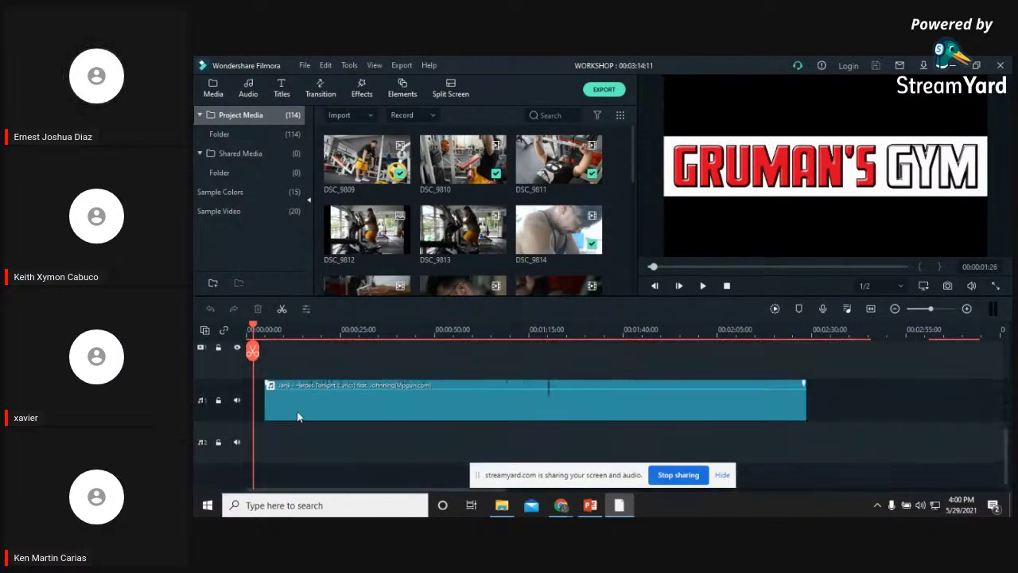
{"action": "scroll", "coordinate": [578, 351], "scroll_direction": "up", "scroll_amount": 4}
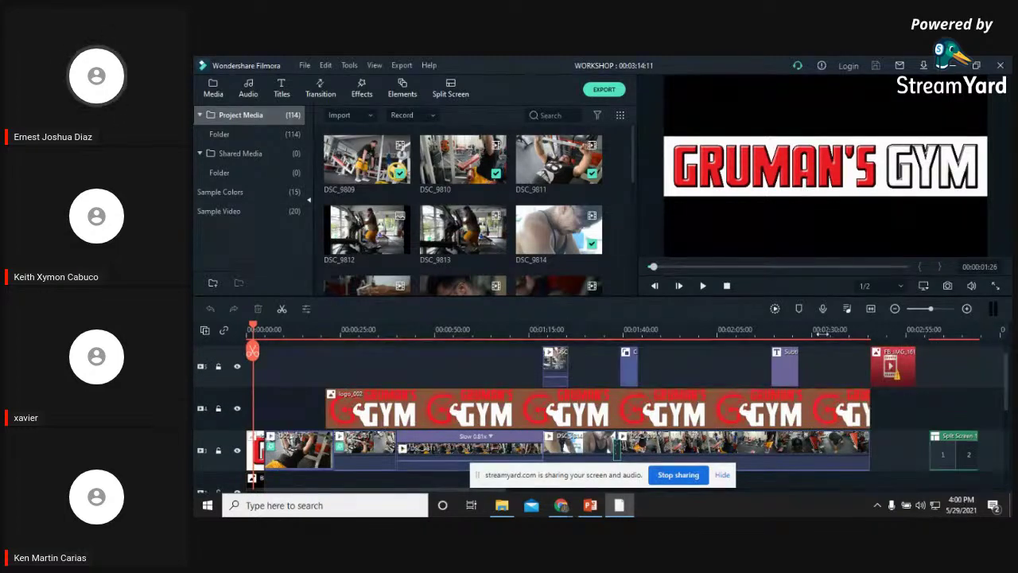
{"action": "scroll", "coordinate": [831, 350], "scroll_direction": "up", "scroll_amount": 1}
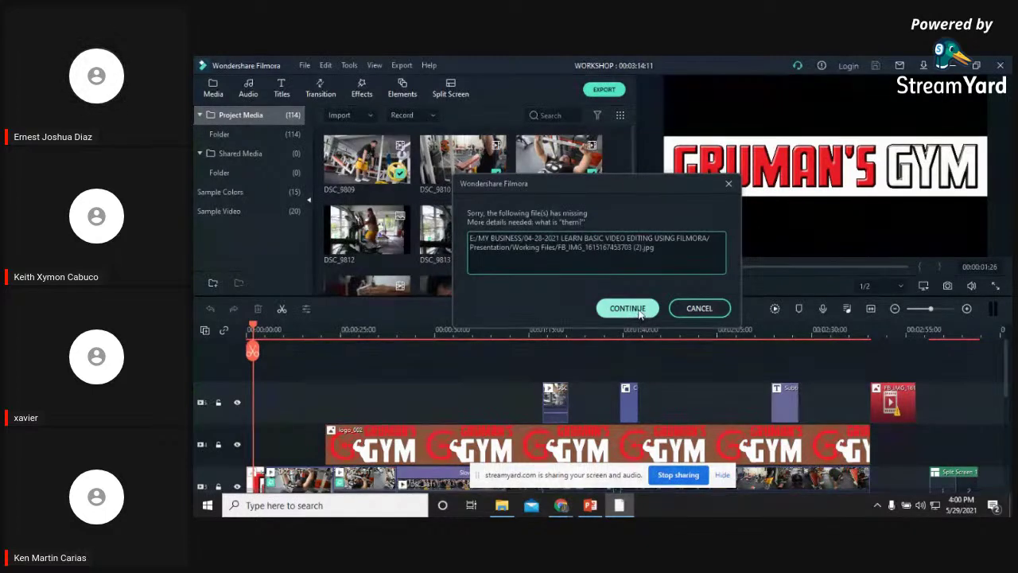
Start exporting the project despite the missing image file and name the output video Sample
{"action": "left_click", "coordinate": [640, 311]}
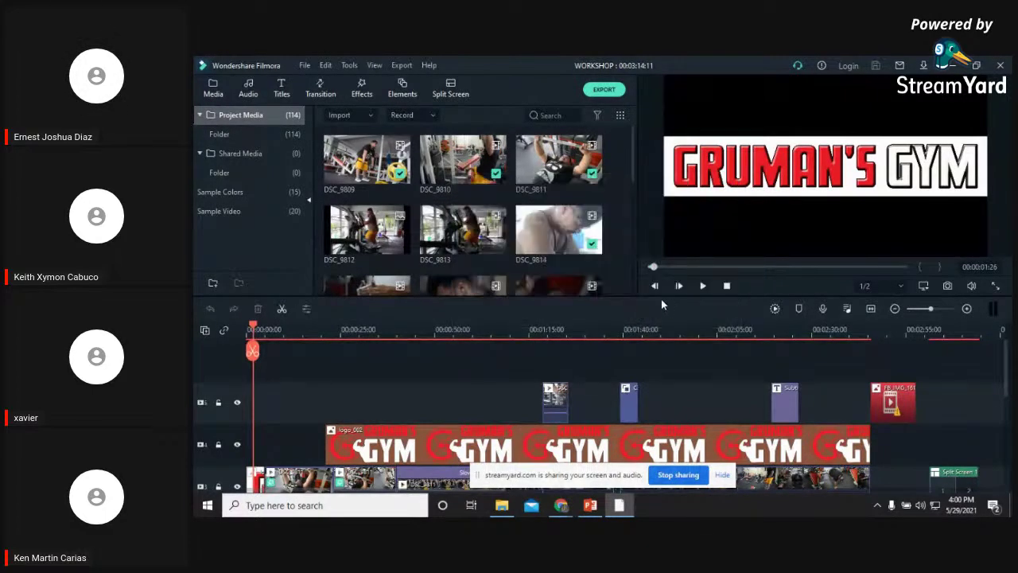
{"action": "left_click", "coordinate": [604, 89]}
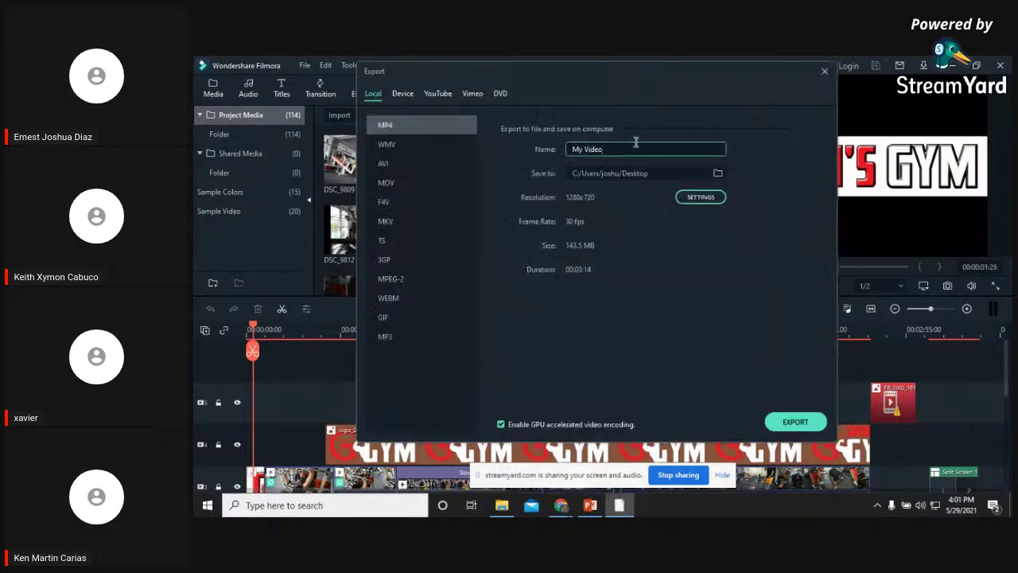
{"action": "key", "text": "ctrl+a"}
{"action": "key", "text": "BackSpace"}
{"action": "type", "text": "Sample"}
Set the export quality to Good and export the video as MP4 to the Desktop
{"action": "left_click", "coordinate": [701, 196]}
{"action": "left_click", "coordinate": [643, 128]}
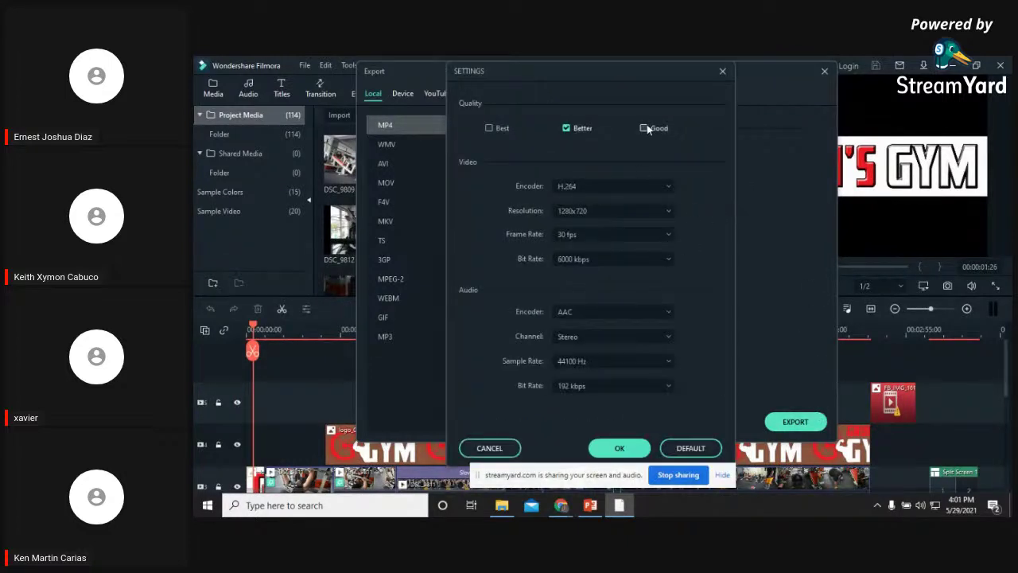
{"action": "left_click", "coordinate": [621, 448]}
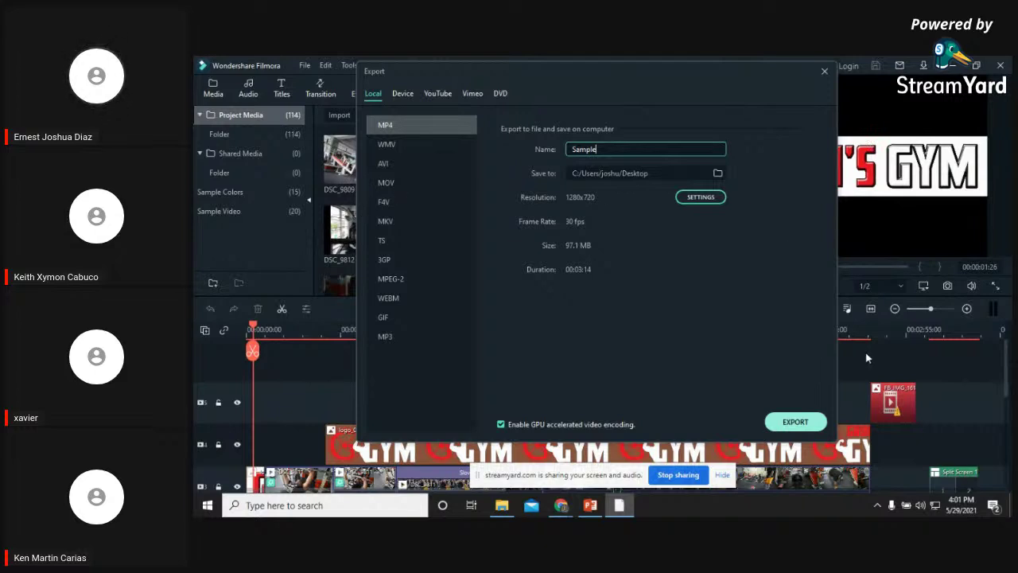
{"action": "left_click", "coordinate": [808, 424]}
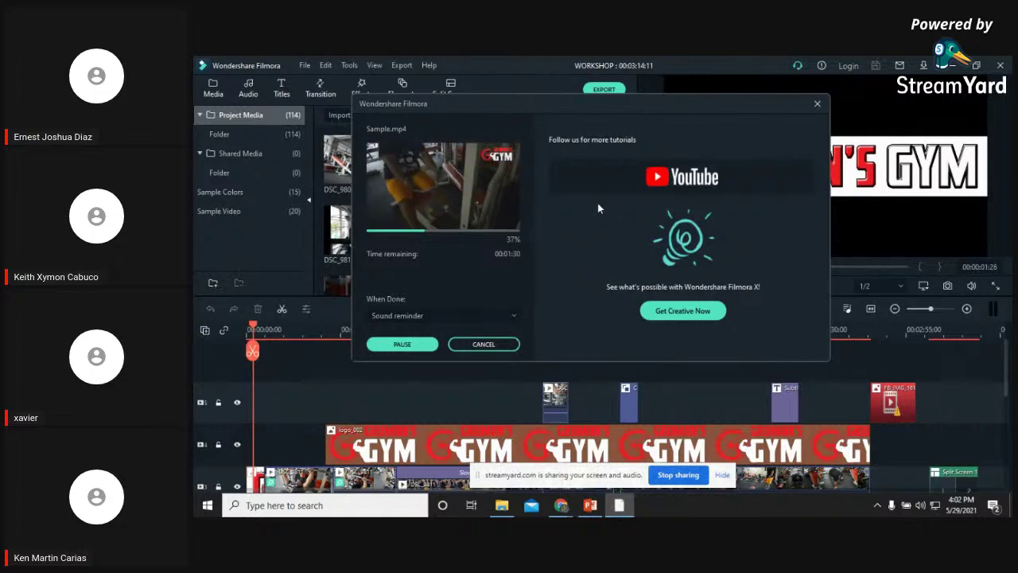
{"action": "left_click", "coordinate": [591, 110]}
{"action": "left_click_drag", "start_coordinate": [591, 109], "coordinate": [678, 188]}
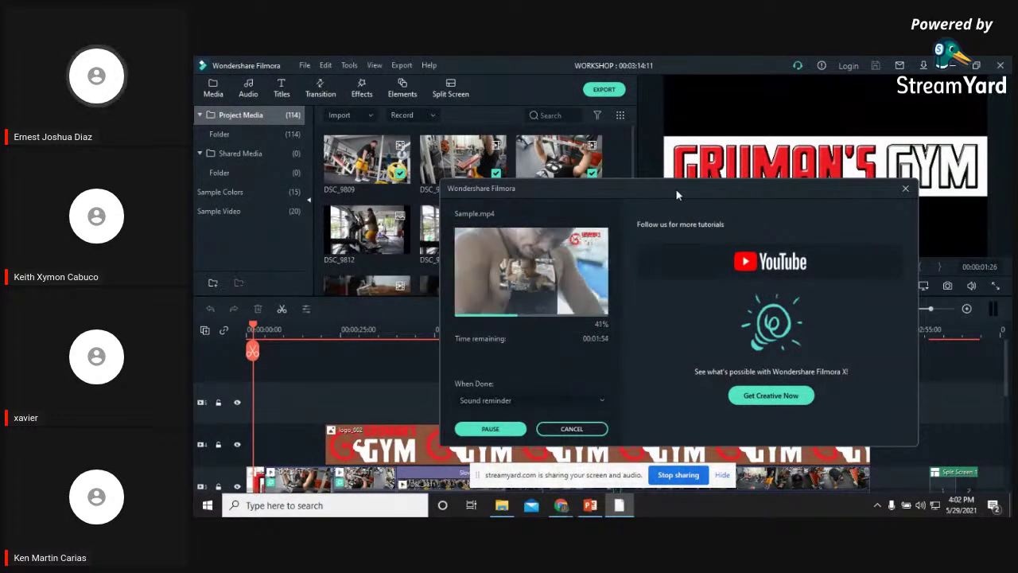
{"action": "left_click_drag", "start_coordinate": [678, 194], "coordinate": [646, 300]}
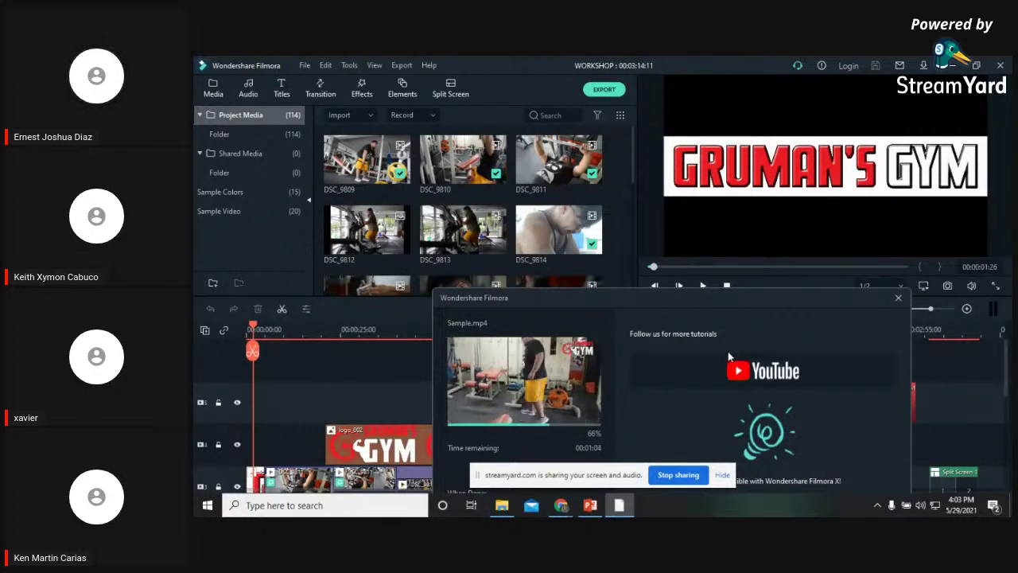
{"action": "left_click_drag", "start_coordinate": [695, 297], "coordinate": [722, 149]}
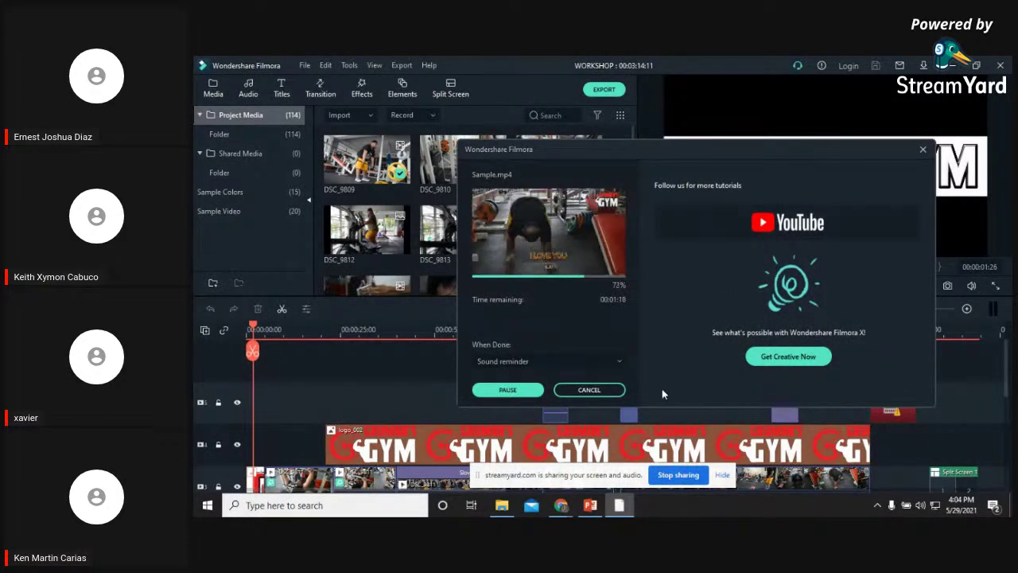
Switch to the StreamYard studio in Chrome and hide the screen-sharing notice
{"action": "mouse_move", "coordinate": [561, 505]}
{"action": "left_click", "coordinate": [532, 448]}
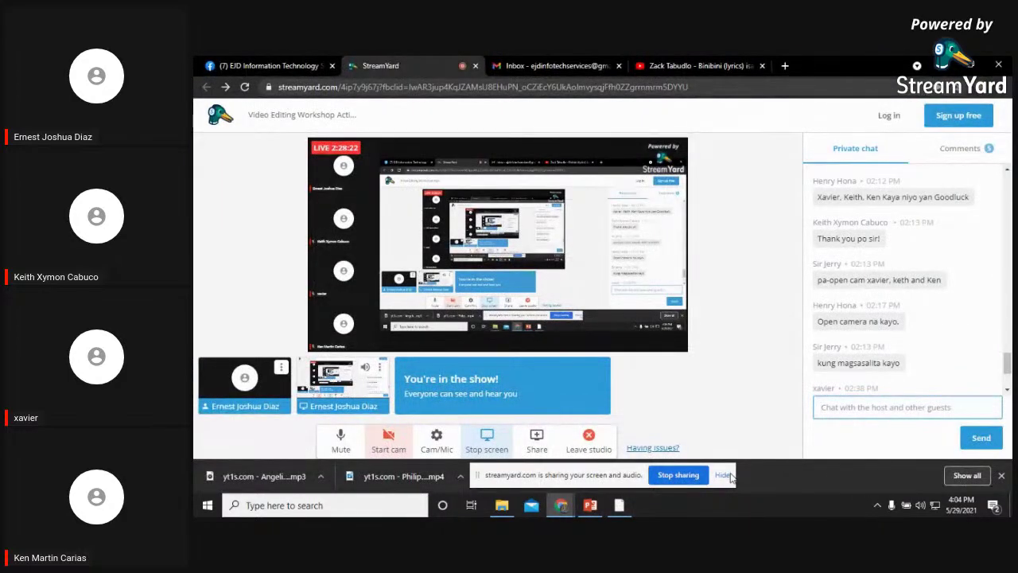
{"action": "left_click", "coordinate": [729, 475]}
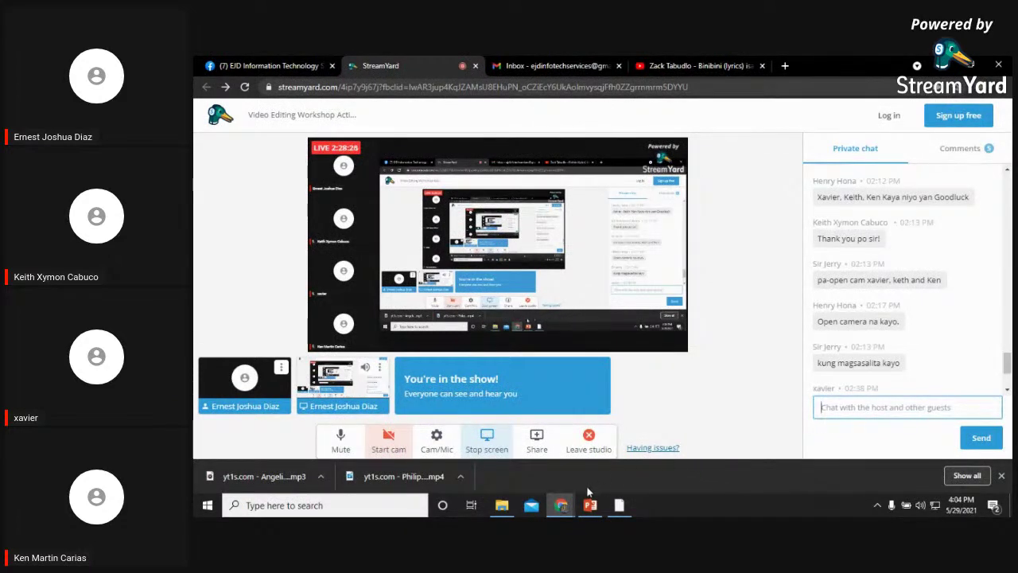
Show the viewers' comments in the StreamYard studio and read the latest ones
{"action": "mouse_move", "coordinate": [587, 511]}
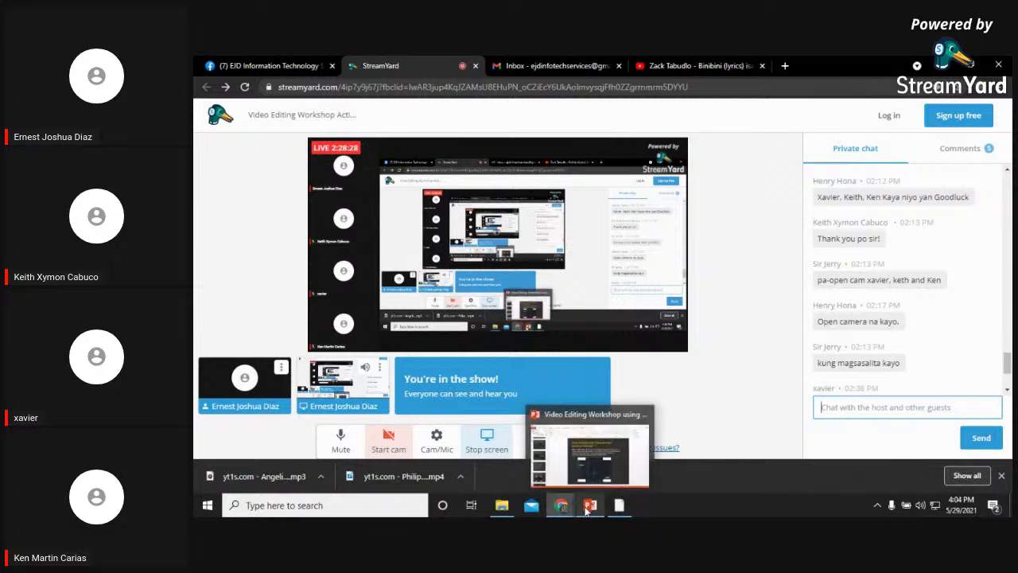
{"action": "left_click", "coordinate": [984, 148]}
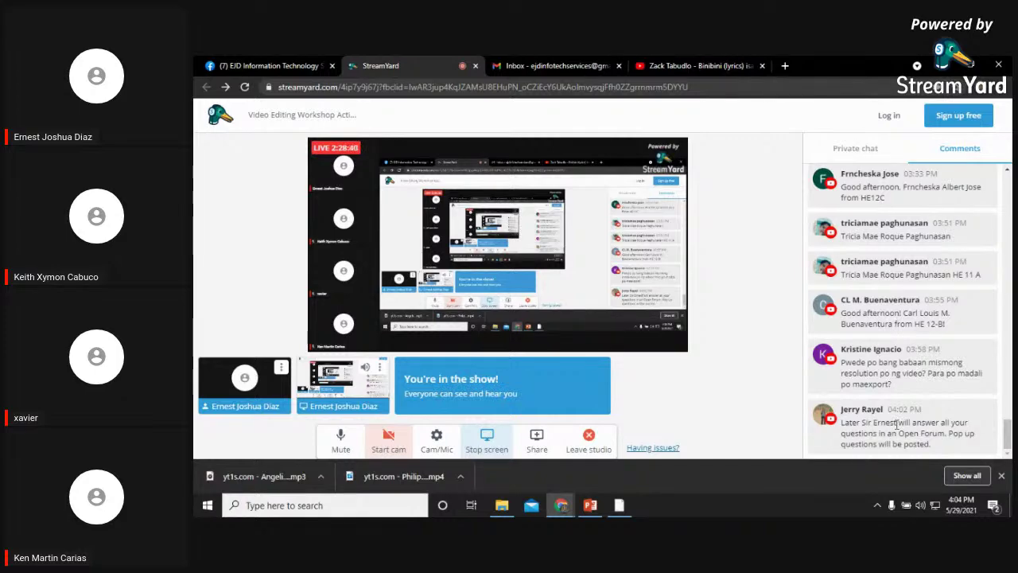
{"action": "scroll", "coordinate": [897, 423], "scroll_direction": "up", "scroll_amount": 1}
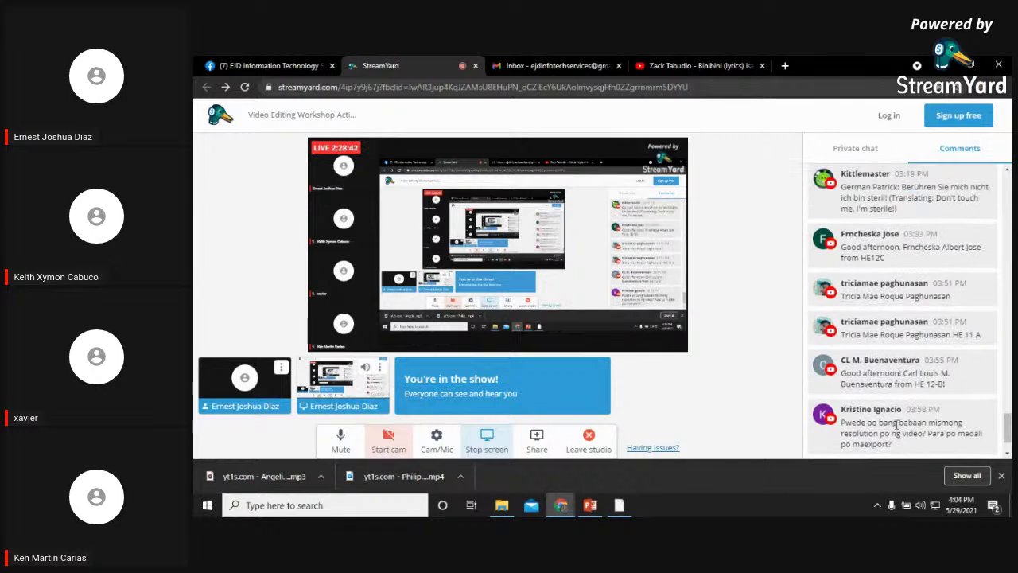
{"action": "scroll", "coordinate": [897, 423], "scroll_direction": "down", "scroll_amount": 1}
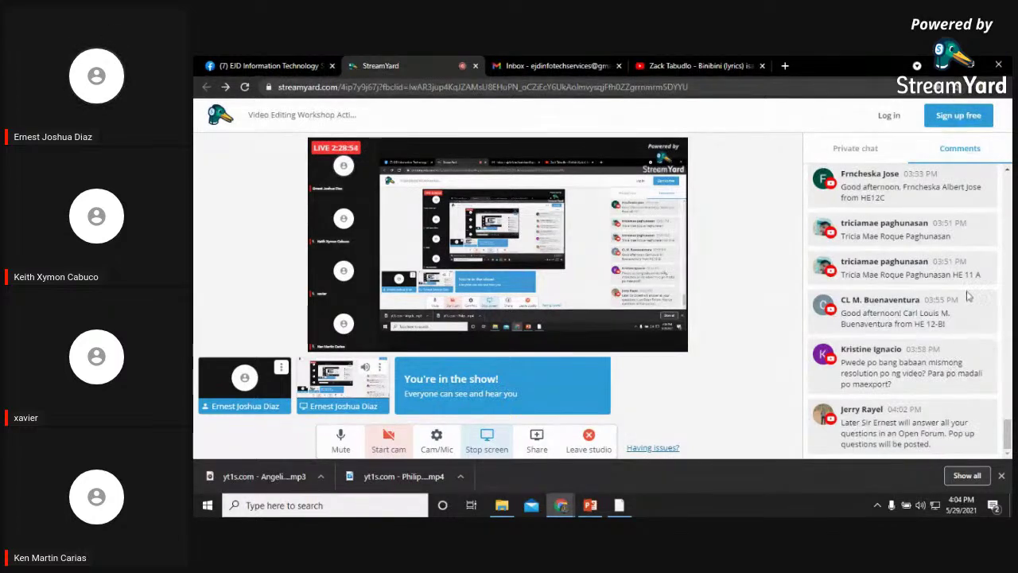
Check the PowerPoint slide on exporting the video to desired formats and return to the StreamYard comments
{"action": "key", "text": "alt+Tab"}
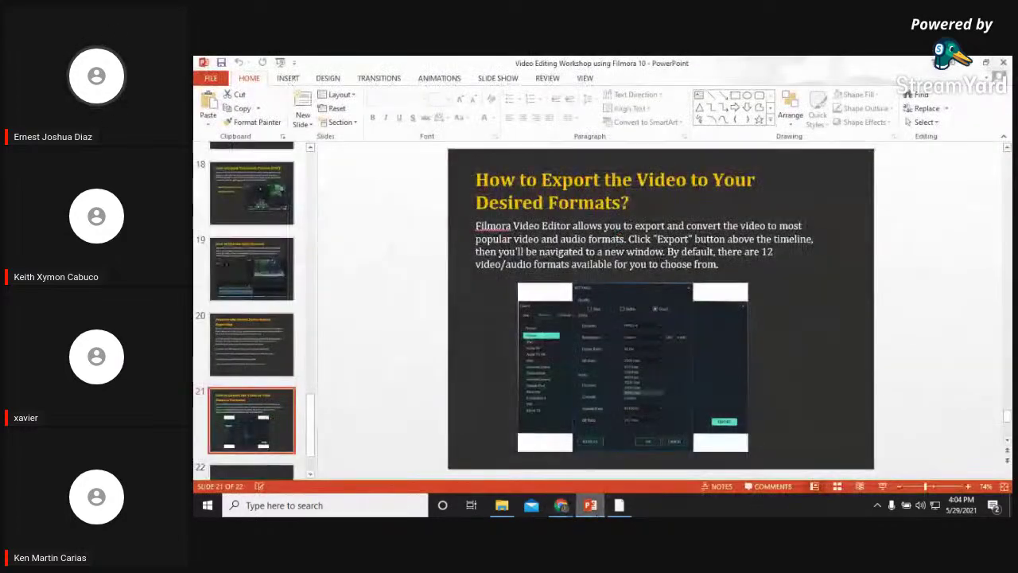
{"action": "key", "text": "alt+Tab"}
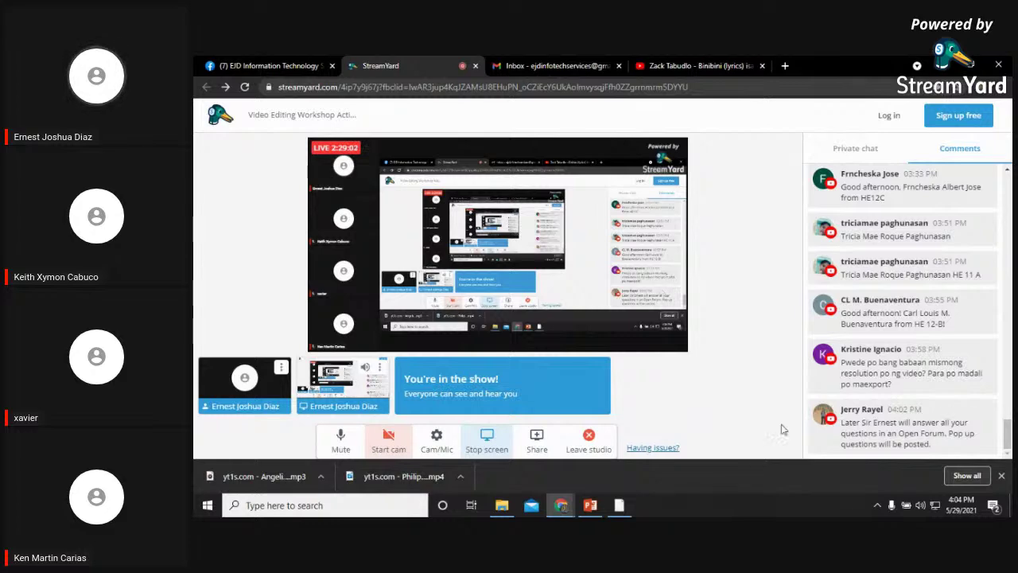
{"action": "left_click", "coordinate": [590, 505]}
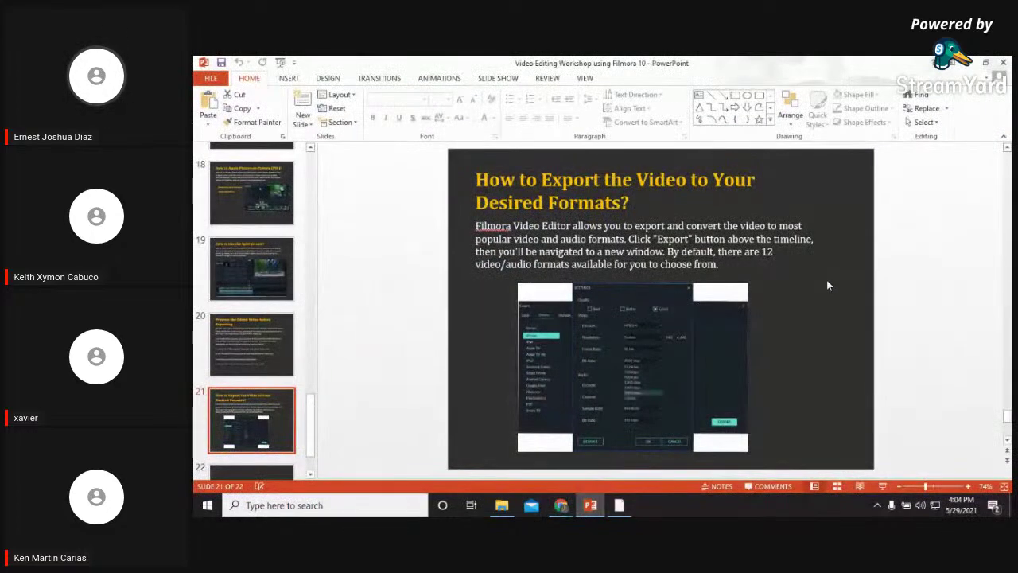
{"action": "left_click", "coordinate": [563, 506]}
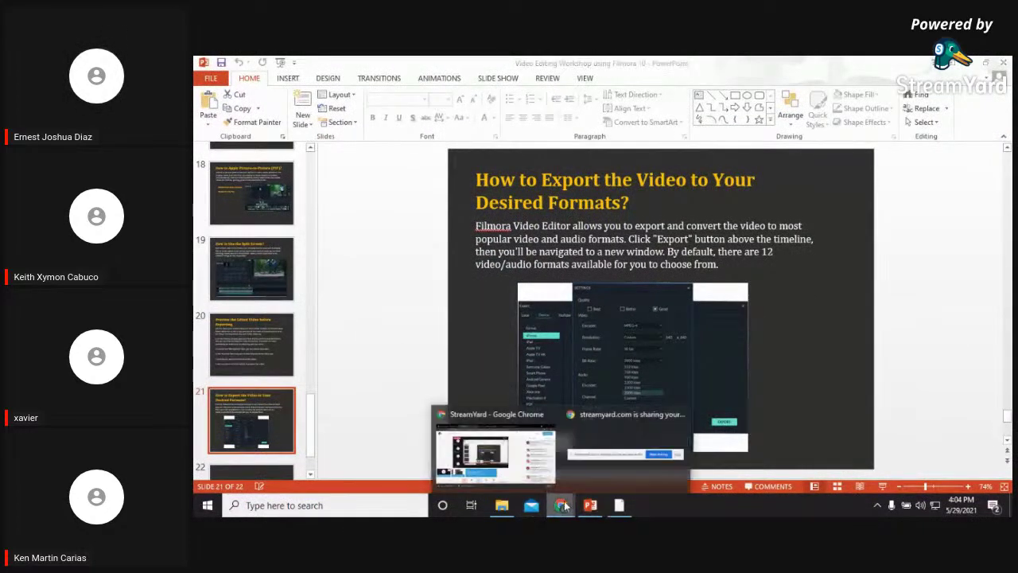
{"action": "left_click", "coordinate": [493, 450]}
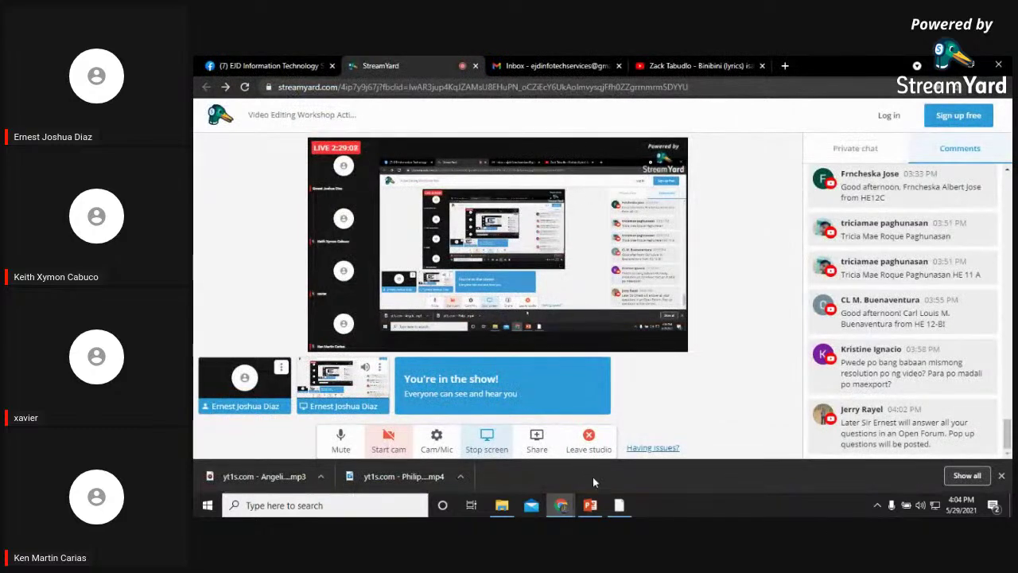
Switch back to Filmora and check the export progress of Sample.mp4
{"action": "left_click", "coordinate": [618, 506]}
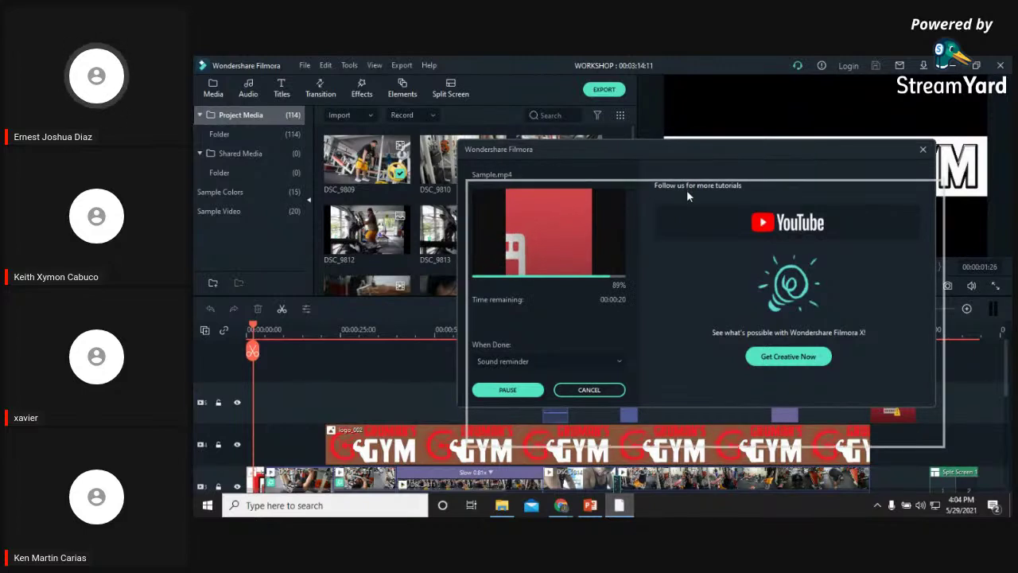
{"action": "left_click_drag", "start_coordinate": [656, 146], "coordinate": [633, 143]}
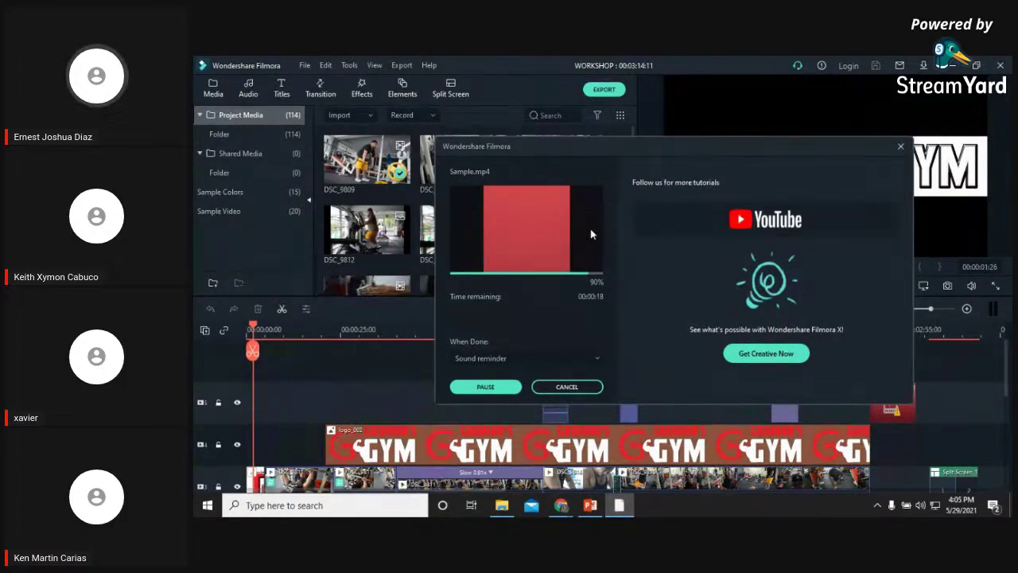
Locate the exported Sample.mp4 in its target folder and bring the Desktop folder window into view
{"action": "left_click_drag", "start_coordinate": [753, 146], "coordinate": [752, 150]}
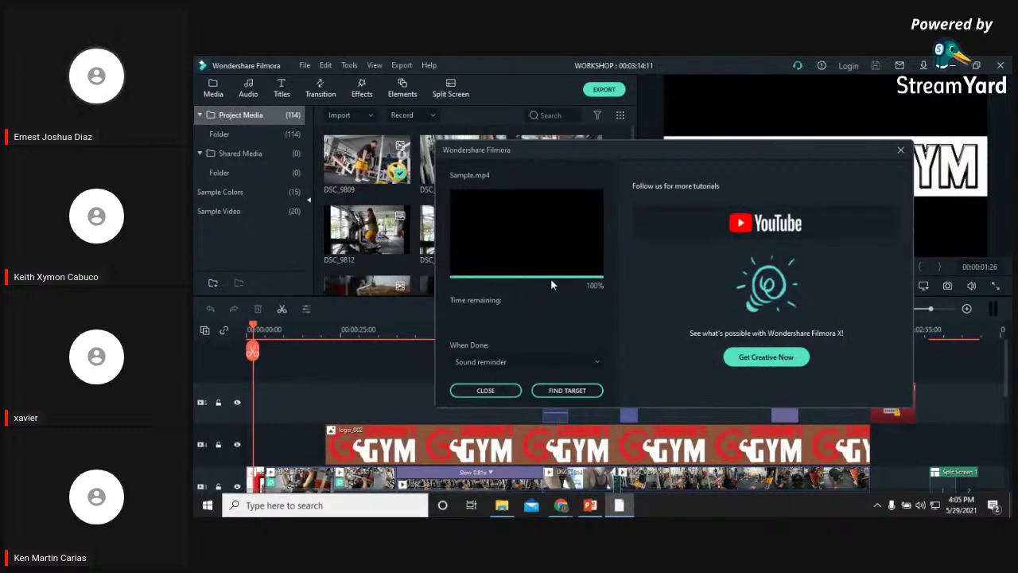
{"action": "left_click", "coordinate": [566, 390]}
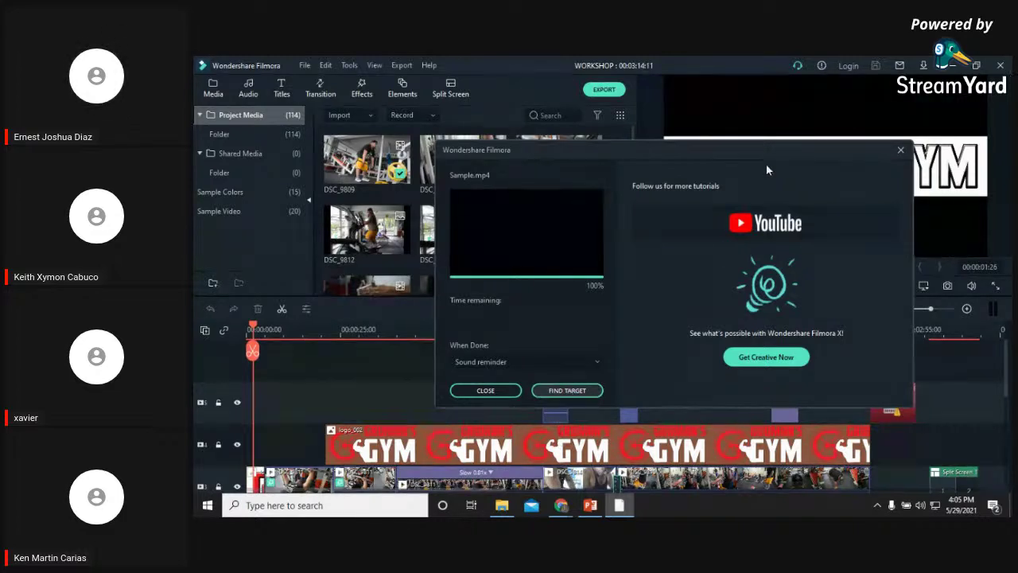
{"action": "left_click", "coordinate": [953, 69]}
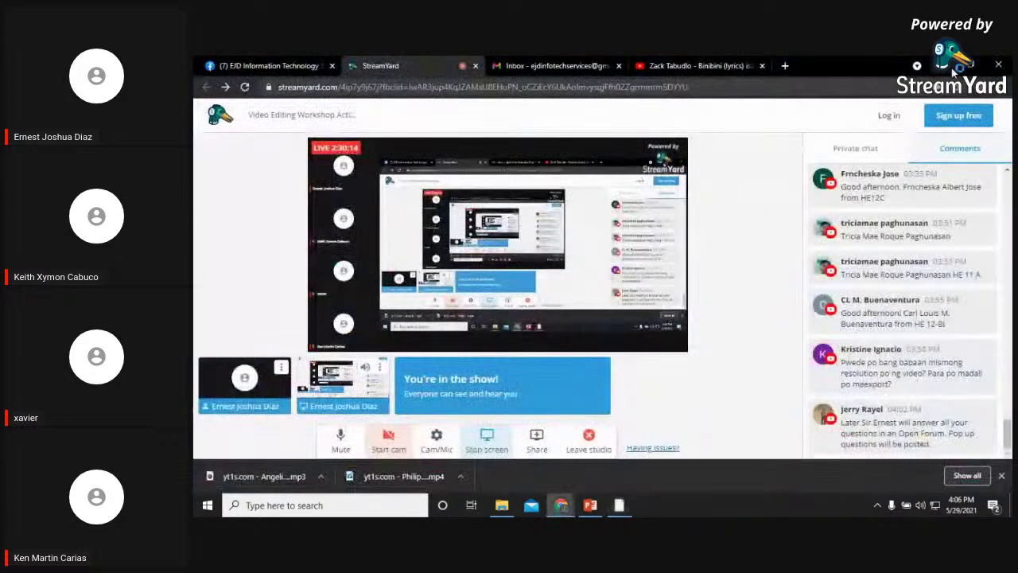
{"action": "left_click", "coordinate": [950, 68]}
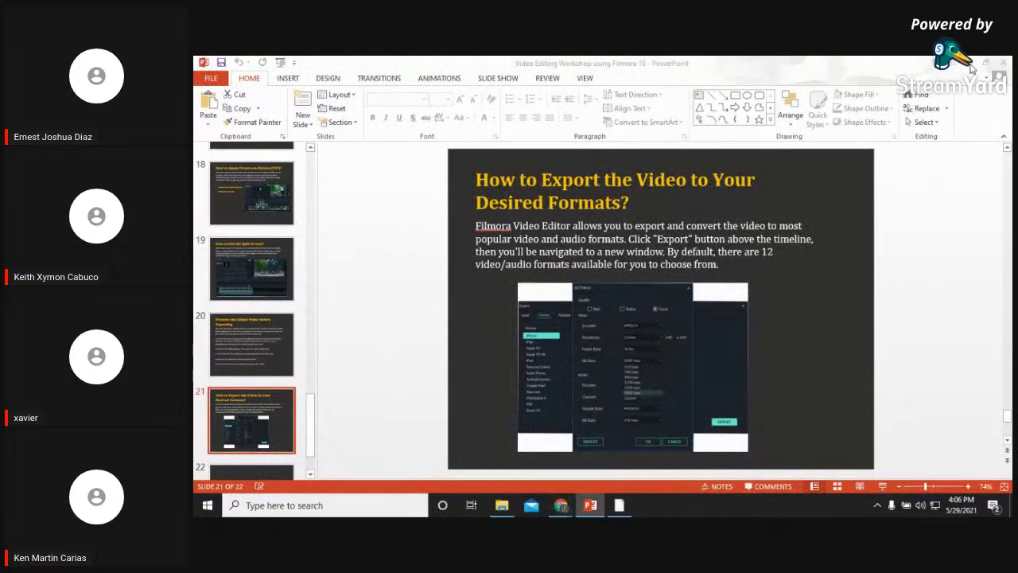
{"action": "left_click", "coordinate": [969, 63]}
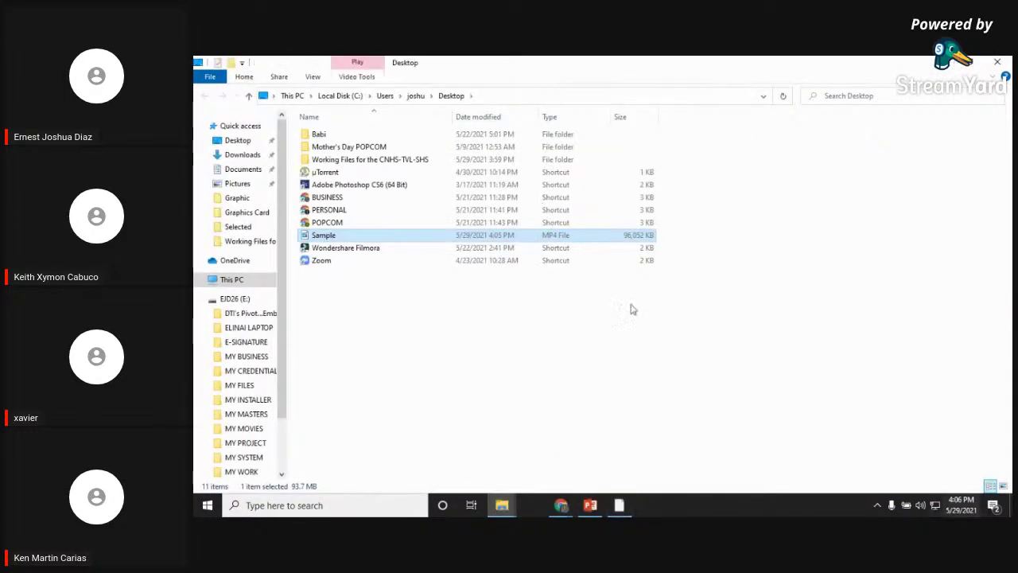
Switch back to Filmora, close the finished export window, and reopen the export options, continuing past the missing image file
{"action": "left_click", "coordinate": [620, 505]}
{"action": "left_click", "coordinate": [619, 505]}
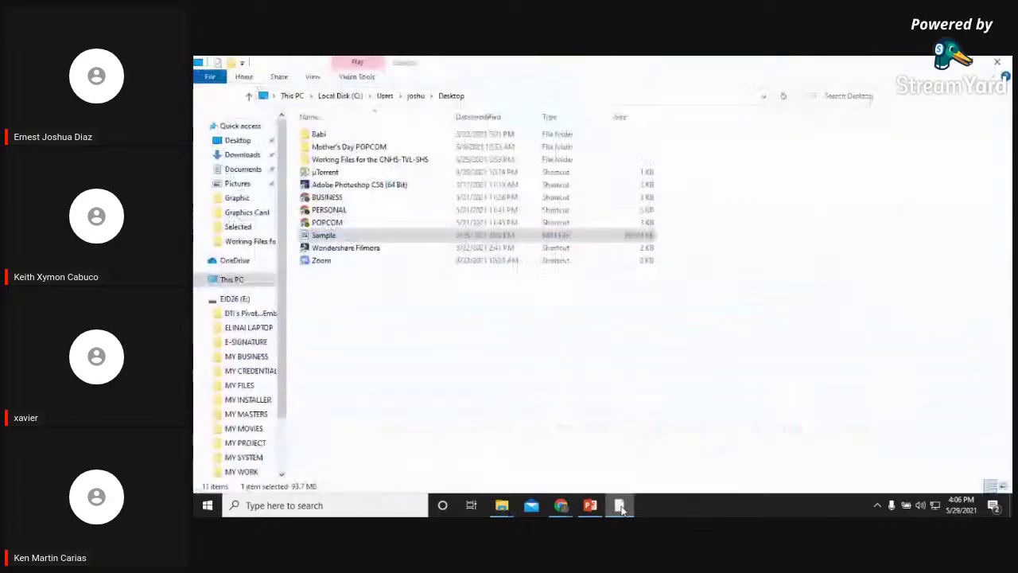
{"action": "left_click", "coordinate": [619, 505]}
{"action": "left_click", "coordinate": [620, 505]}
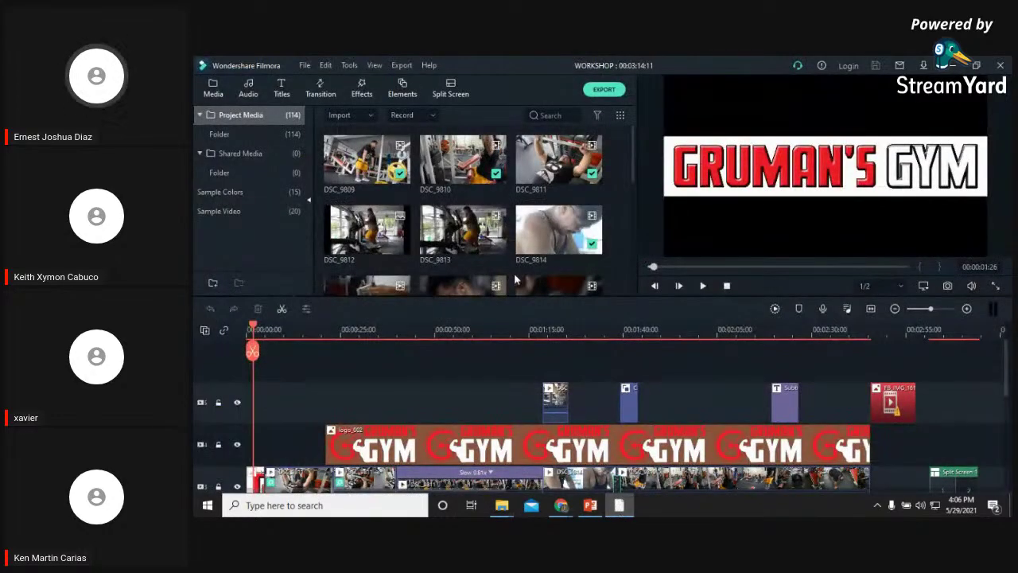
{"action": "left_click", "coordinate": [603, 91]}
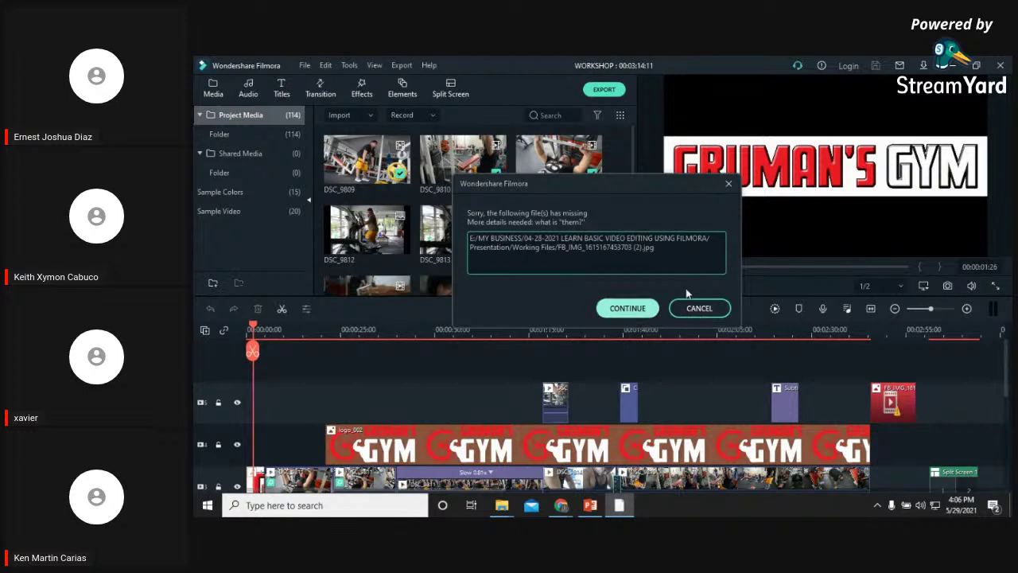
{"action": "left_click", "coordinate": [633, 313]}
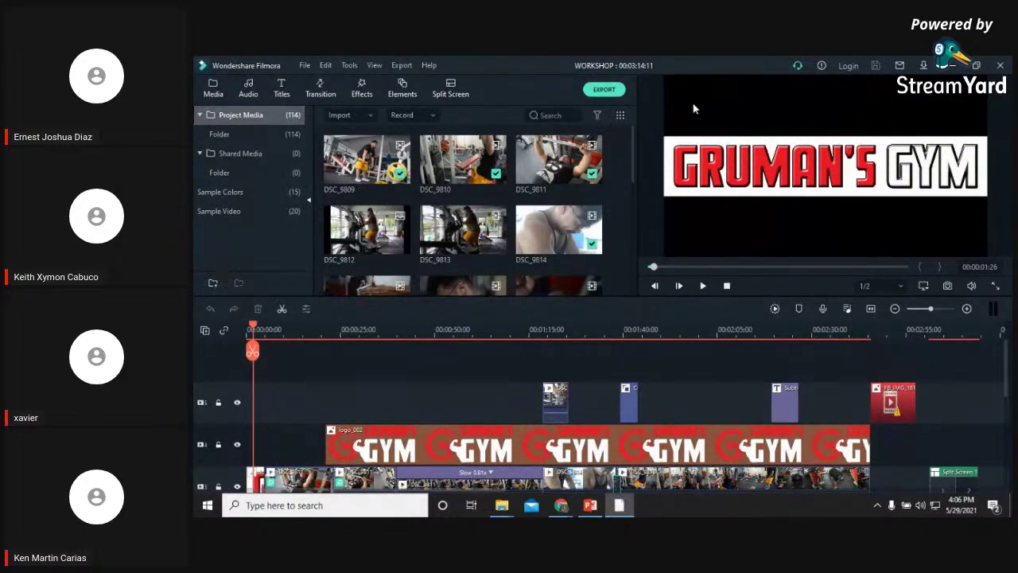
{"action": "left_click", "coordinate": [604, 89]}
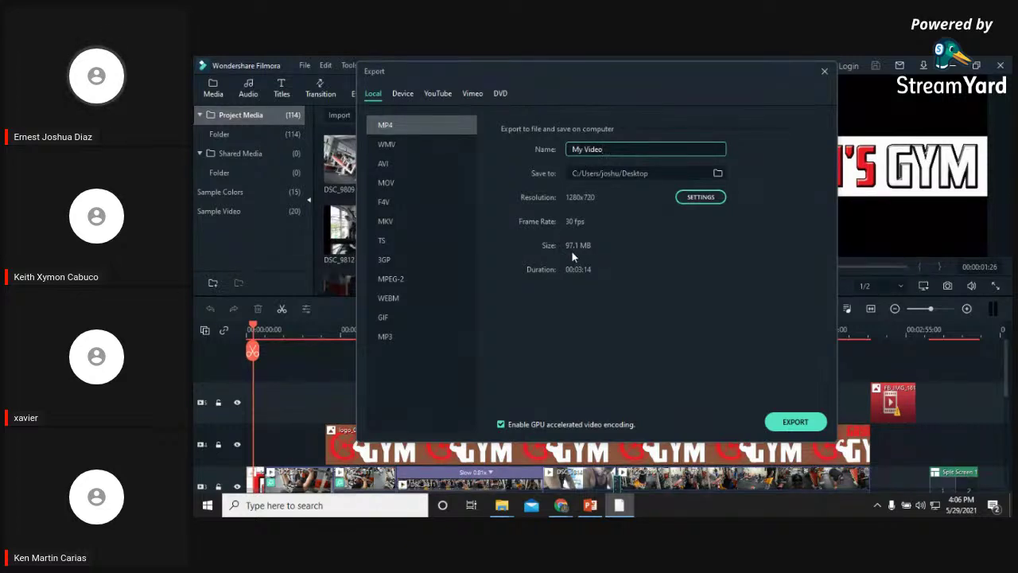
Set the MP4 export quality to Best and apply the setting
{"action": "left_click", "coordinate": [697, 198]}
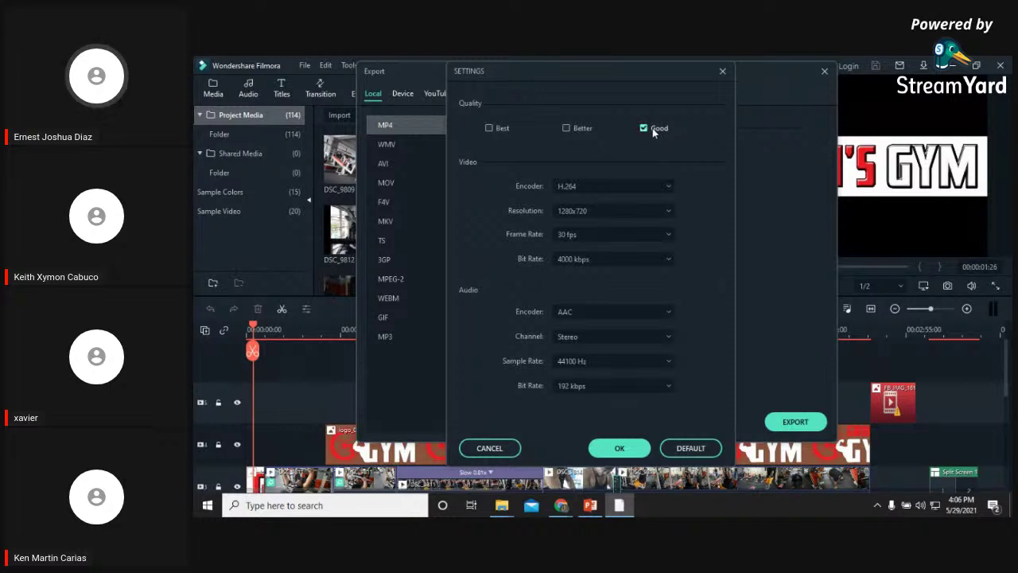
{"action": "left_click", "coordinate": [489, 127]}
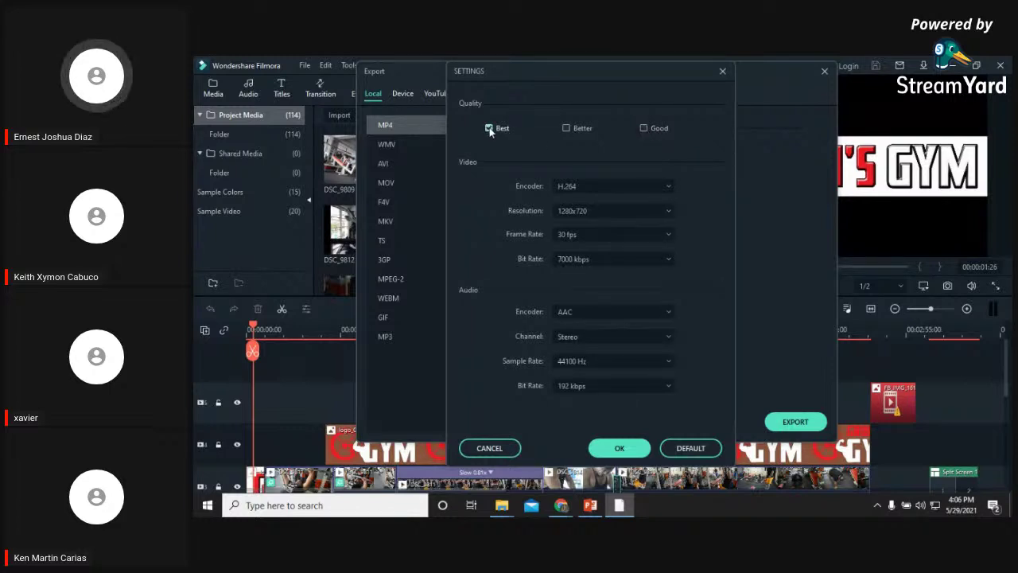
{"action": "left_click", "coordinate": [623, 450]}
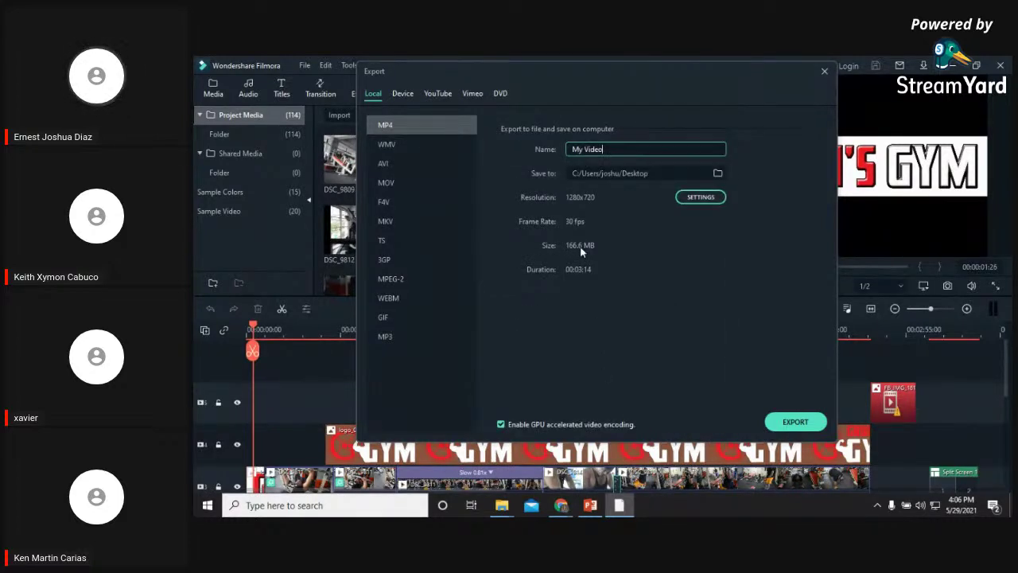
Choose Good quality for the MP4 export, set the resolution to 720x576 and frame rate to 25 fps, apply, and review the settings
{"action": "left_click", "coordinate": [700, 198]}
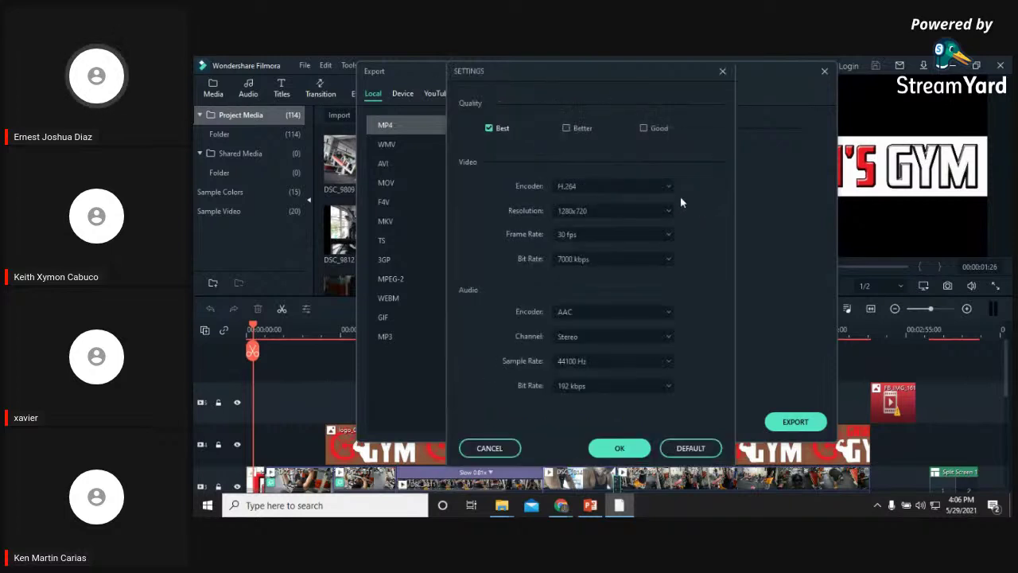
{"action": "left_click", "coordinate": [644, 129]}
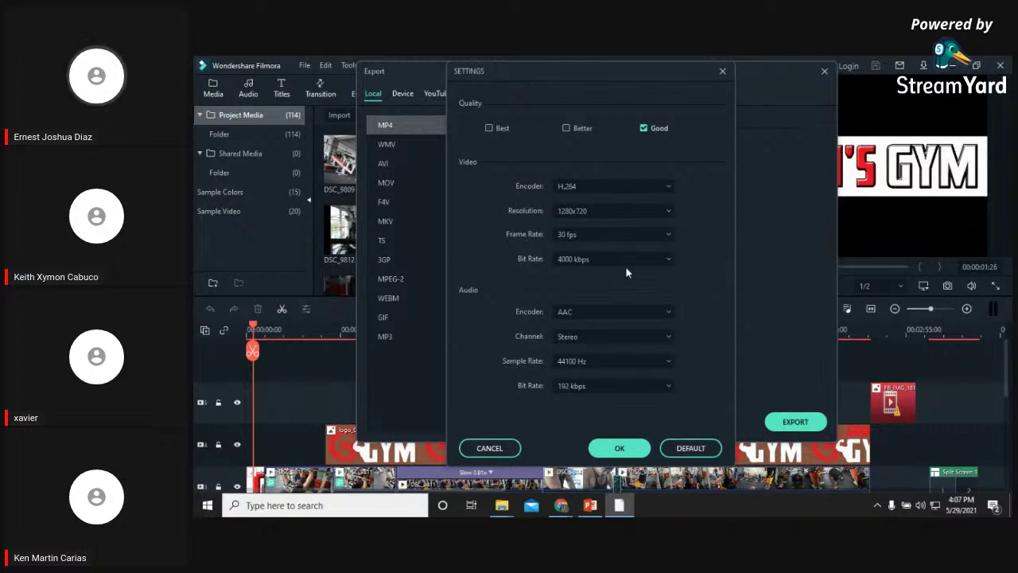
{"action": "left_click", "coordinate": [595, 210]}
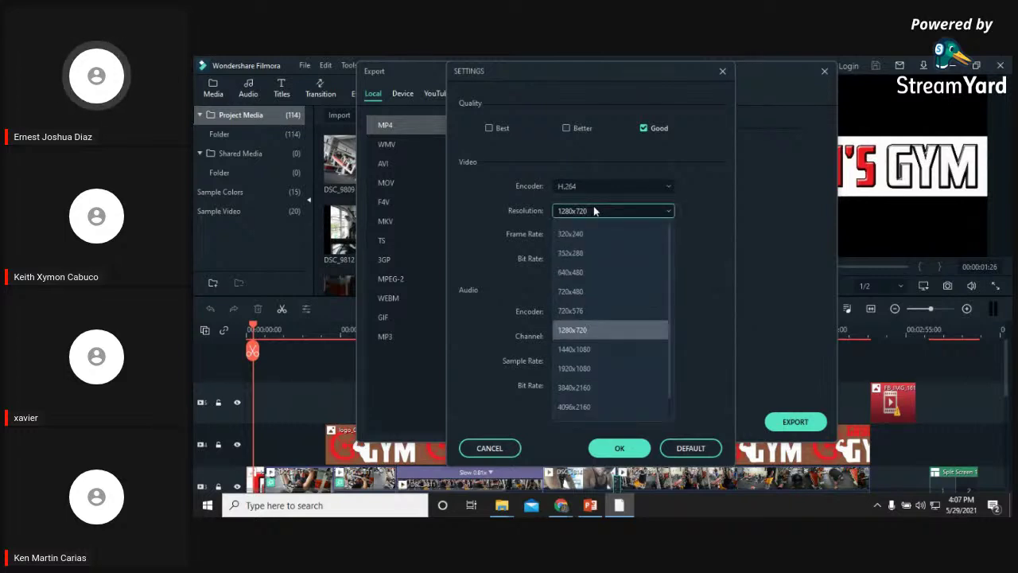
{"action": "left_click", "coordinate": [575, 315]}
{"action": "left_click", "coordinate": [587, 235]}
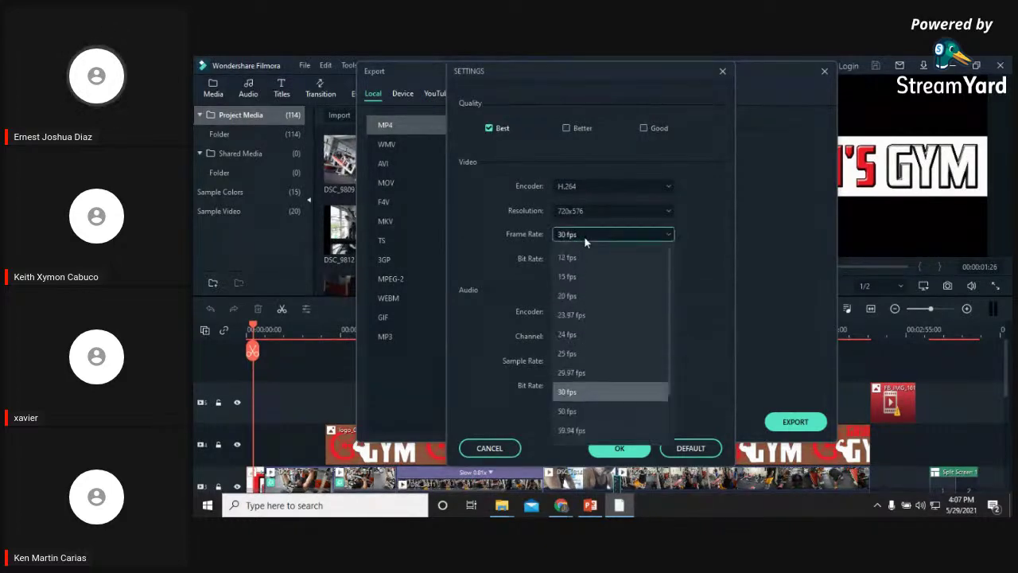
{"action": "left_click", "coordinate": [569, 353]}
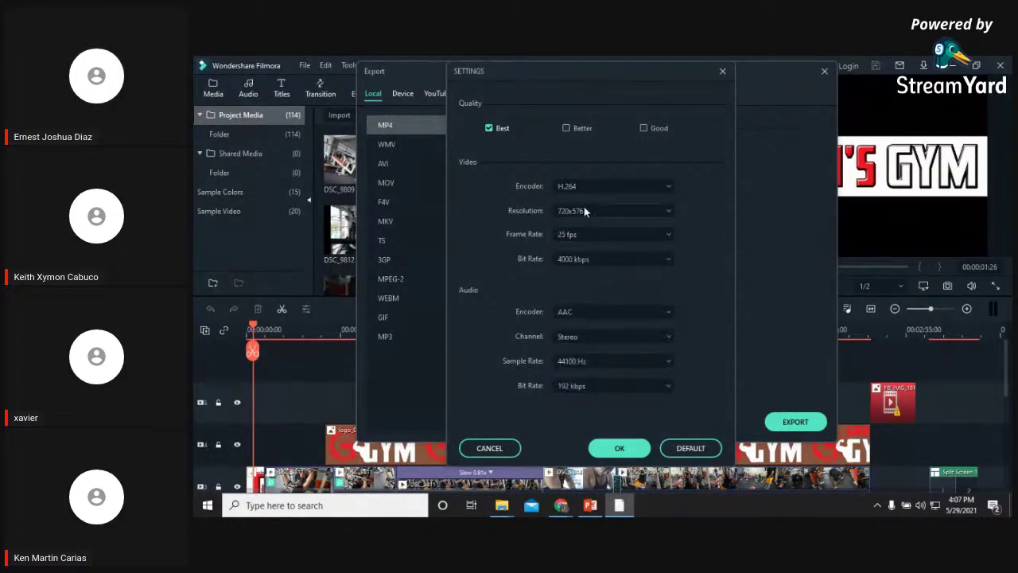
{"action": "left_click", "coordinate": [619, 447]}
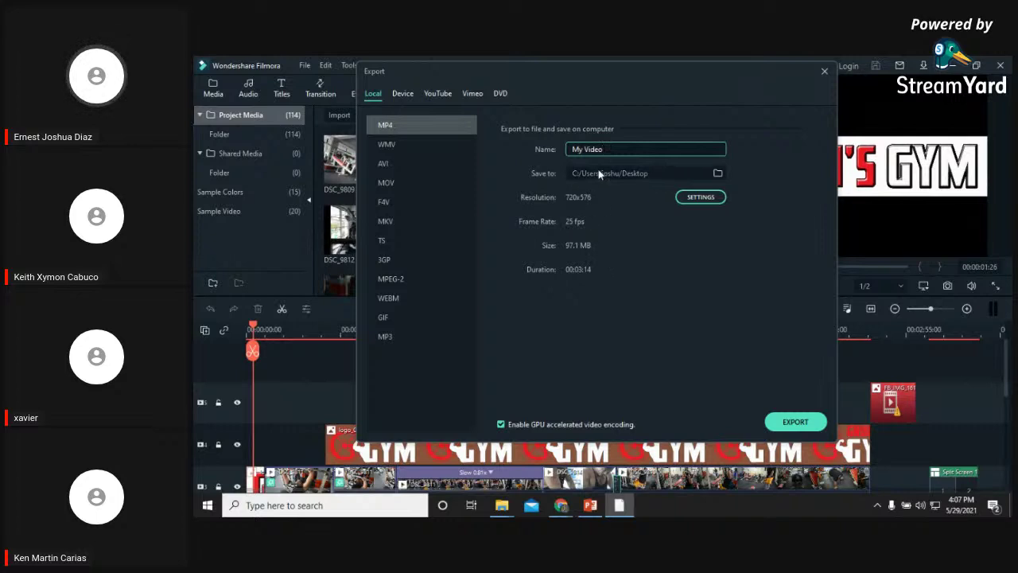
{"action": "left_click", "coordinate": [701, 198]}
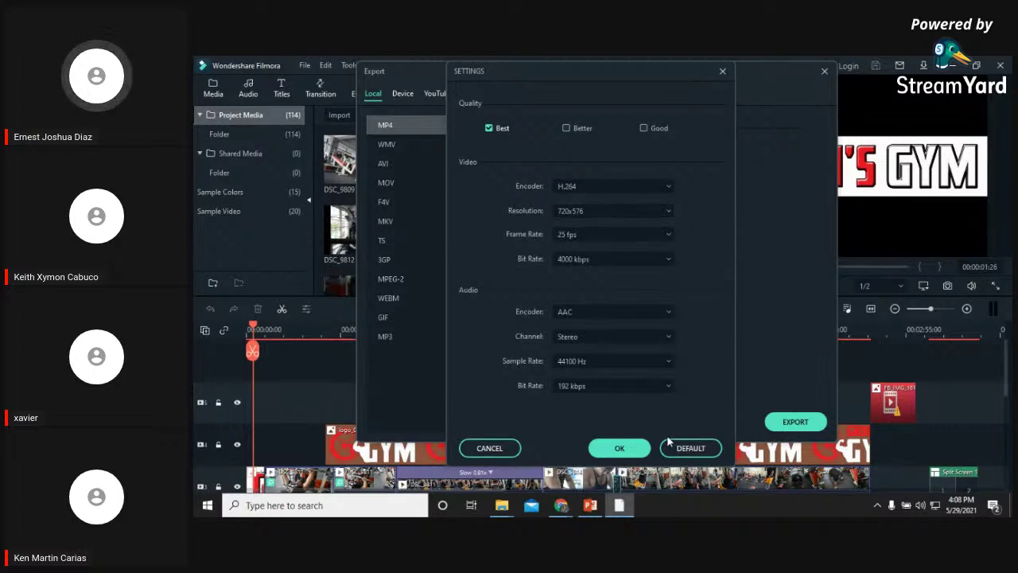
{"action": "key", "text": "Return"}
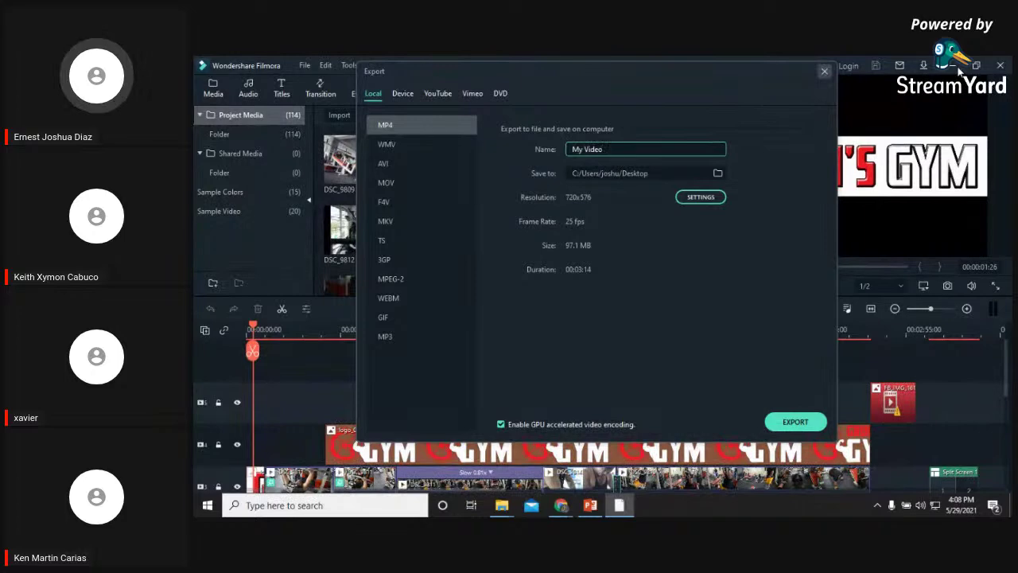
Check the Desktop folder, reveal the Windows desktop, and move the Sample video icon to an empty area away from the other icons
{"action": "mouse_move", "coordinate": [501, 506]}
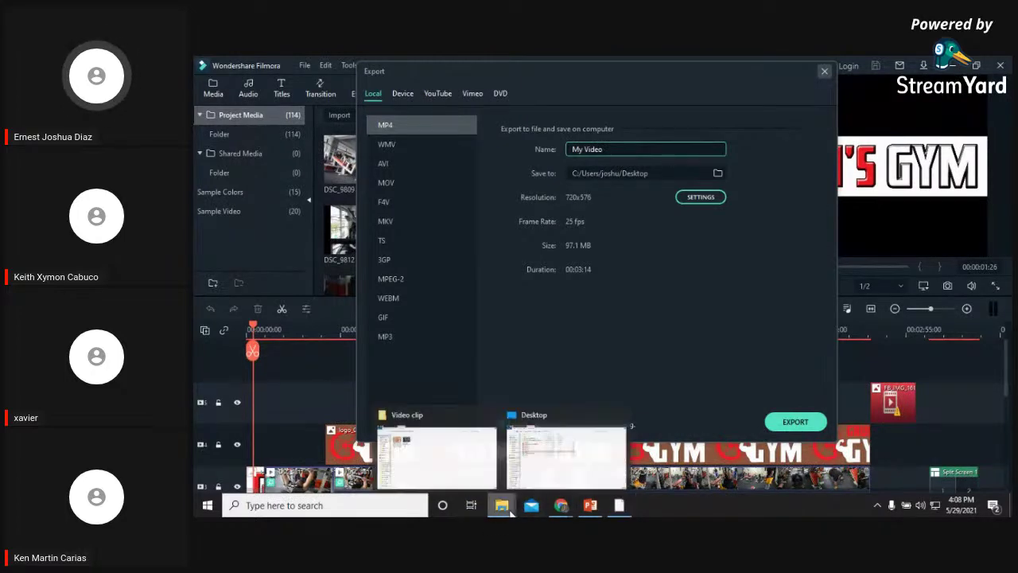
{"action": "left_click", "coordinate": [538, 463]}
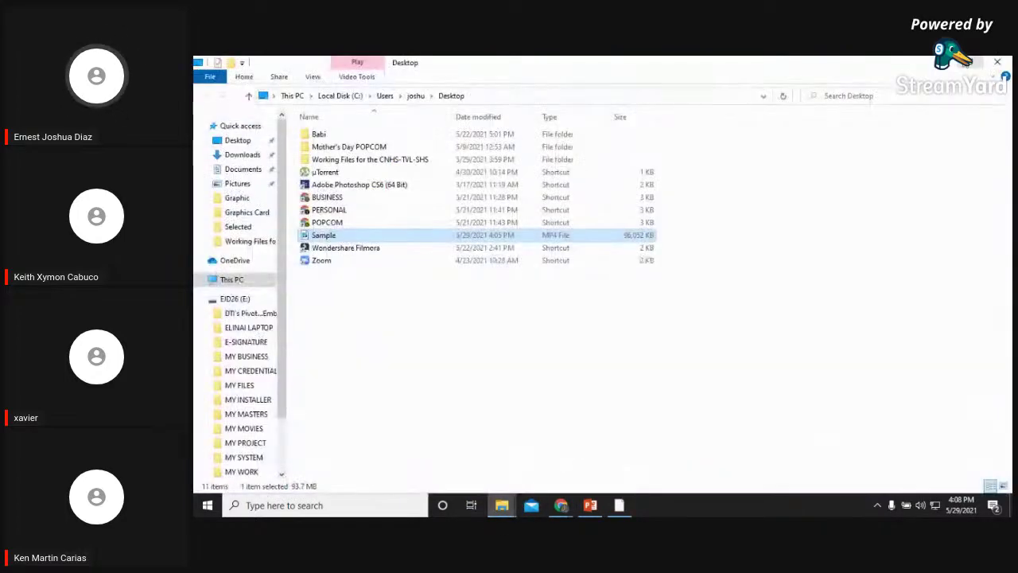
{"action": "key", "text": "alt+Tab"}
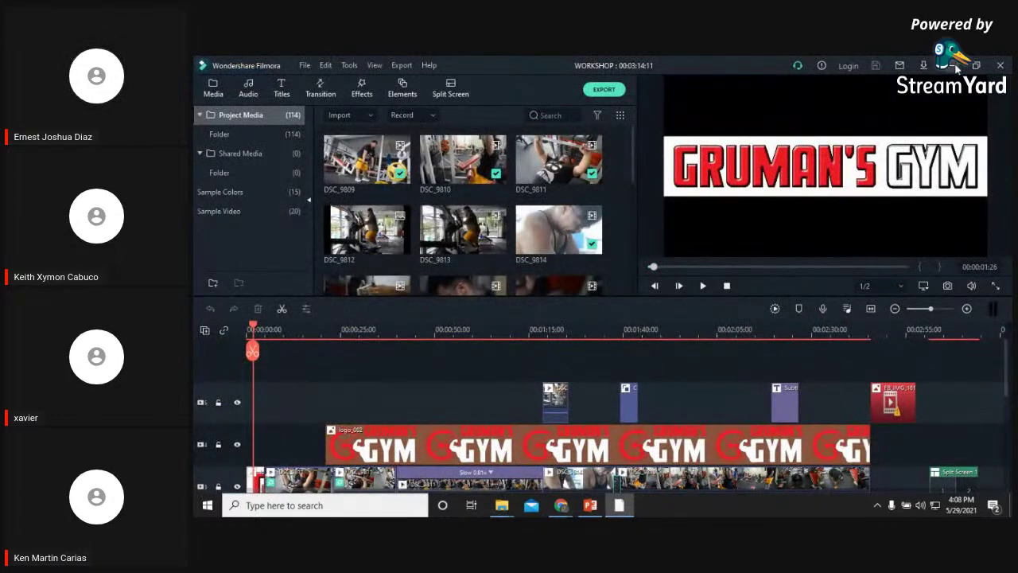
{"action": "left_click", "coordinate": [951, 65]}
{"action": "left_click_drag", "start_coordinate": [214, 319], "coordinate": [388, 118]}
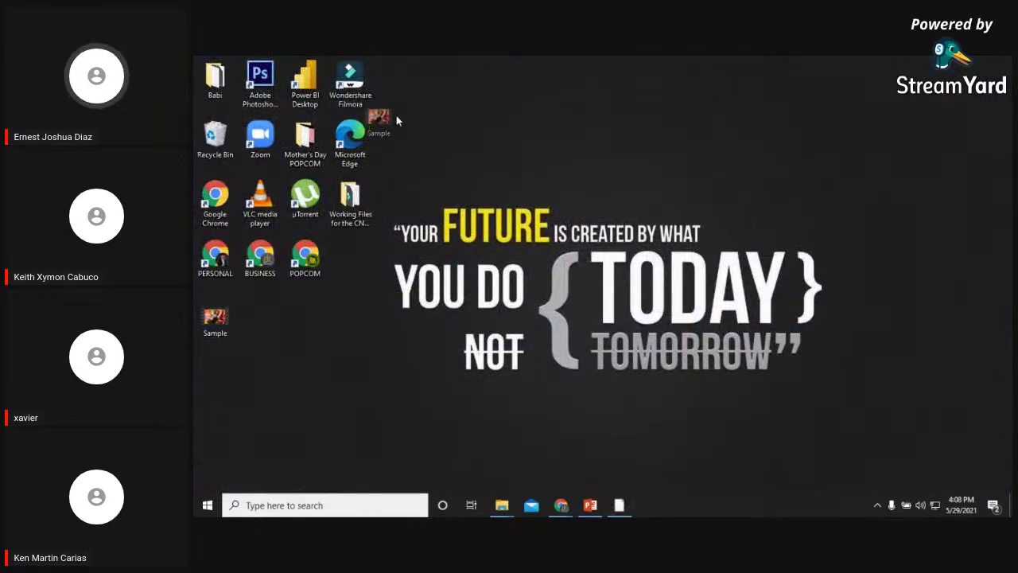
{"action": "left_click_drag", "start_coordinate": [506, 73], "coordinate": [504, 74]}
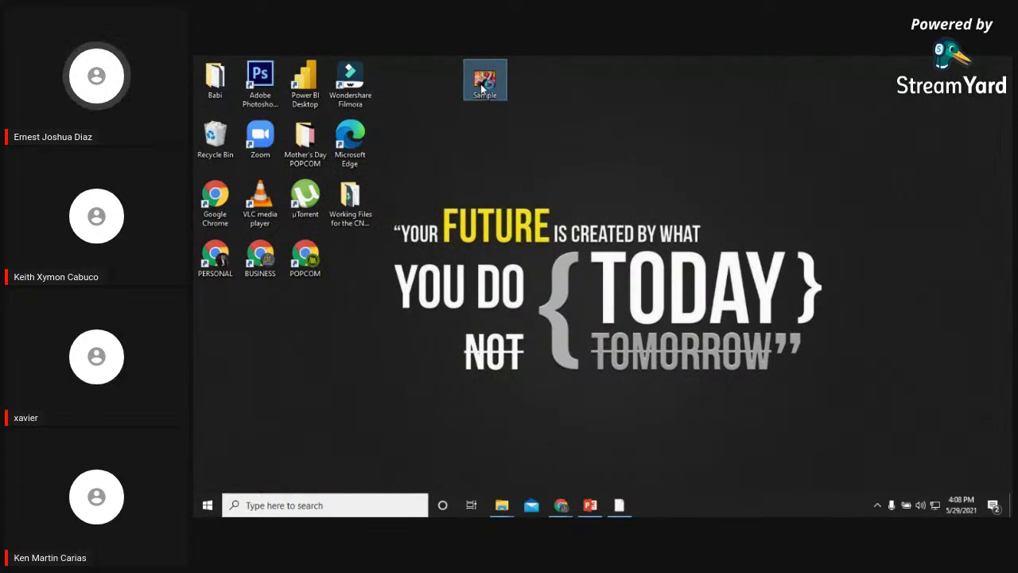
Play the exported Sample video, skip ahead to about 0:23, pause it, and close the player
{"action": "double_click", "coordinate": [482, 88]}
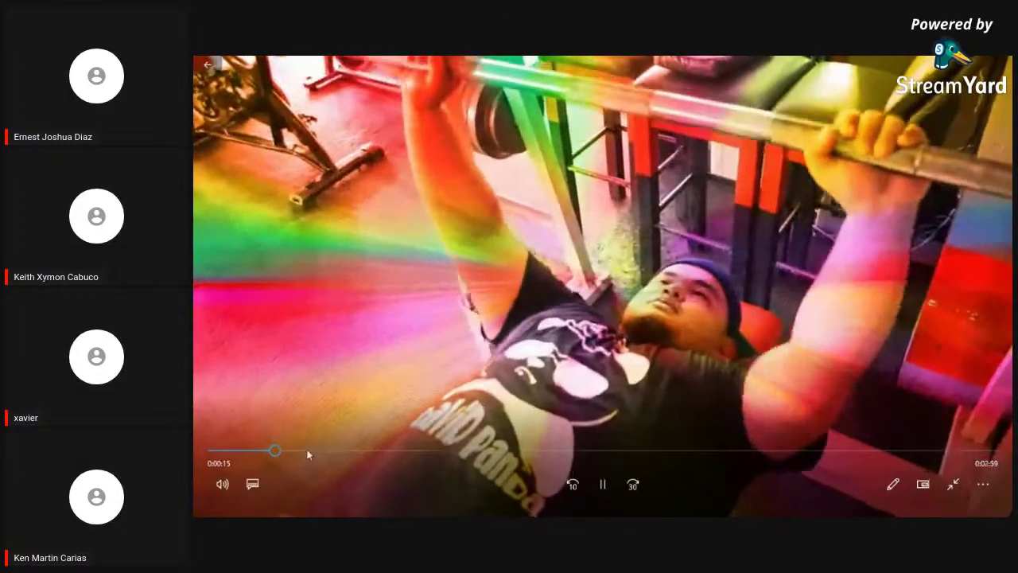
{"action": "left_click", "coordinate": [305, 449]}
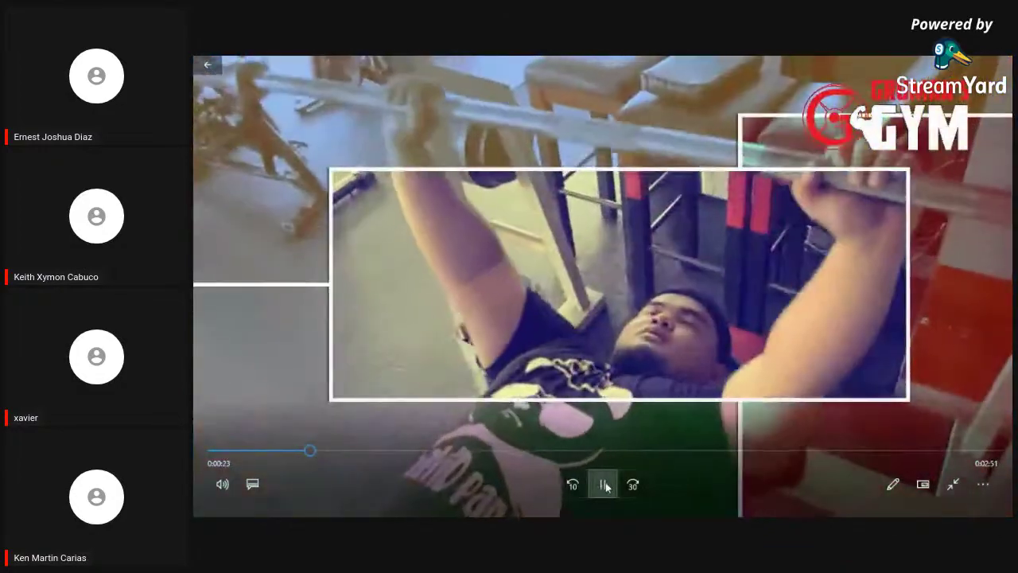
{"action": "left_click", "coordinate": [604, 485]}
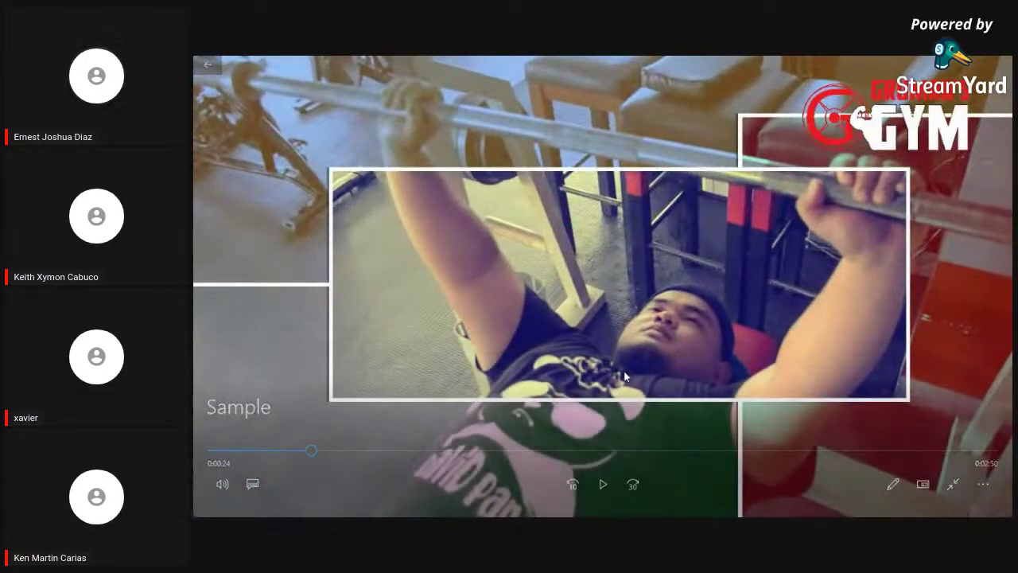
{"action": "left_click", "coordinate": [999, 65]}
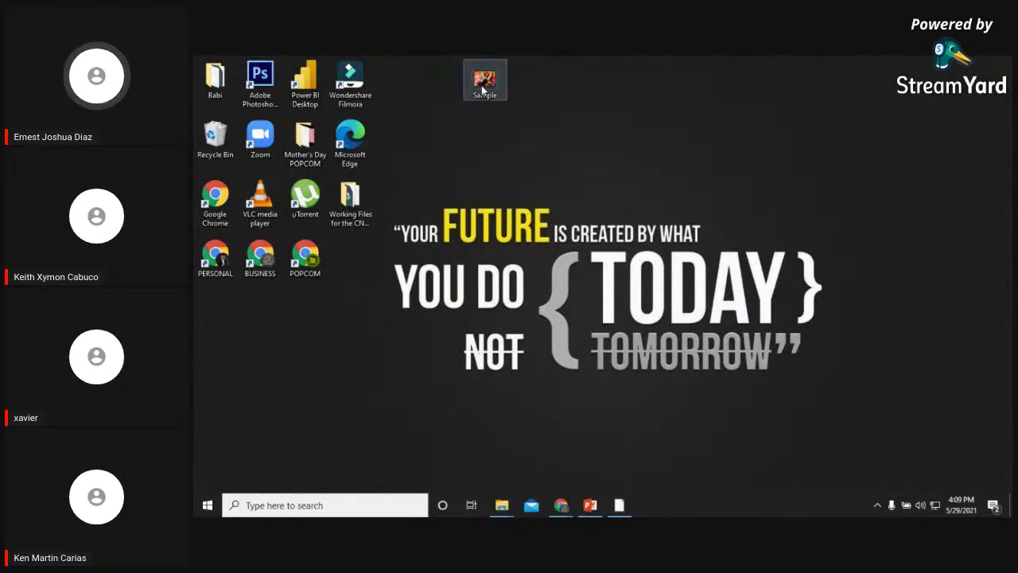
Open the file properties of the Sample video on the desktop
{"action": "double_click", "coordinate": [504, 95]}
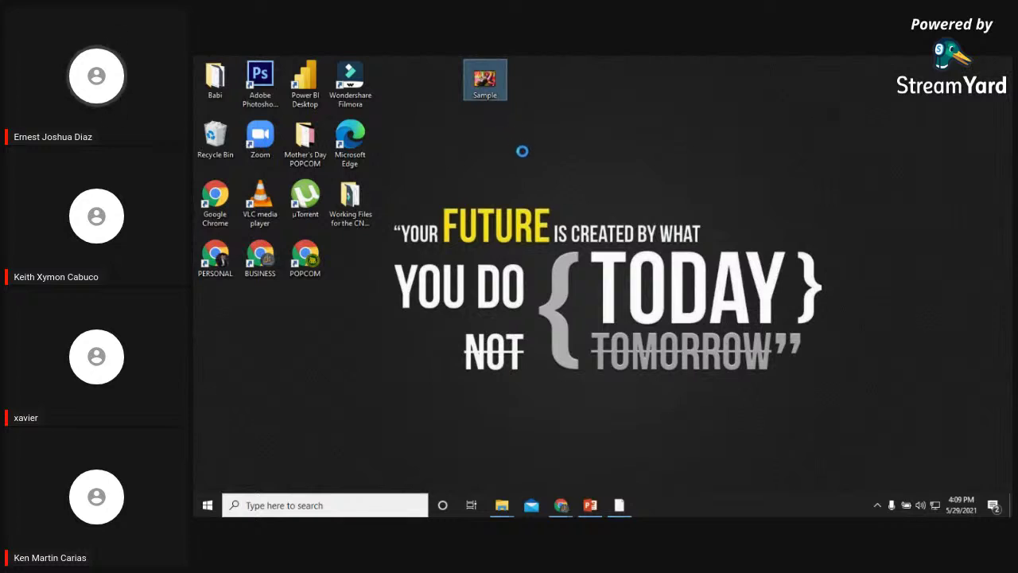
{"action": "right_click", "coordinate": [482, 86]}
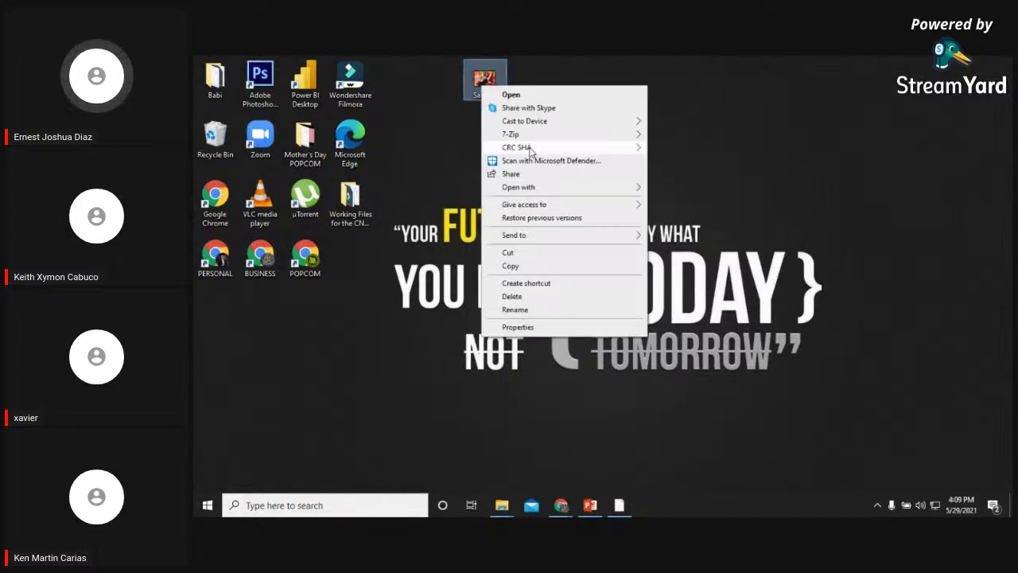
{"action": "left_click", "coordinate": [521, 327]}
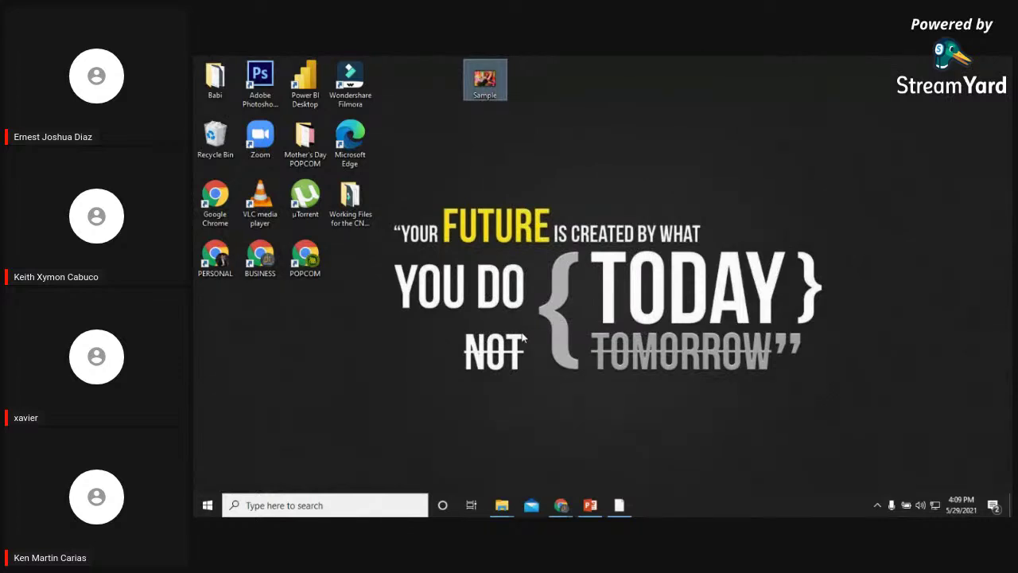